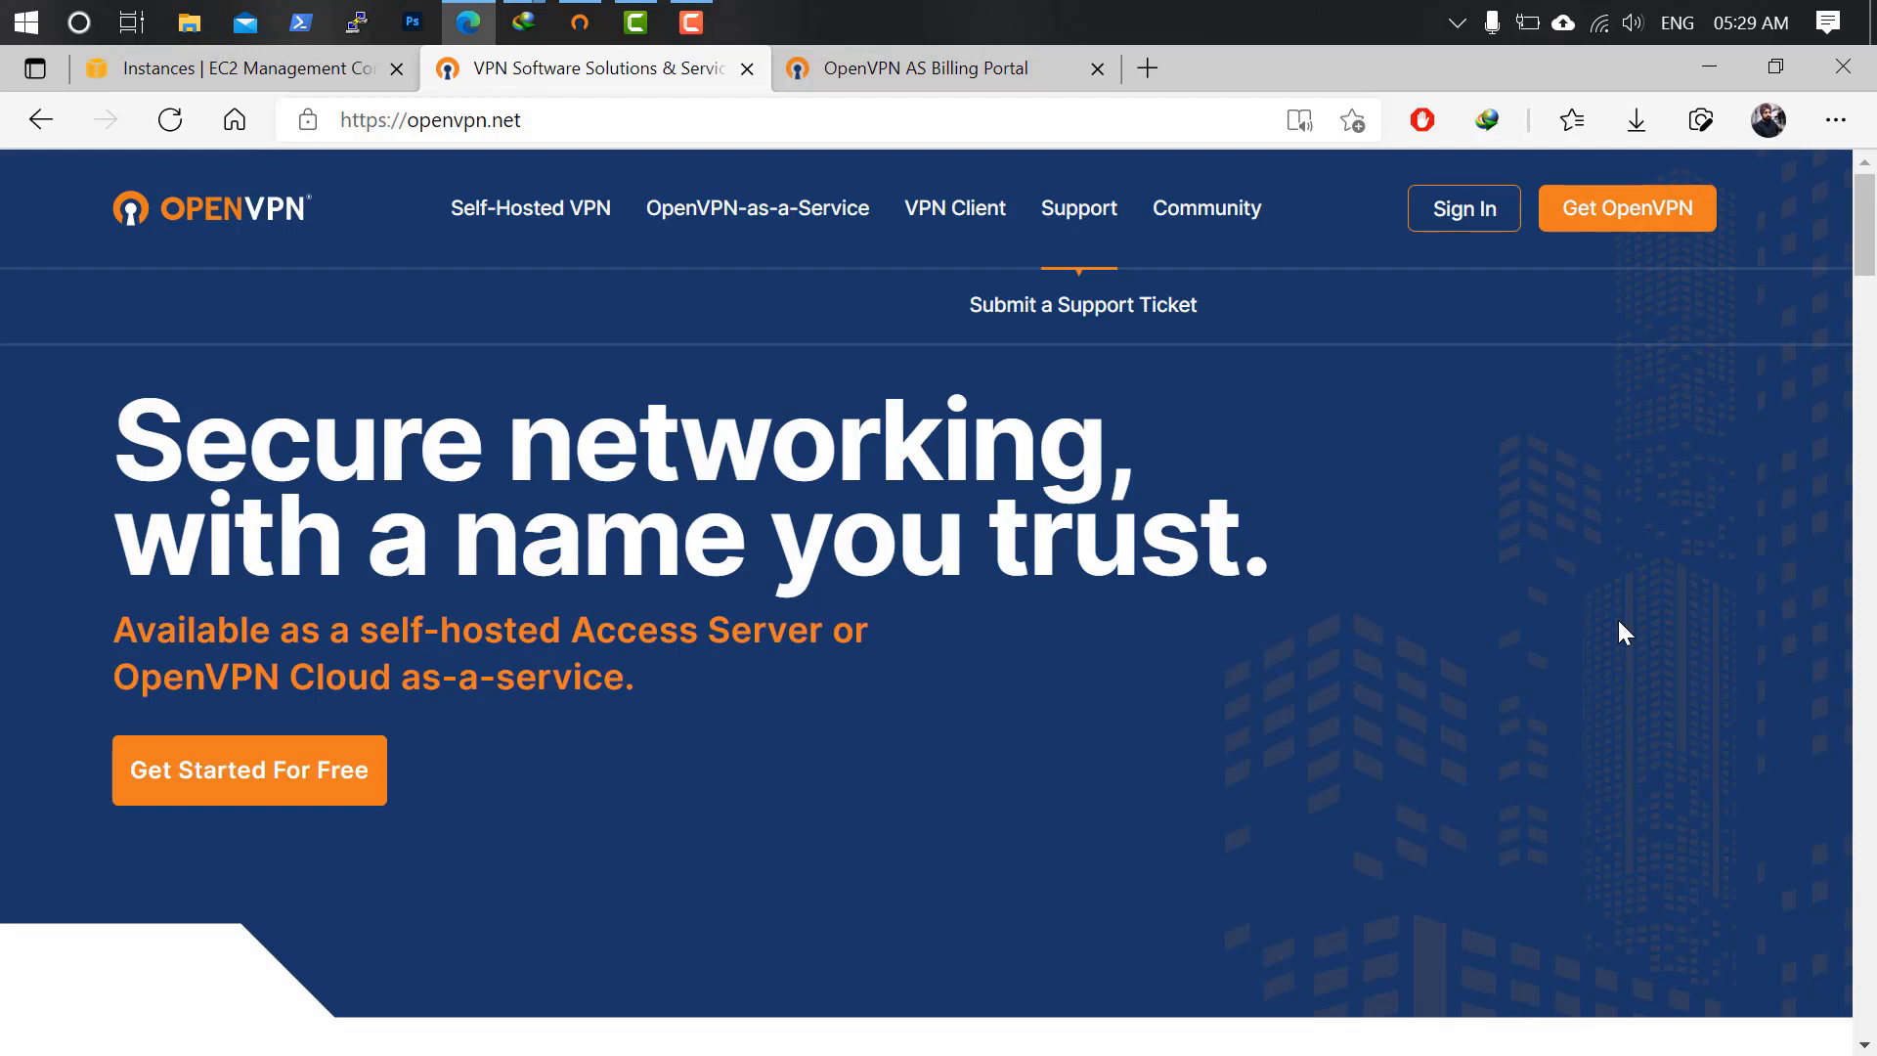
Review the existing Access Server subscription on openvpn.net, then return to its homepage.
scroll(801, 700, down, 8)
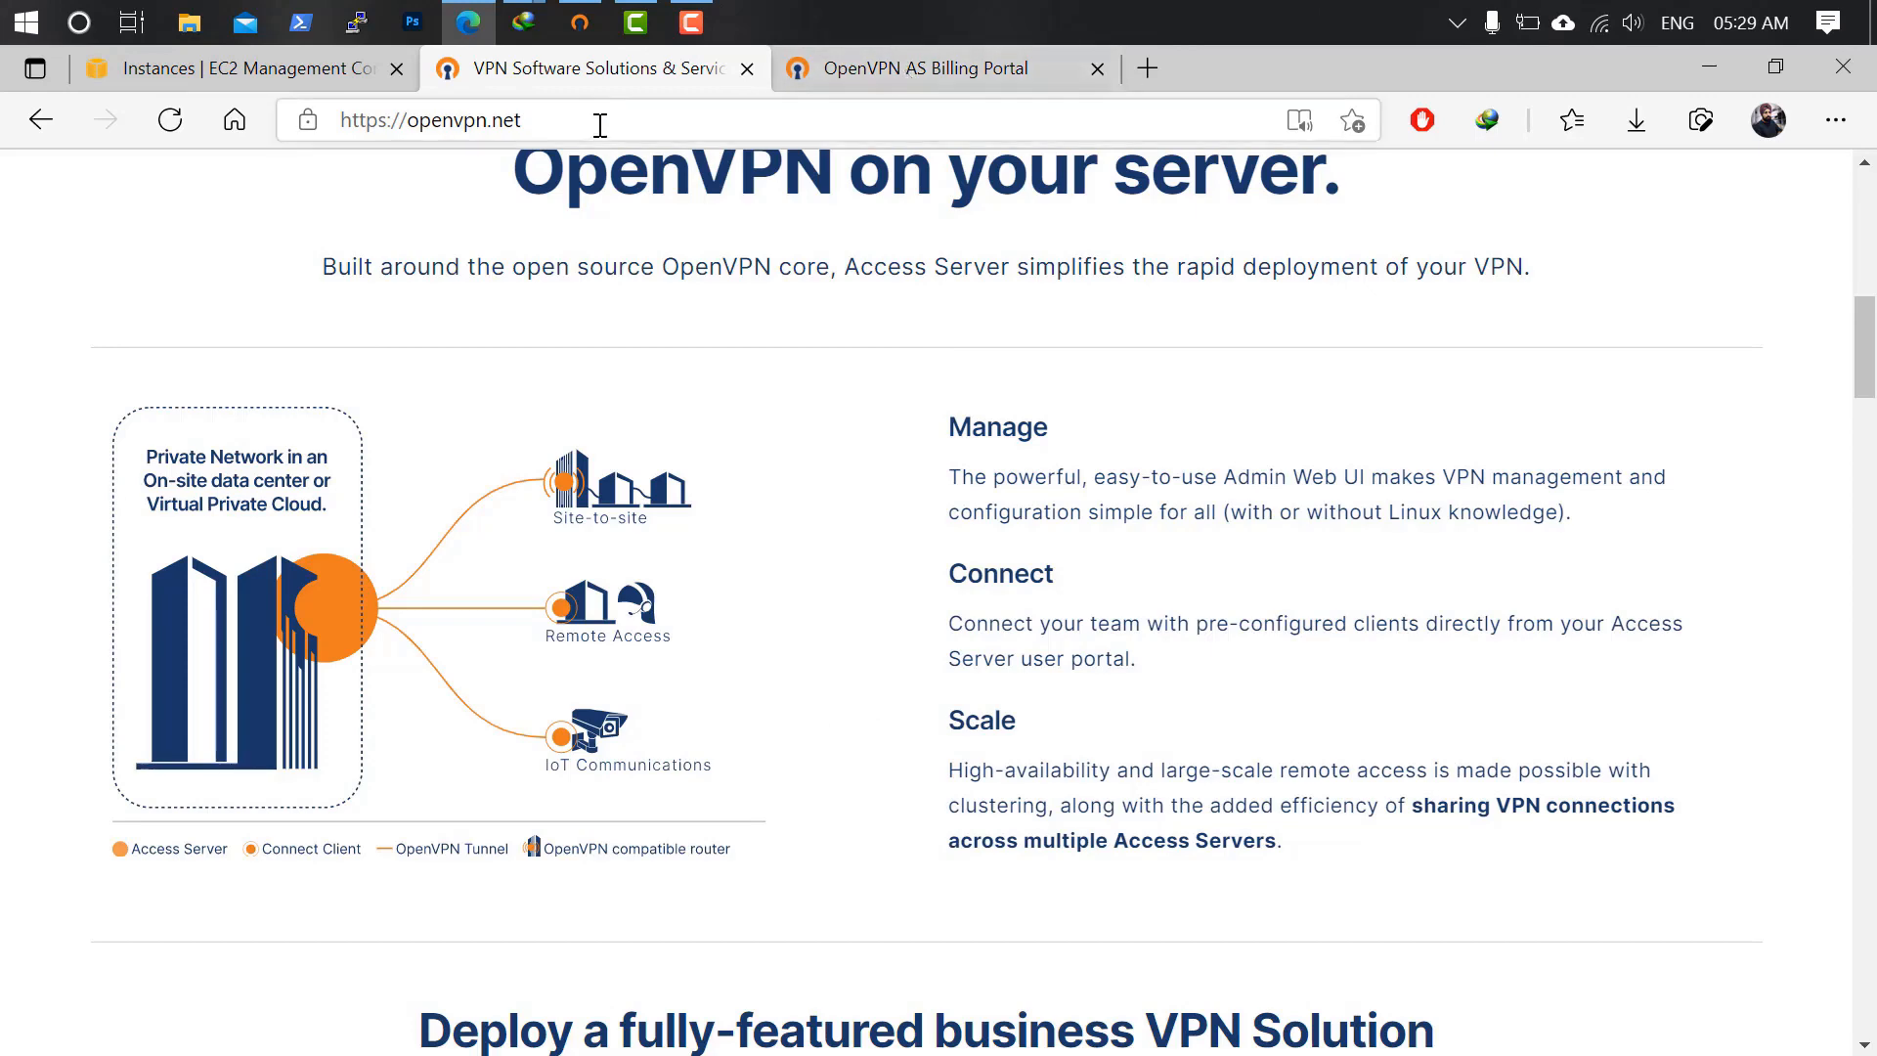
scroll(852, 338, up, 8)
mouse_move(1496, 245)
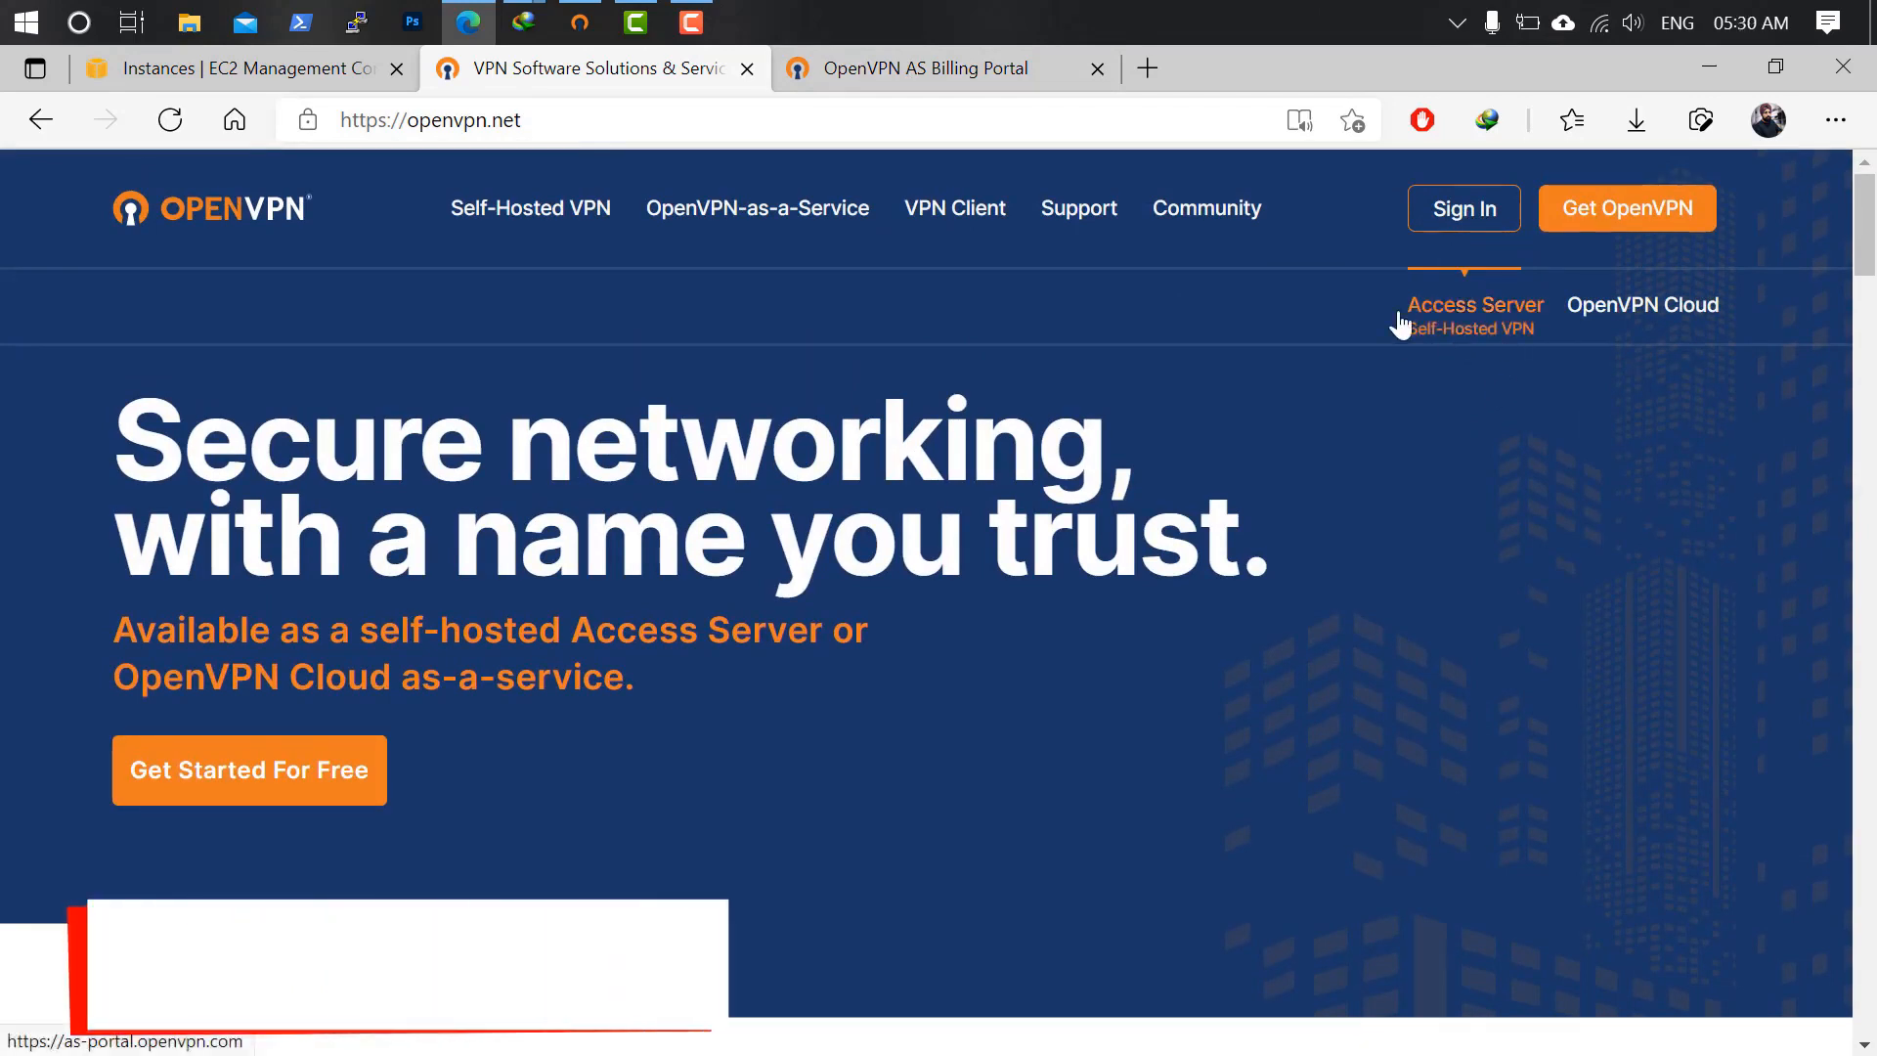
click(954, 68)
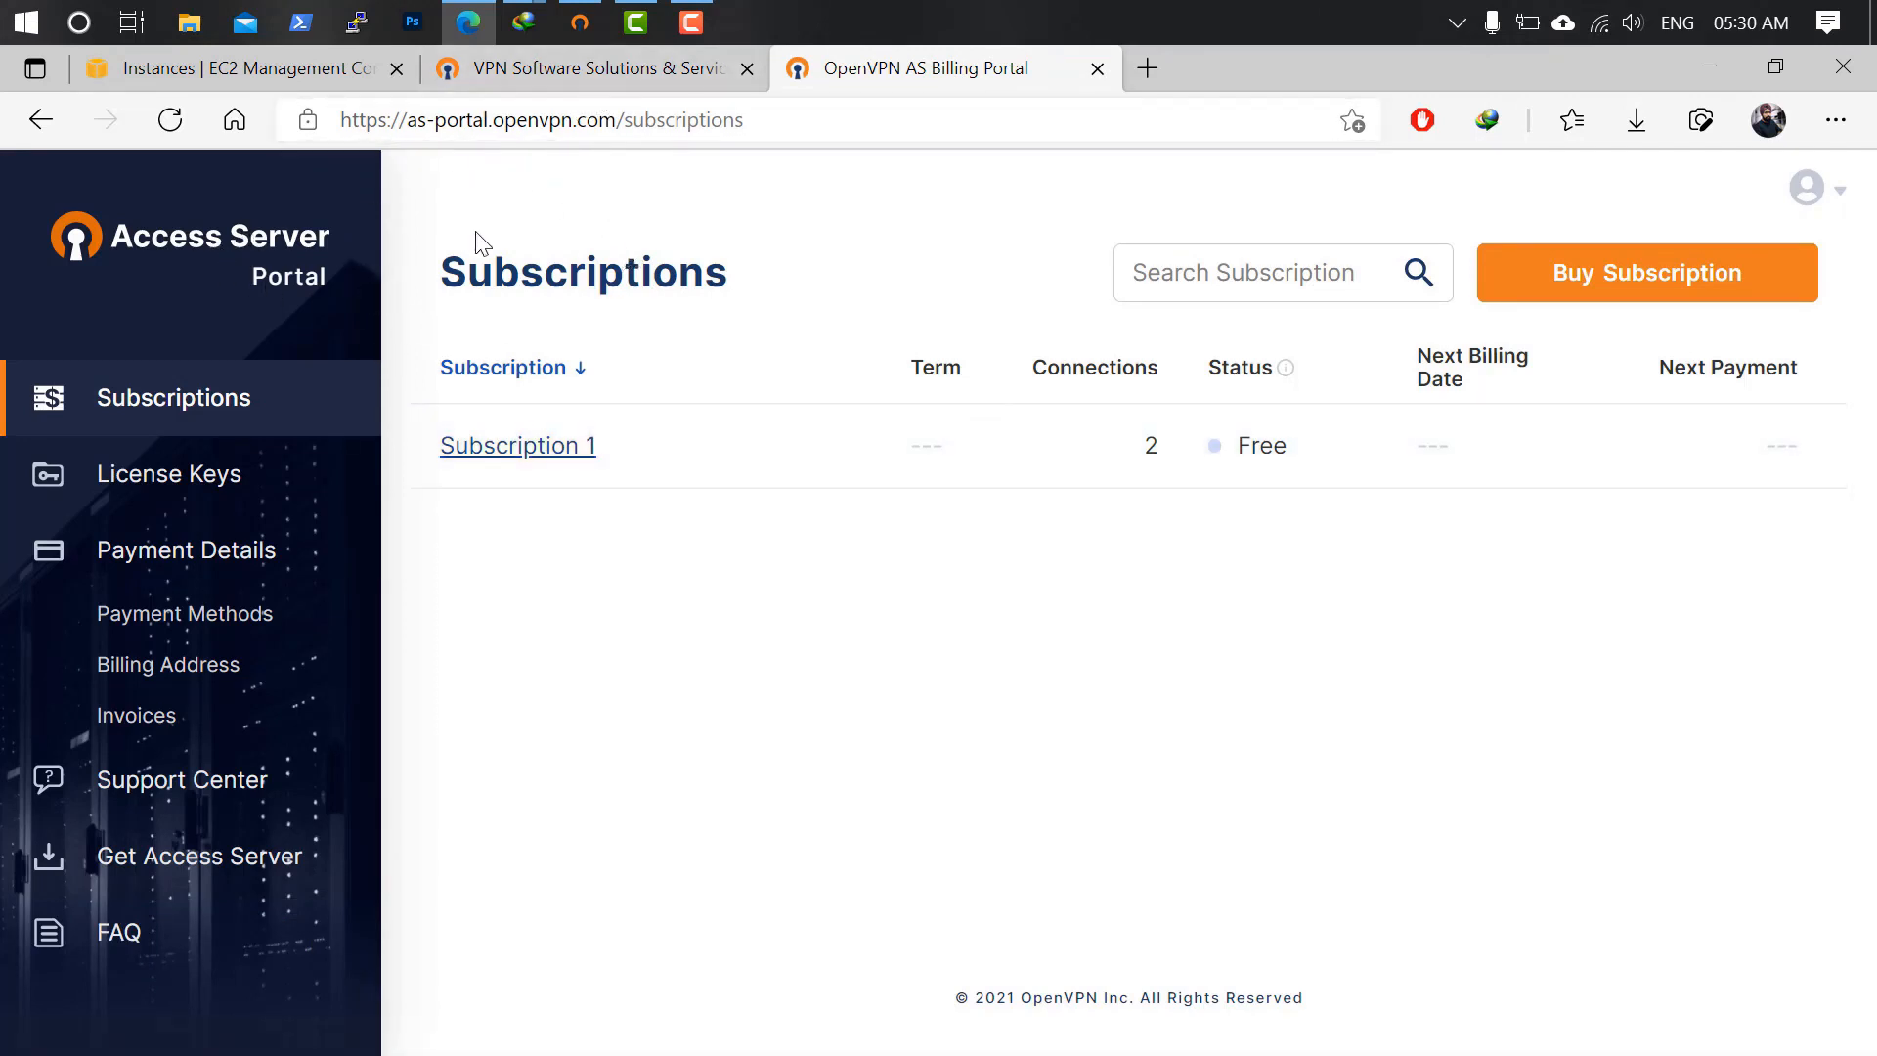
click(675, 69)
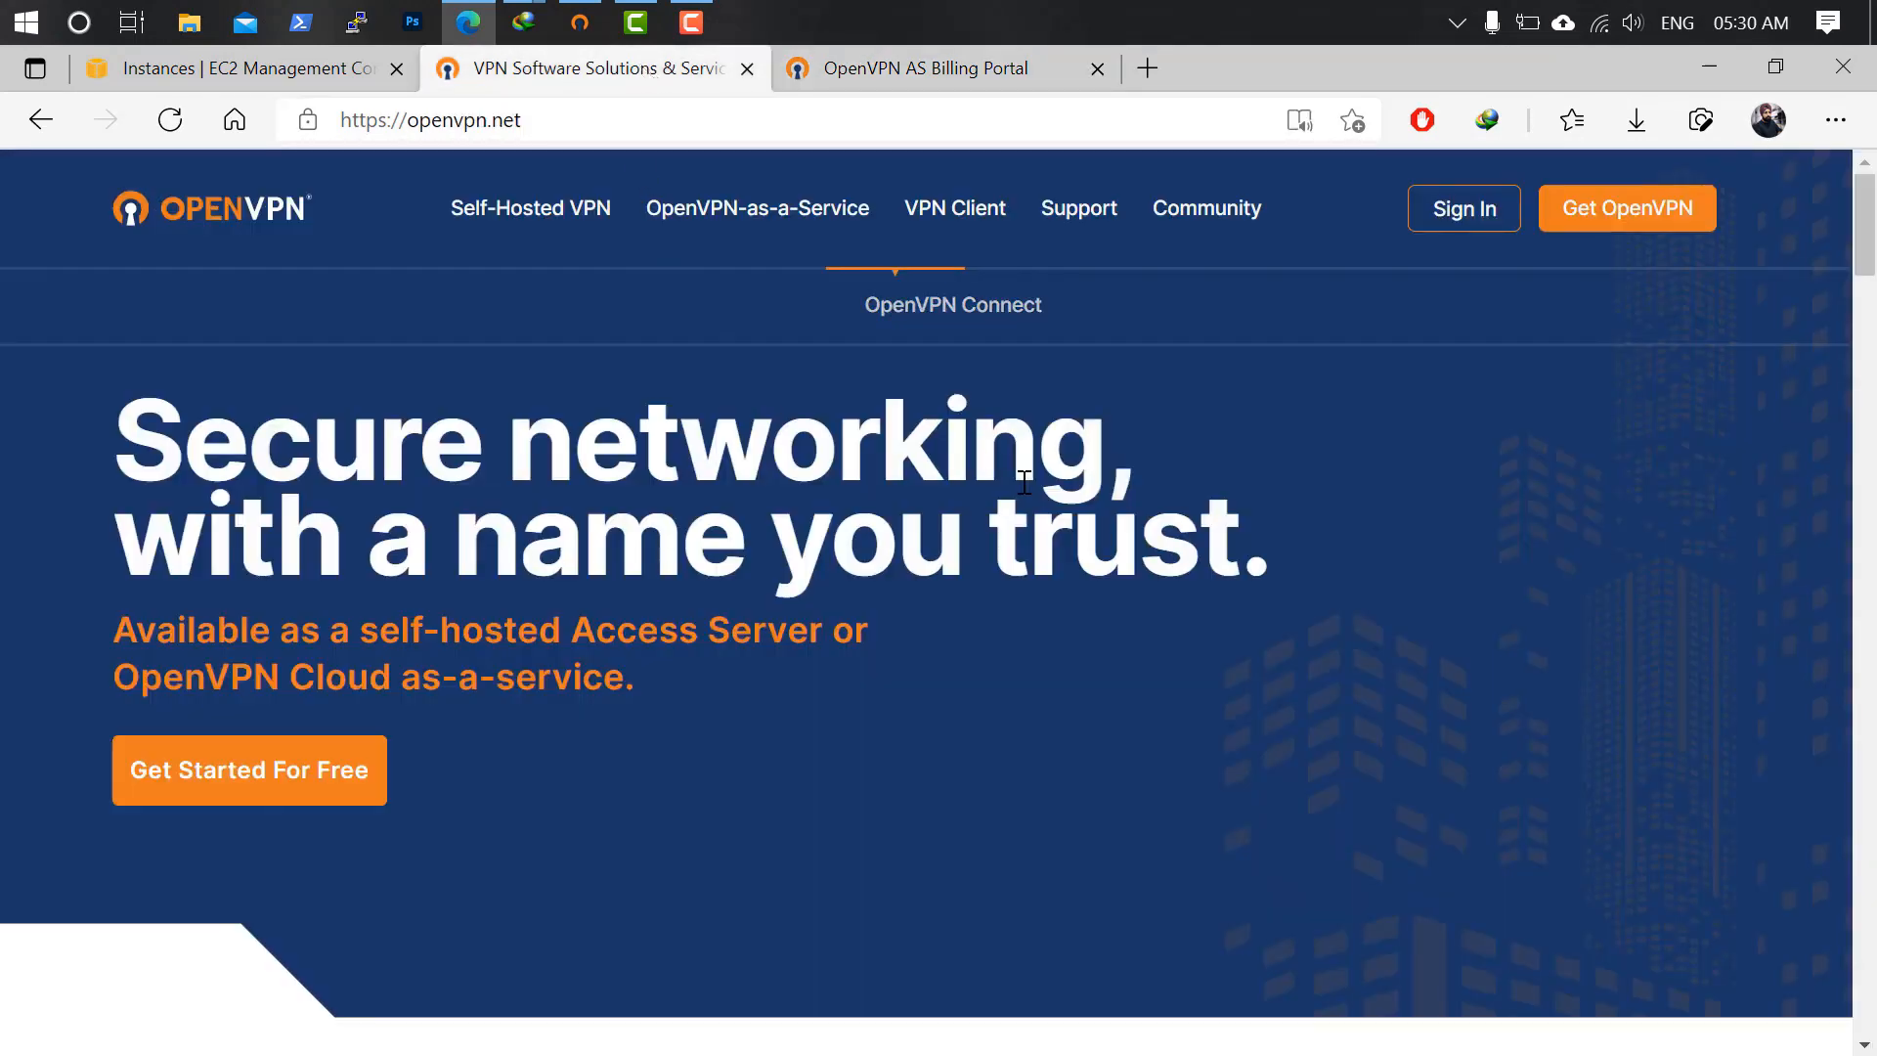
scroll(714, 509, down, 10)
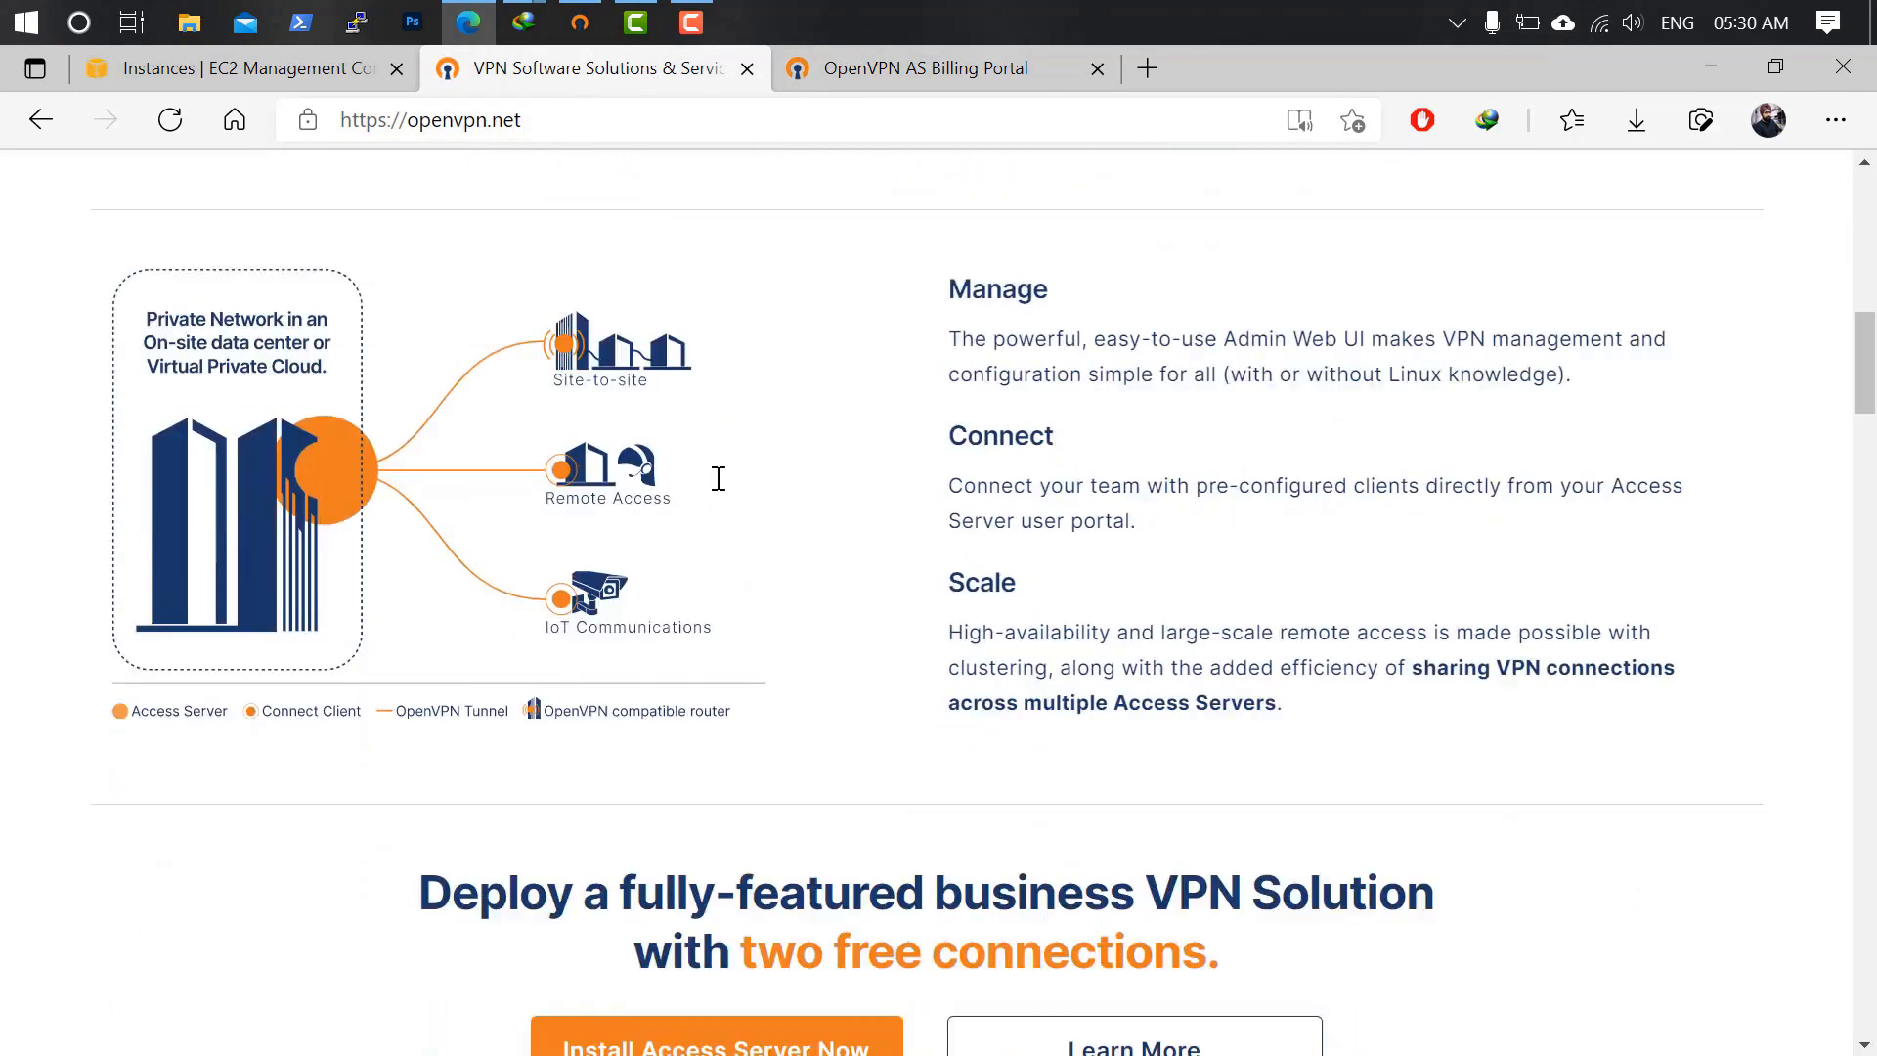
scroll(723, 476, down, 7)
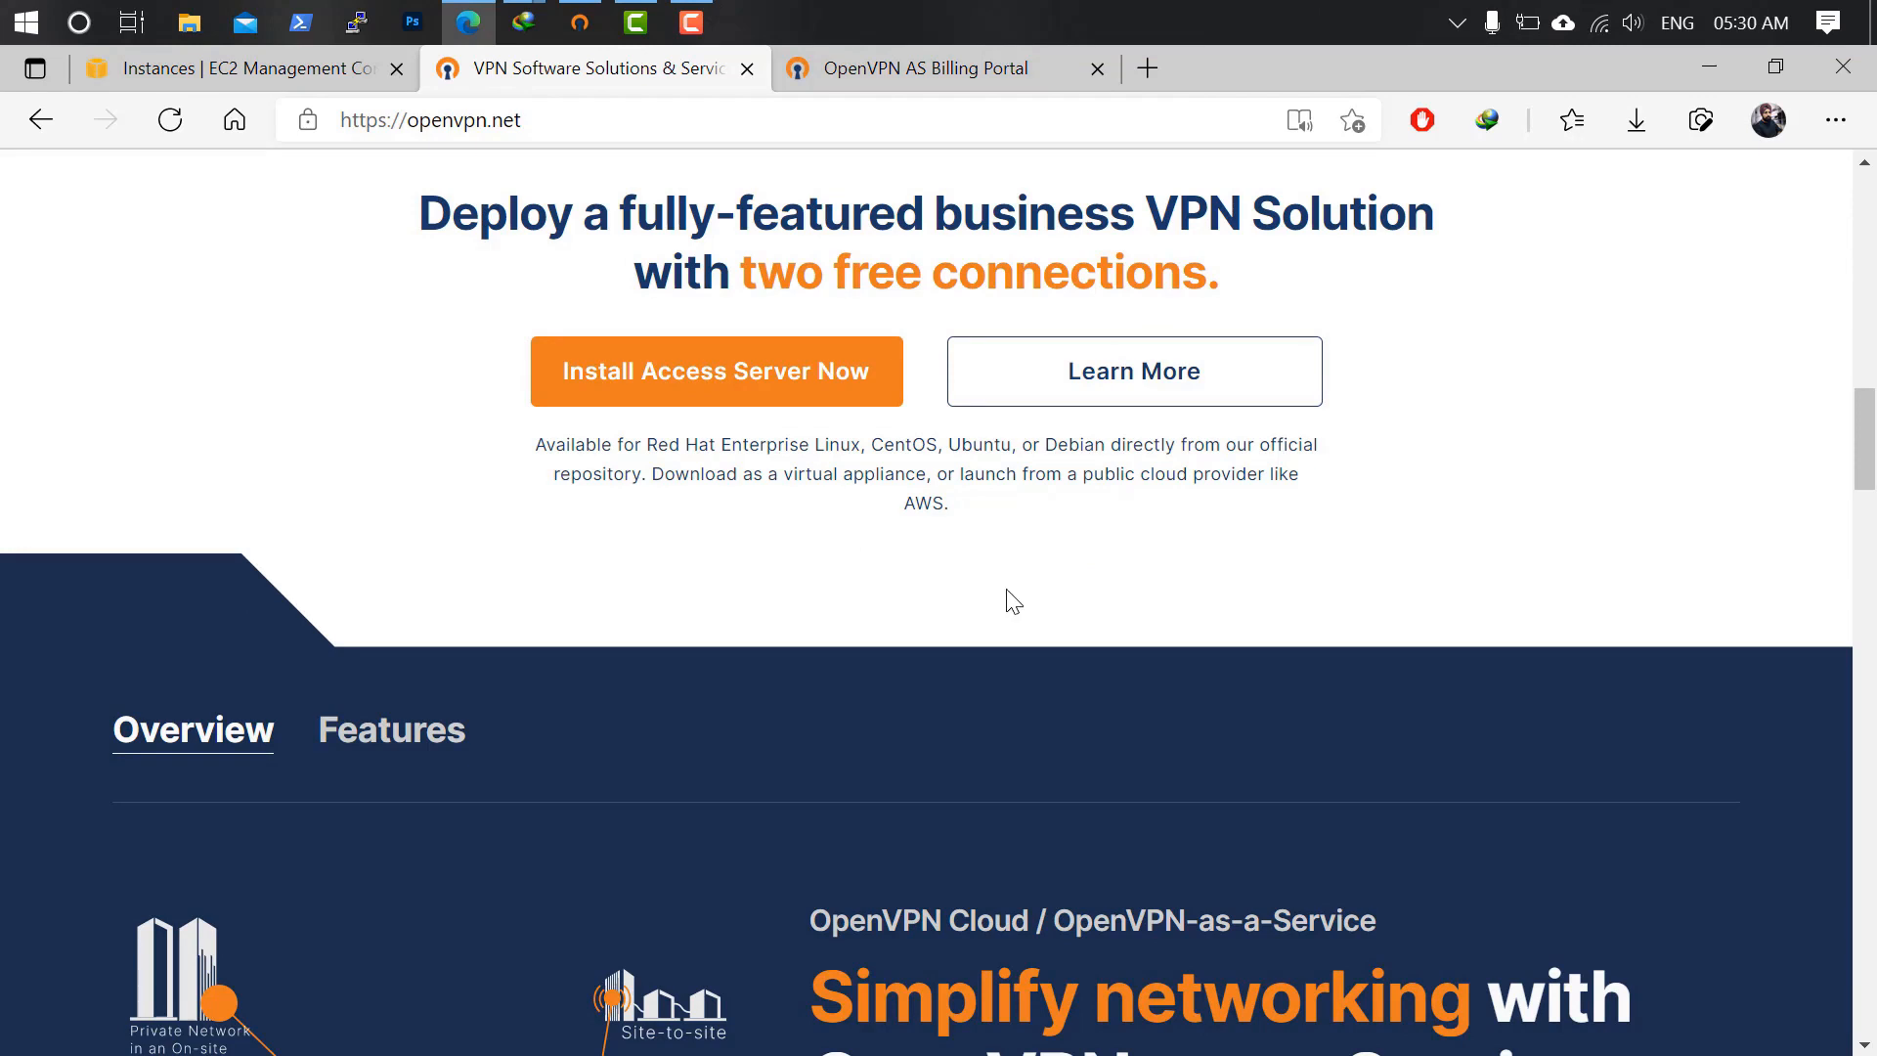
scroll(1022, 570, up, 5)
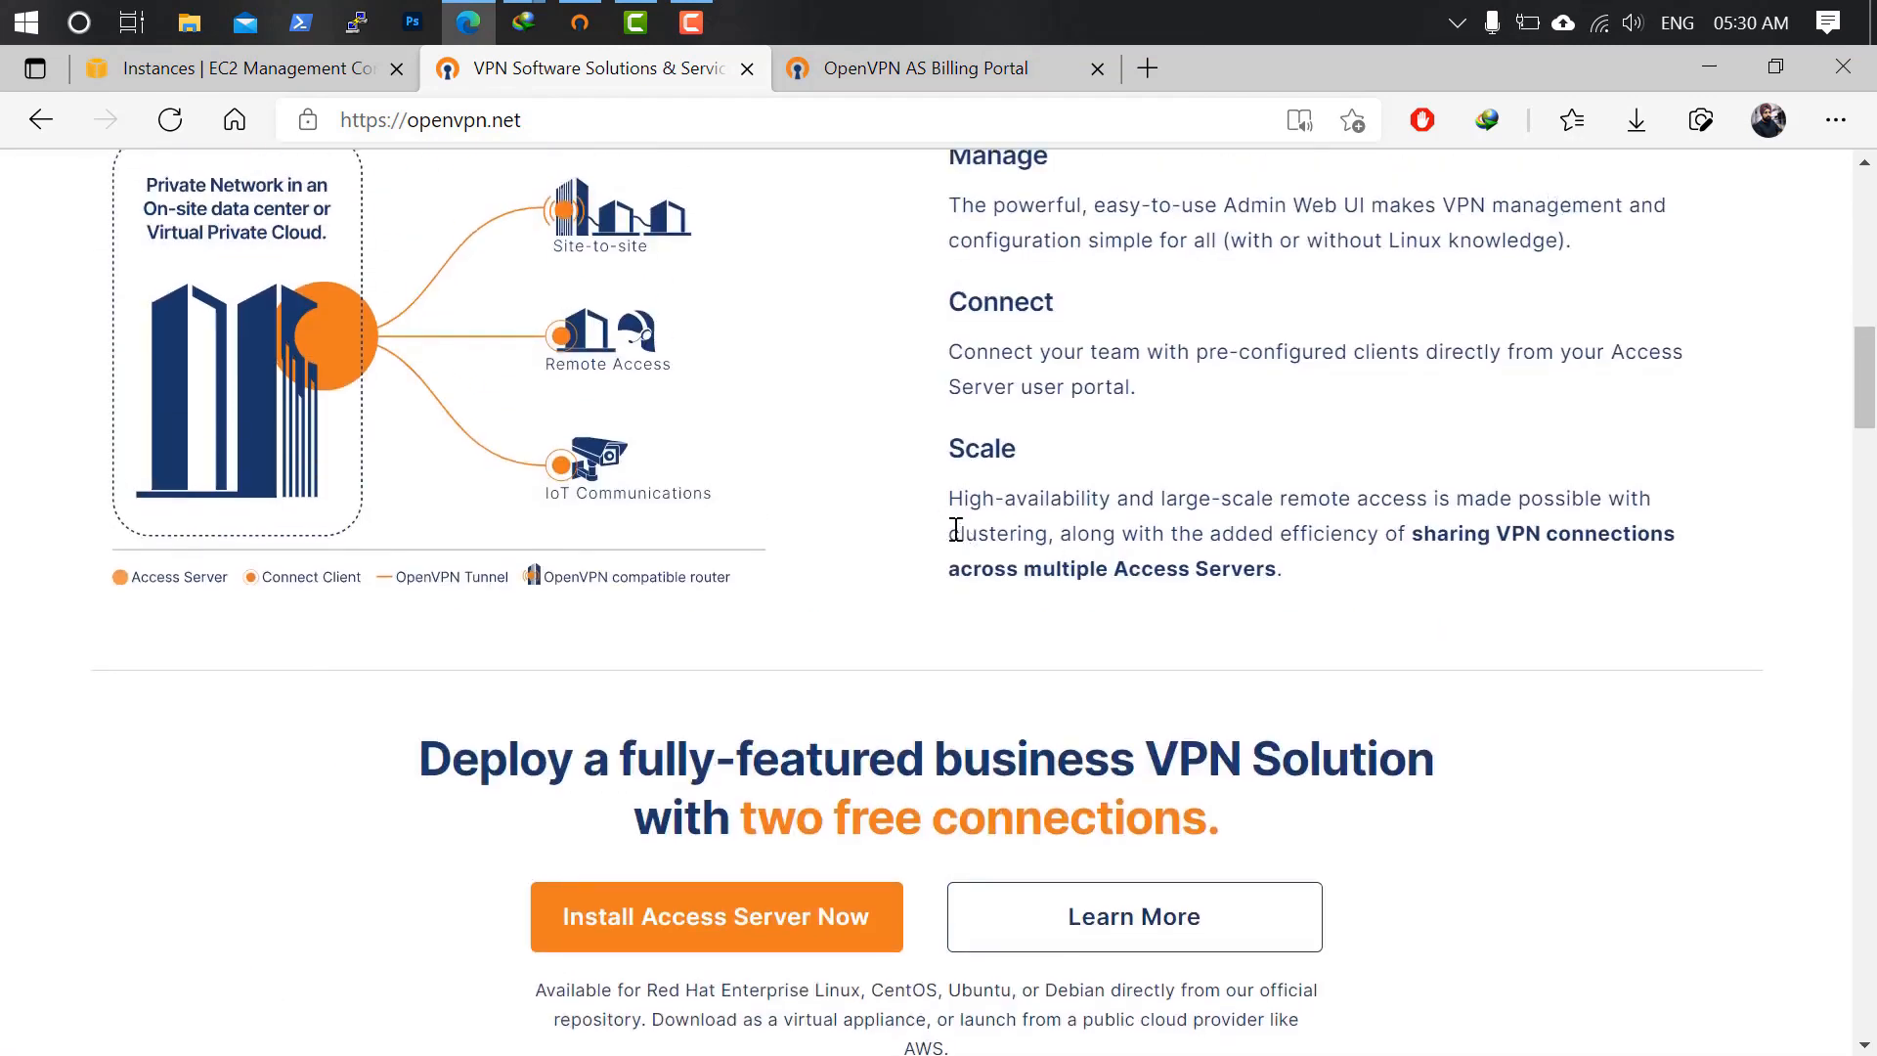
Start a new EC2 instance launch and select the OpenVPN Access Server image from AWS Marketplace.
click(268, 74)
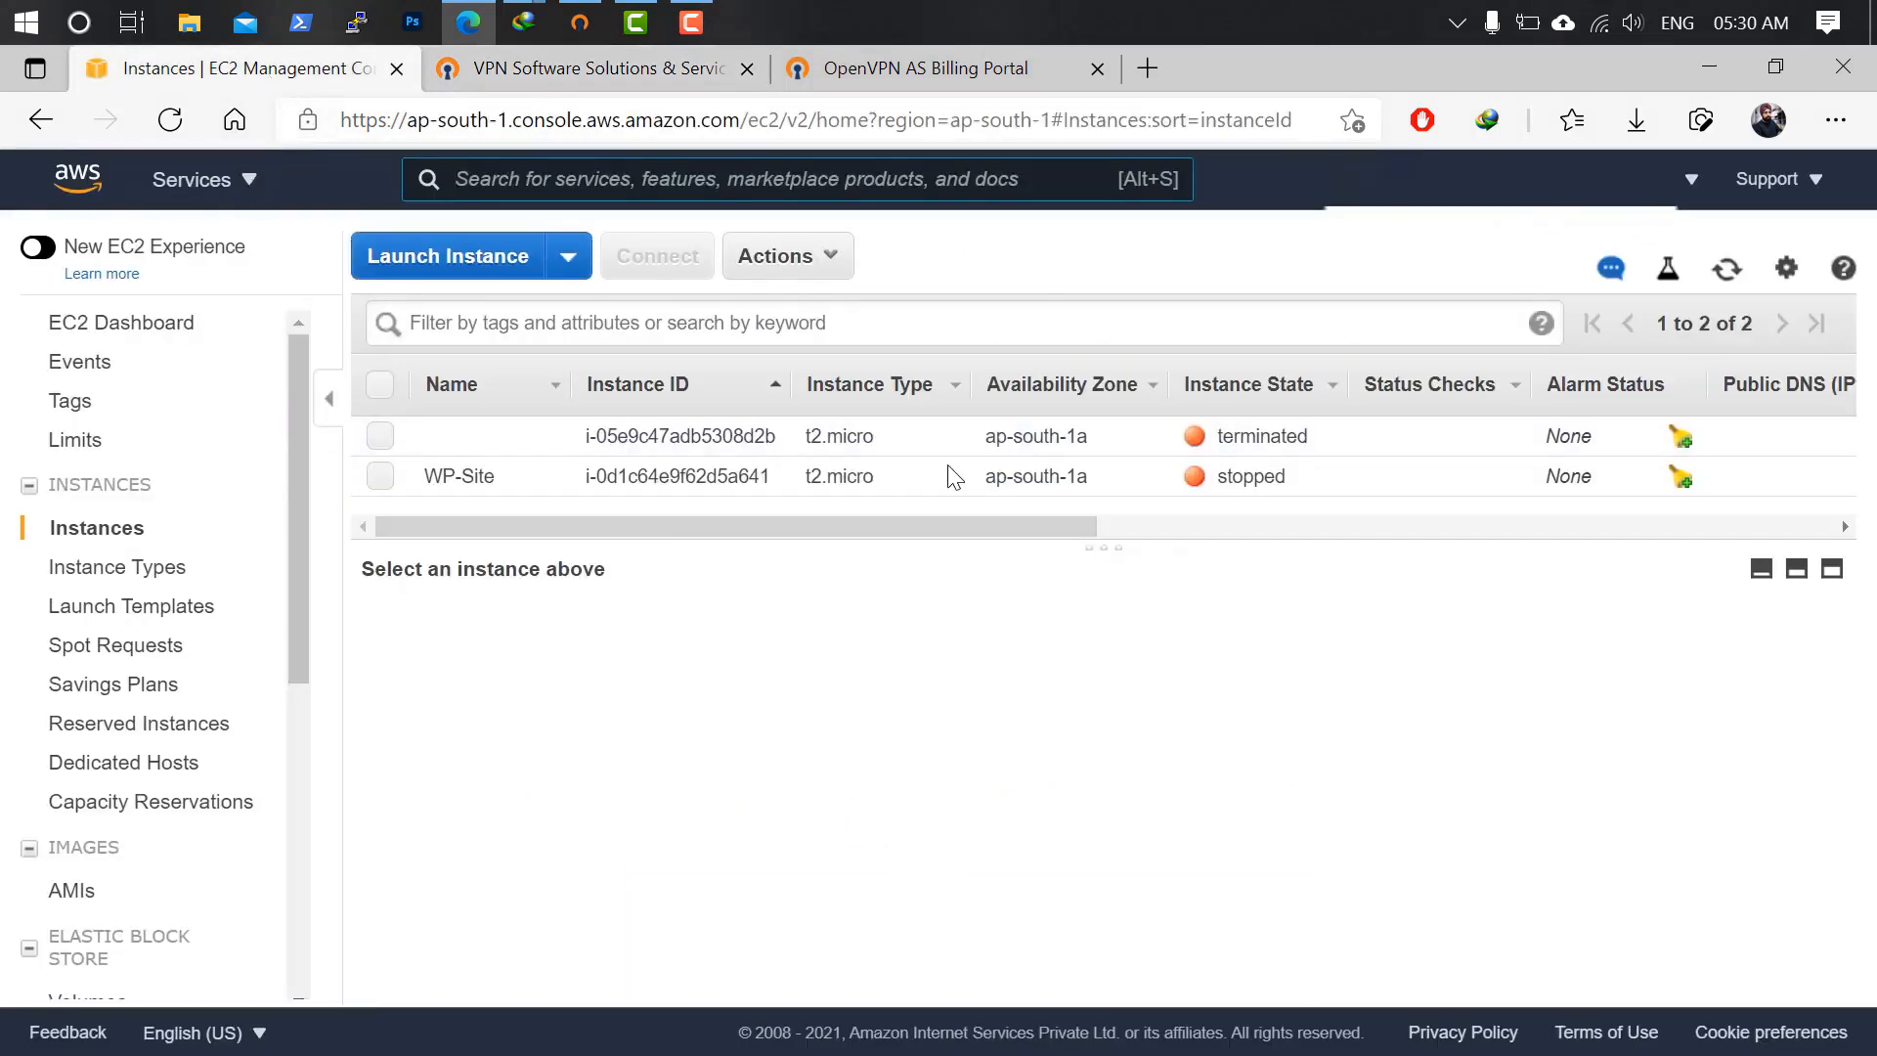
click(479, 260)
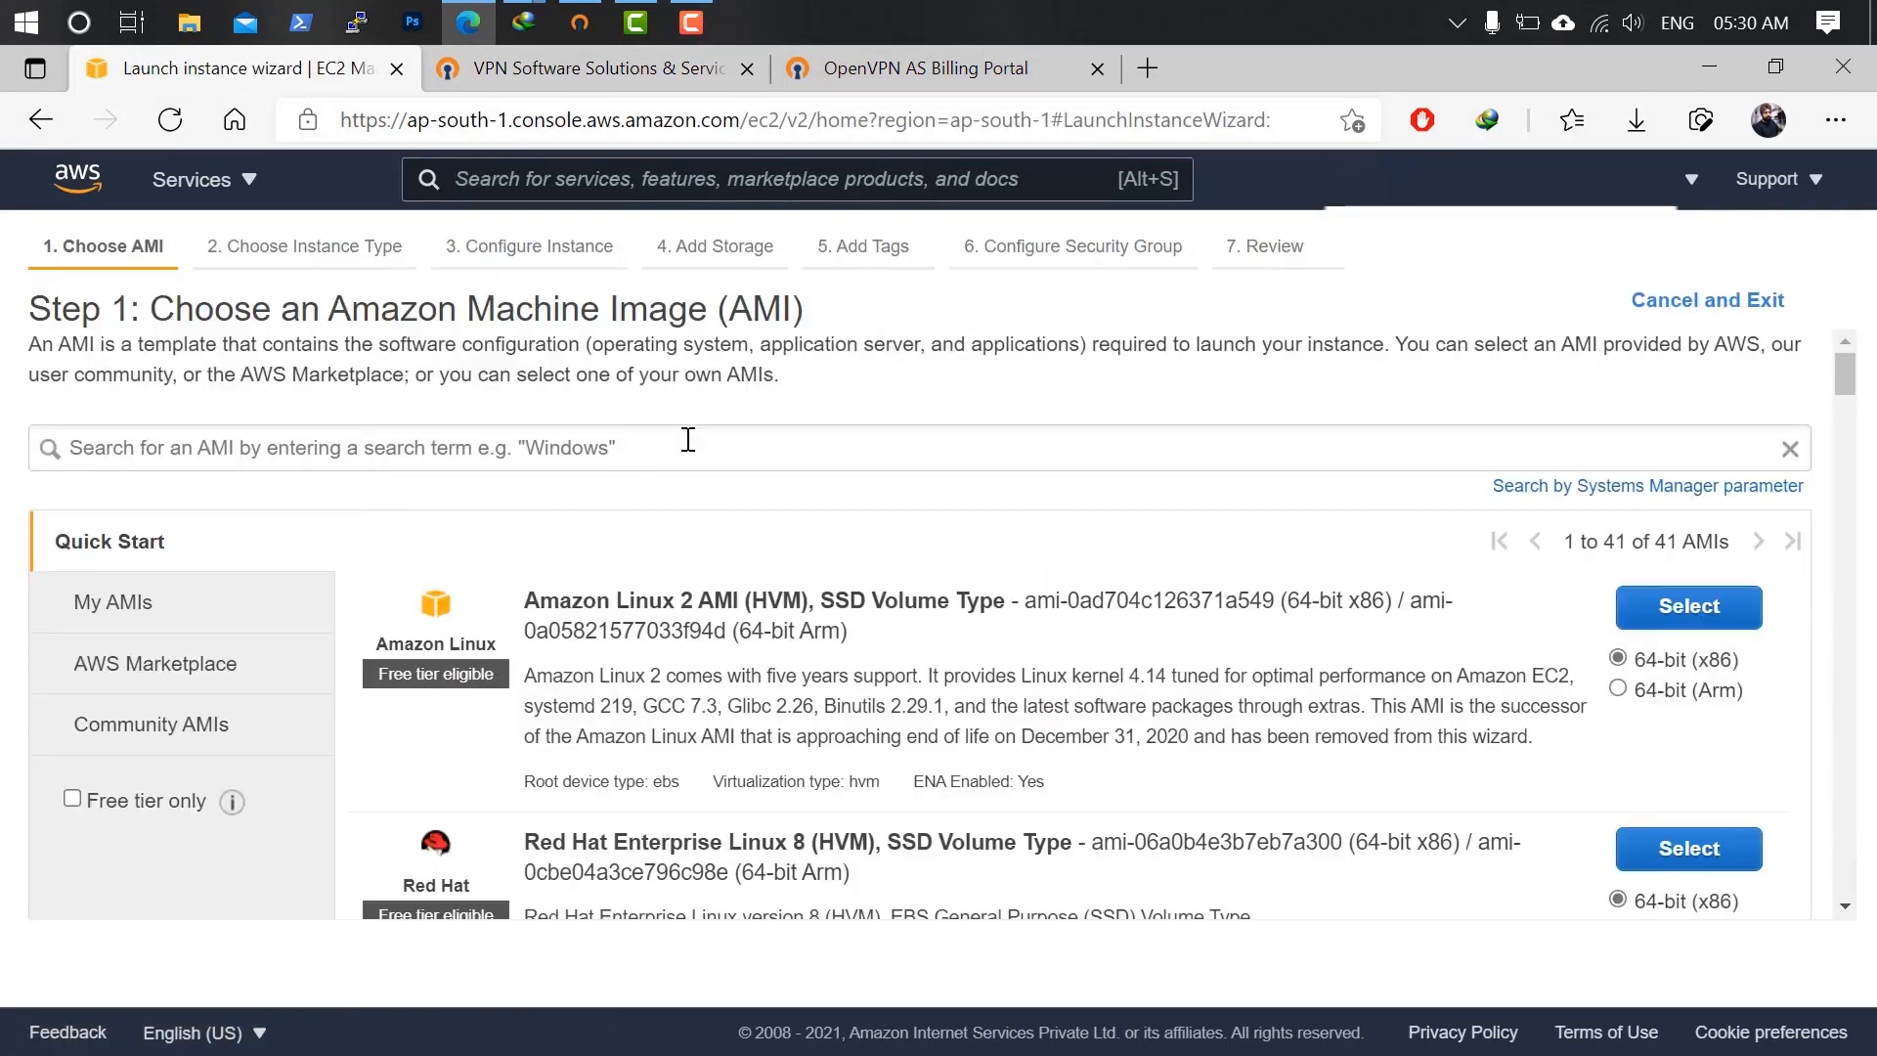
click(639, 444)
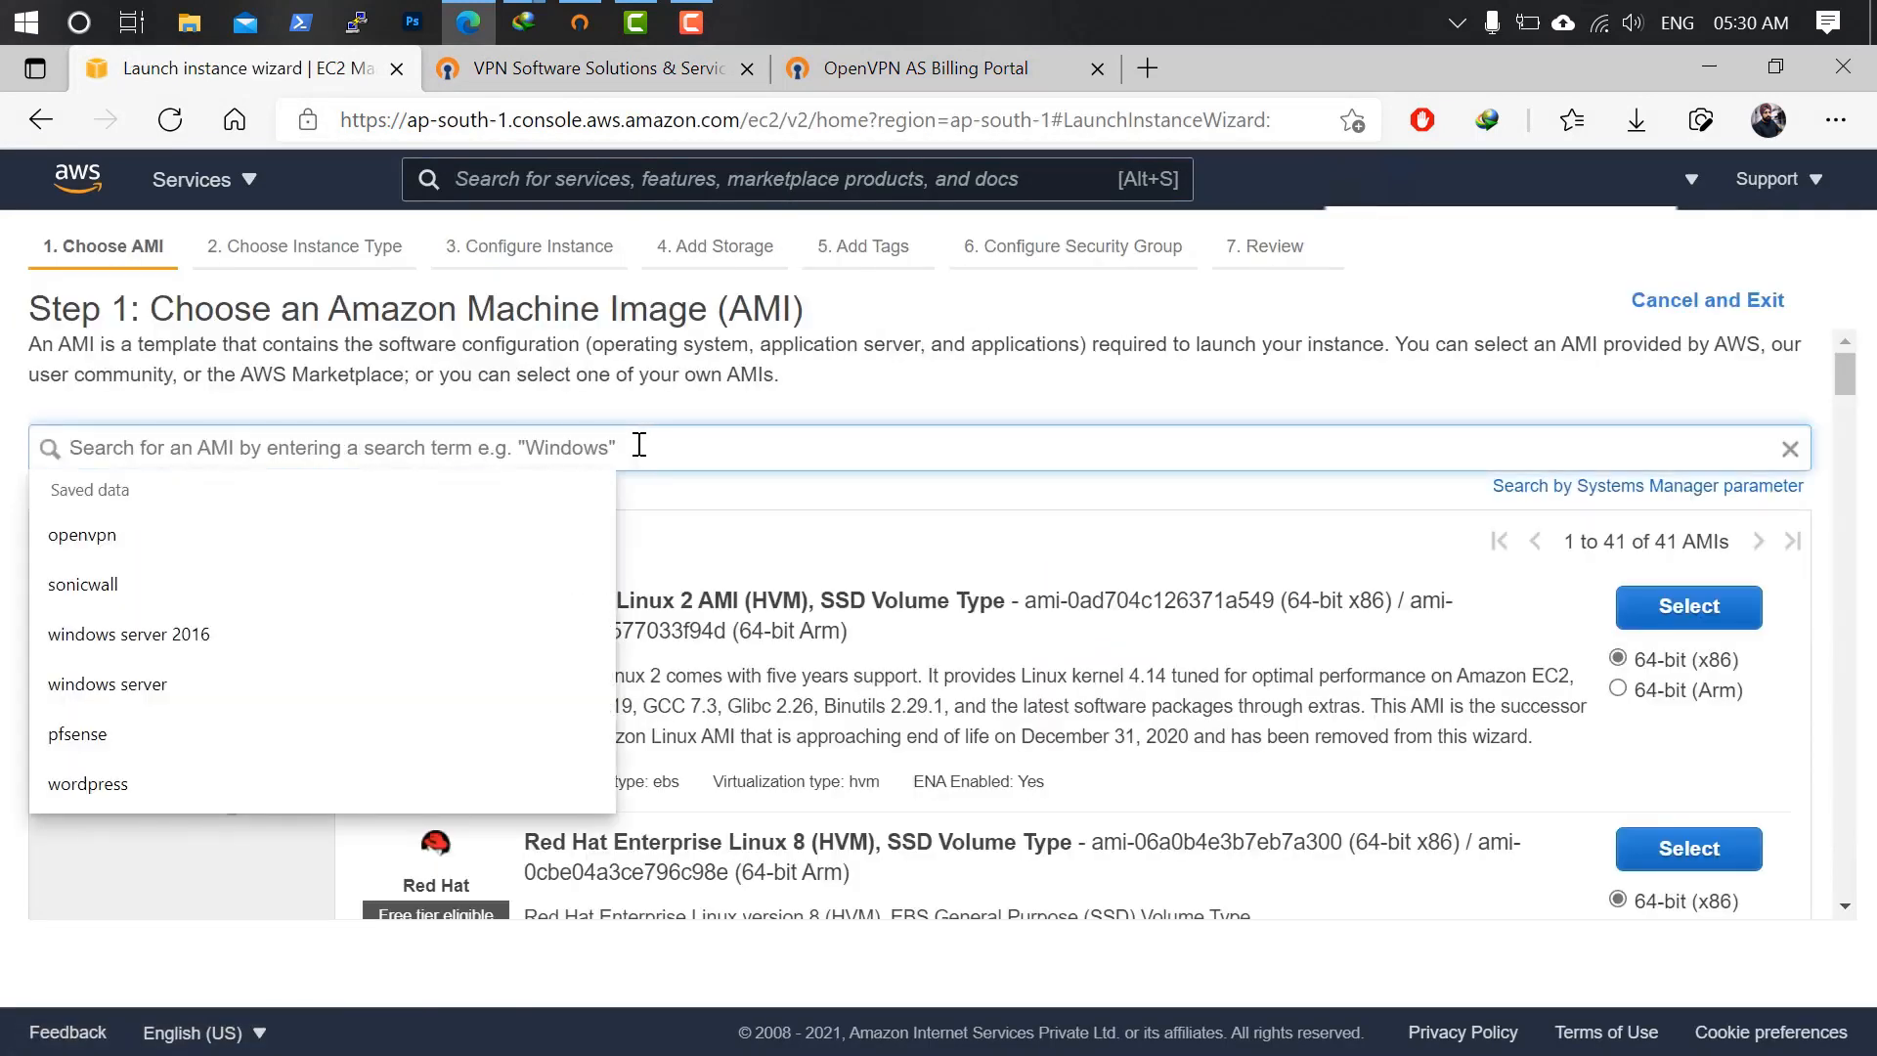
text(openvpn)
key(Return)
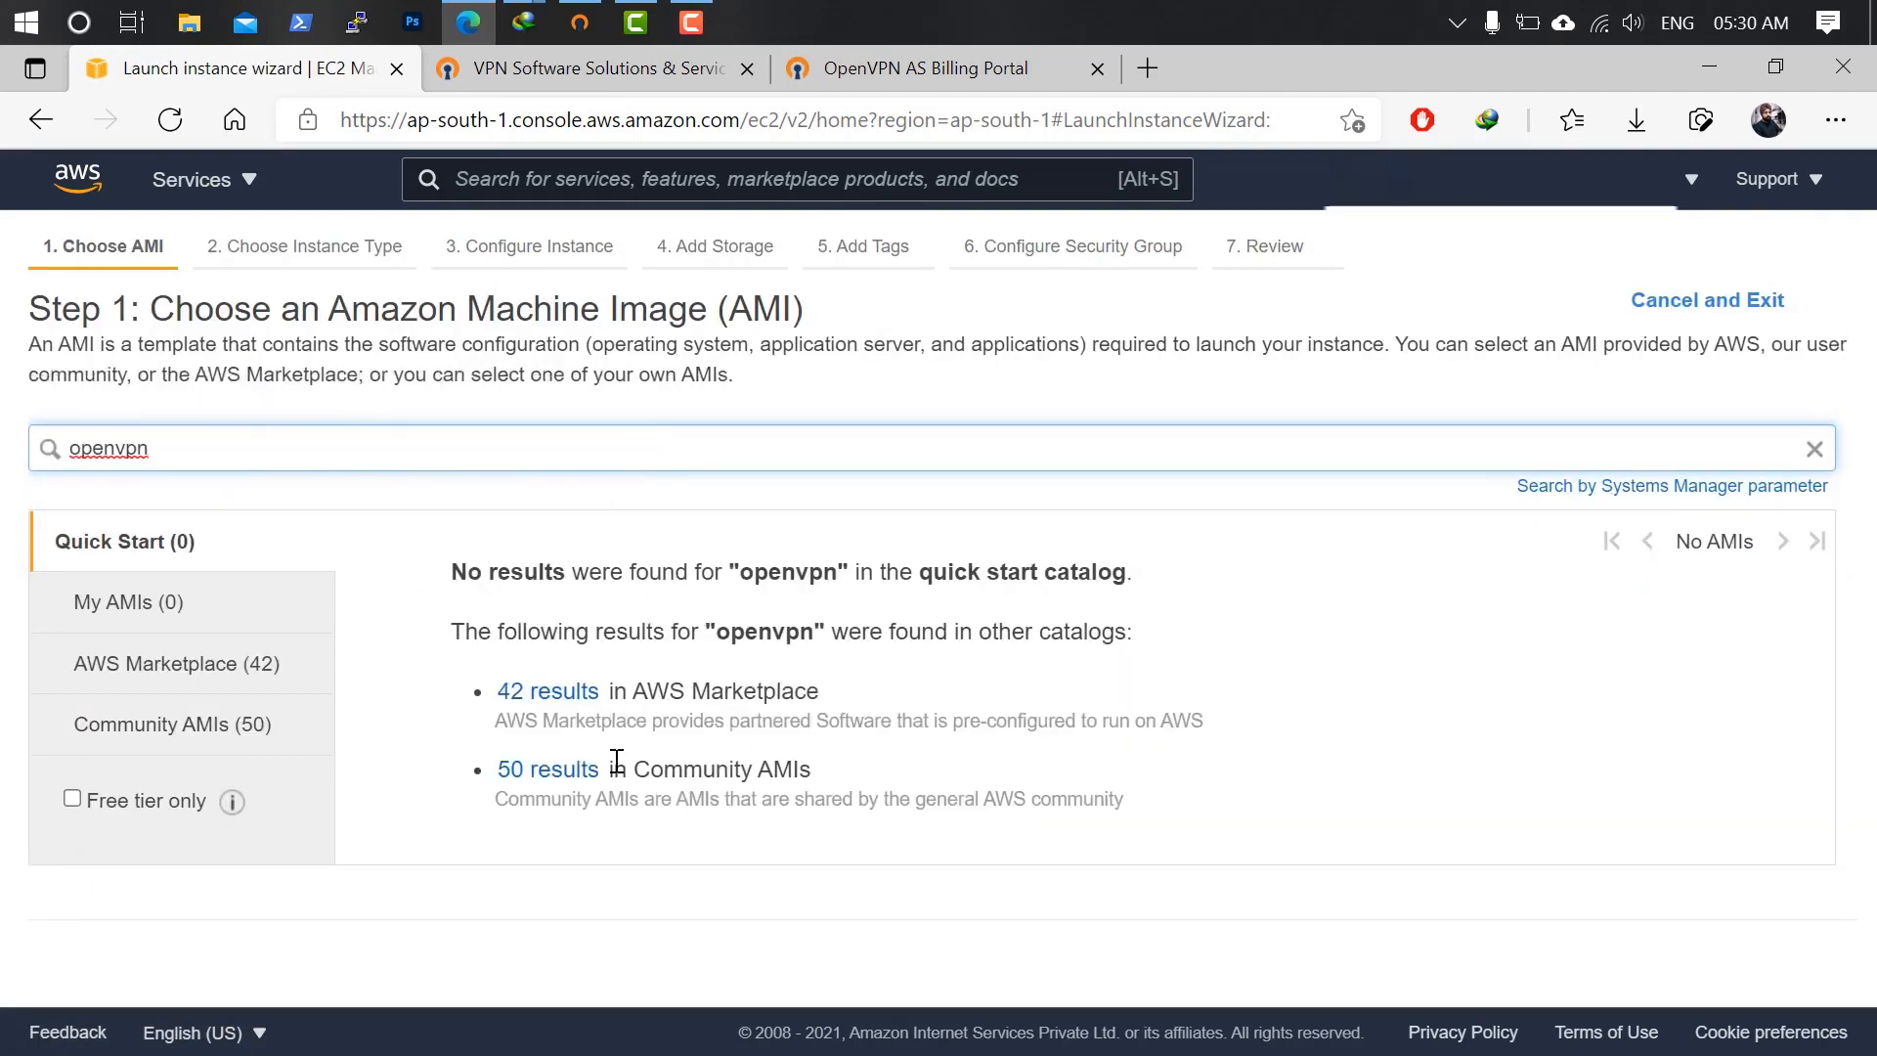
click(550, 694)
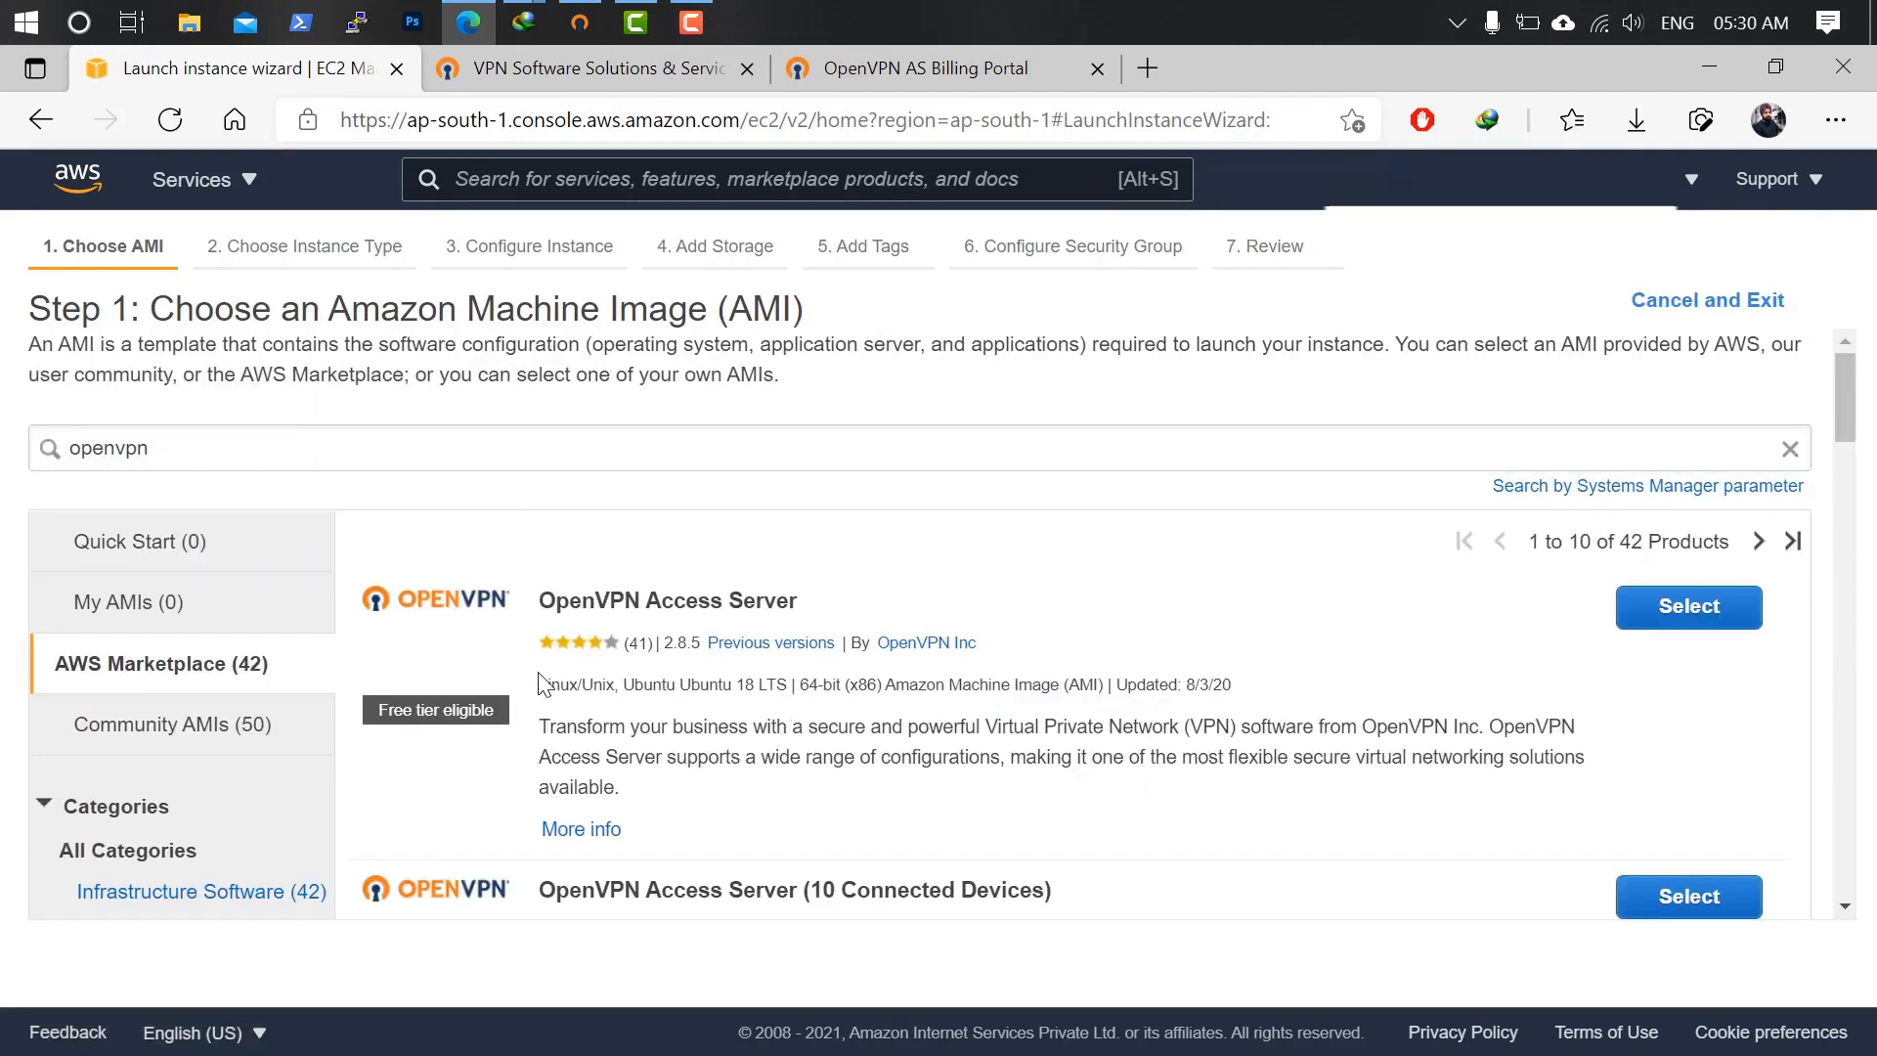
click(1662, 611)
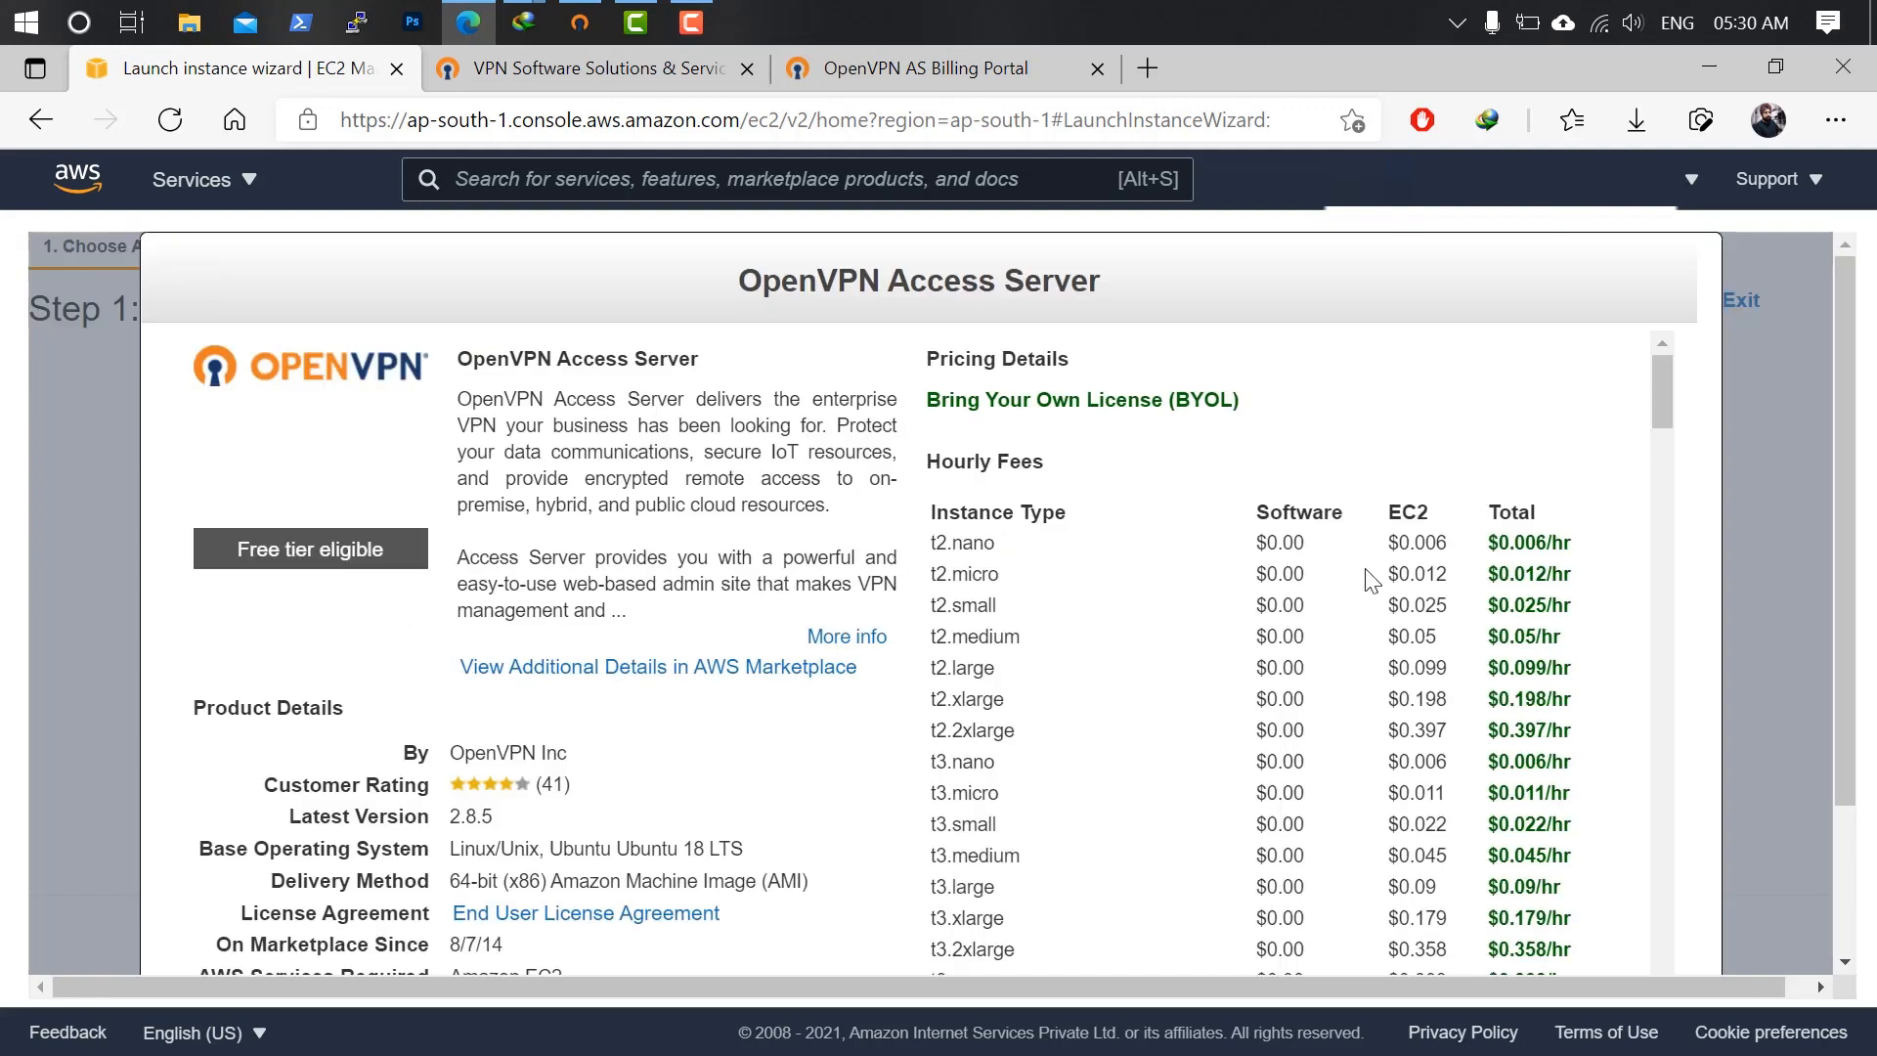
Review the Free tier and BYOL pricing notes, then continue to instance types.
drag(400, 558, 238, 548)
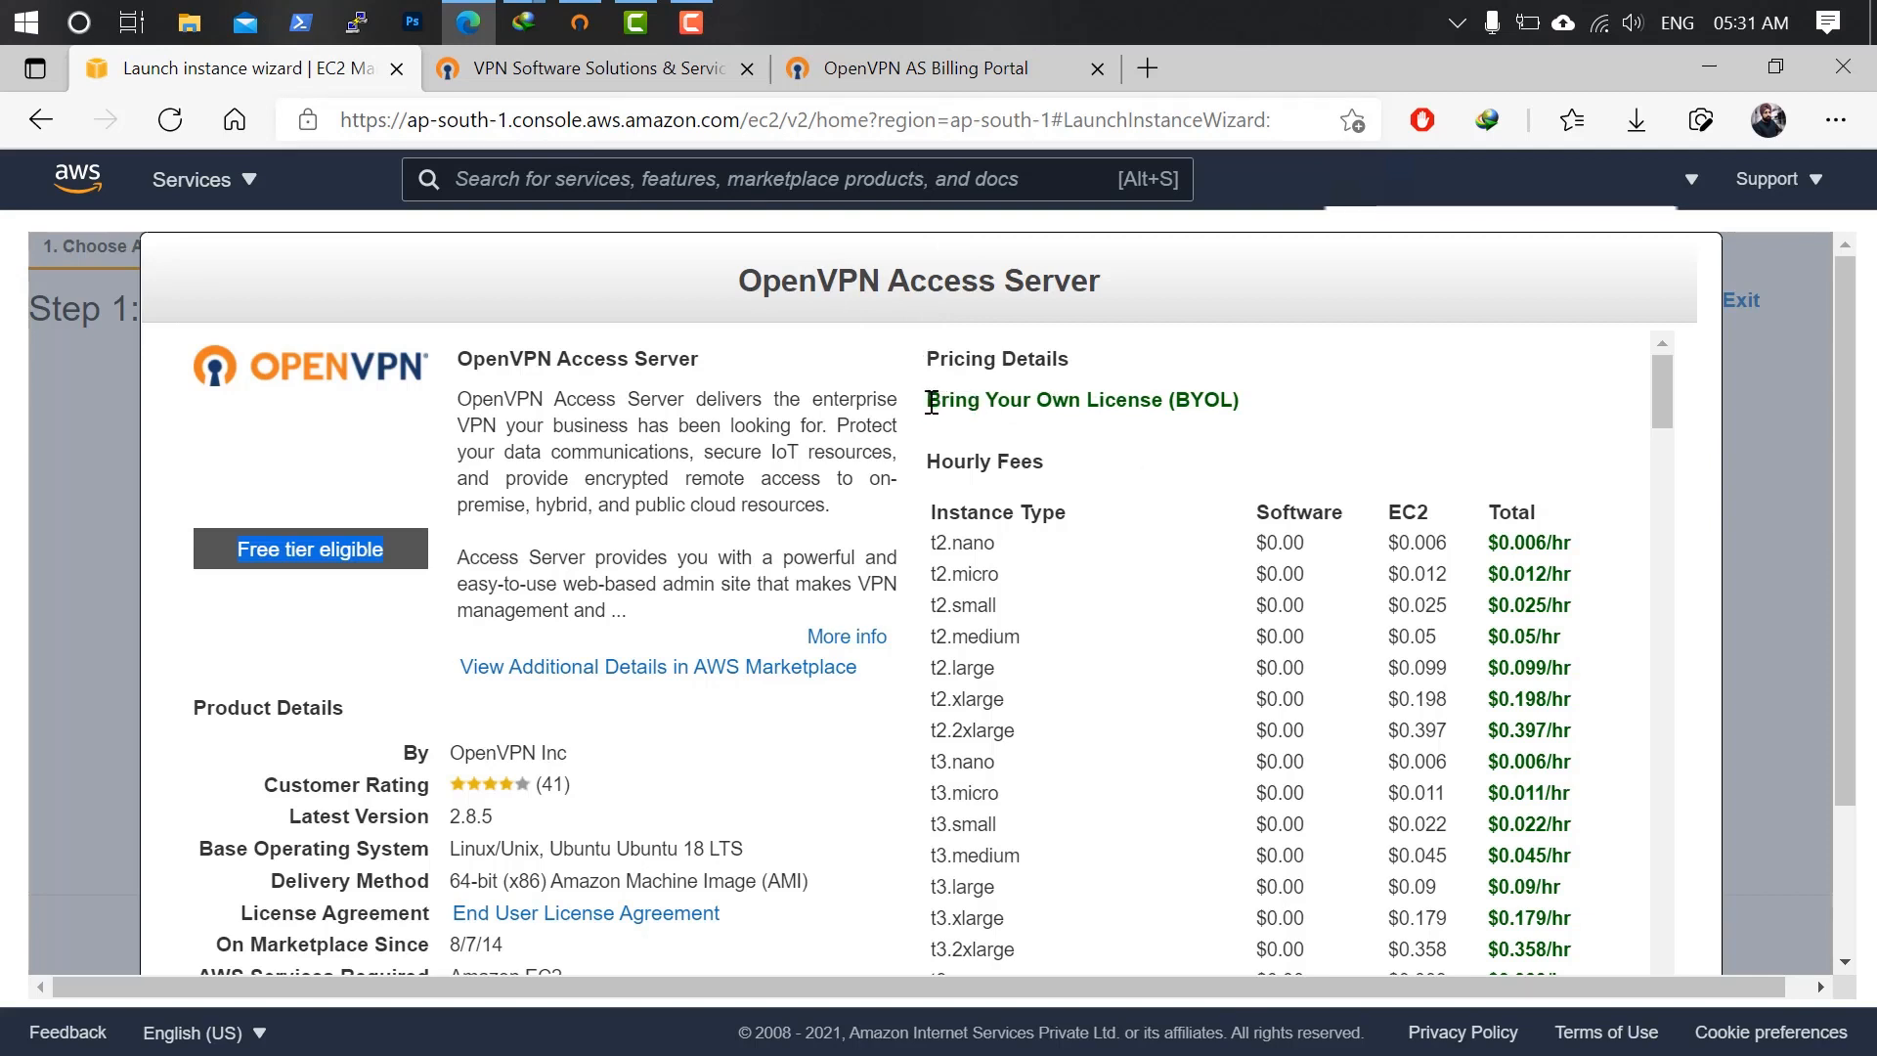
drag(932, 404, 1261, 409)
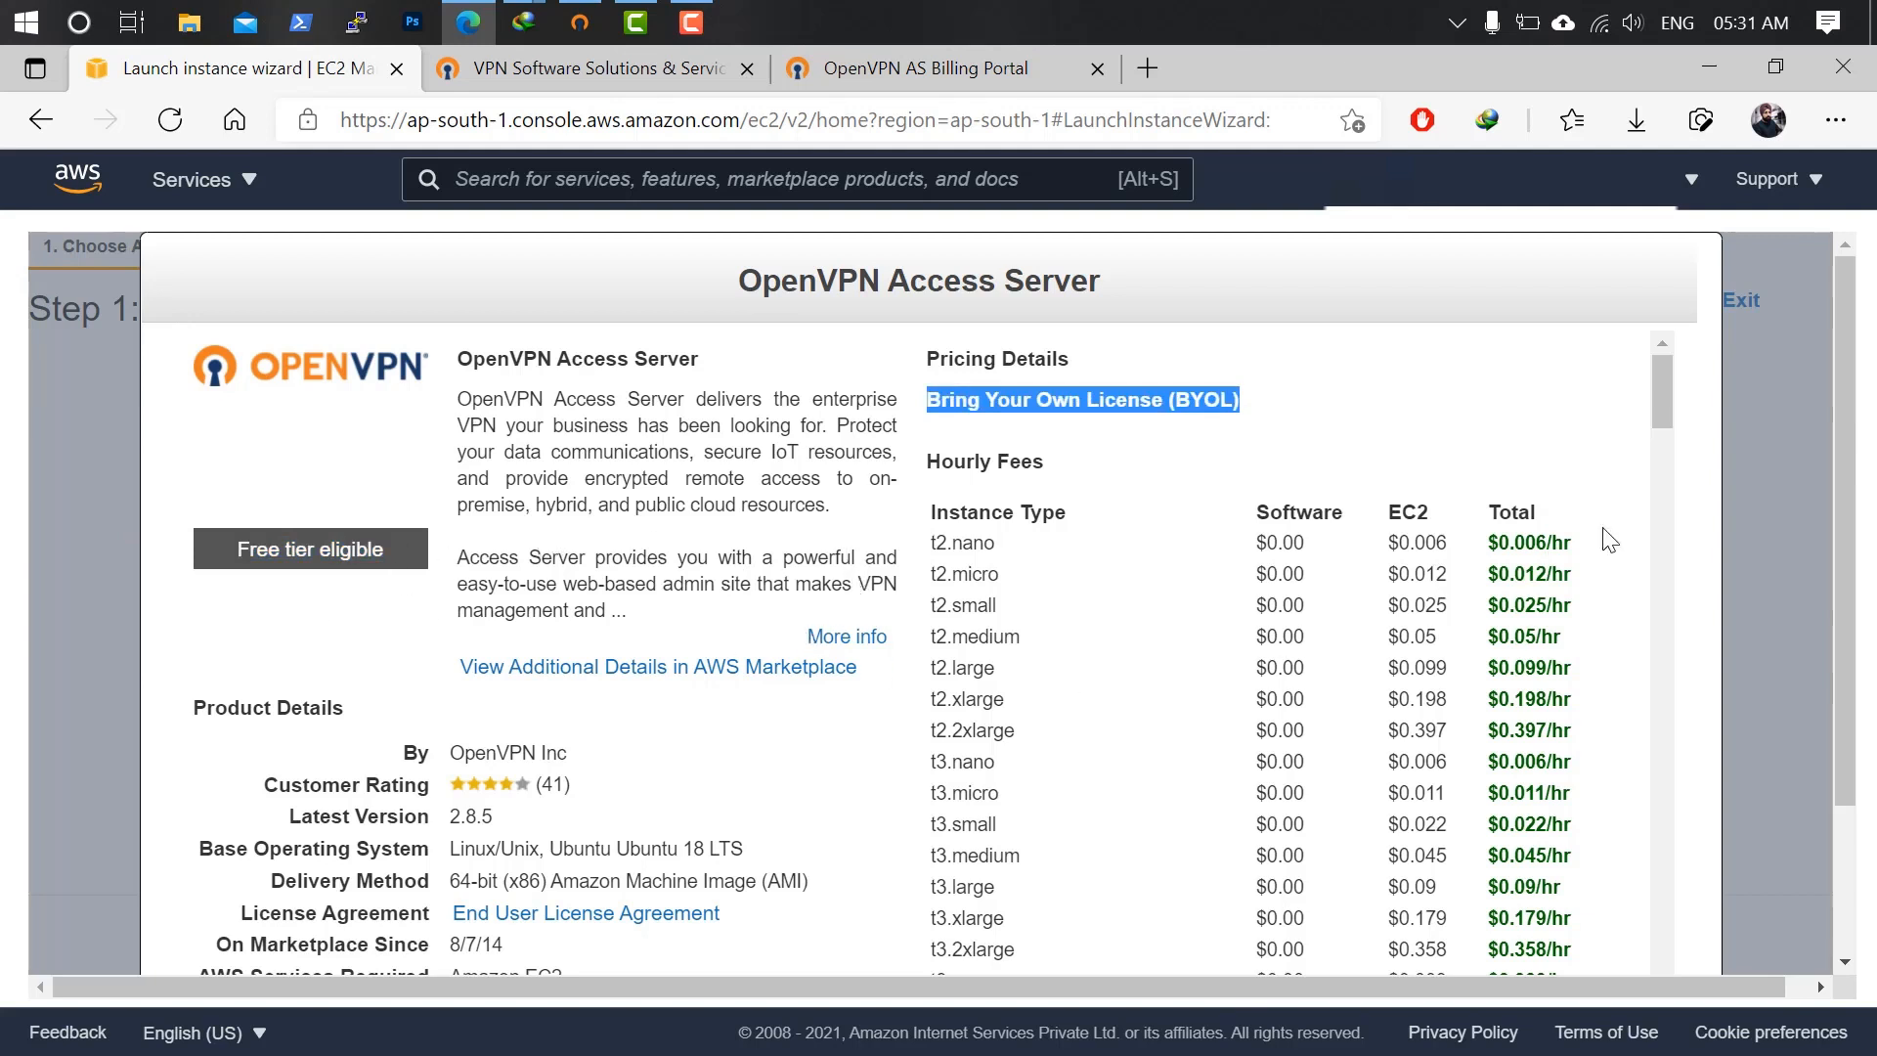
drag(1661, 381, 1668, 942)
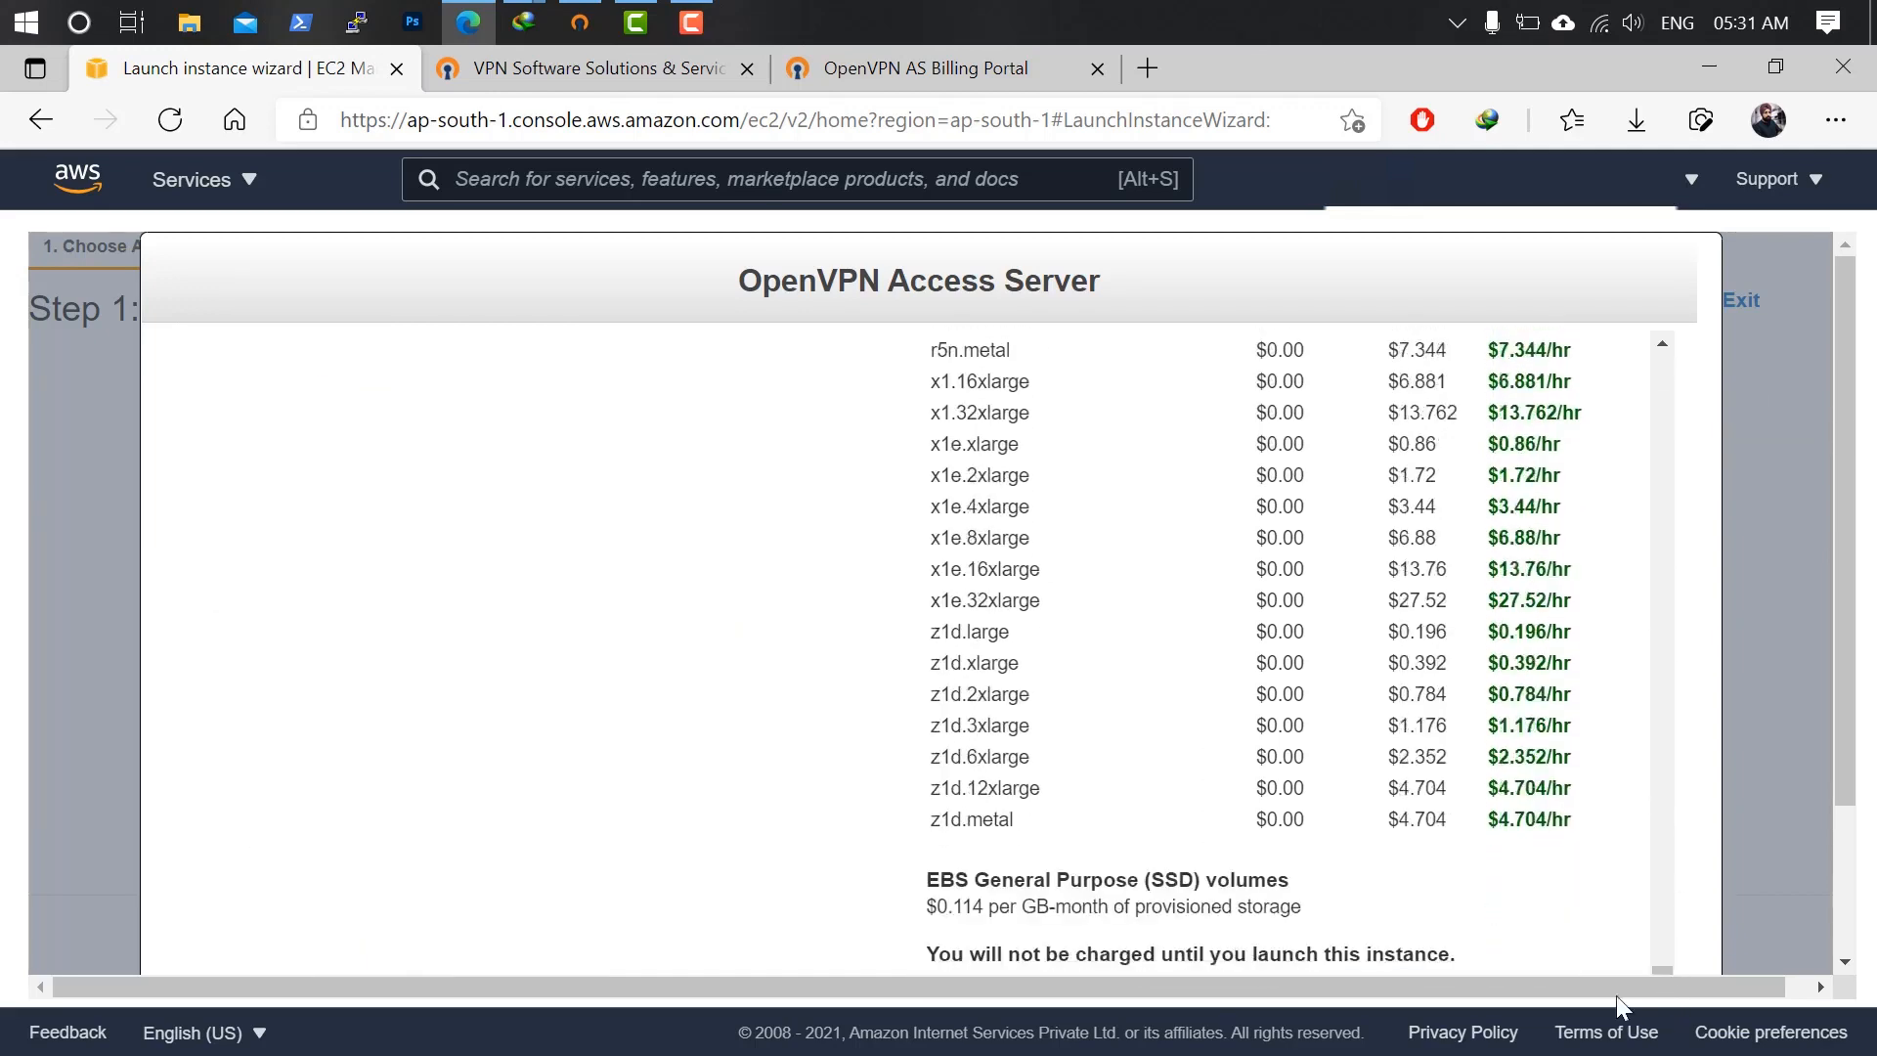
scroll(1632, 948, down, 1)
click(1642, 904)
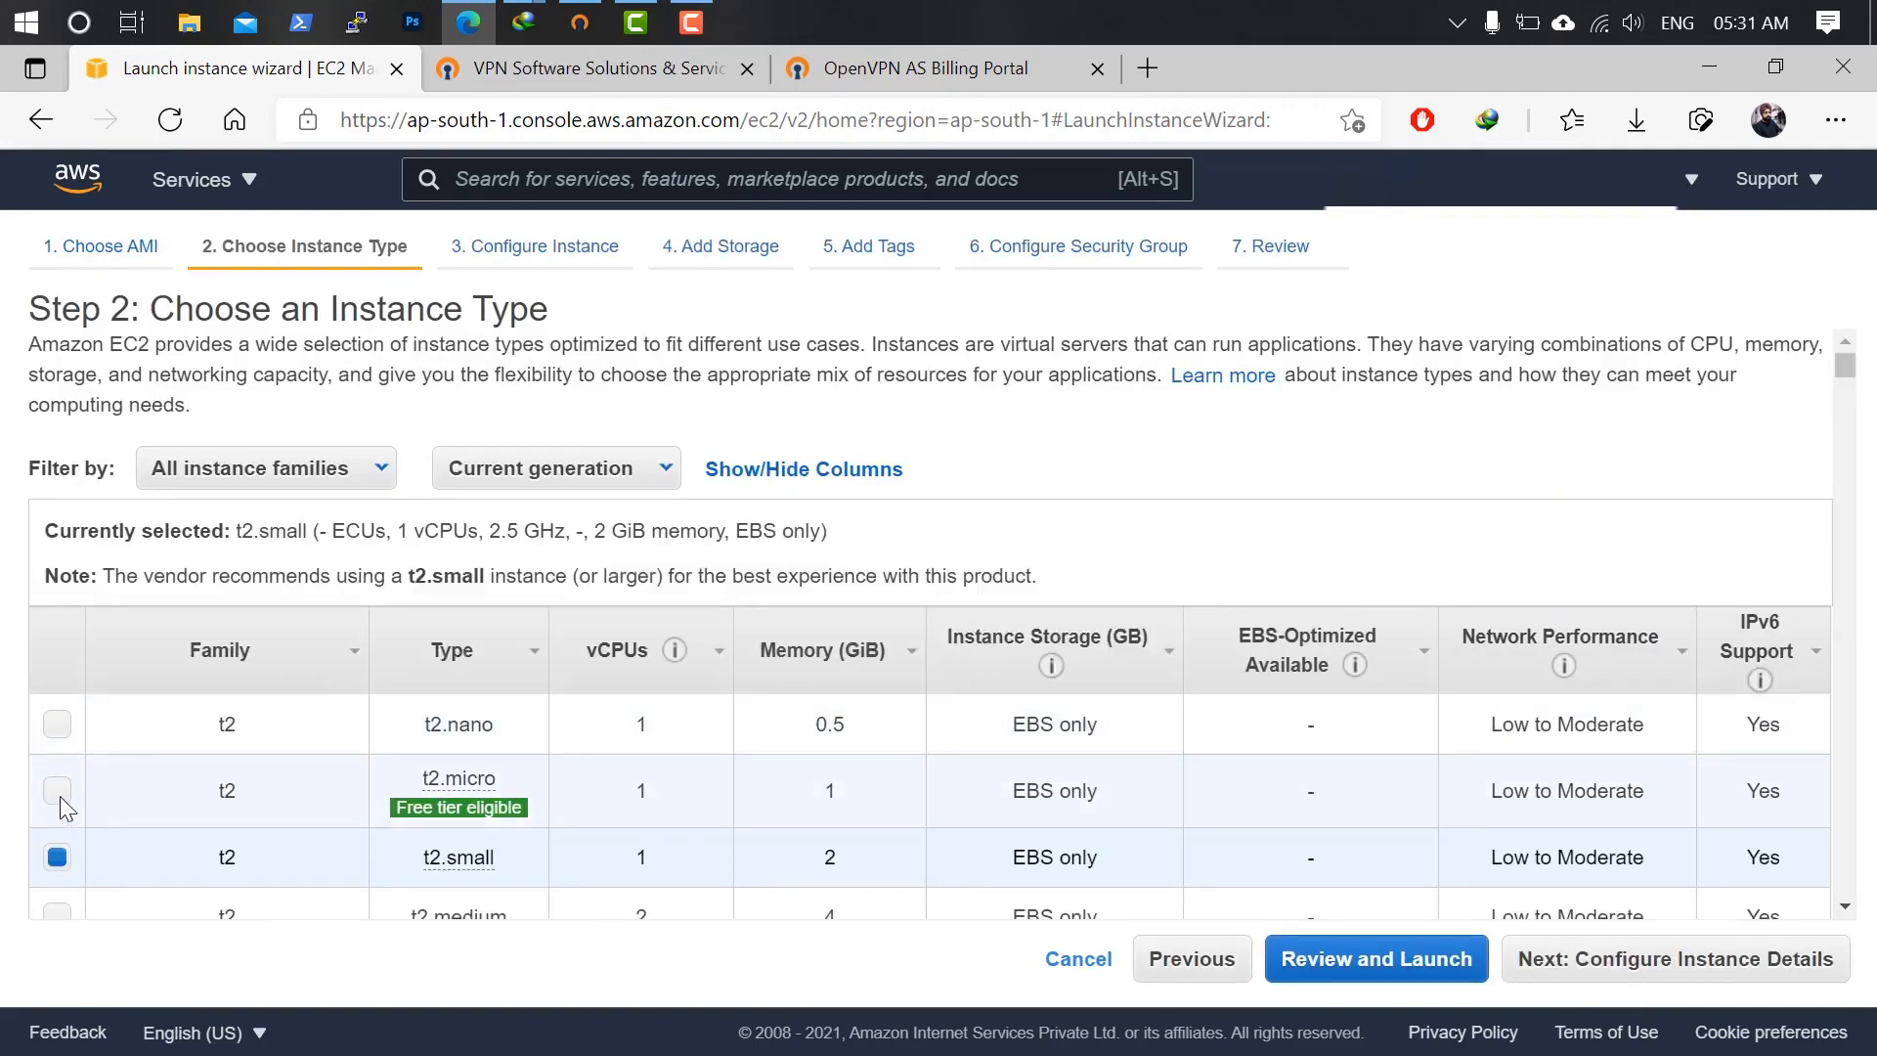
Pick the t2.micro instance type and review the launch, including storage details.
scroll(198, 772, down, 1)
scroll(197, 769, down, 1)
click(58, 702)
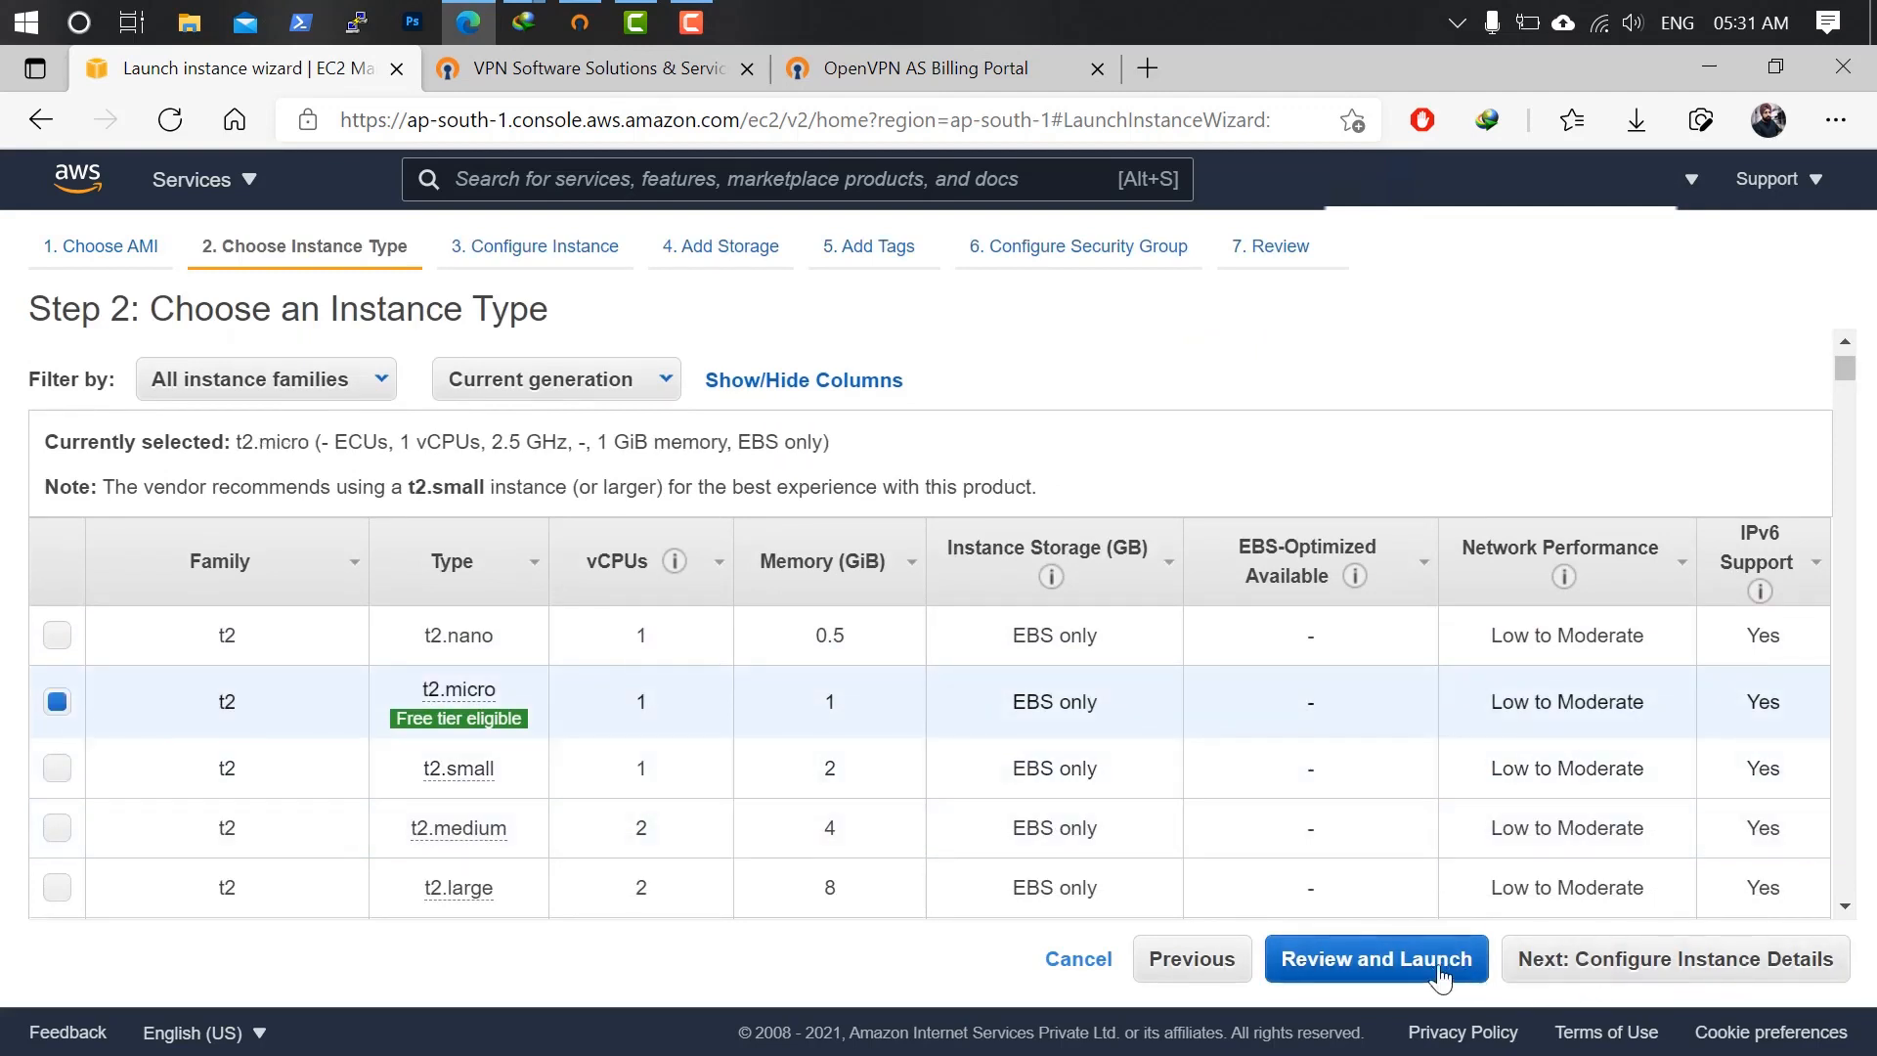
click(1377, 959)
scroll(1030, 587, down, 2)
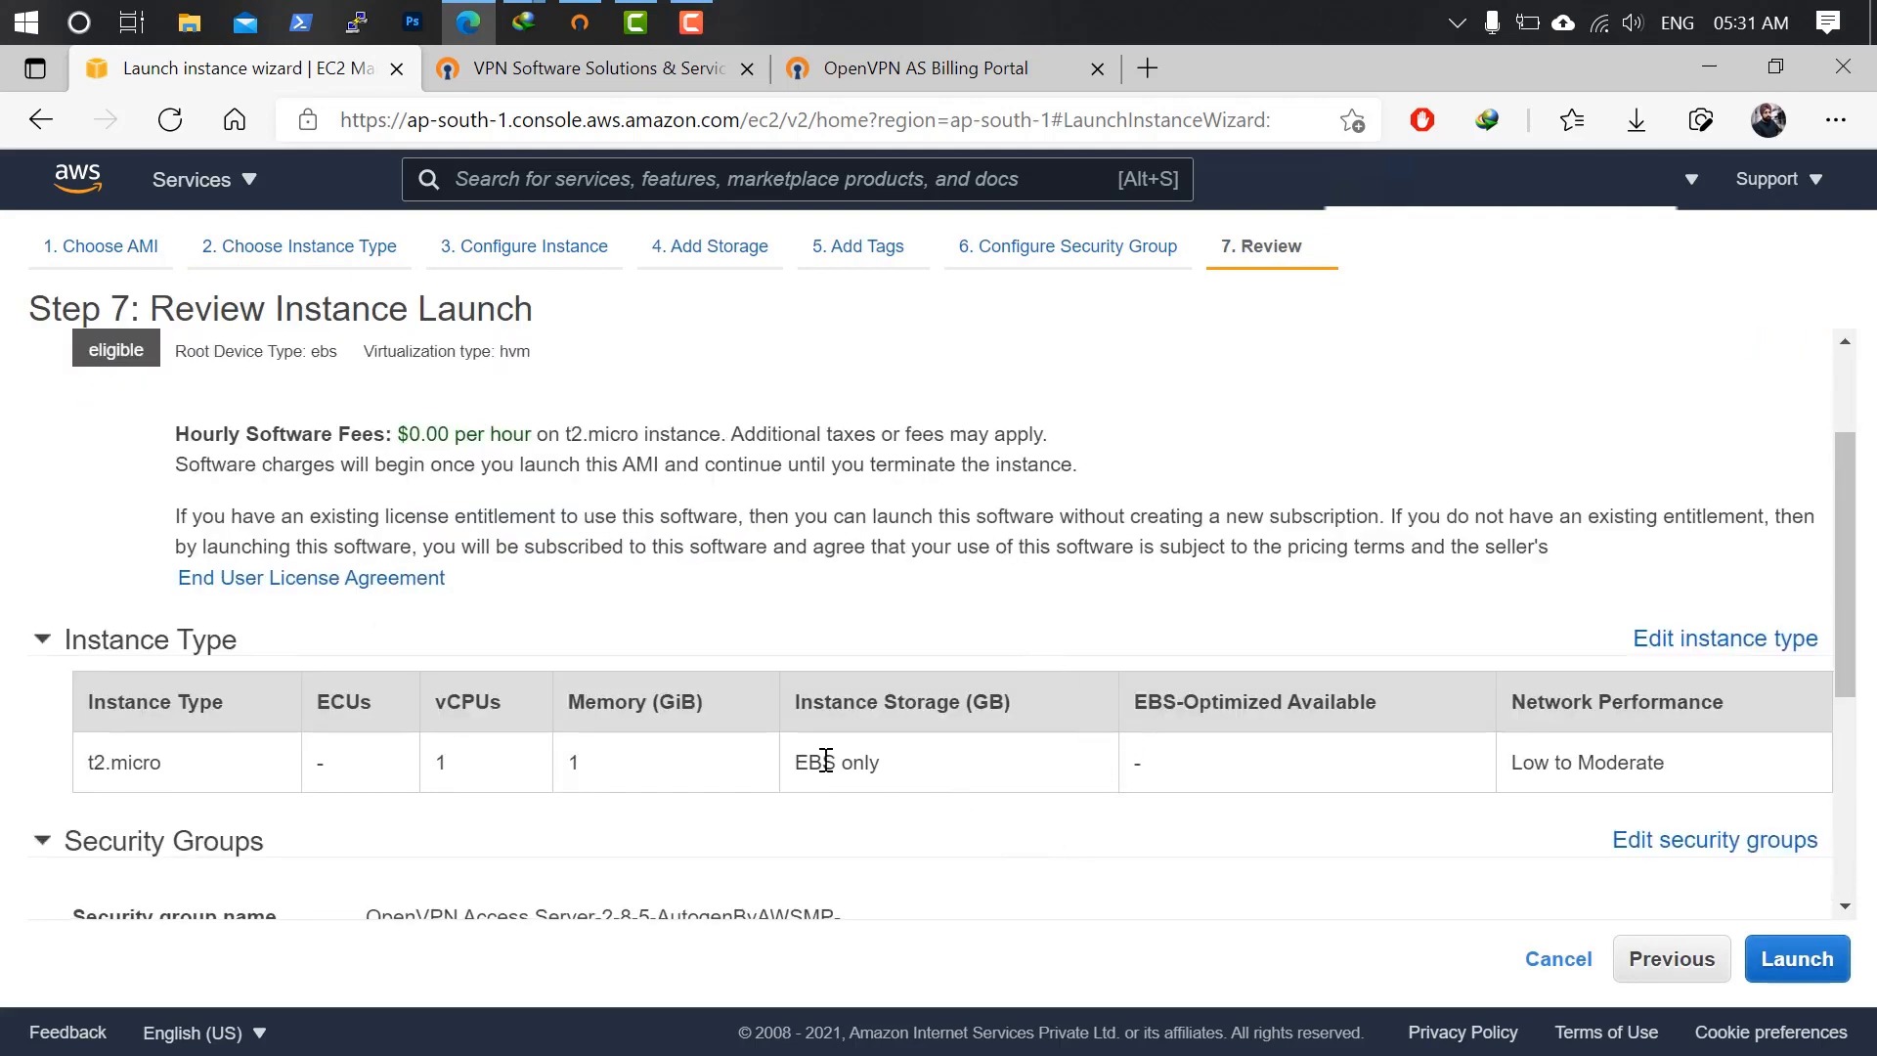
scroll(597, 786, down, 4)
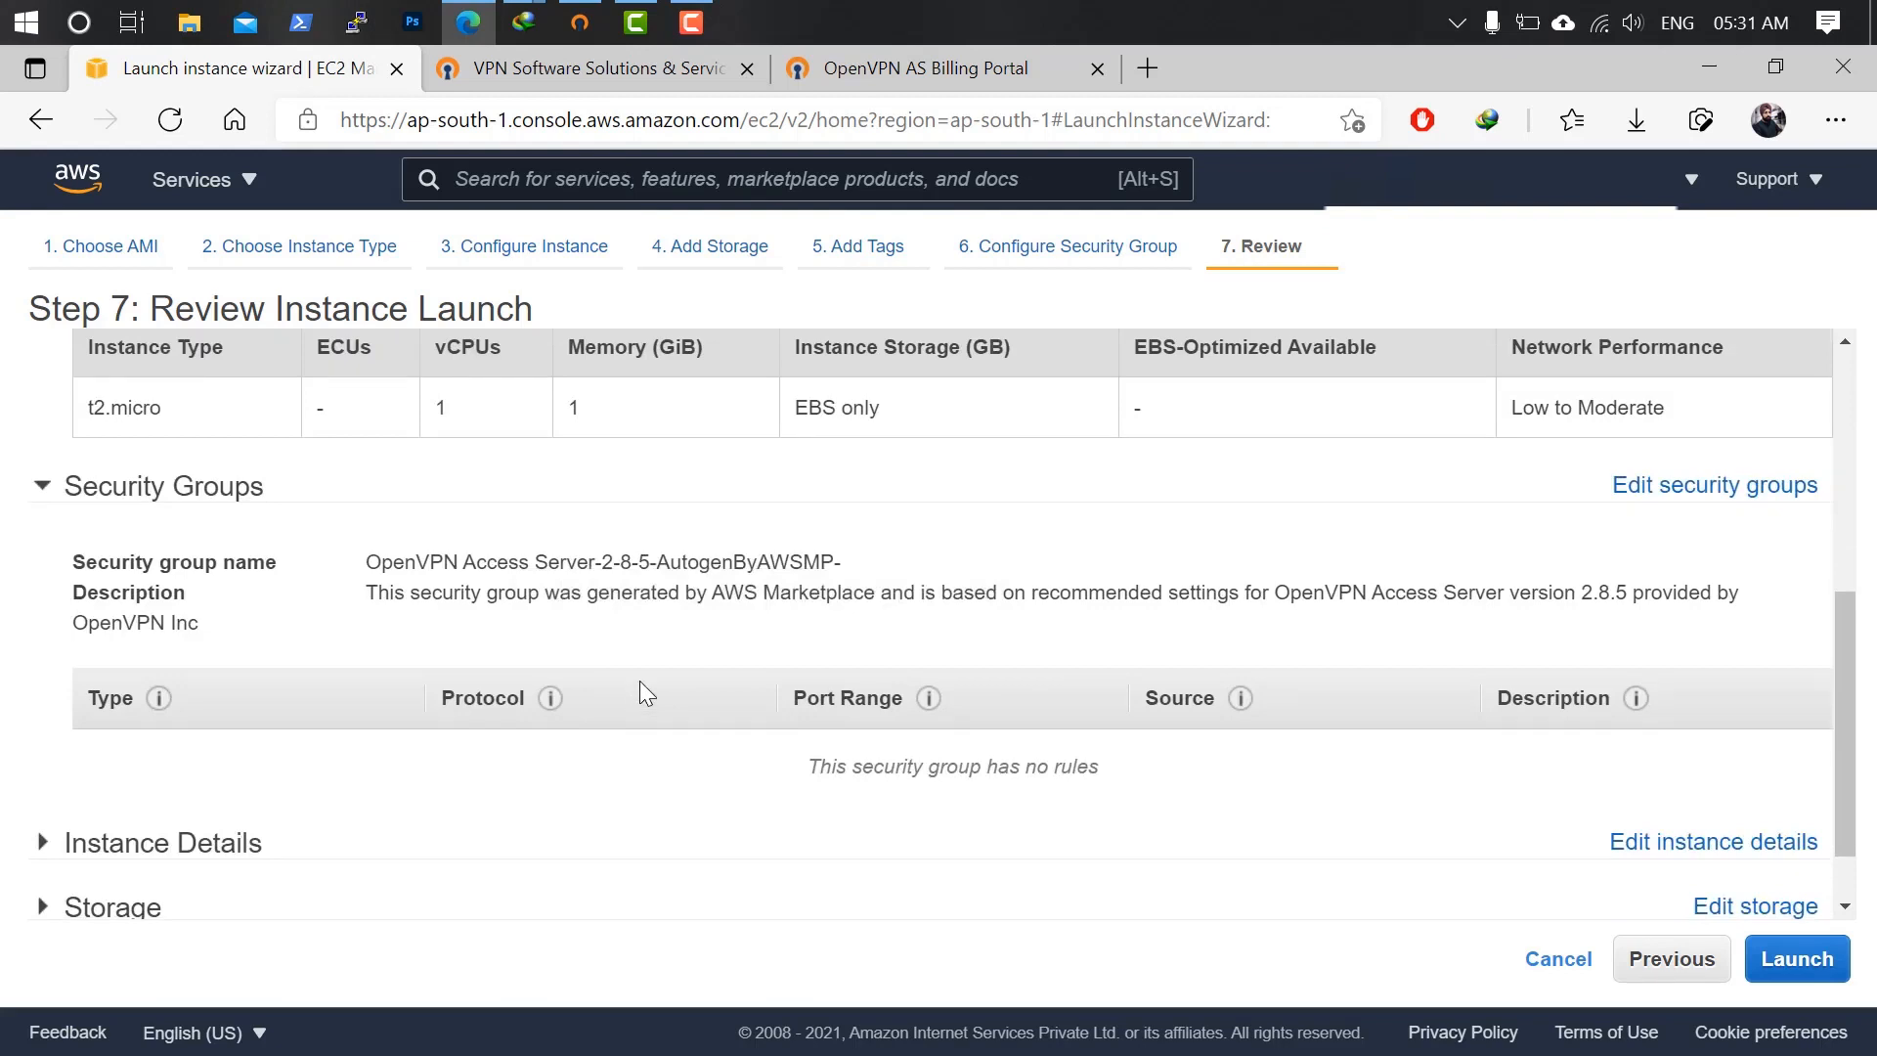
scroll(632, 688, down, 1)
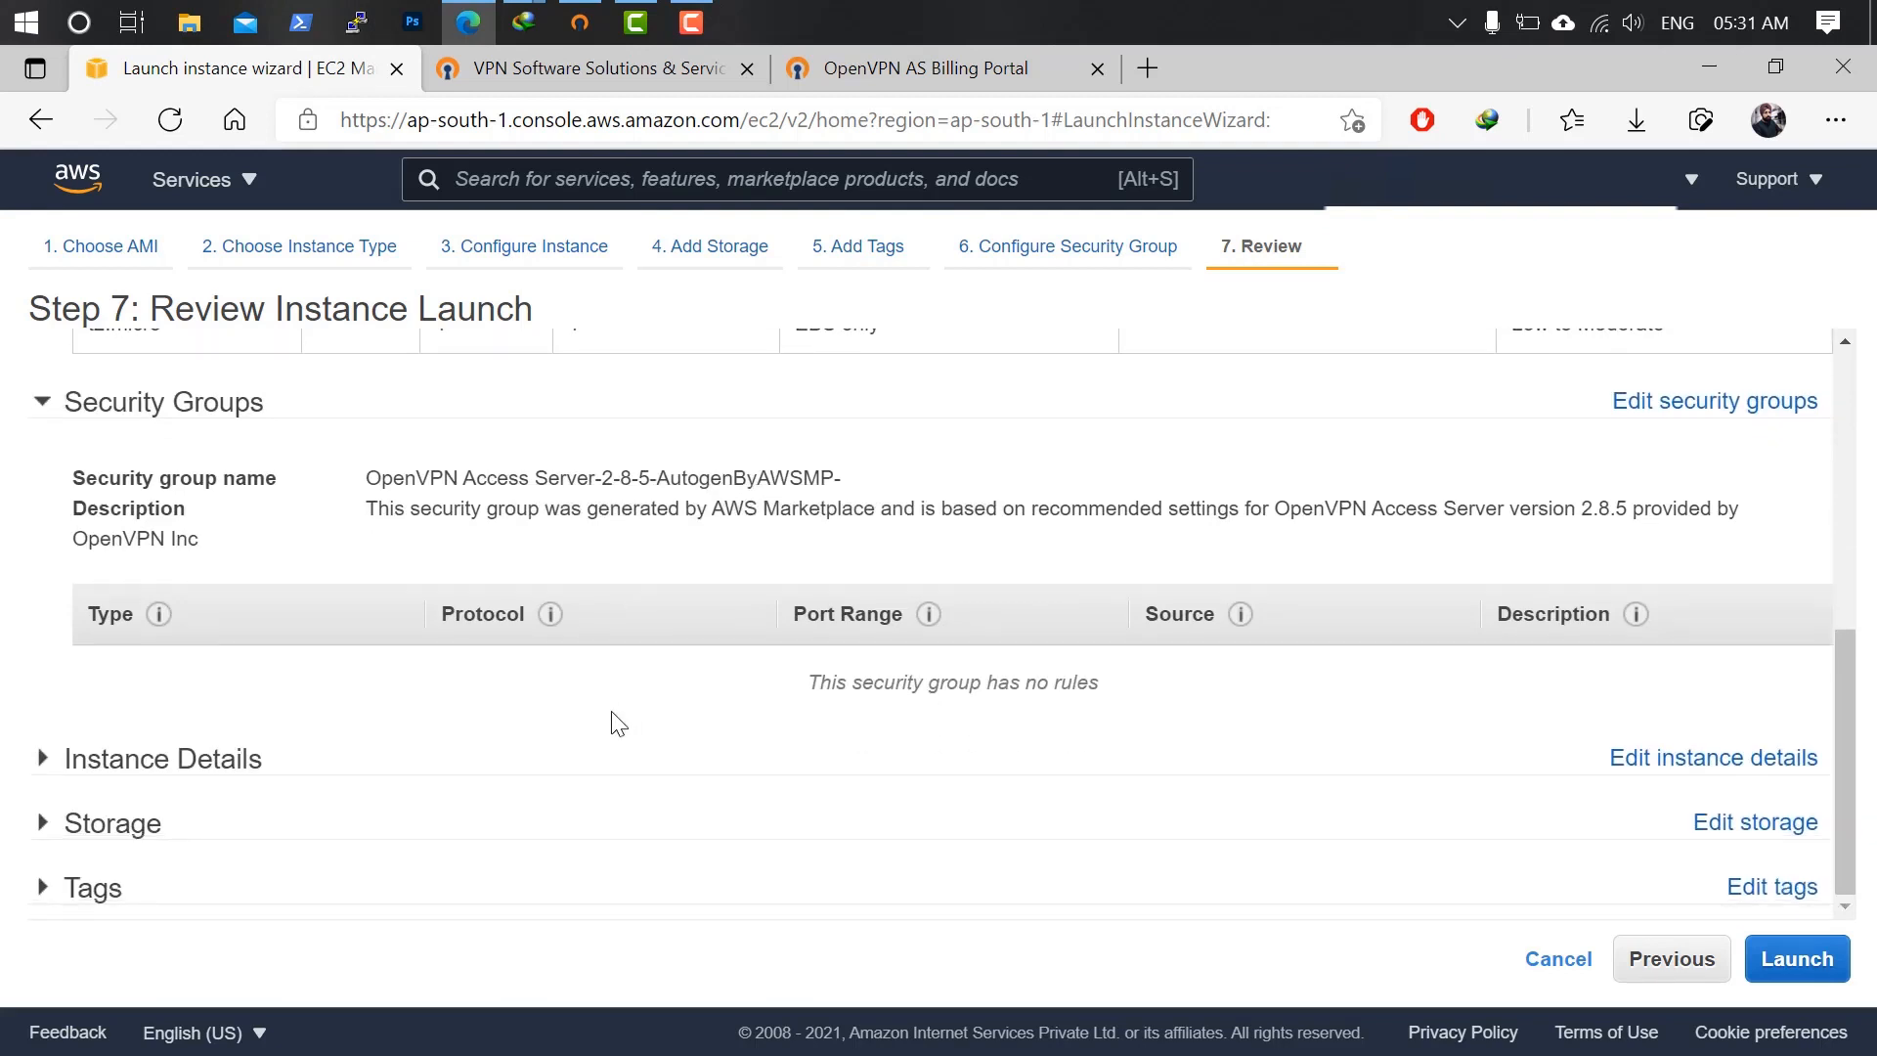
click(214, 838)
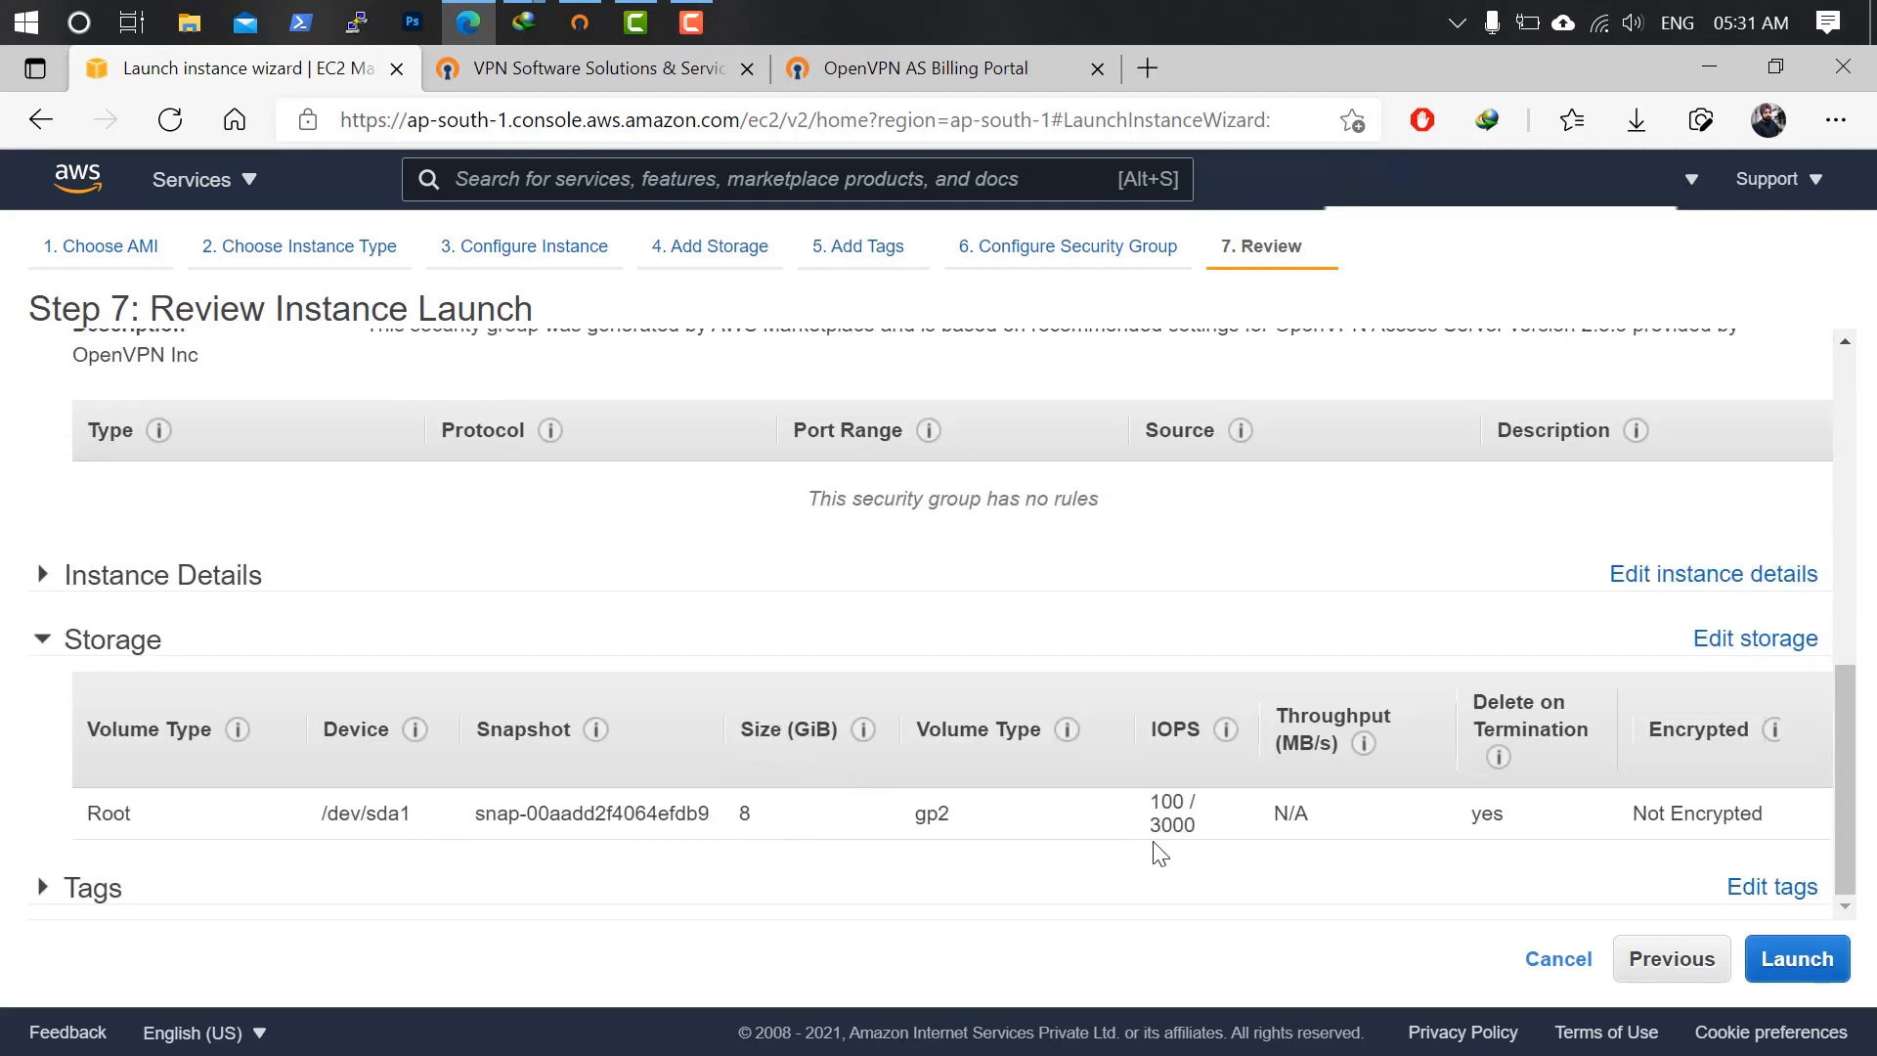
Launch with the existing AWS-Key key pair acknowledged and go to the instances list.
click(1806, 977)
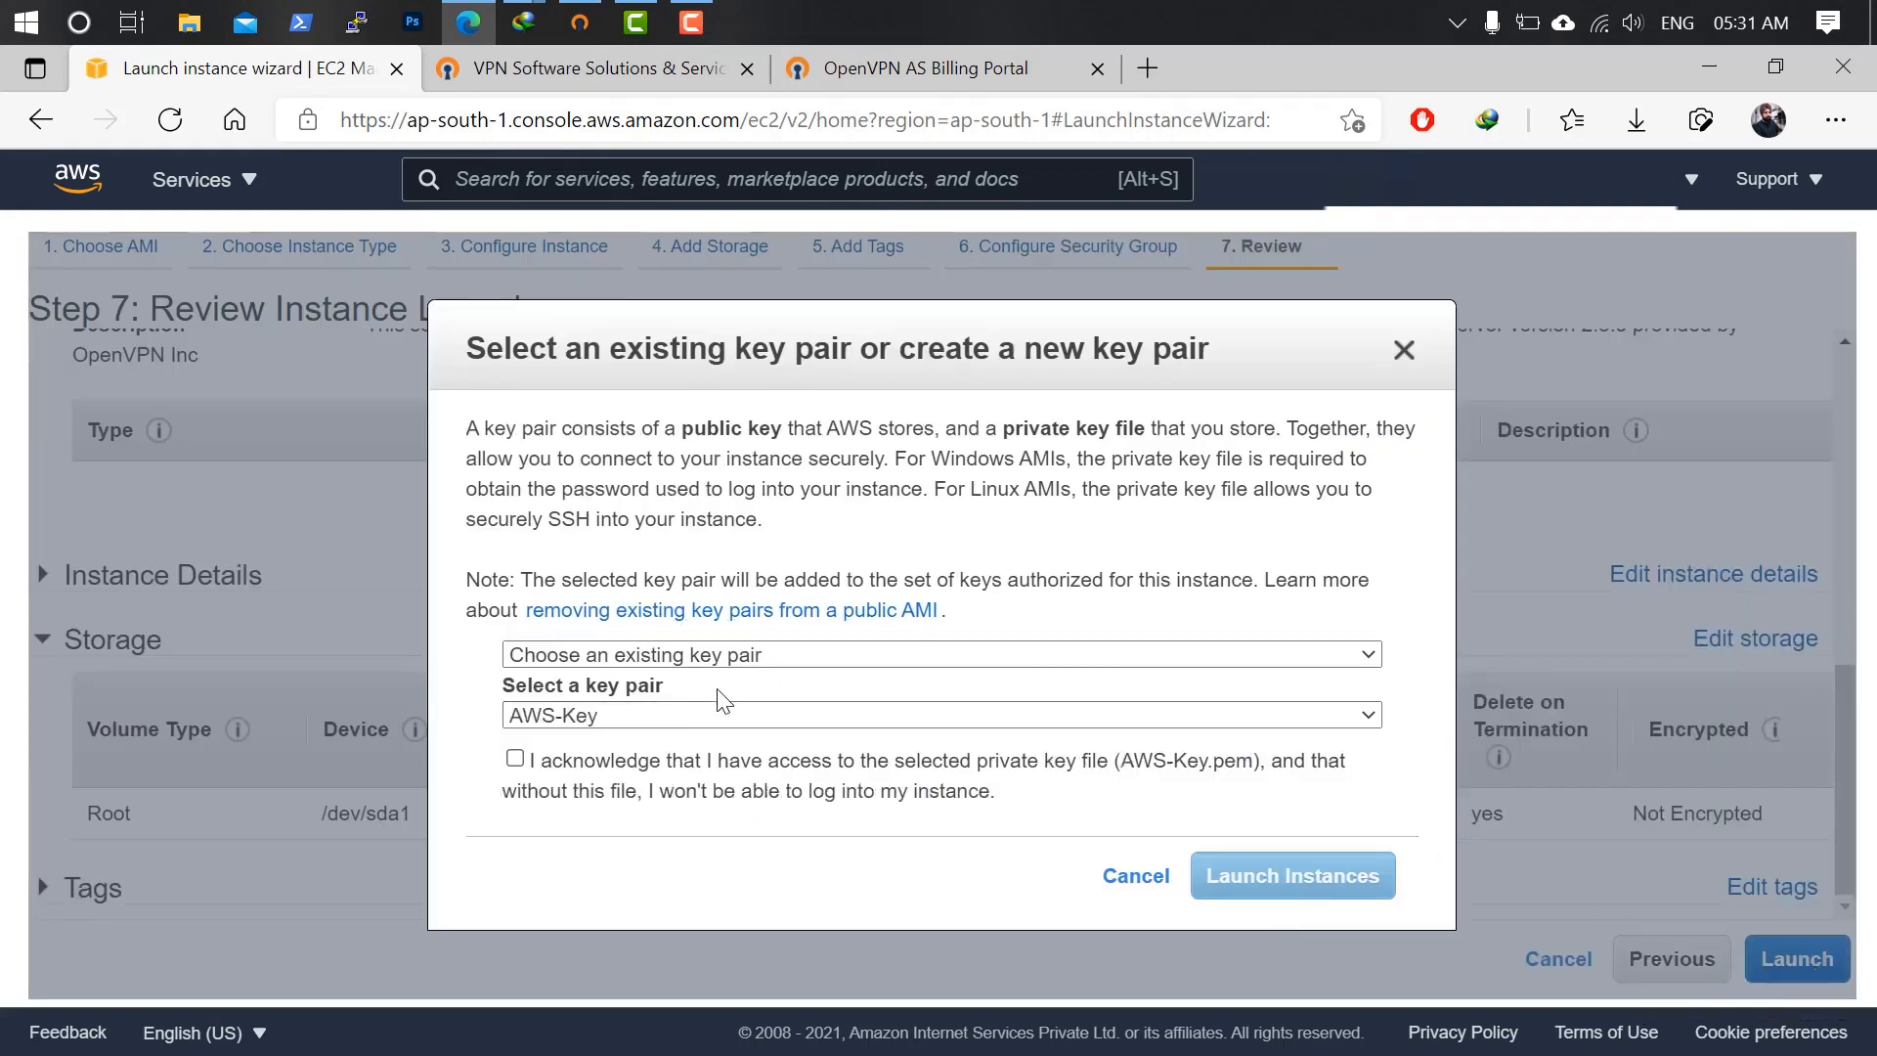
click(515, 759)
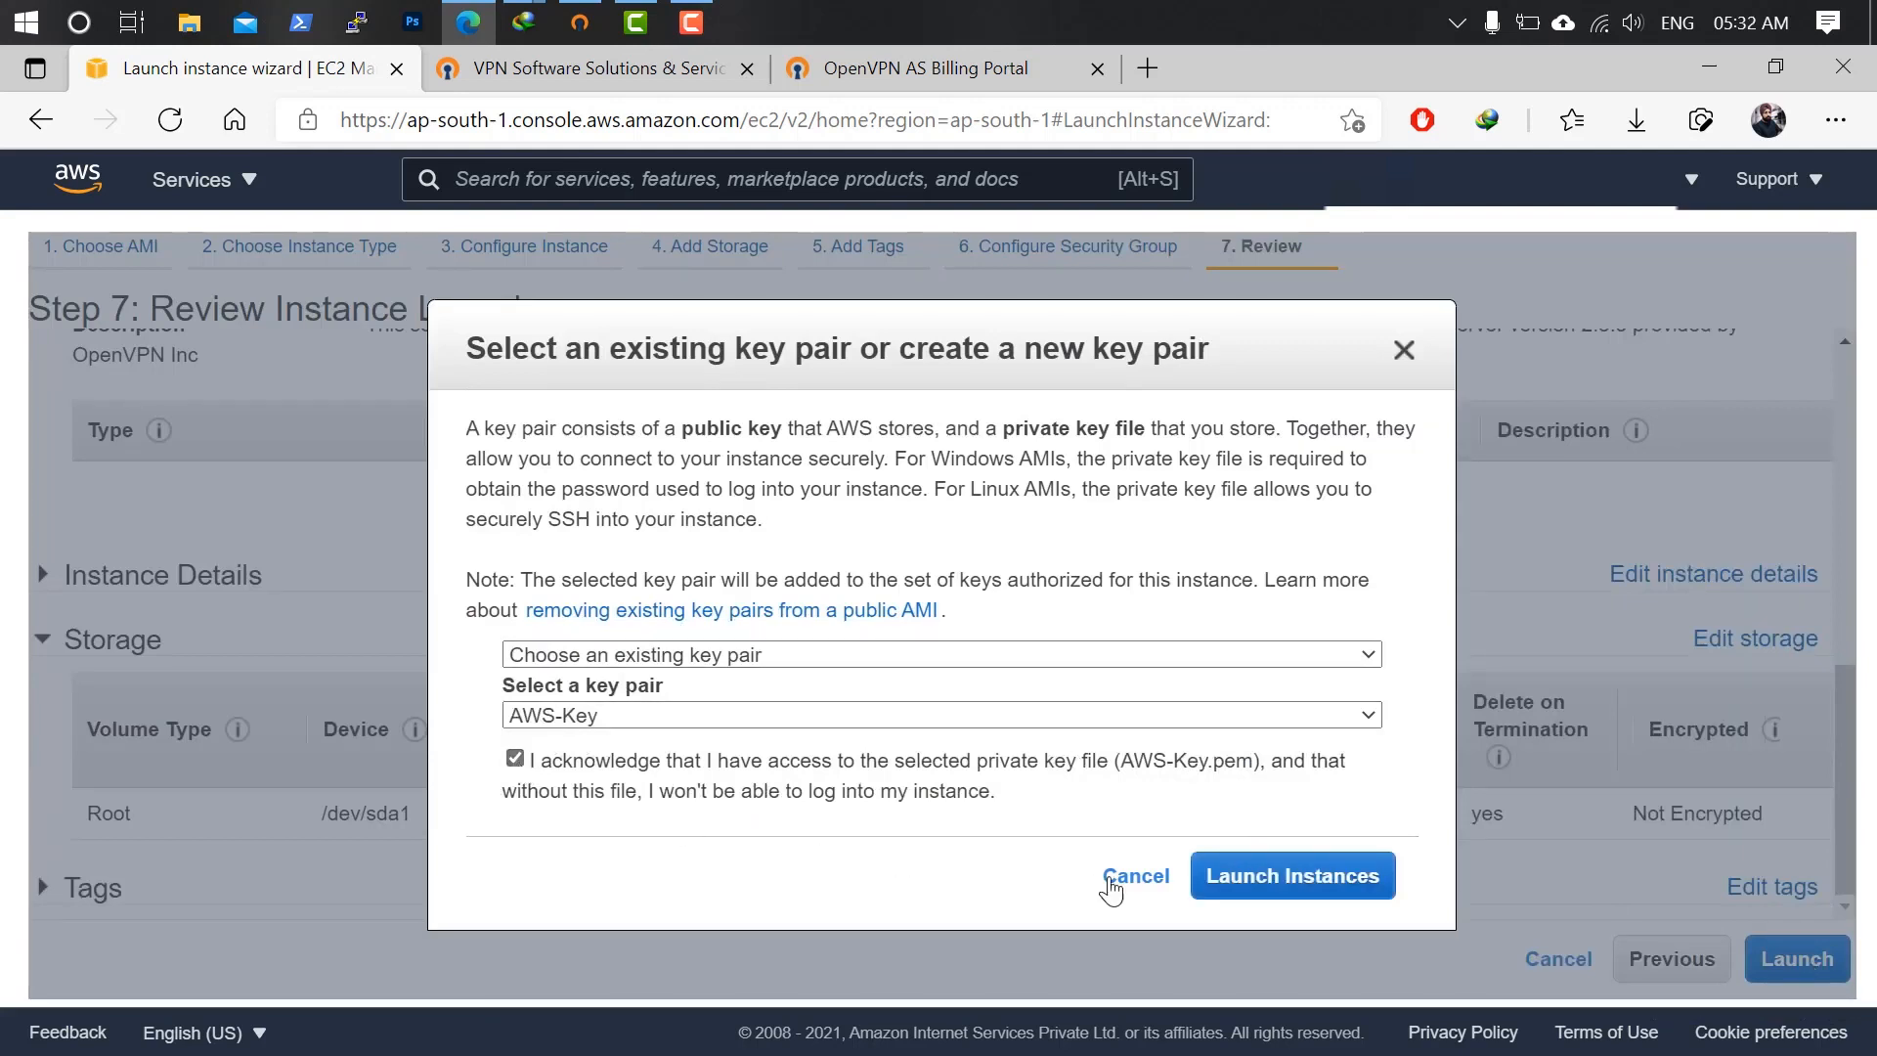
click(1319, 885)
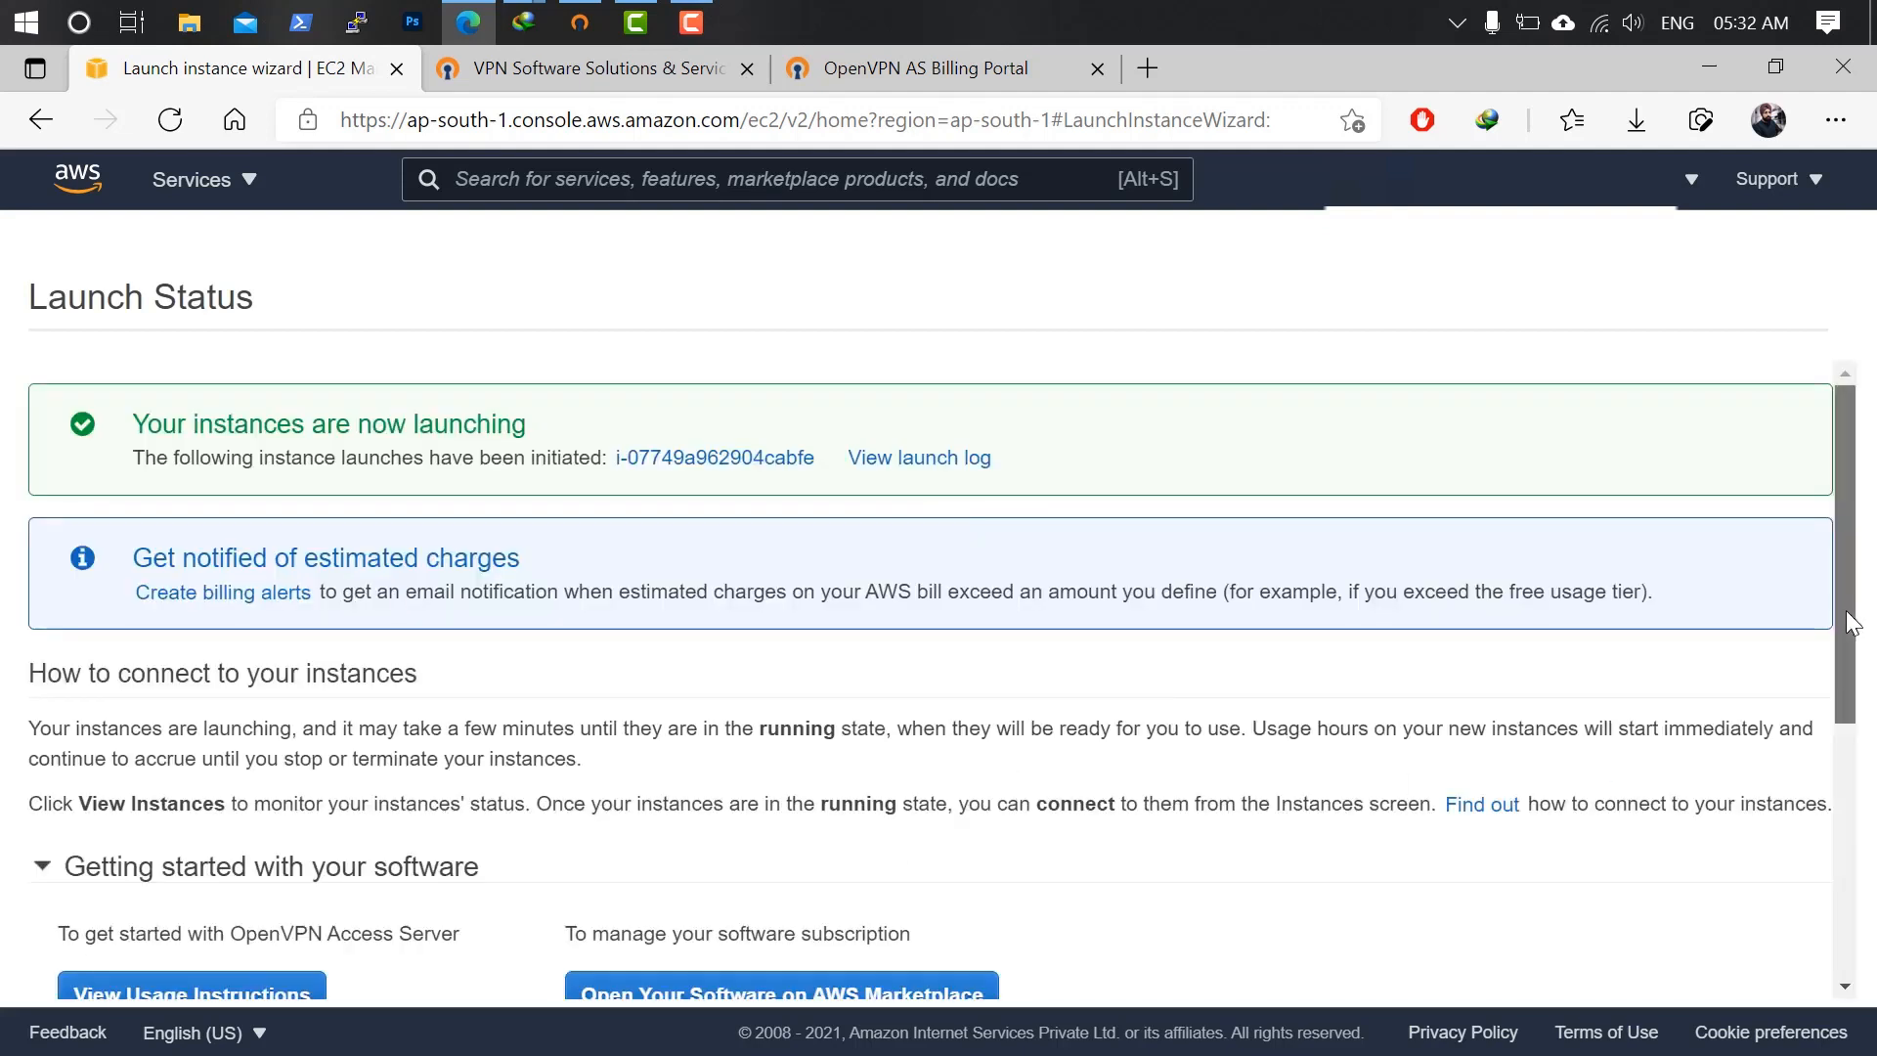
drag(1845, 619, 1867, 916)
click(1736, 977)
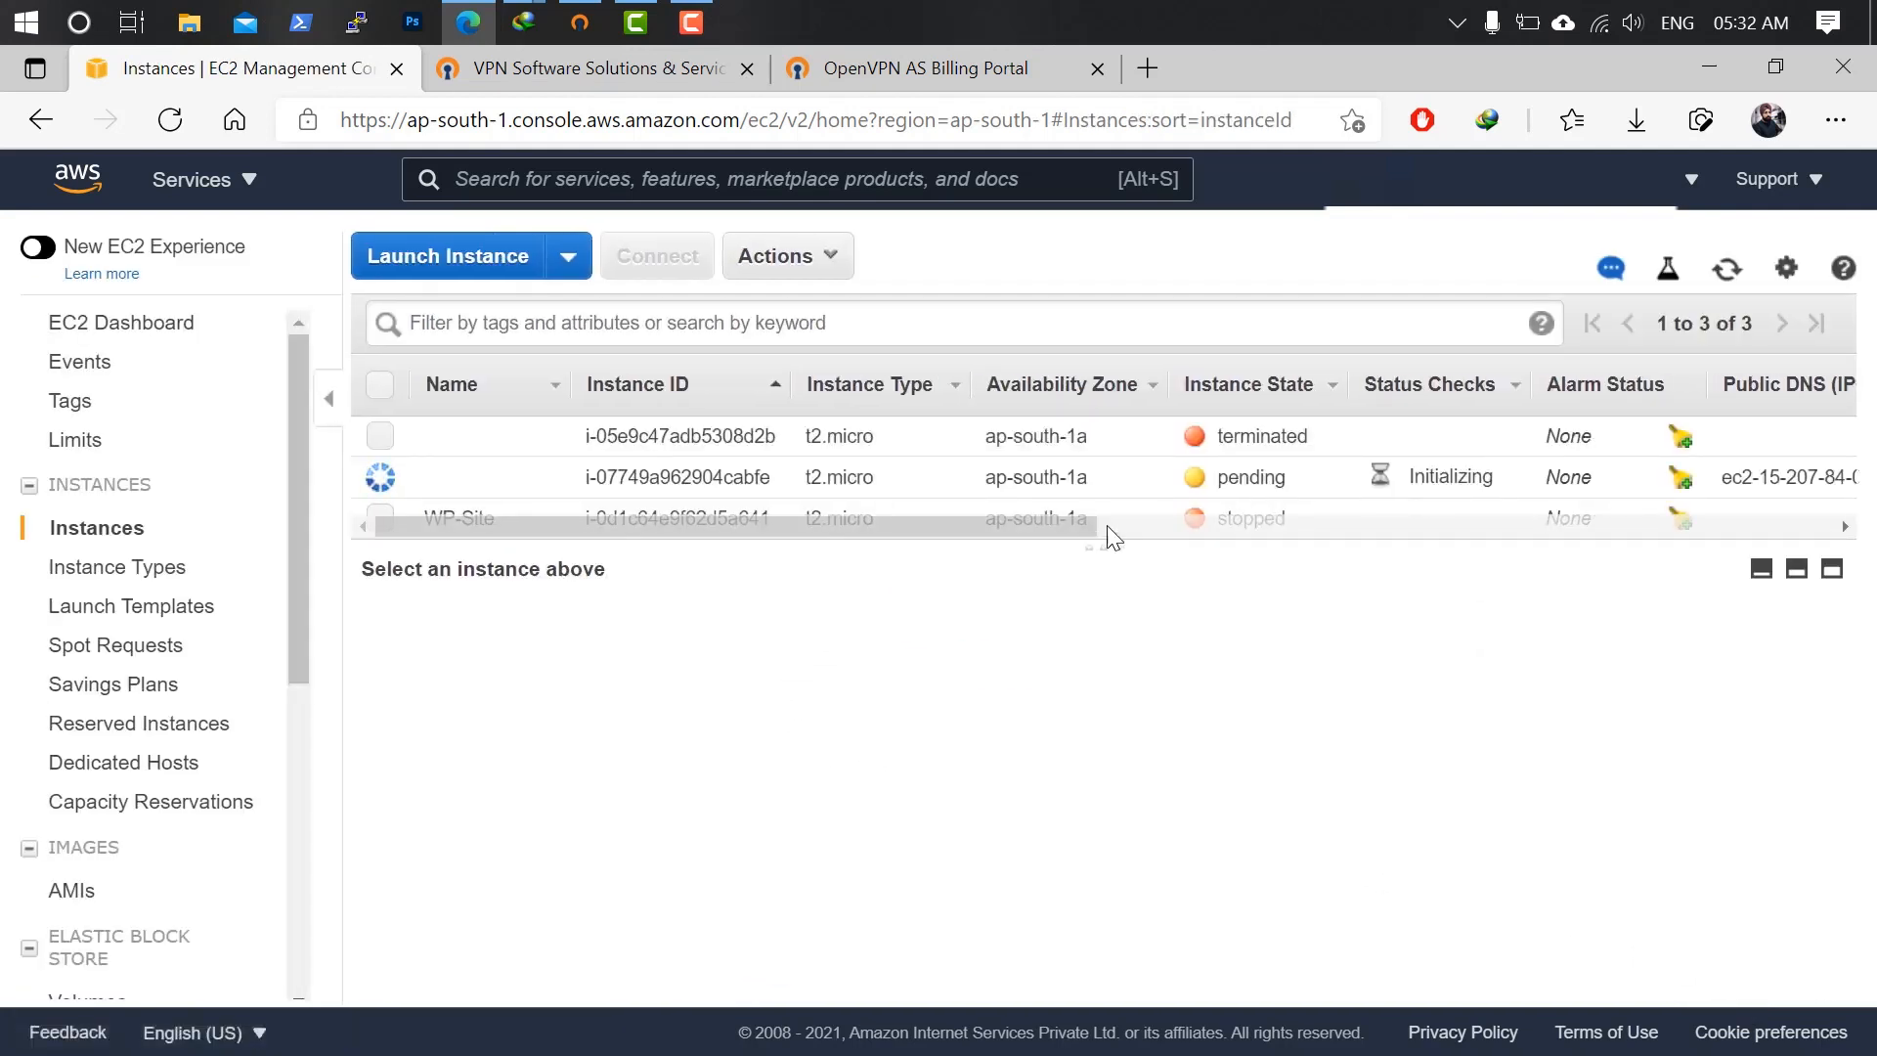
Show the details of the new pending OpenVPN instance.
drag(1098, 537, 1093, 685)
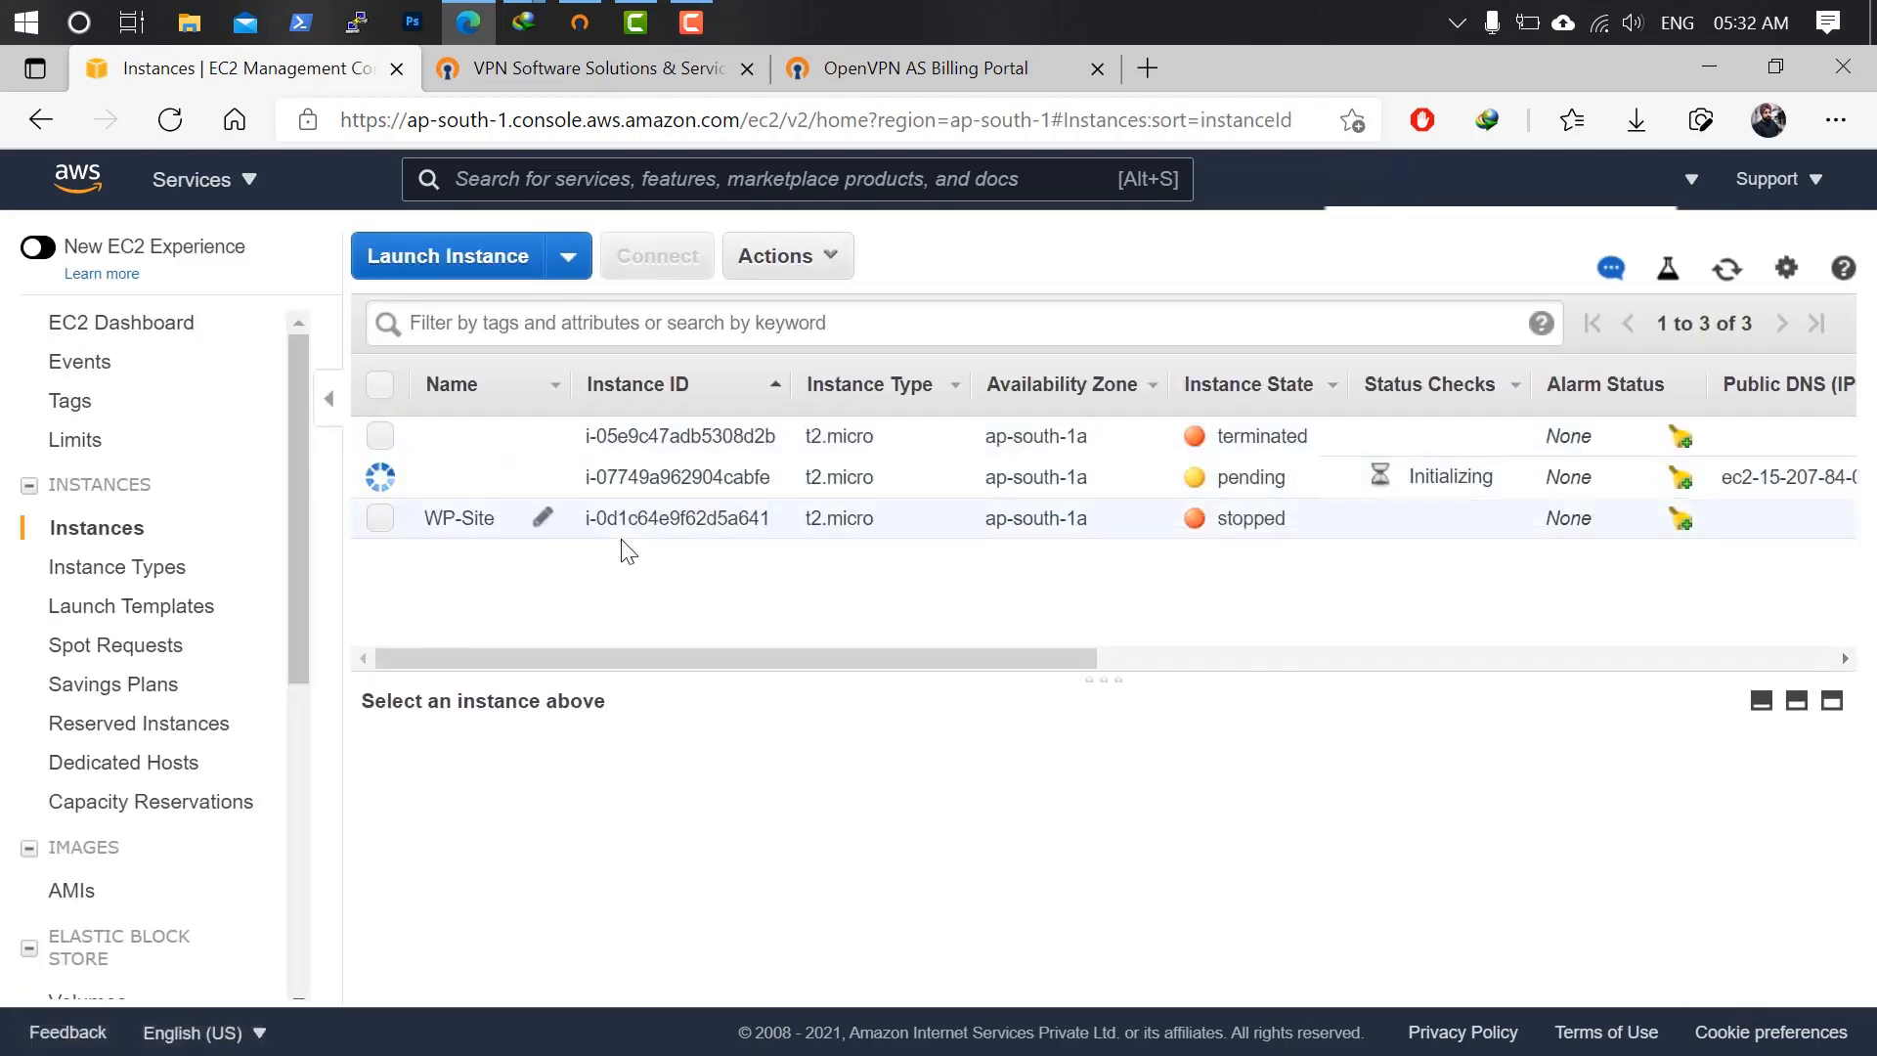
click(674, 477)
scroll(1388, 811, down, 1)
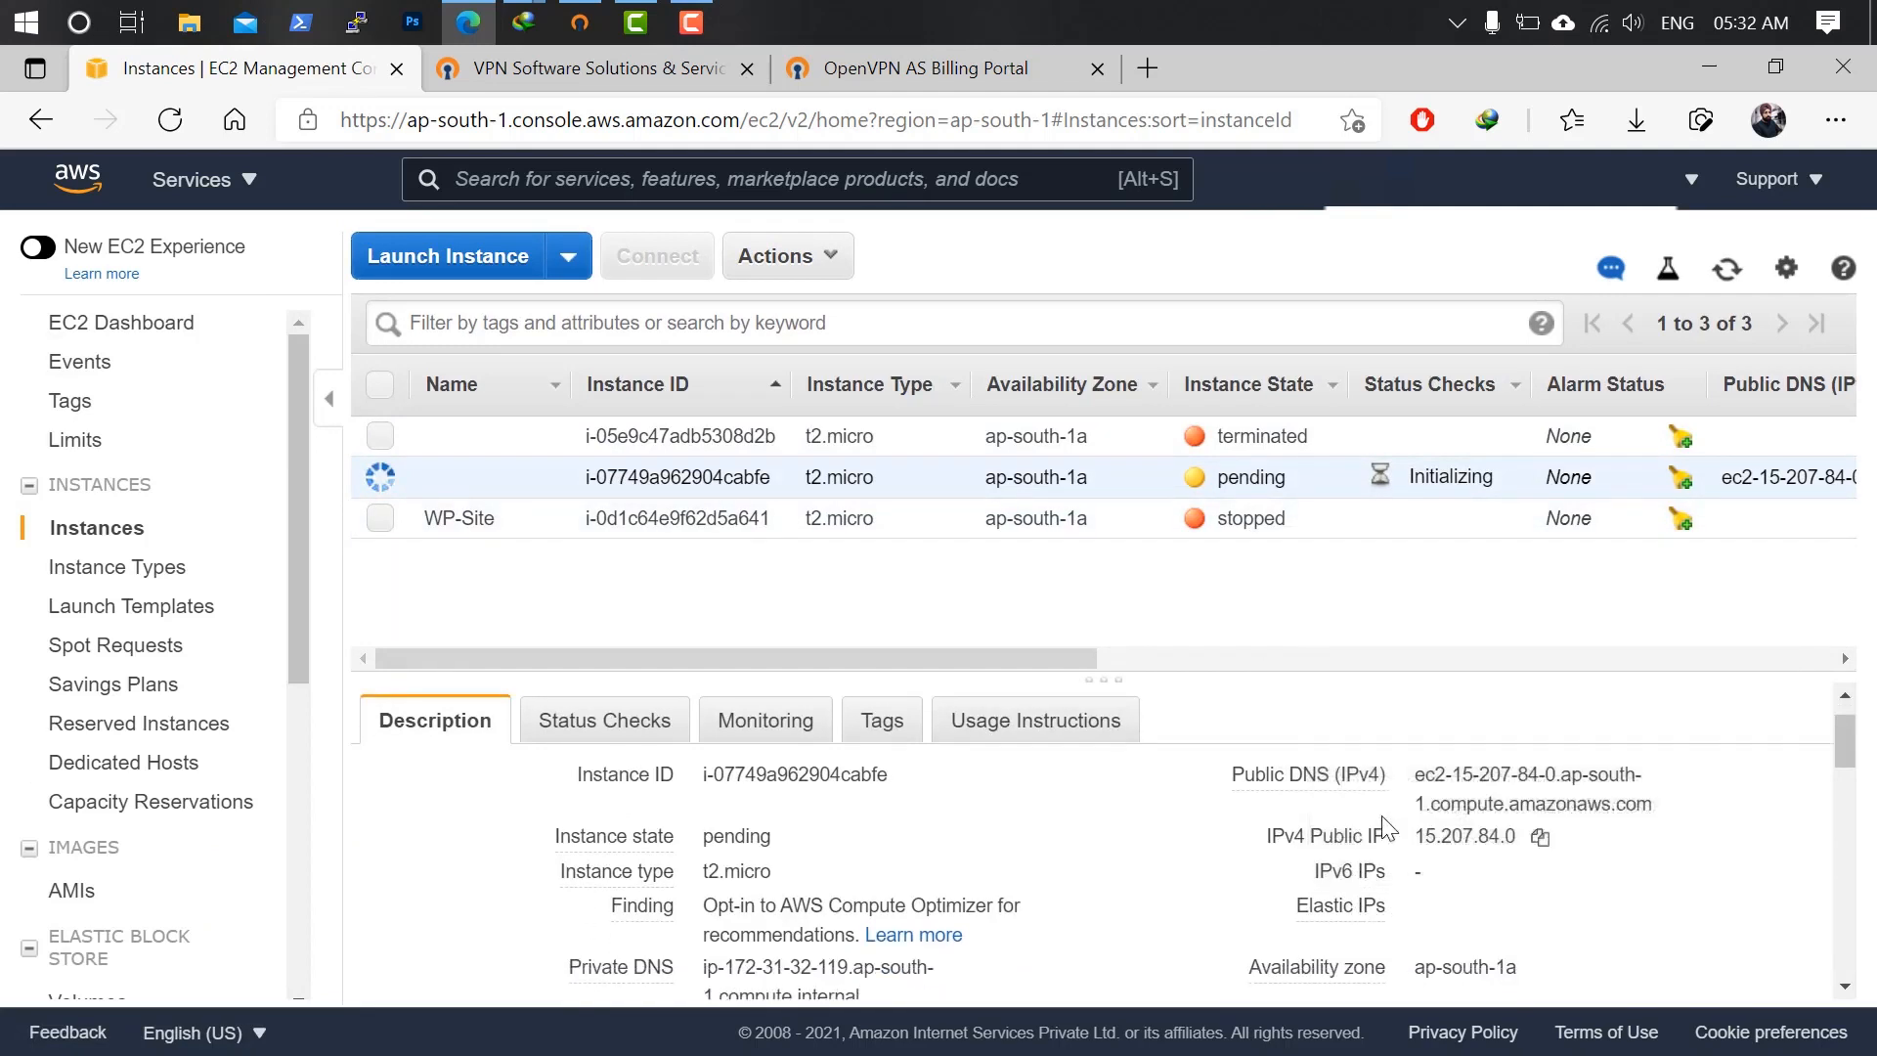
scroll(911, 870, down, 1)
scroll(1026, 782, up, 1)
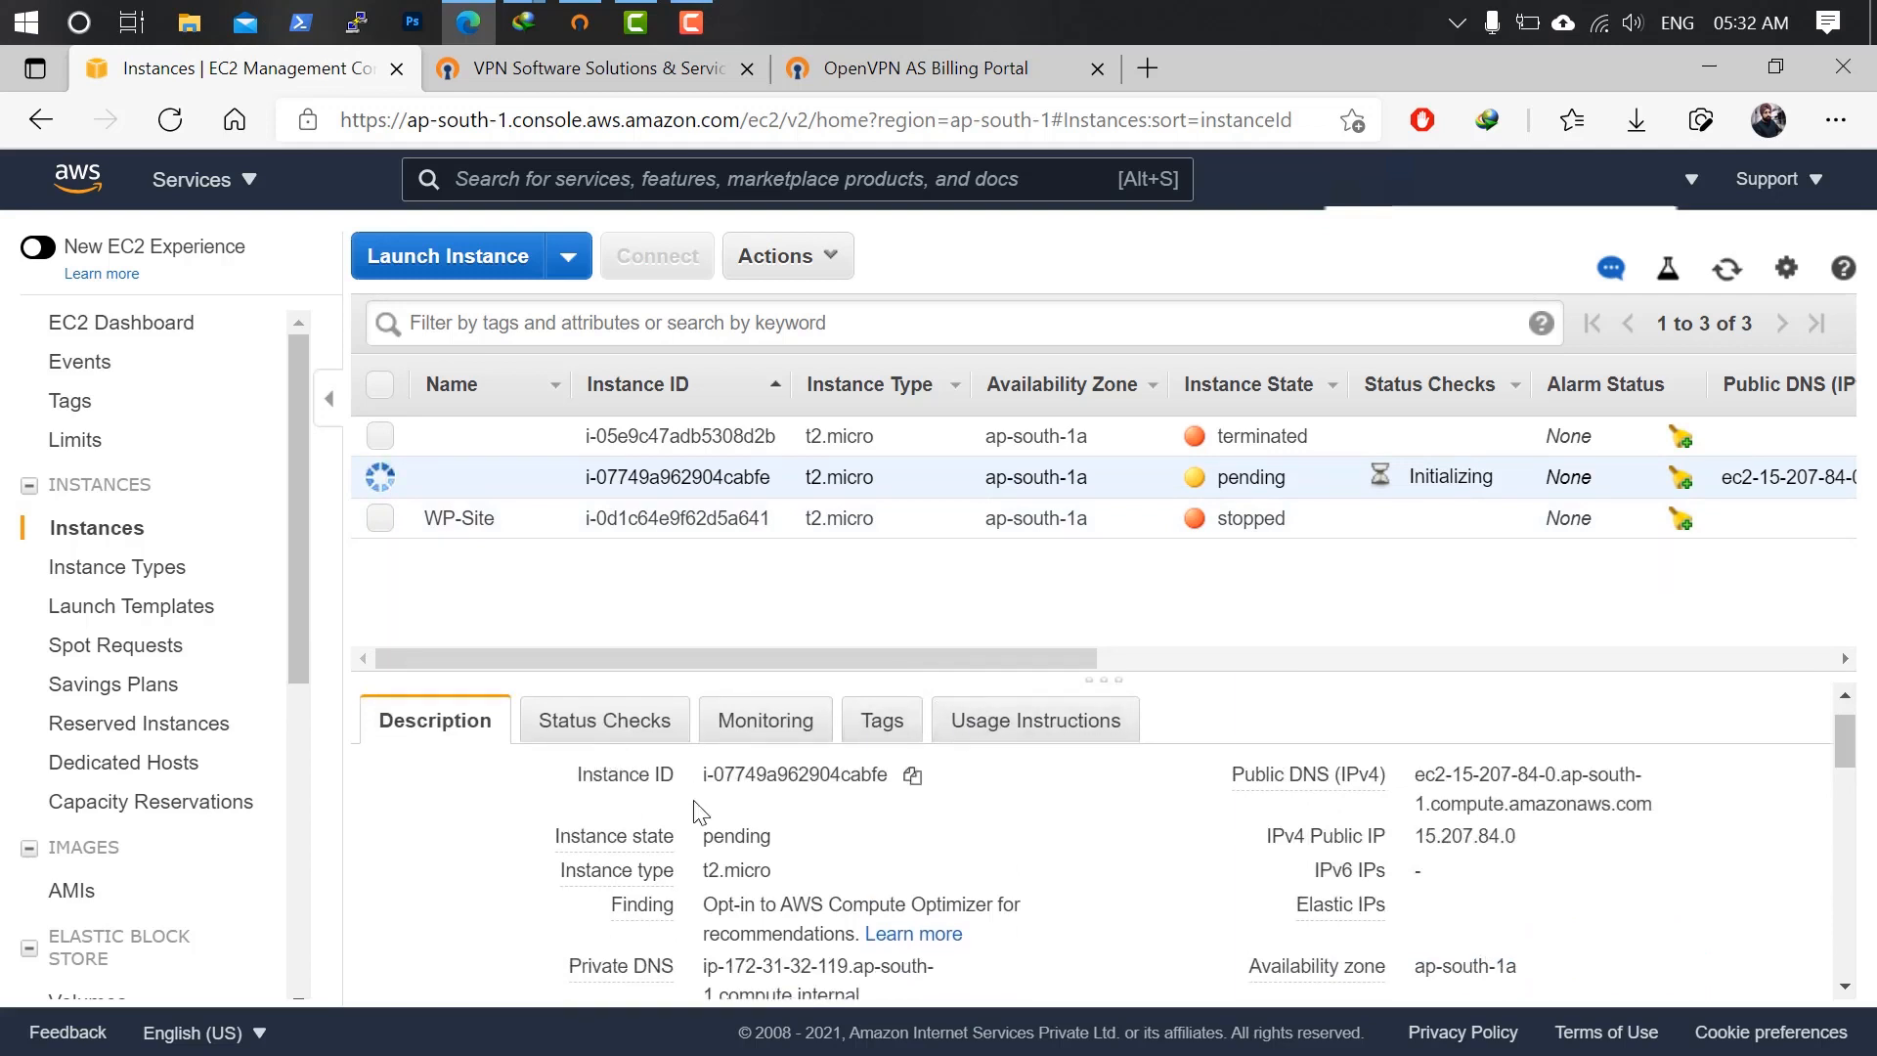
scroll(981, 845, down, 2)
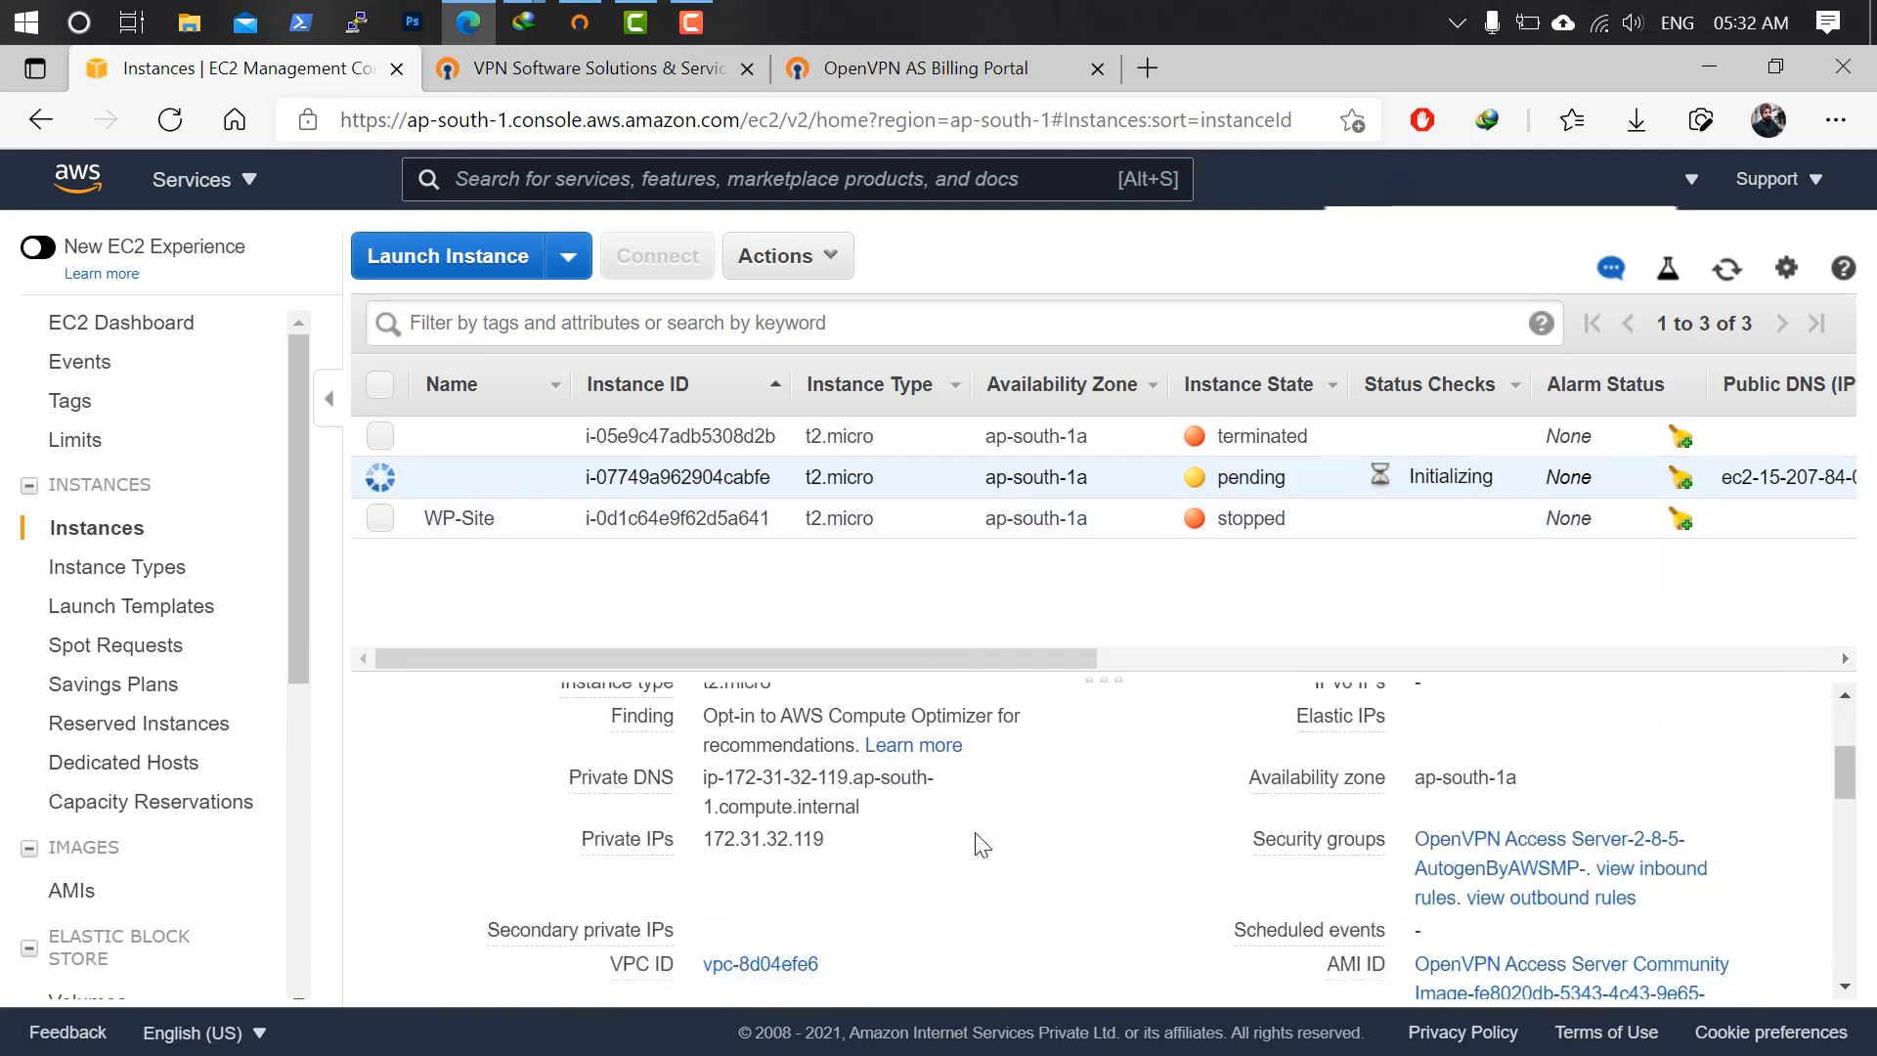
Review the OpenVPN security group's inbound rules, then return to the instances list.
click(1511, 857)
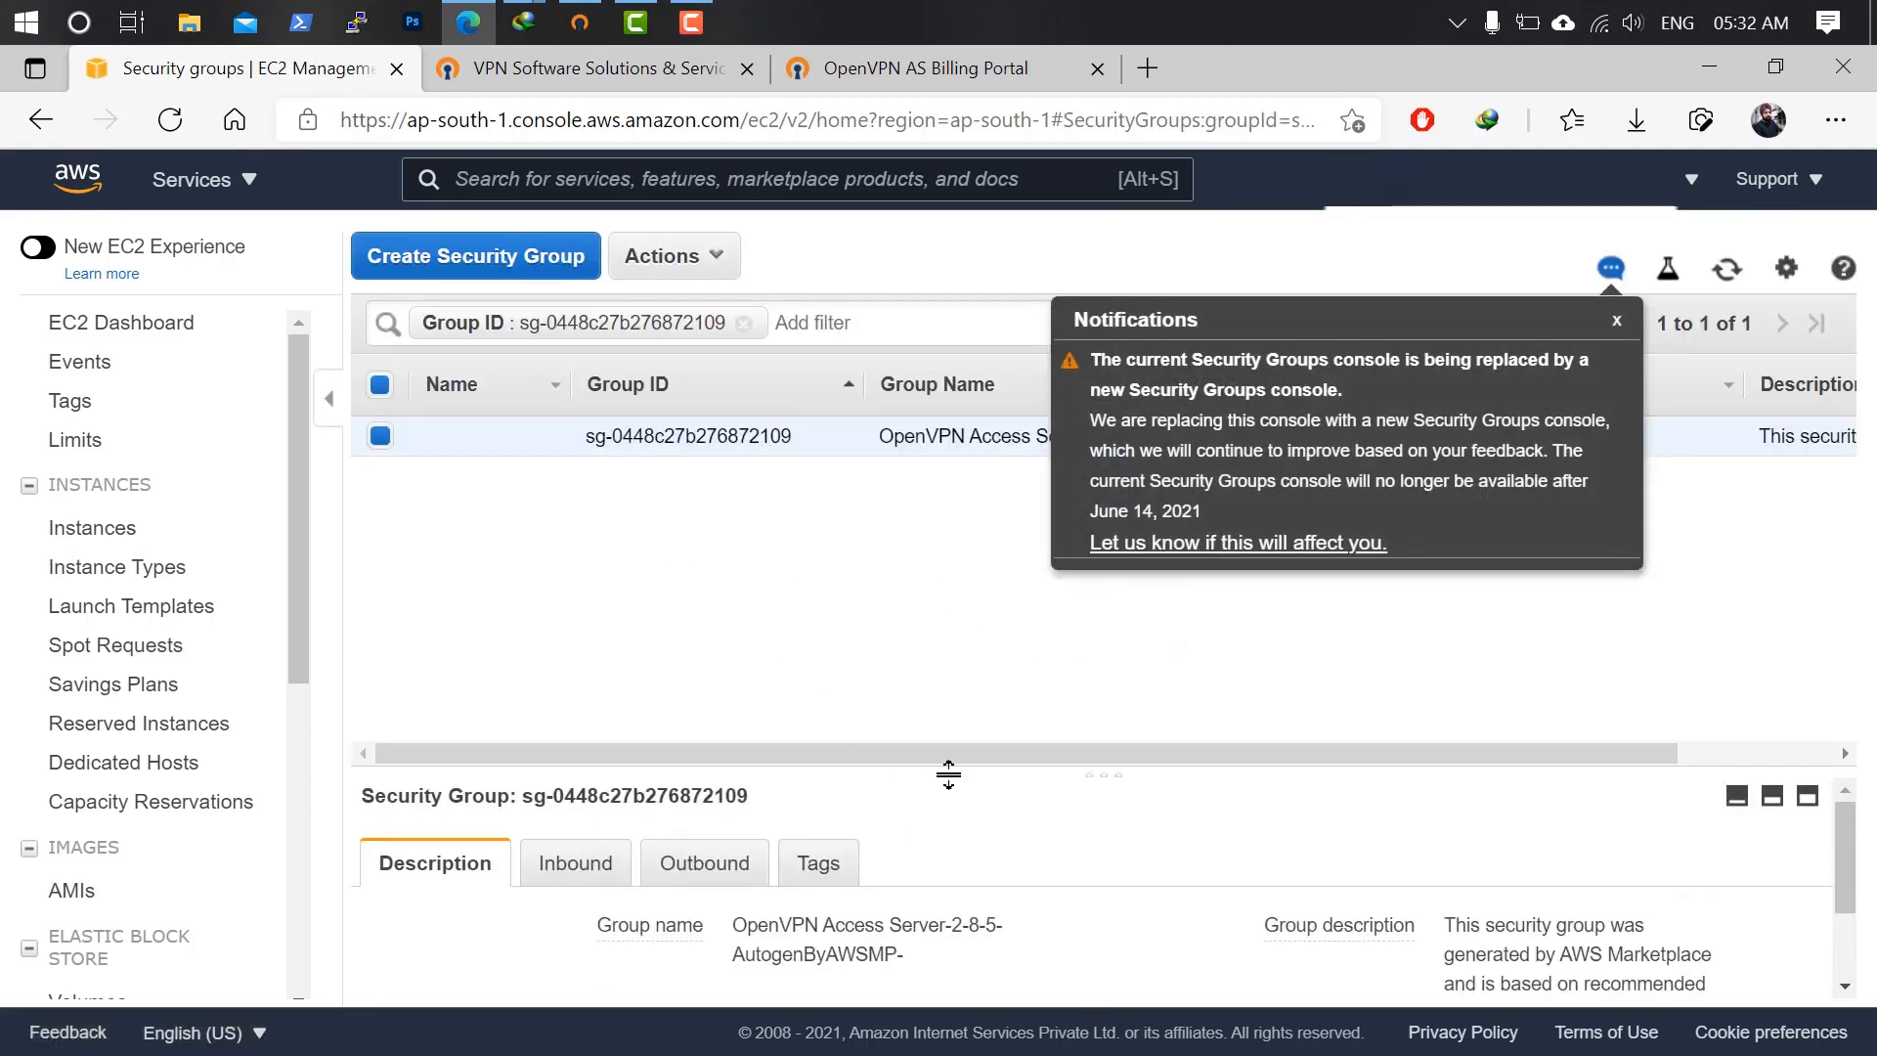
drag(1089, 775, 1068, 552)
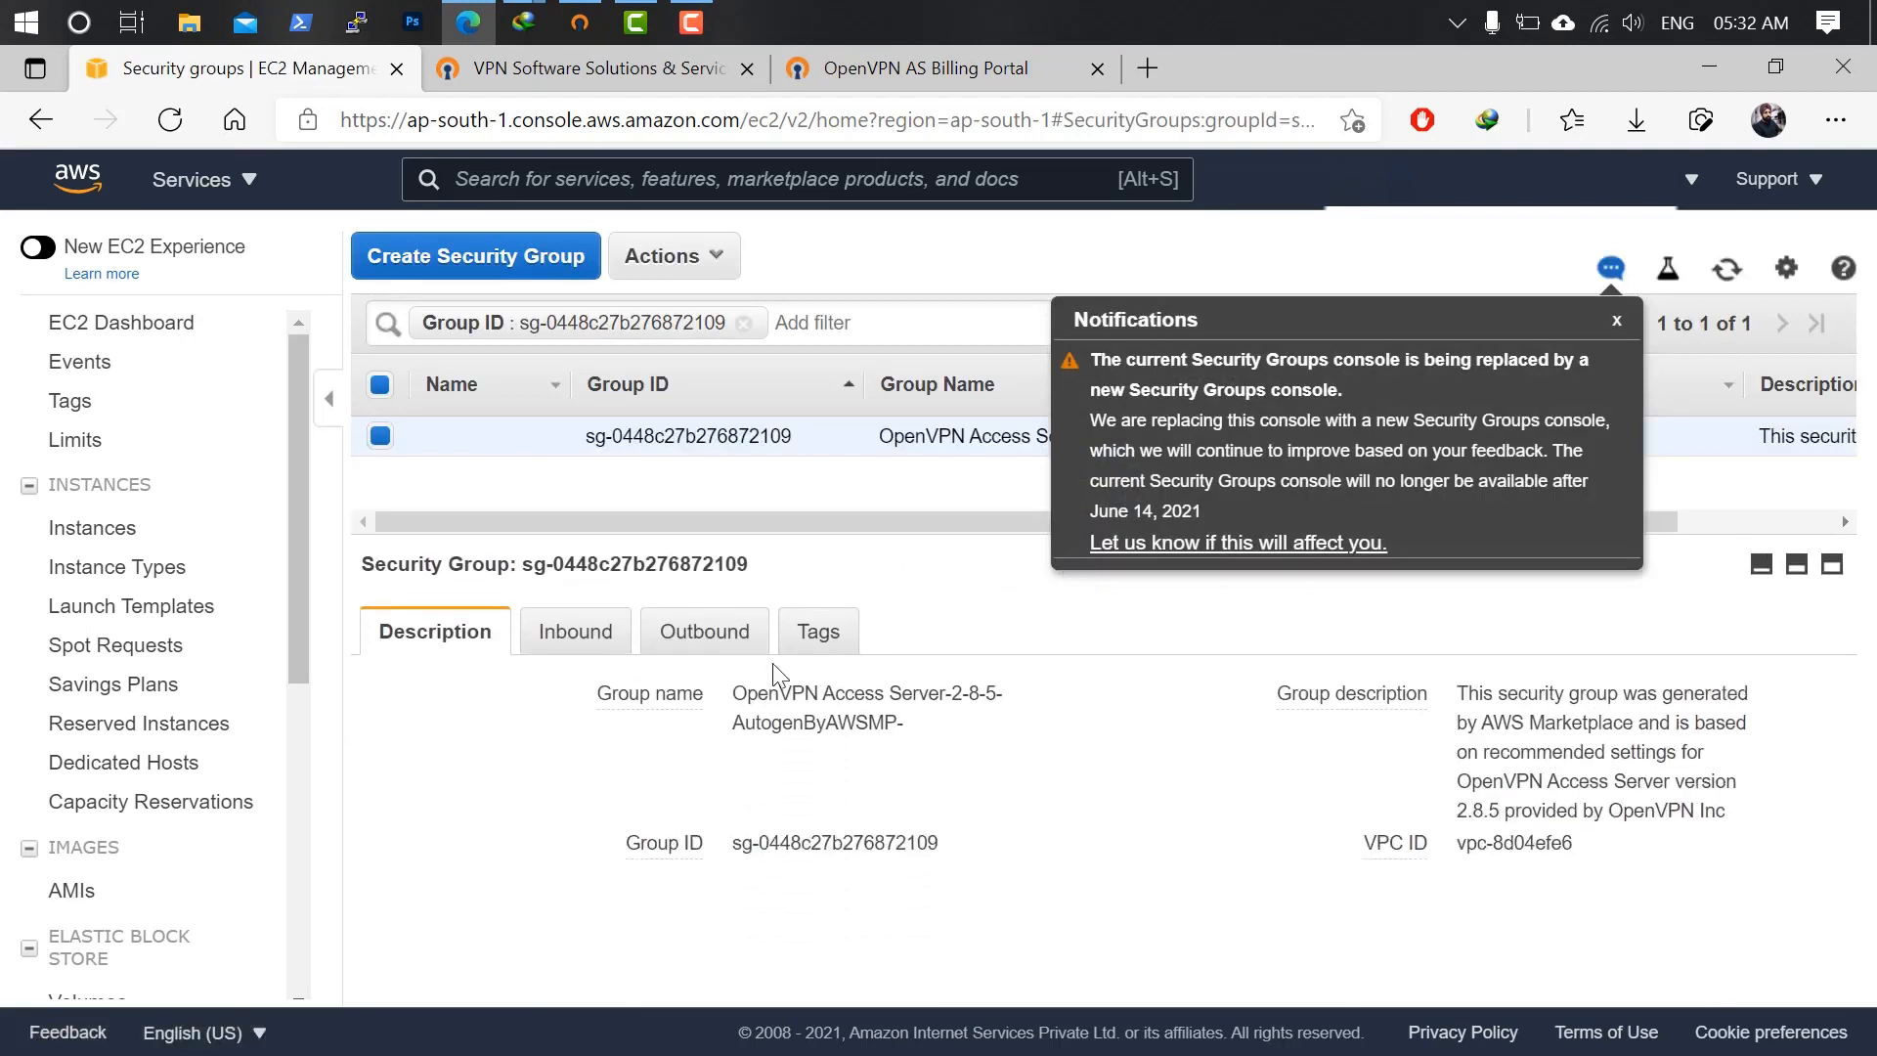
click(581, 645)
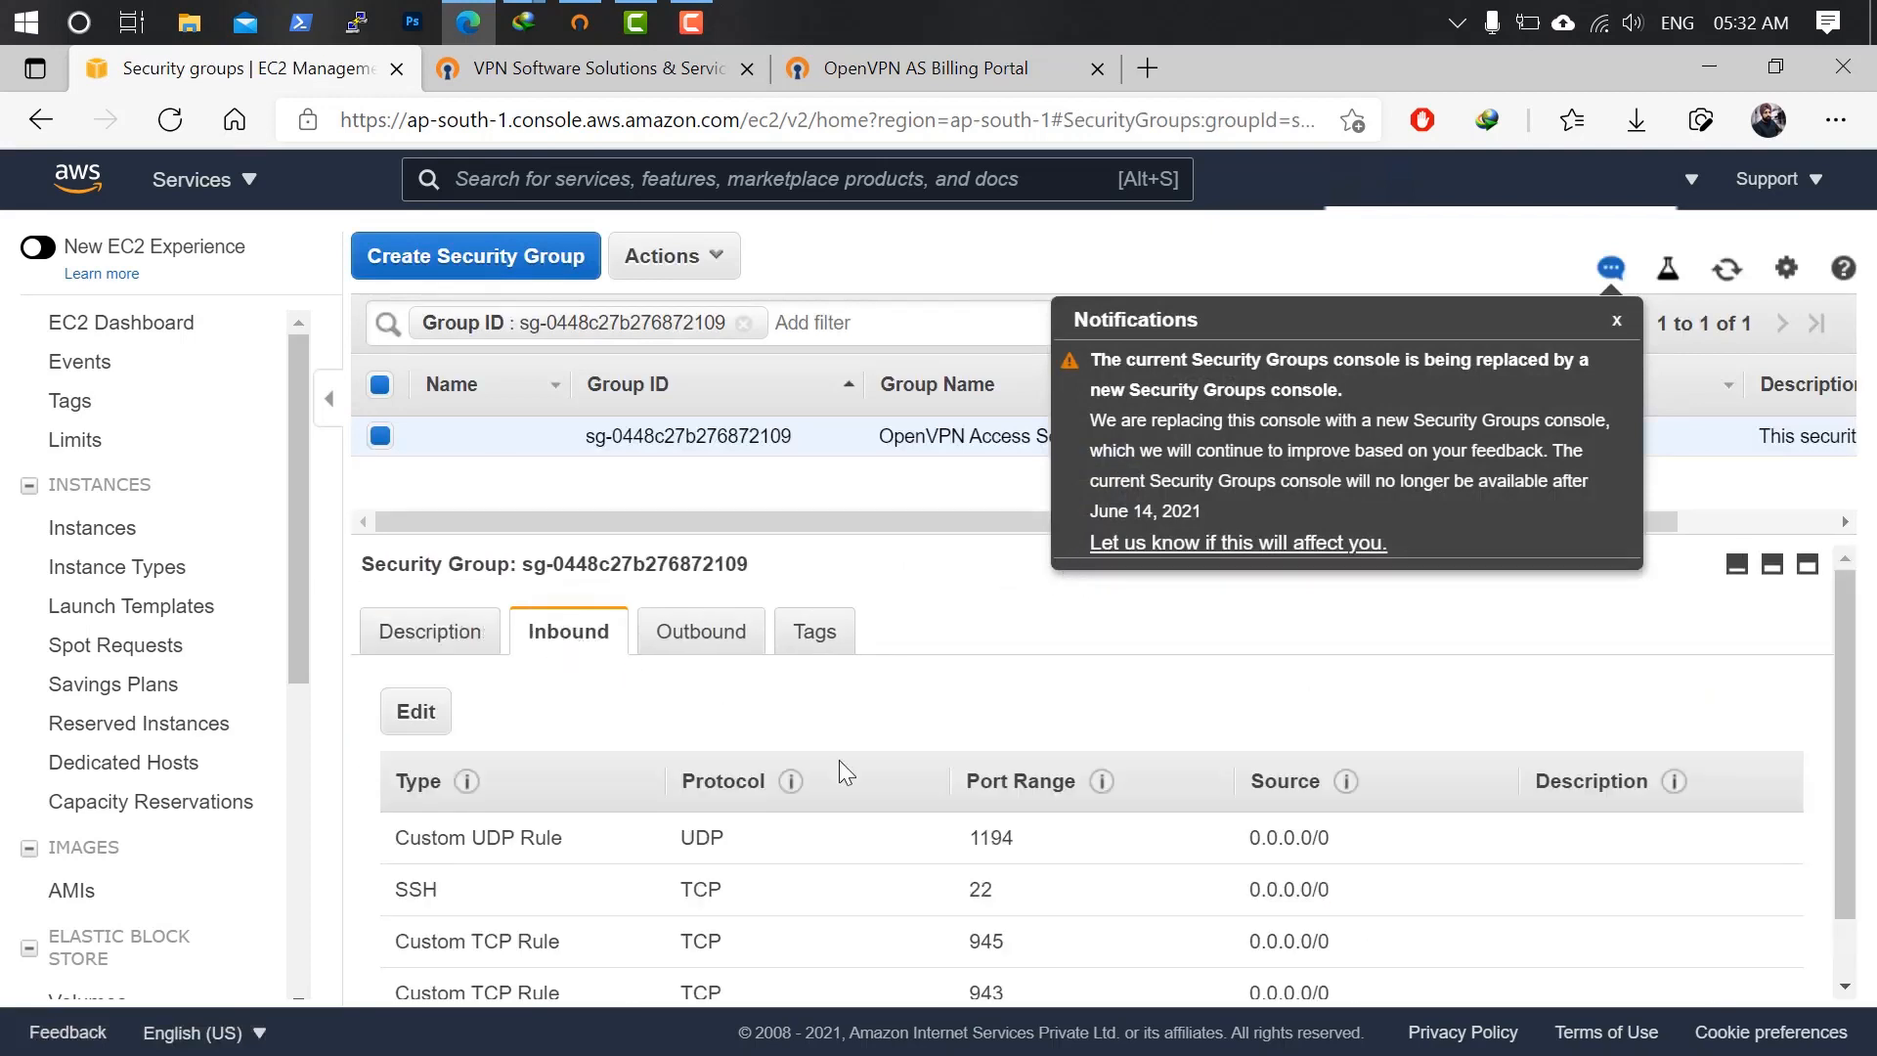
scroll(909, 811, down, 1)
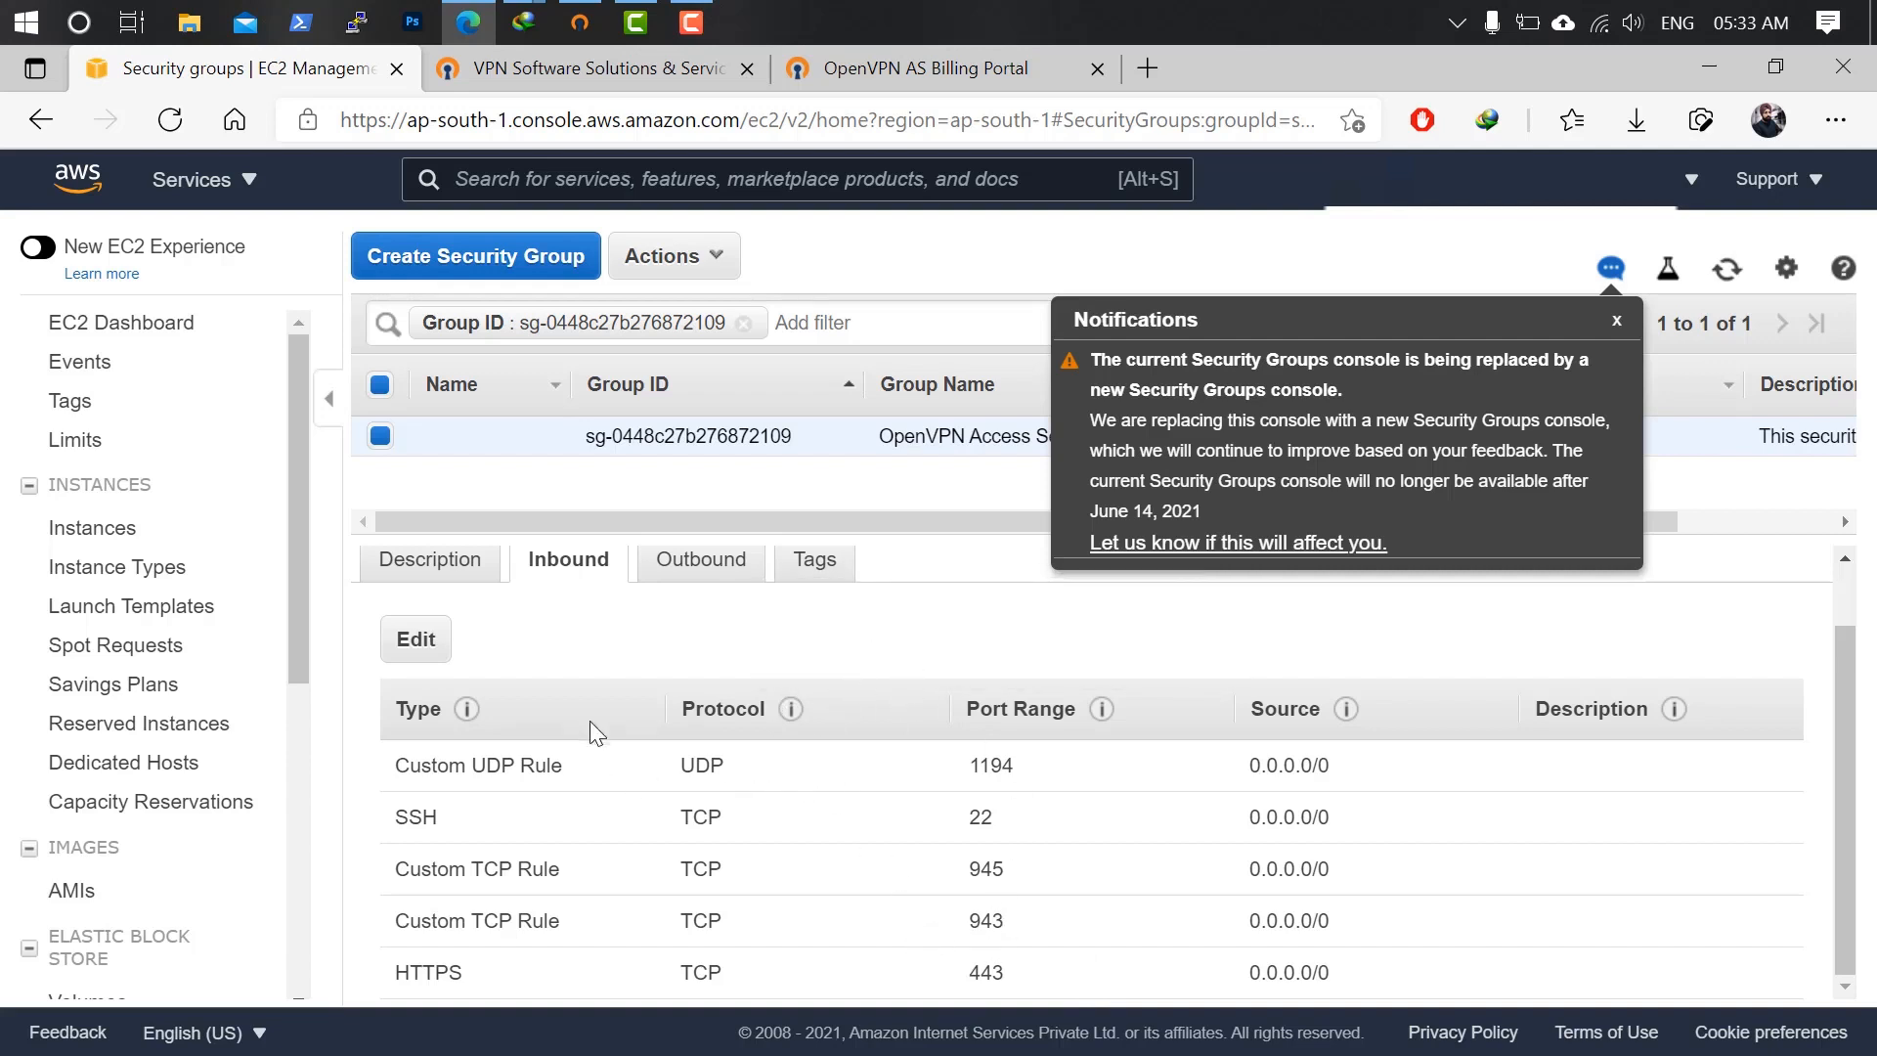
click(102, 534)
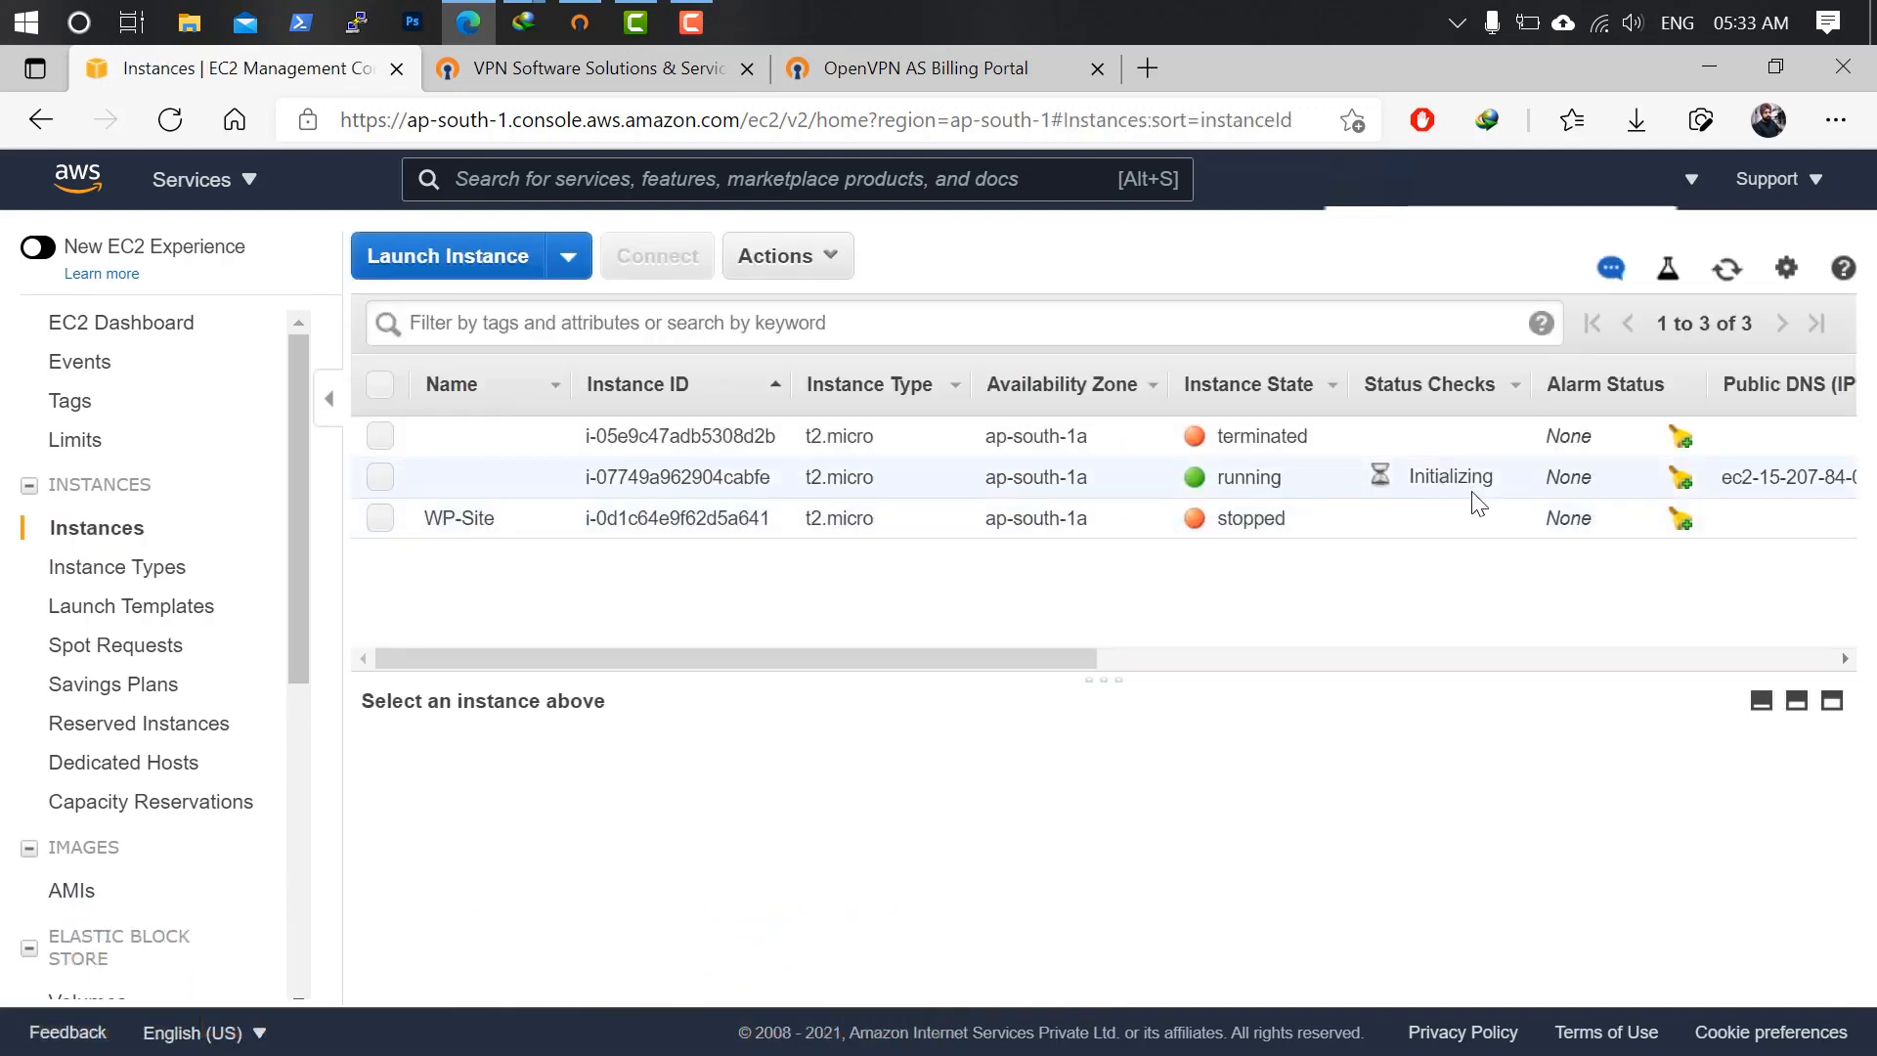
Copy the running instance's public IP and paste it into PuTTY as the host name.
mouse_move(1069, 653)
mouse_down()
mouse_move(1176, 661)
mouse_move(1105, 657)
mouse_up()
click(835, 489)
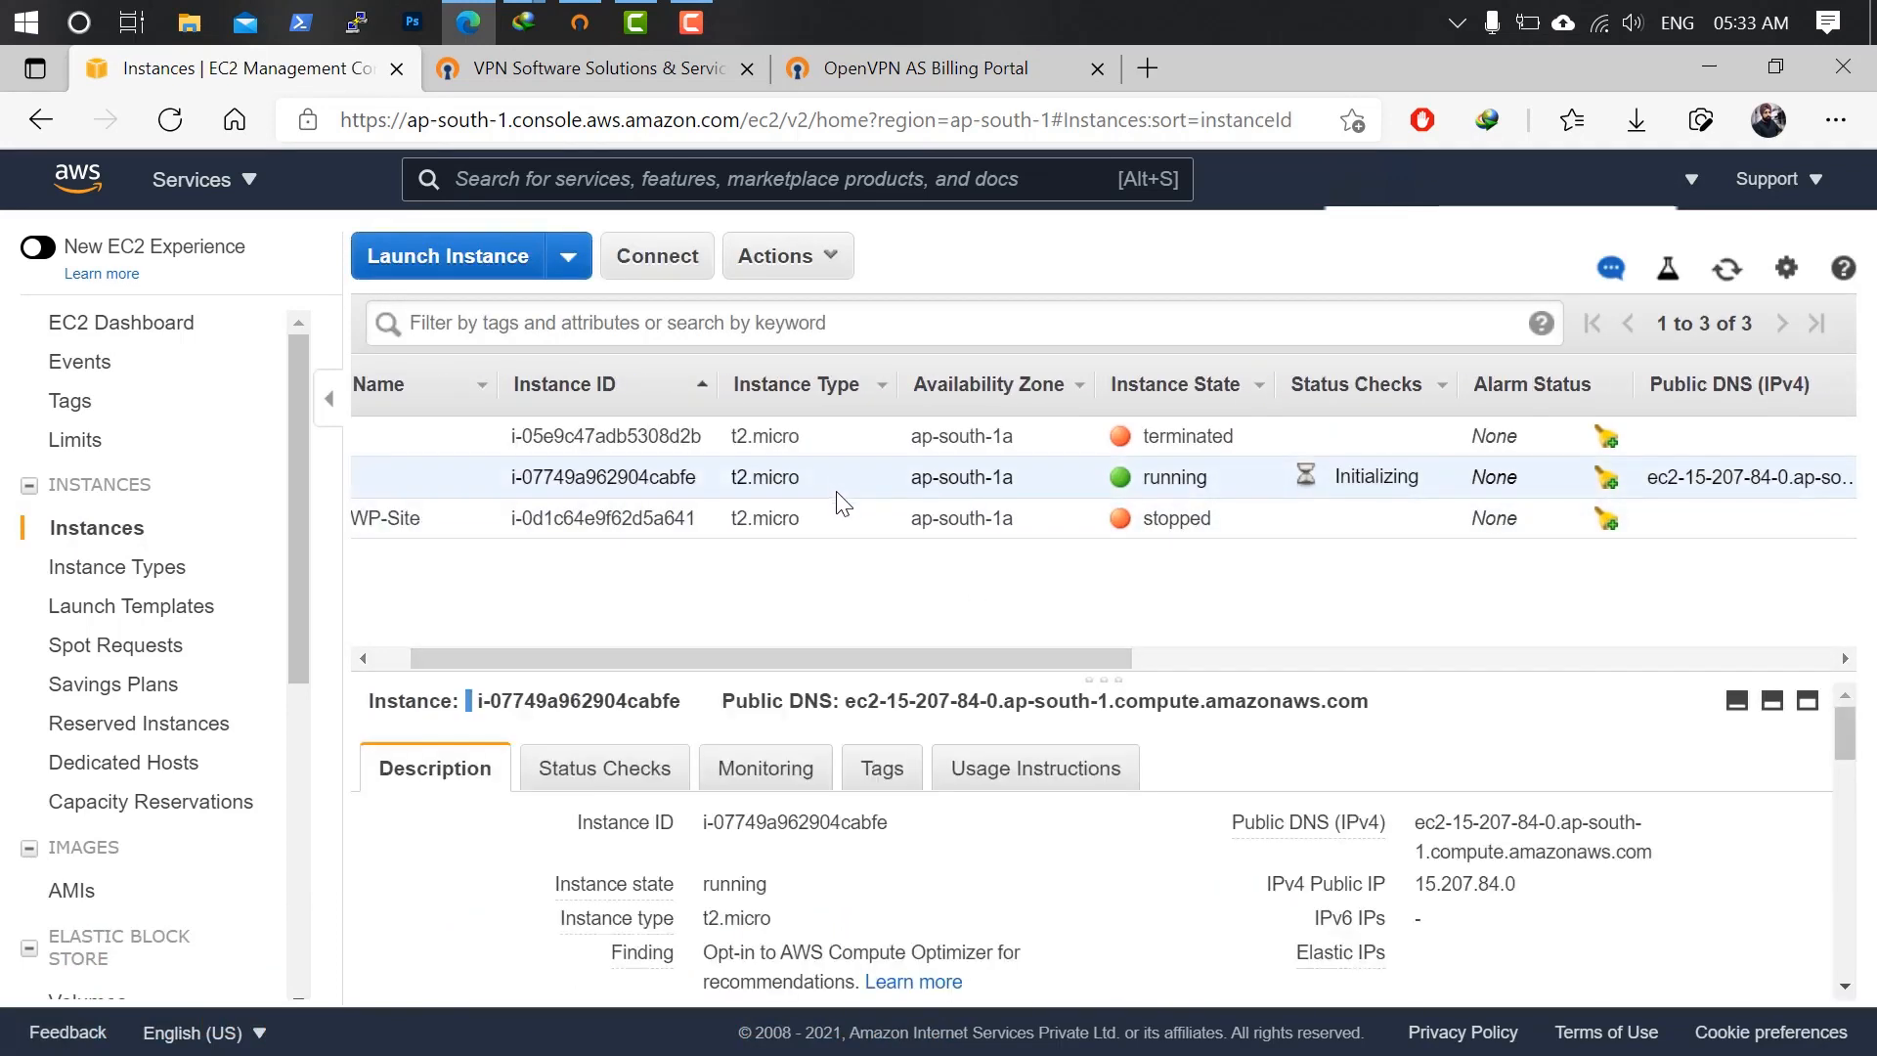
scroll(1469, 866, down, 1)
click(1541, 839)
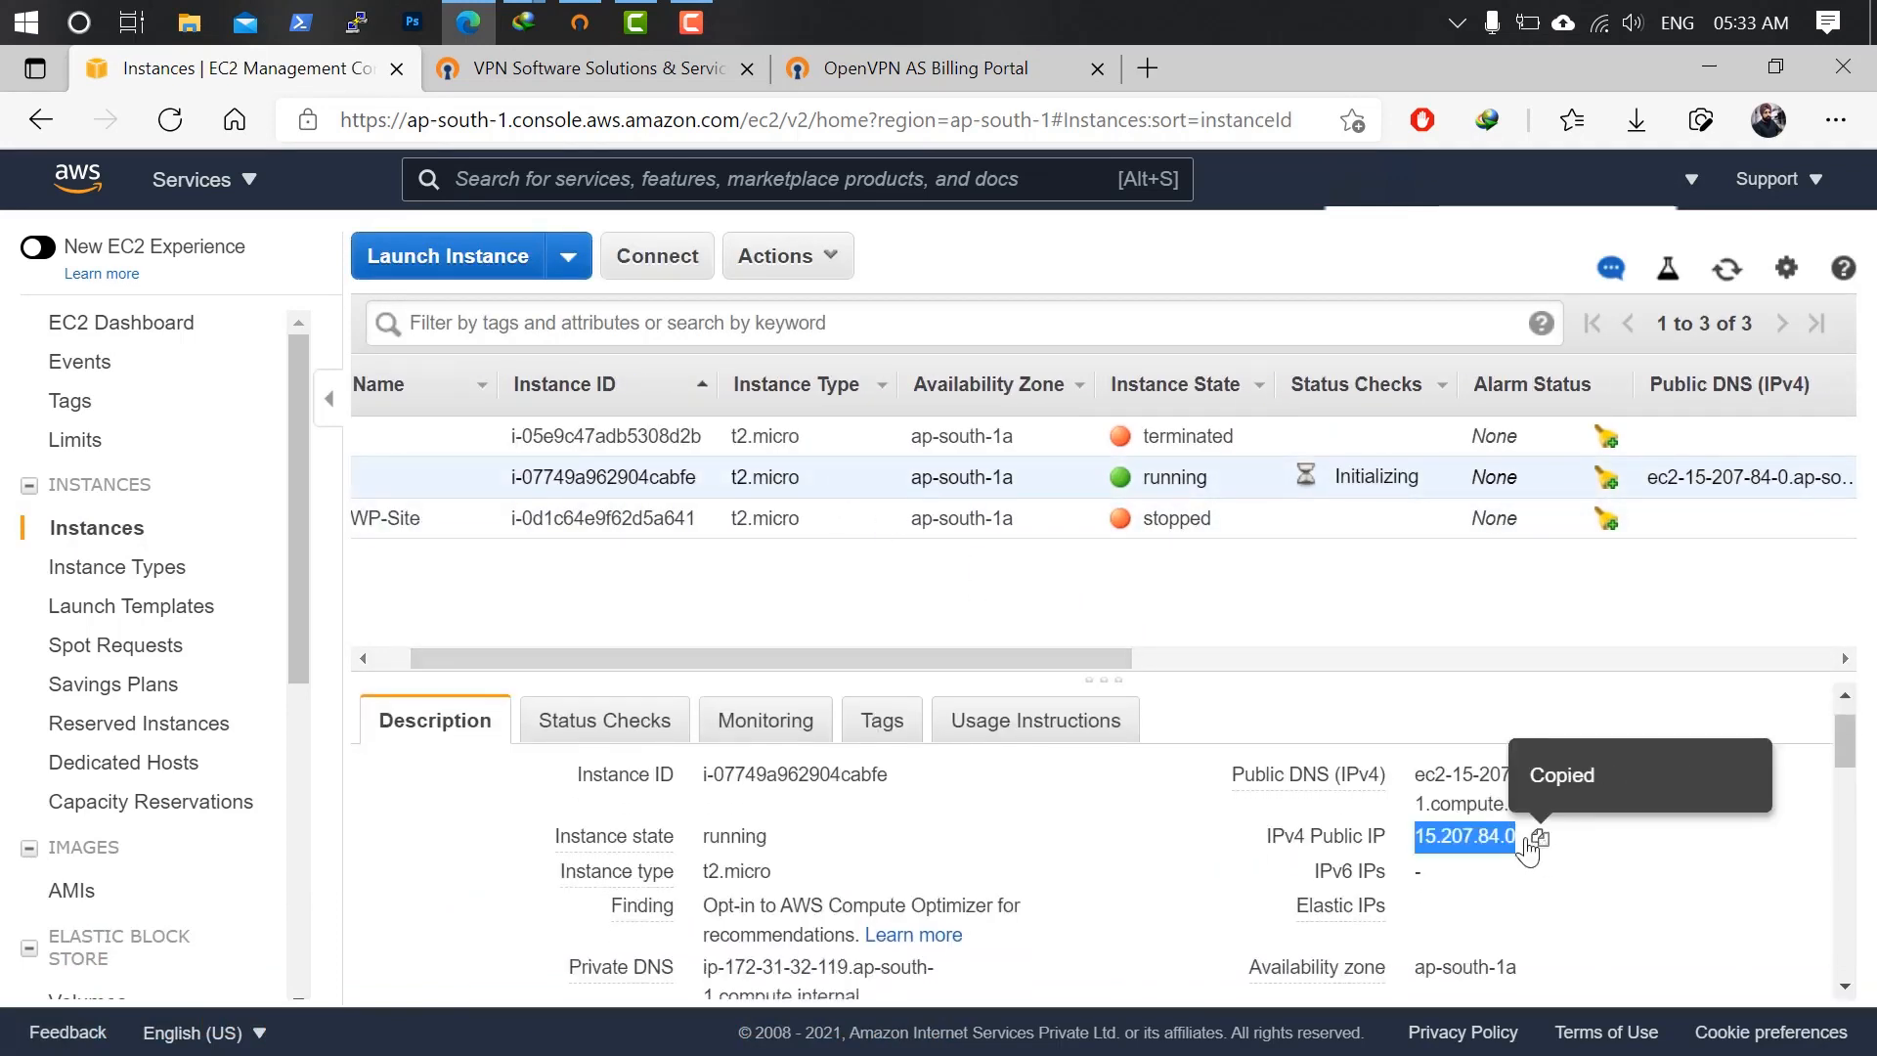
click(356, 22)
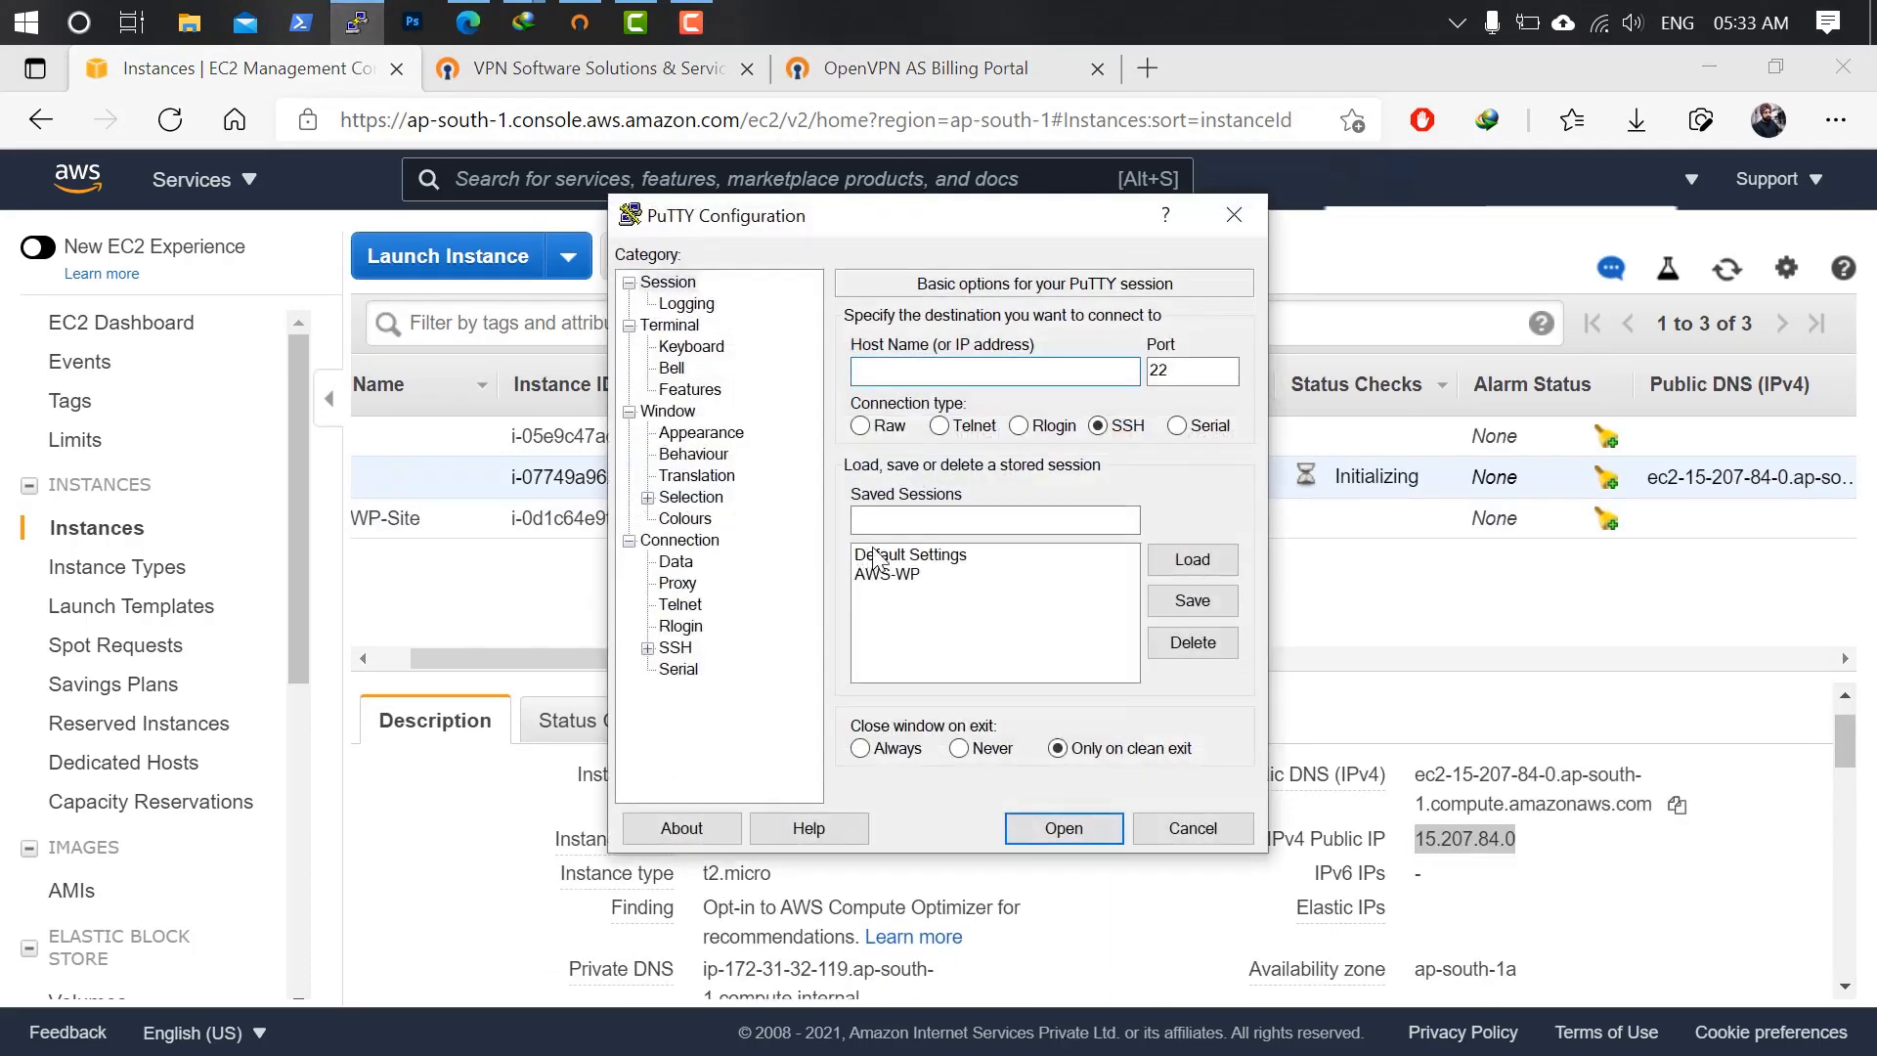
right_click(933, 364)
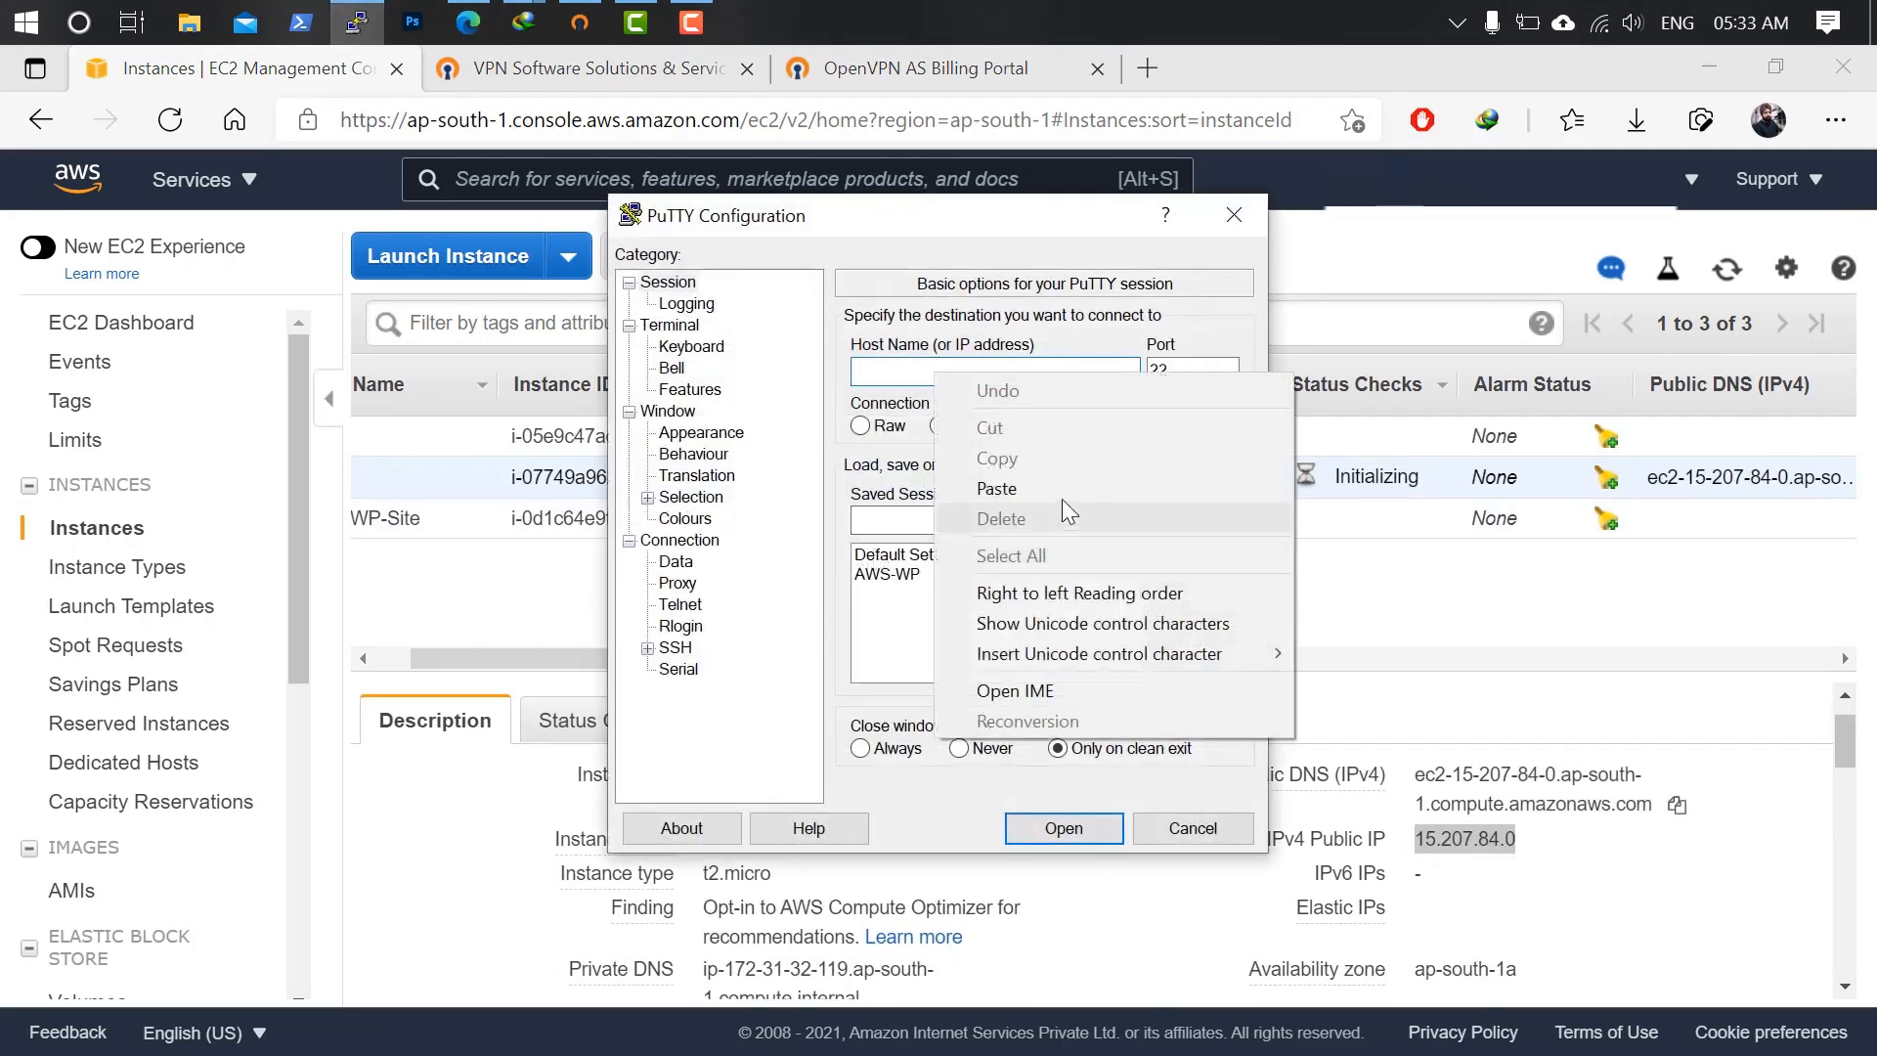
click(997, 488)
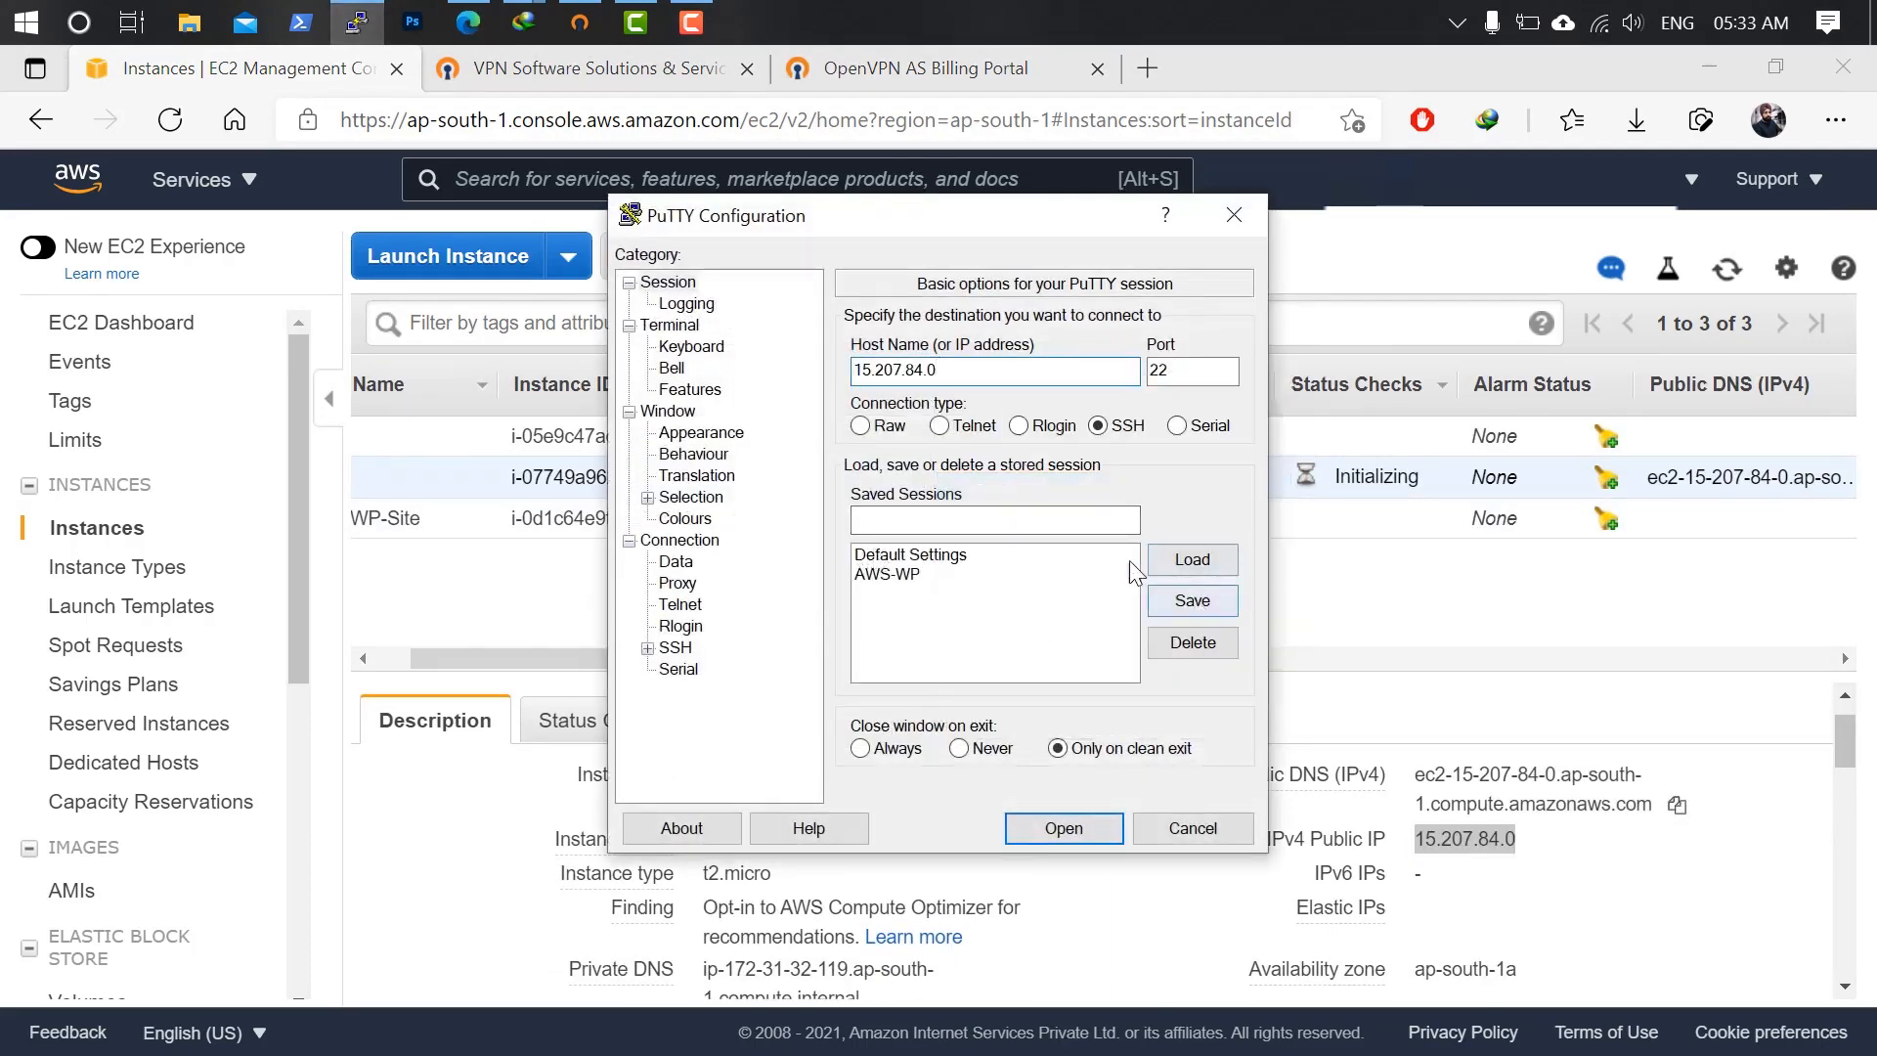
Save the PuTTY session as 'OpenVPN-Server'.
click(990, 516)
text(O)
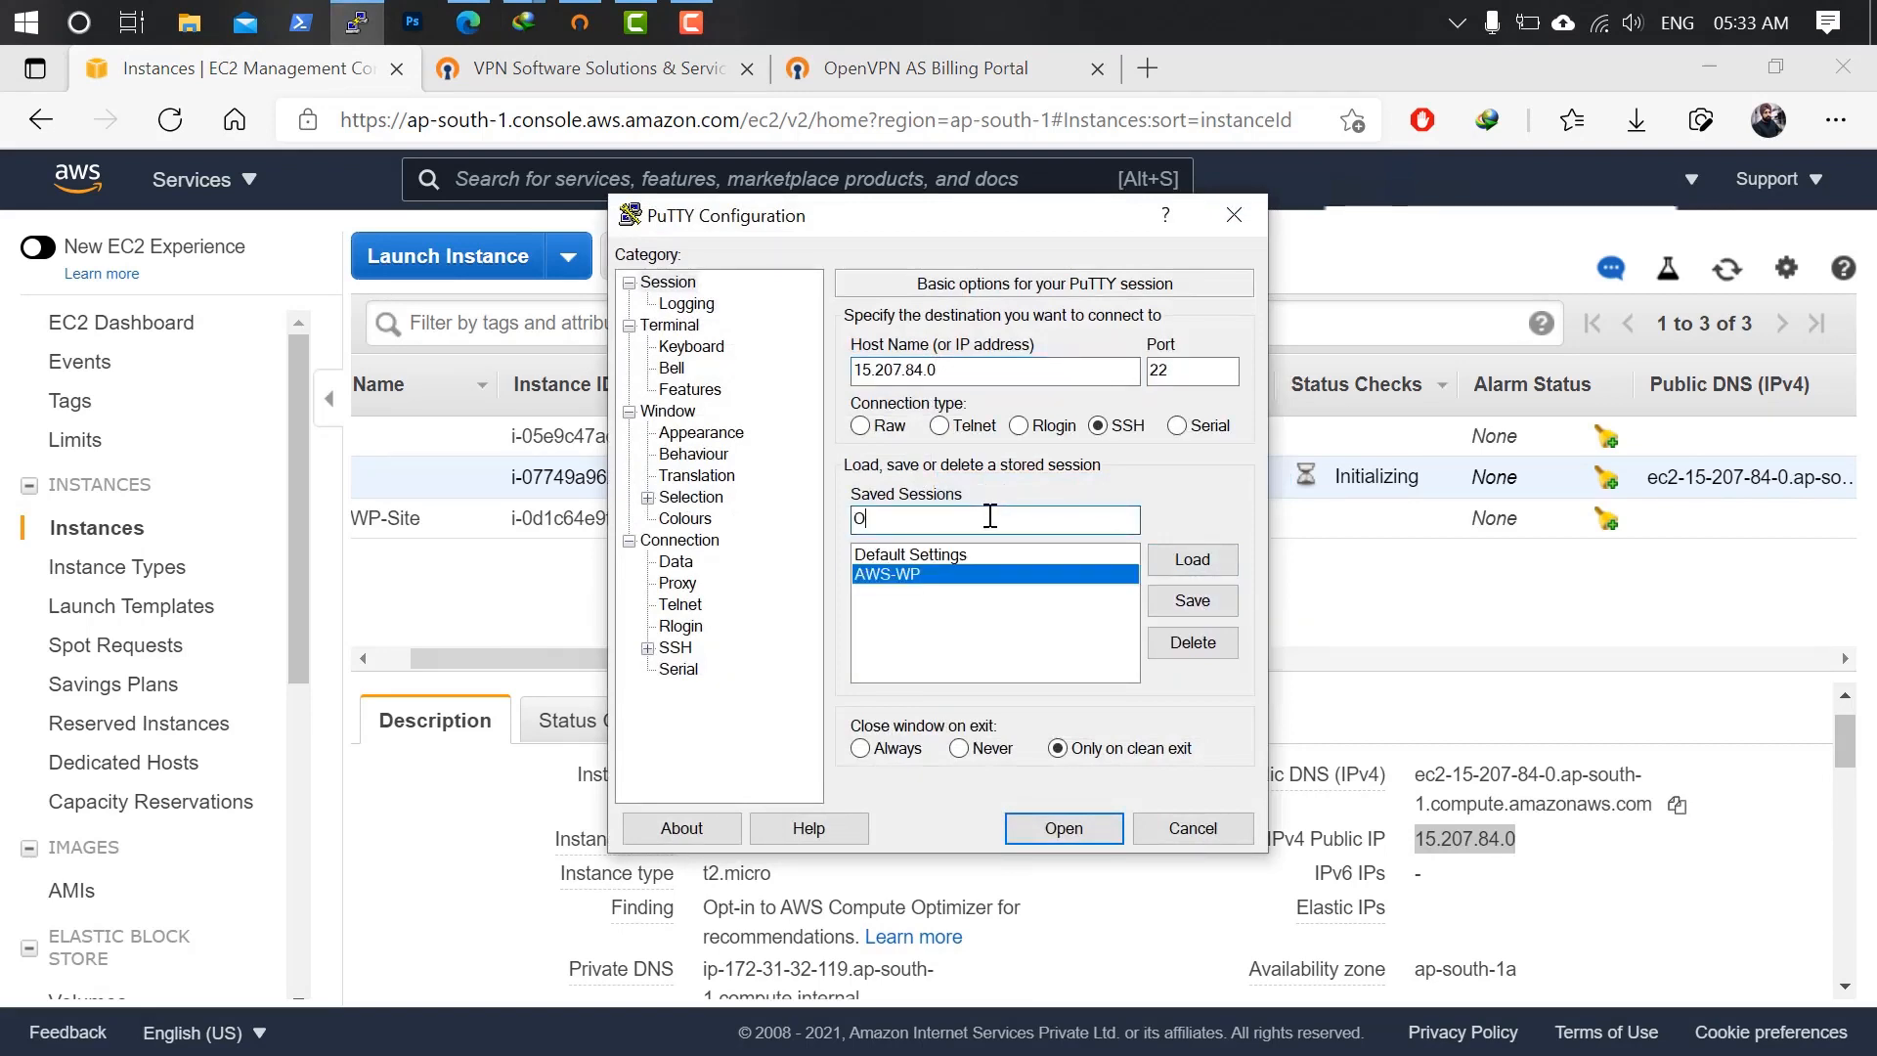
text(penVPN-sERVER)
key(BackSpace)
key(BackSpace)
key(BackSpace)
key(BackSpace)
key(BackSpace)
key(BackSpace)
text(Server)
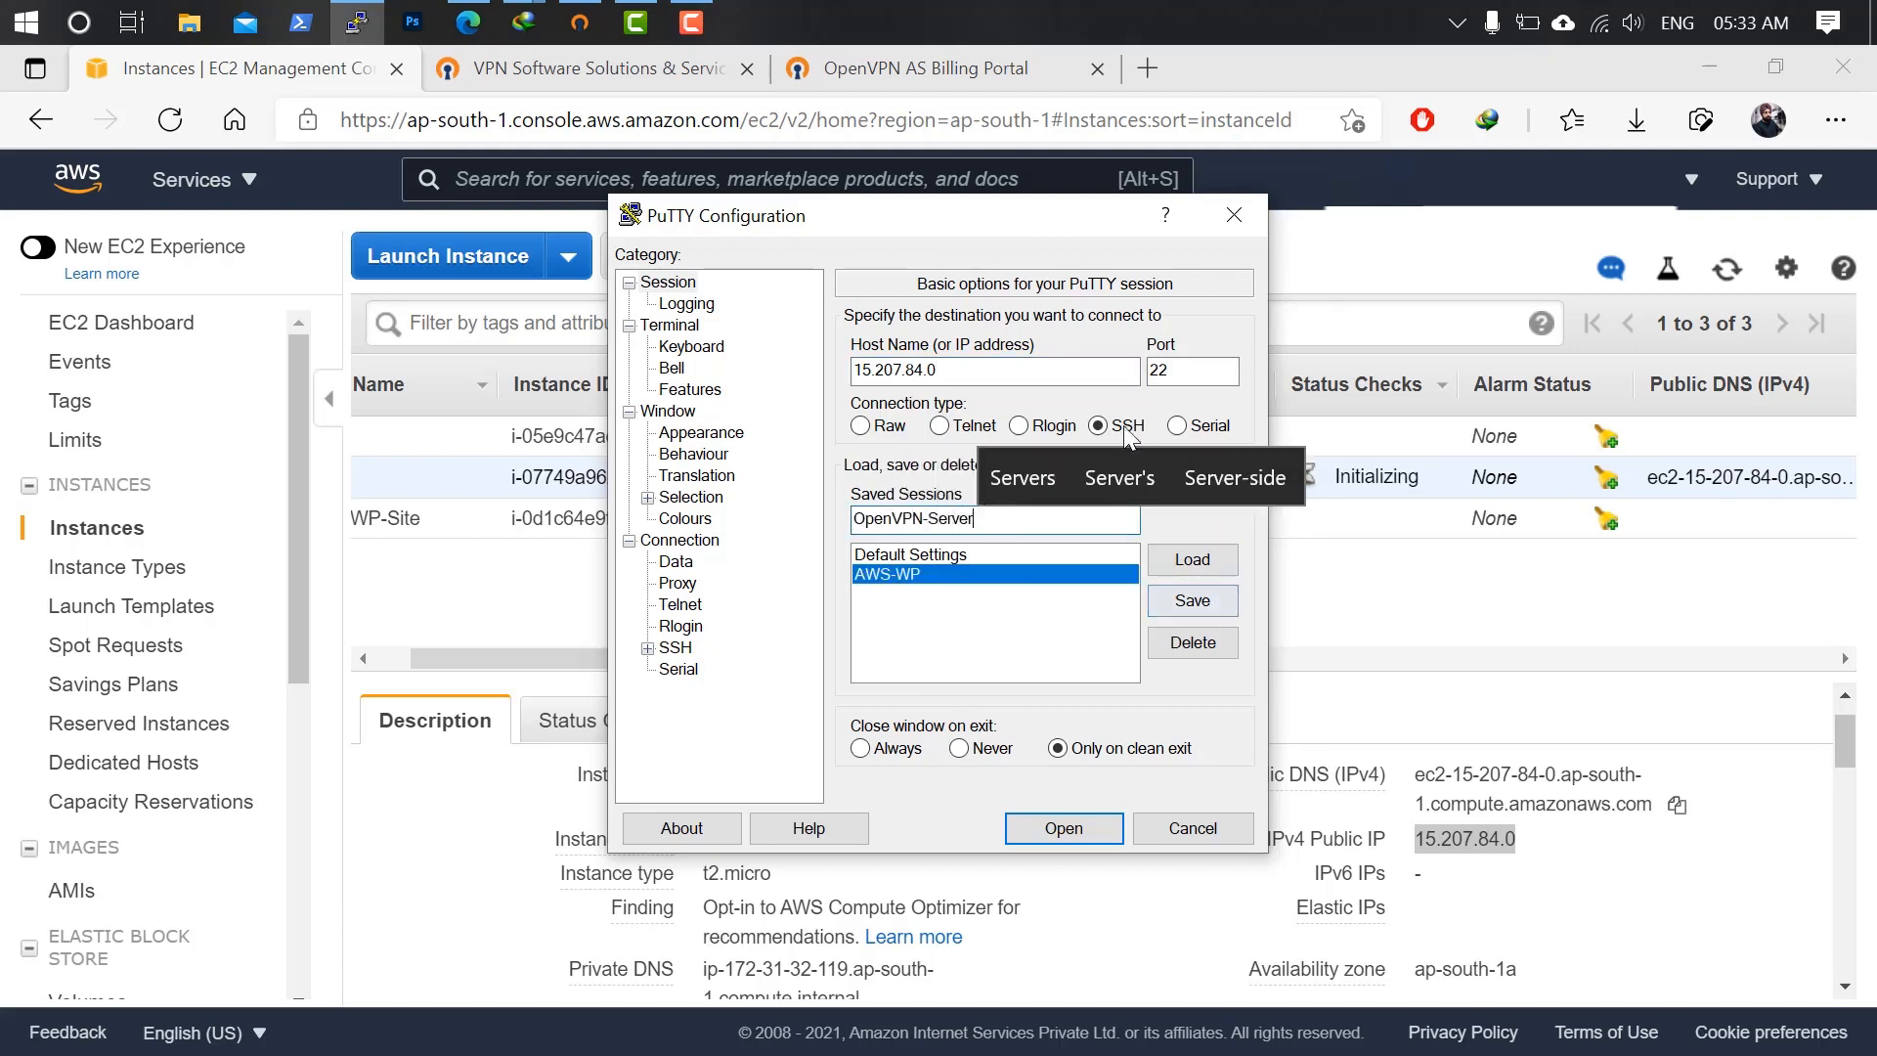
click(1192, 601)
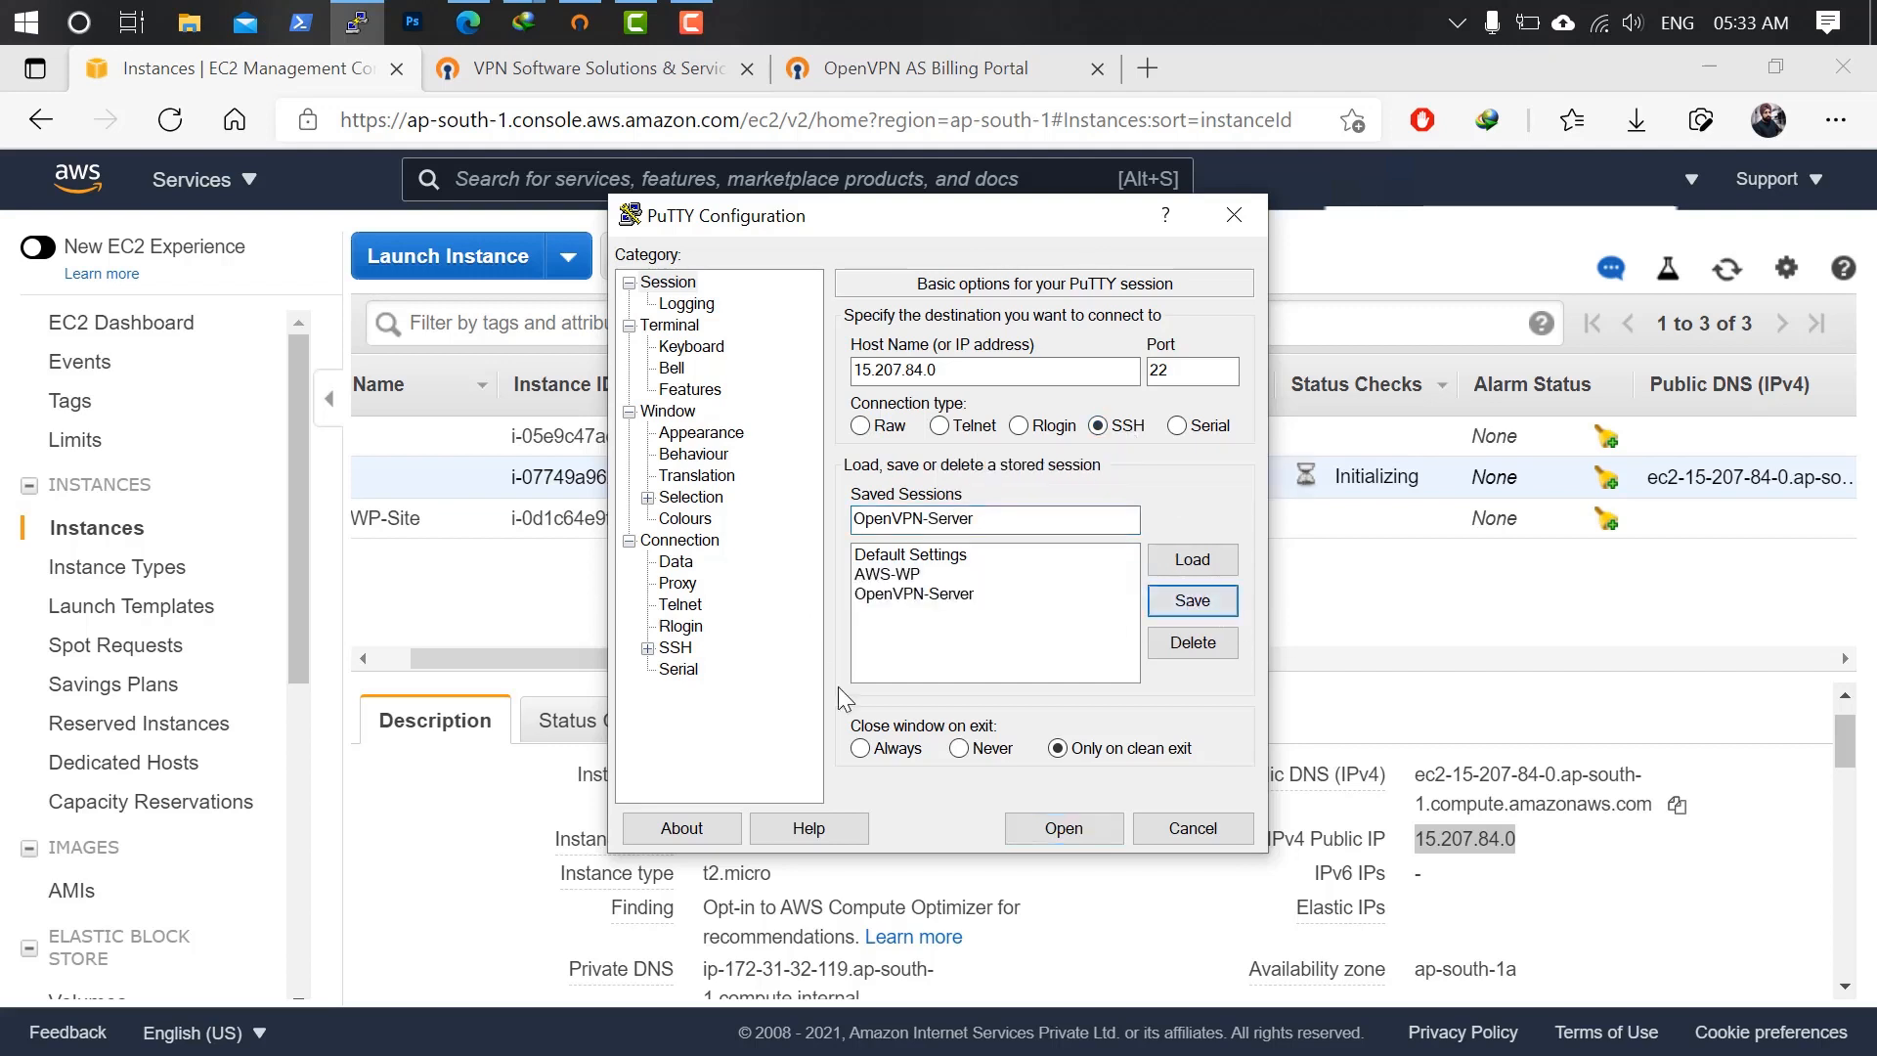
Set the connection's auto-login username to root.
click(676, 543)
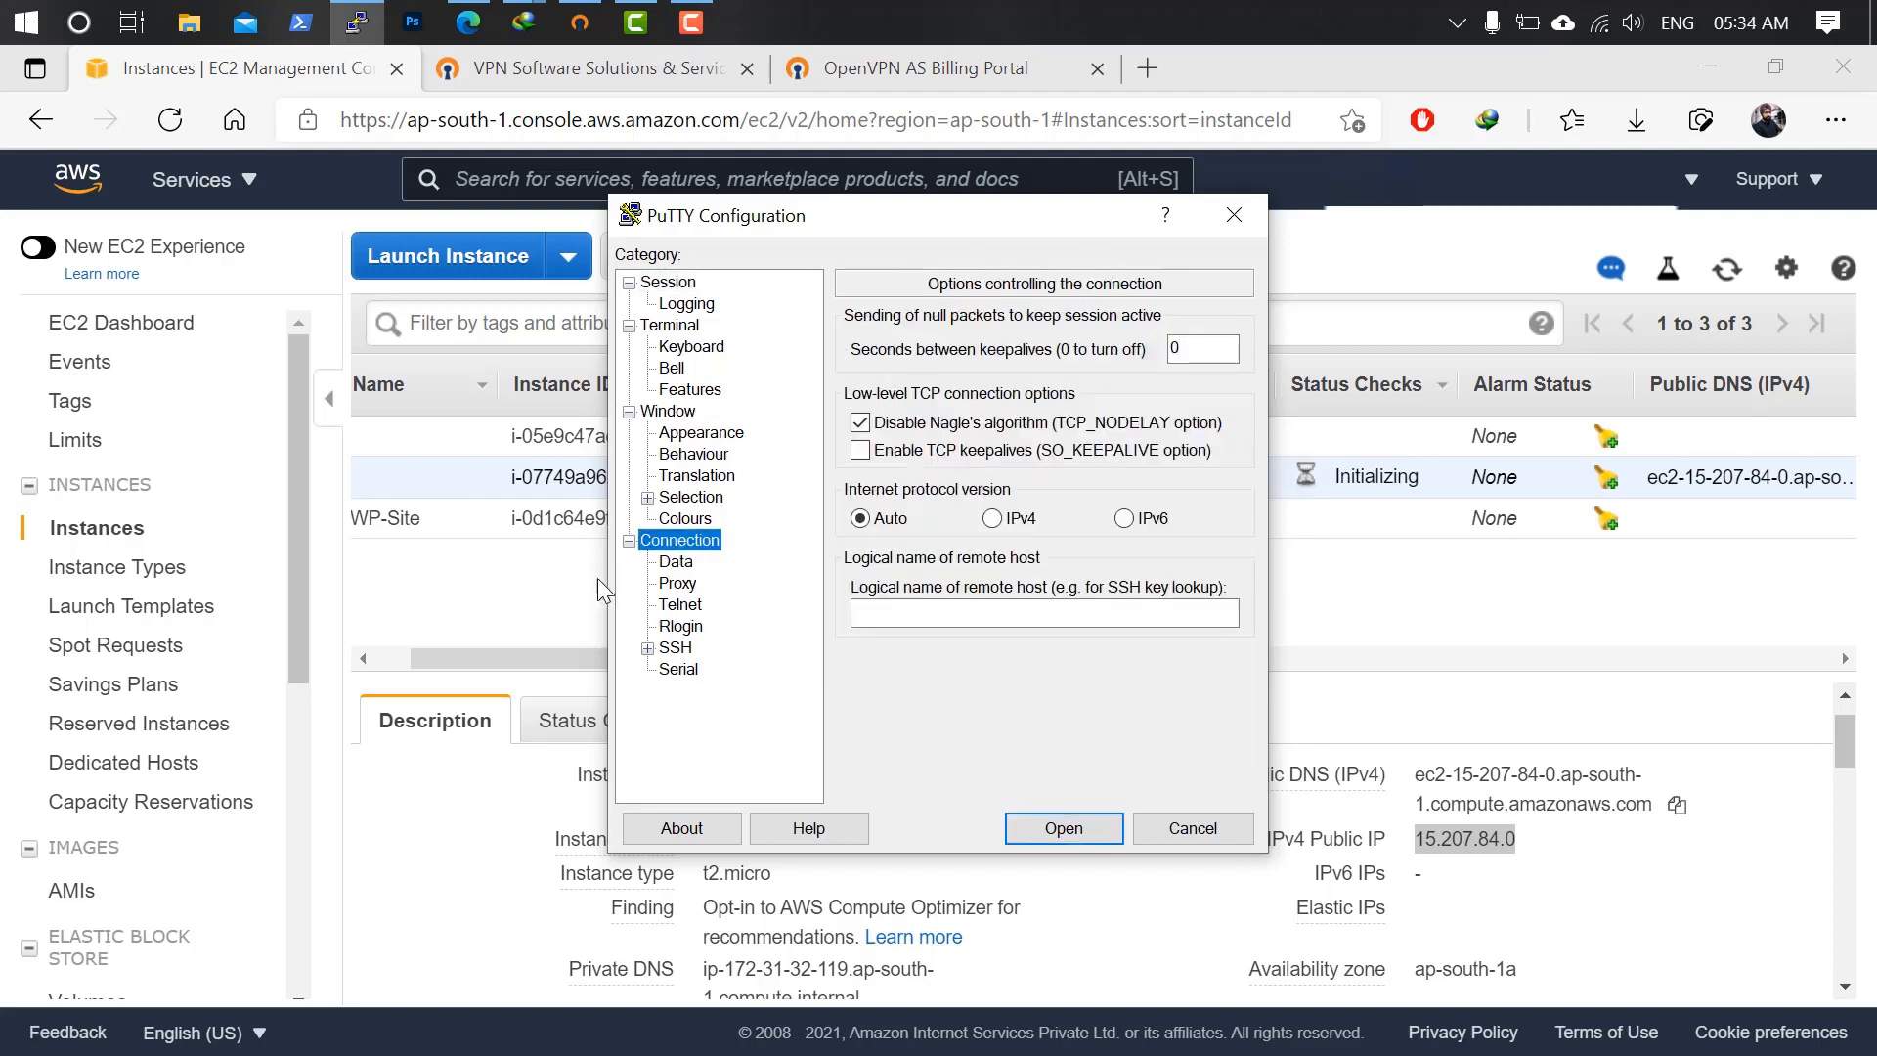
click(675, 565)
click(1112, 349)
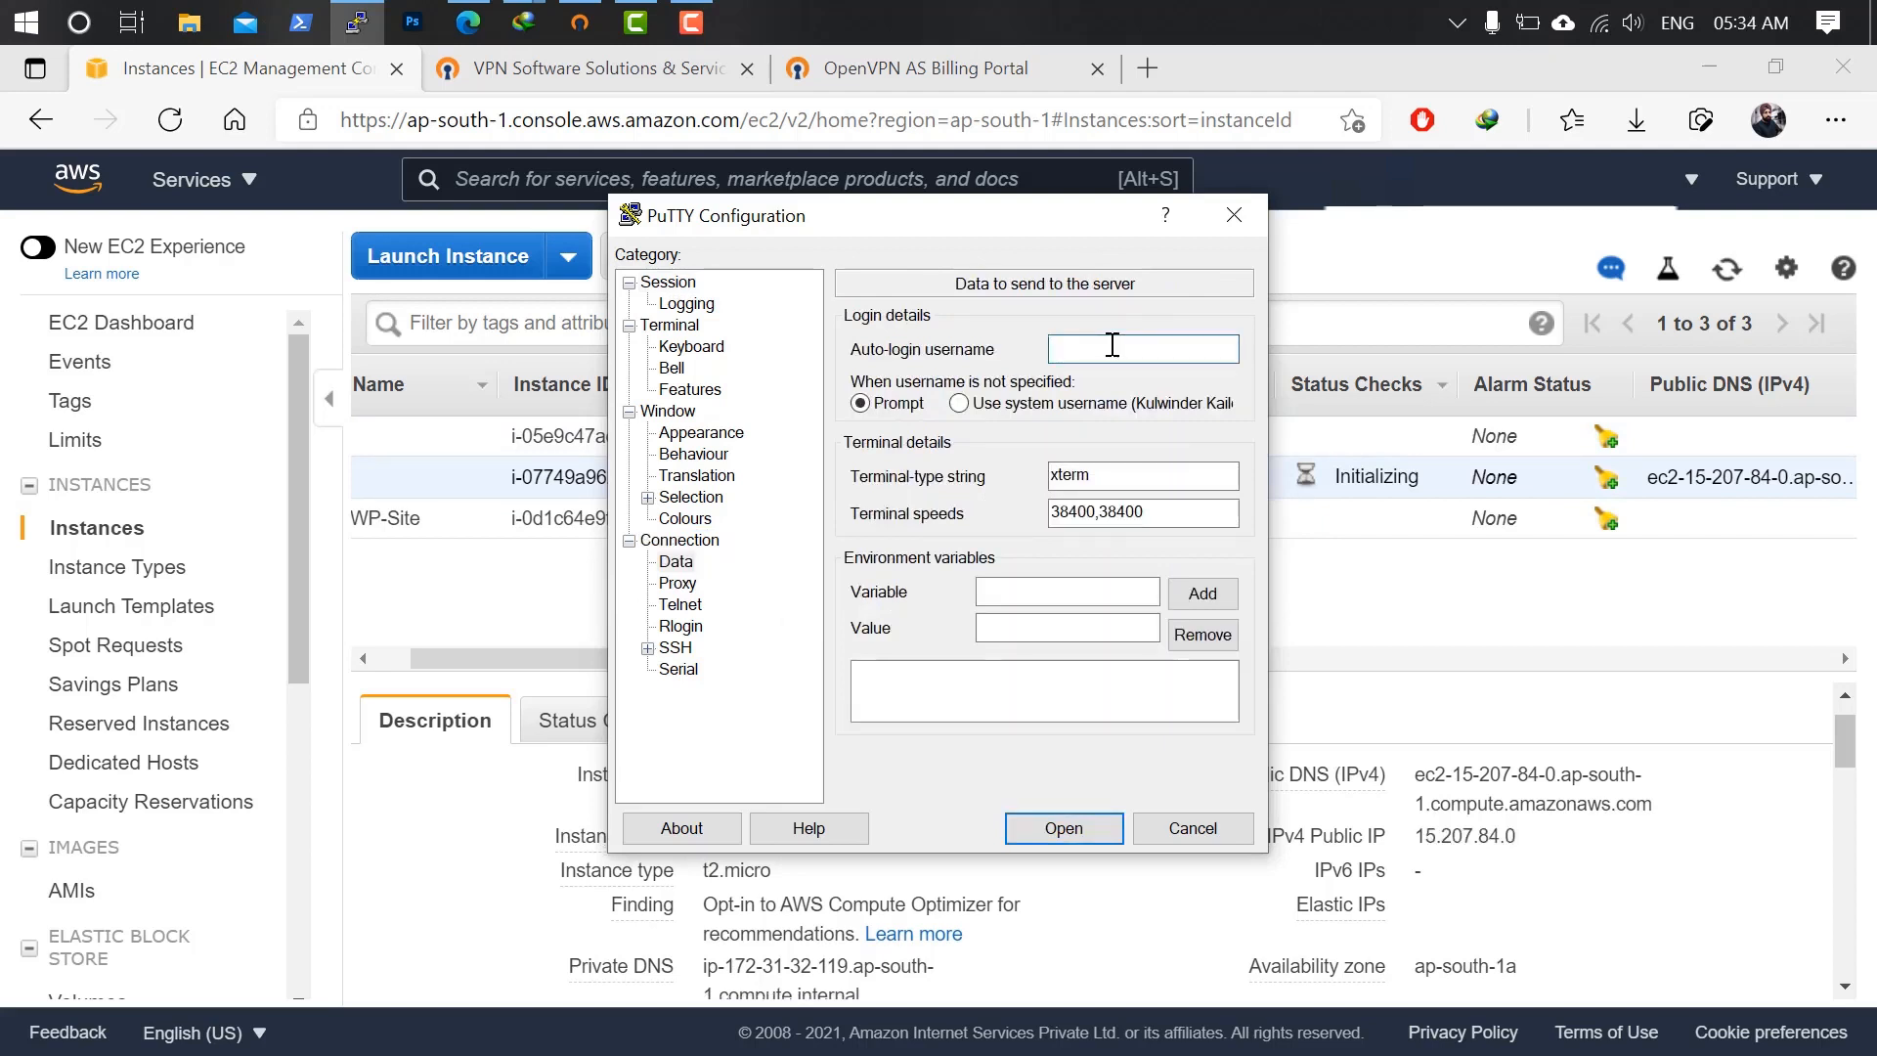
text(root)
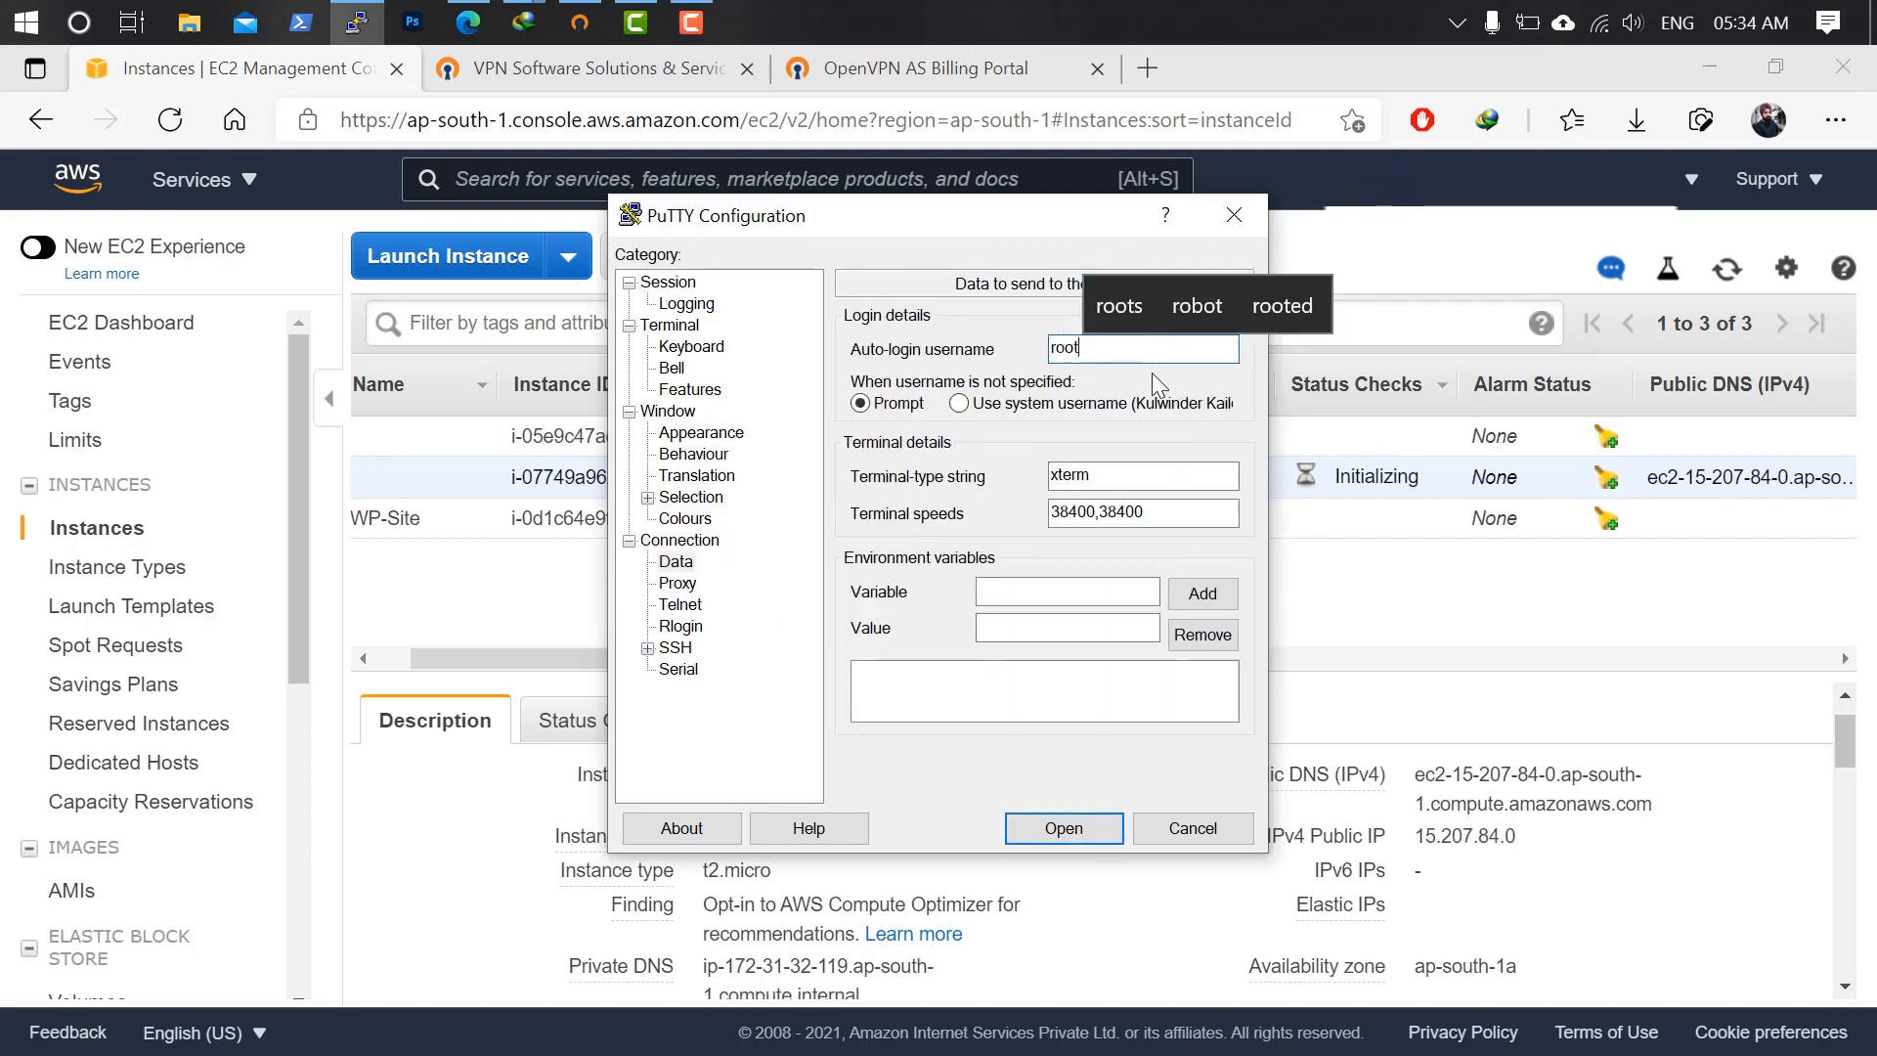
Use AWS-key.ppk as the SSH private key and re-save the OpenVPN-Server session.
click(677, 648)
click(647, 649)
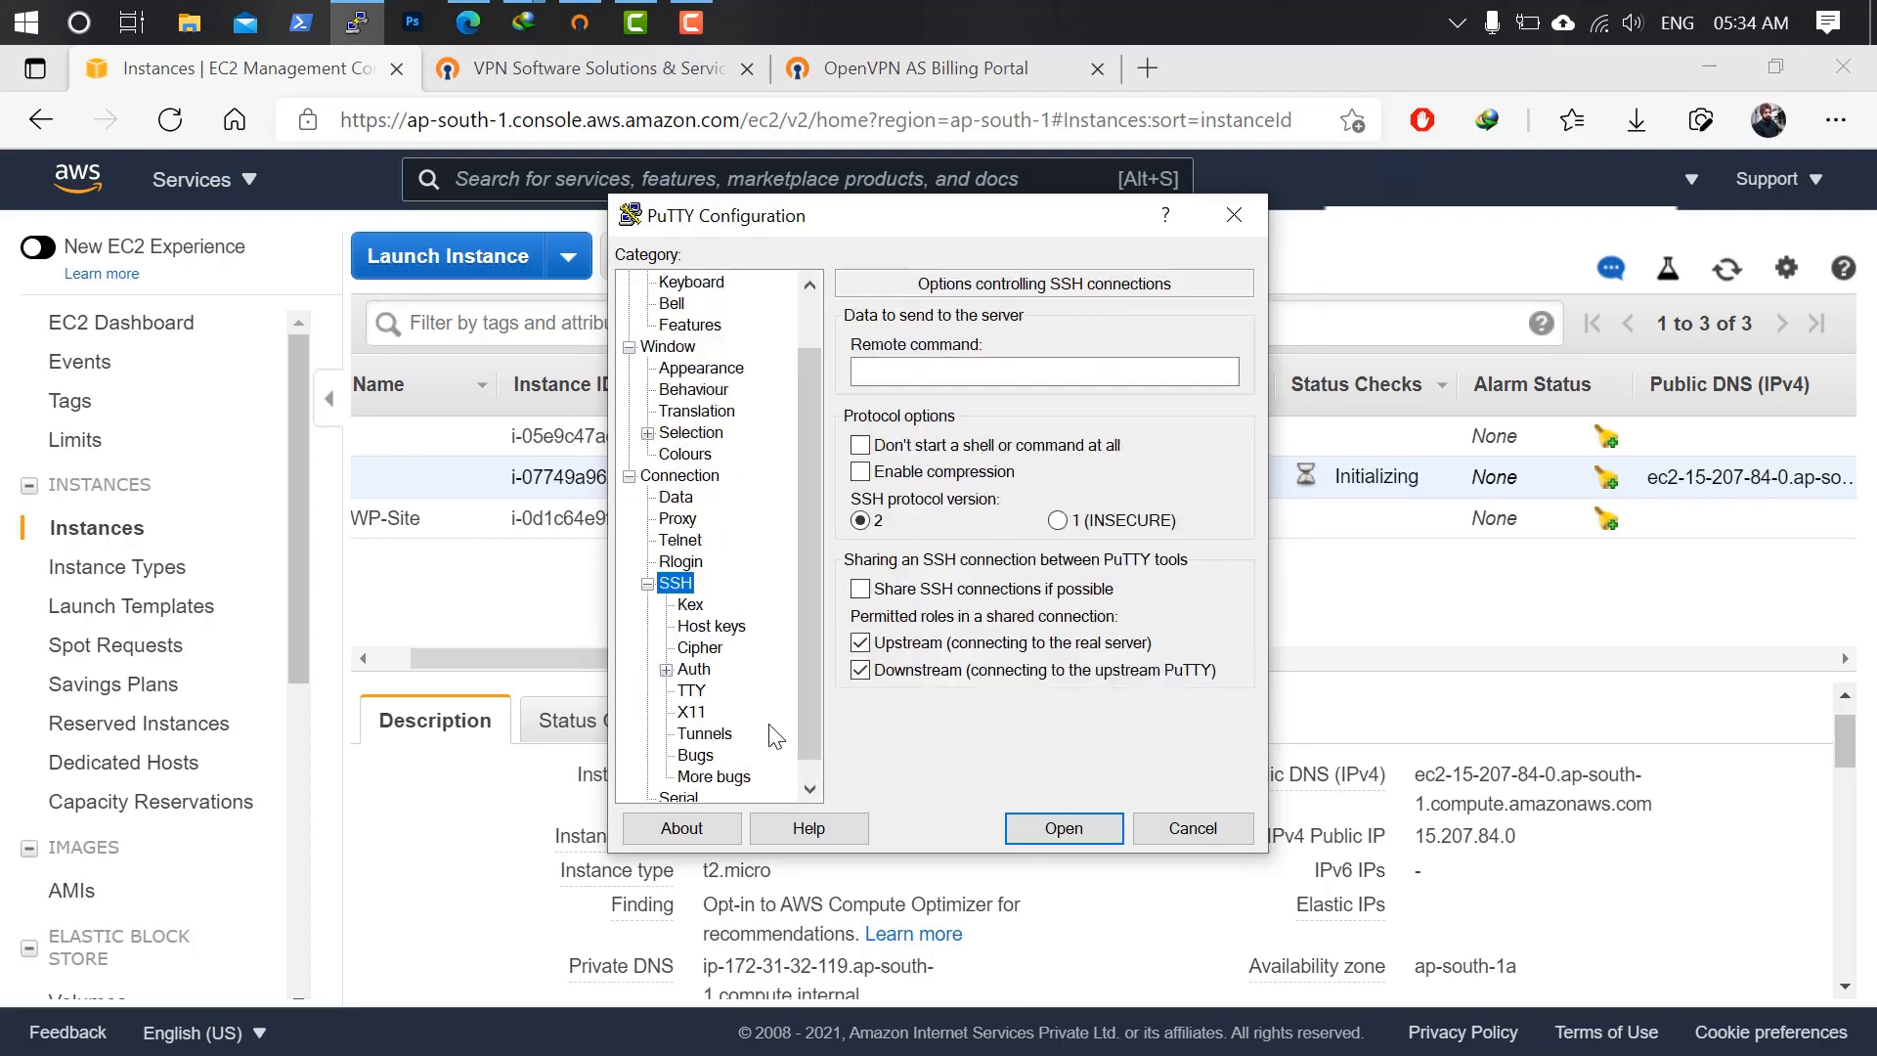
click(693, 669)
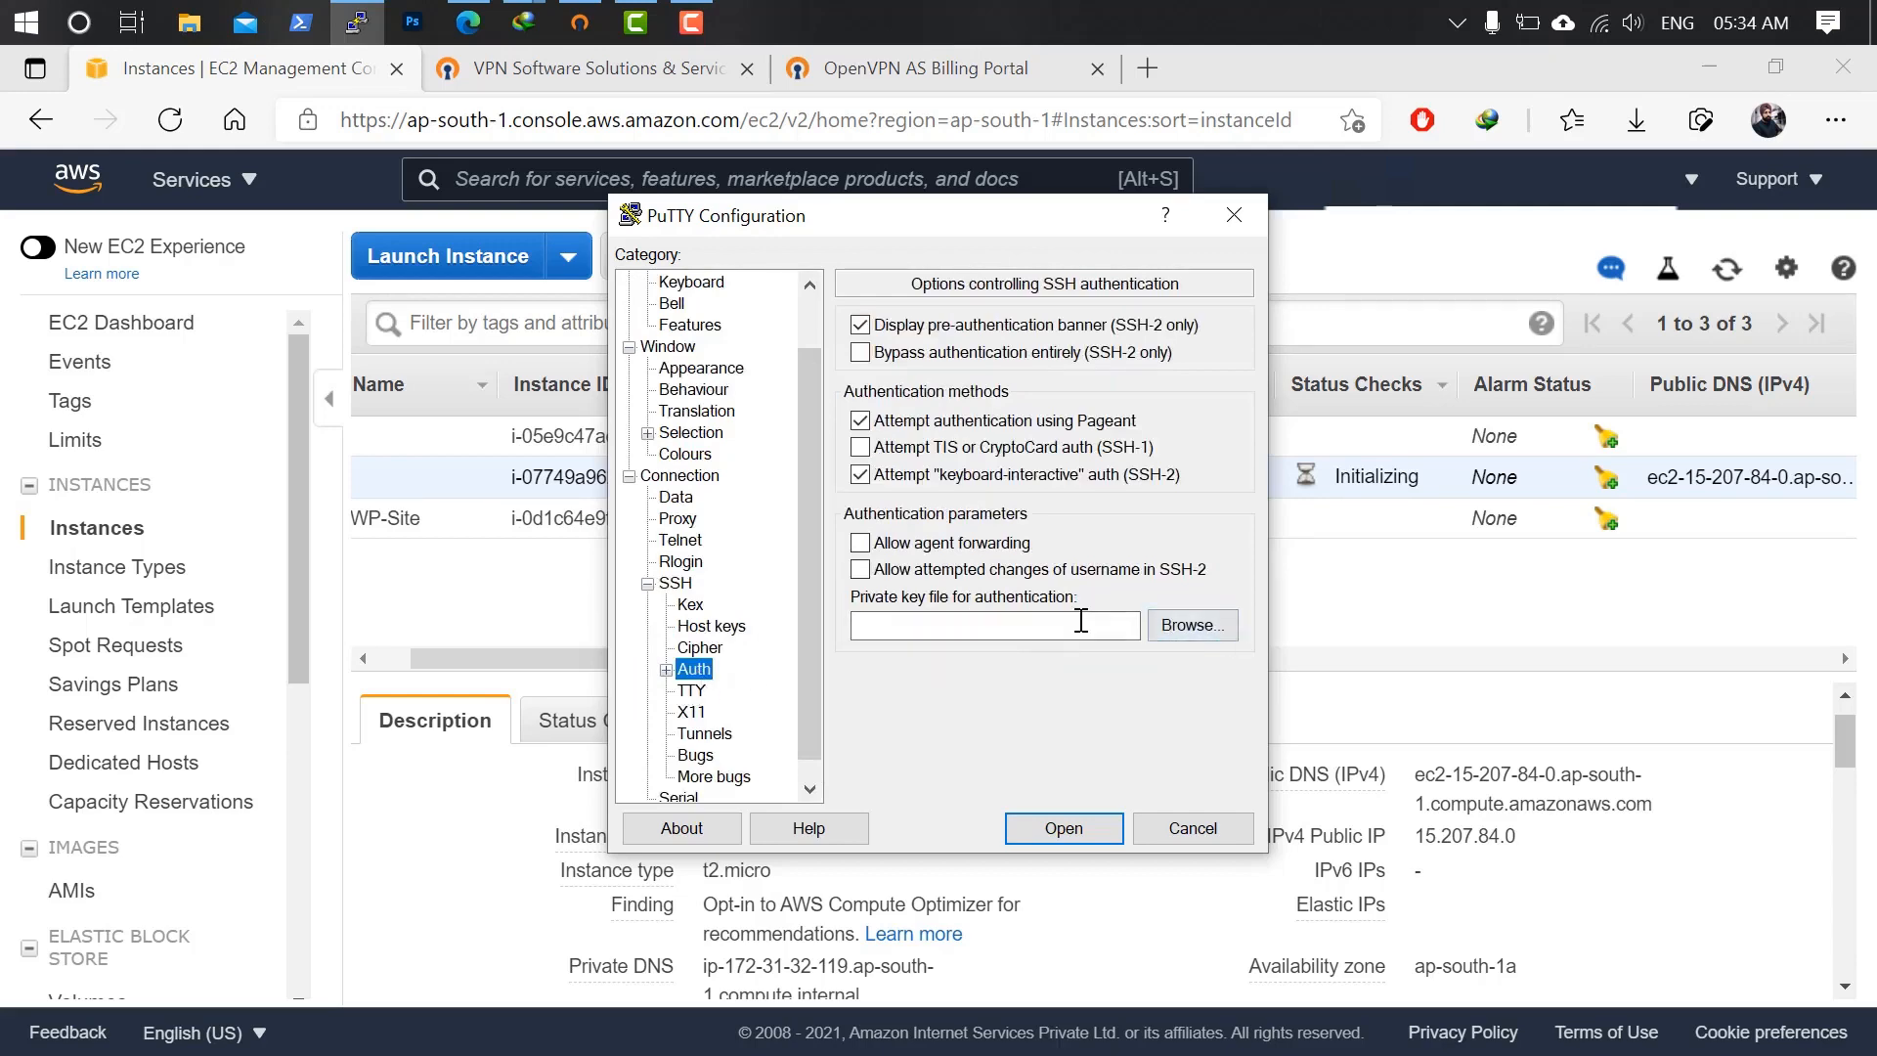
click(1191, 625)
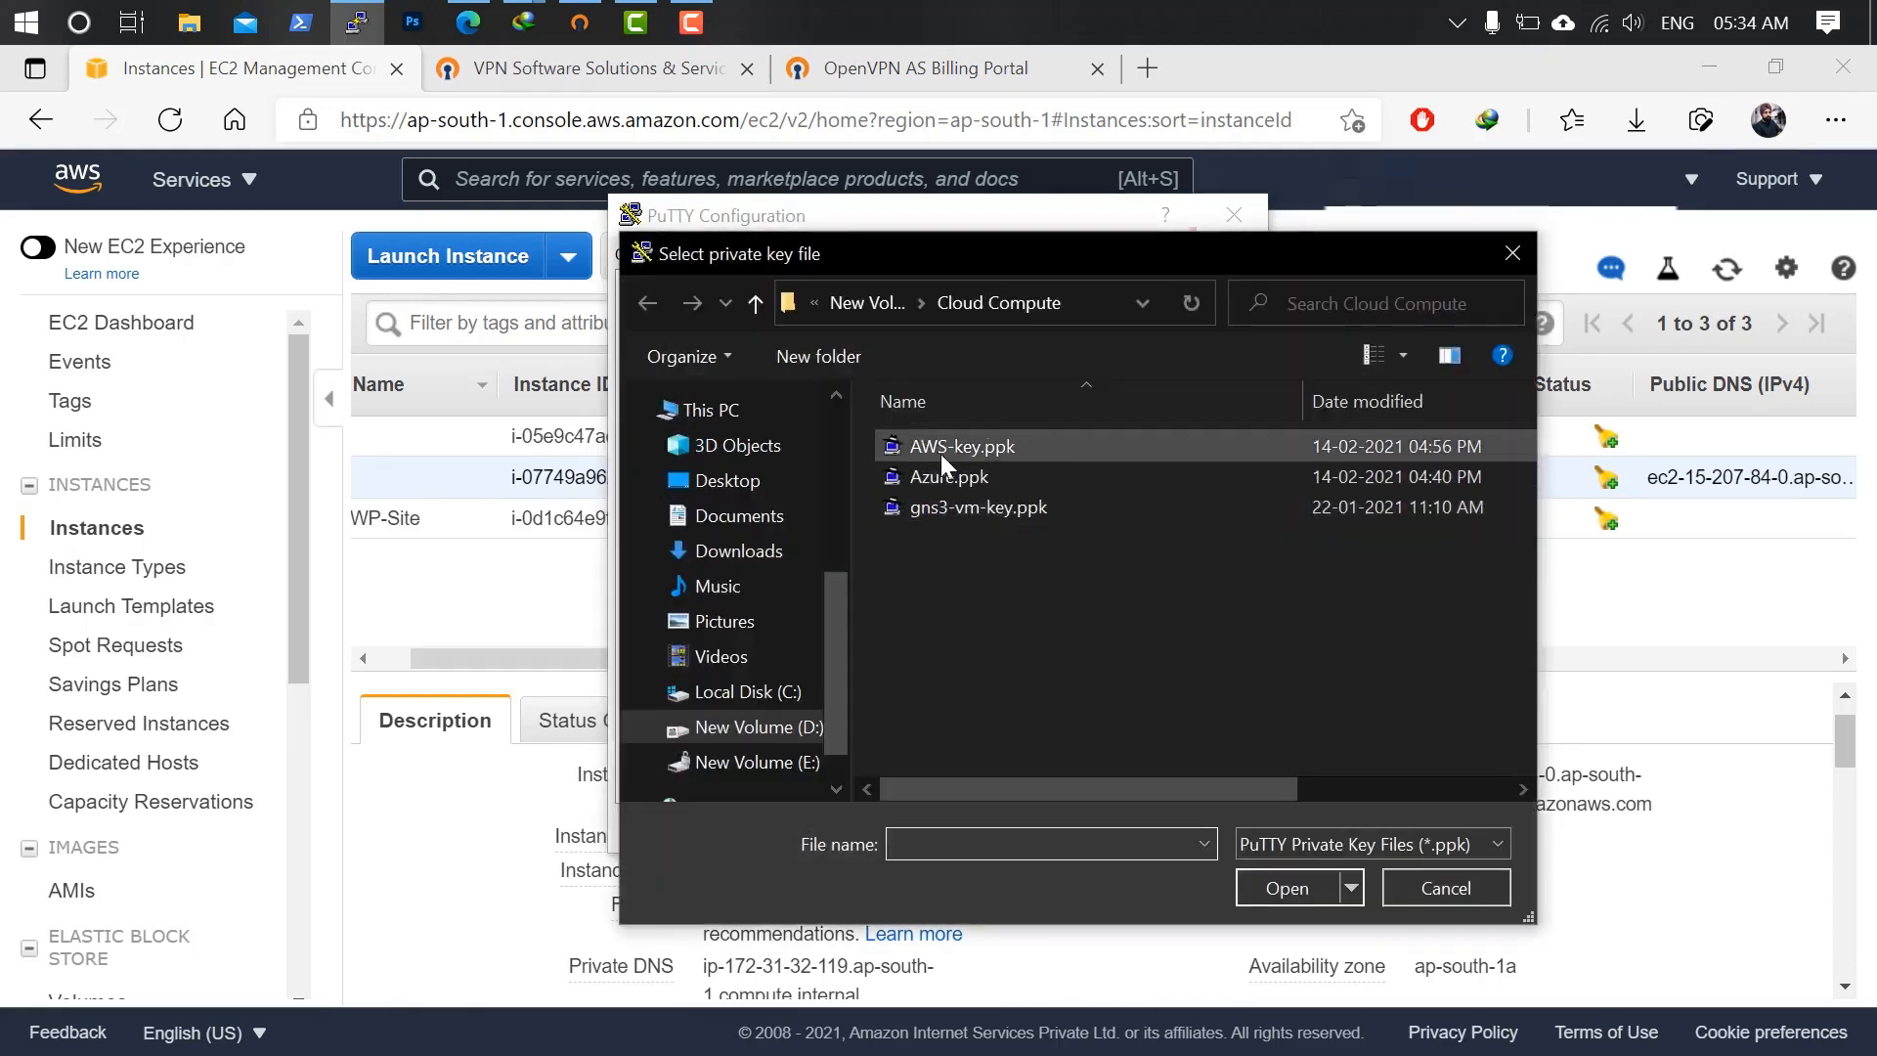
click(941, 448)
click(1282, 885)
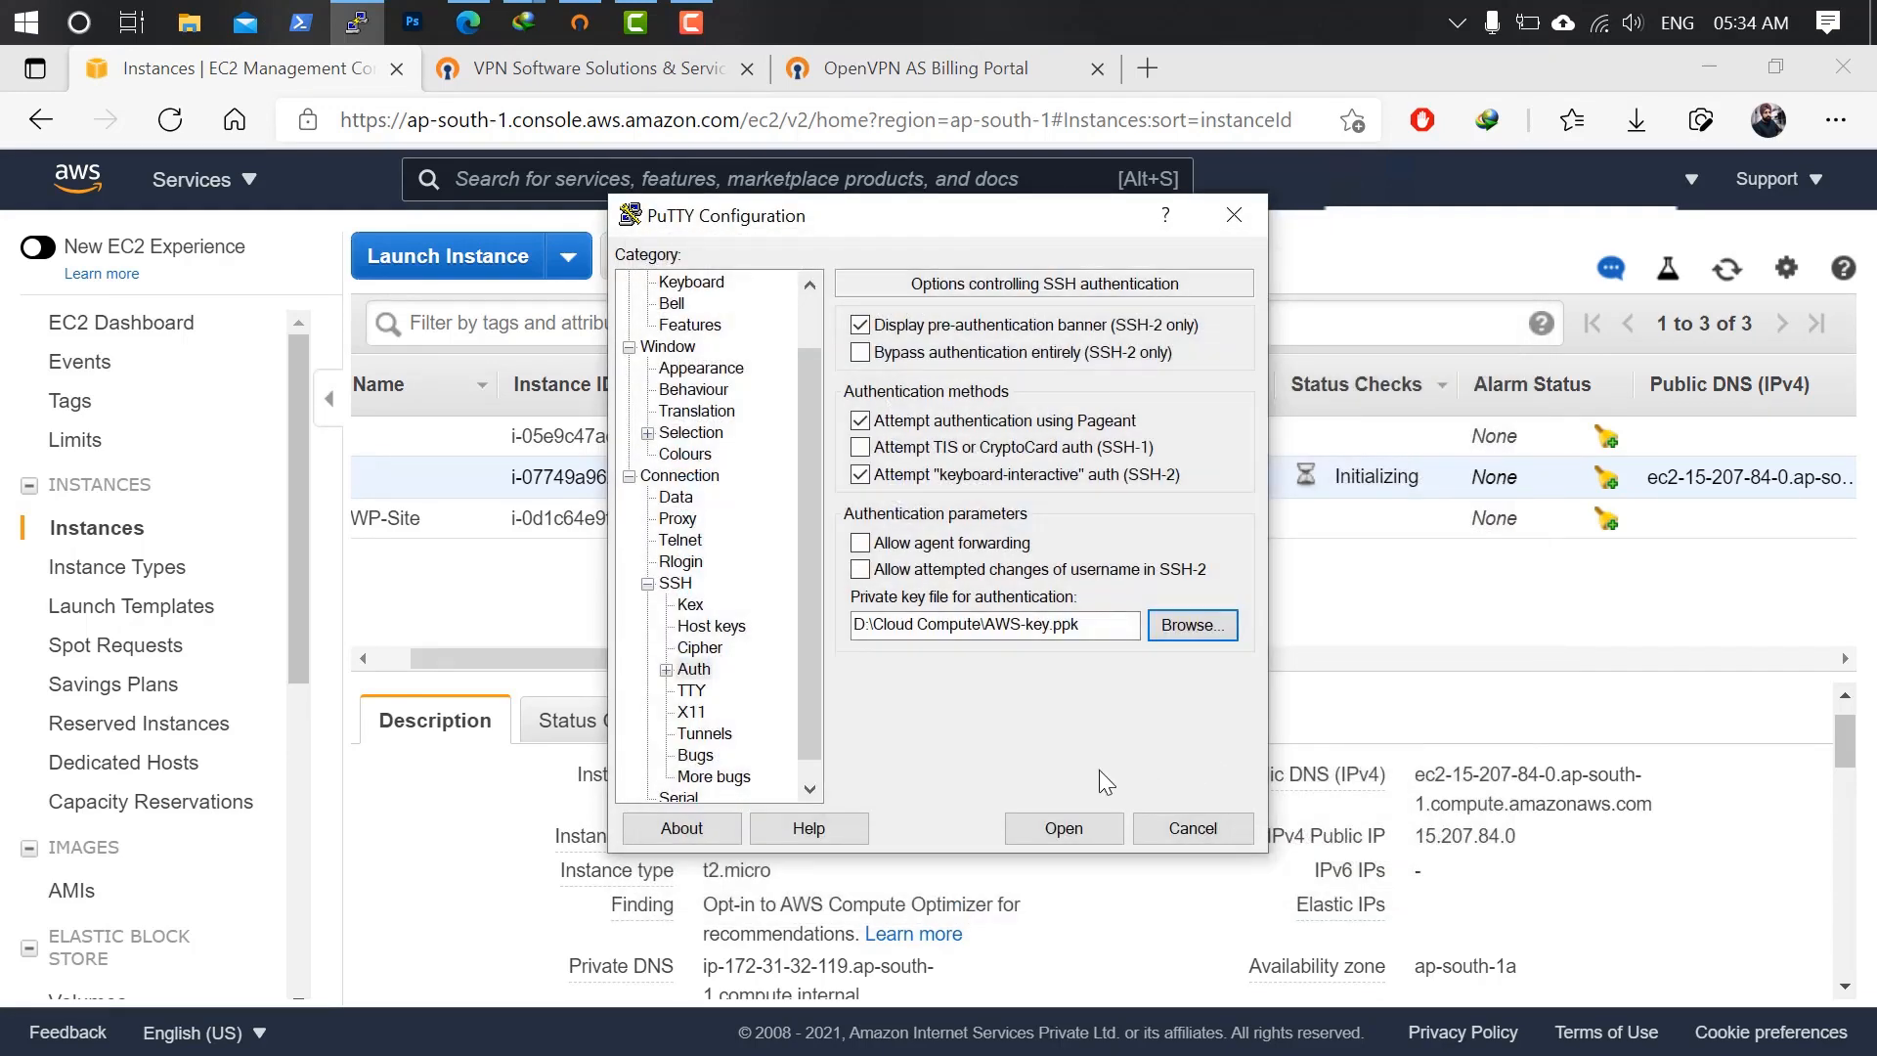
scroll(806, 315, up, 1)
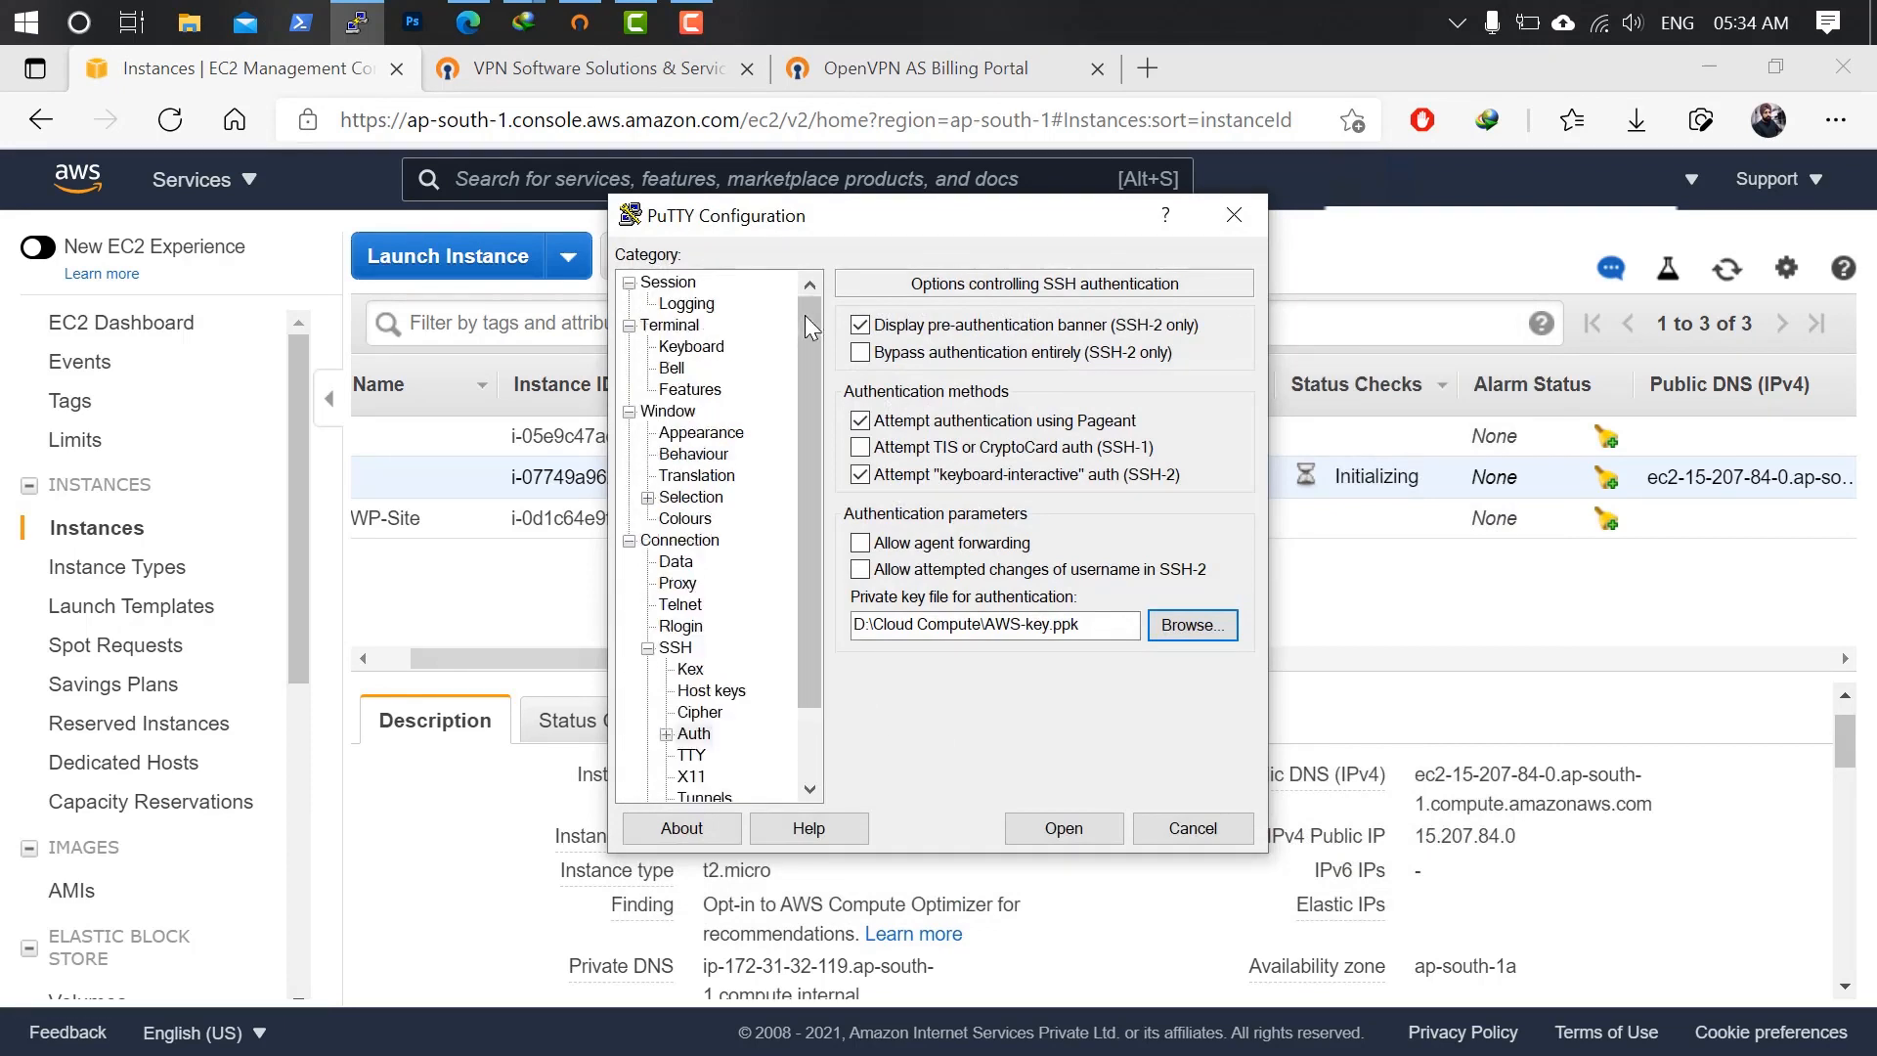
click(668, 283)
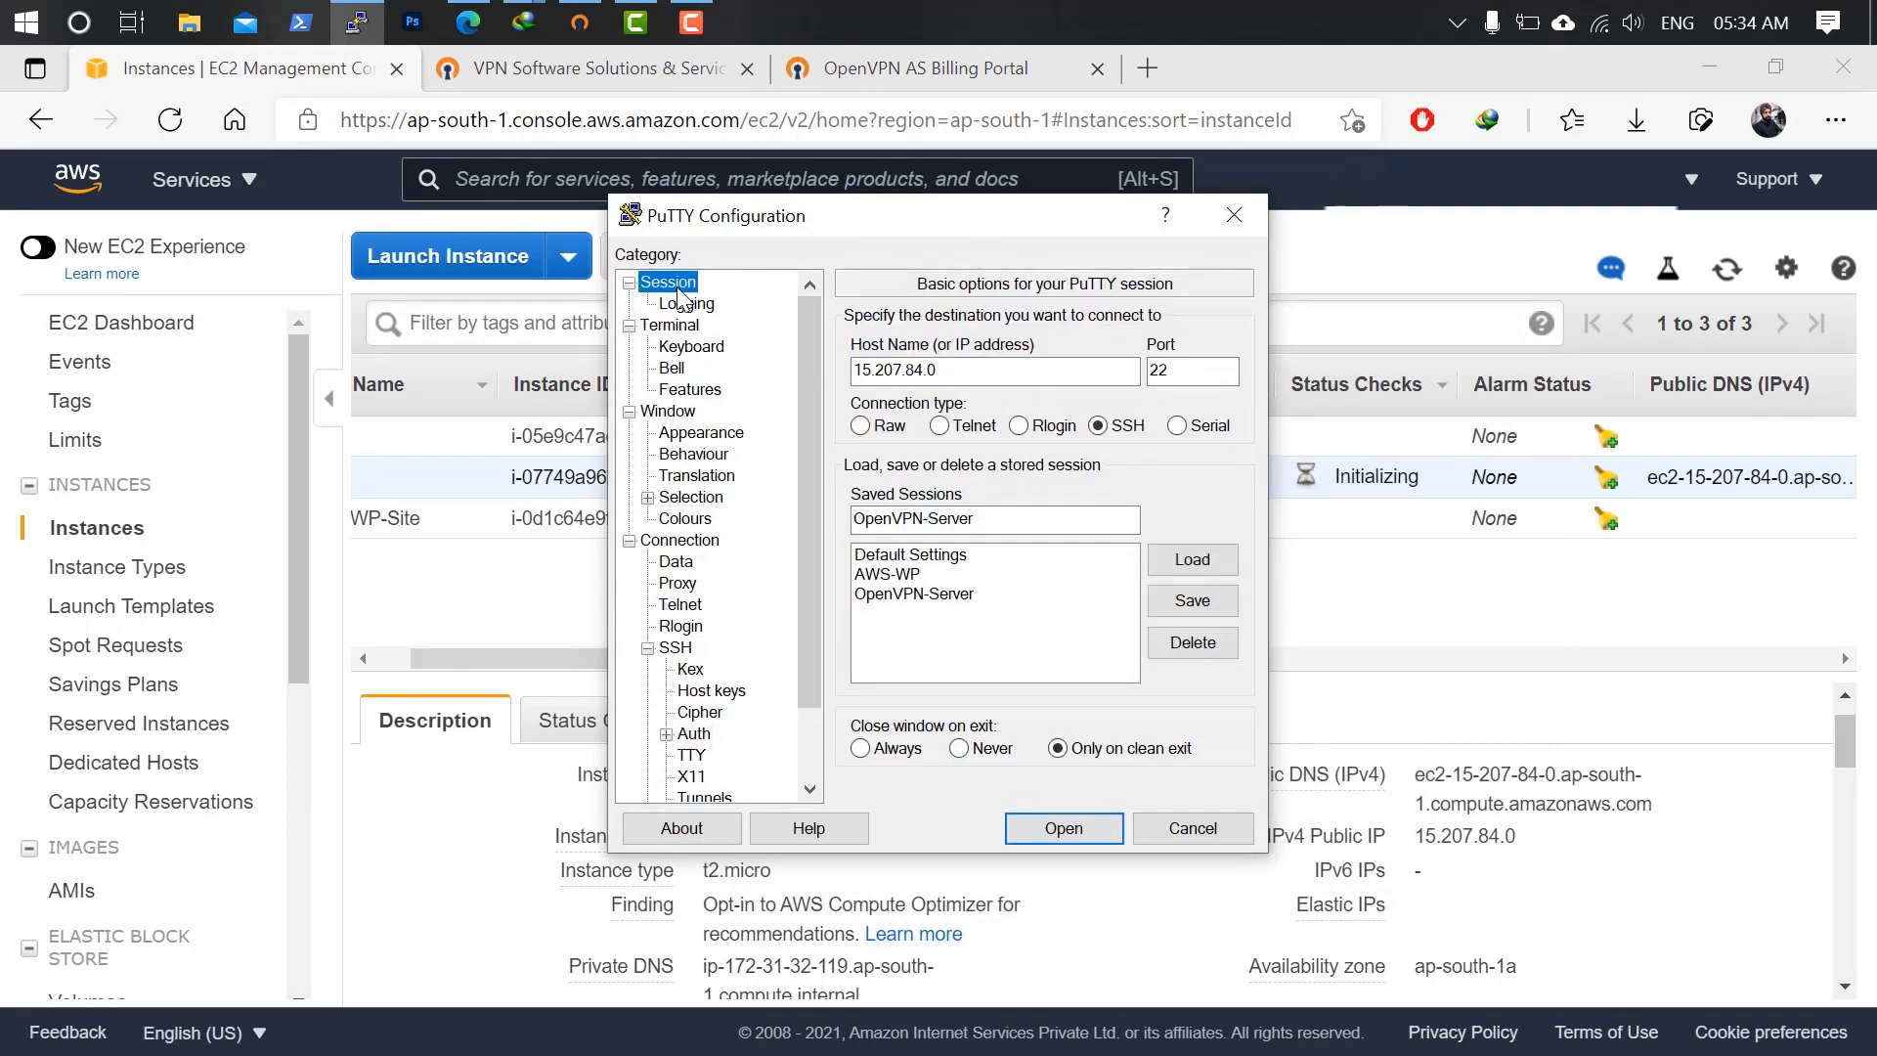
click(1222, 603)
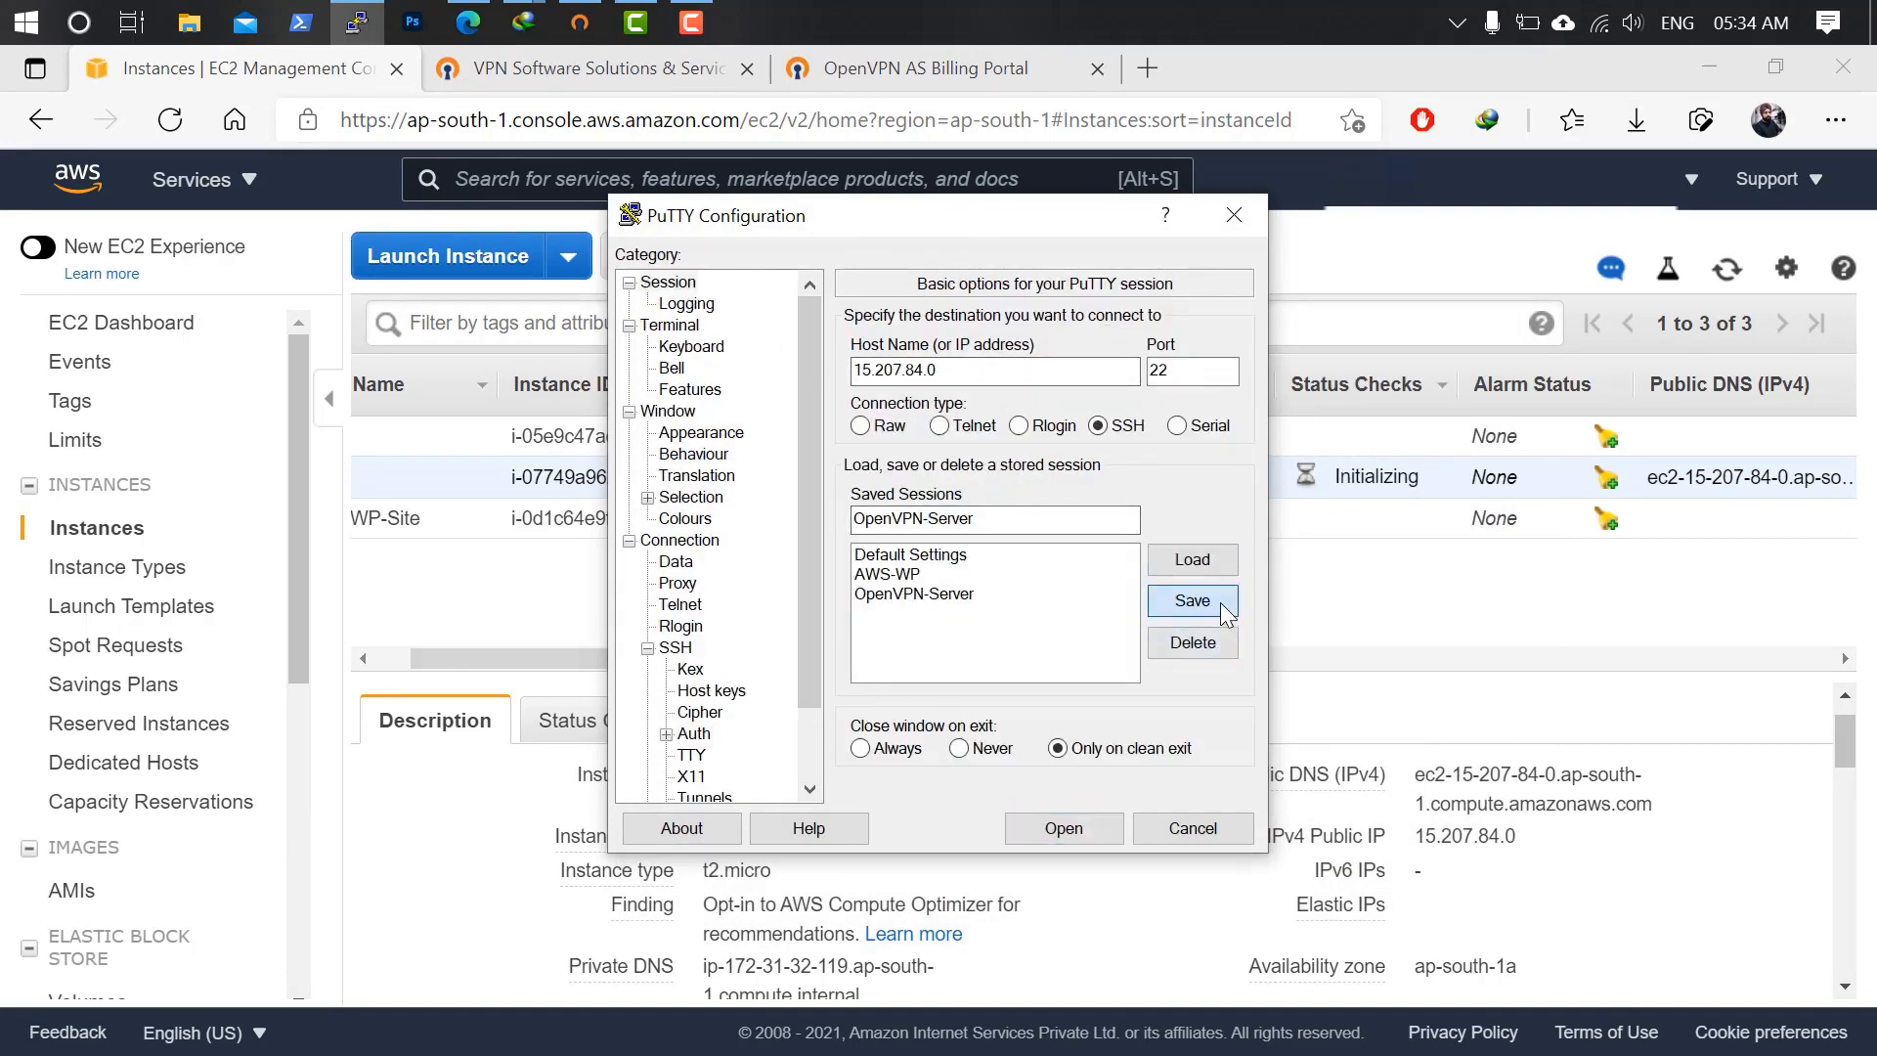
Connect to the server, trust its host key, and accept the OpenVPN licence with 'yes'.
click(1075, 824)
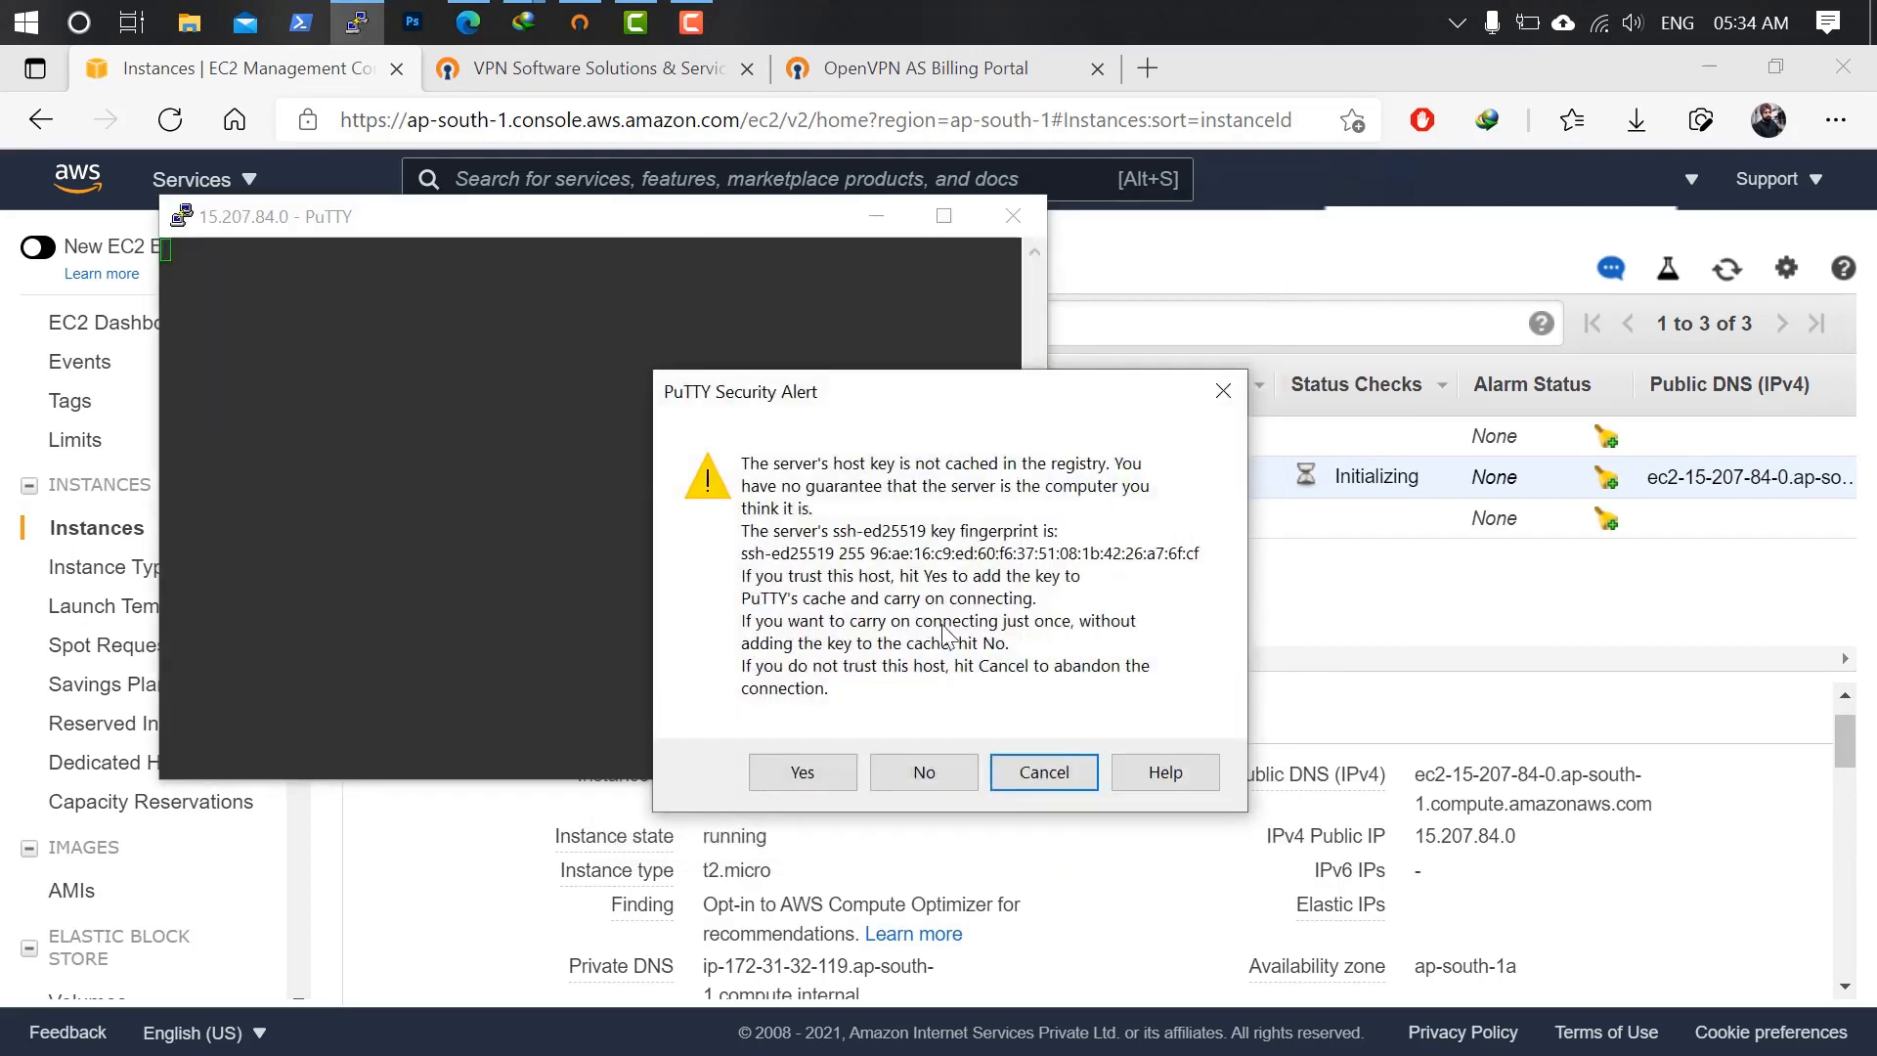
click(793, 772)
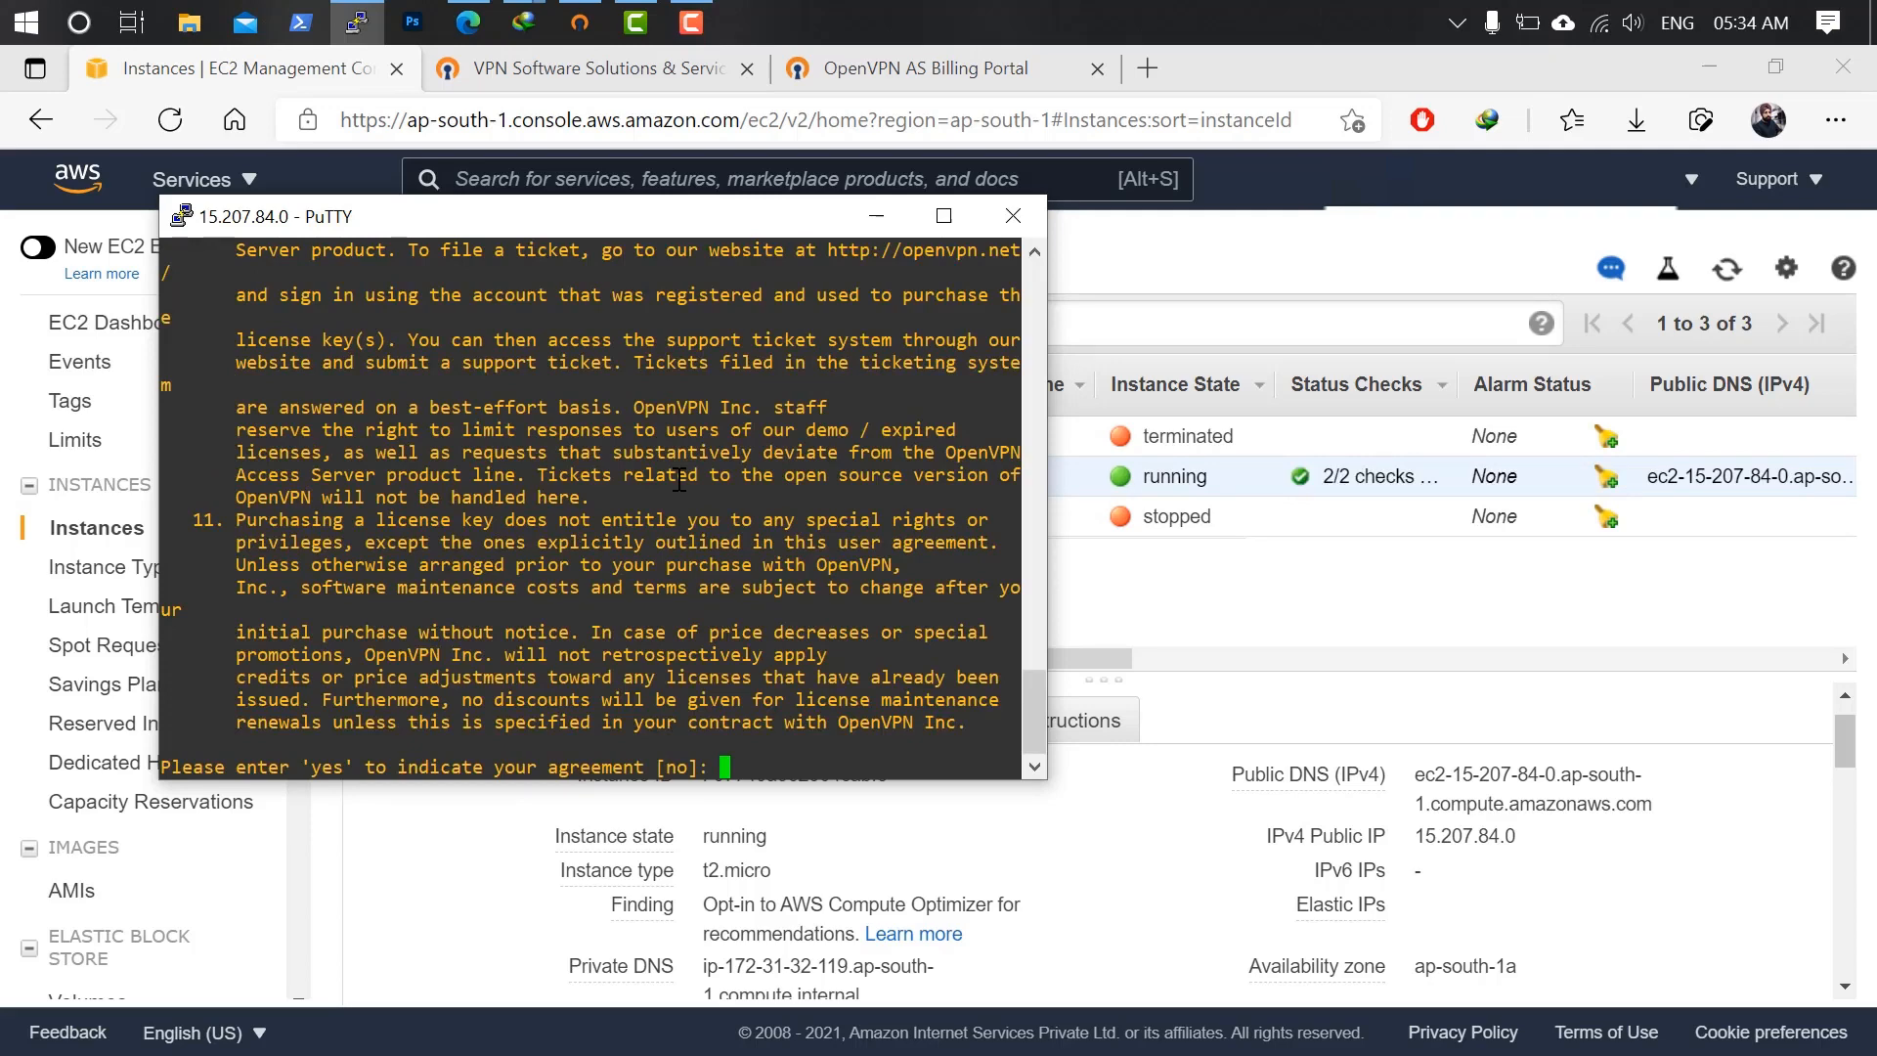
text(yes)
key(Return)
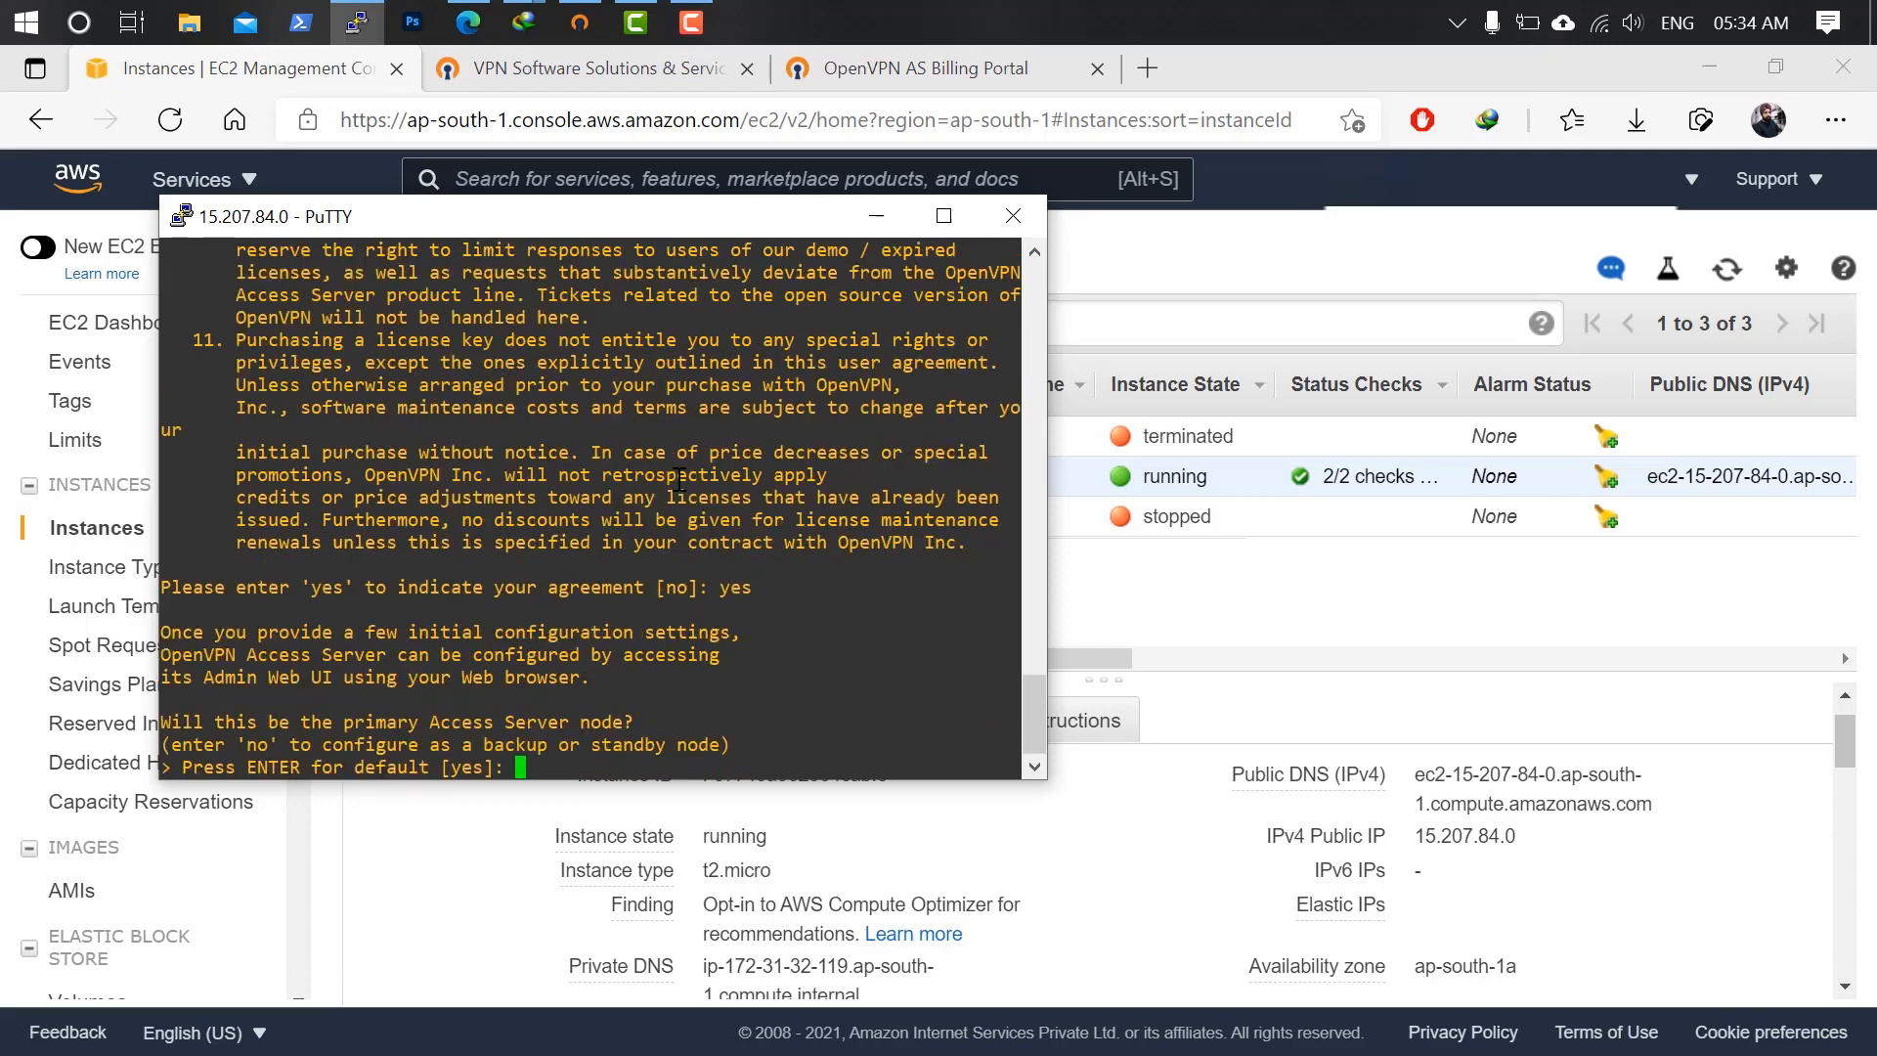
Make this the primary Access Server node and bind the Admin Web UI to eth0 (option 2).
text(yes)
key(Return)
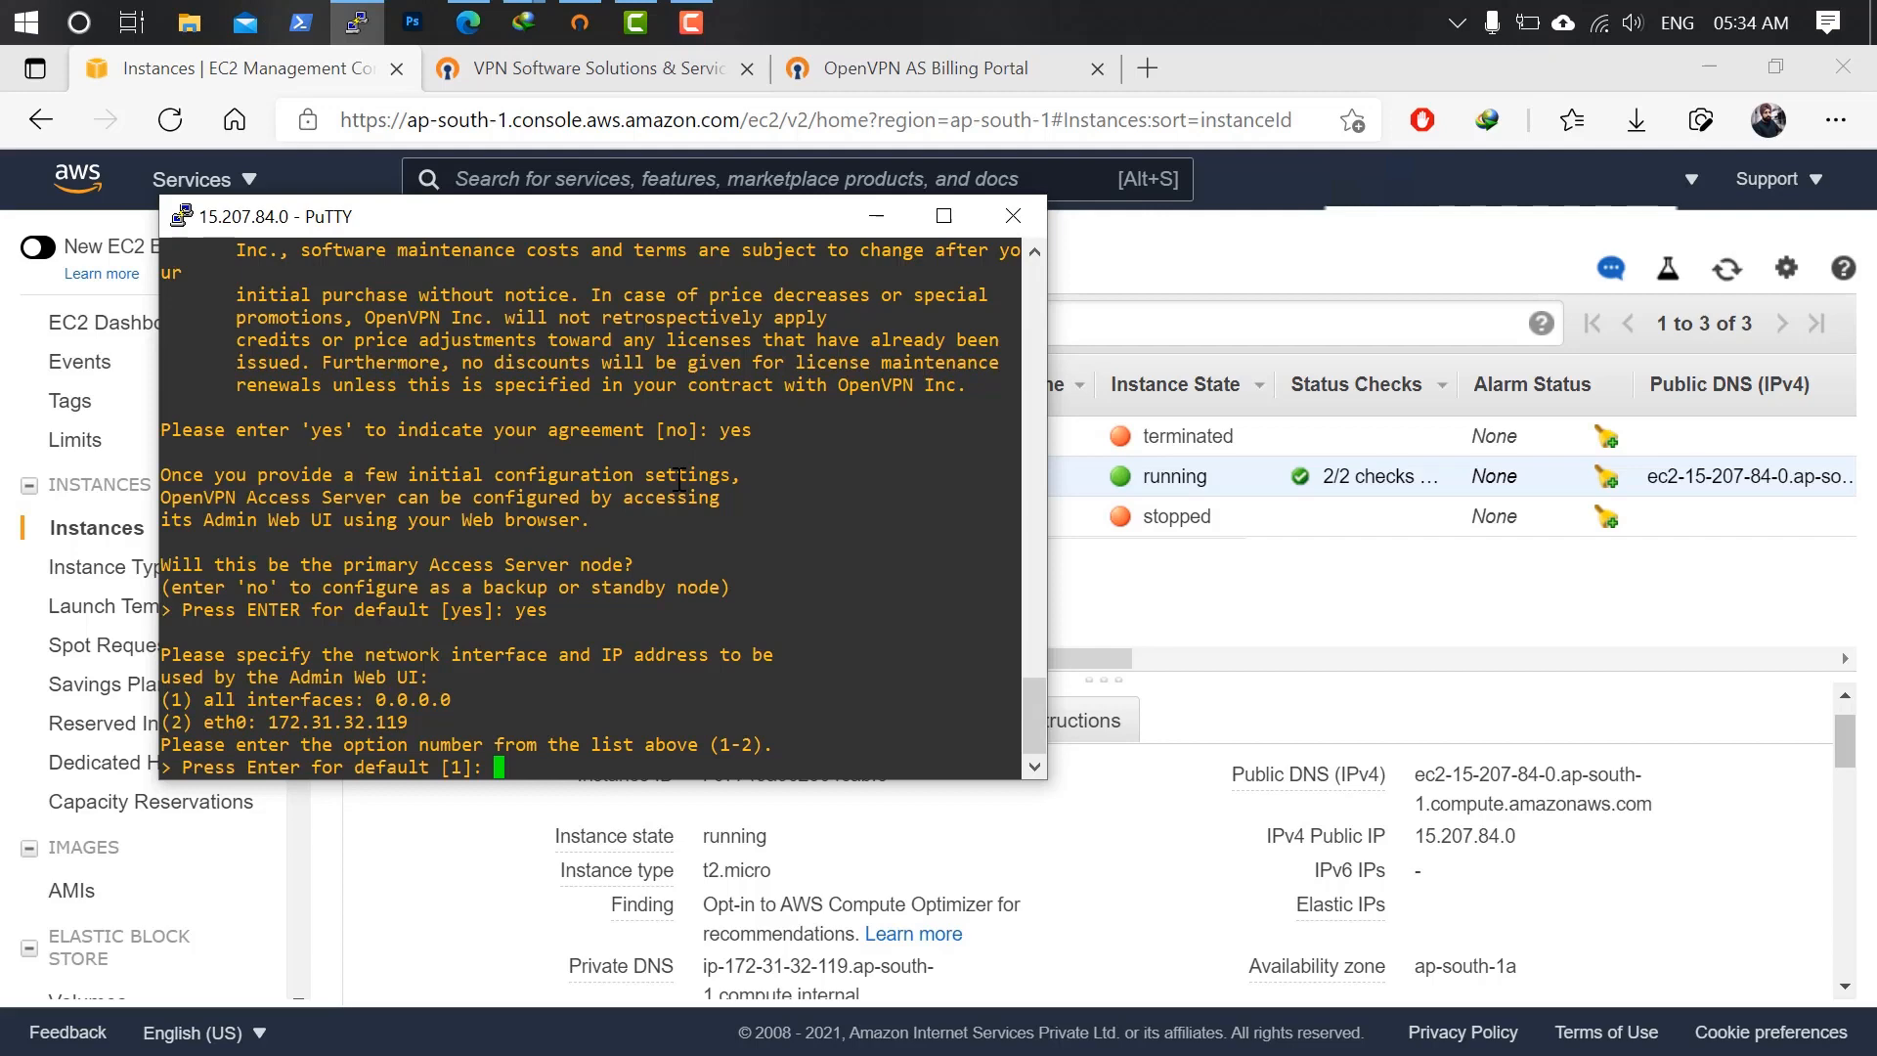
text(2)
key(Return)
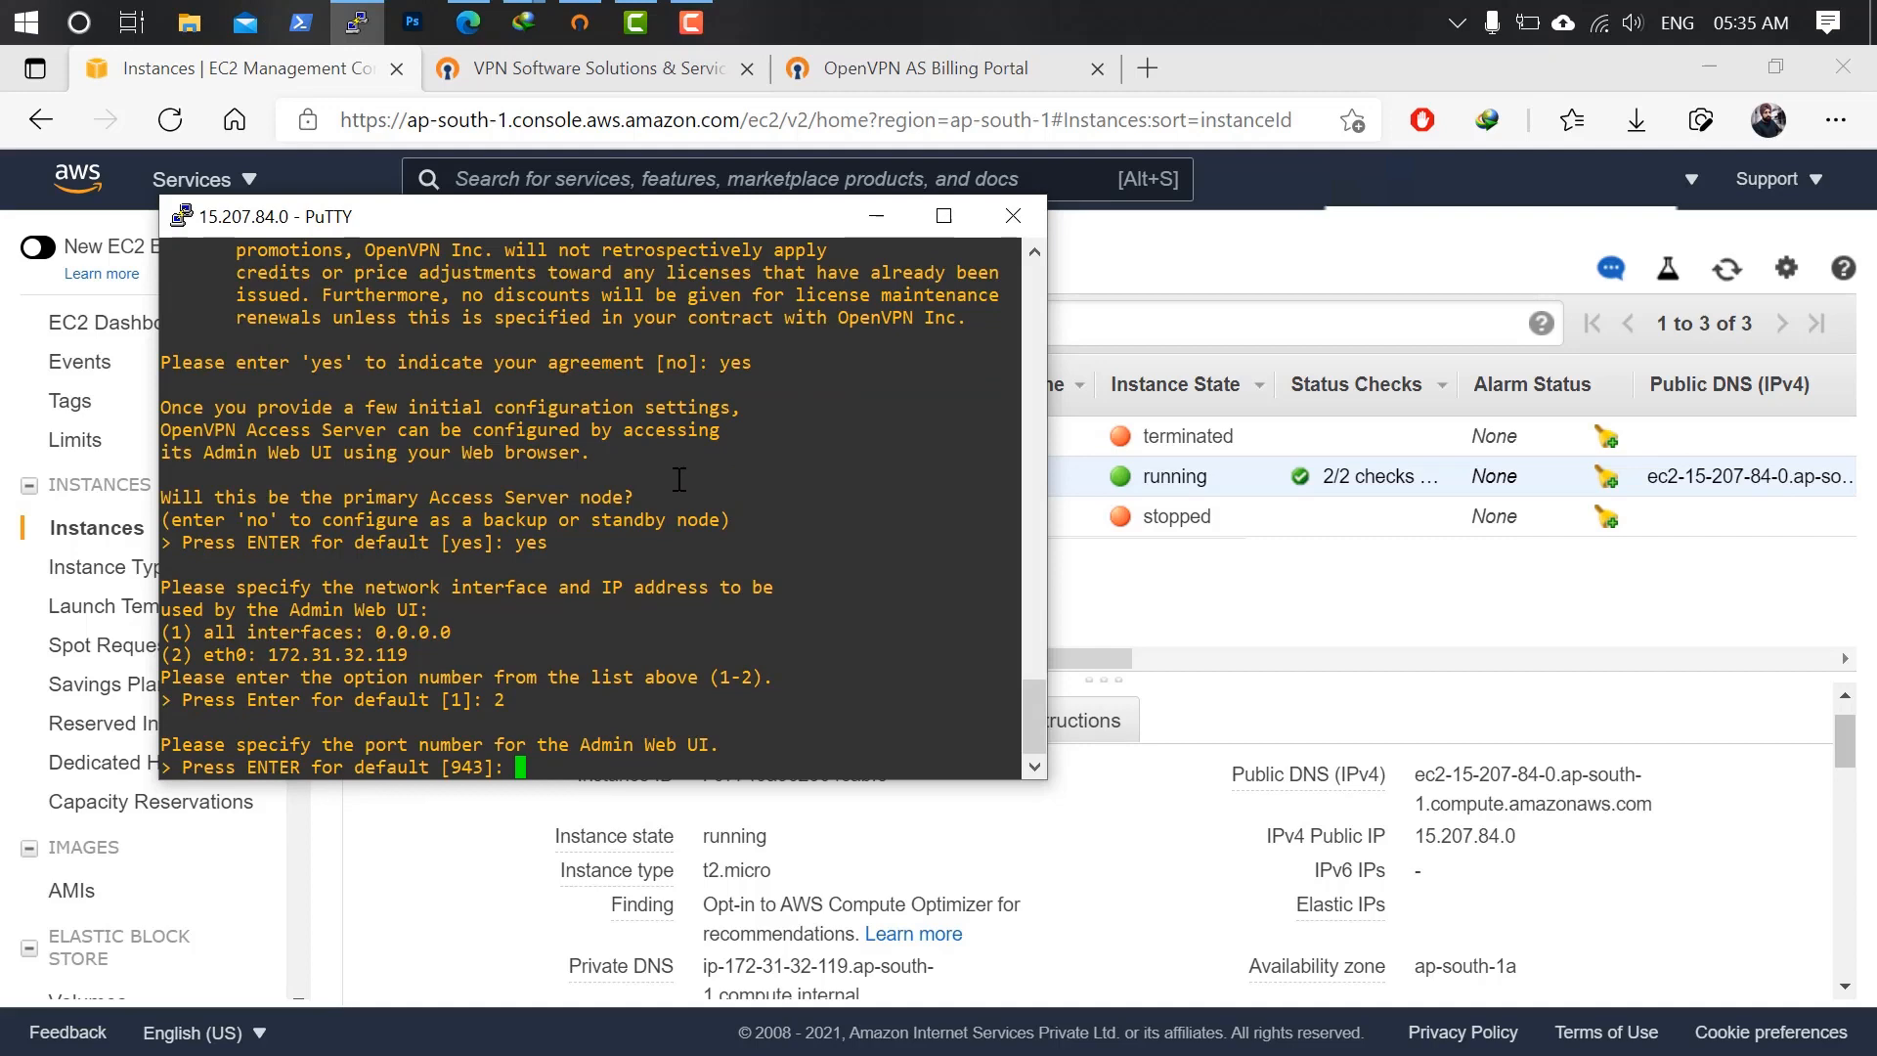
Keep ports 943 and 443, and route client traffic and DNS through the VPN.
key(Return)
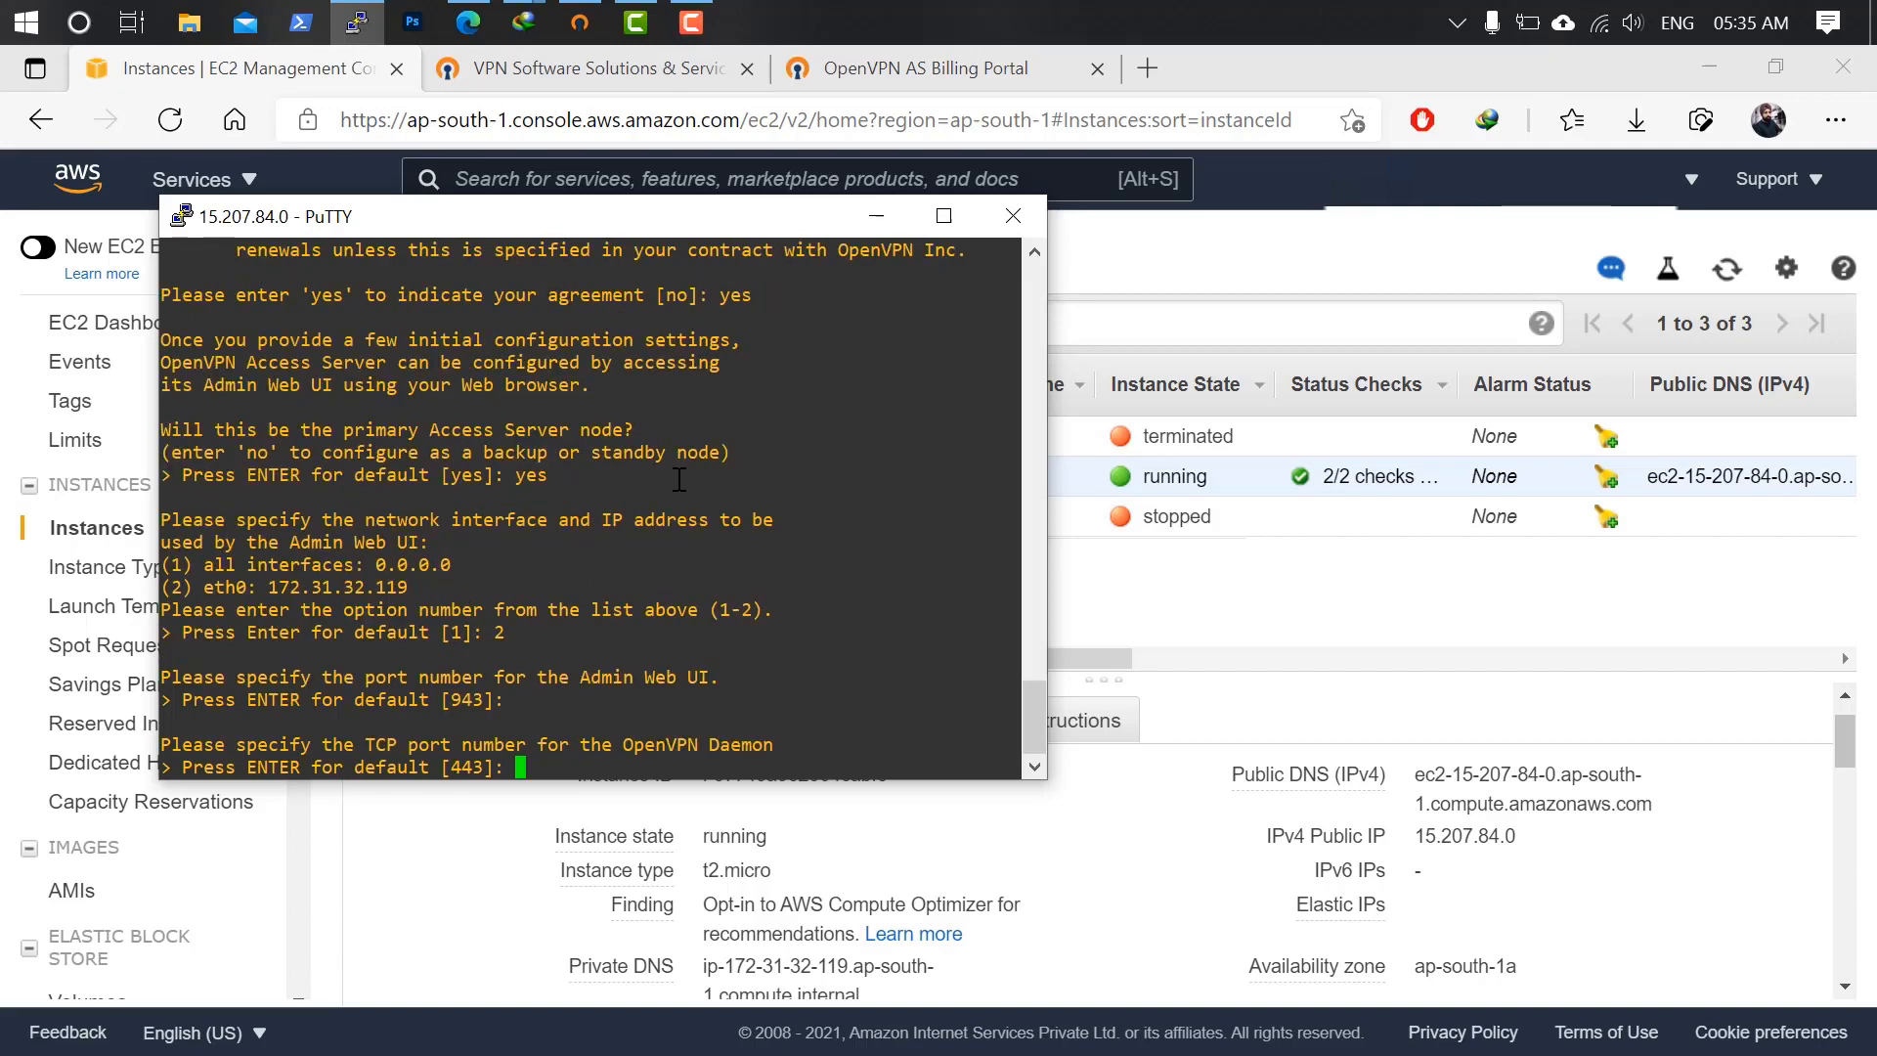
key(Return)
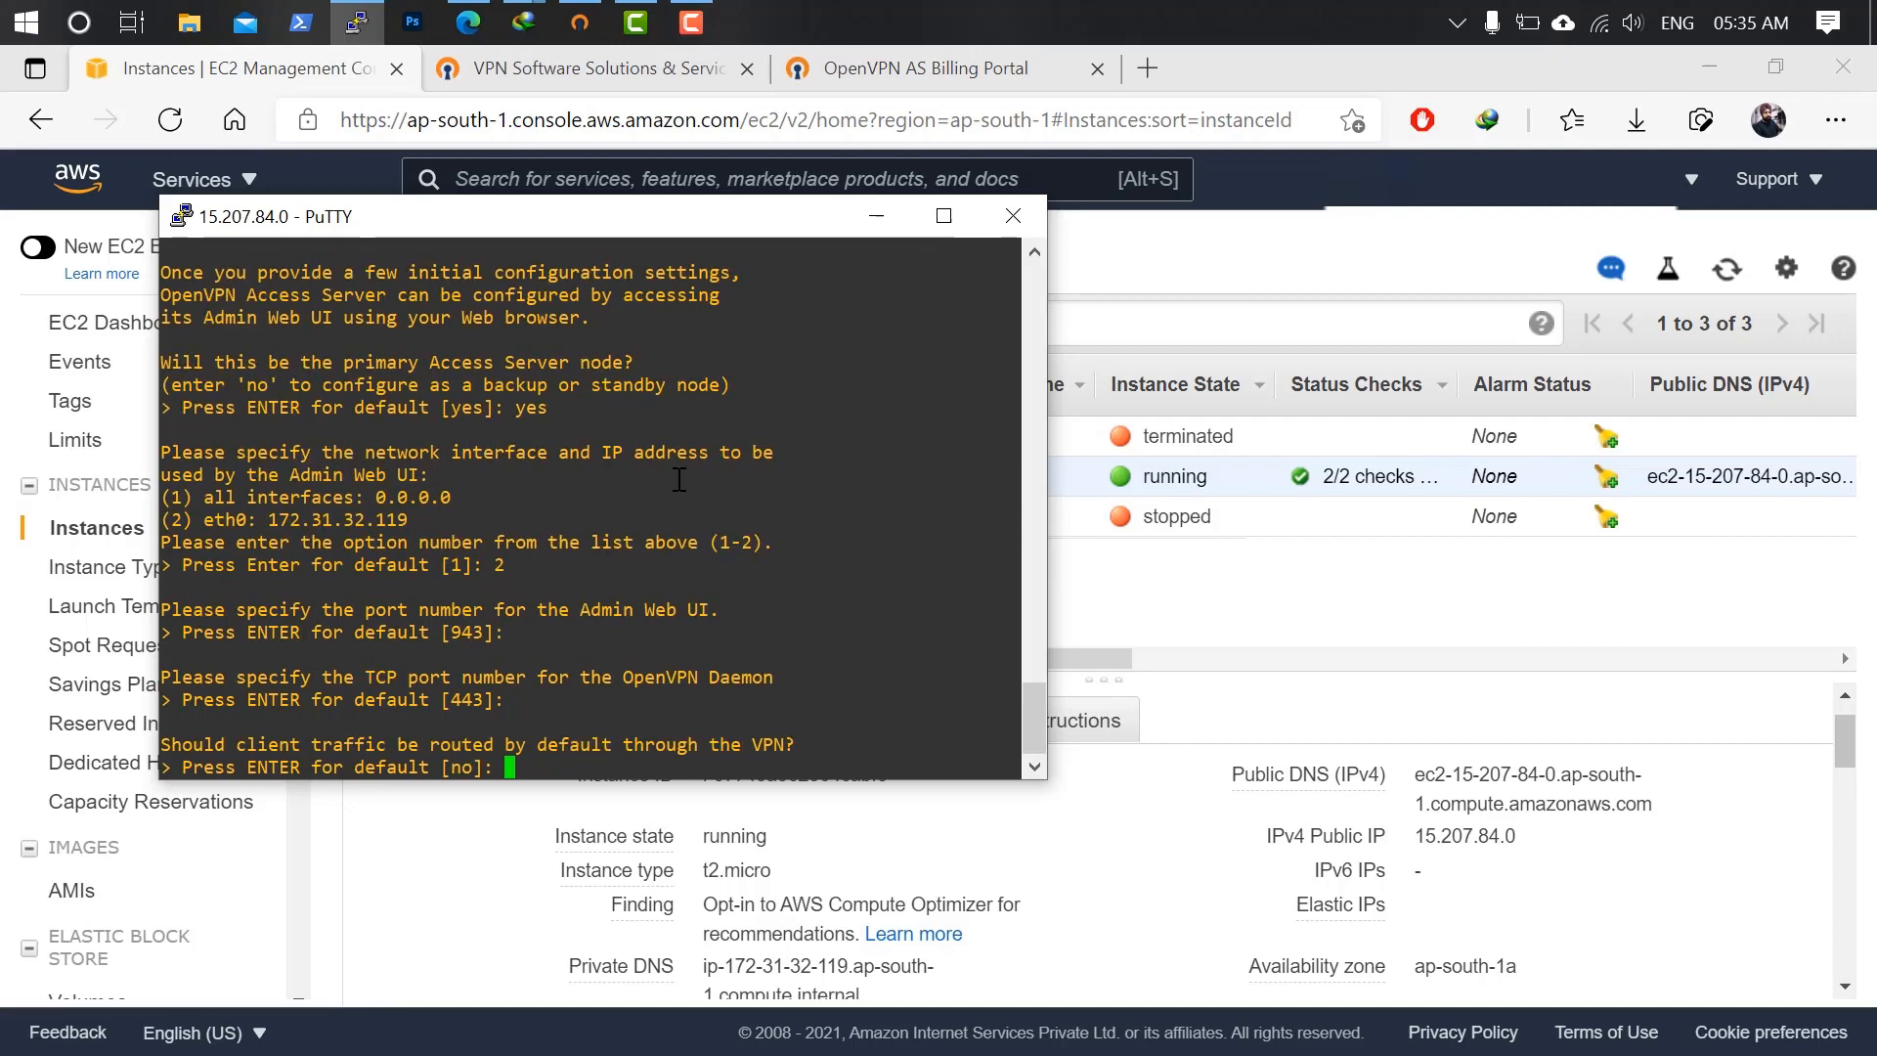
text(yes)
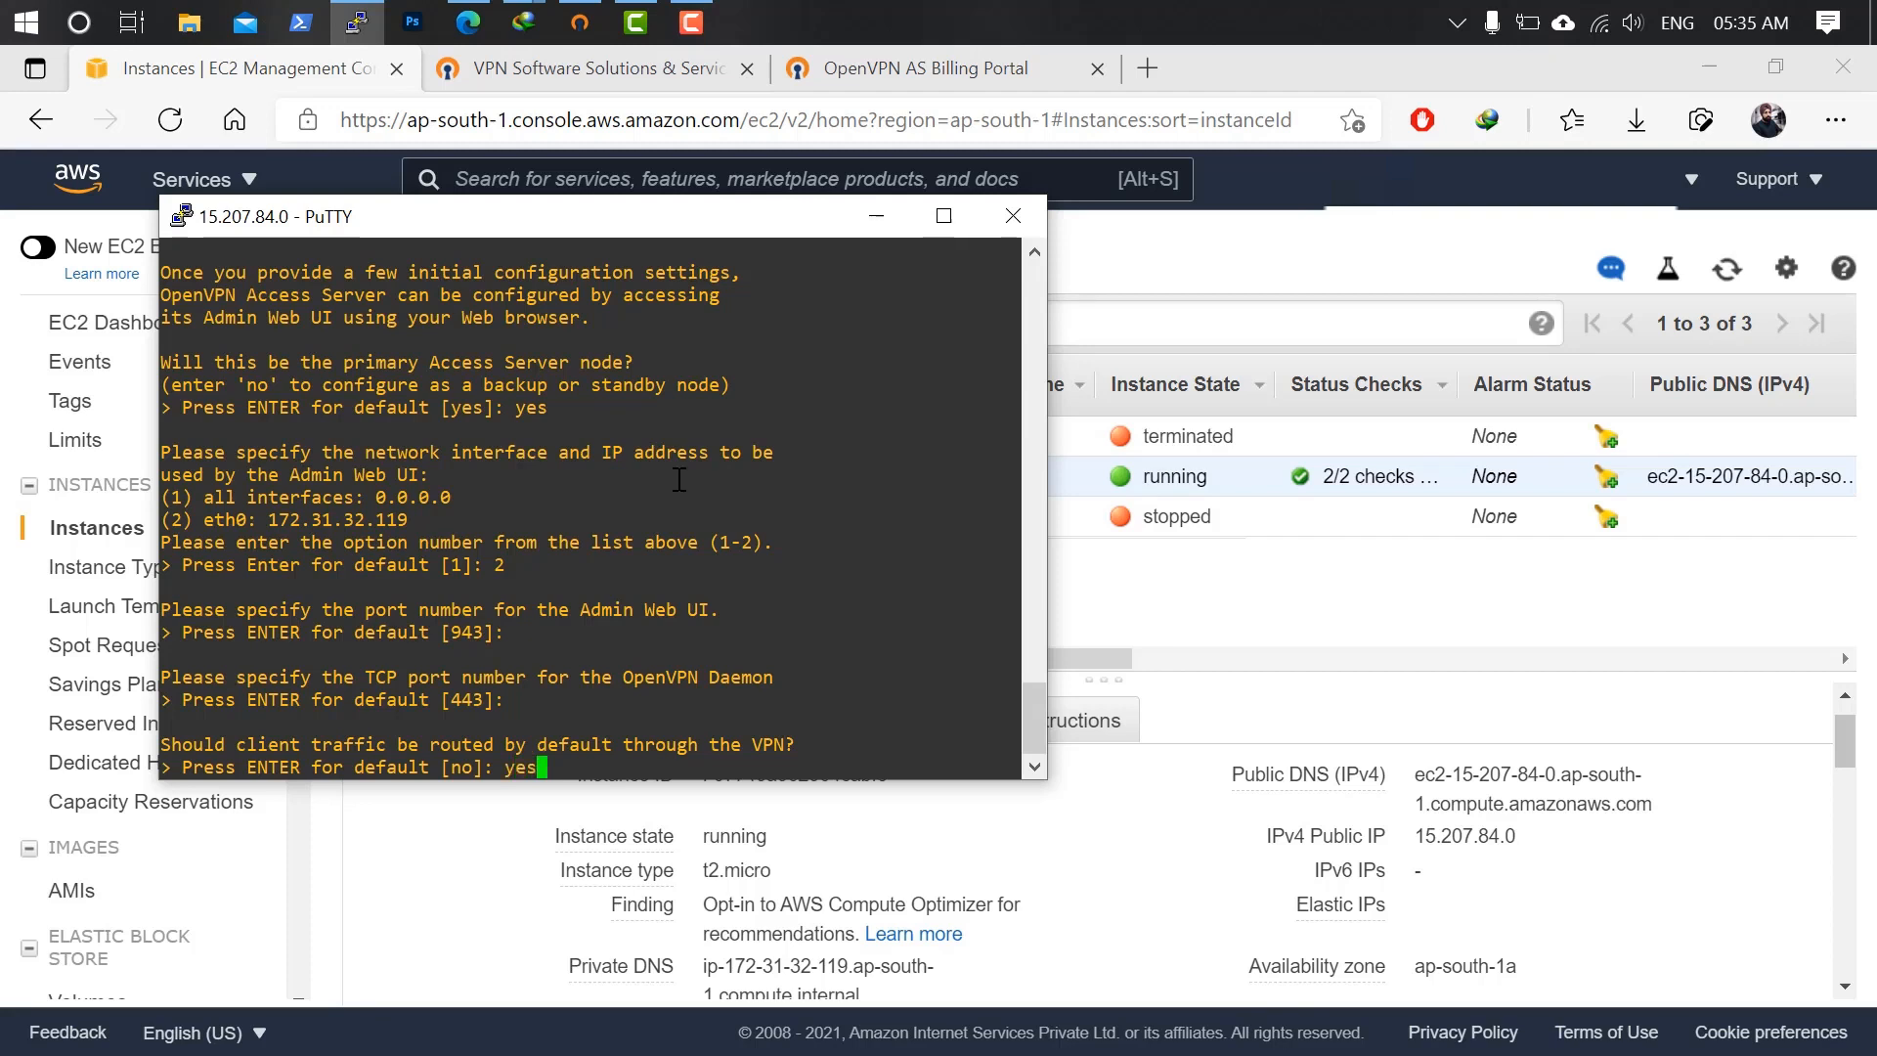
key(Return)
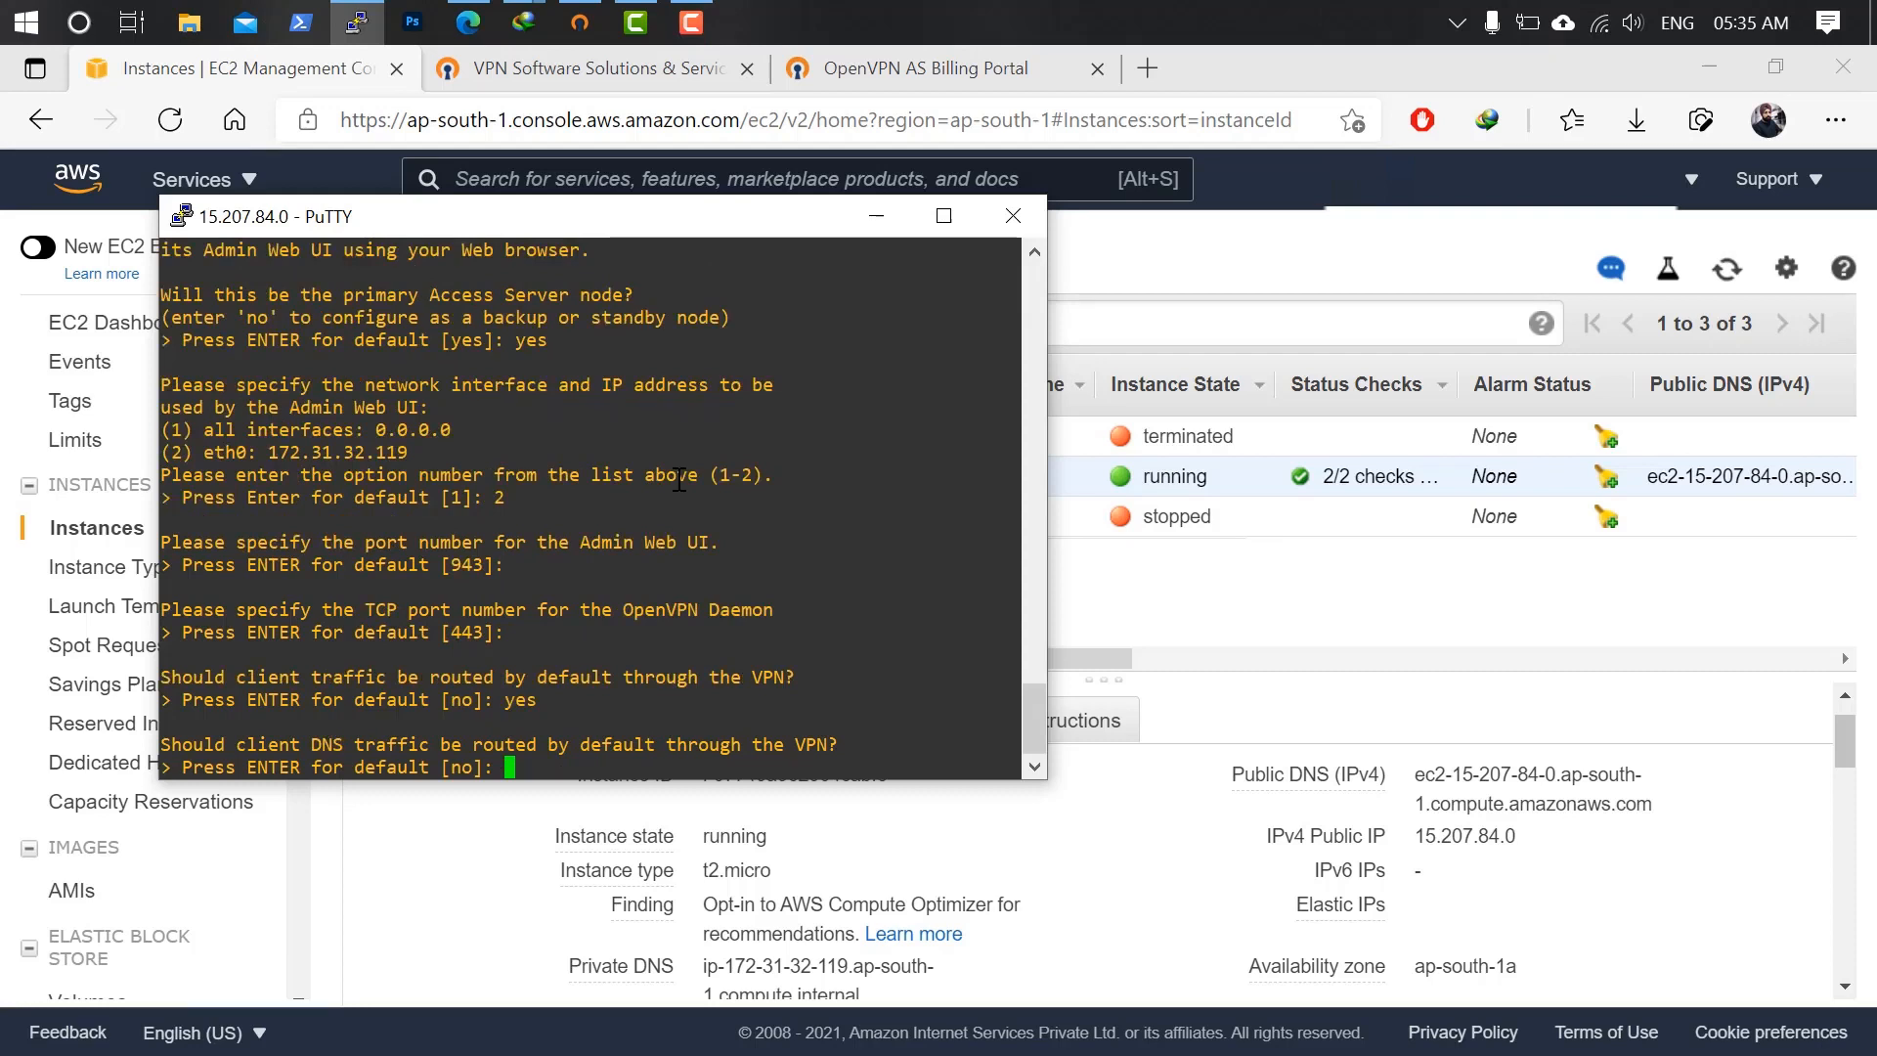
text(yes)
key(Return)
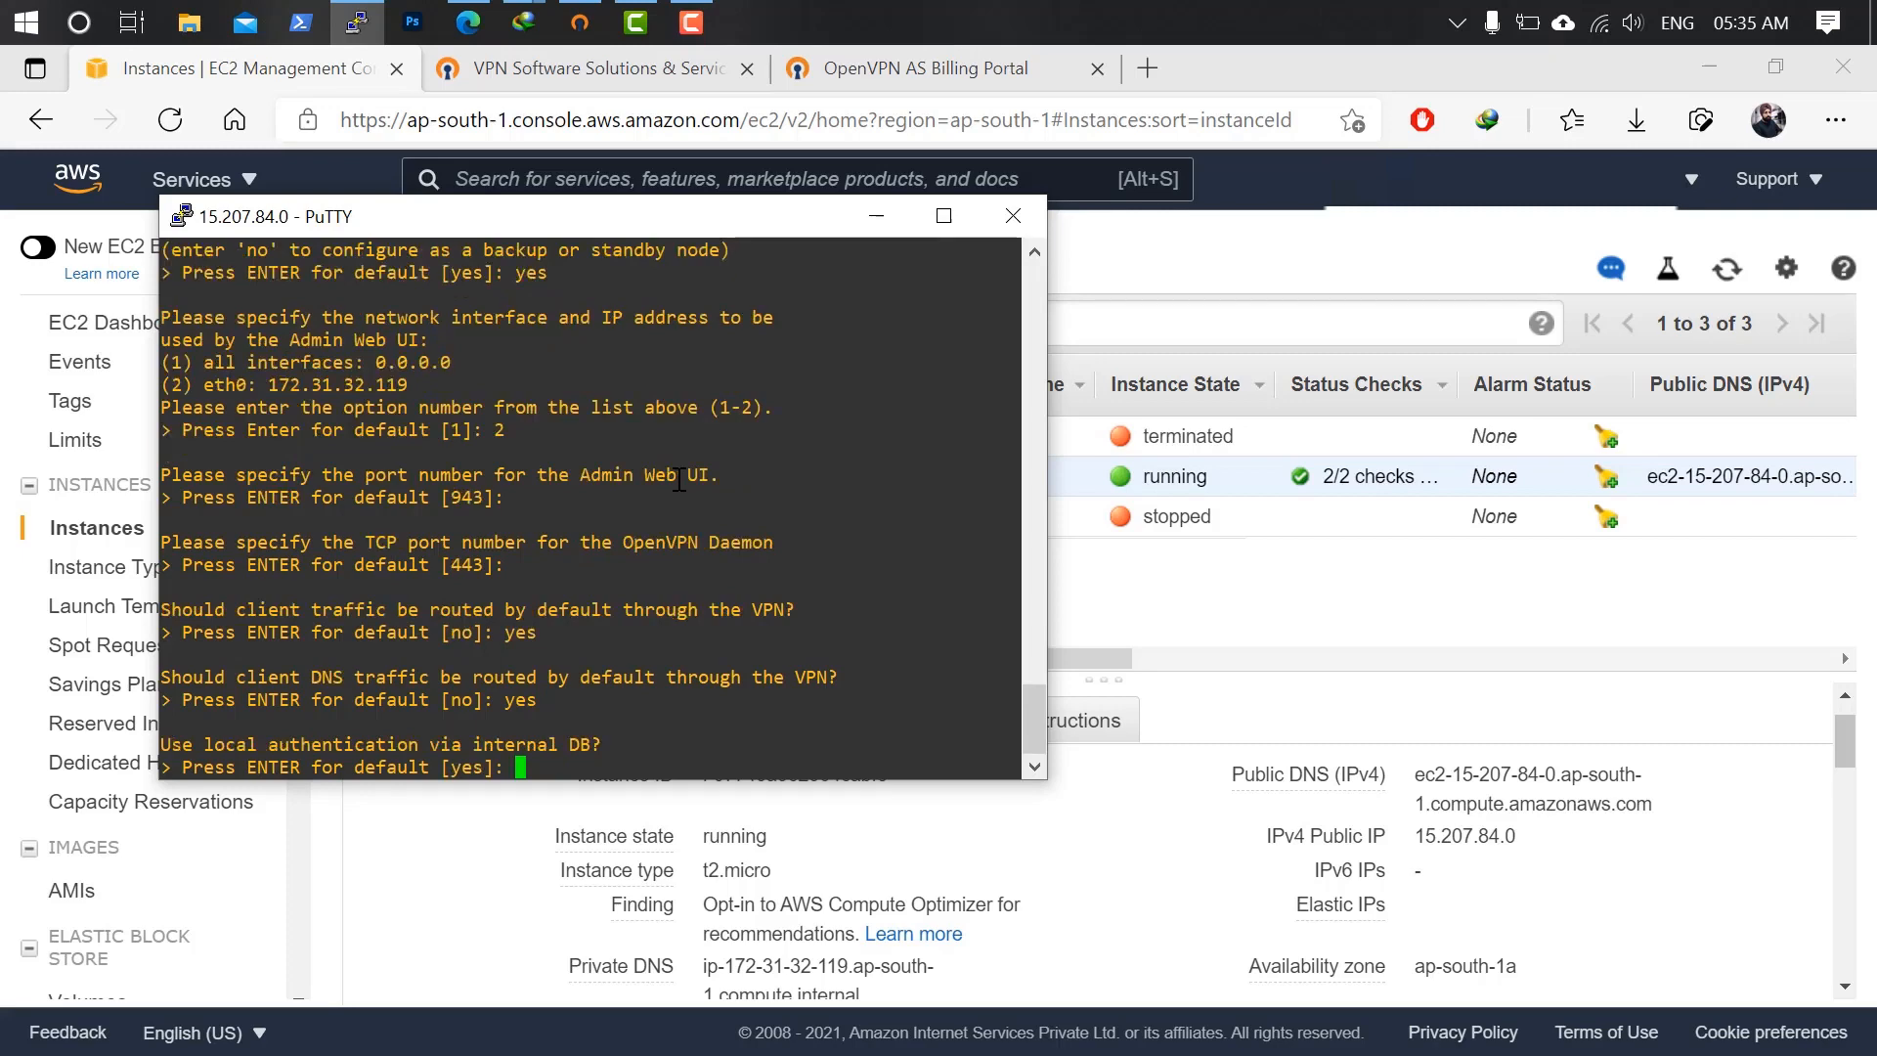
Keep internal DB authentication, private subnet access, and the openvpn admin user; skip the activation key.
key(Return)
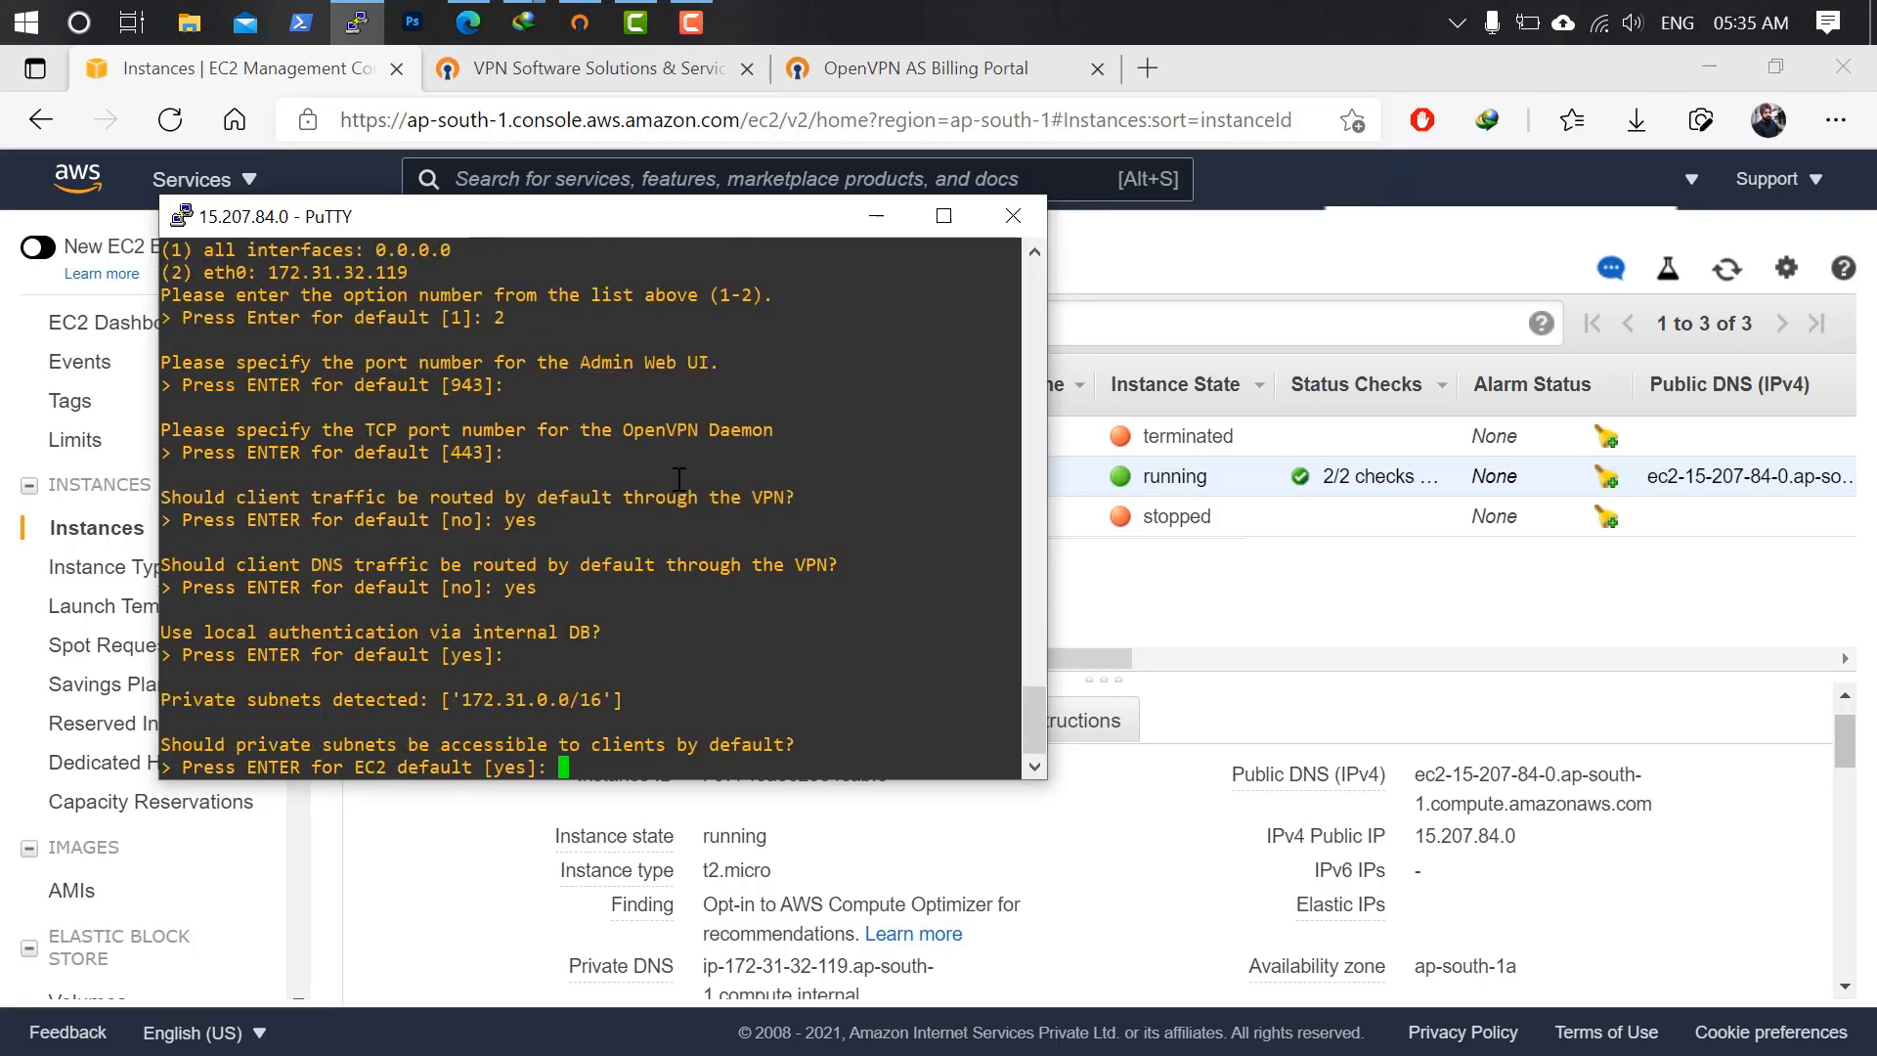
key(Return)
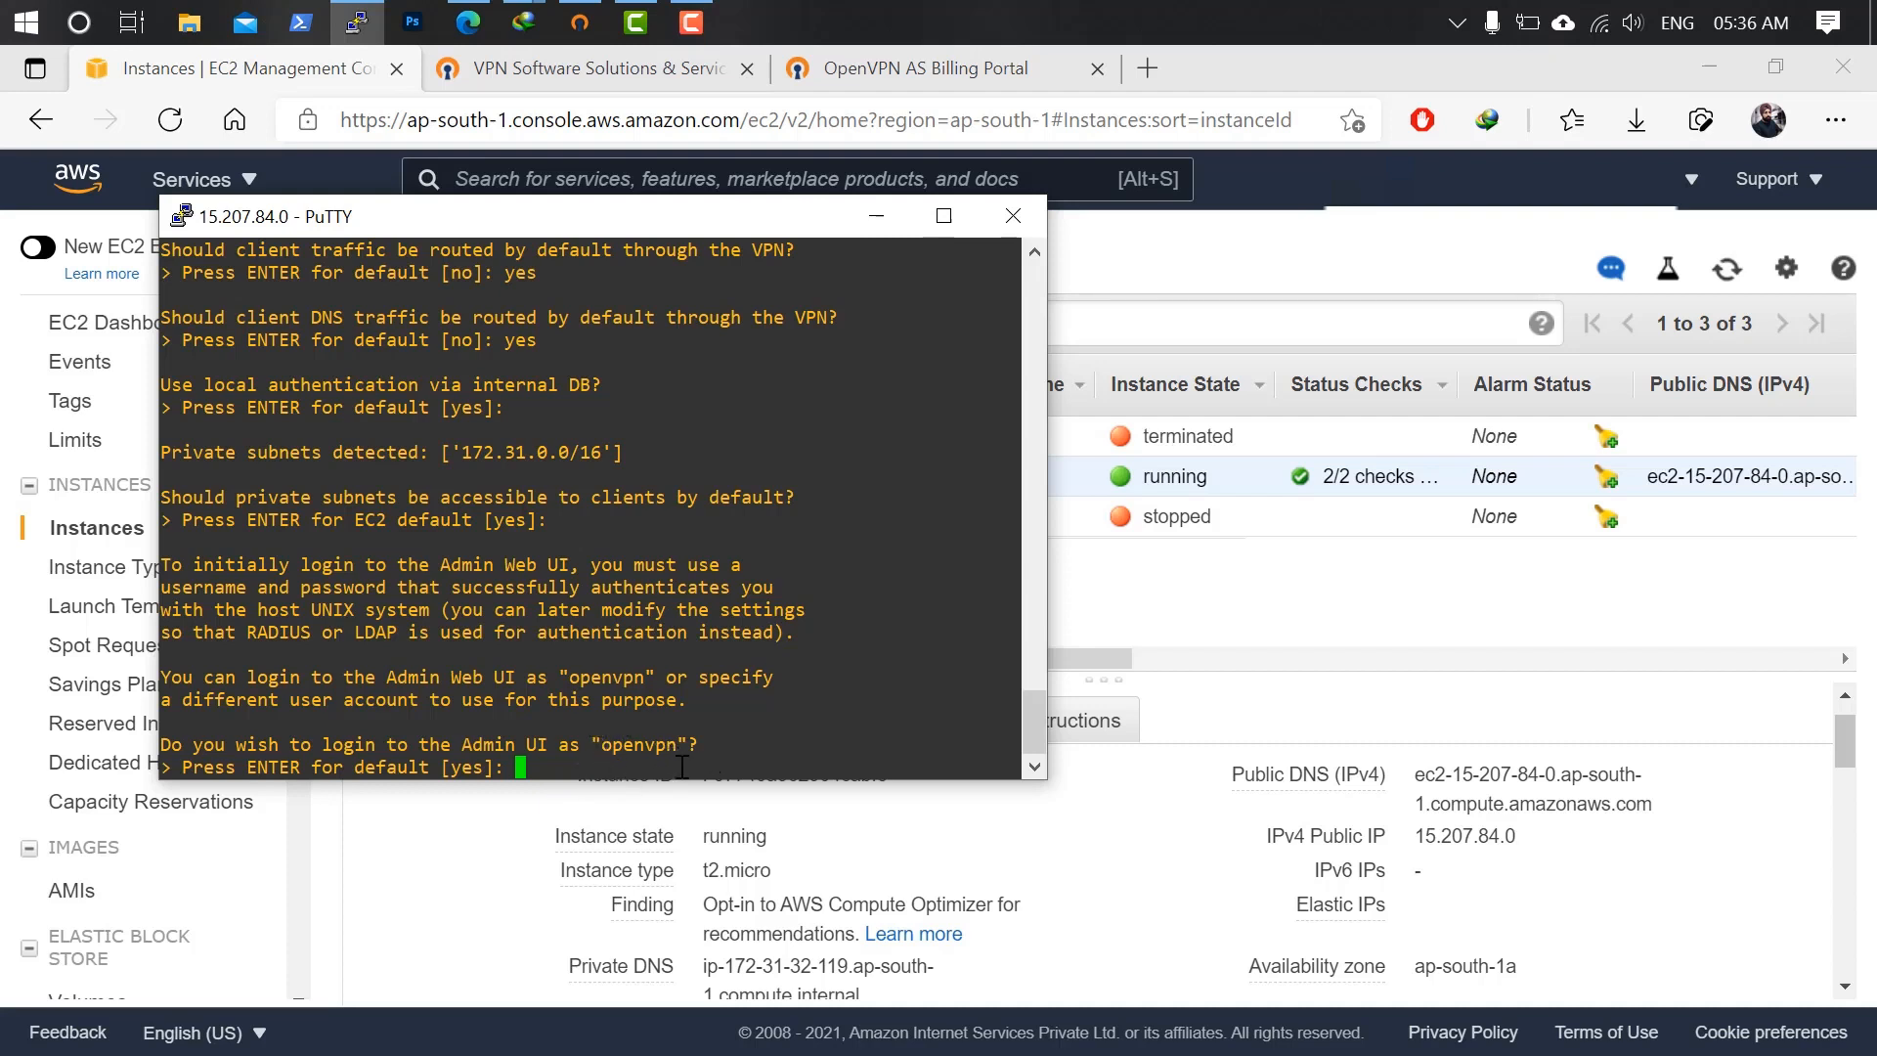
key(Return)
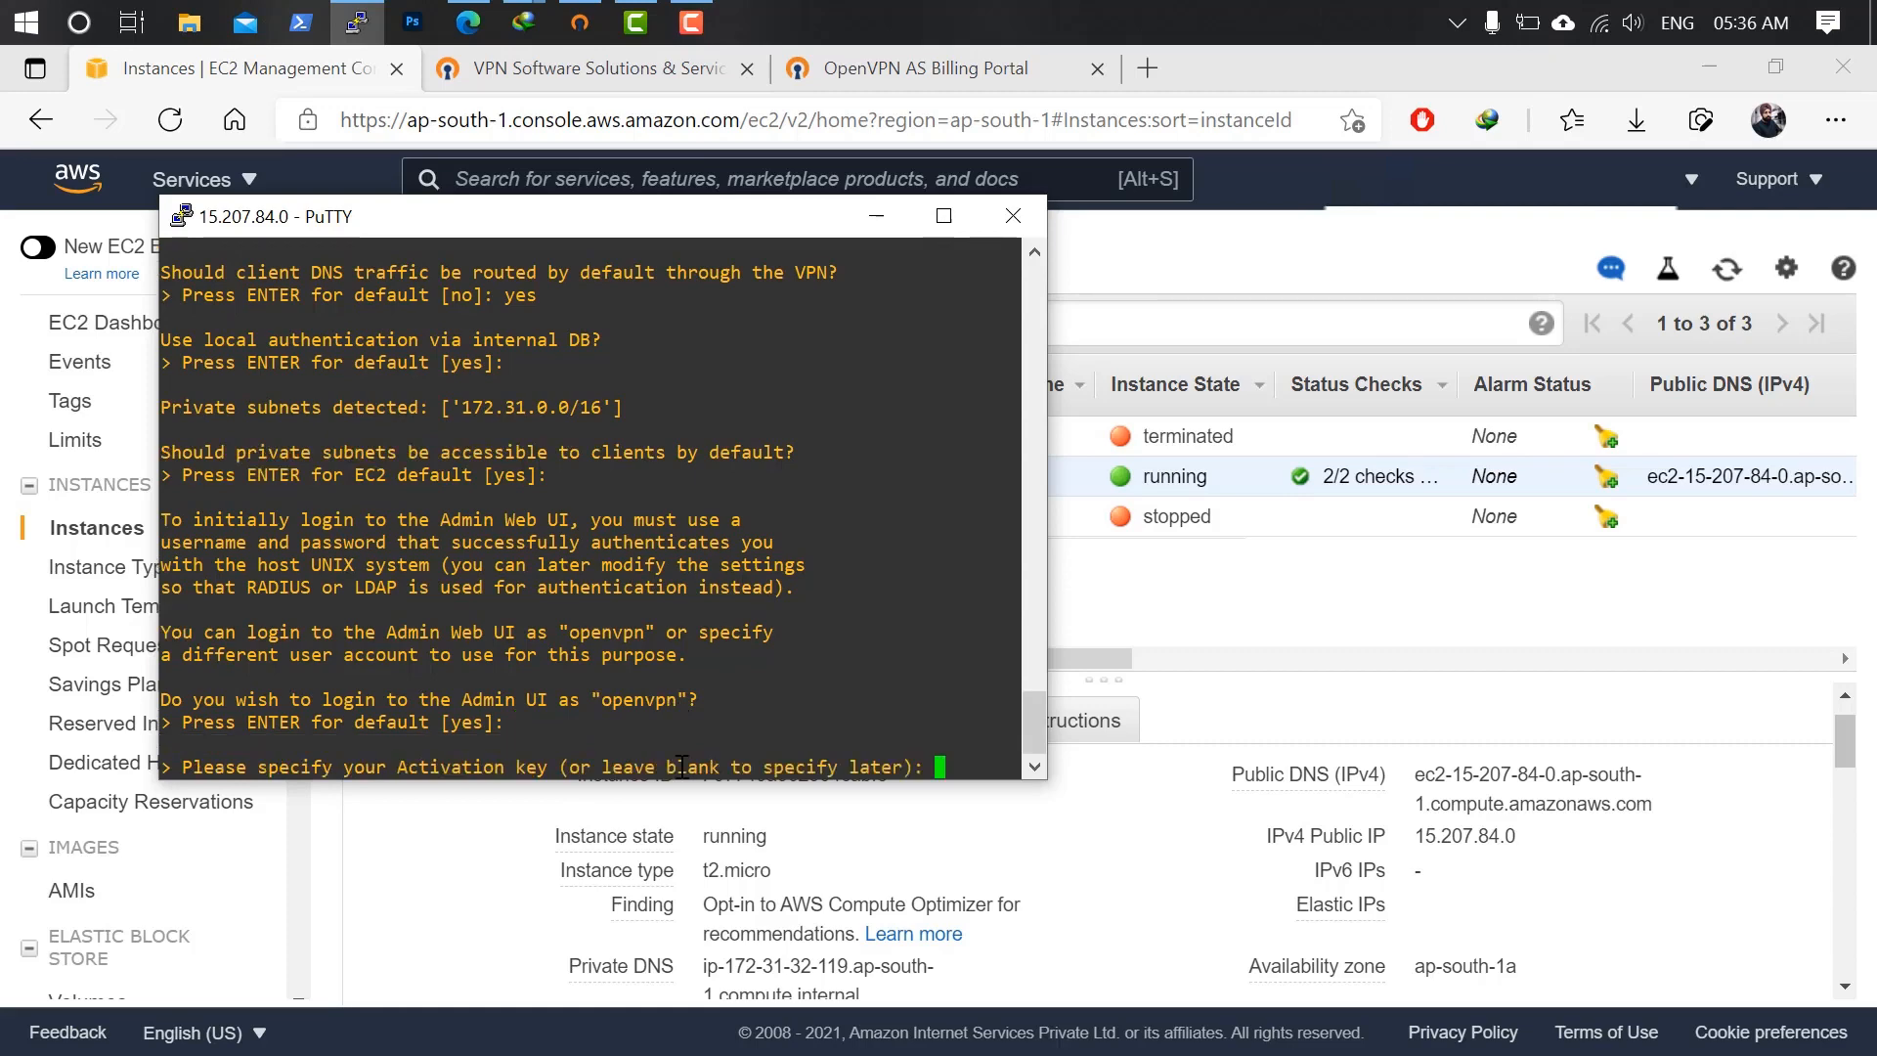
key(Return)
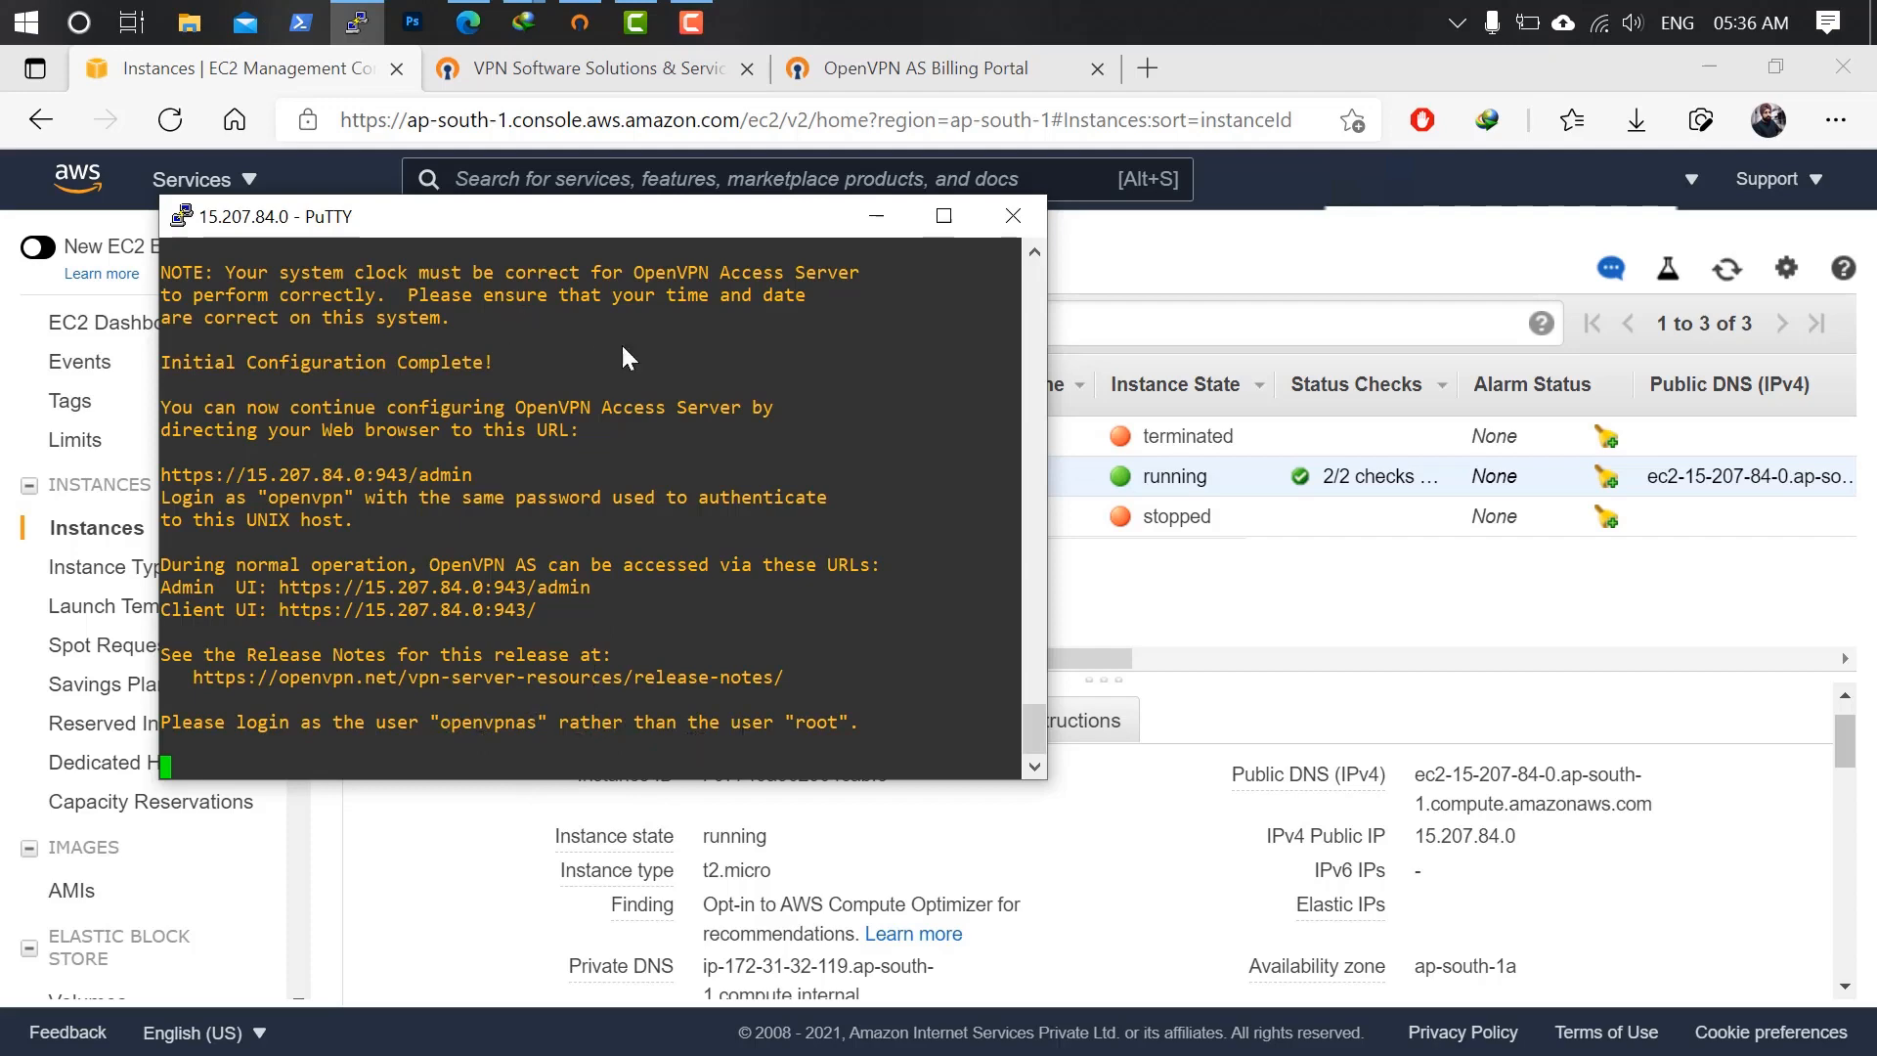
Load the saved OpenVPN-Server session in a fresh PuTTY window.
click(357, 22)
click(359, 25)
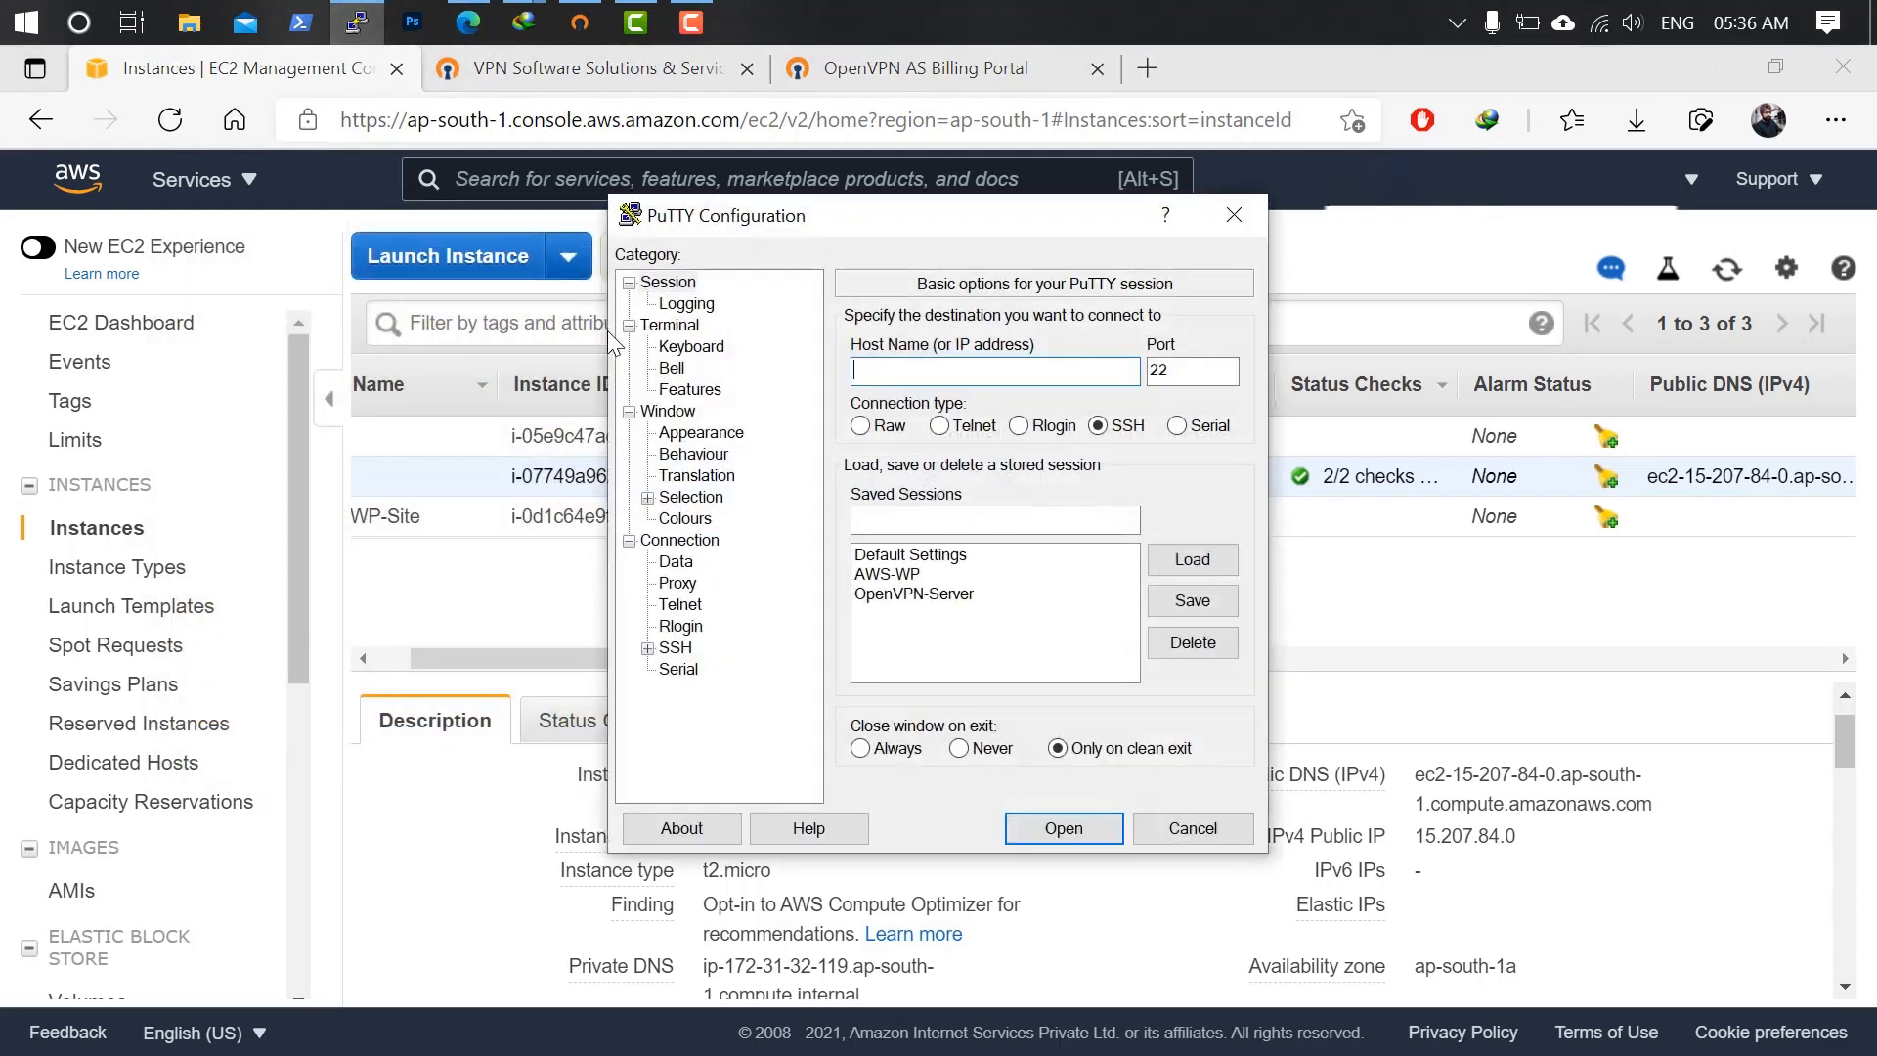
click(944, 593)
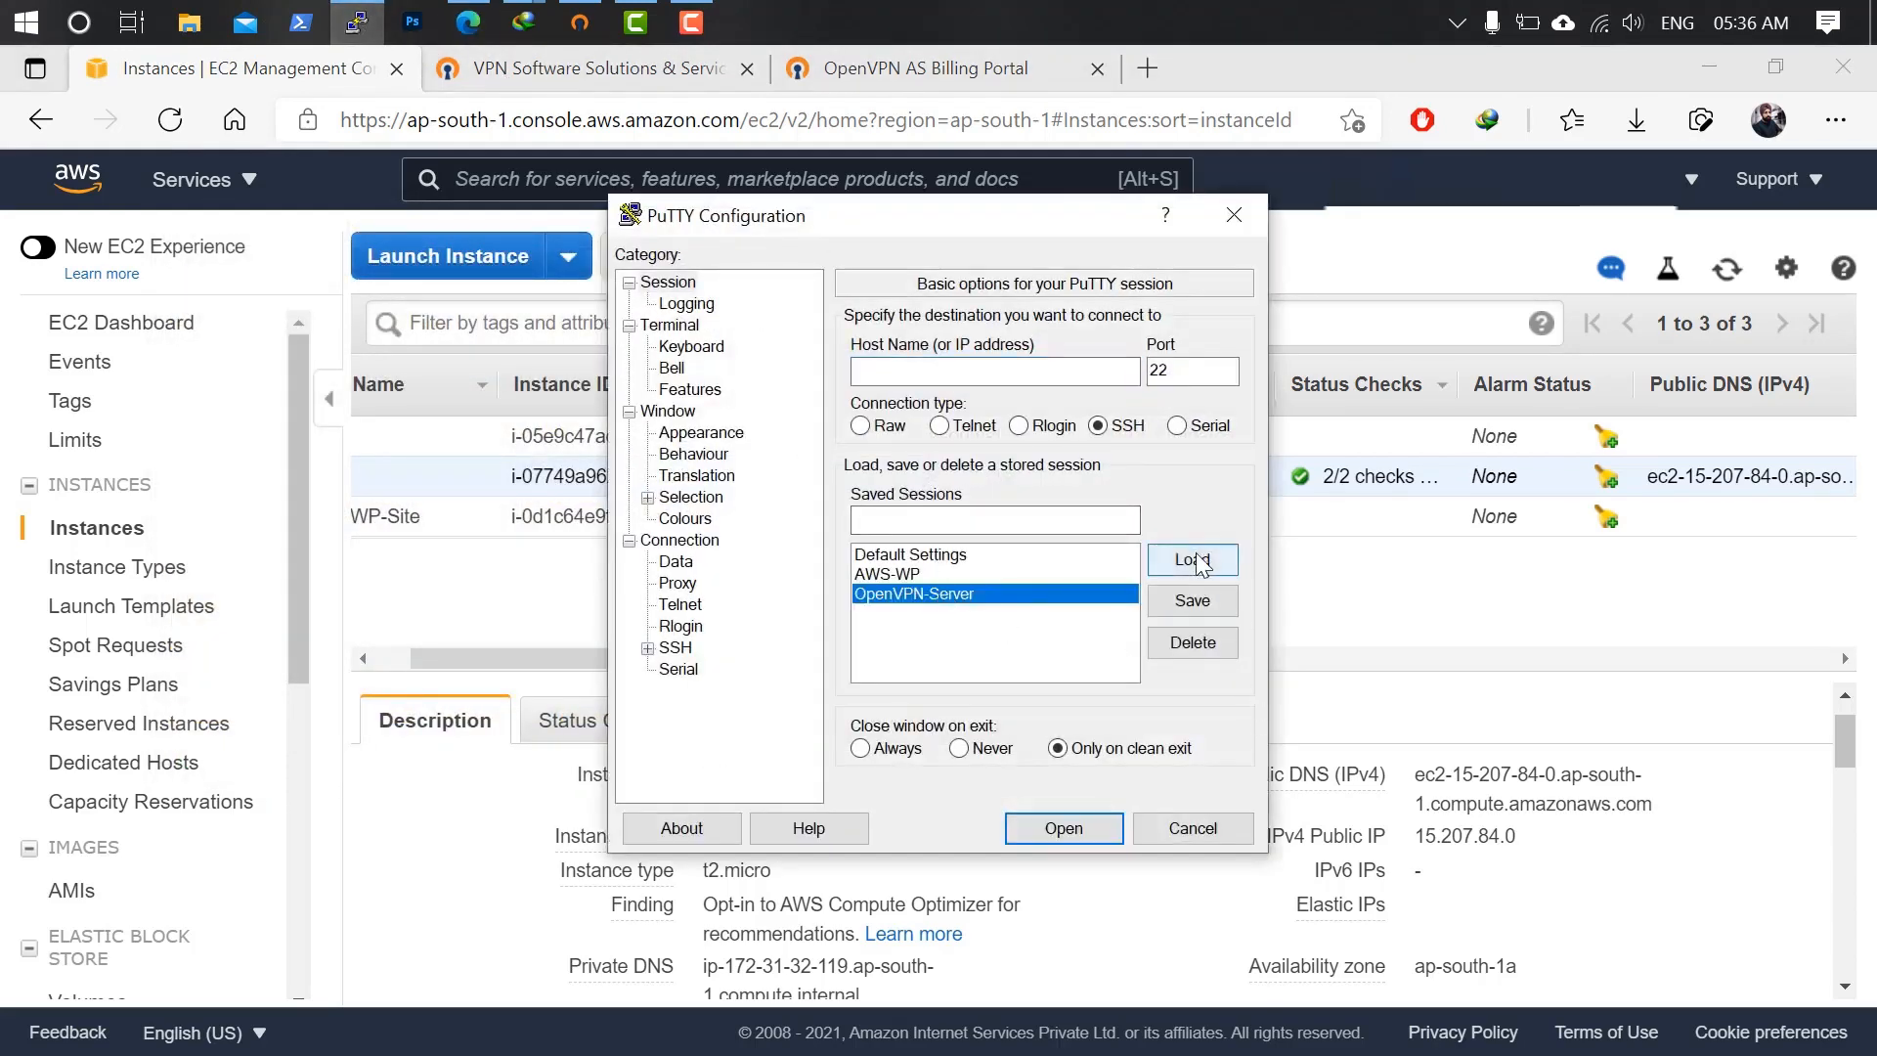
click(1200, 562)
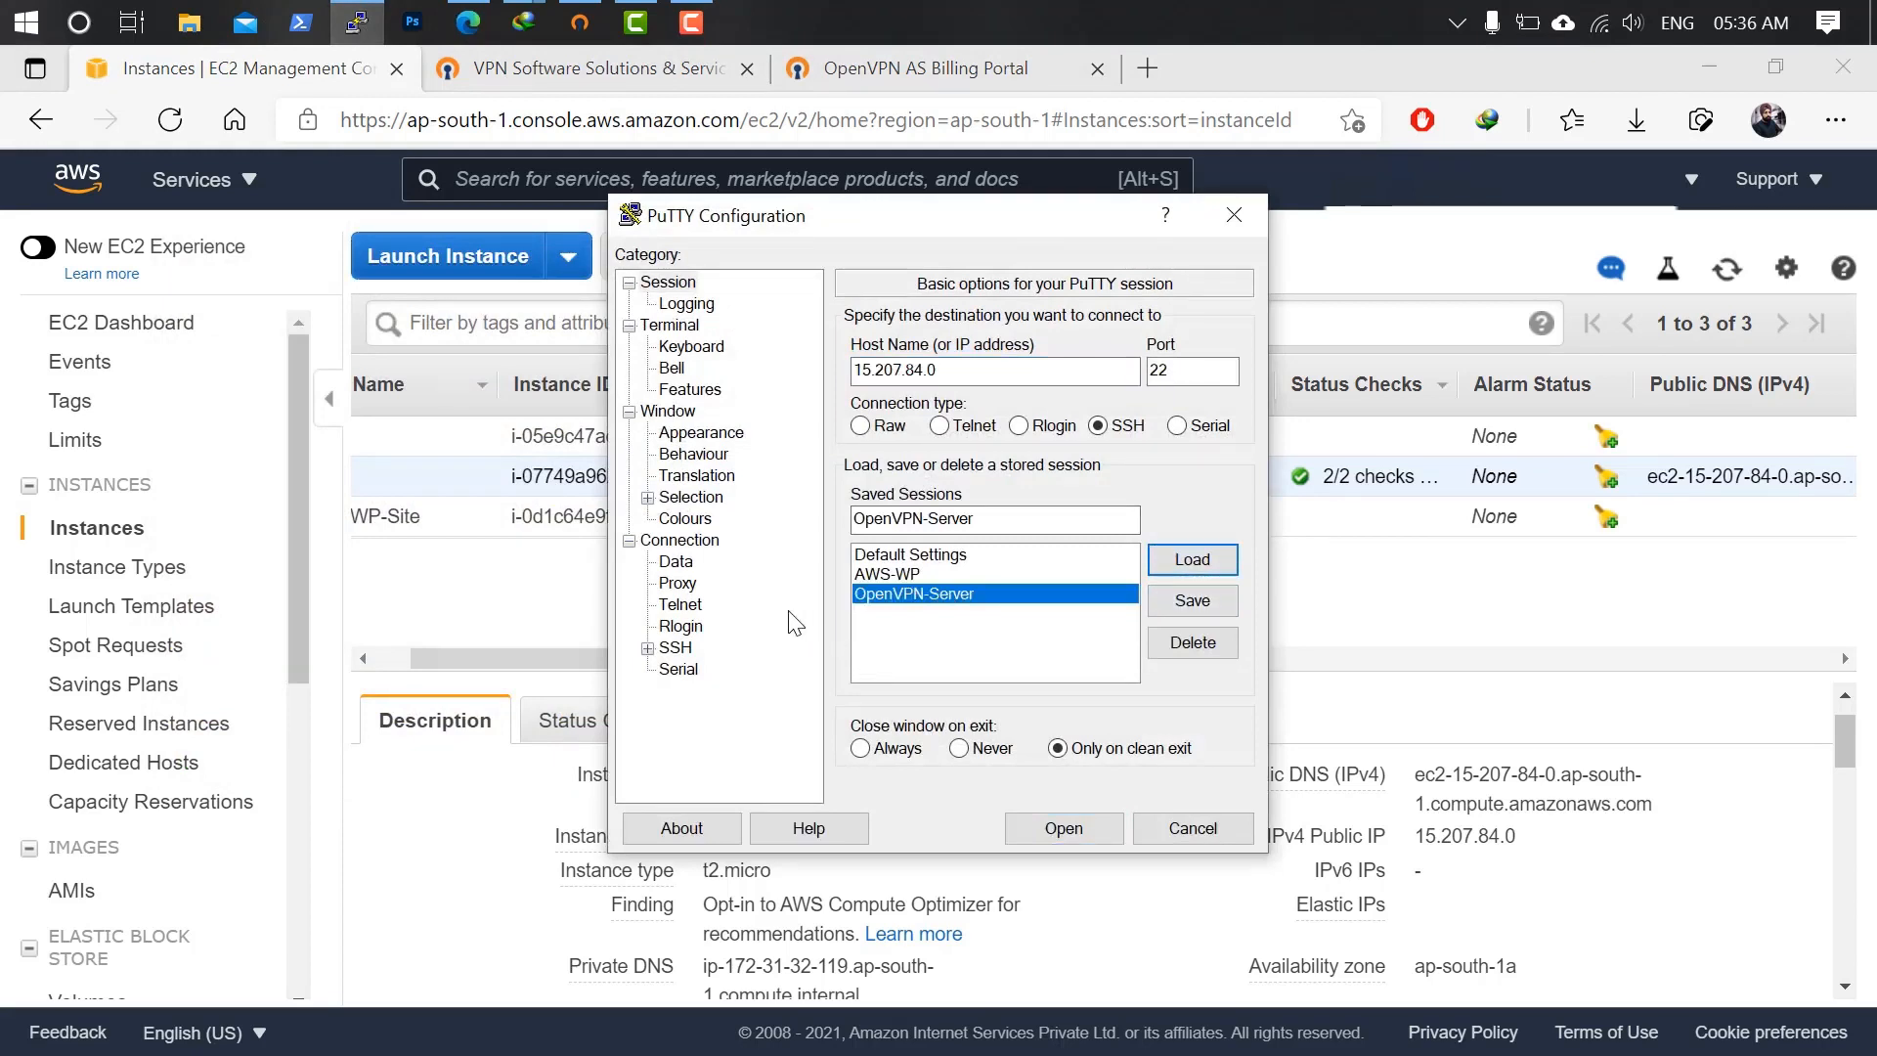
Change the auto-login username from root to openvpnas and save the session.
click(684, 562)
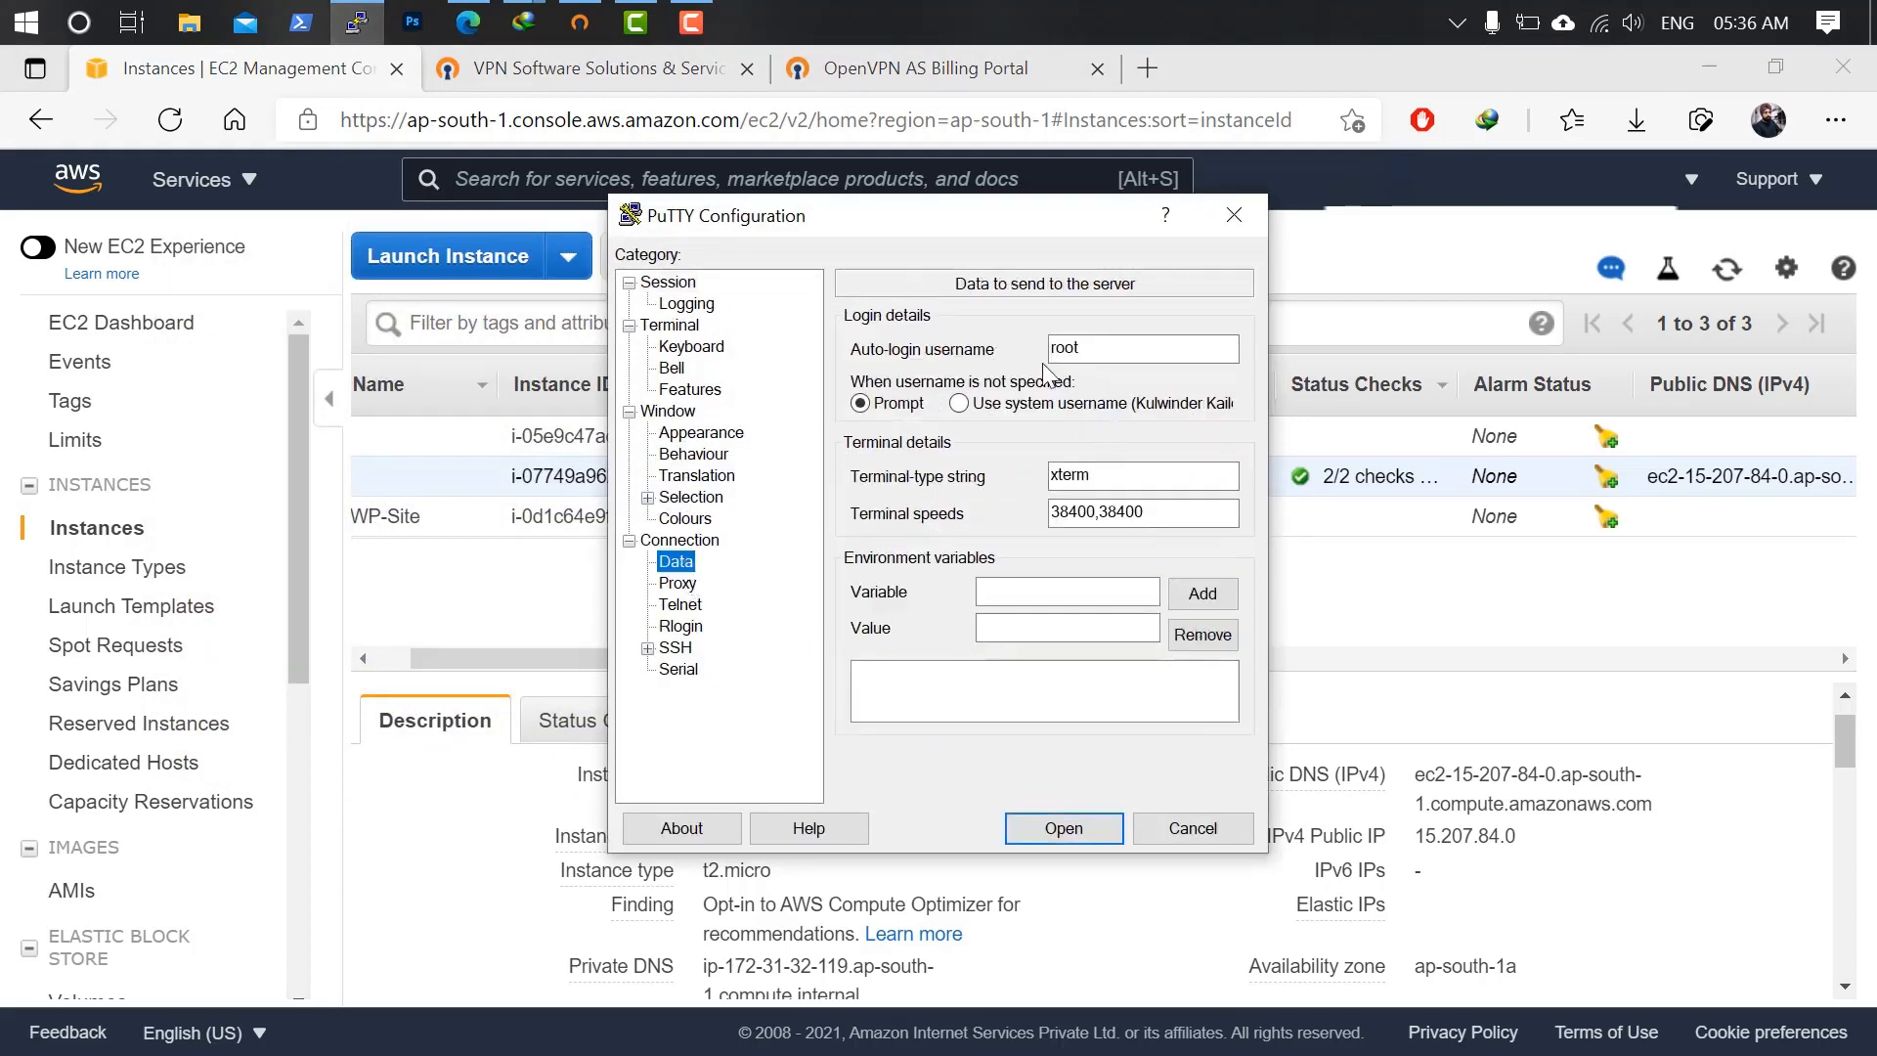
drag(1217, 349, 924, 354)
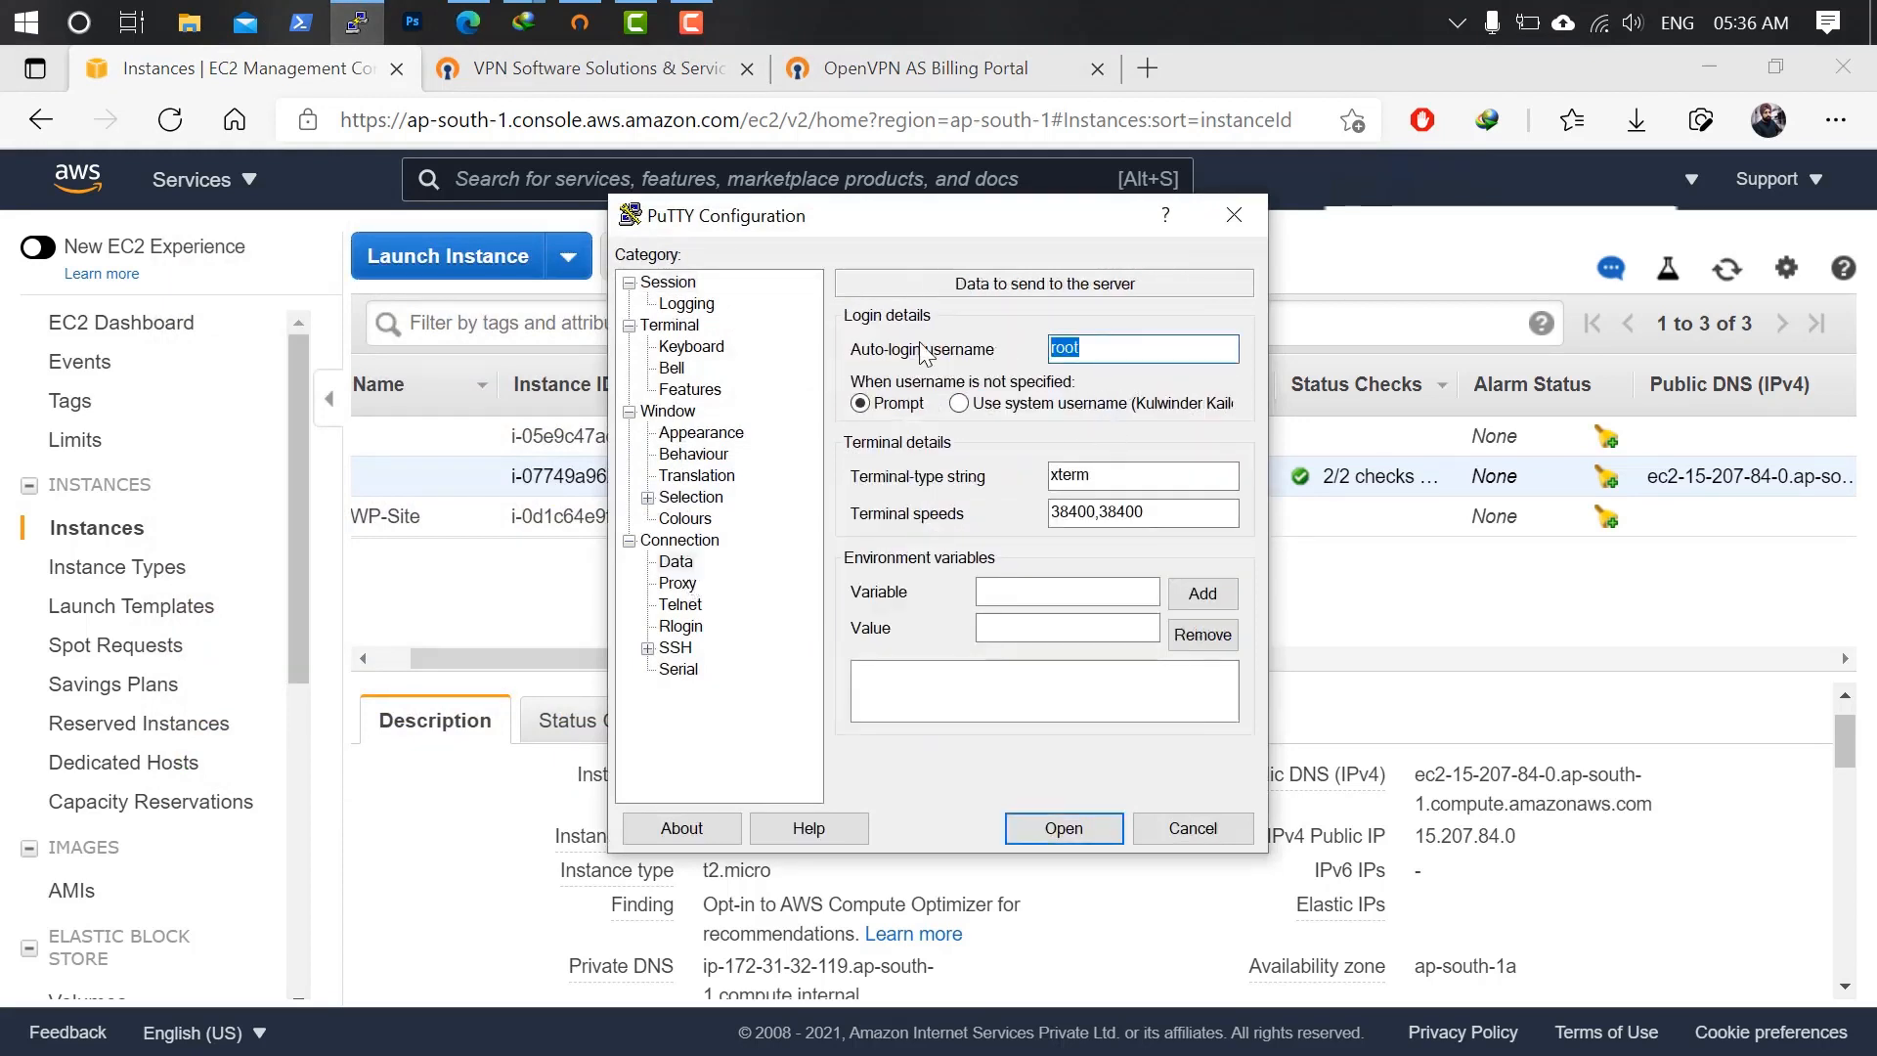
text(openvpnas)
click(682, 283)
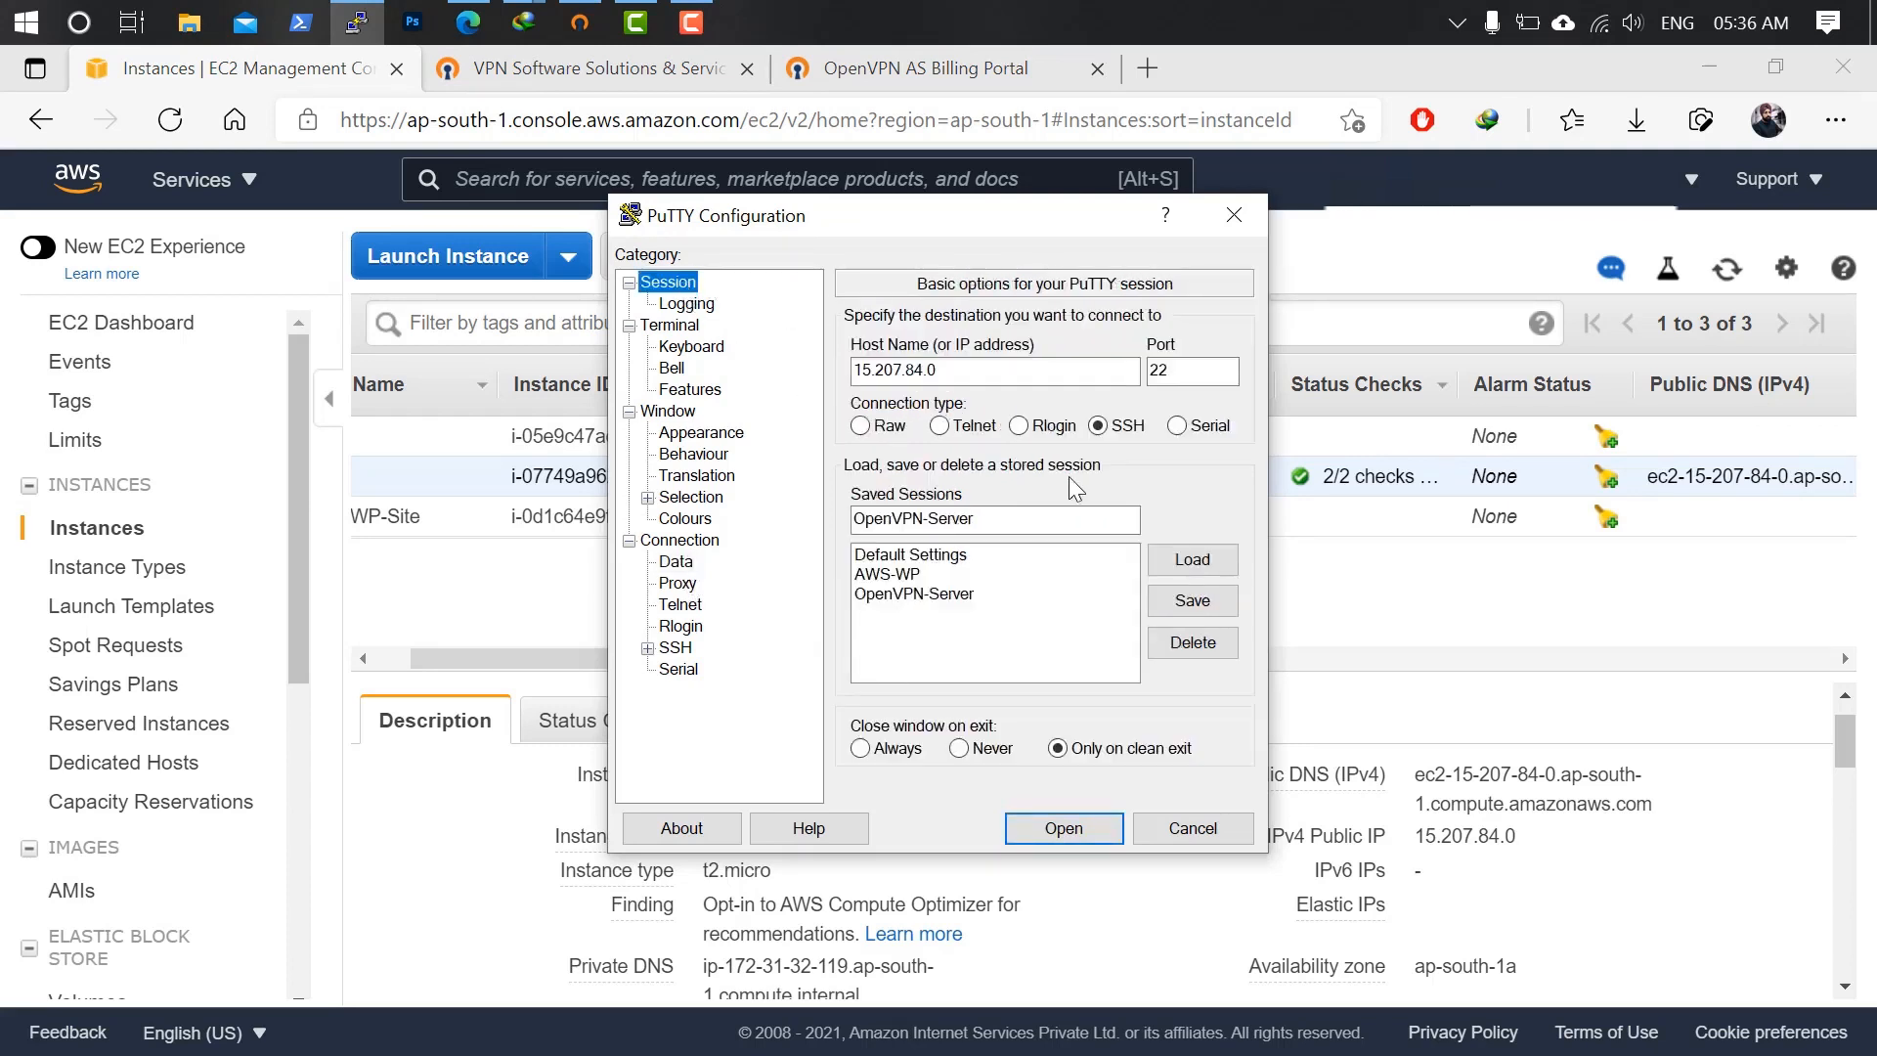
click(1202, 608)
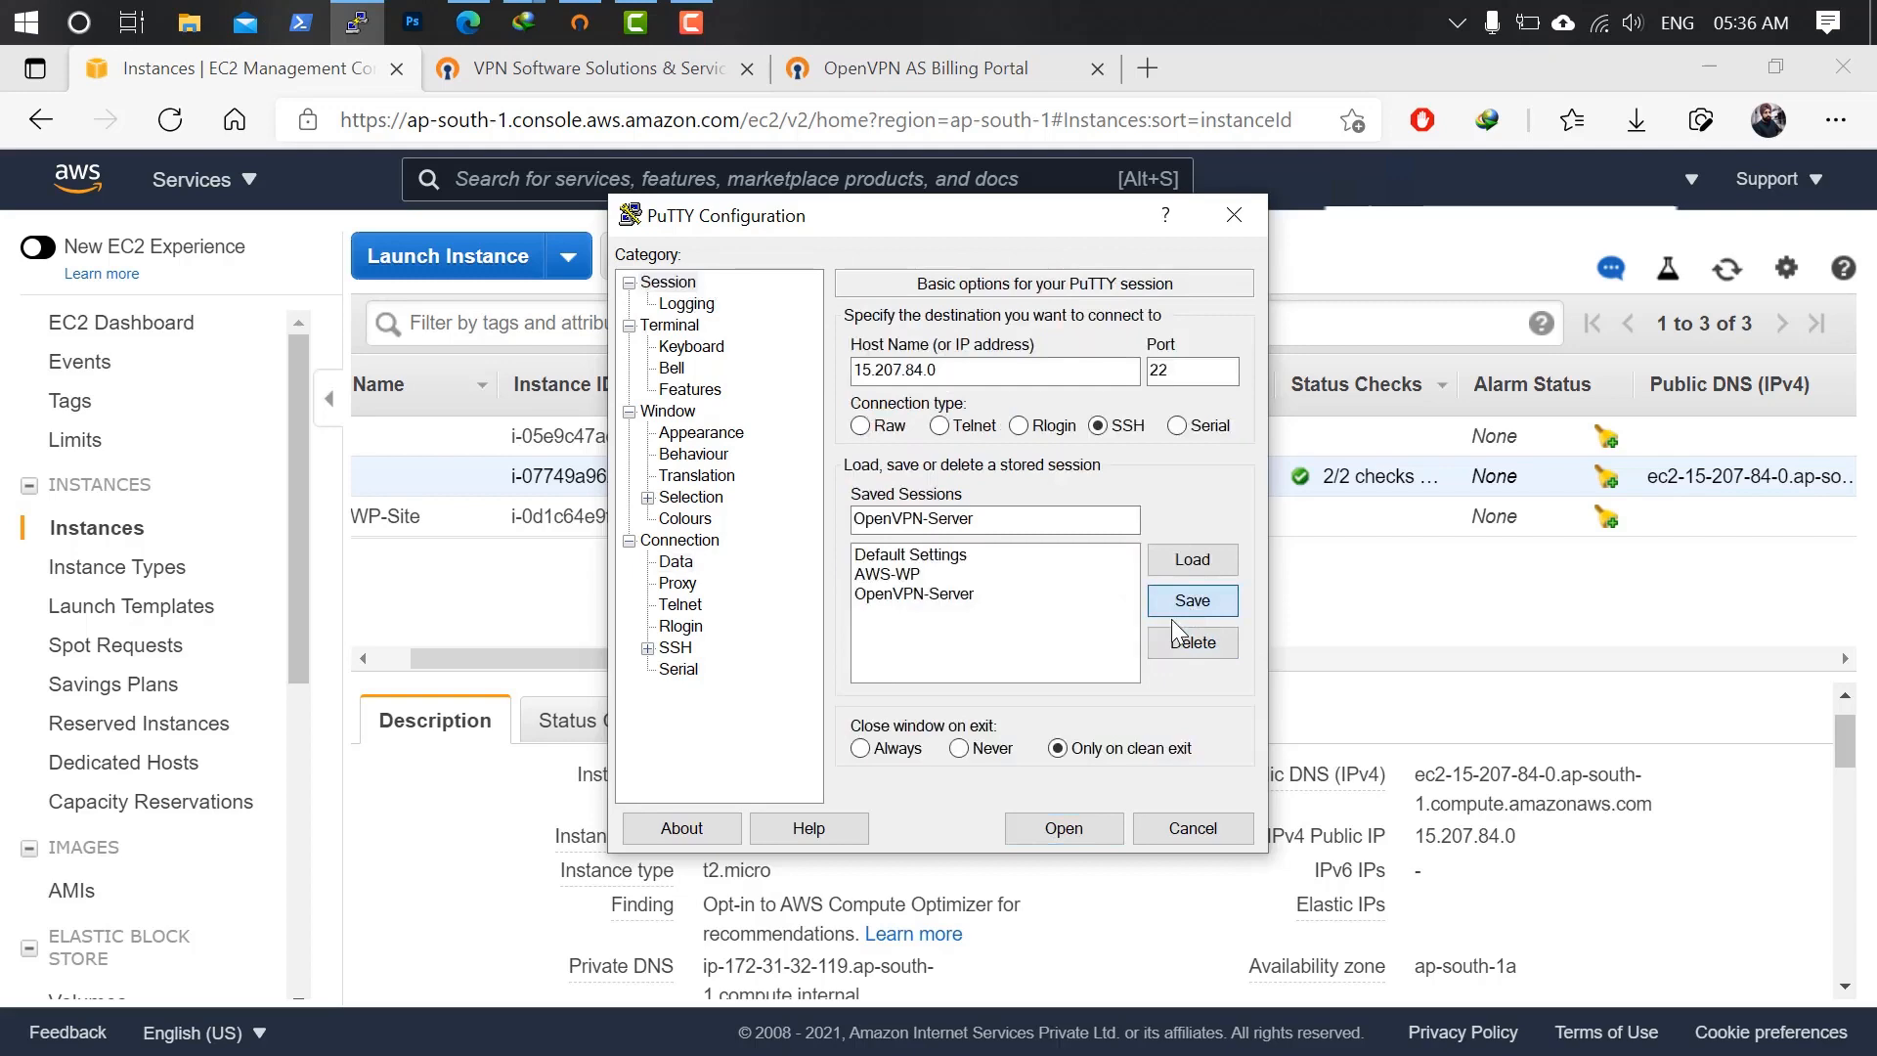
Connect with the updated session, run 'sudo -', and close the terminal.
click(1061, 824)
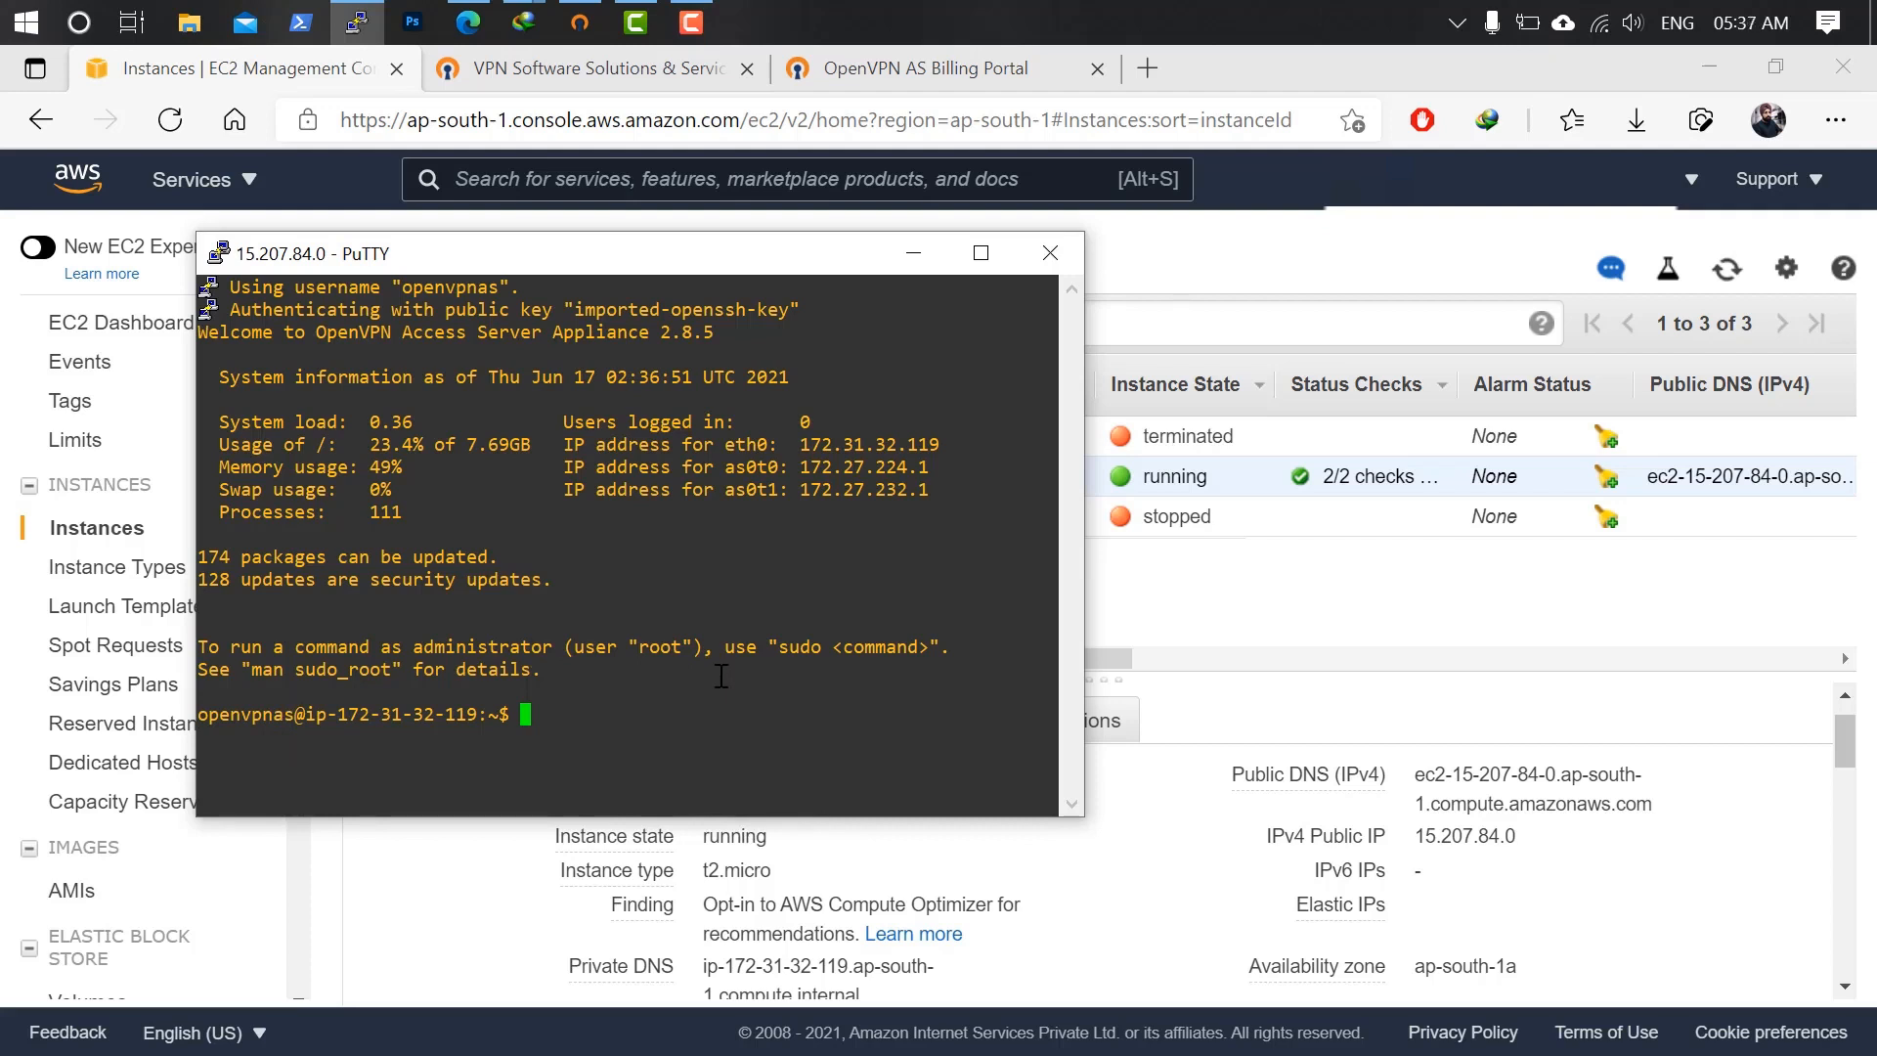
text(sudo -)
key(Return)
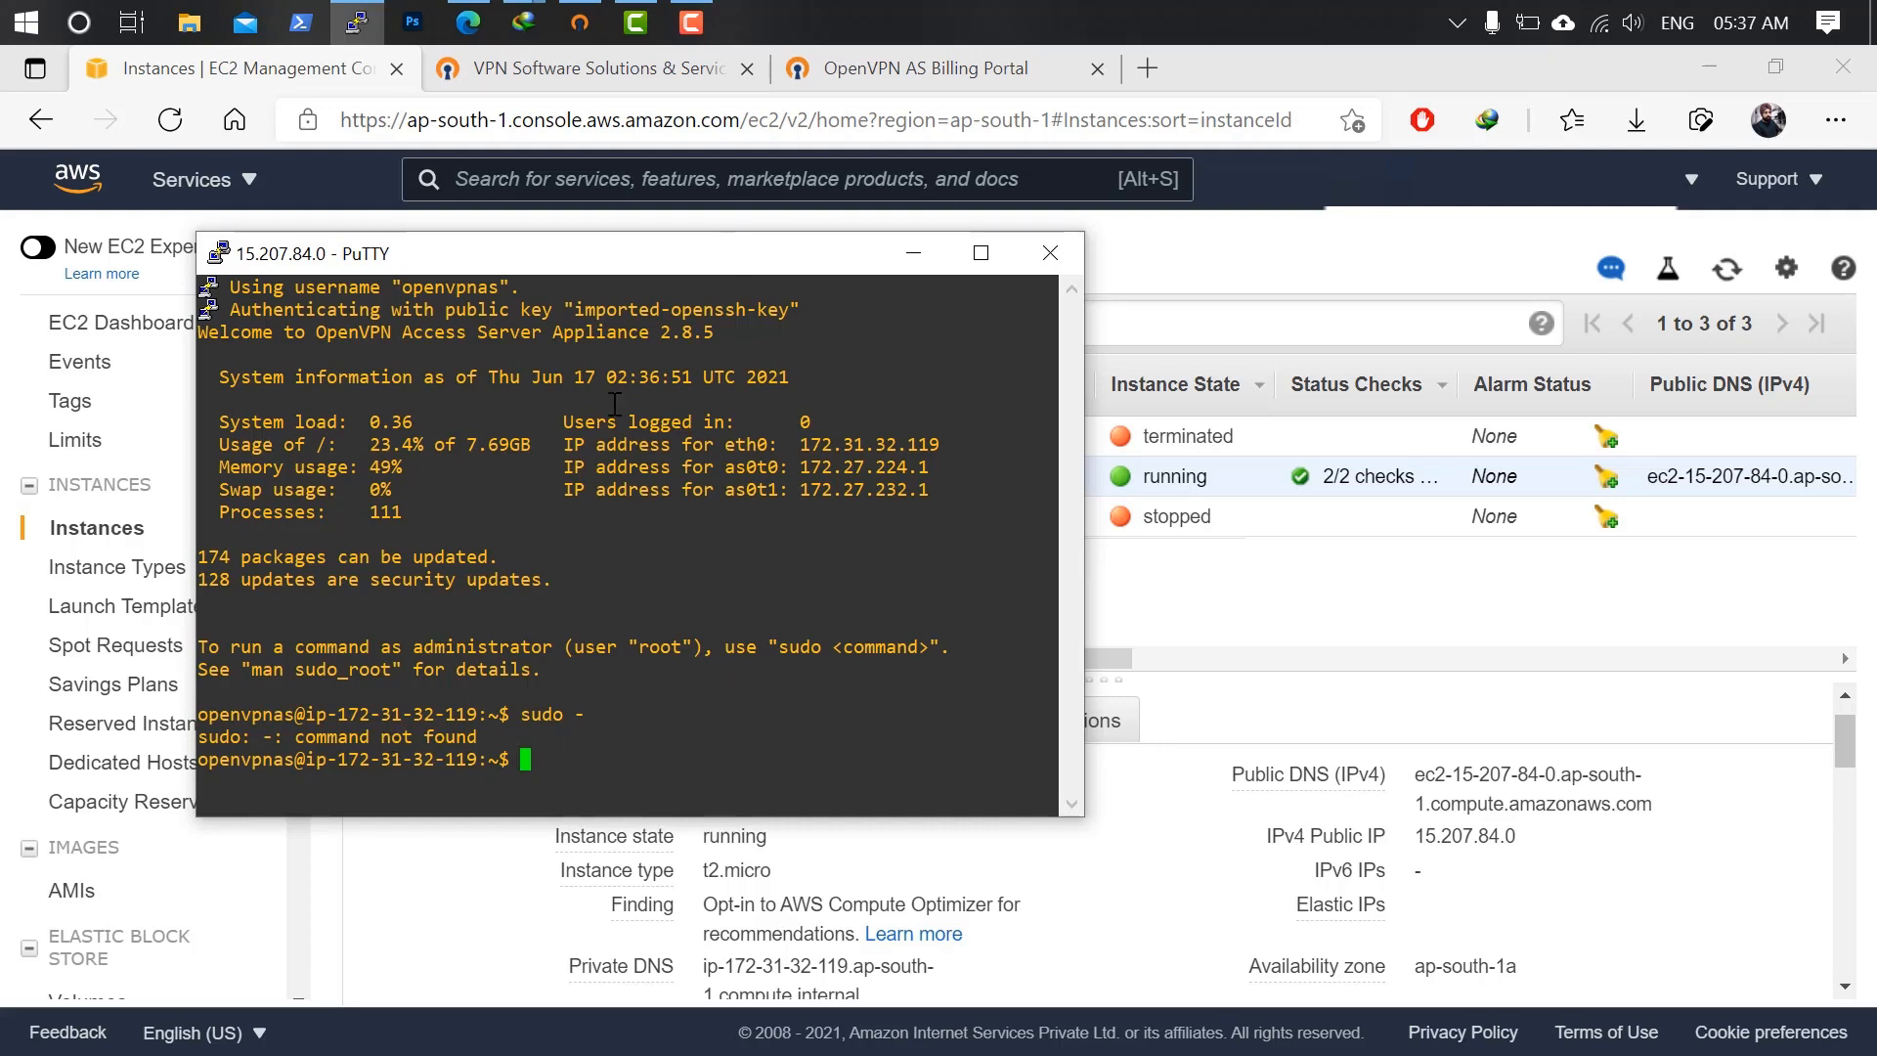
click(1049, 253)
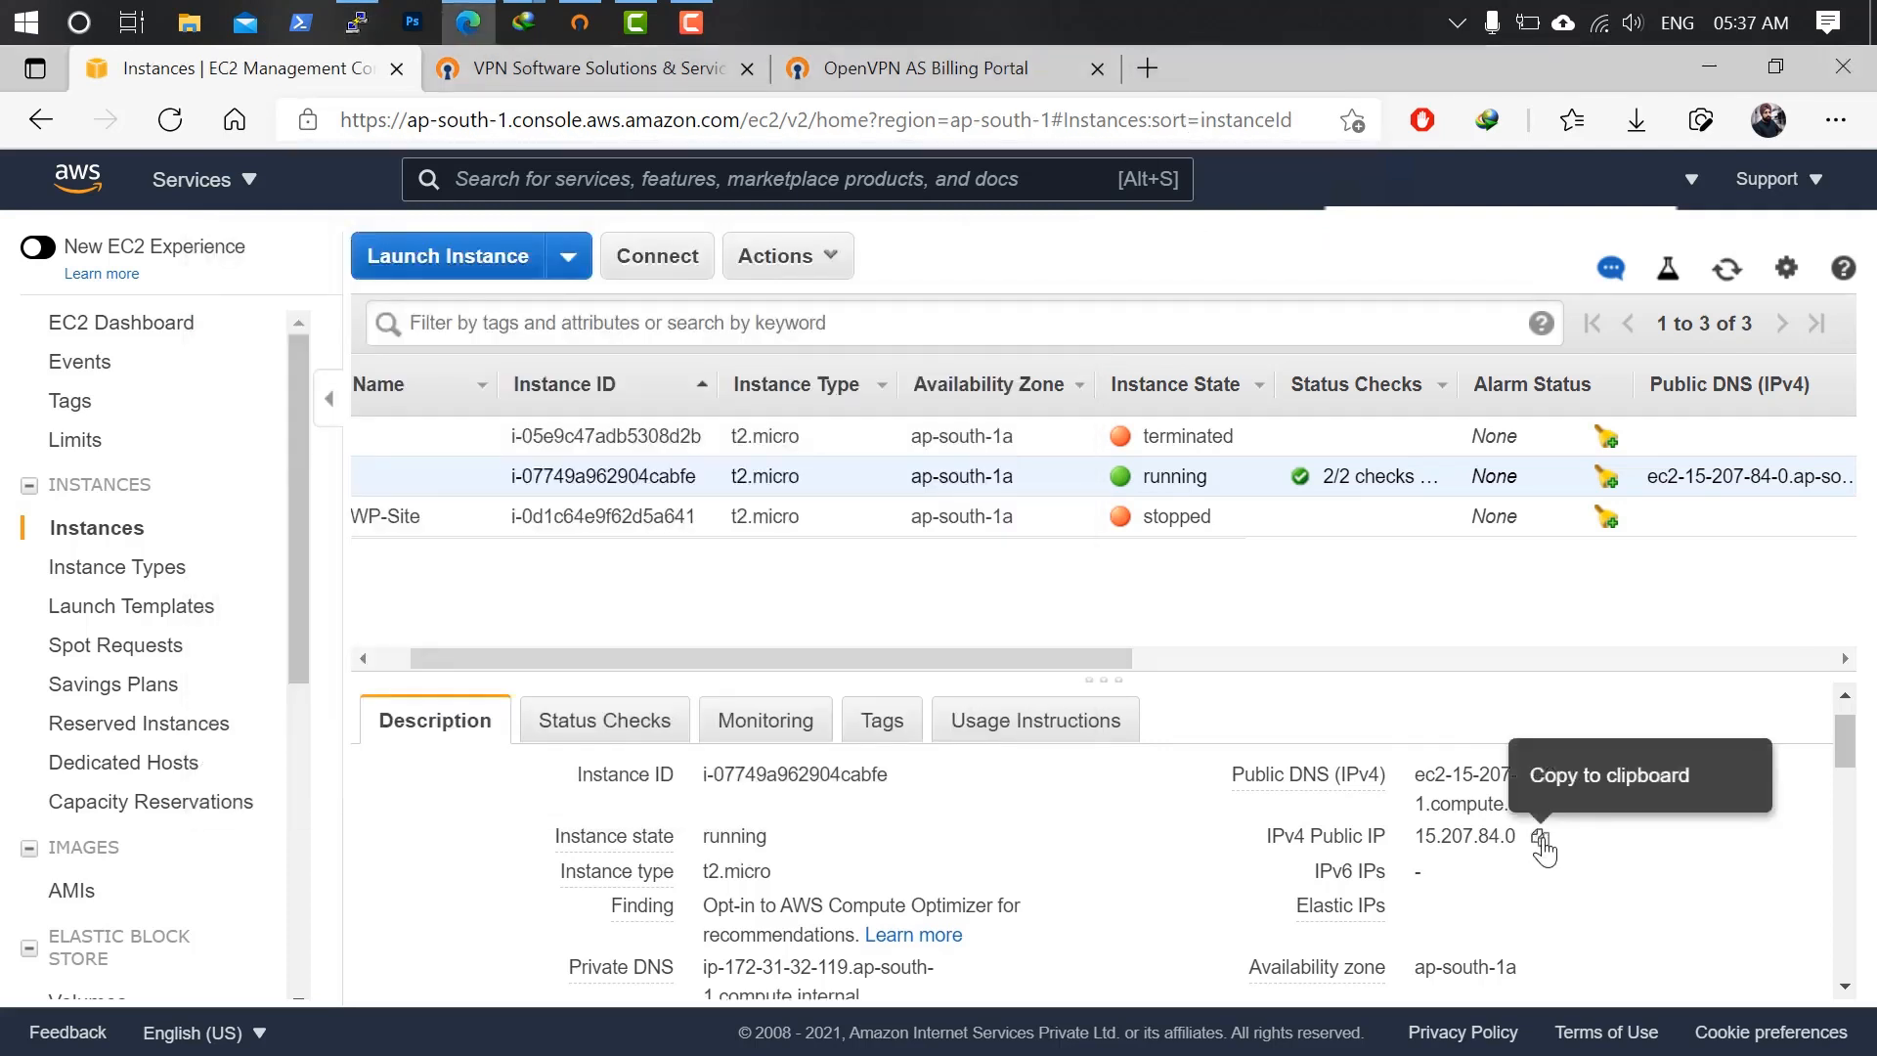
Copy the instance's public IP and open it in a new Edge tab.
click(1539, 836)
click(1146, 68)
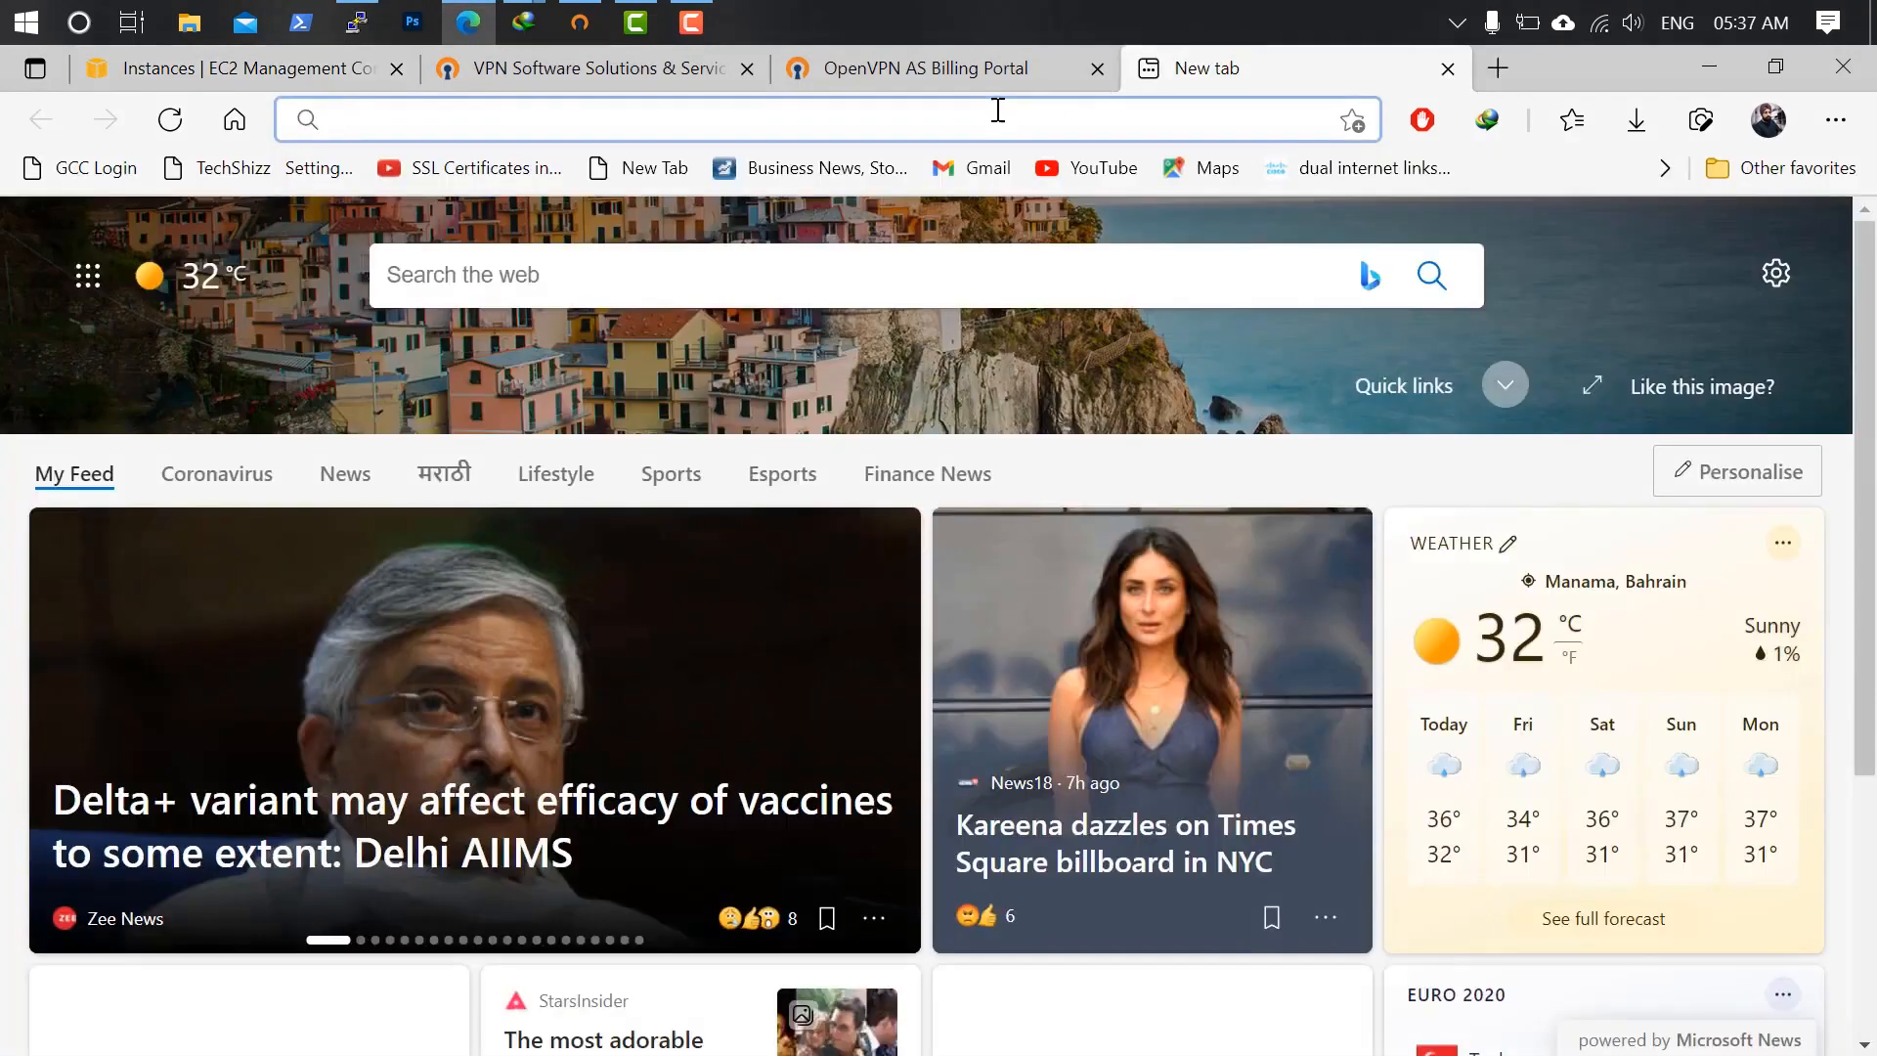
right_click(997, 111)
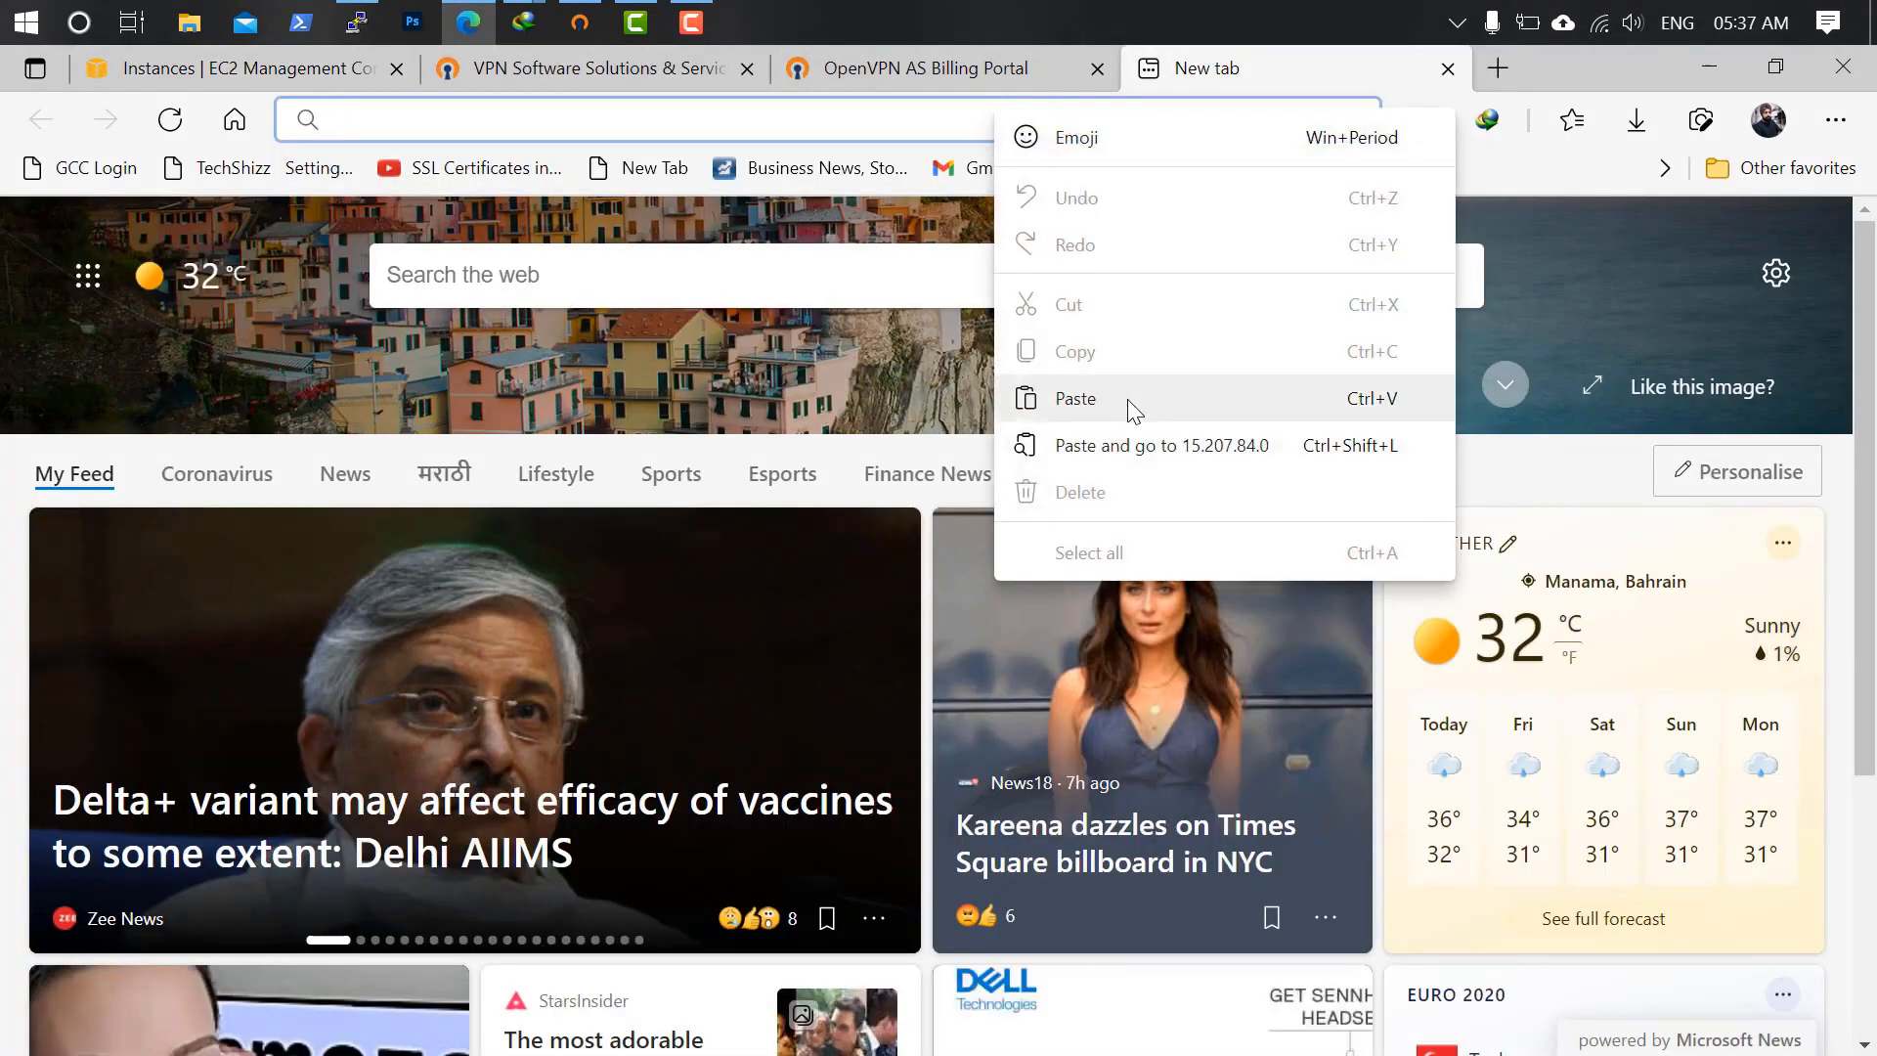
click(1124, 401)
click(516, 197)
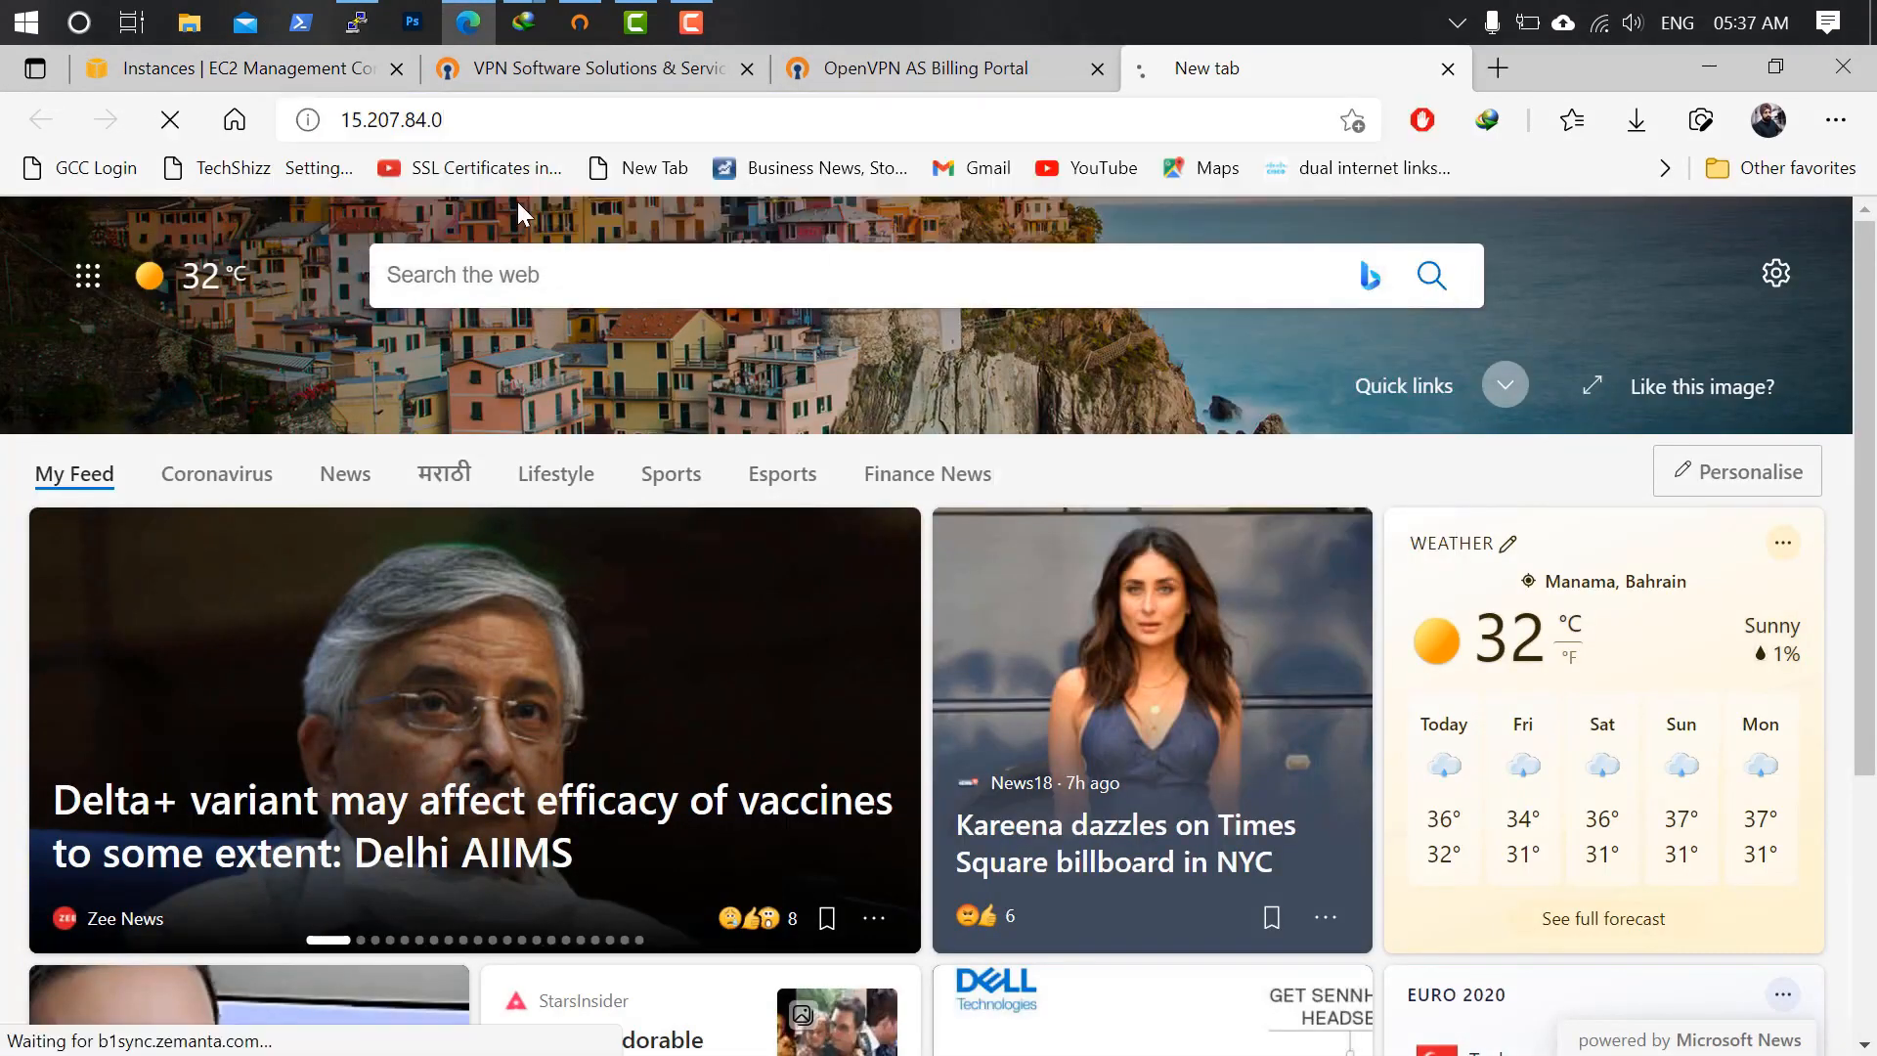
click(557, 119)
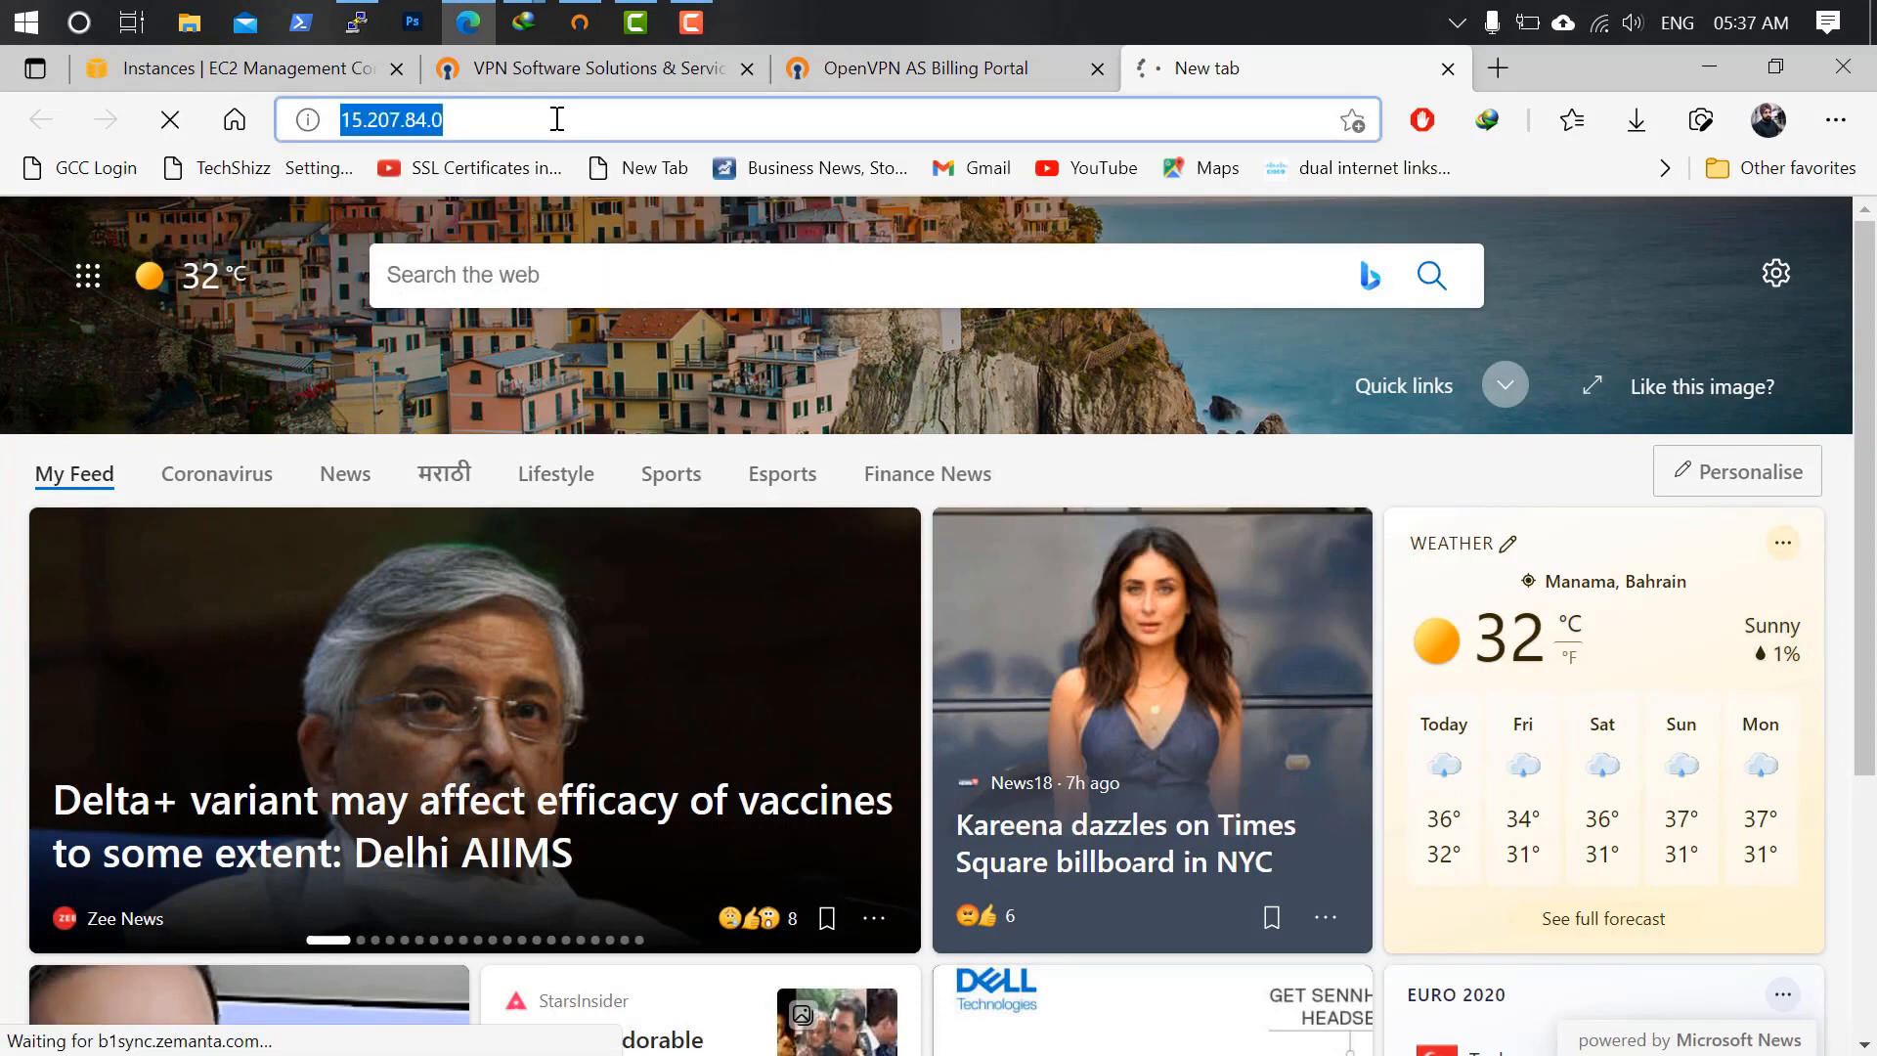
key(Home)
text(http)
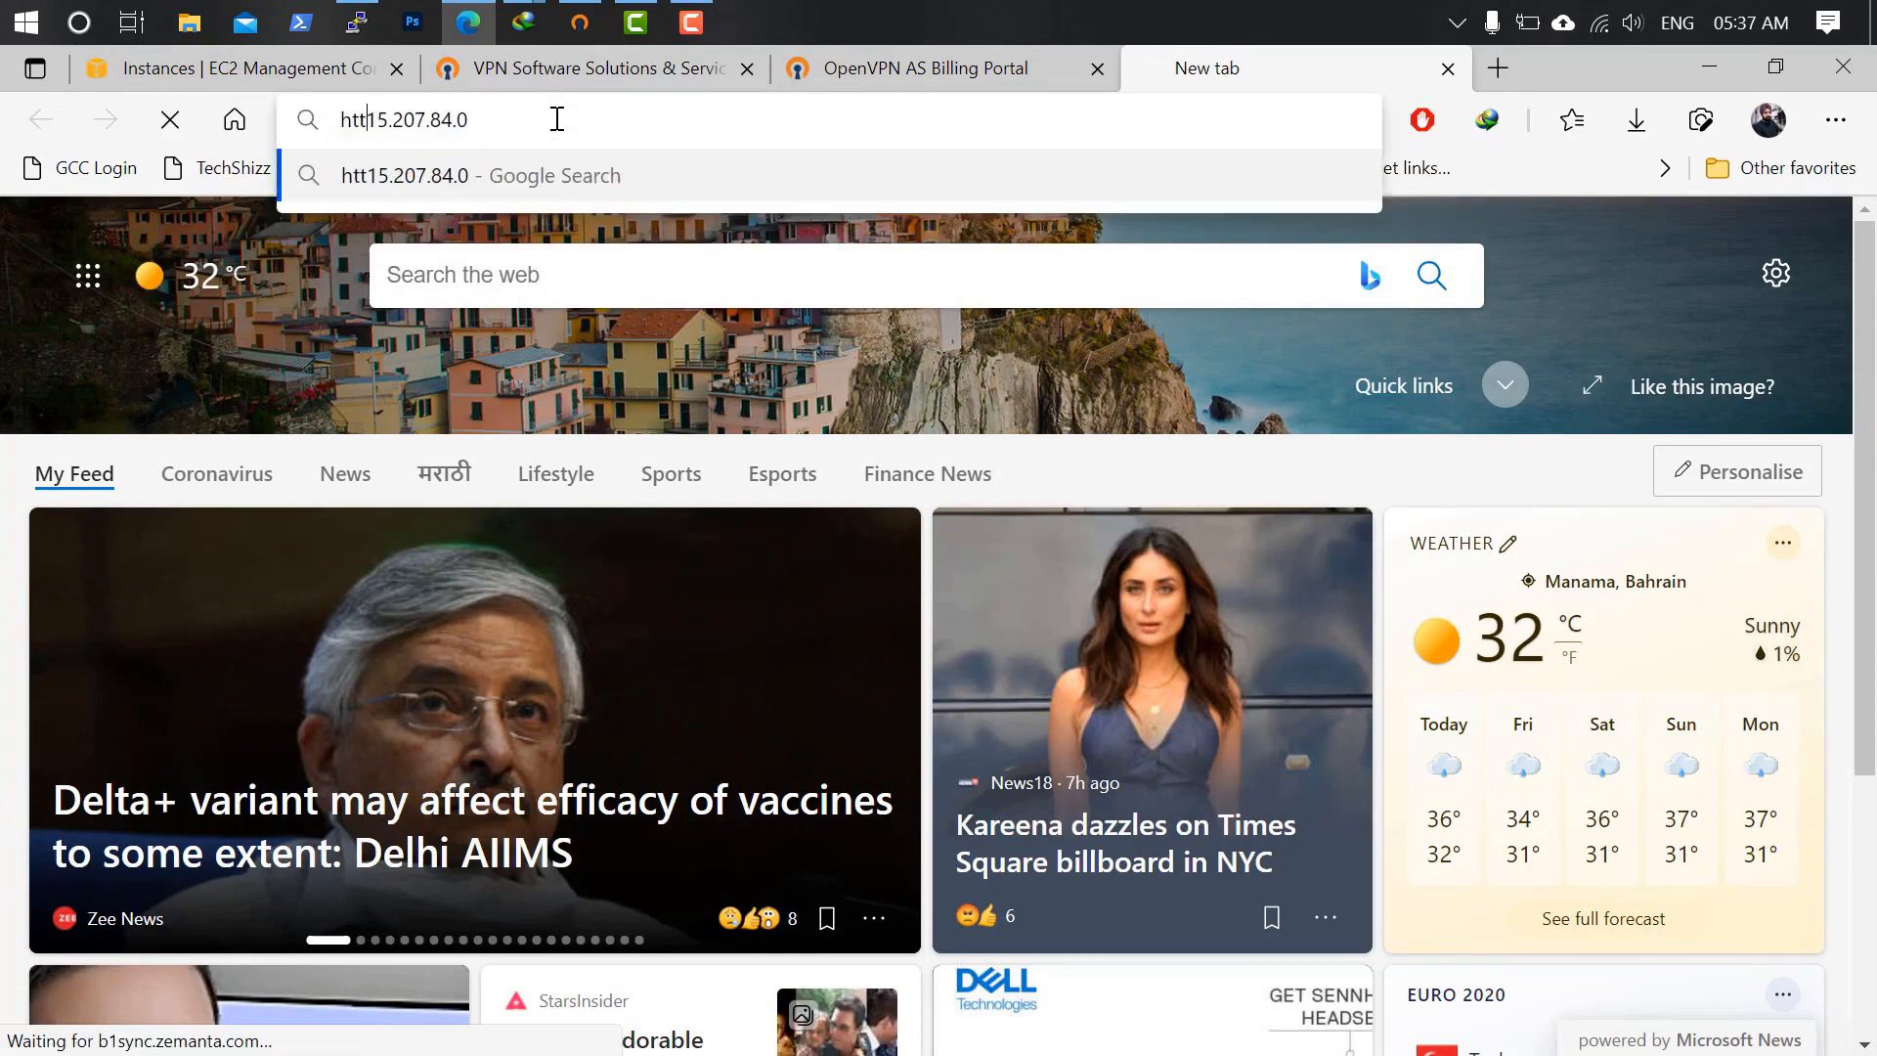
text(s://)
key(Return)
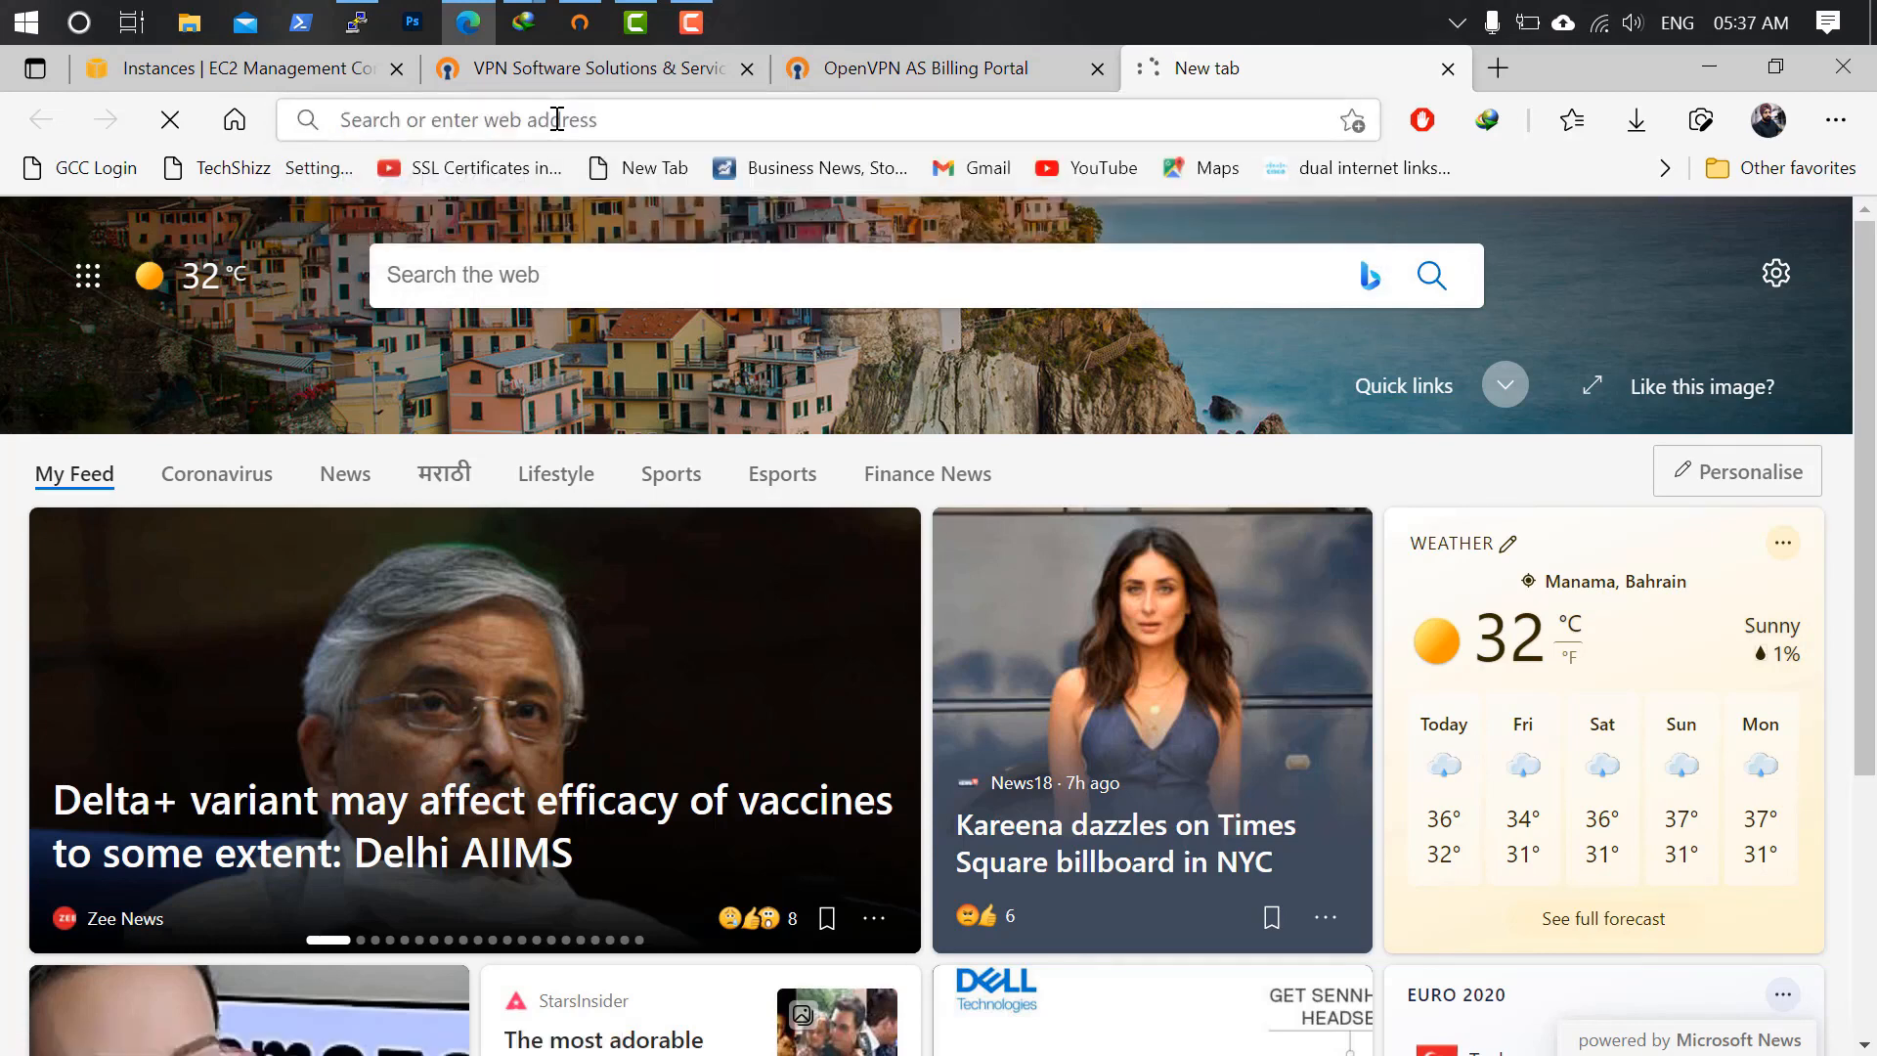
click(586, 738)
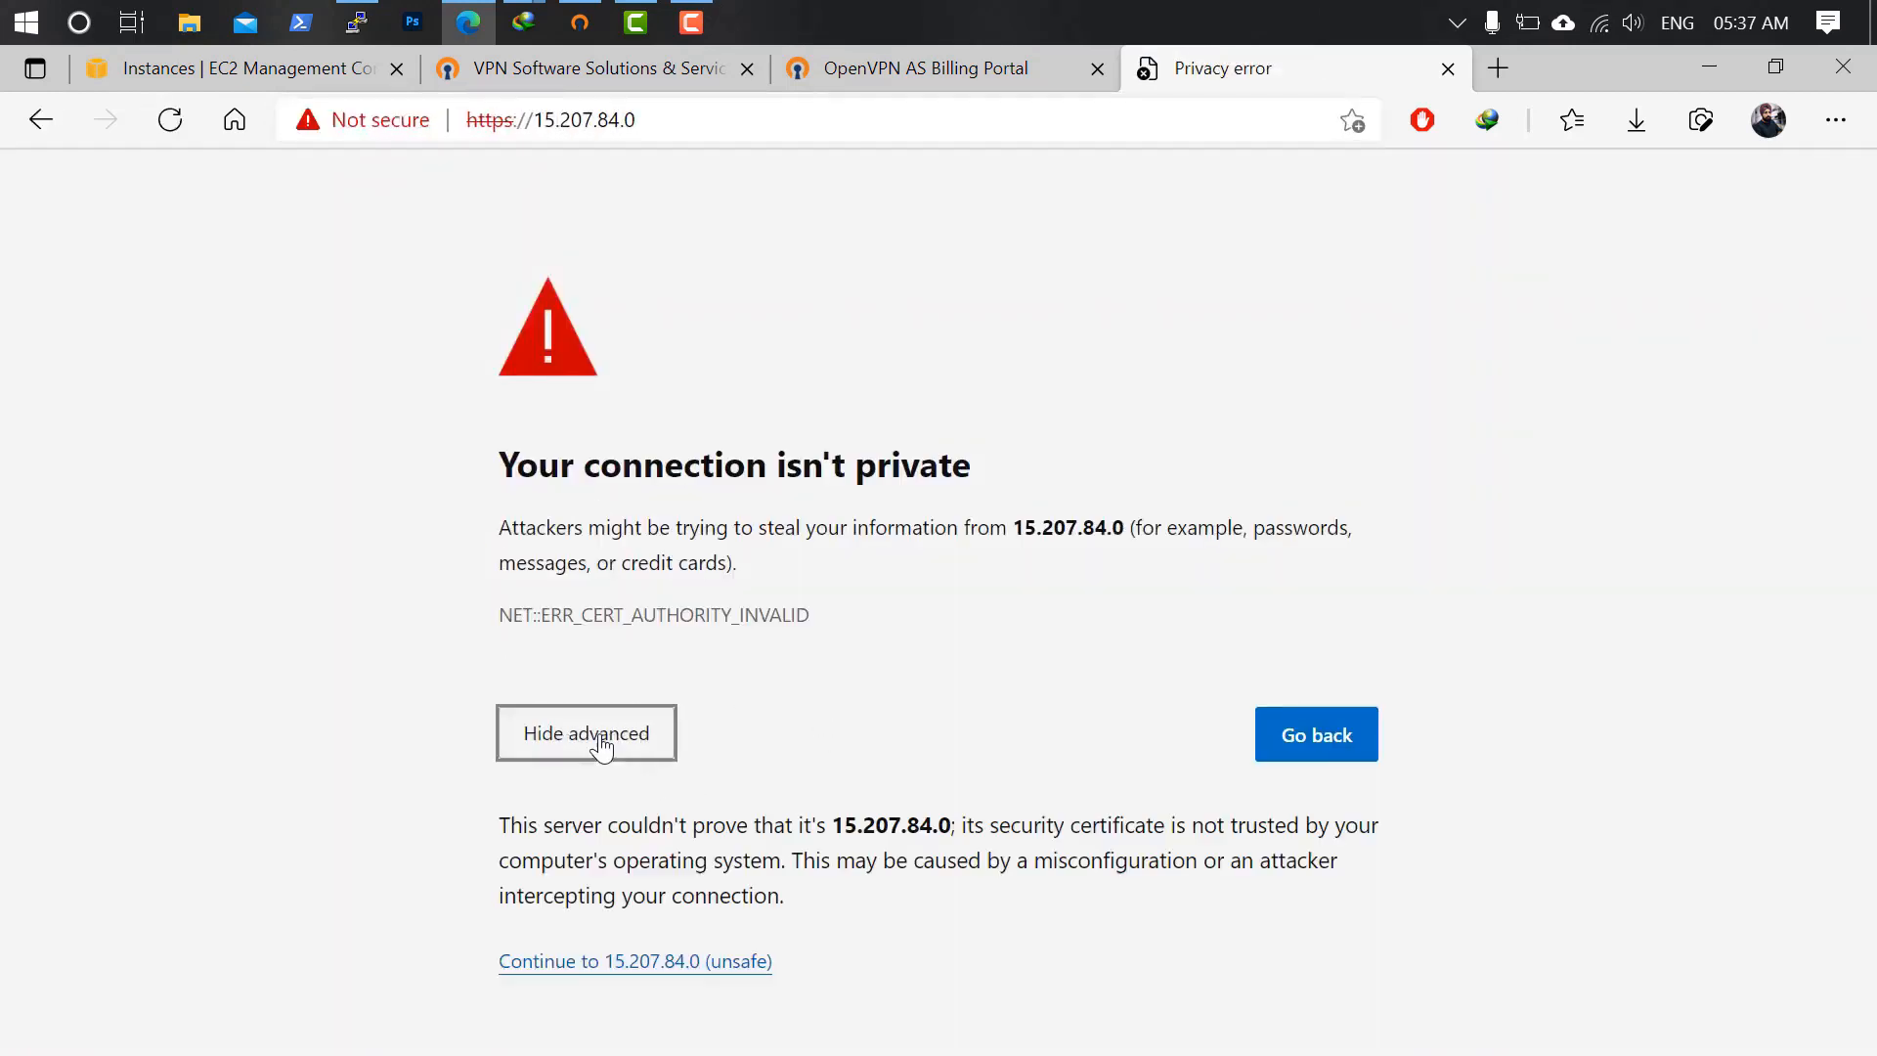
click(645, 963)
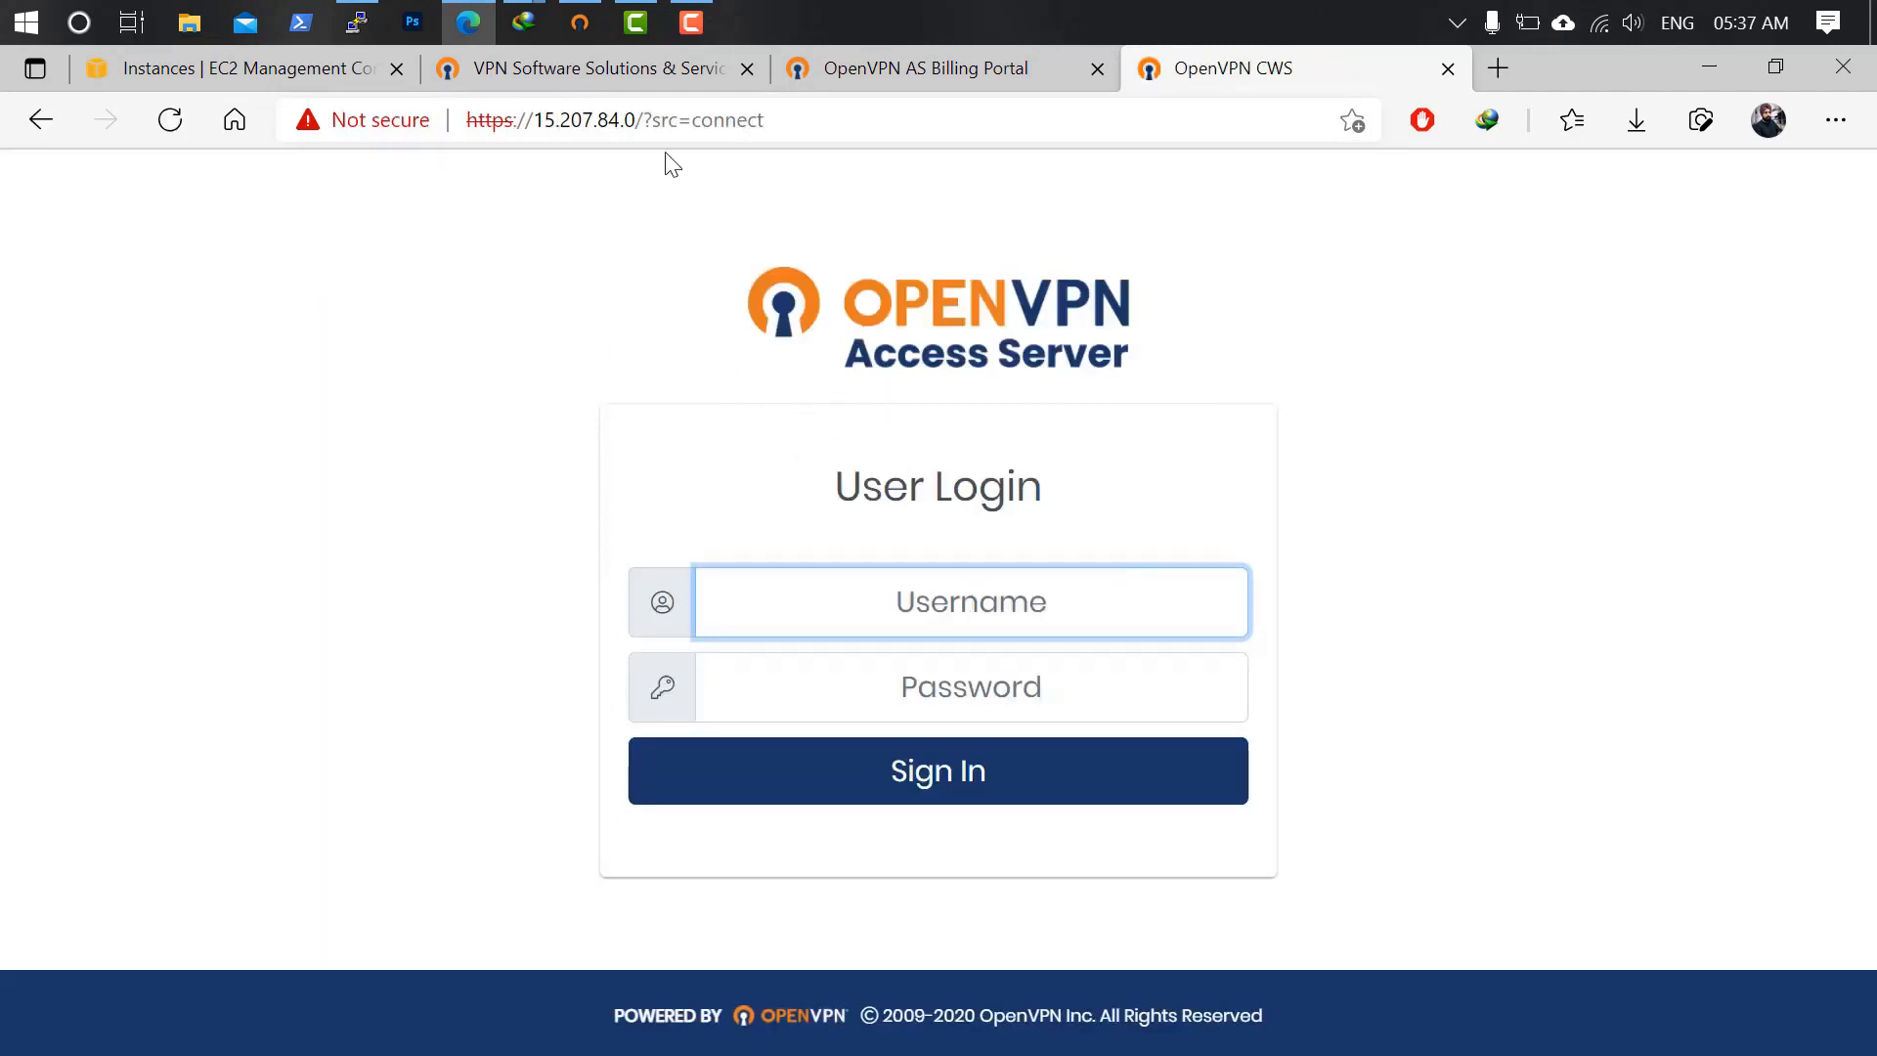
drag(643, 120, 1076, 172)
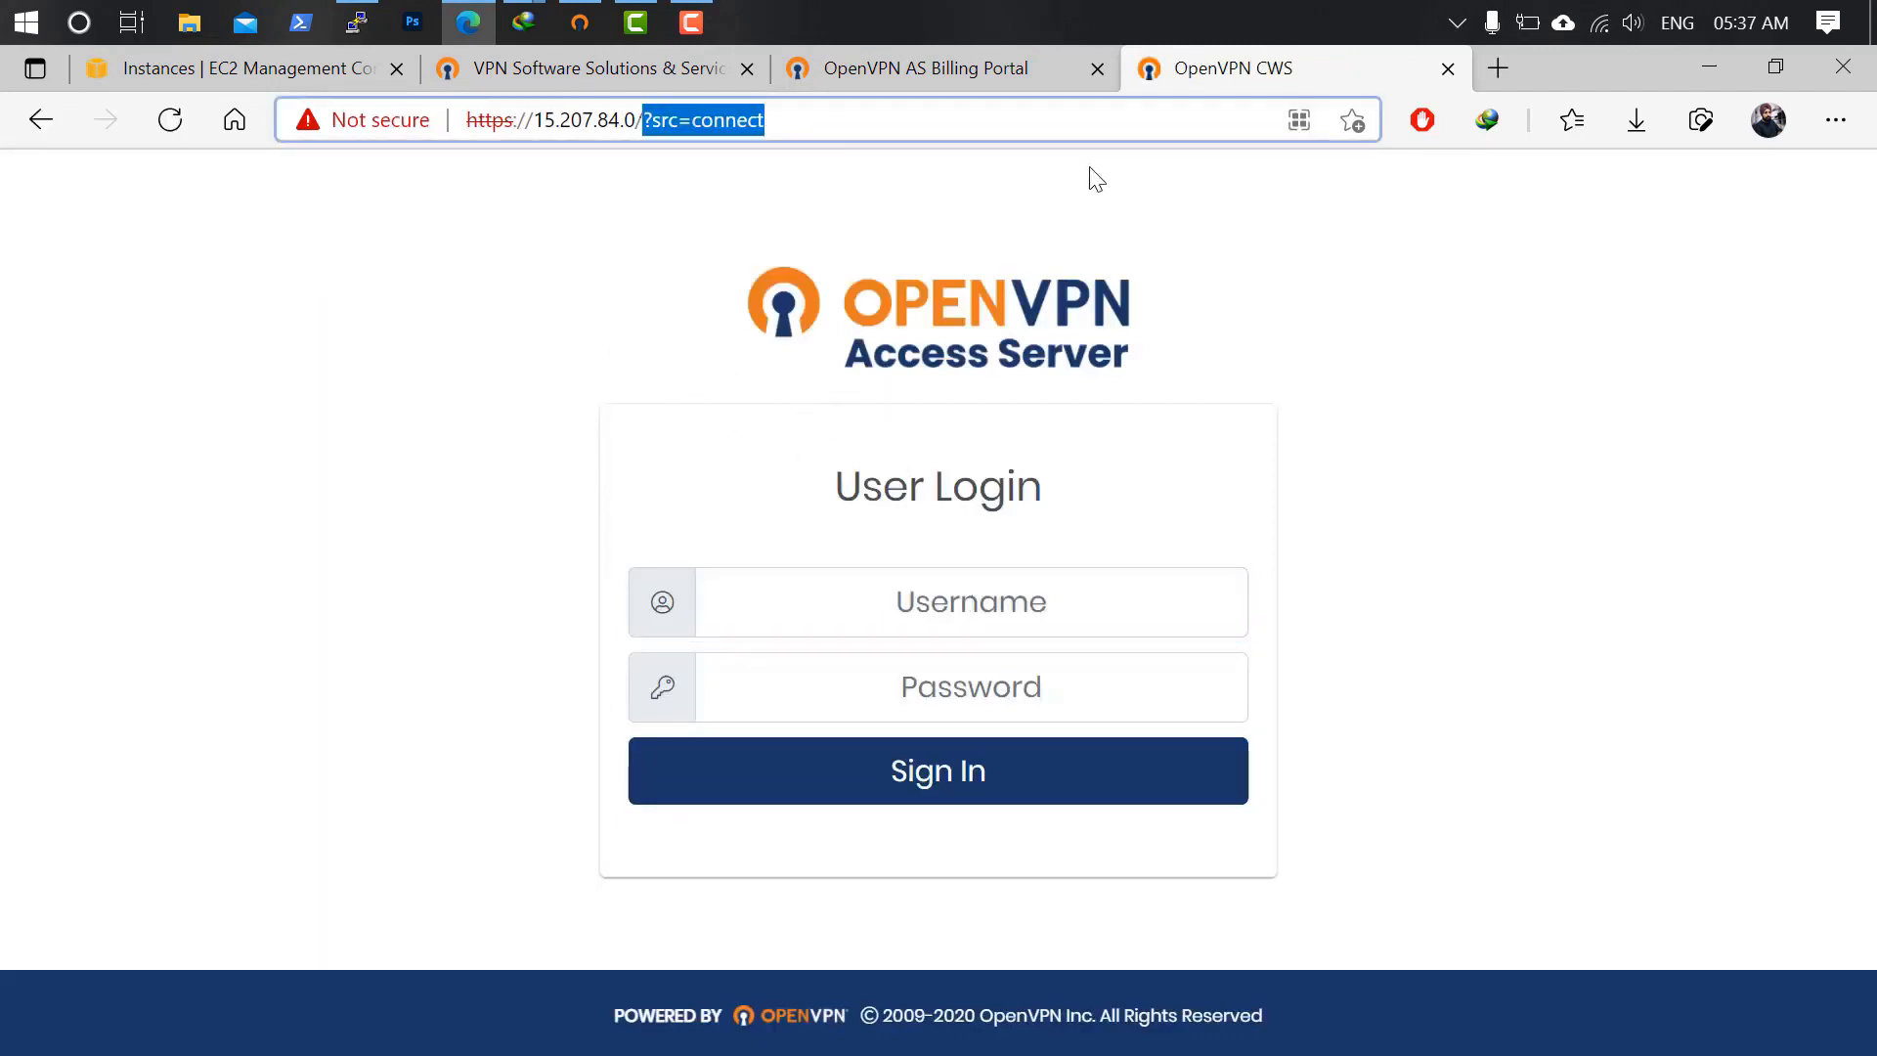
key(BackSpace)
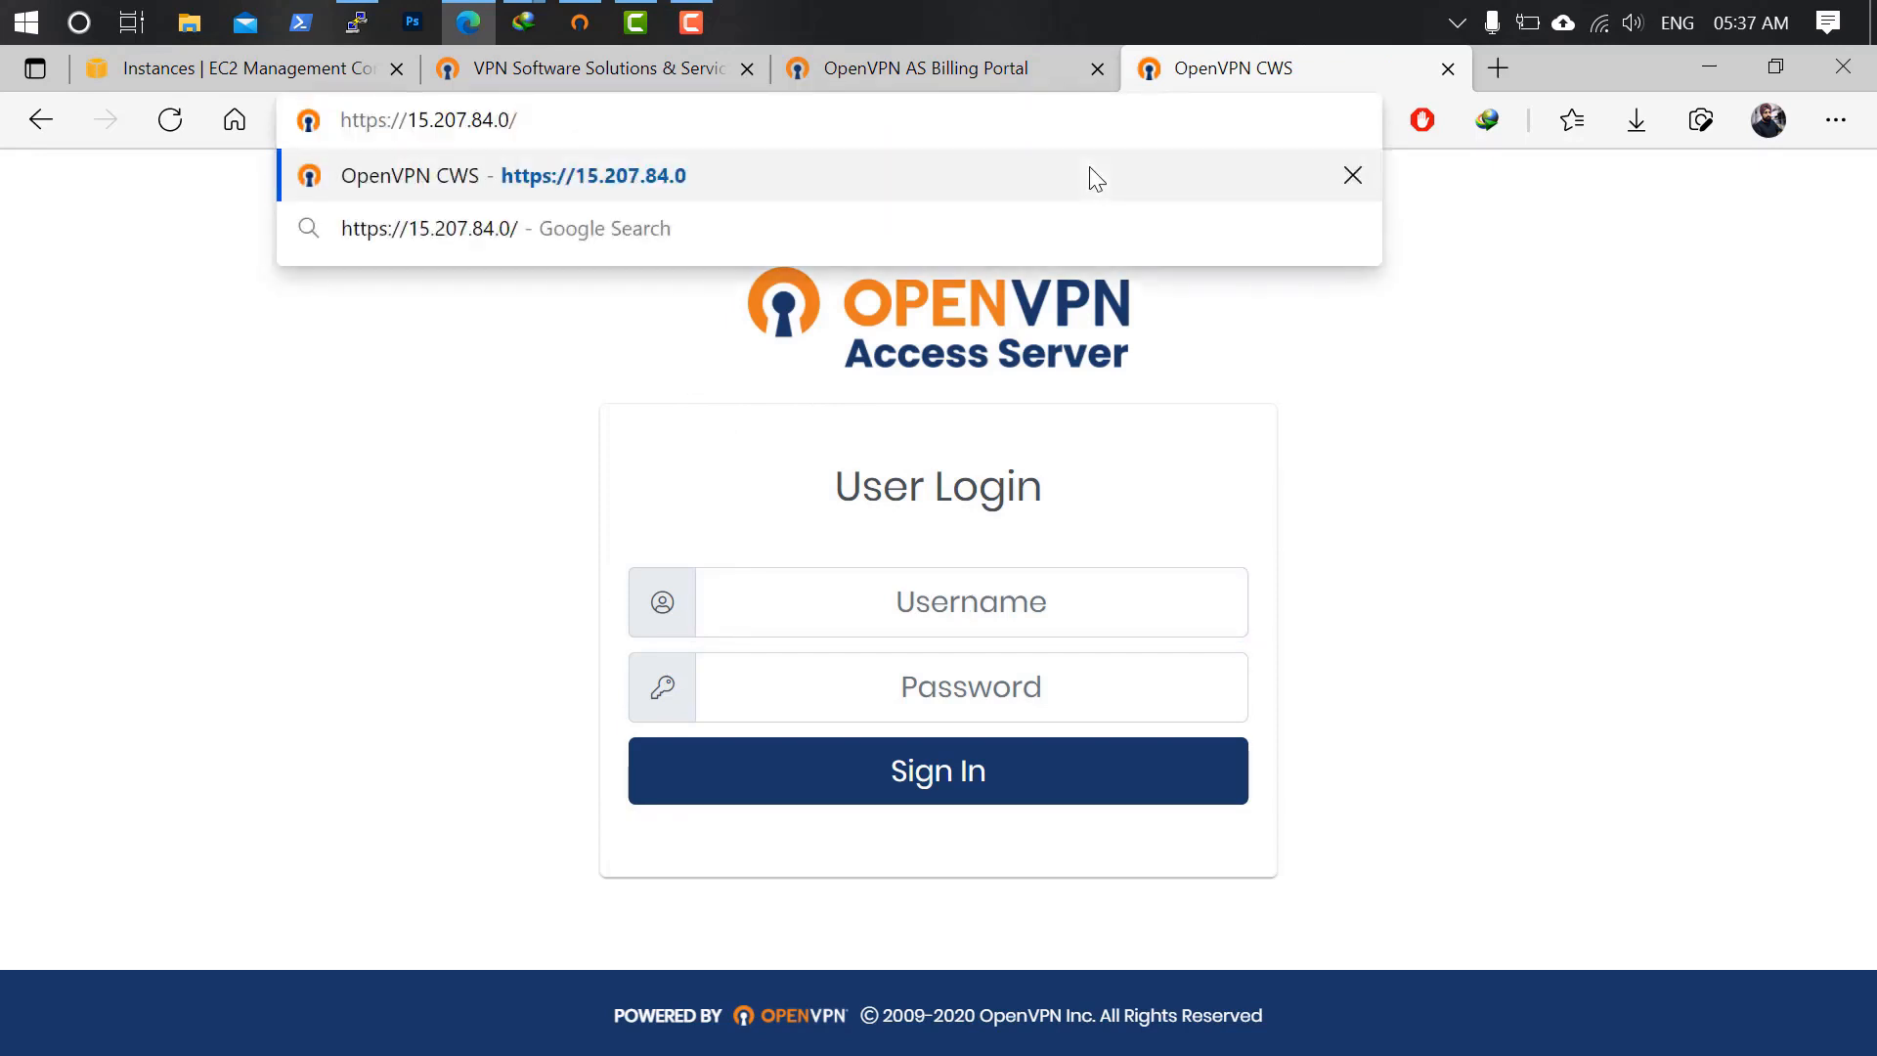
text(:943)
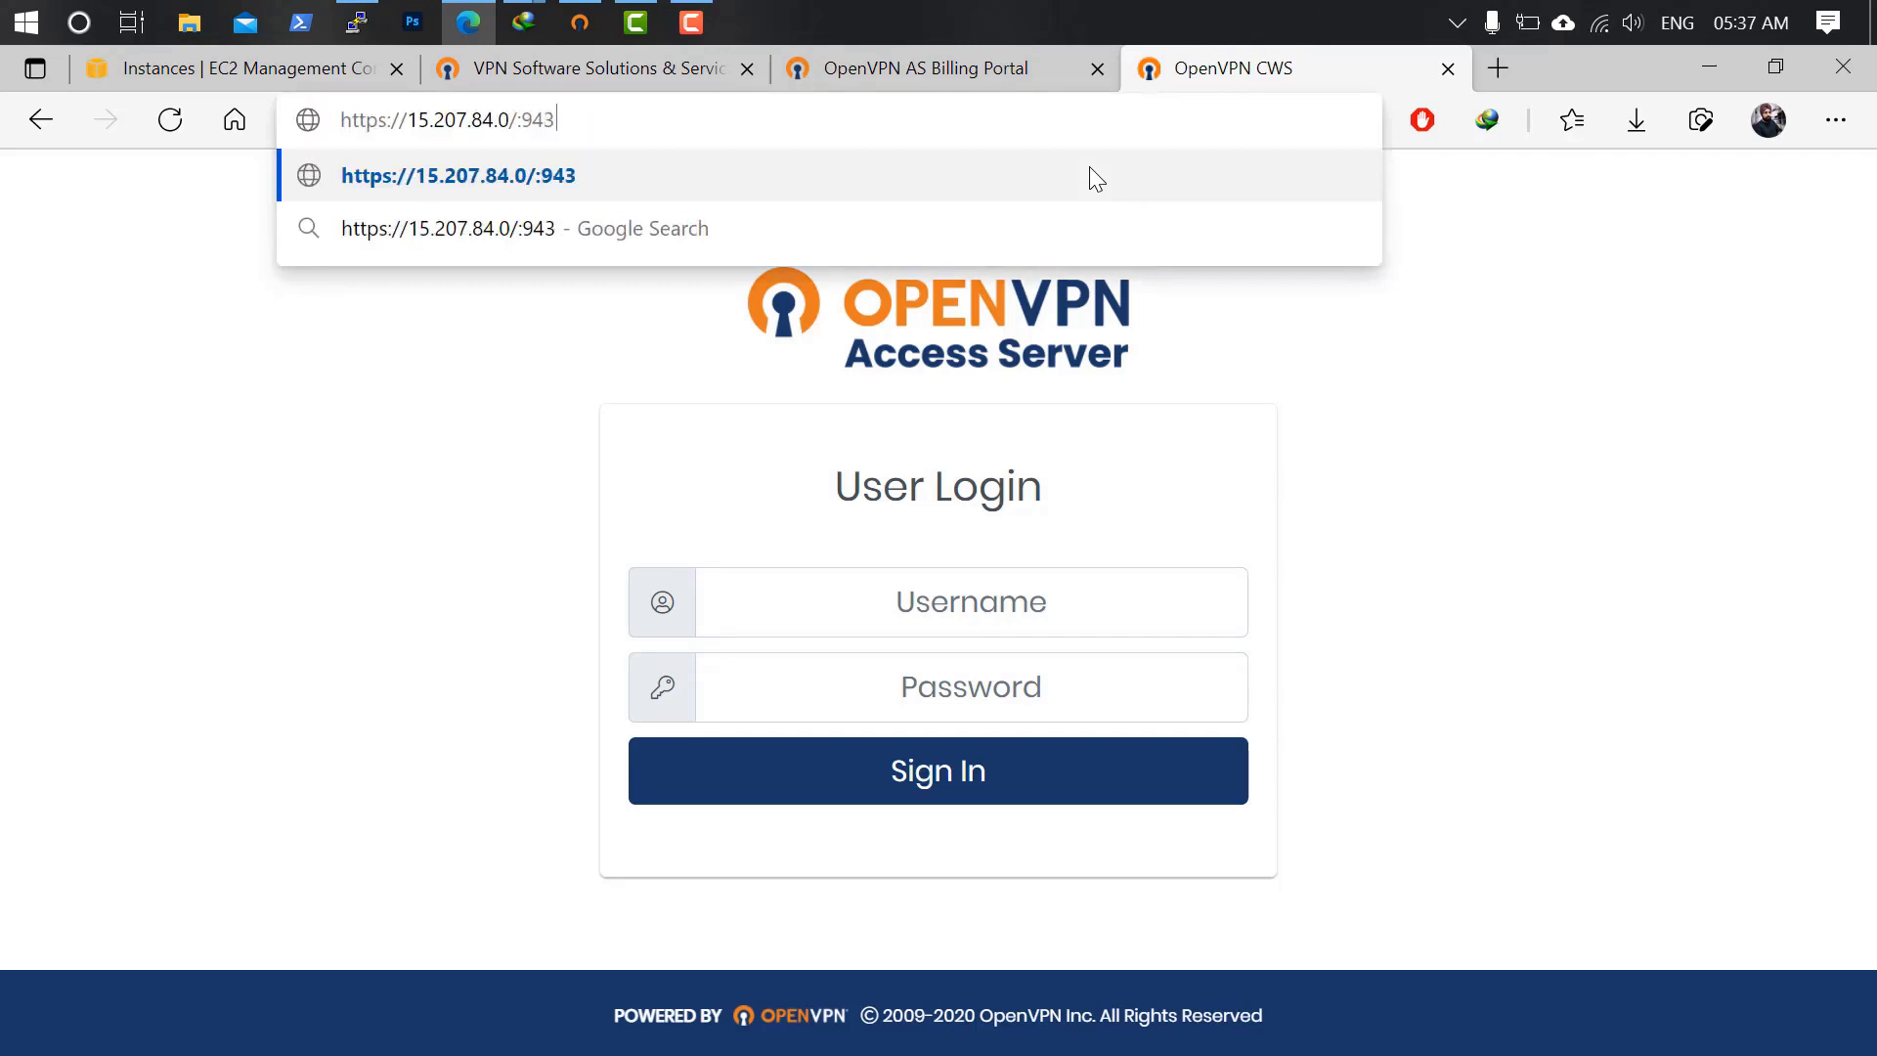
key(BackSpace)
key(BackSpace)
key(BackSpace)
key(BackSpace)
key(BackSpace)
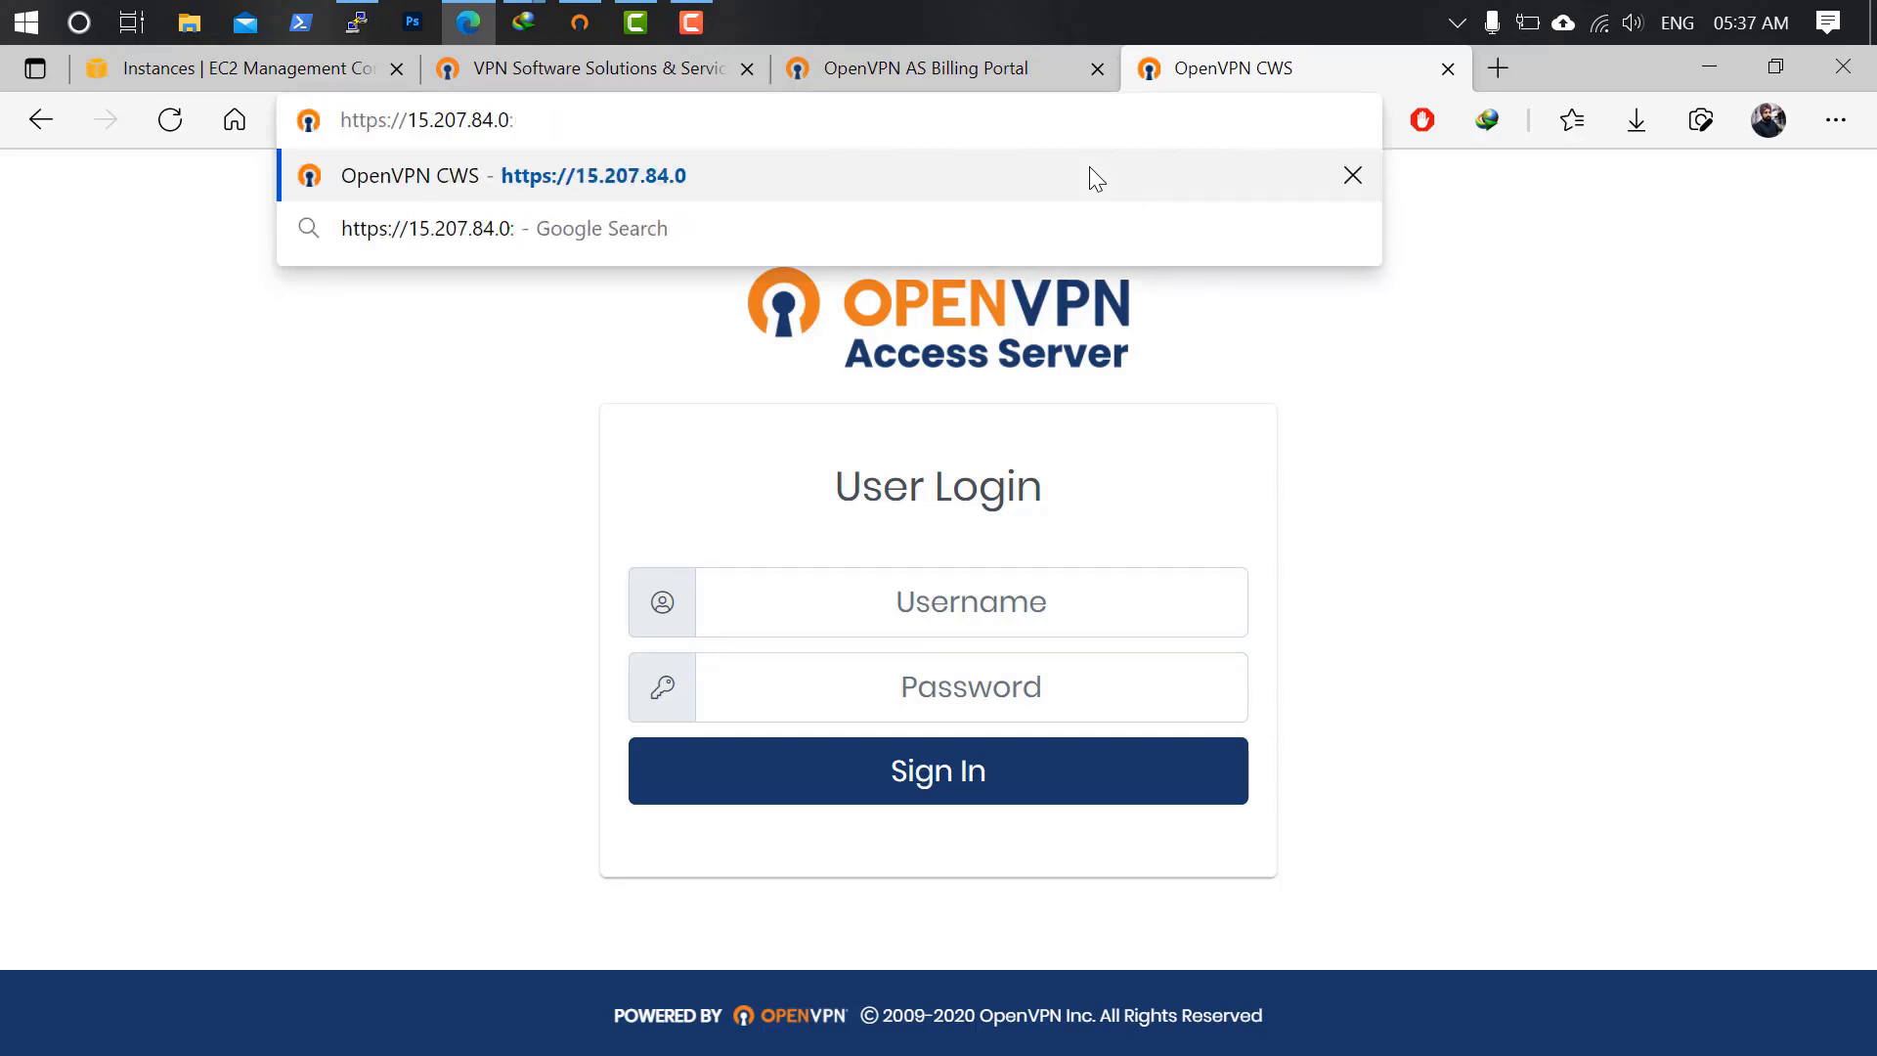
text(:943/client)
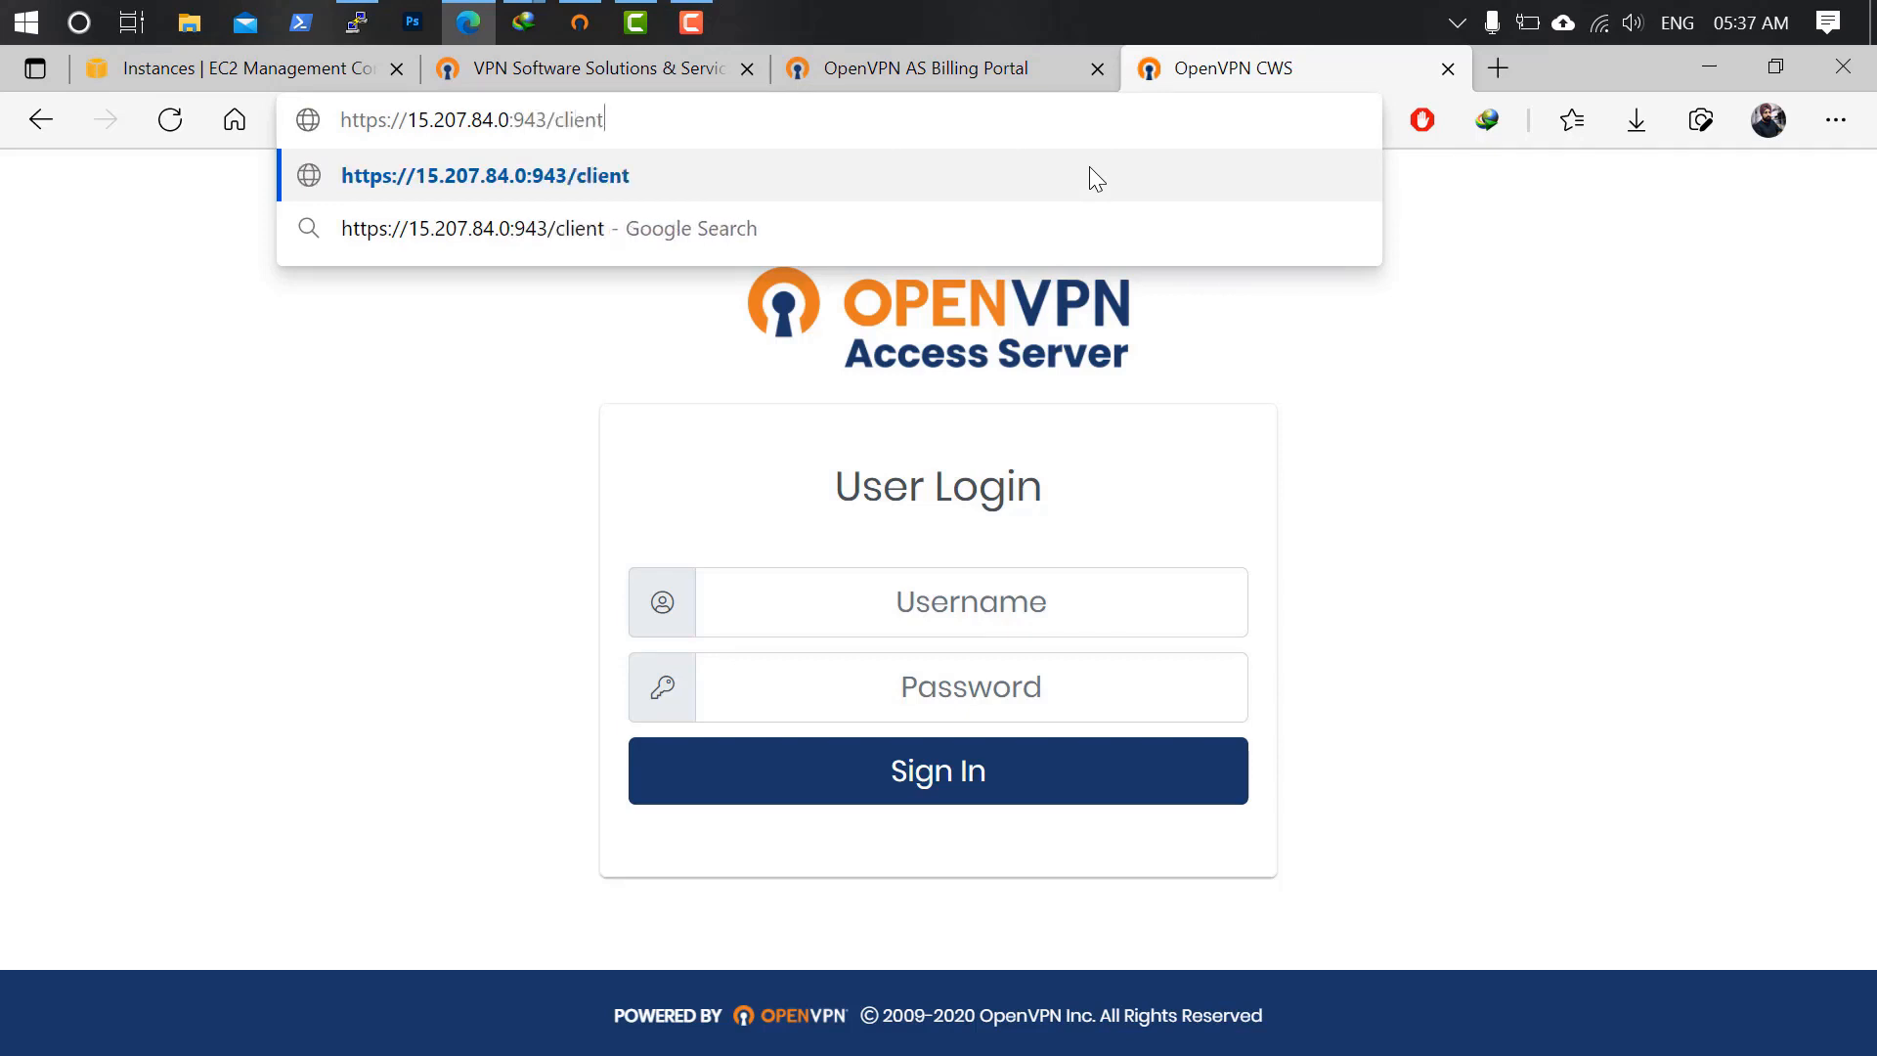
key(Return)
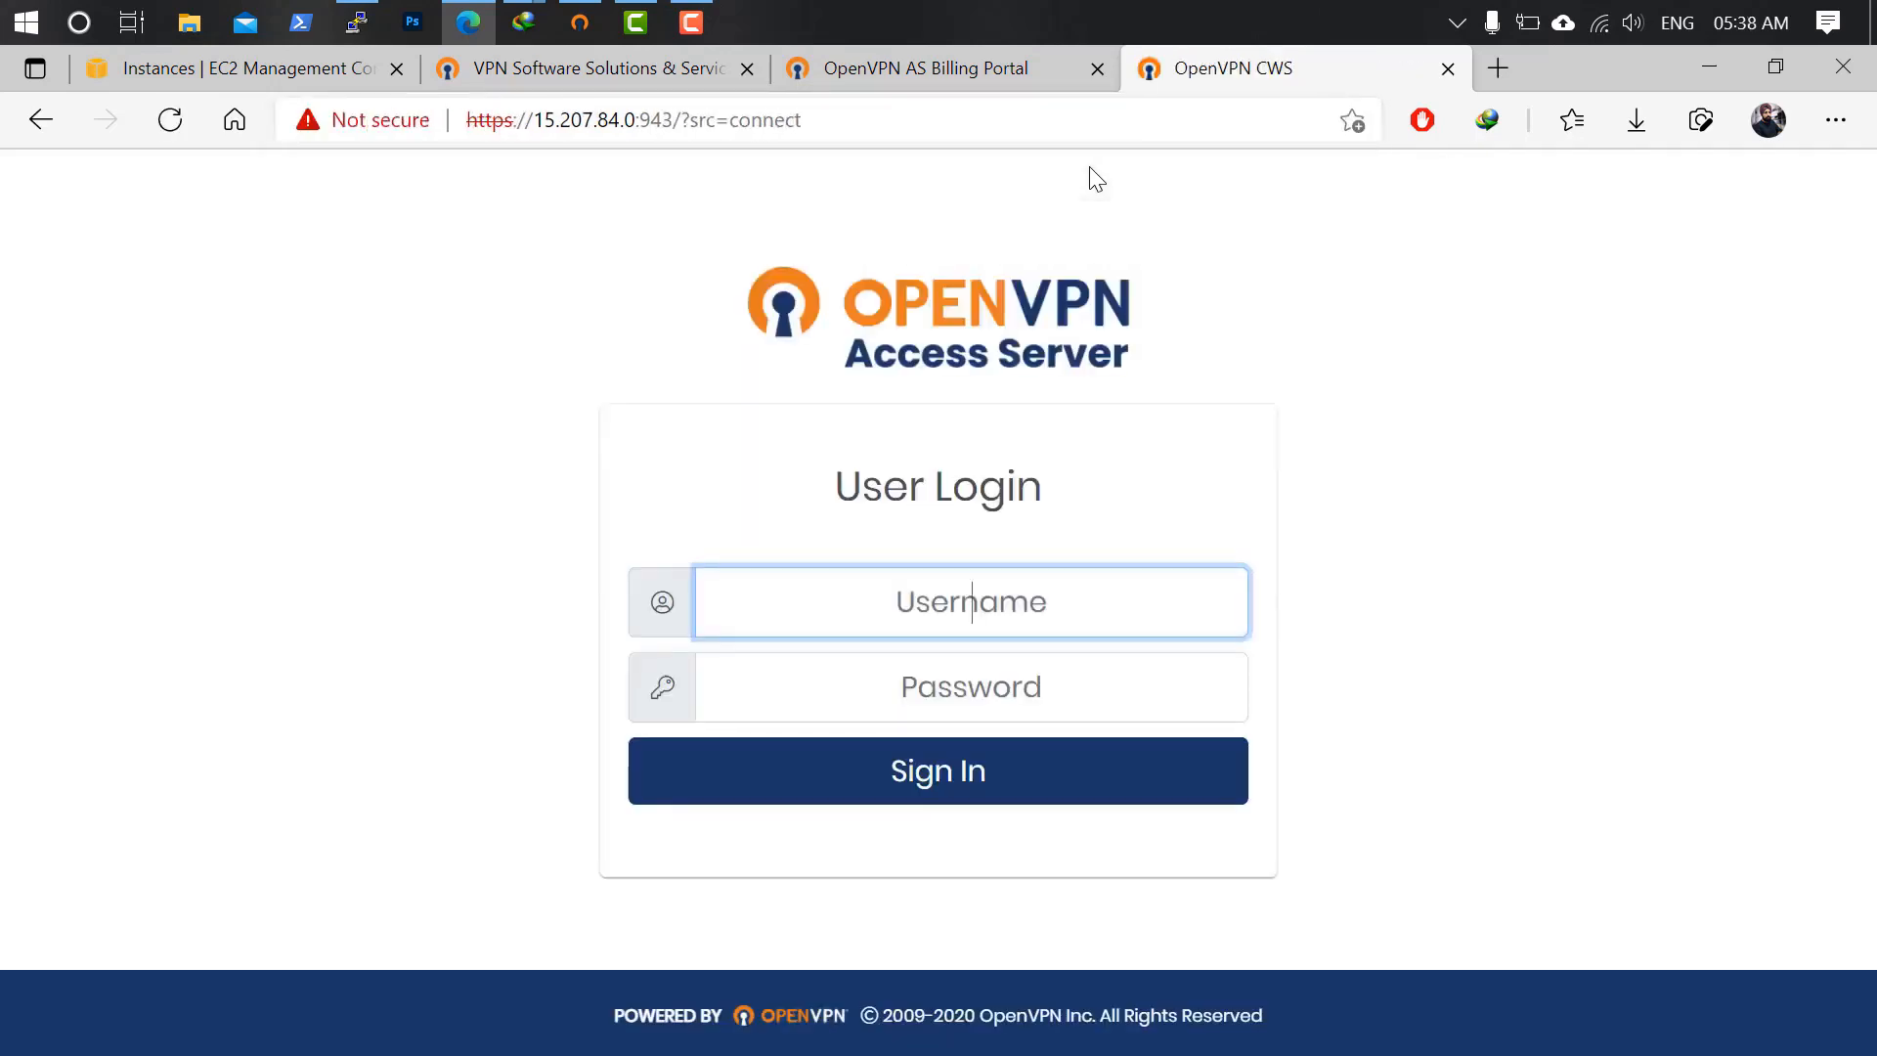
Sign in as openvpn with the account password, then retype the username after the failure.
text(openvpn)
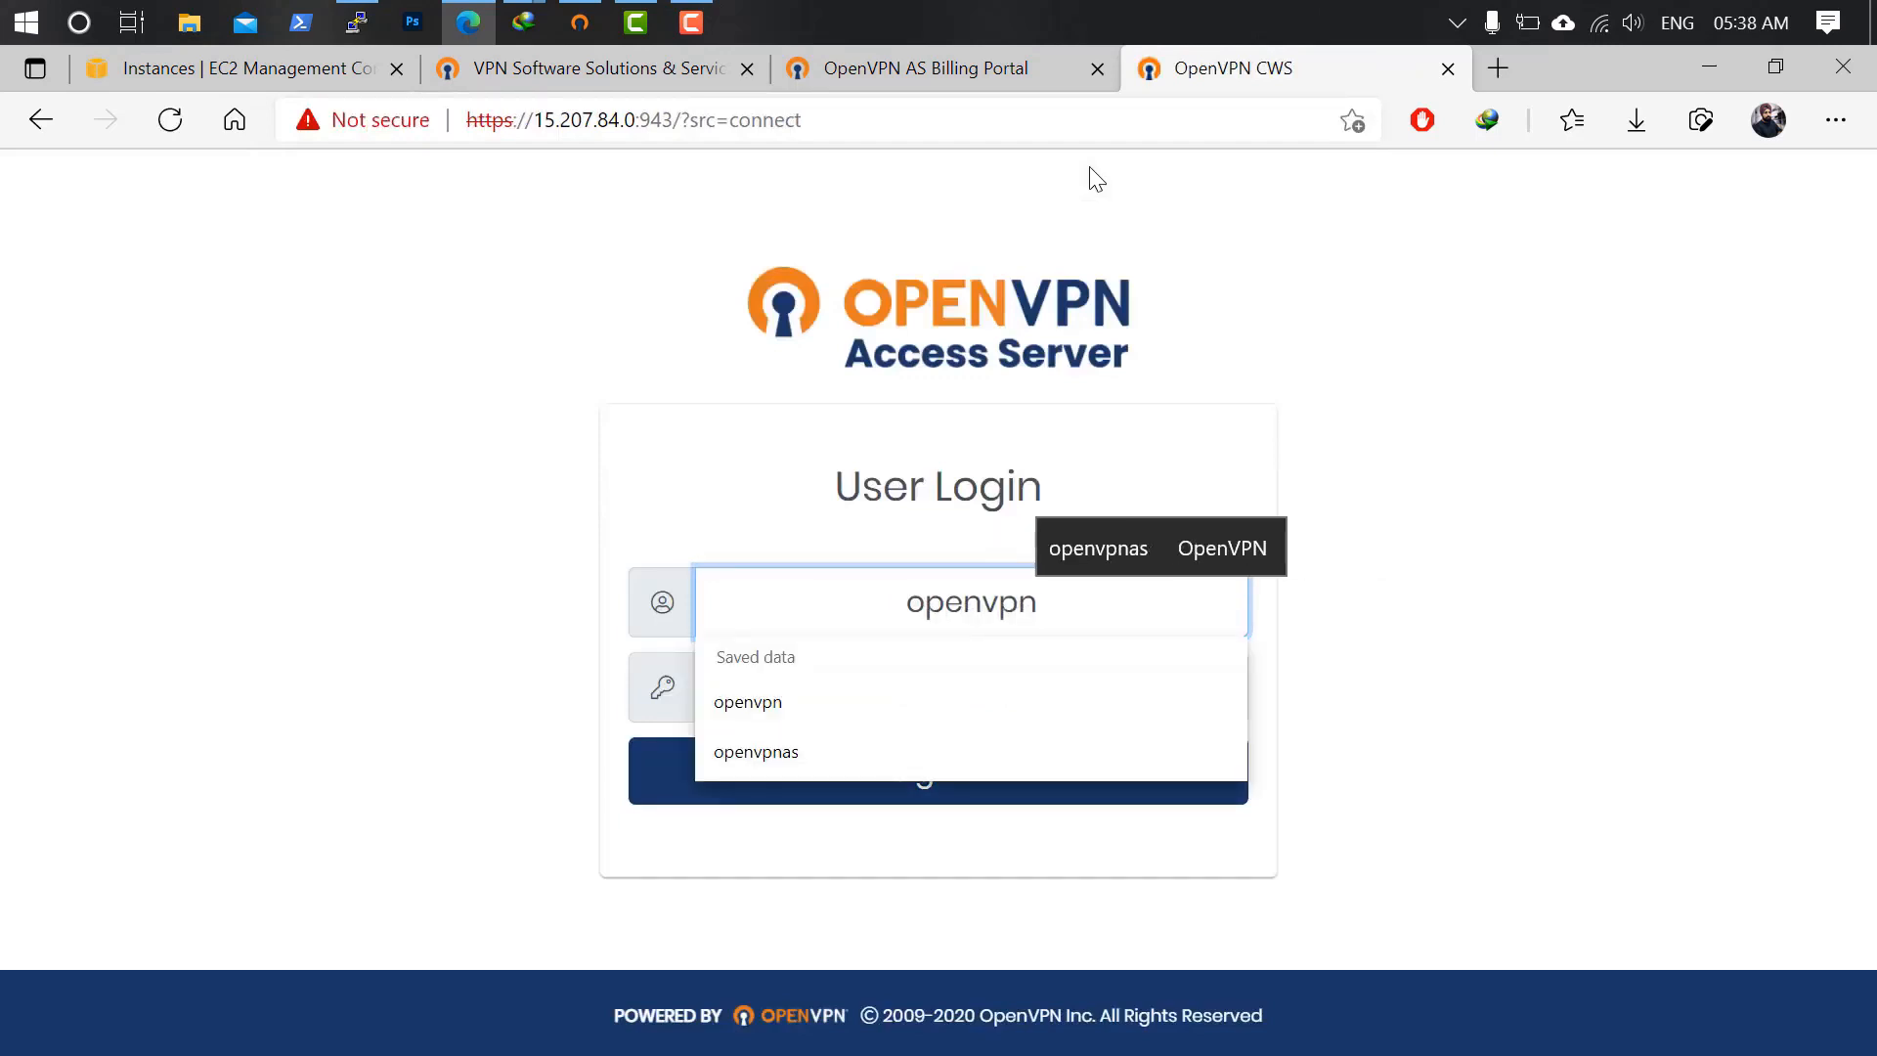
key(Tab)
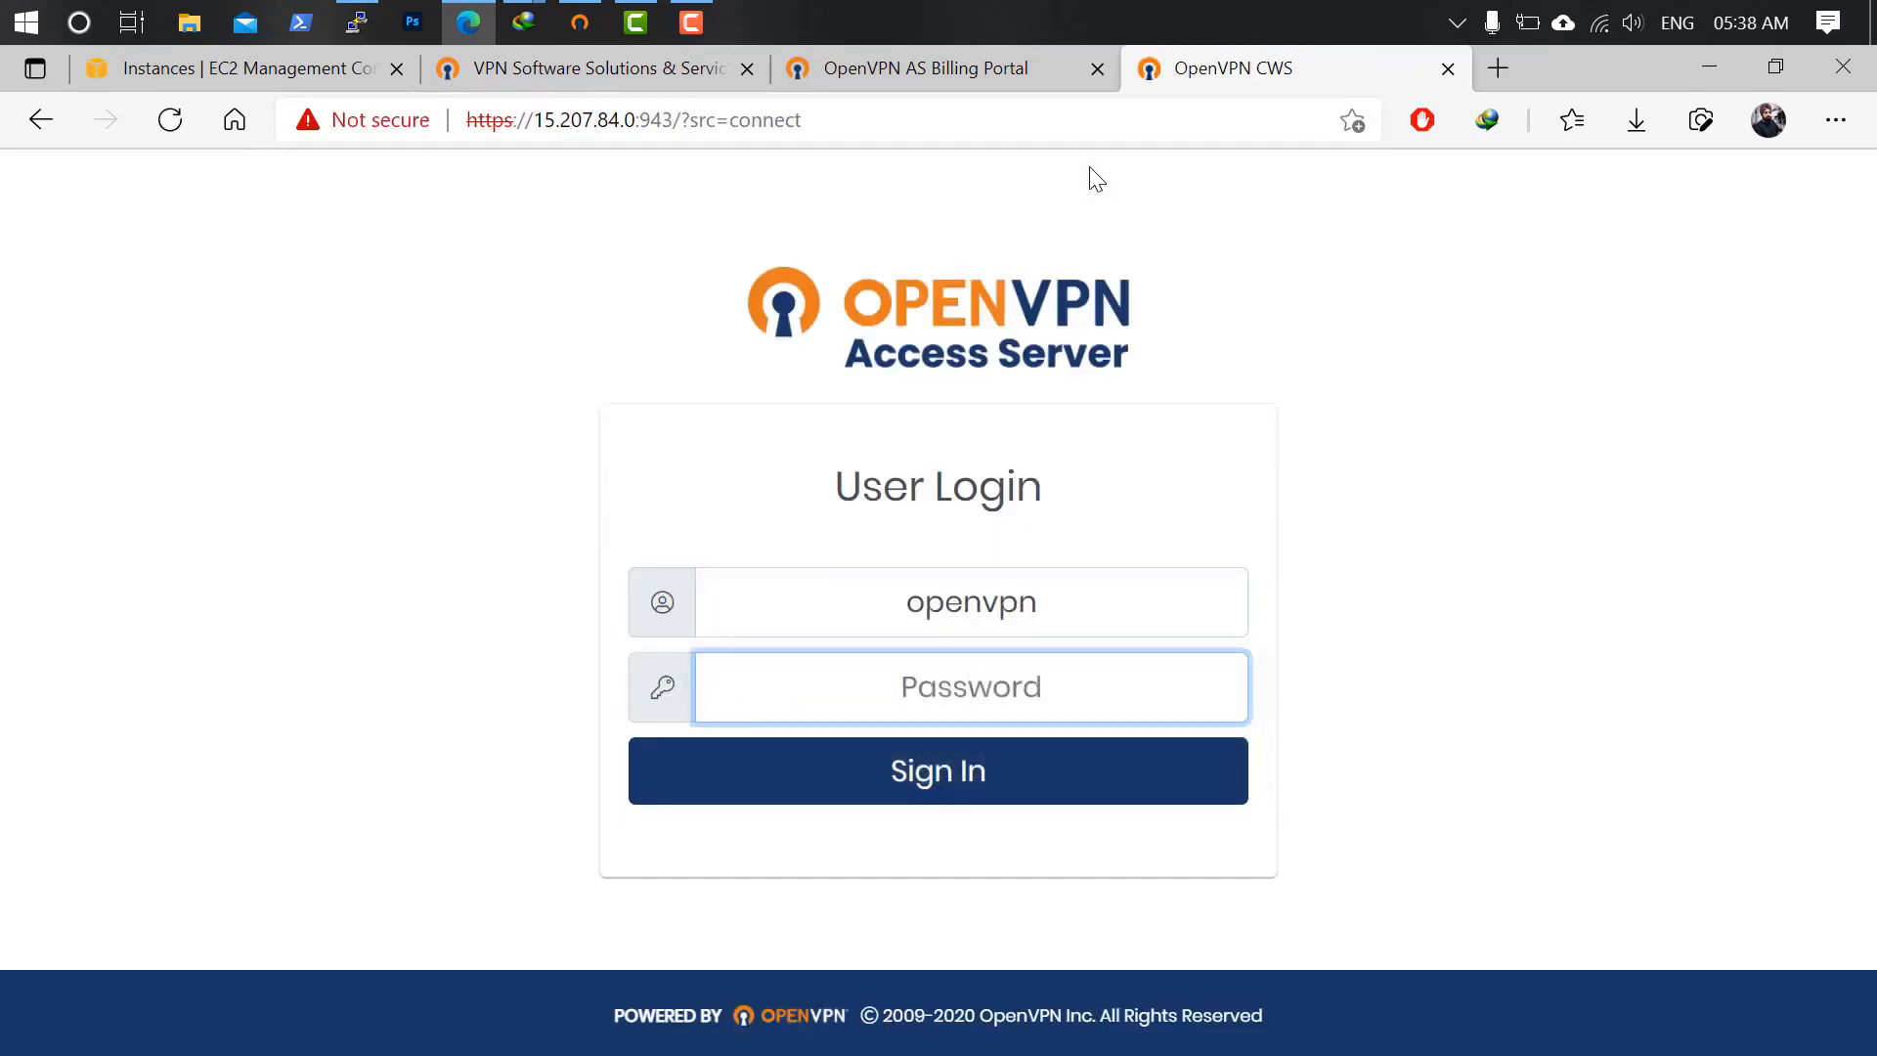
text(••••••)
key(Return)
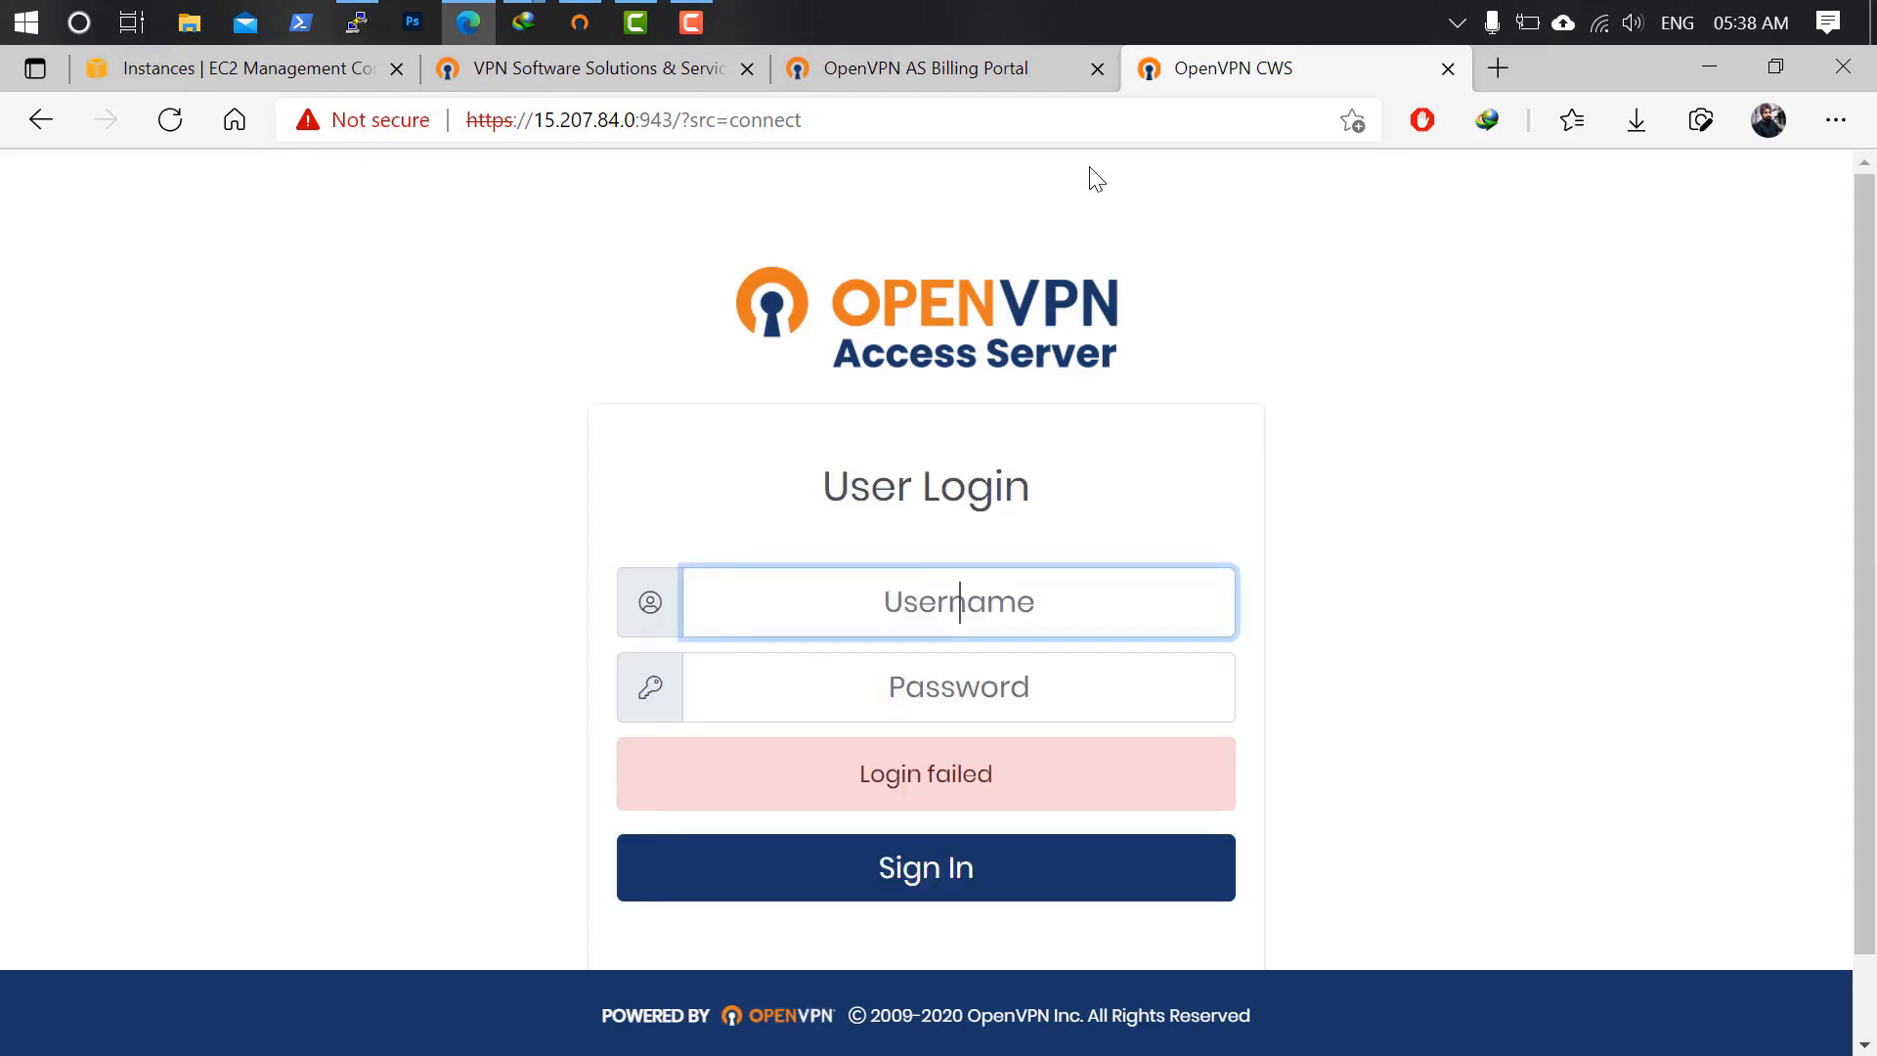
text(openvpn)
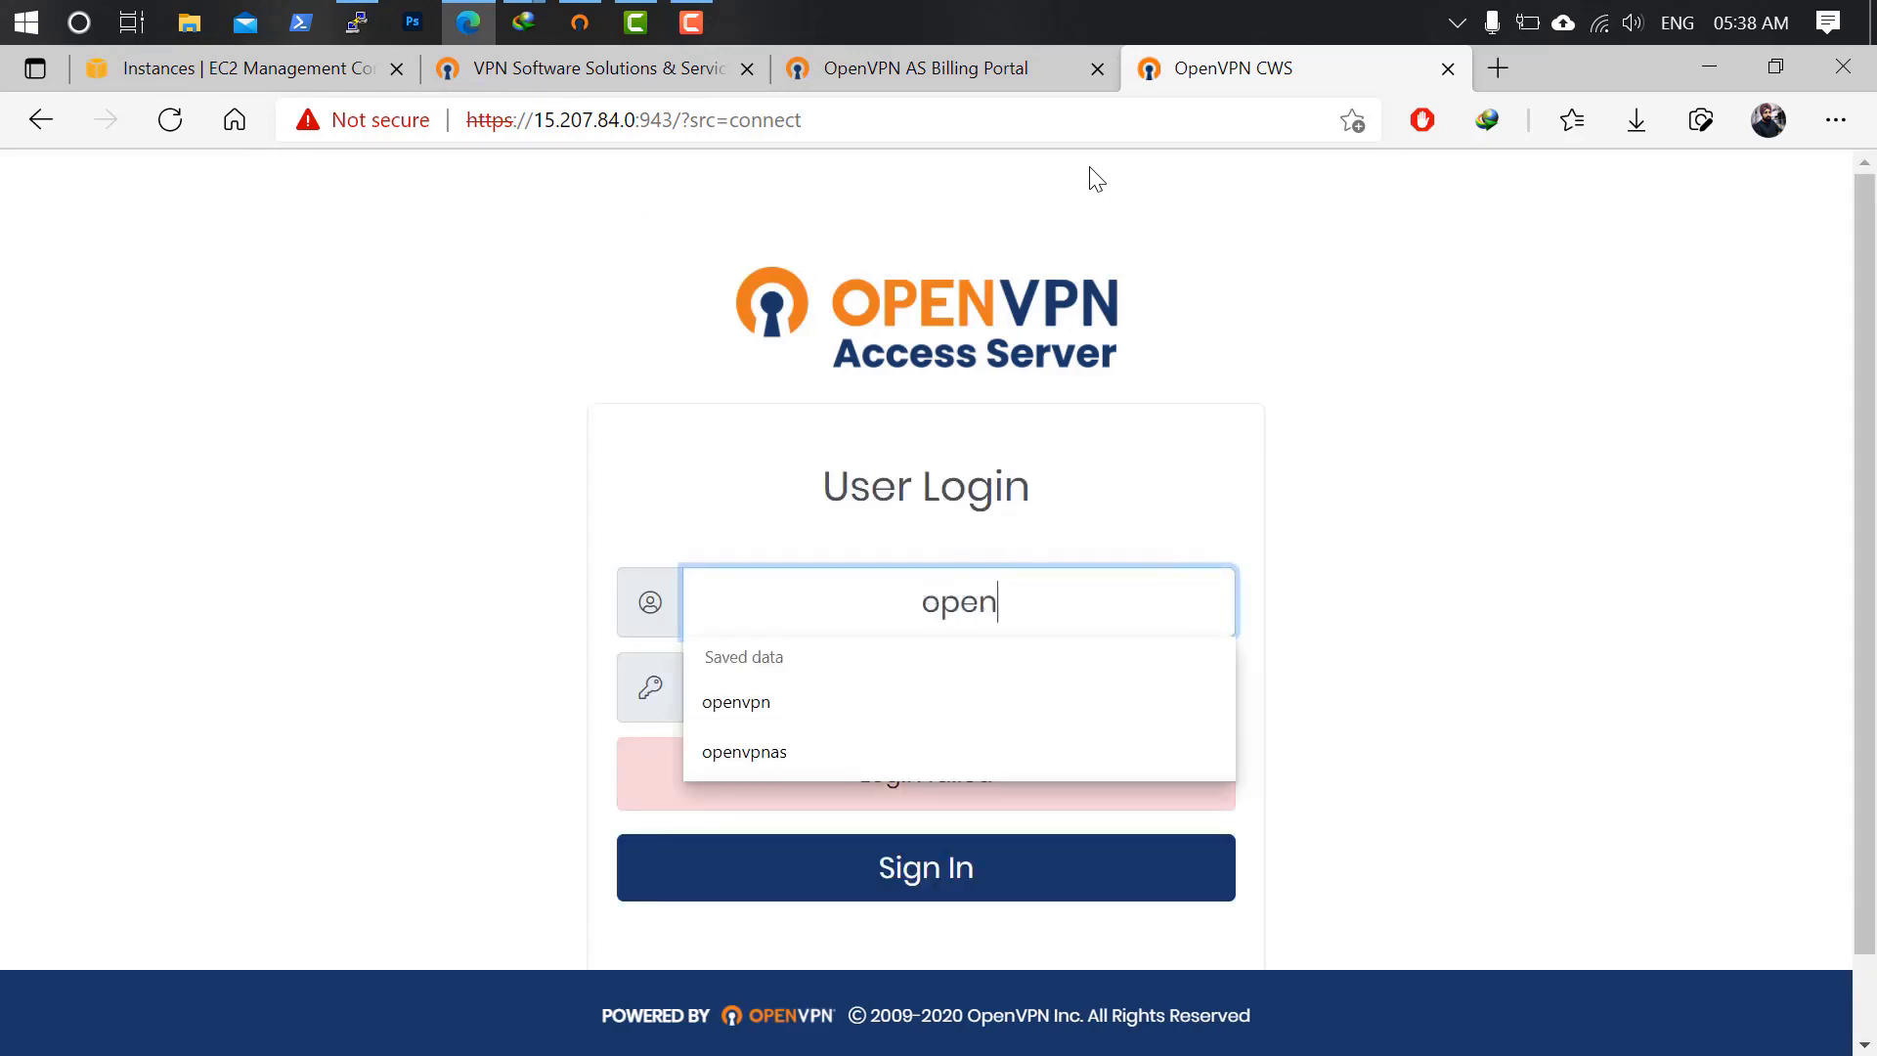
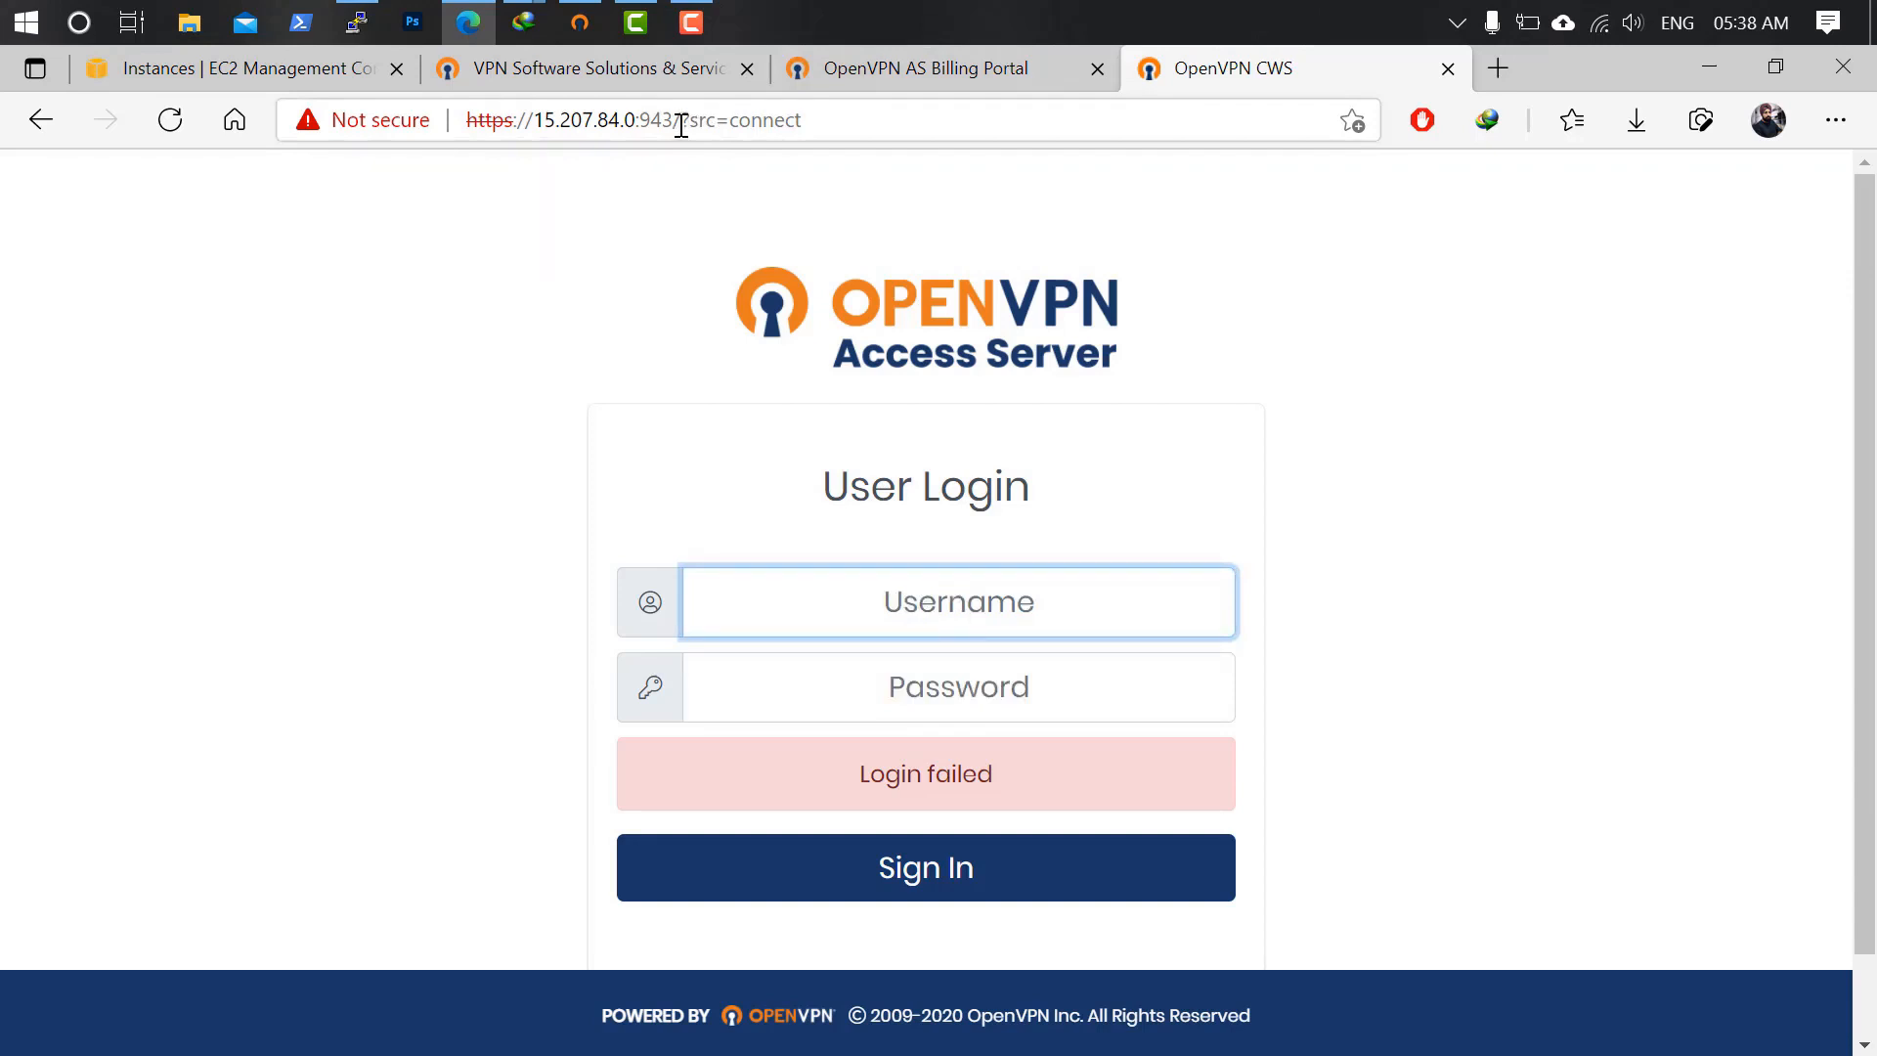
drag(681, 127, 1199, 125)
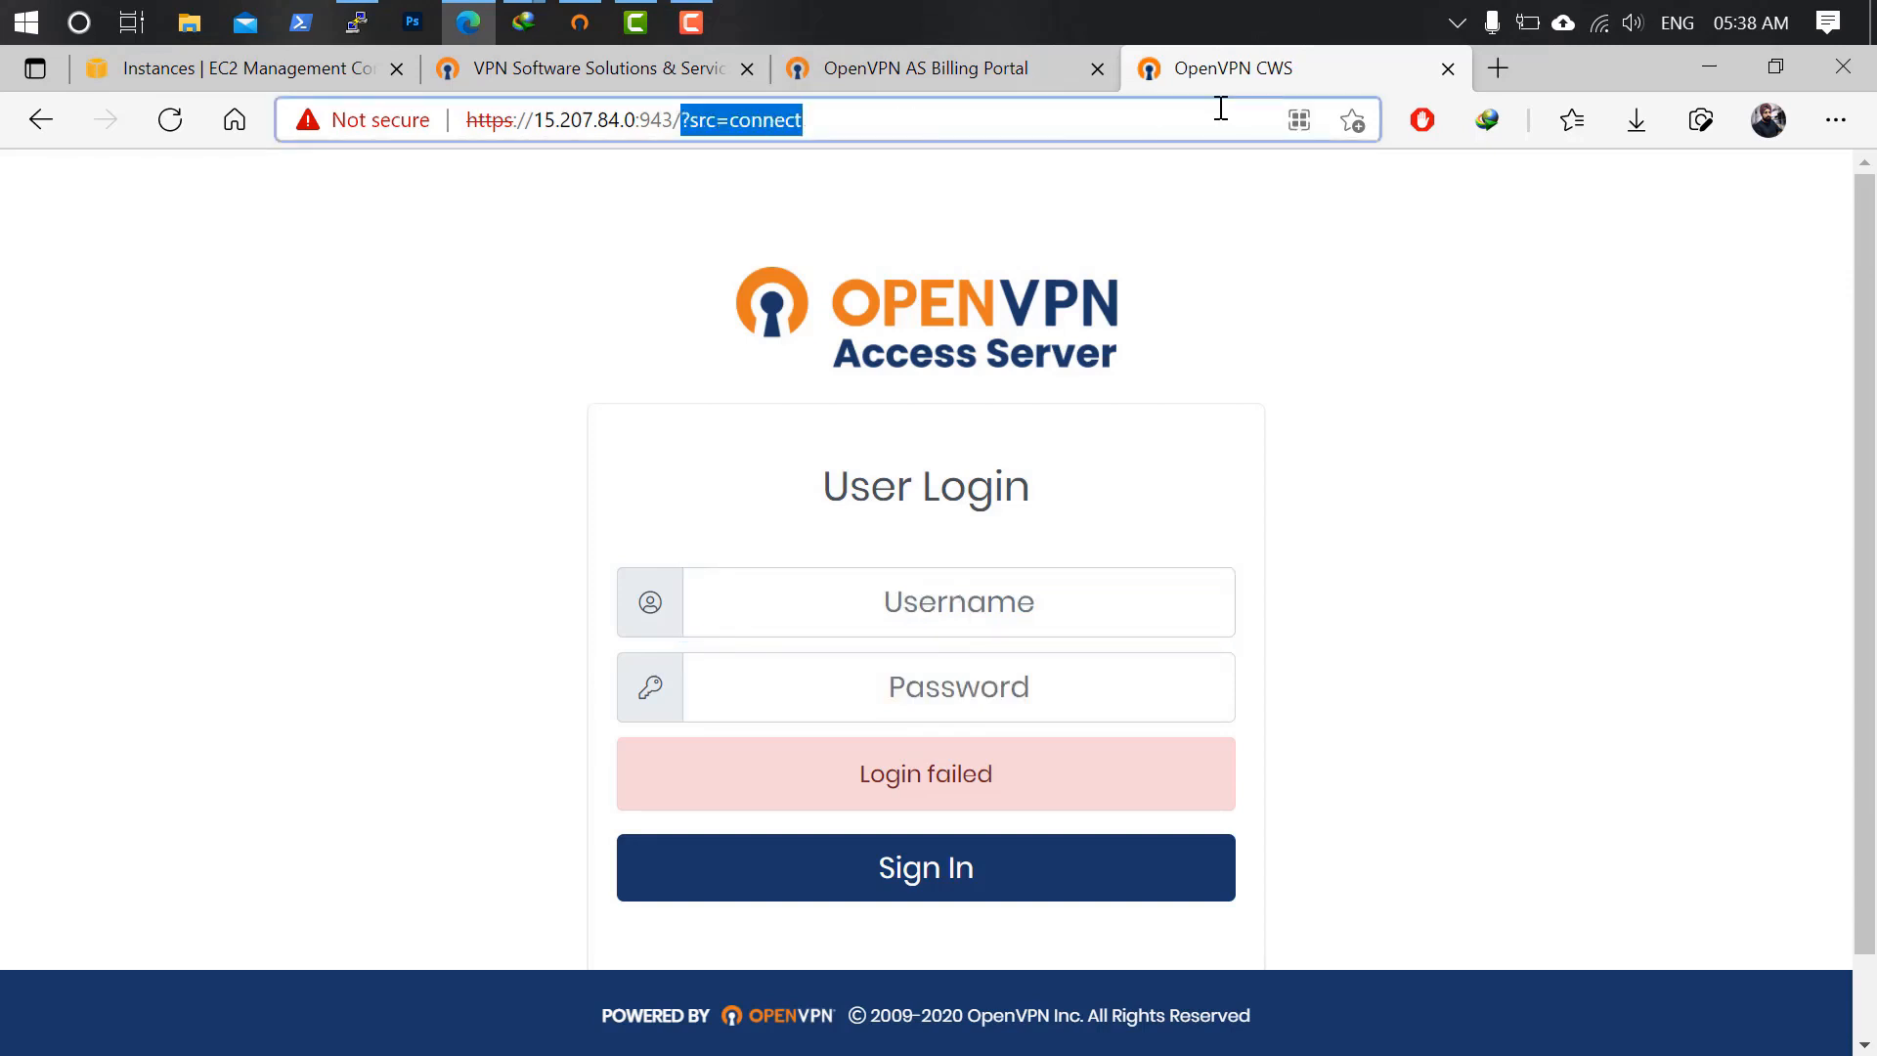
text(admin)
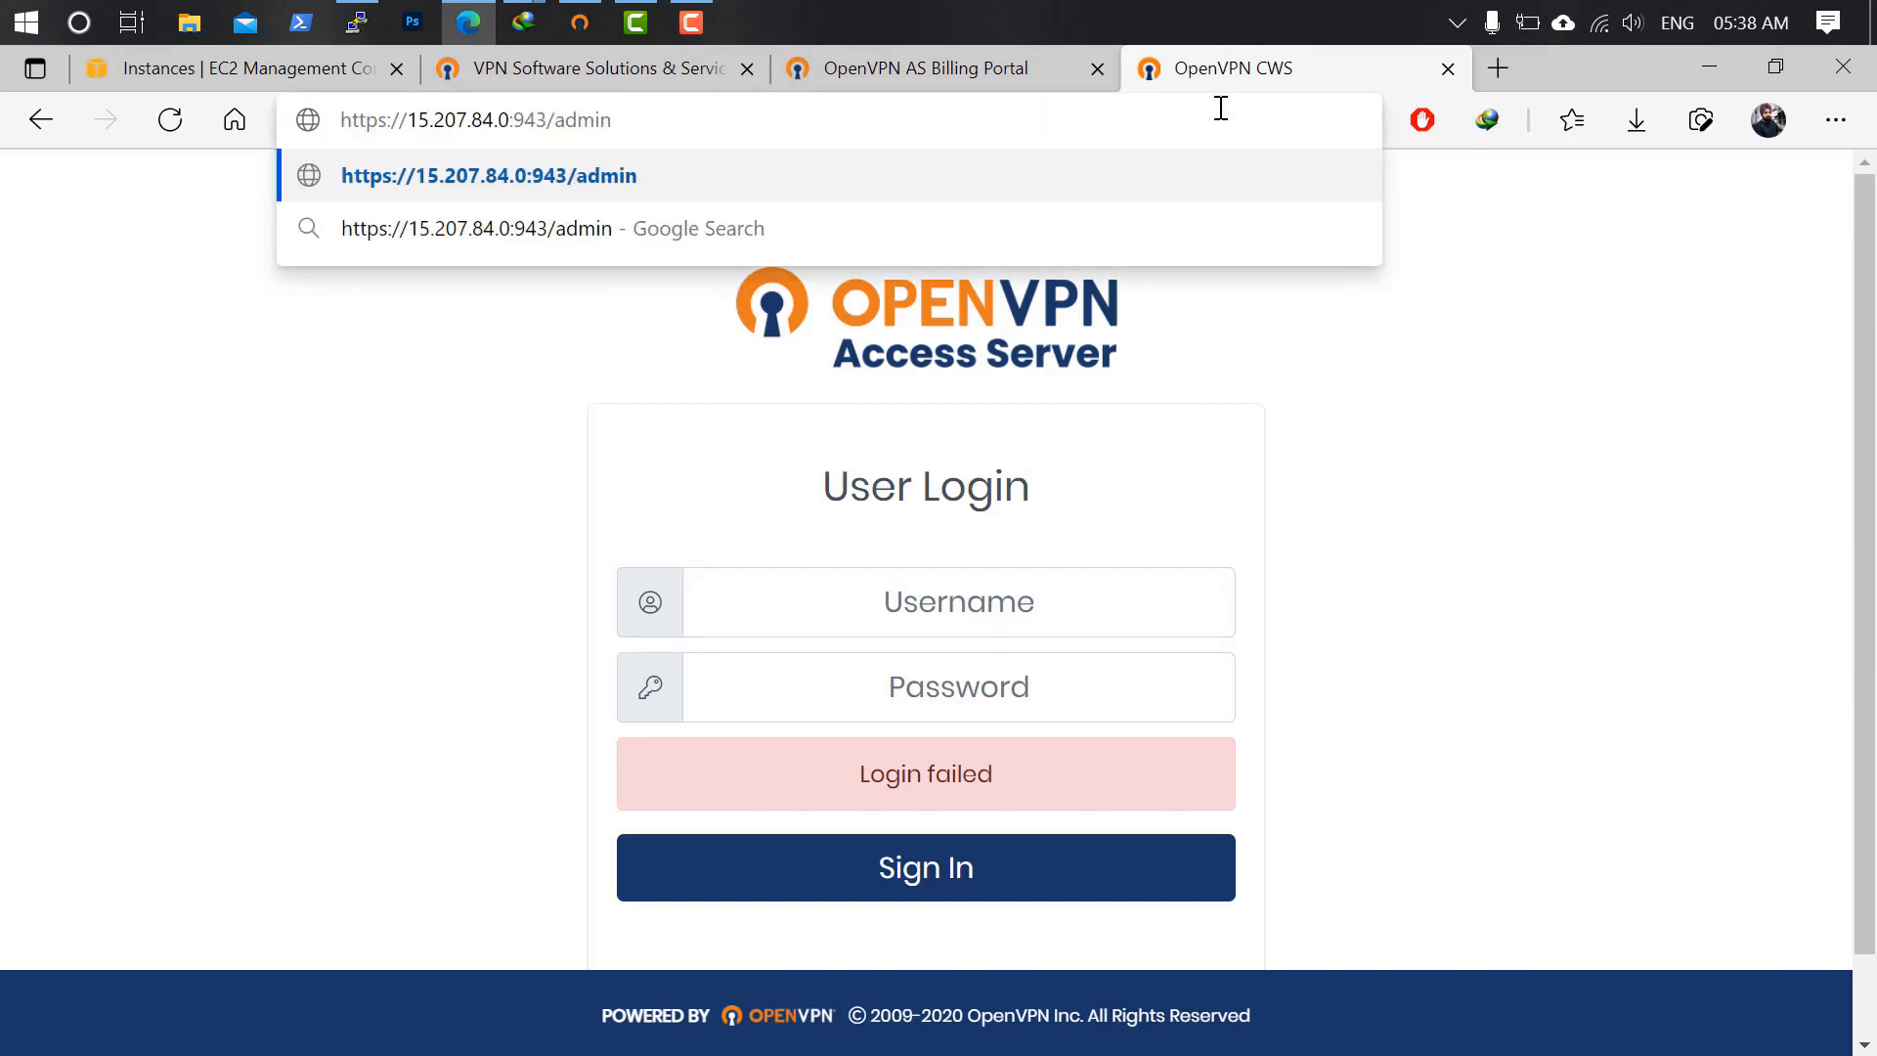
key(Return)
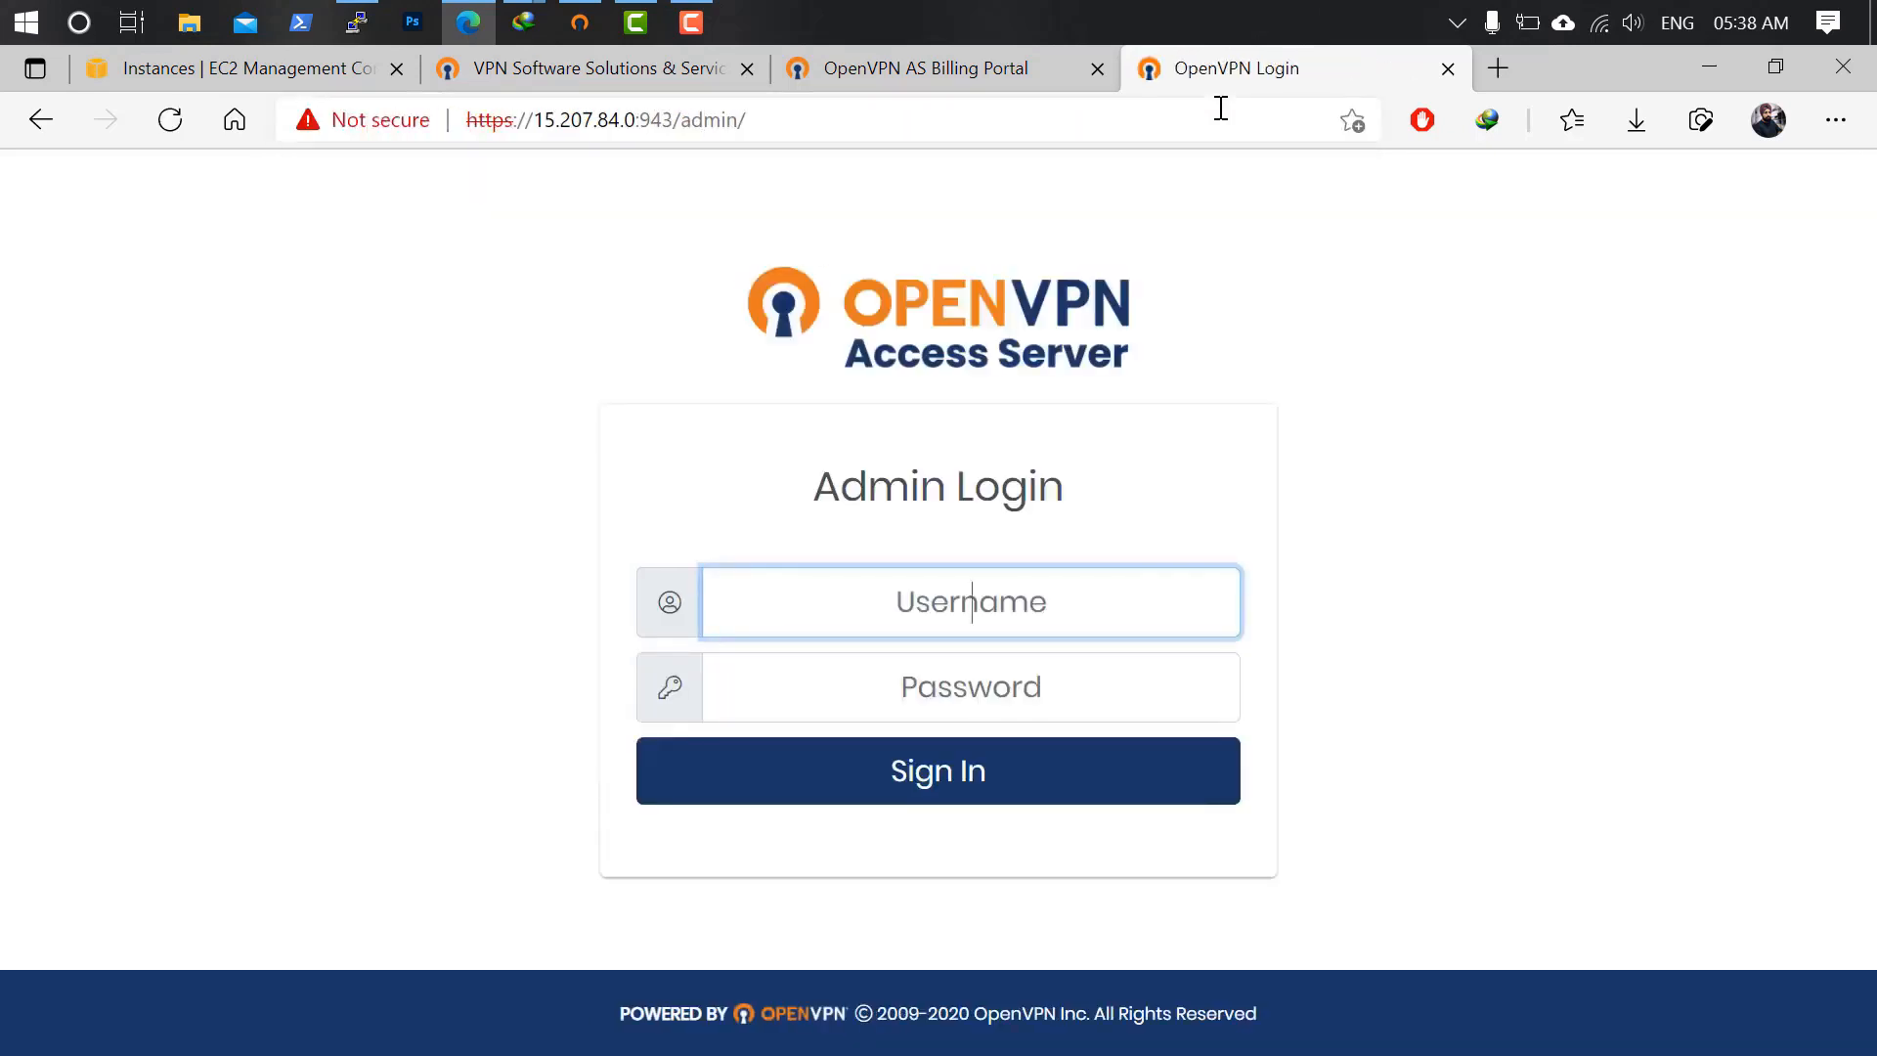
Submit admin login as openvpn with the account password, then re-enter openvpn after 'Incorrect login.'.
text(openvpn)
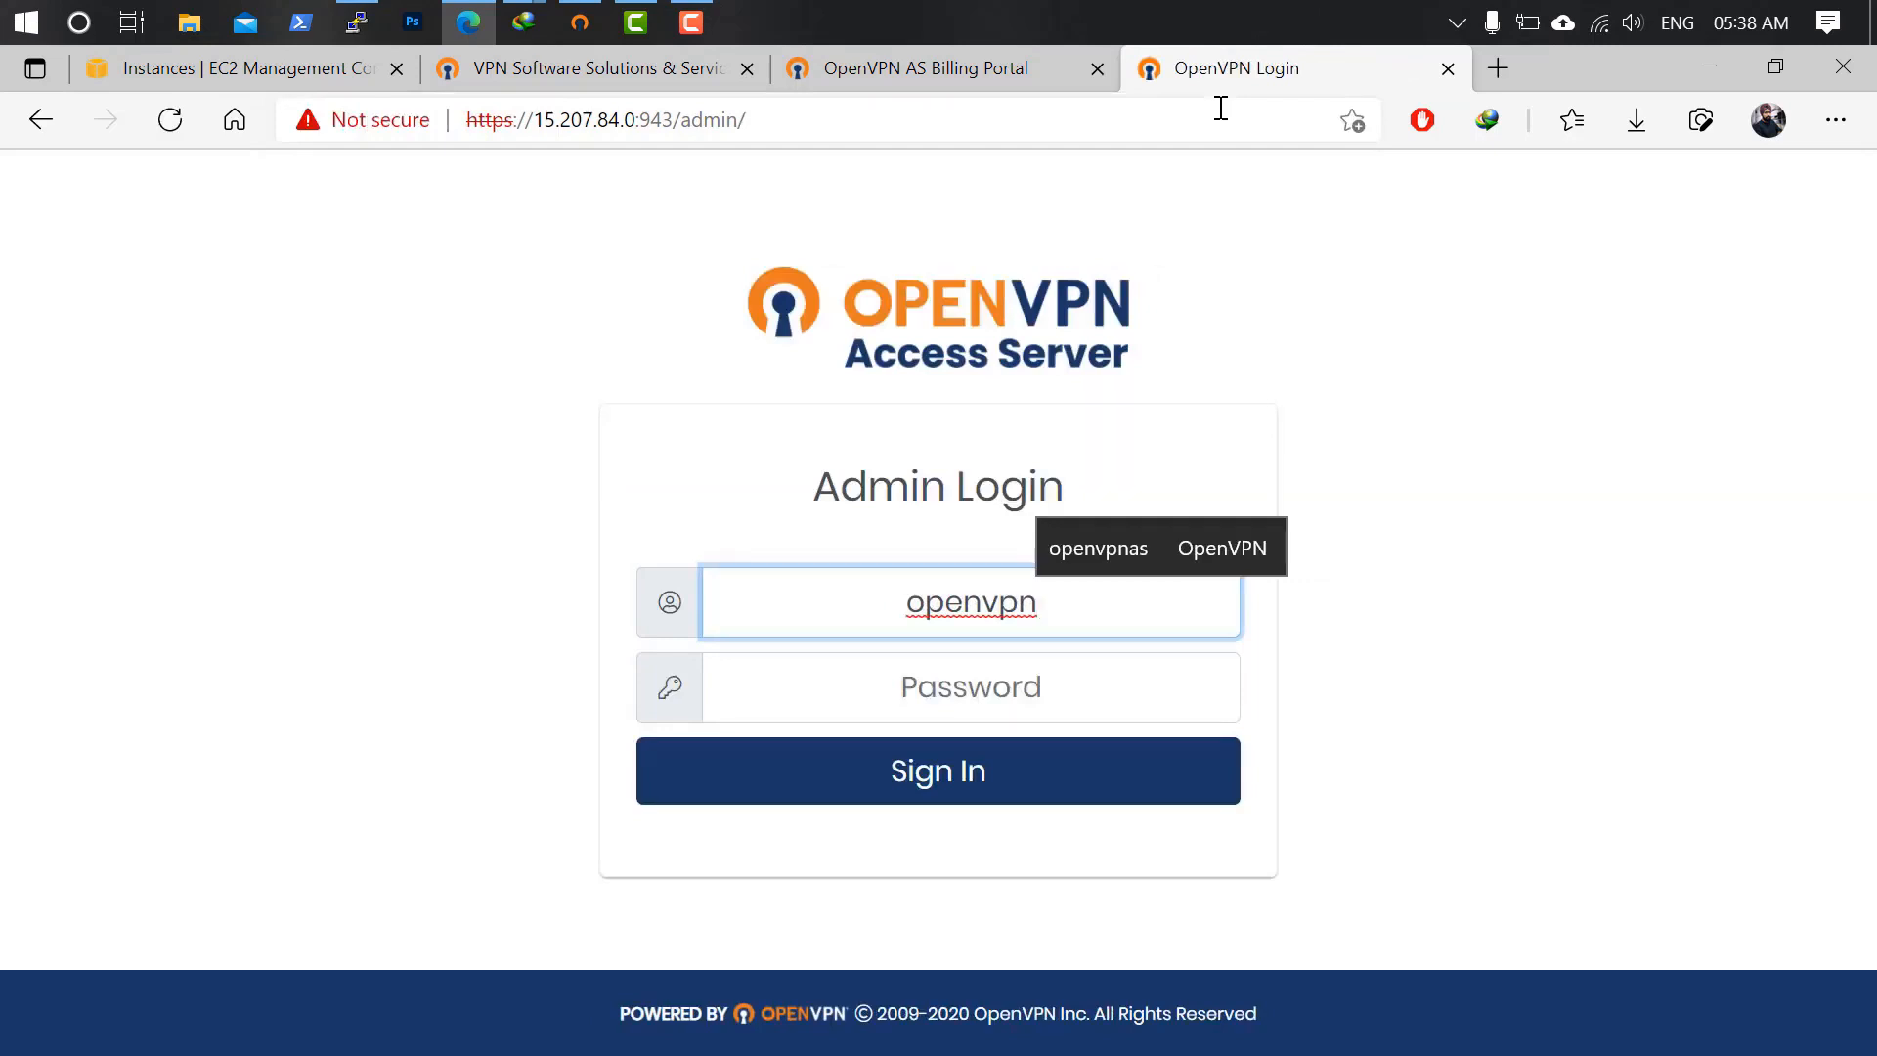
click(1040, 700)
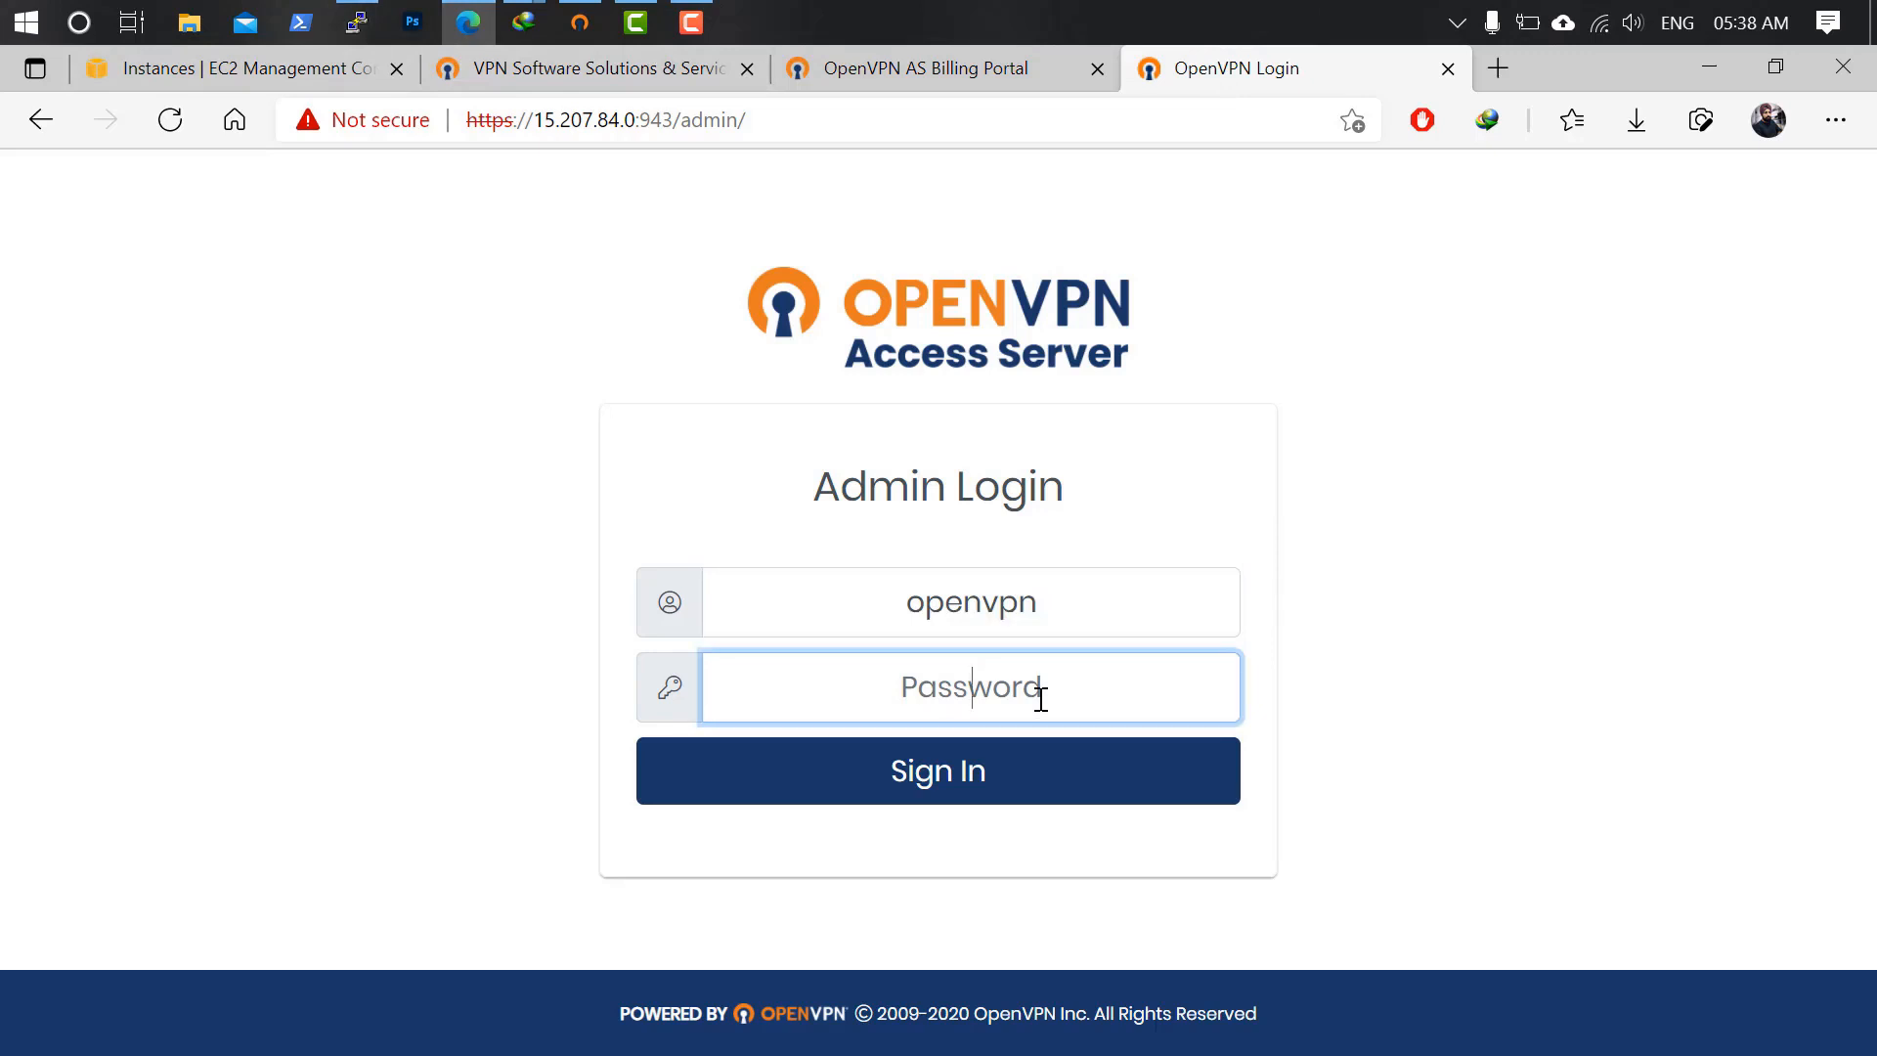
text(••••)
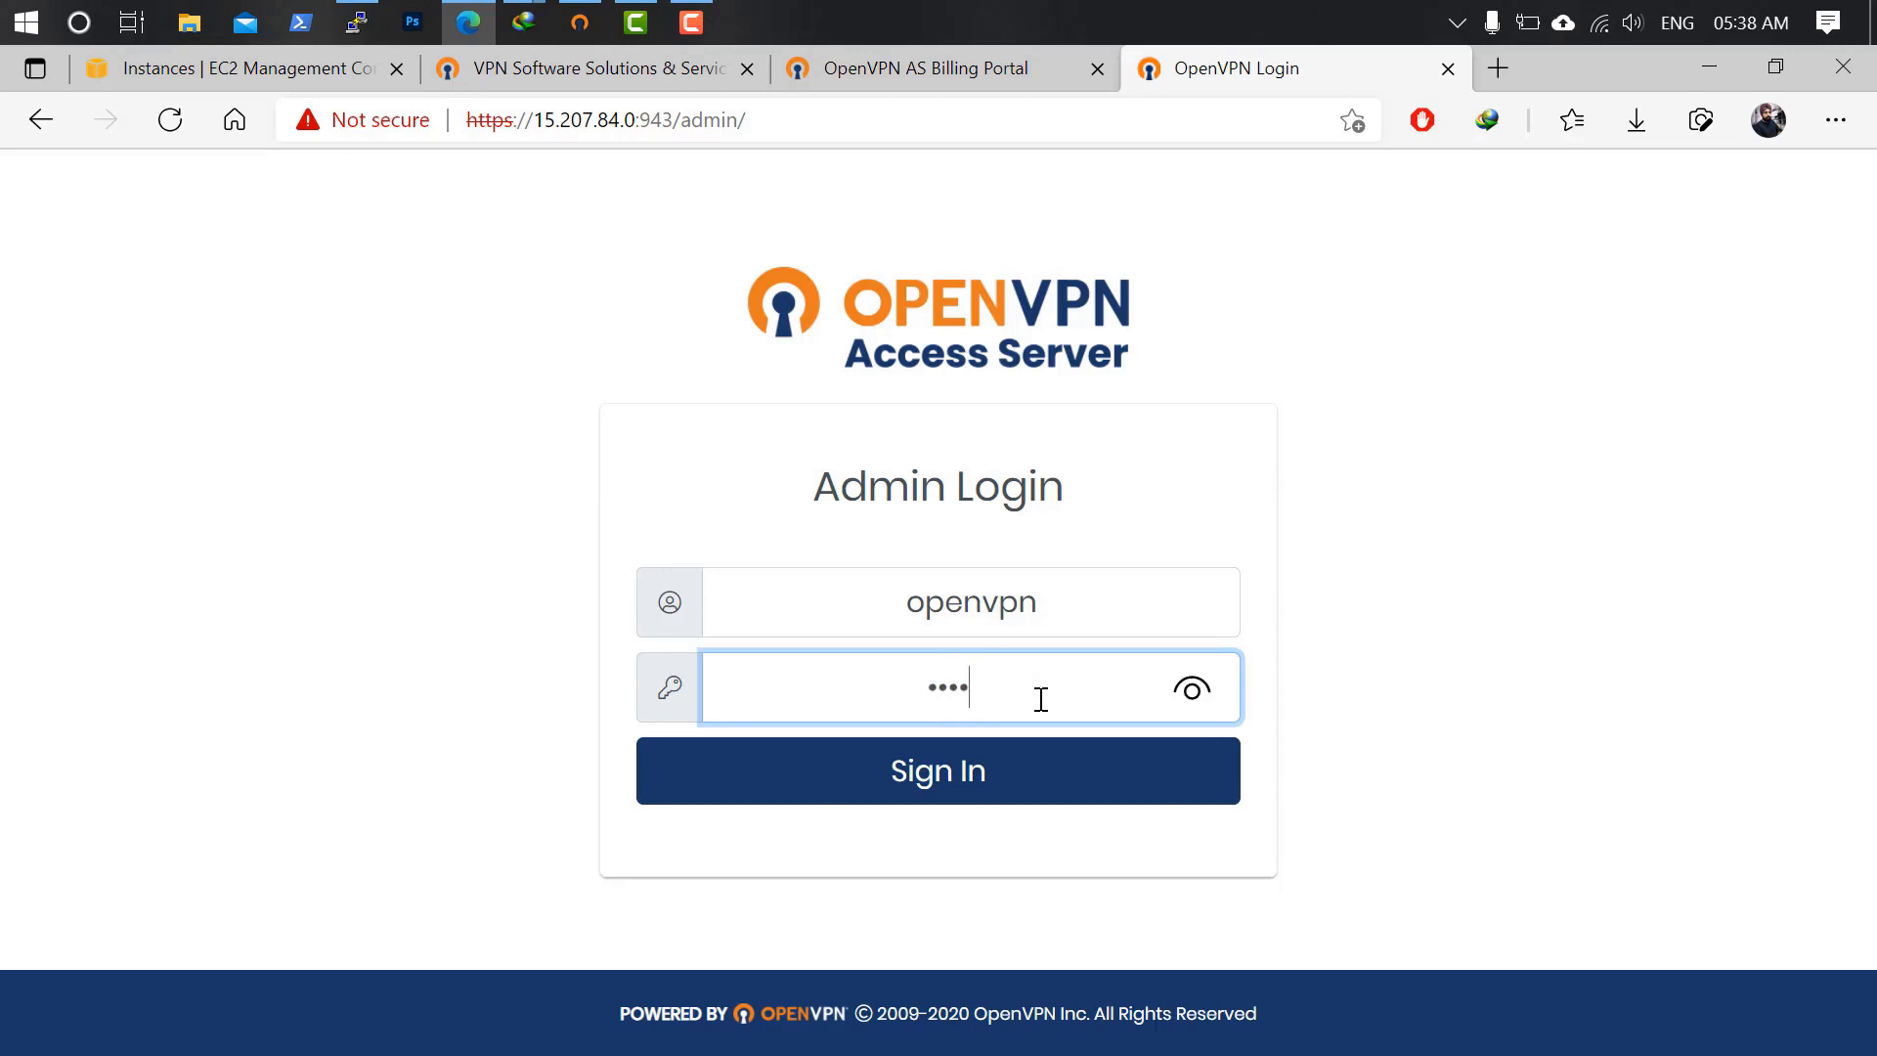
text(•••)
key(Return)
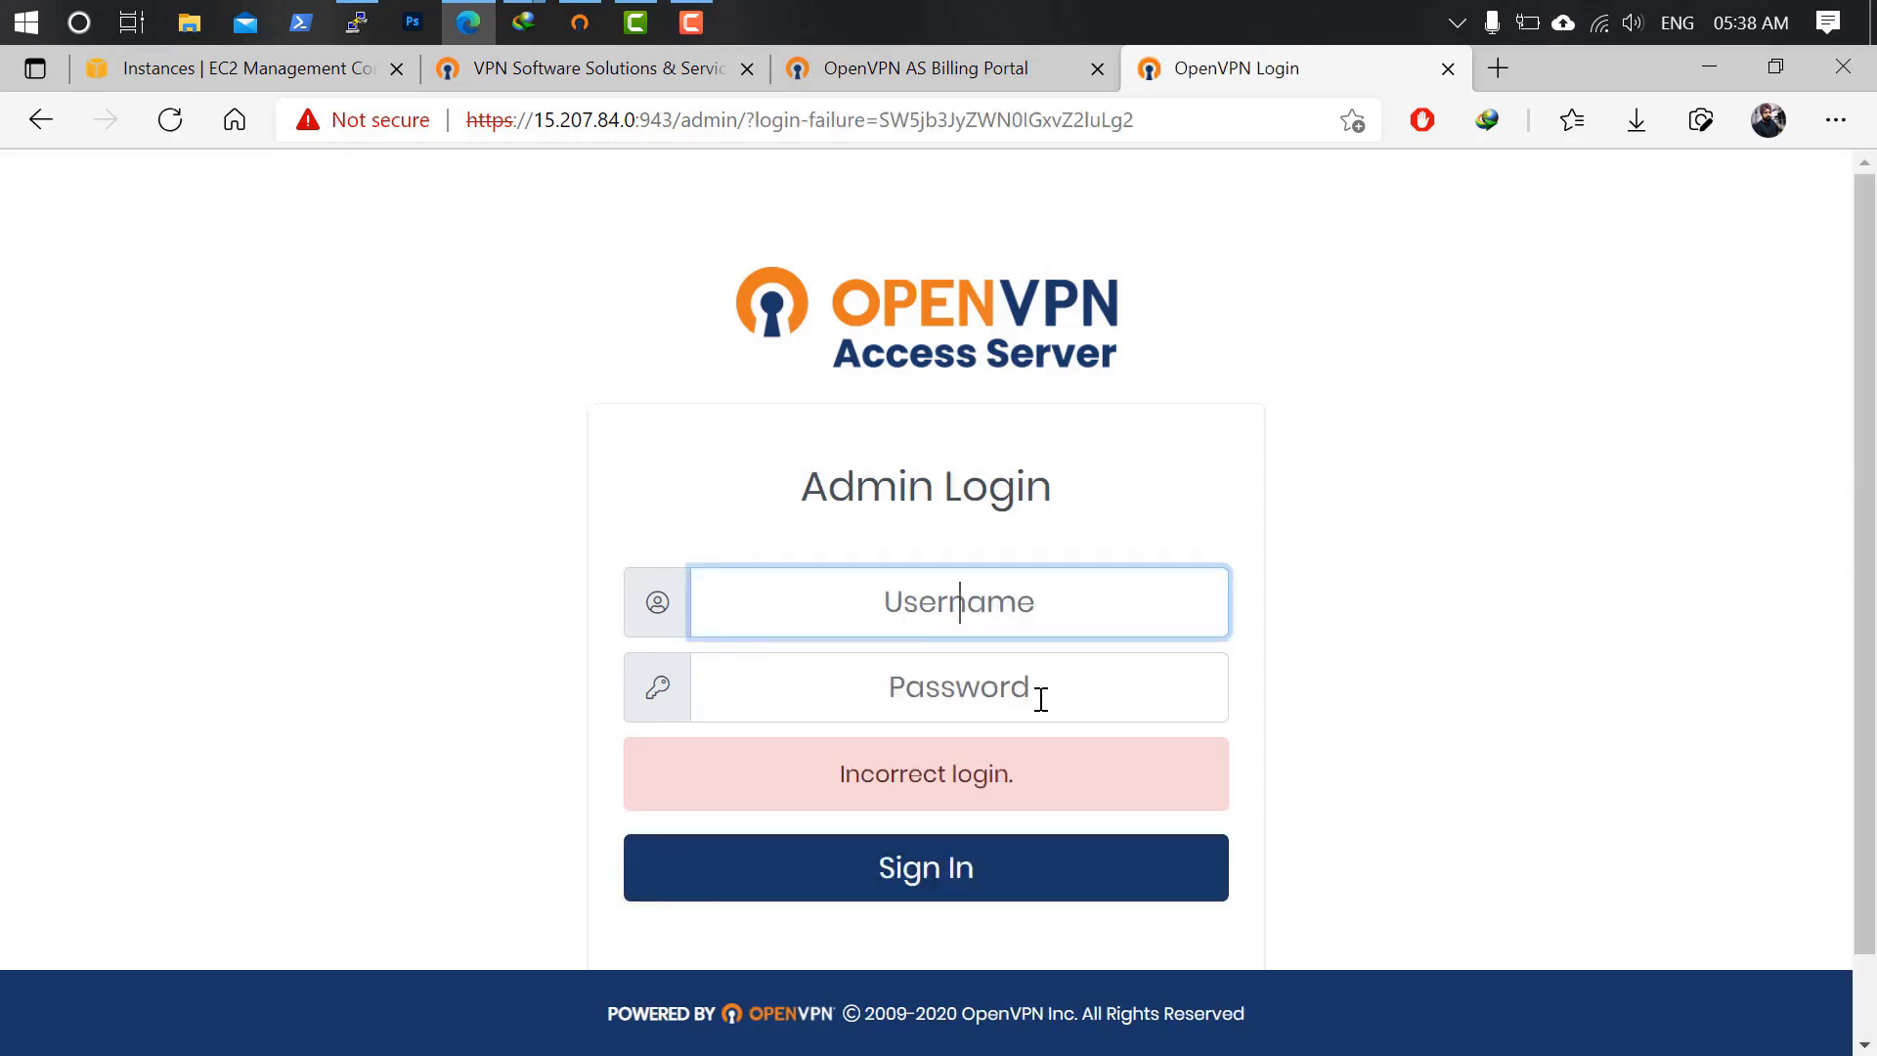
text(openvpn)
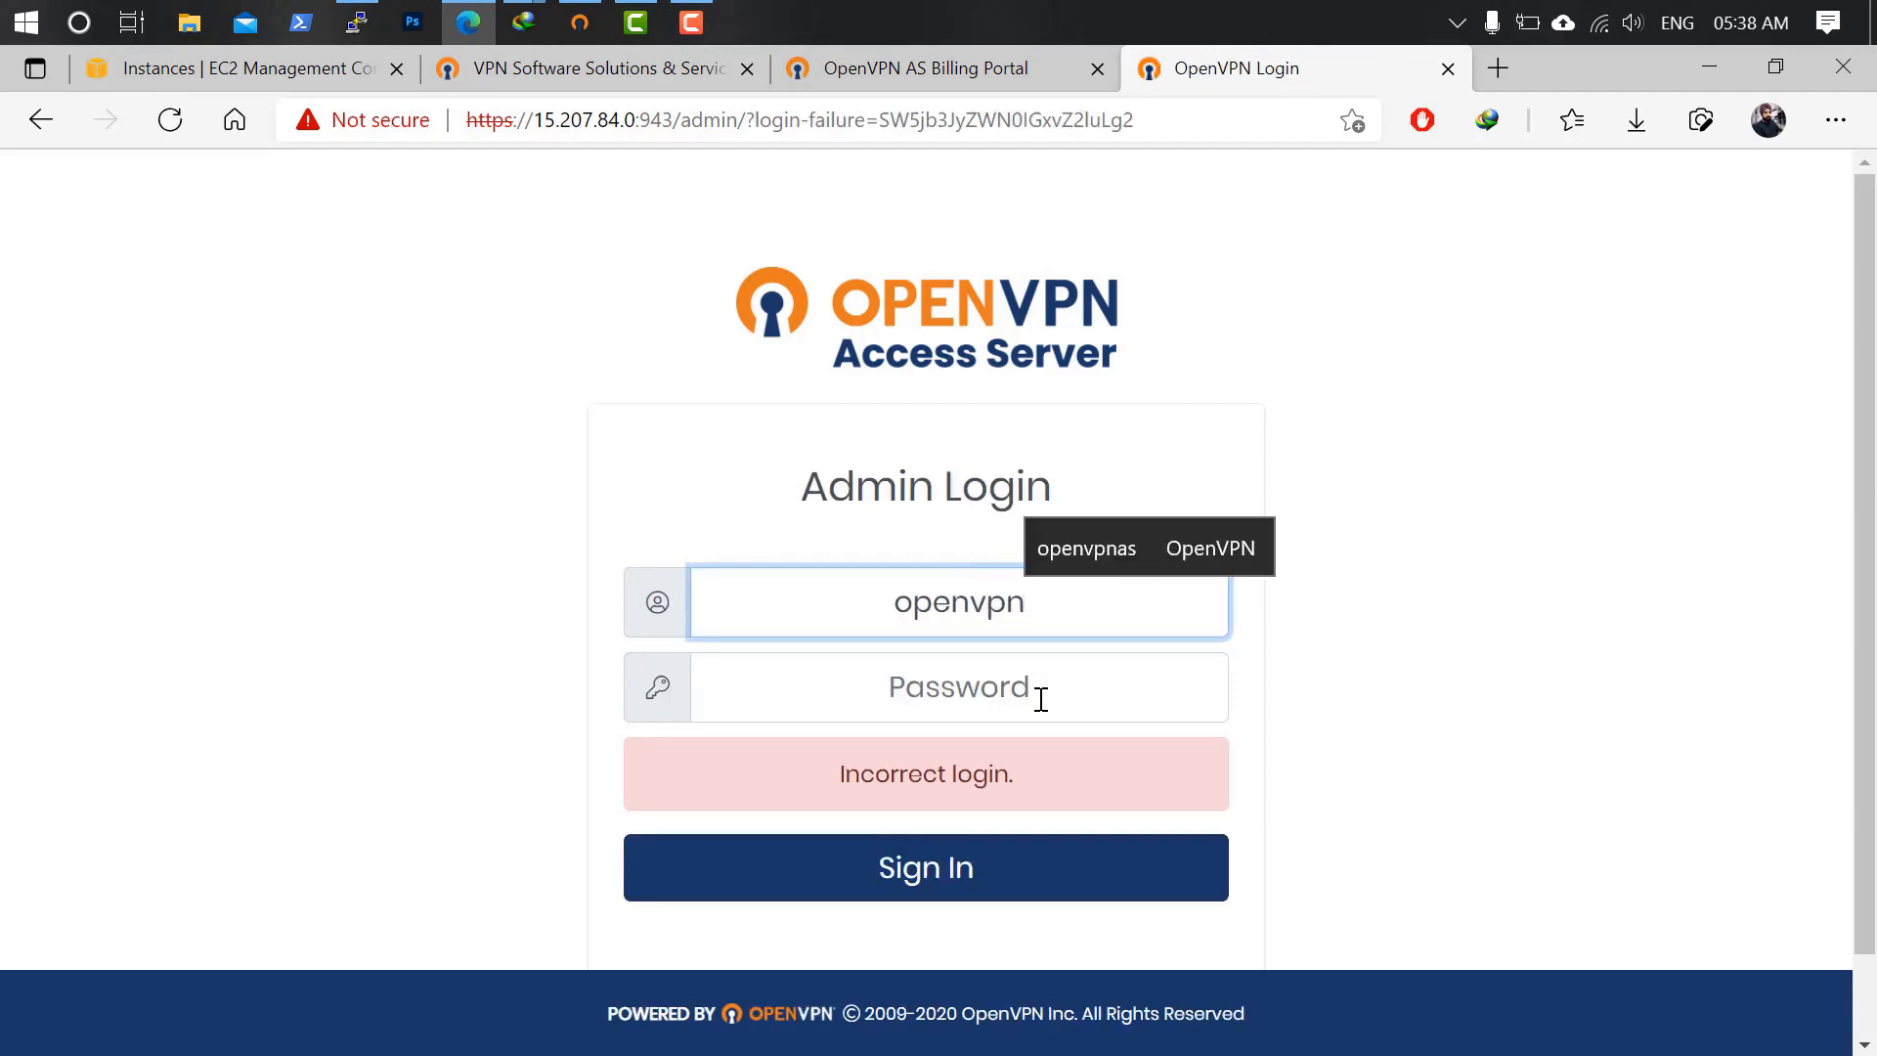
click(1041, 700)
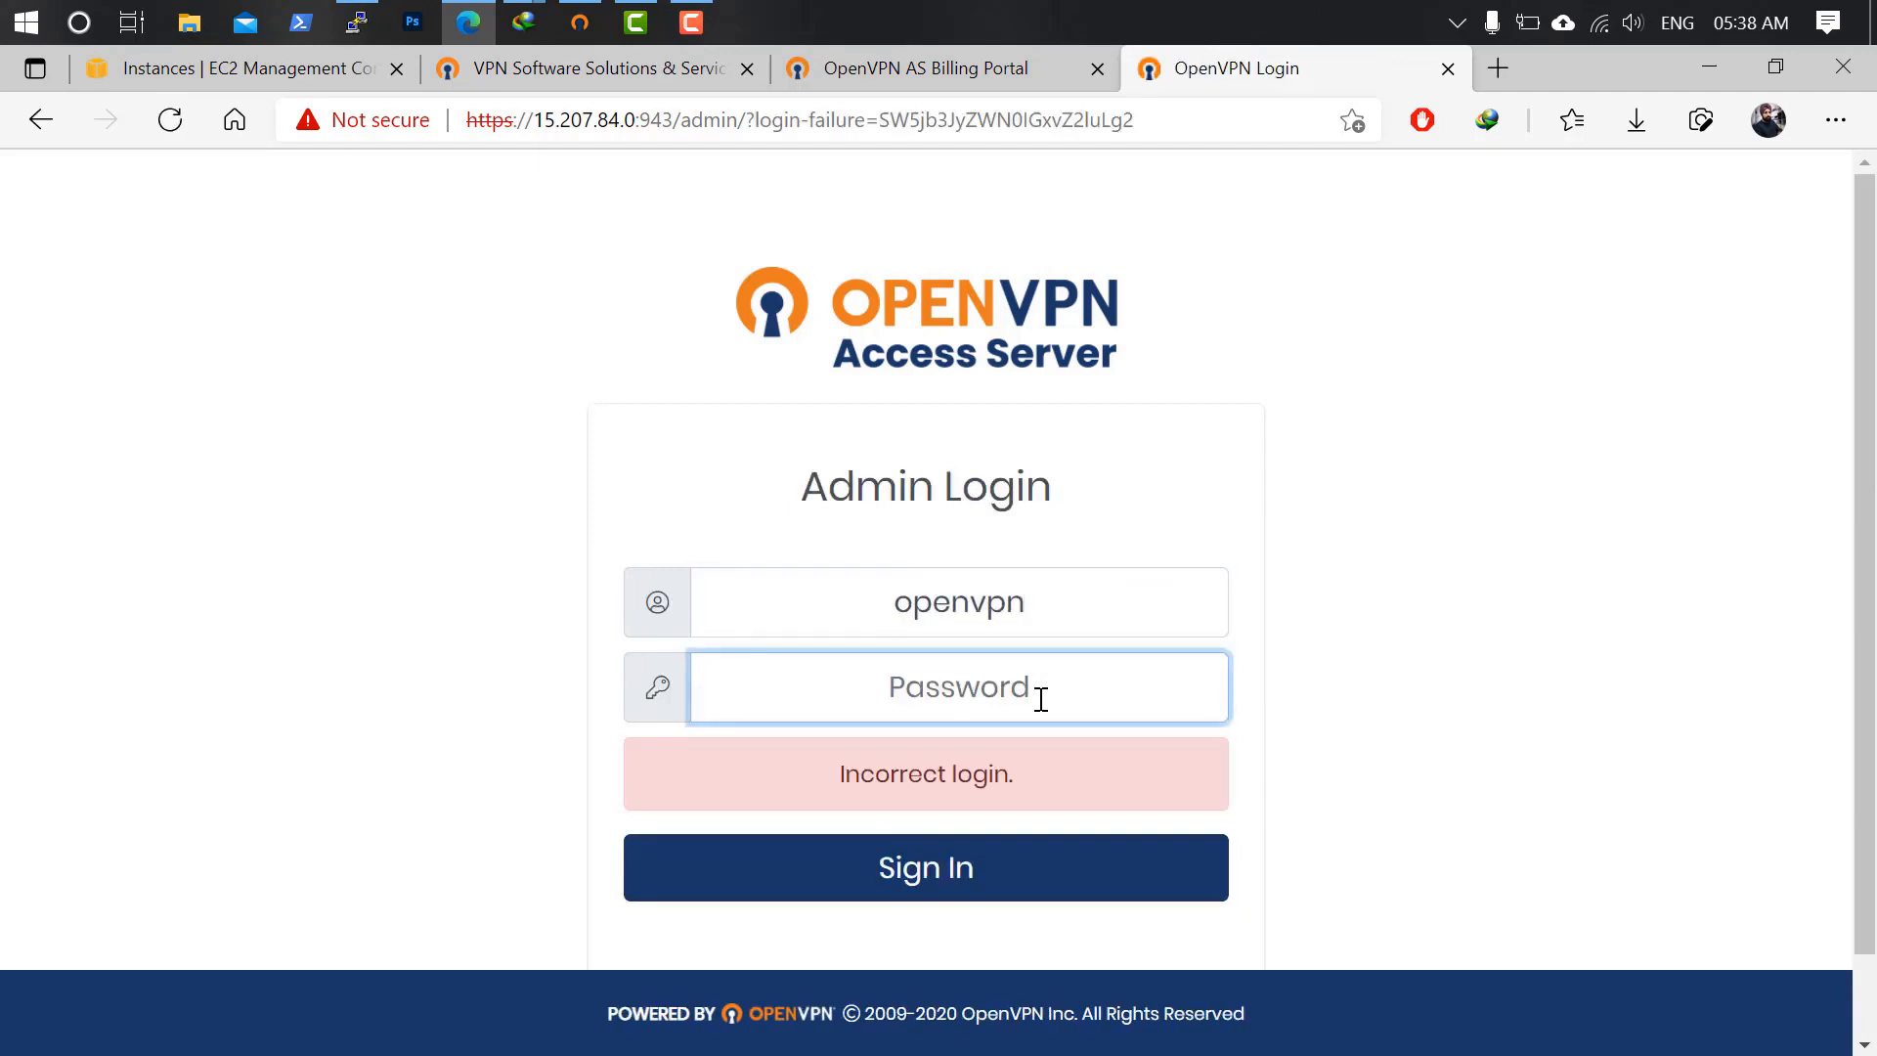
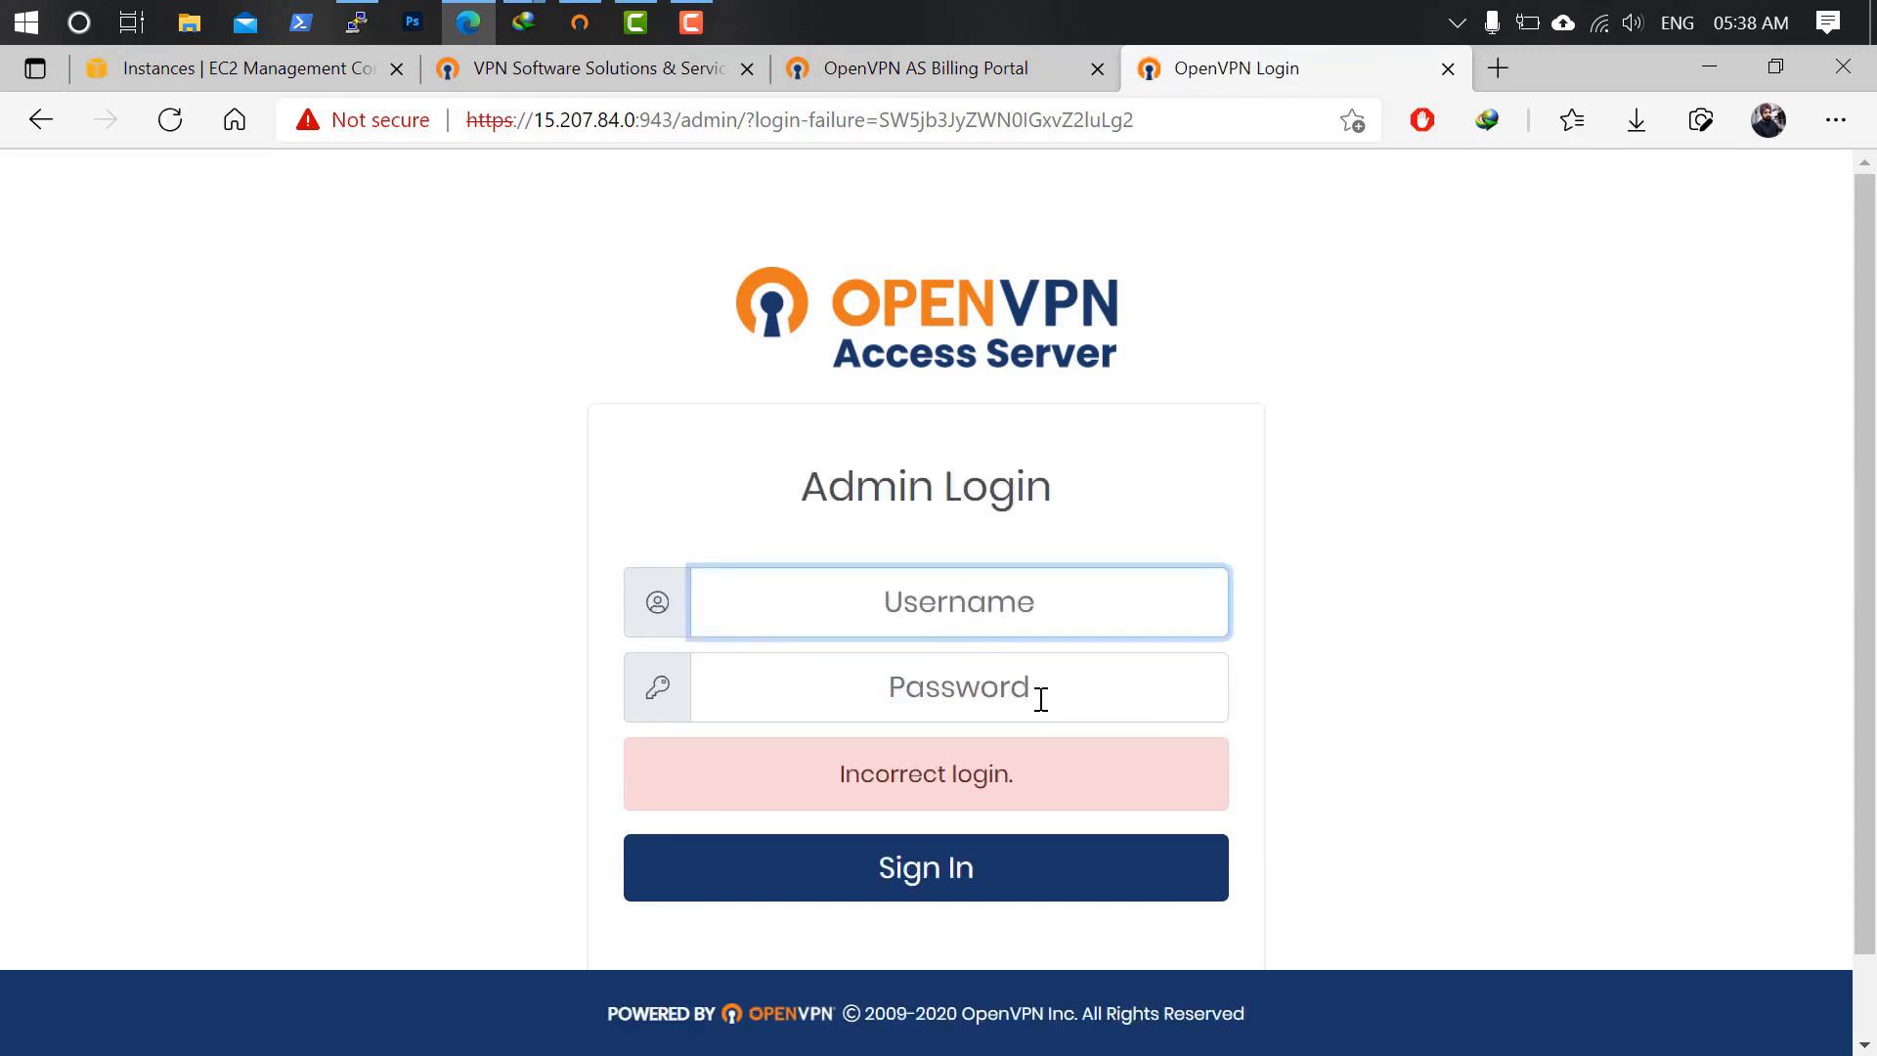
Bring the PuTTY SSH session on the server in front of the browser.
click(357, 22)
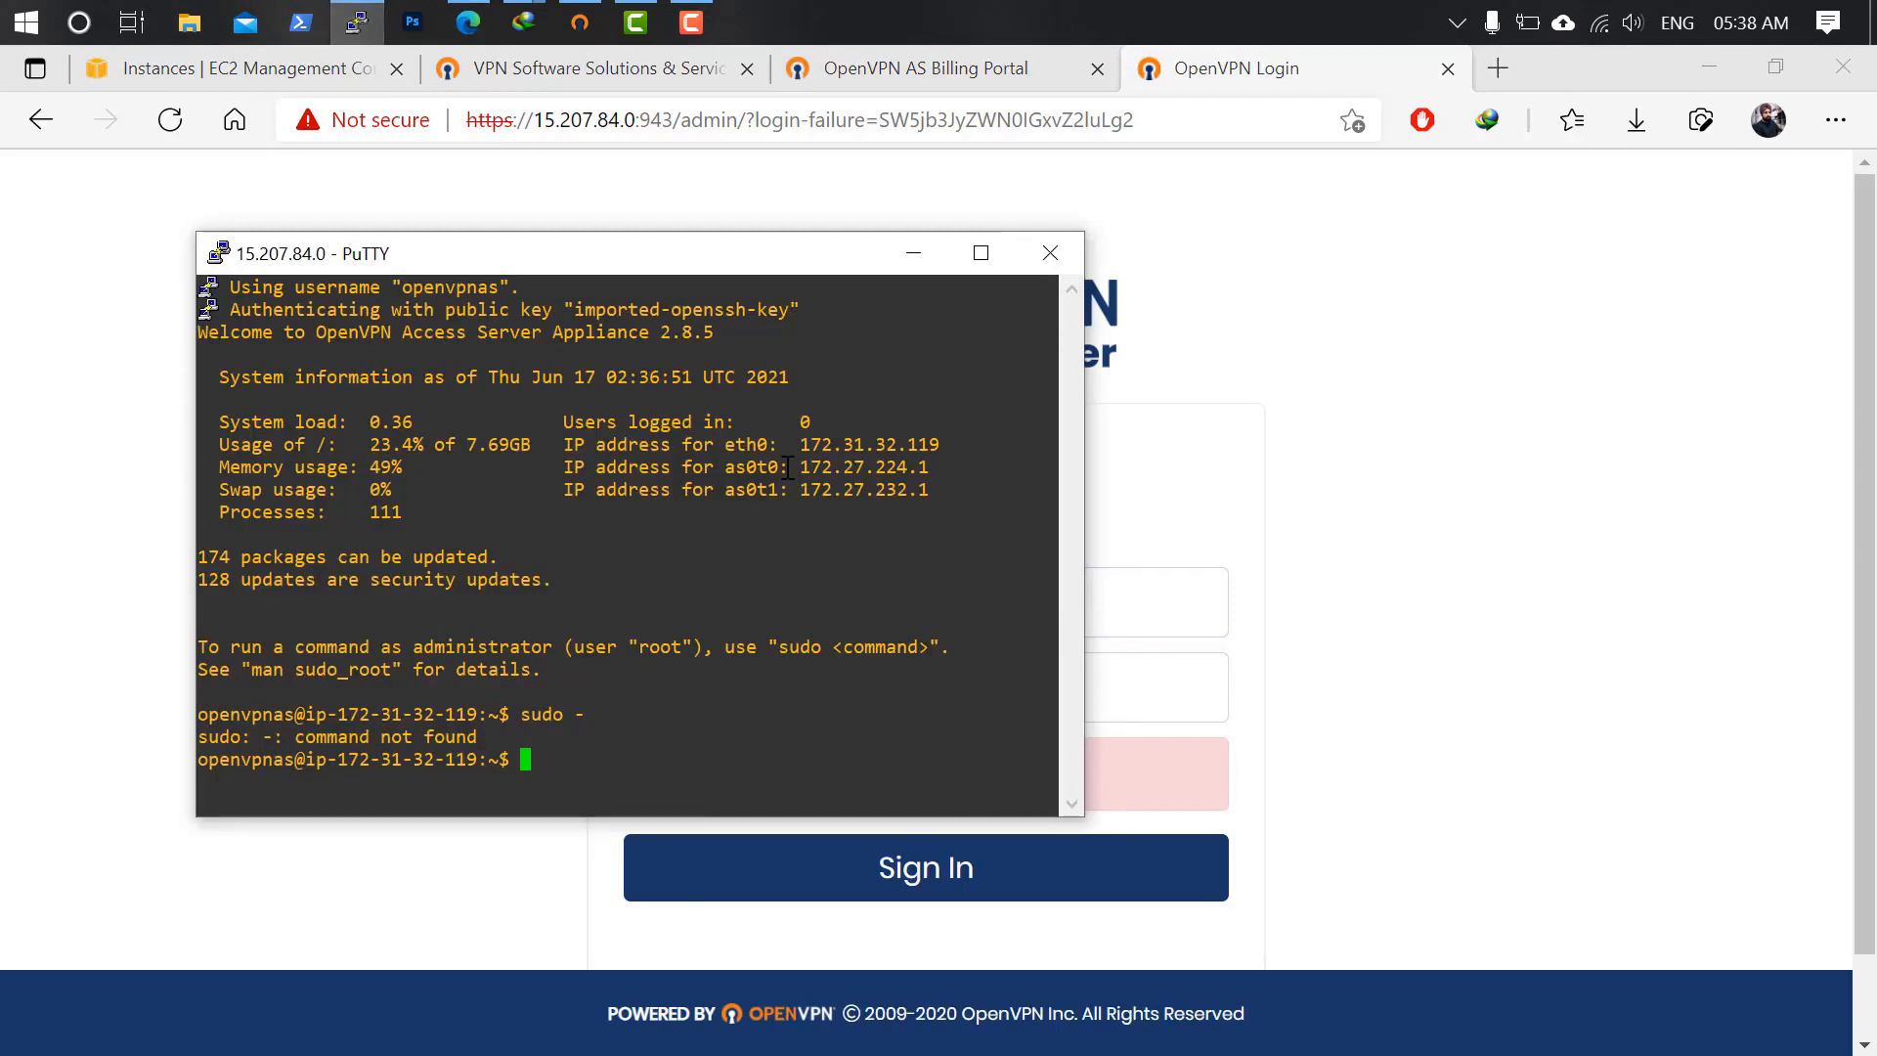
After plain 'passwd openvpn' fails, run 'sudo passwd openvpn' and enter the new password twice.
text(passwd openvpn)
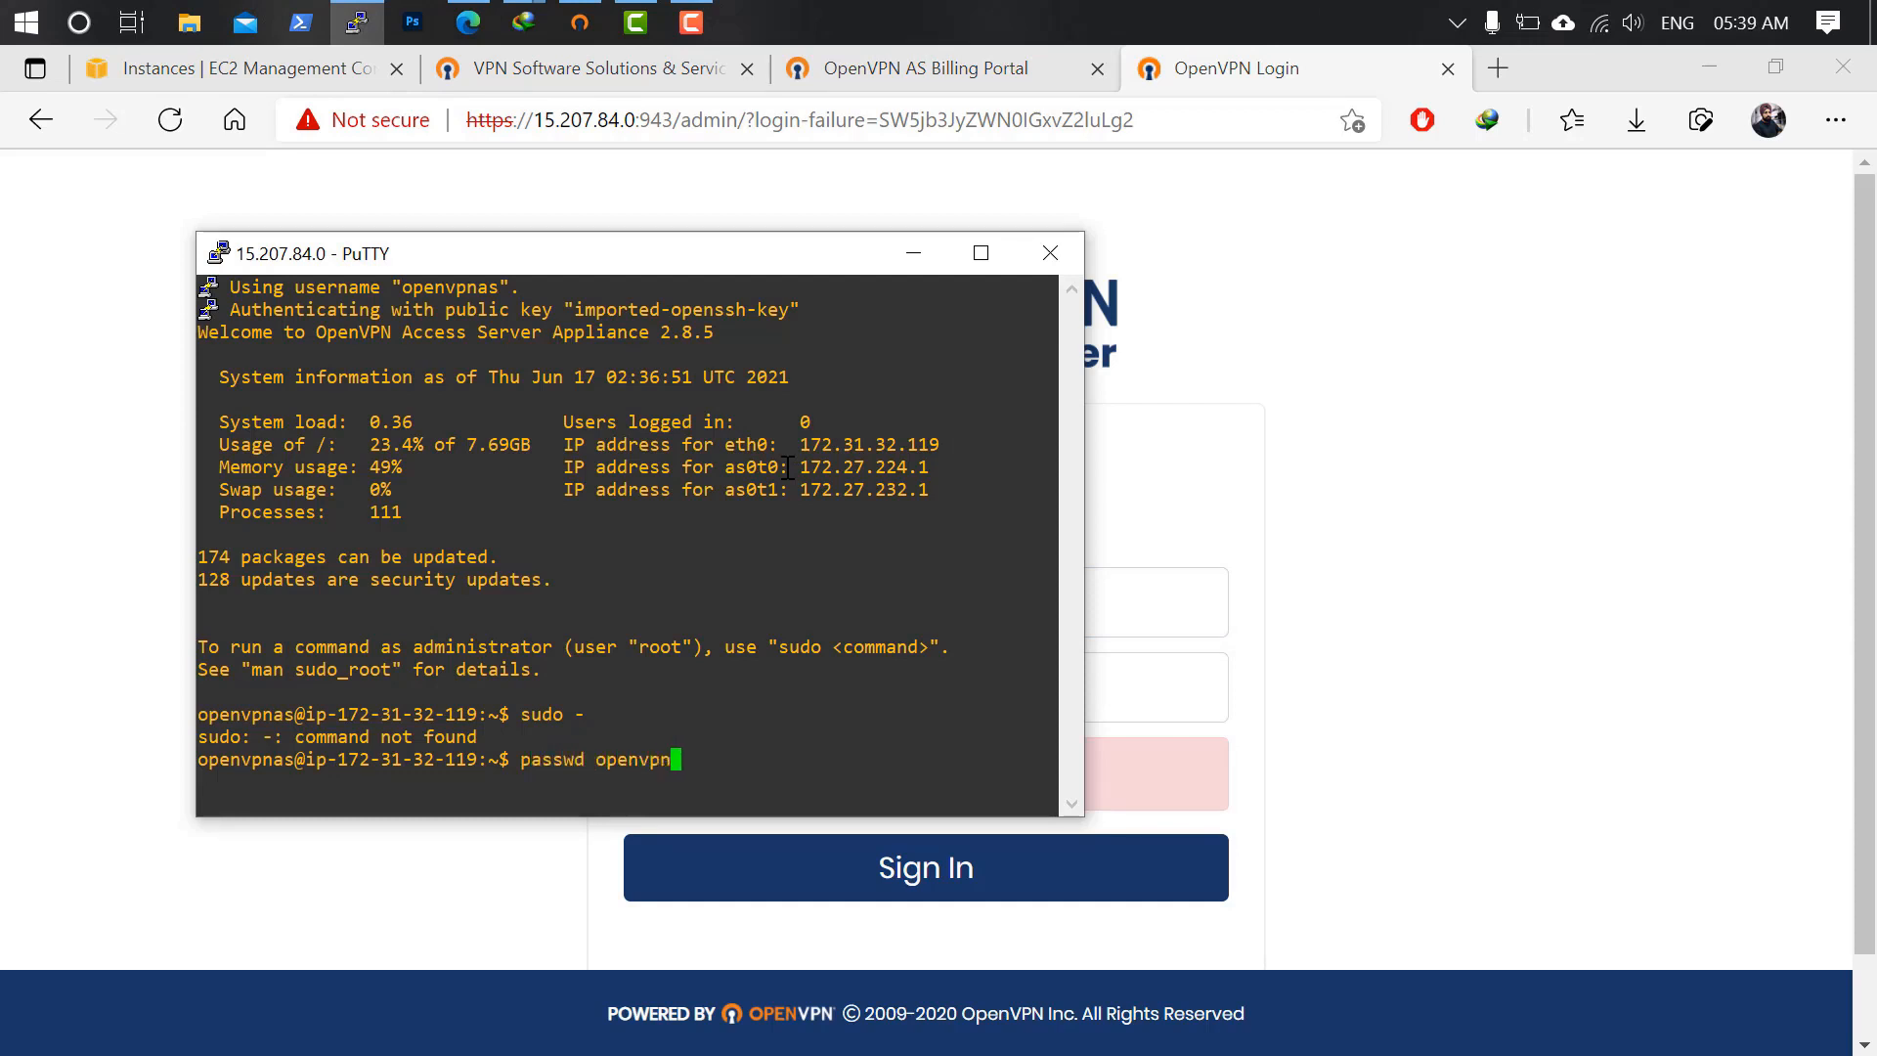
key(Return)
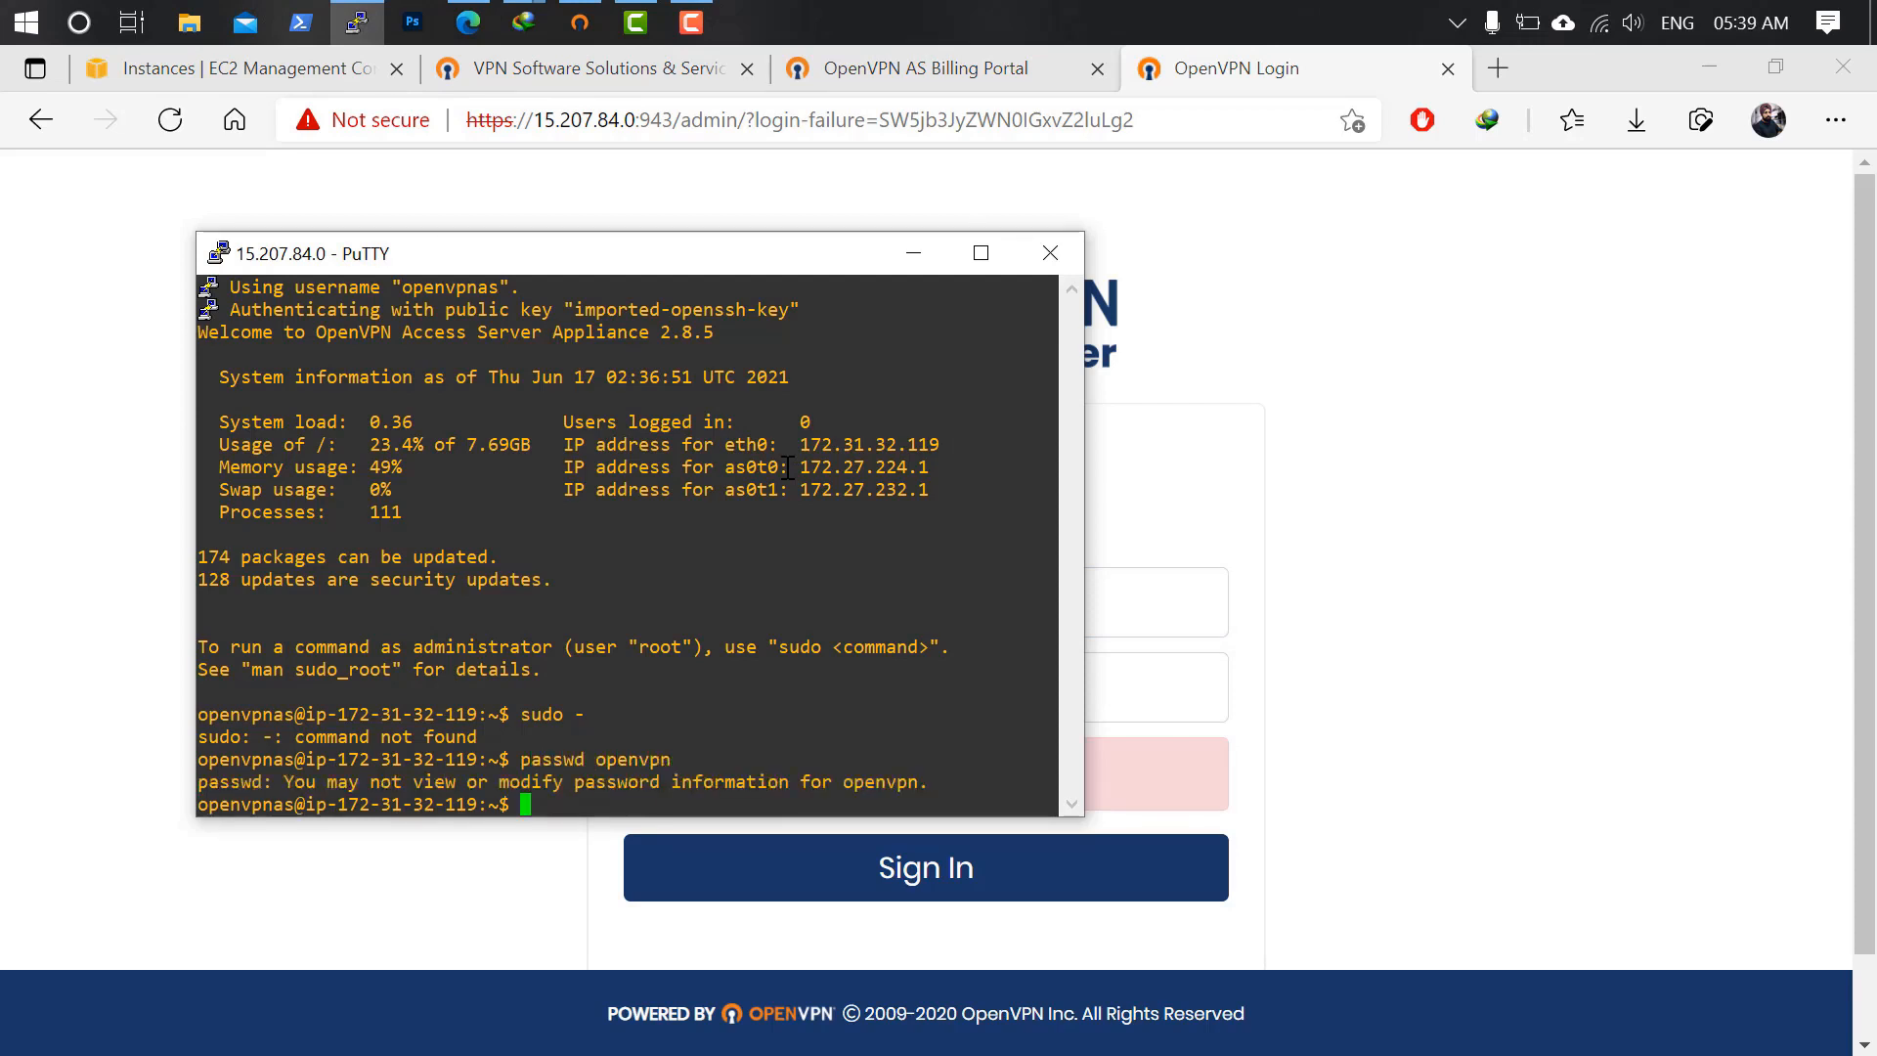
text(sudi)
key(BackSpace)
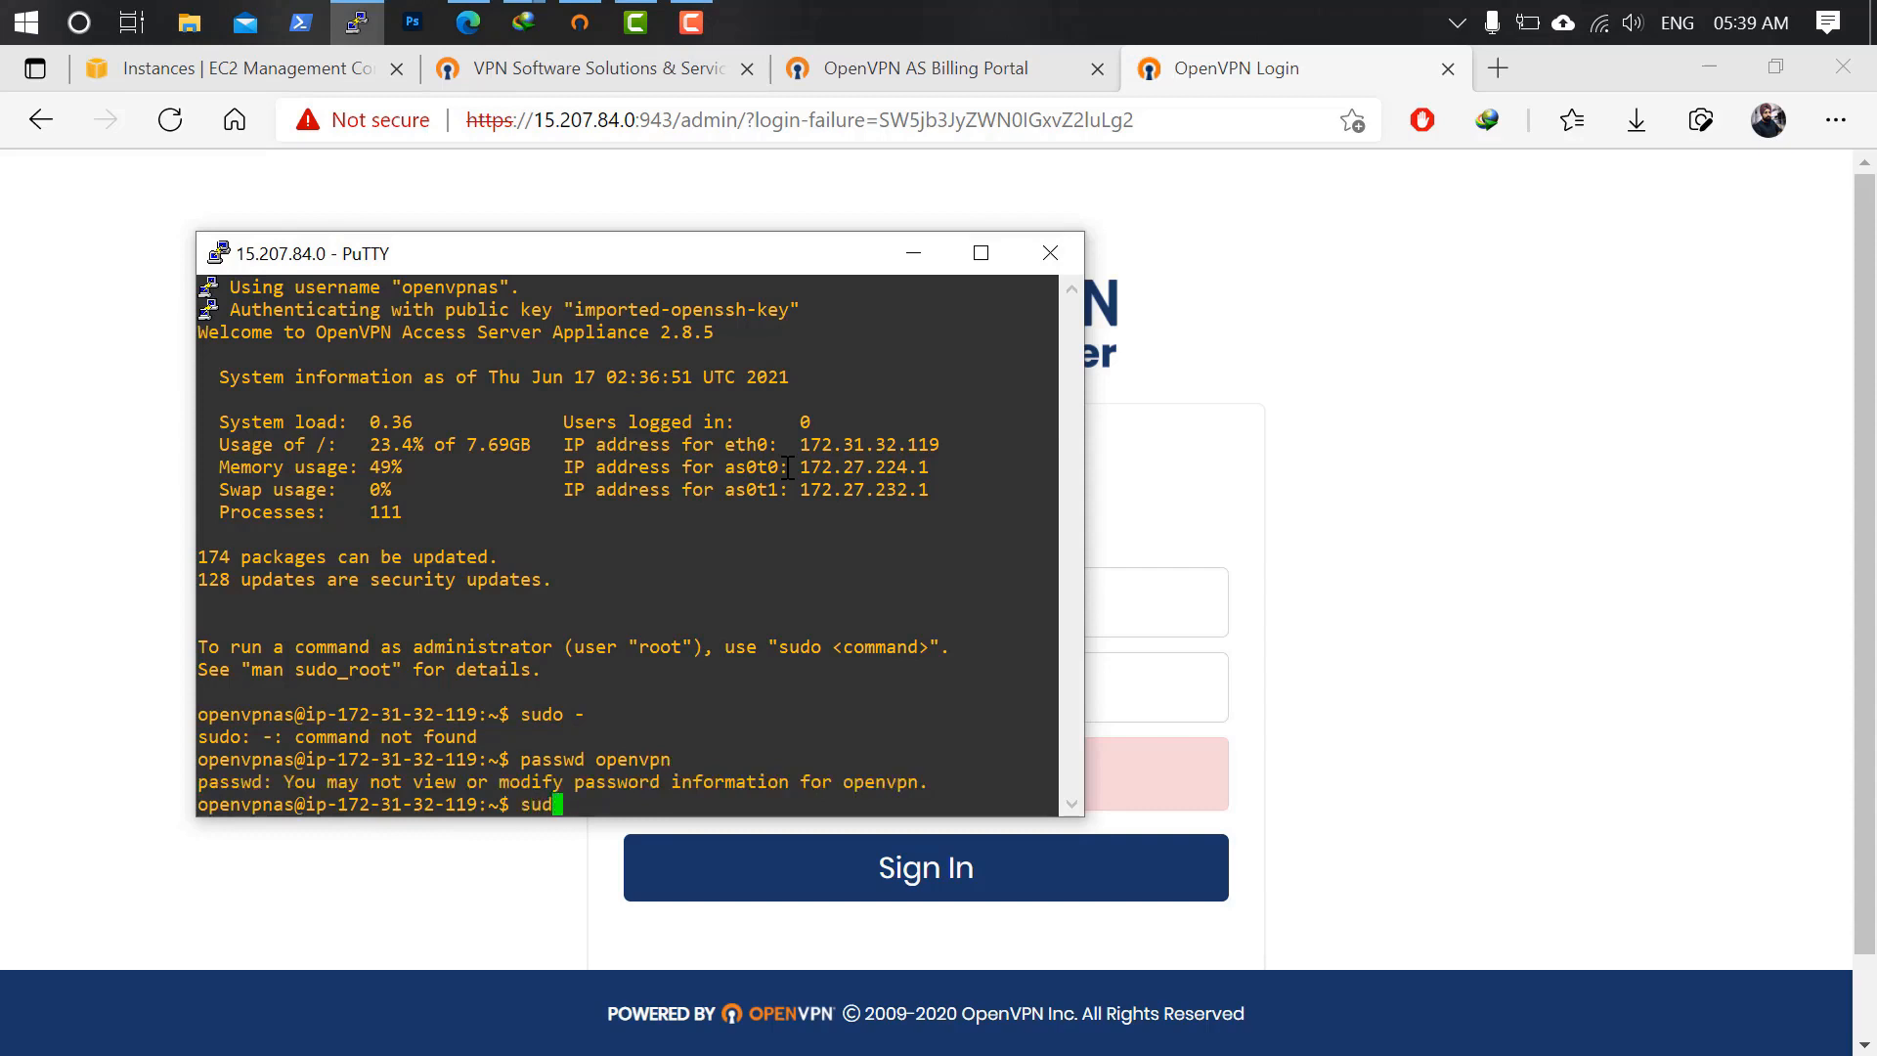
text(o passwd openvpn)
key(Return)
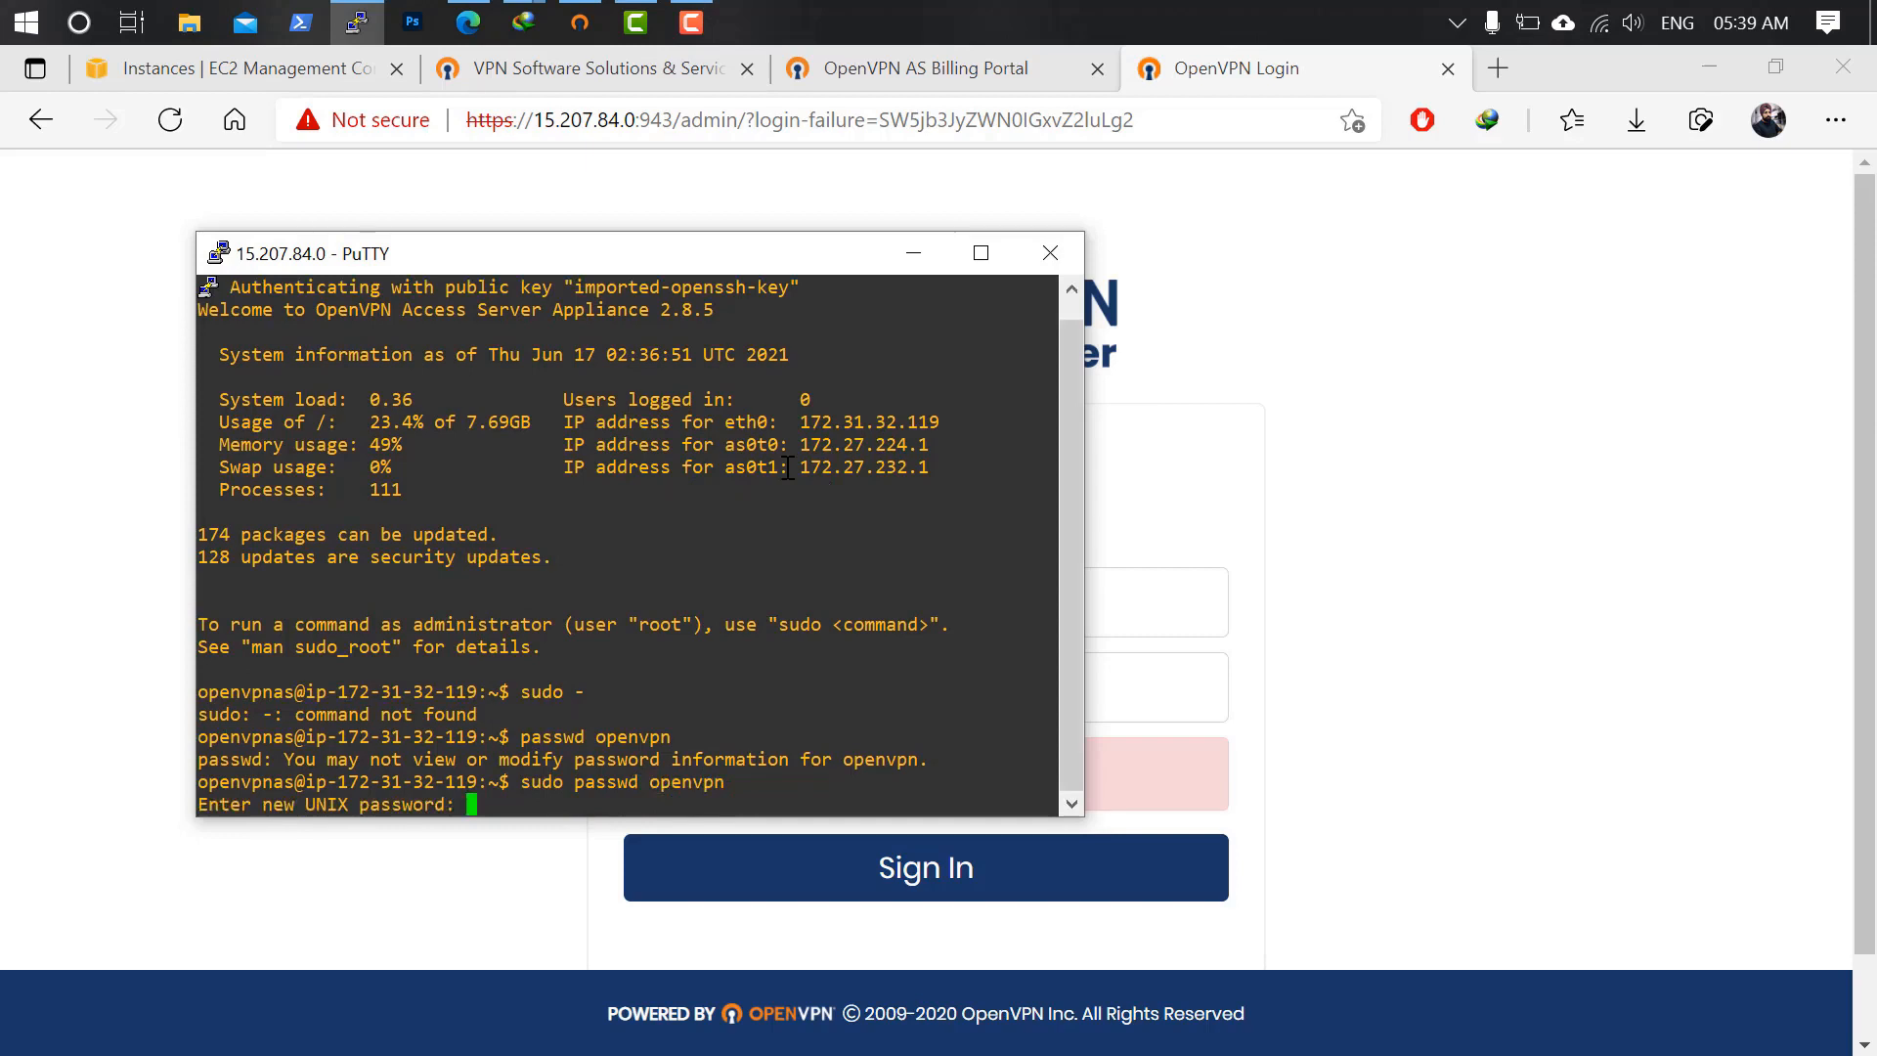
key(Return)
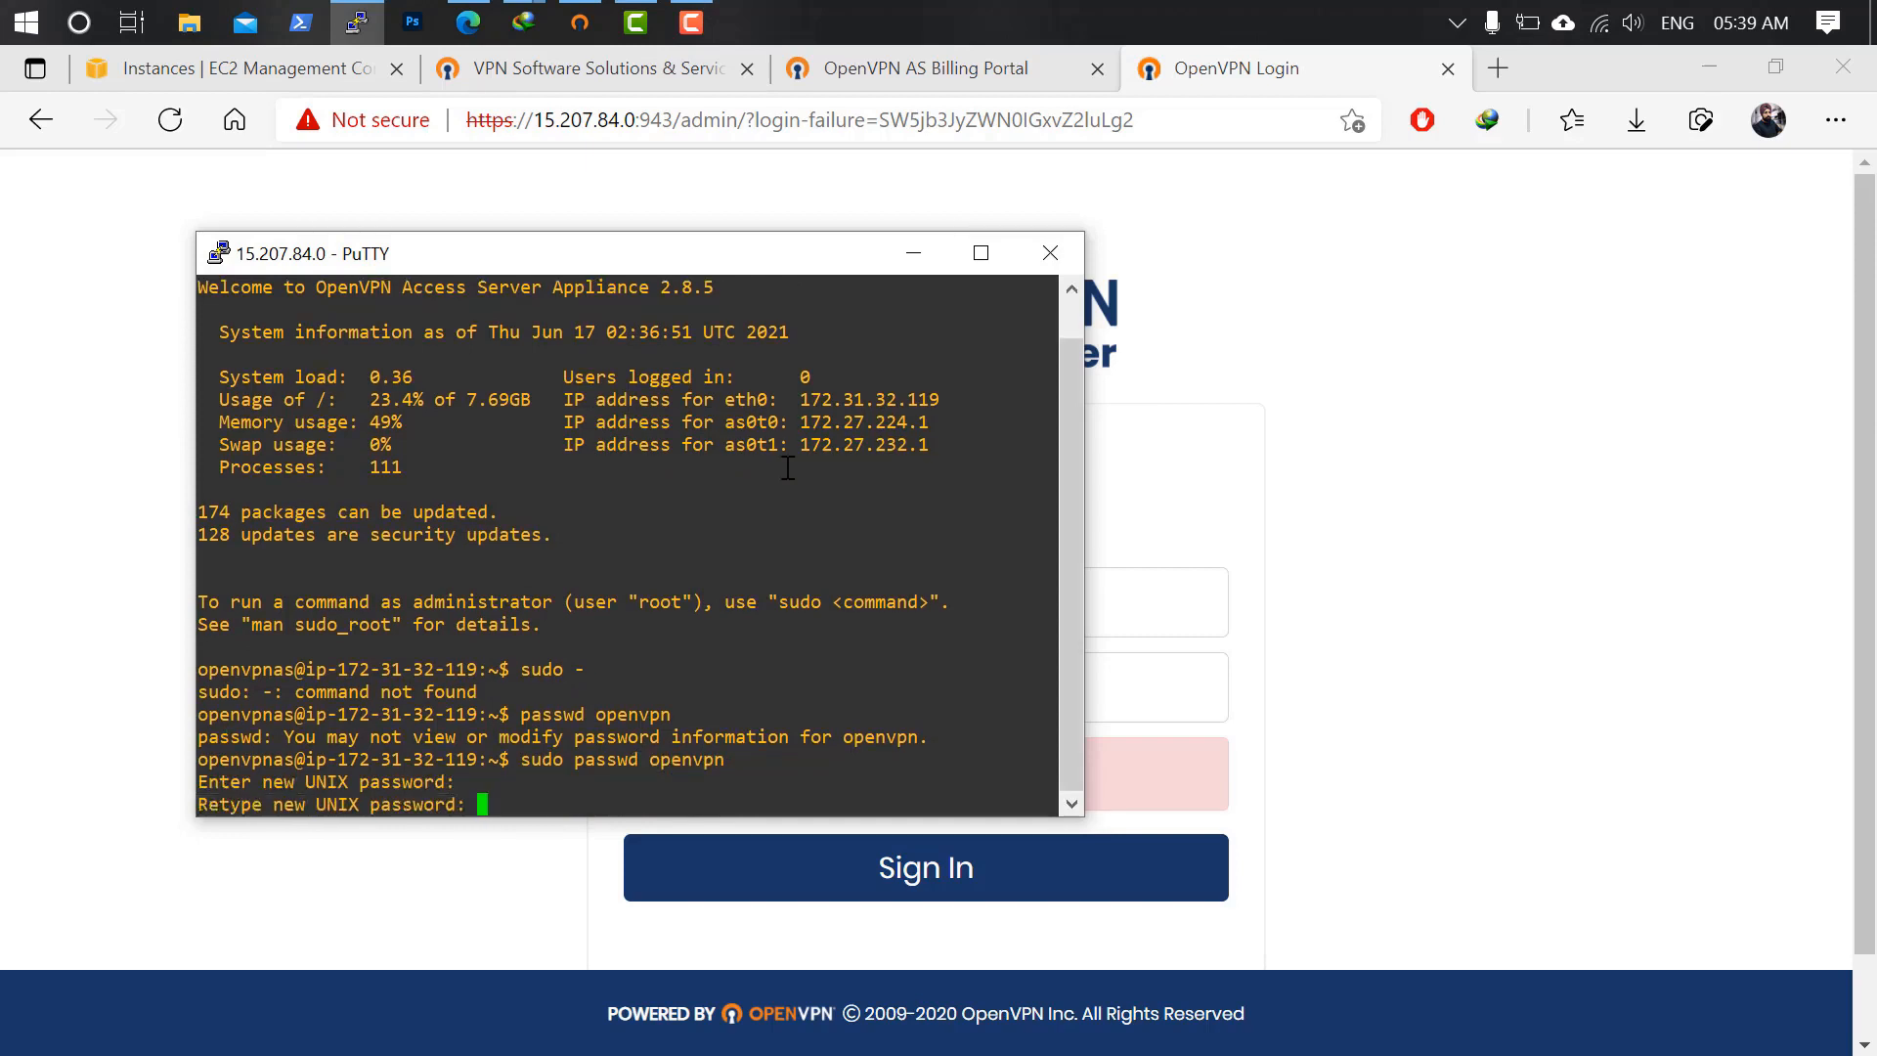
key(Return)
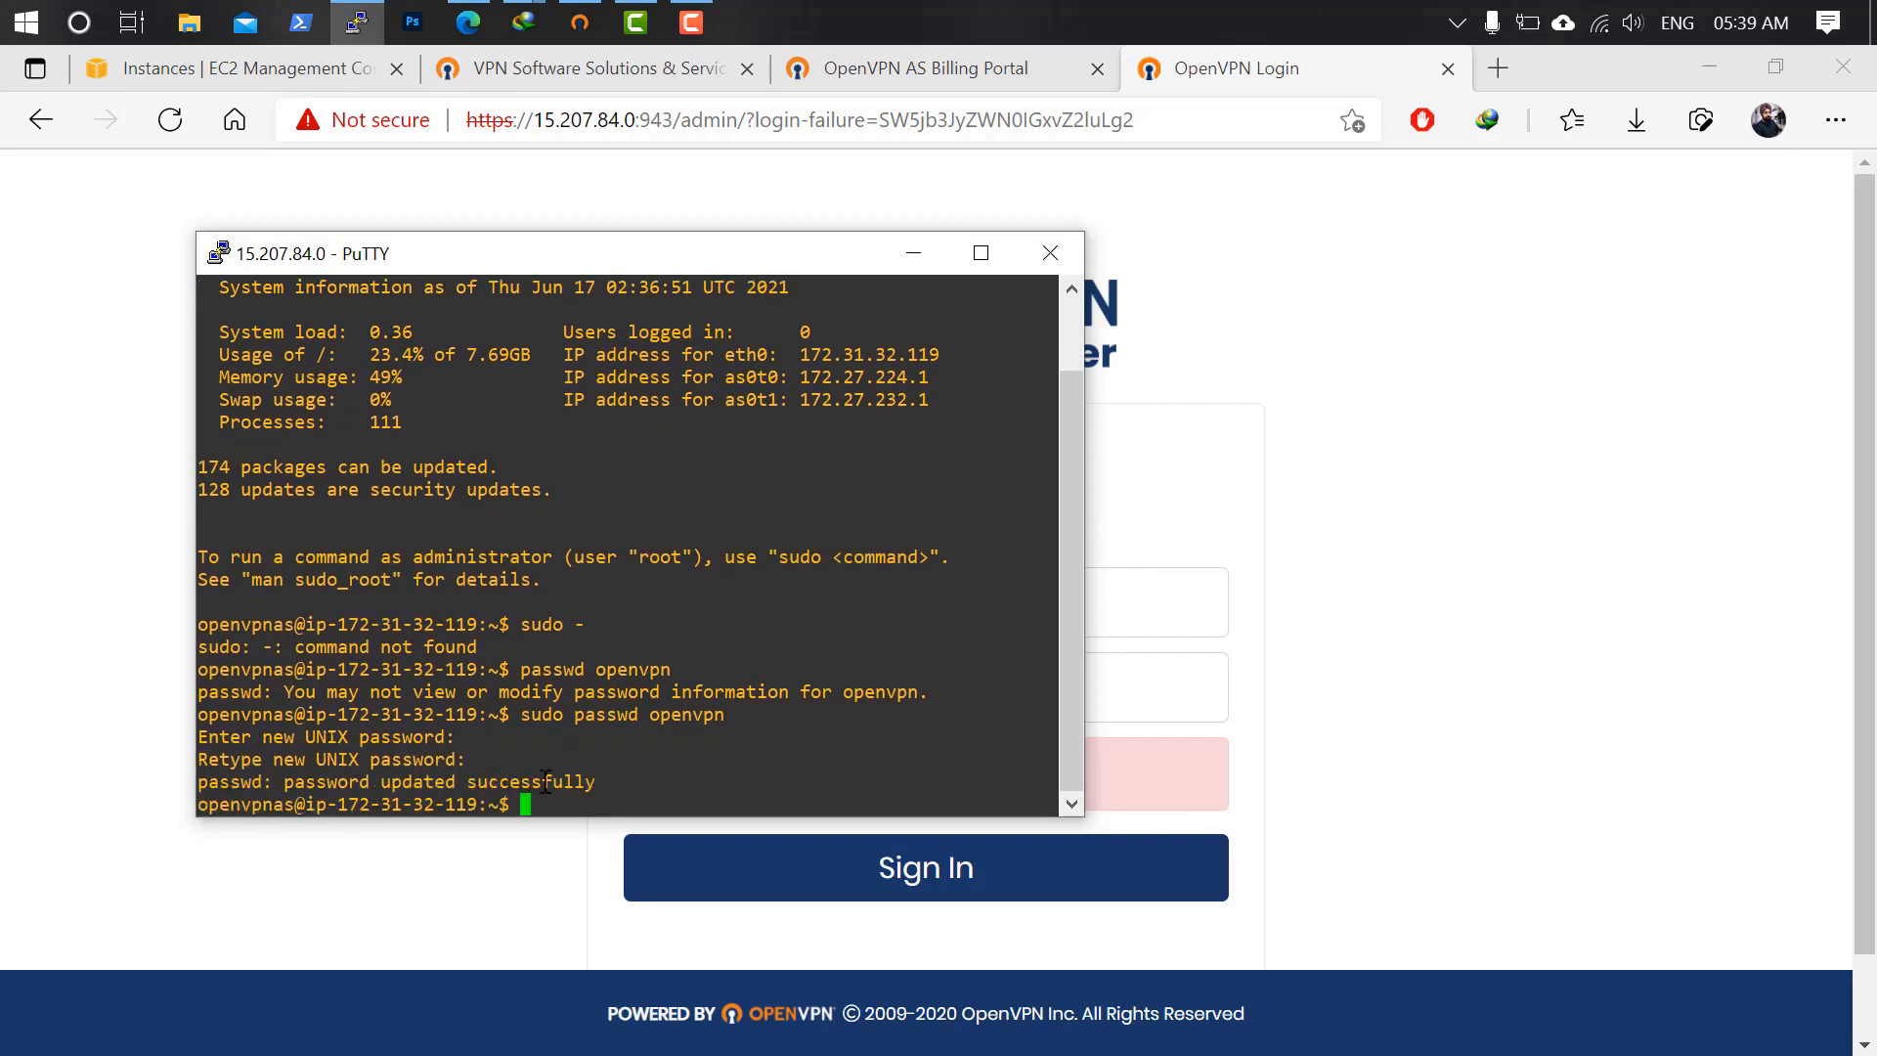
click(218, 151)
Reload the admin login page, enter username 'openvpn', and begin typing the new password.
click(170, 119)
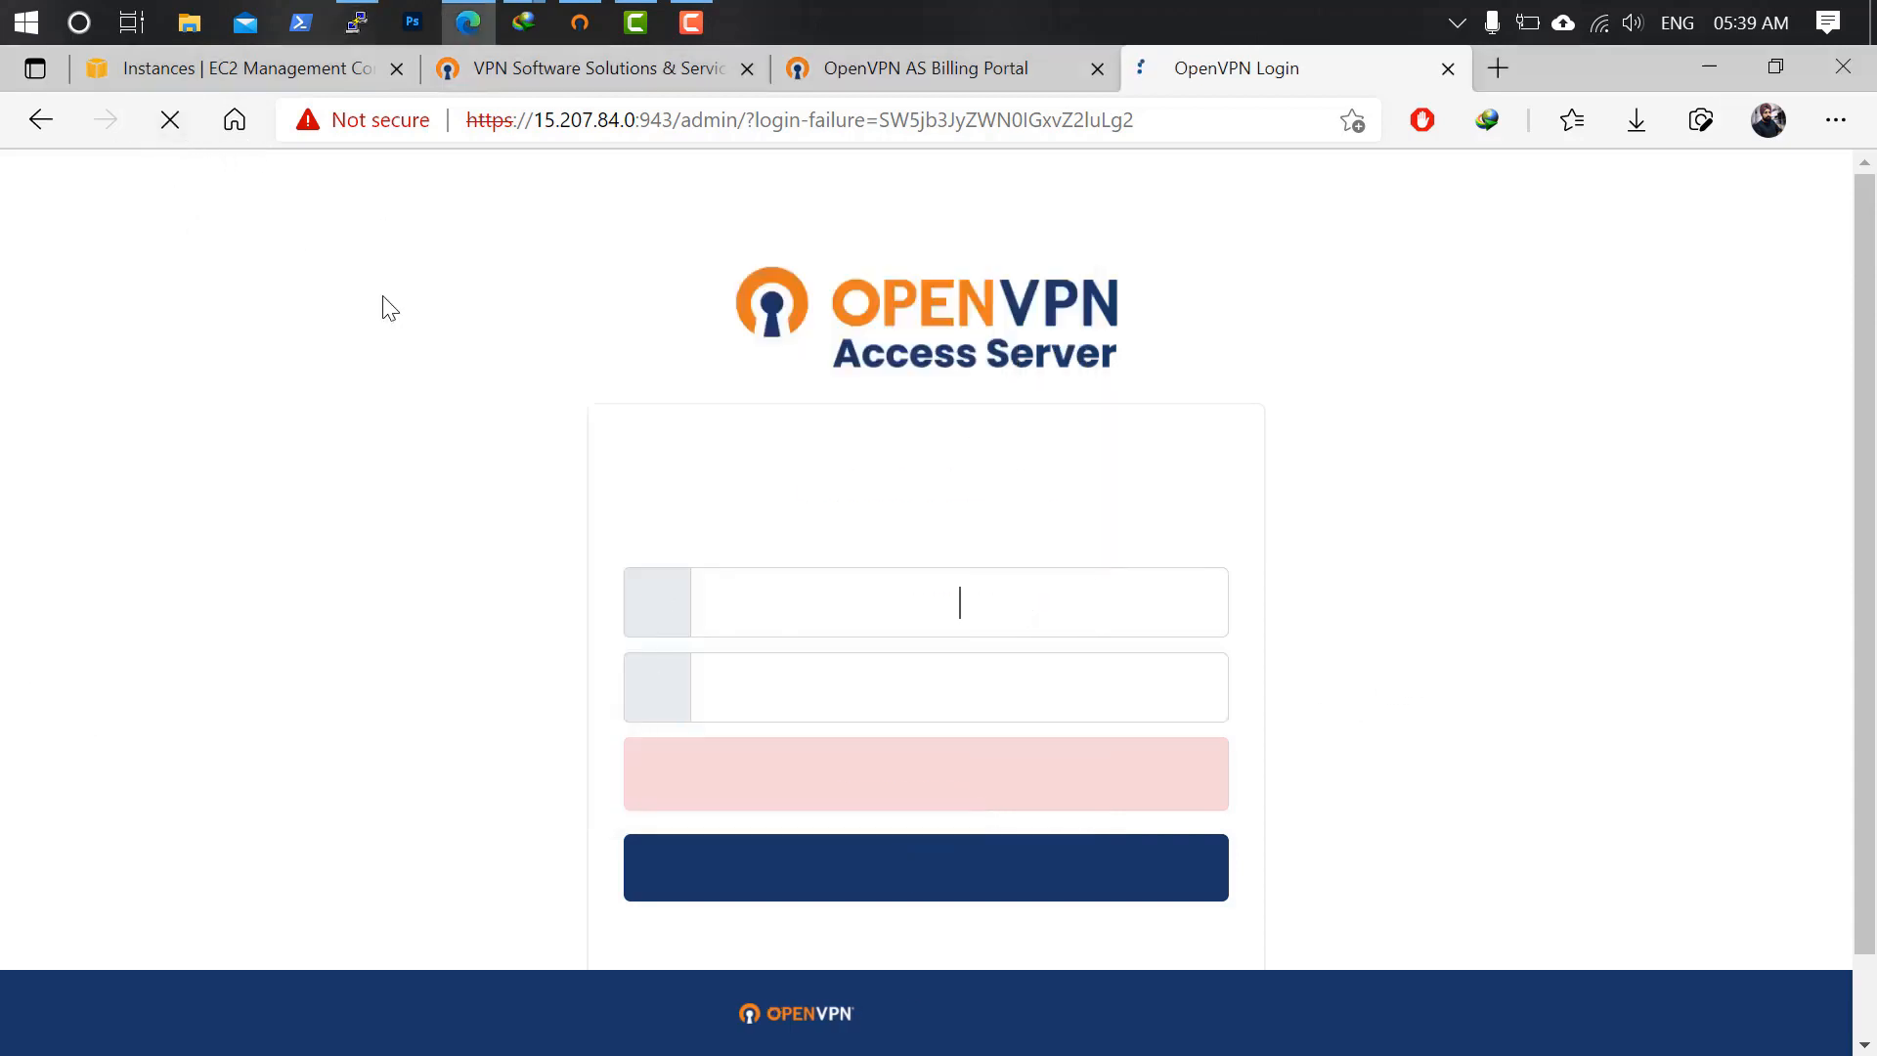
text(openvpn)
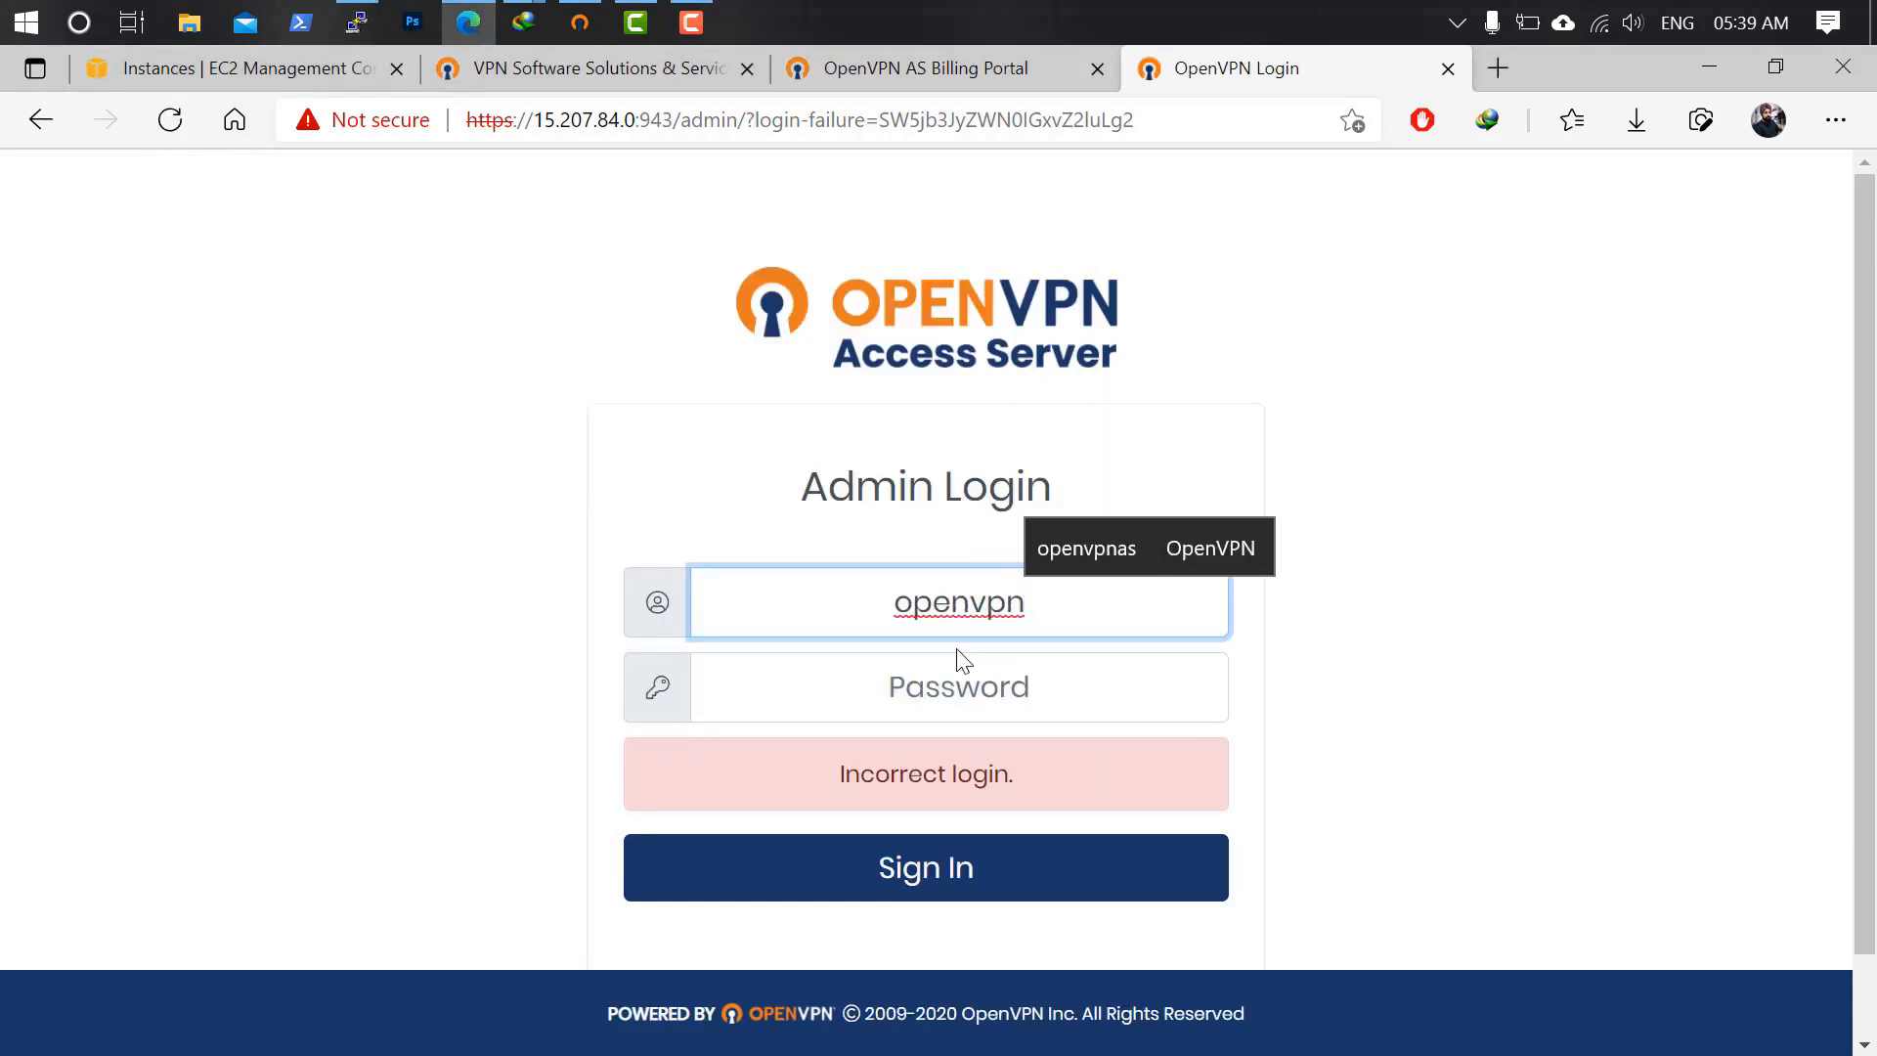
key(Tab)
text(•)
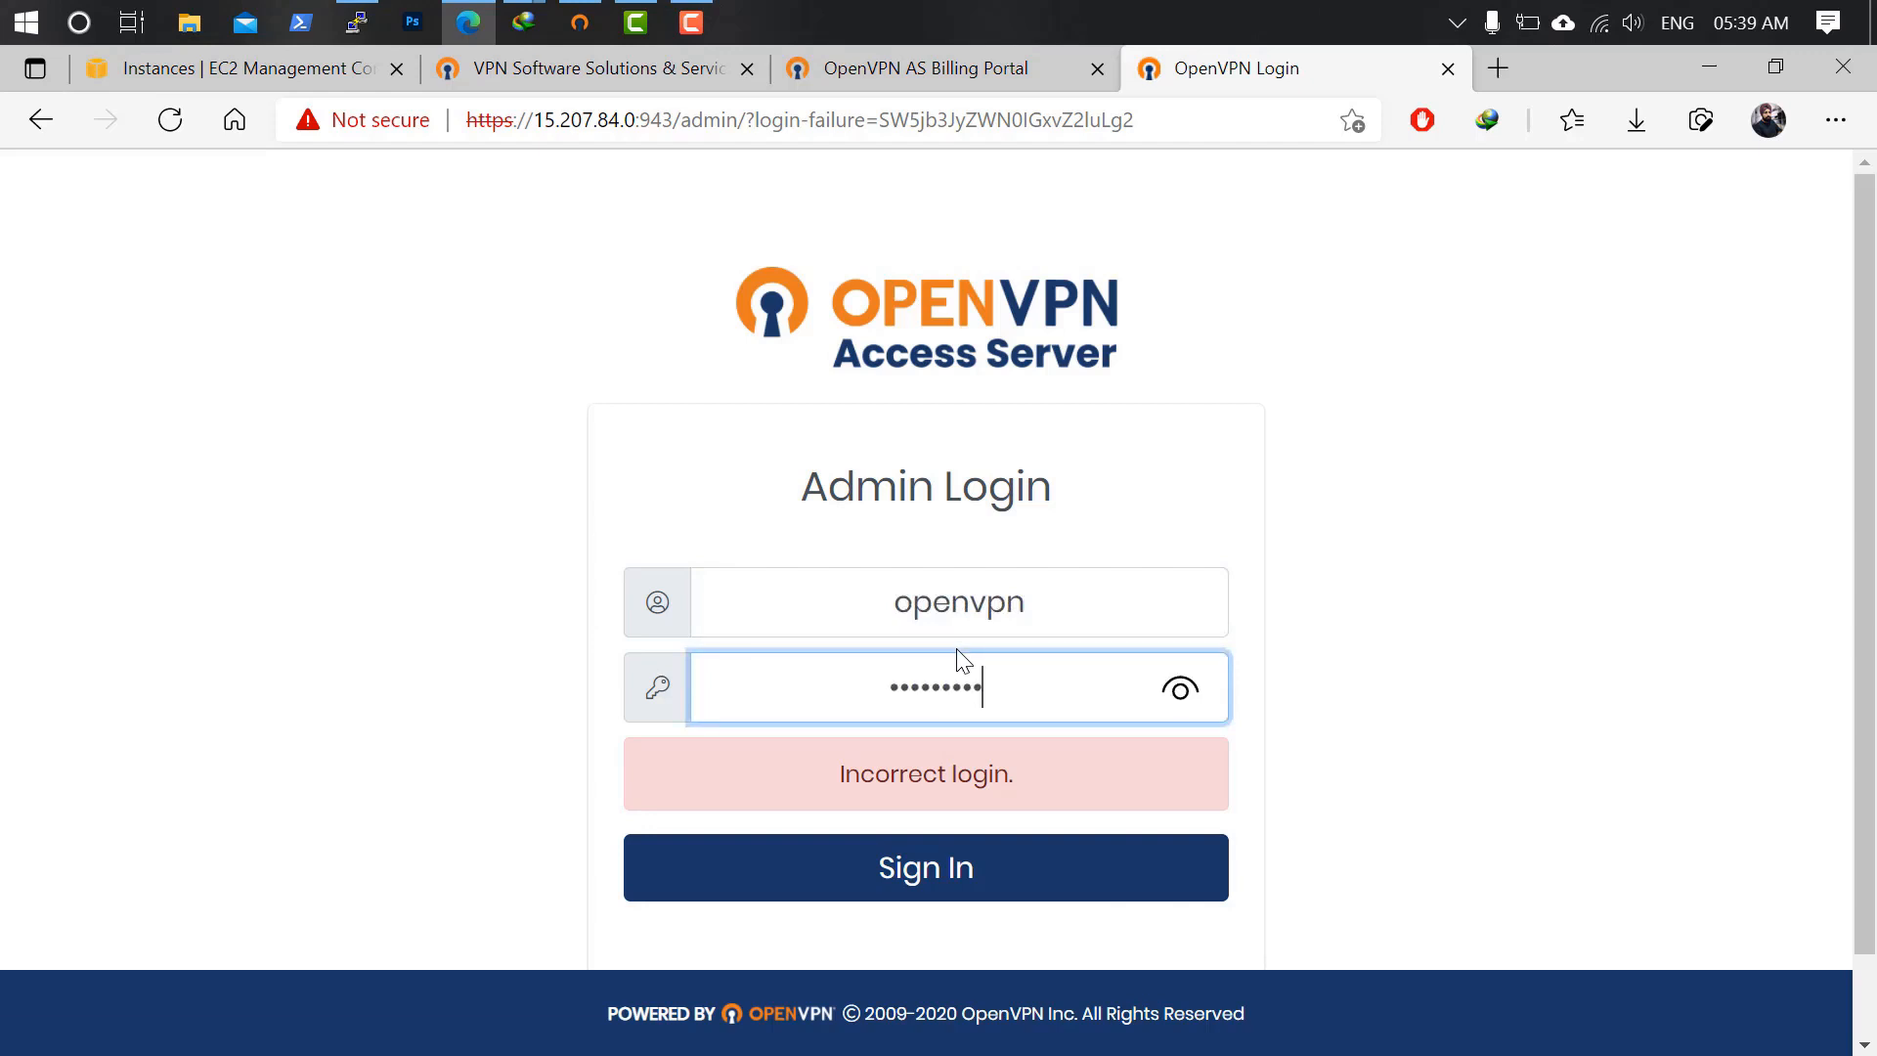
Submit the reset admin password and scroll down to the licence agreement's Agree button.
key(Return)
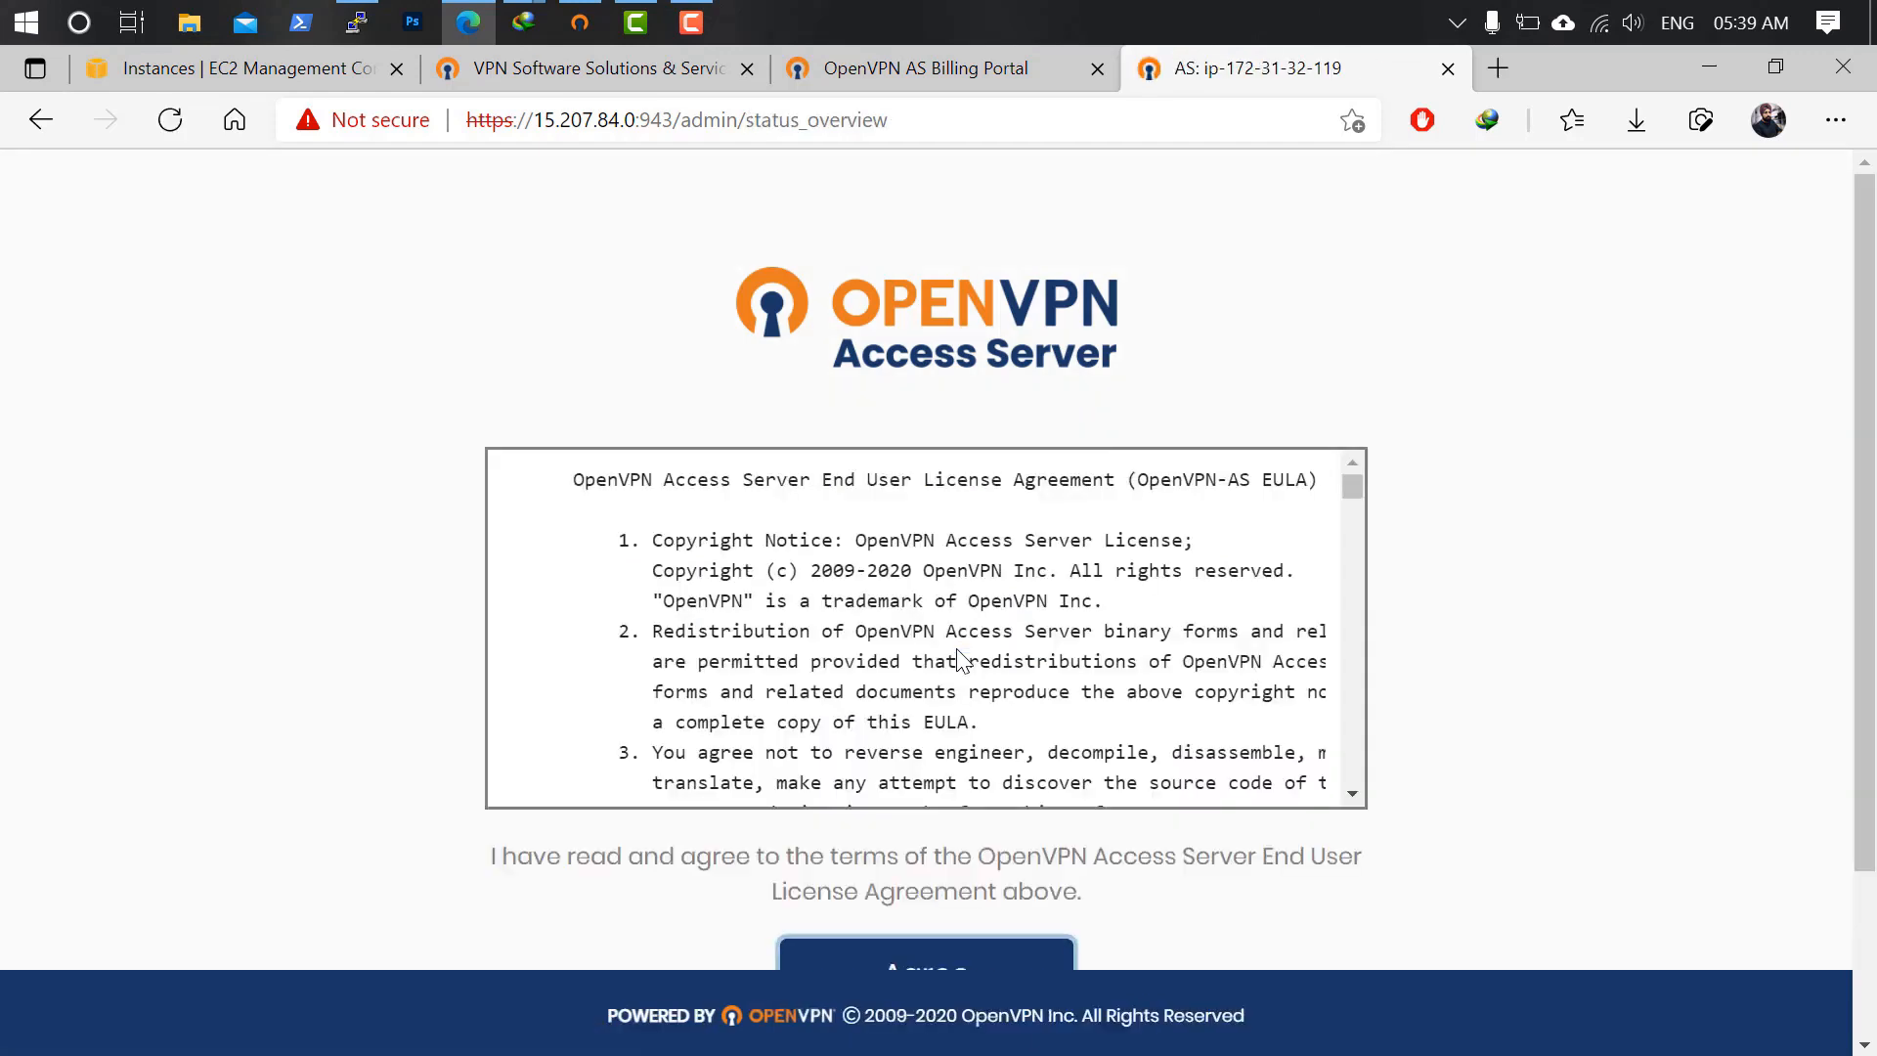
scroll(1767, 714, down, 2)
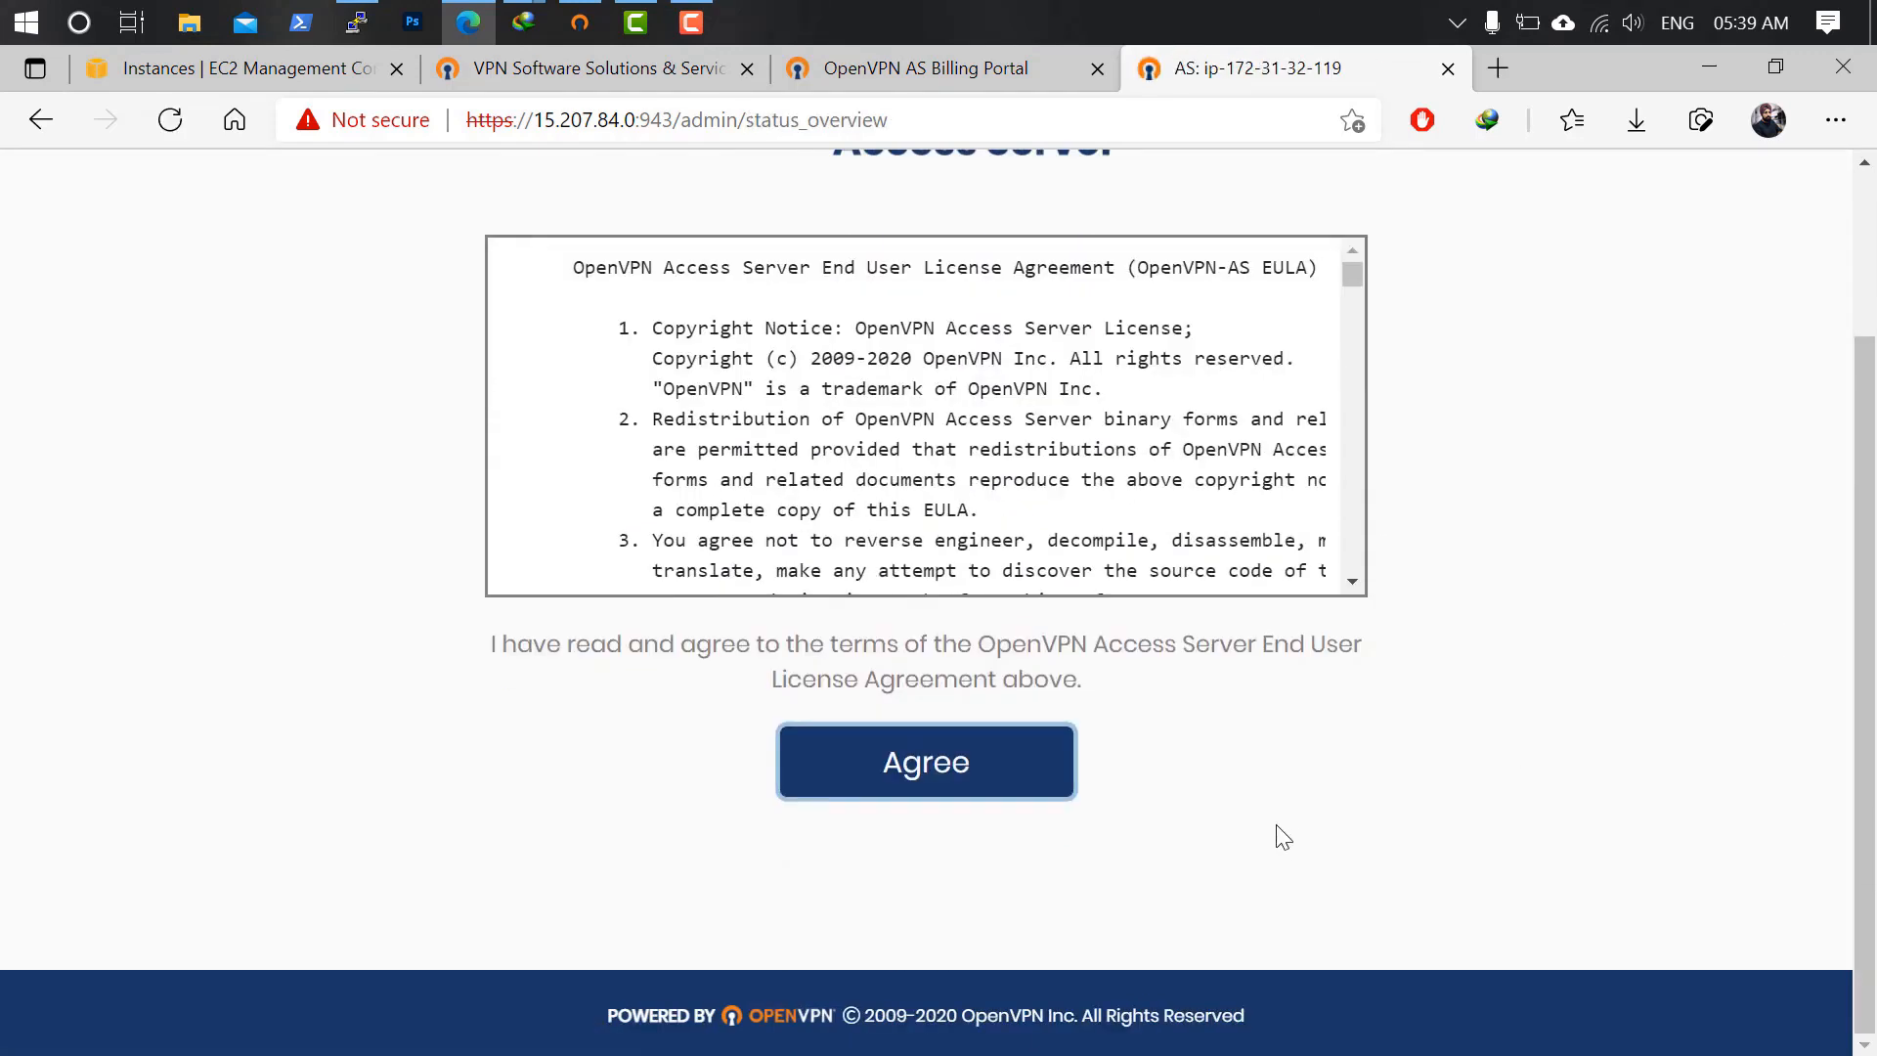
Accept the End User License Agreement and switch to the openvpn.net website tab.
click(979, 788)
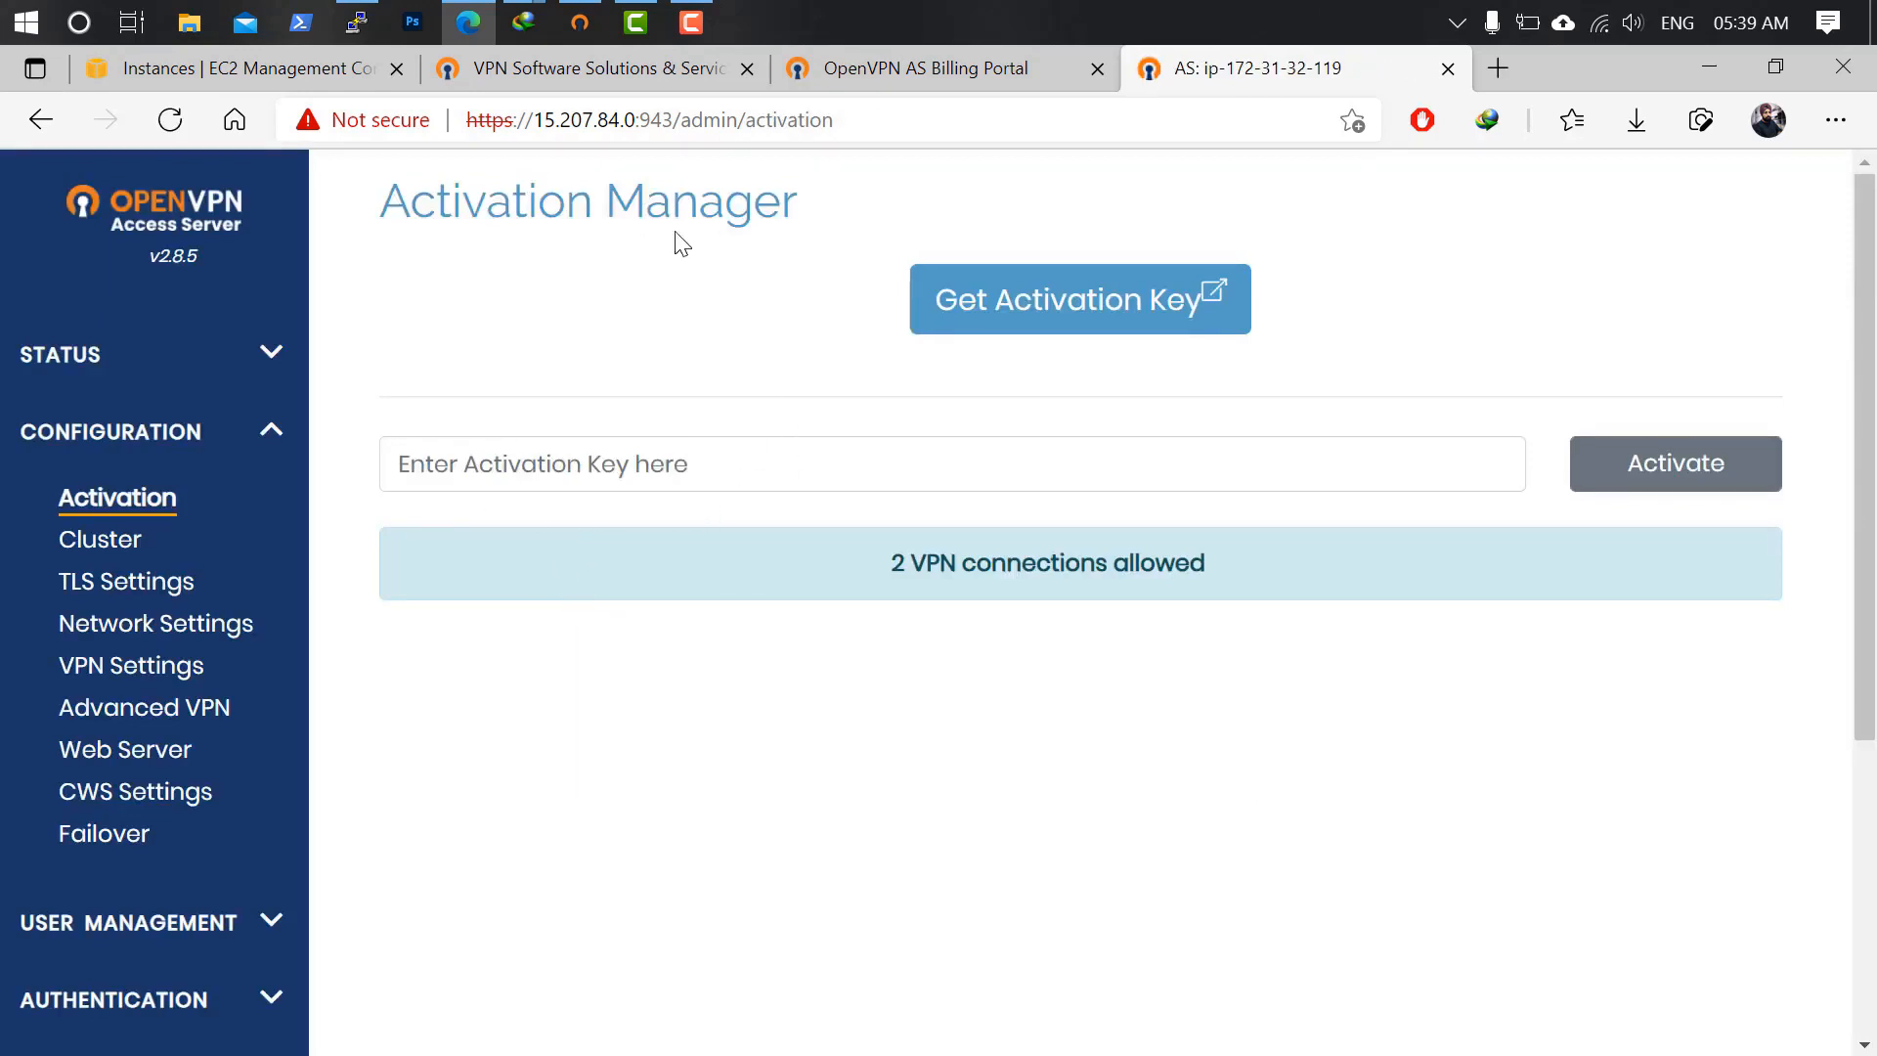
click(679, 78)
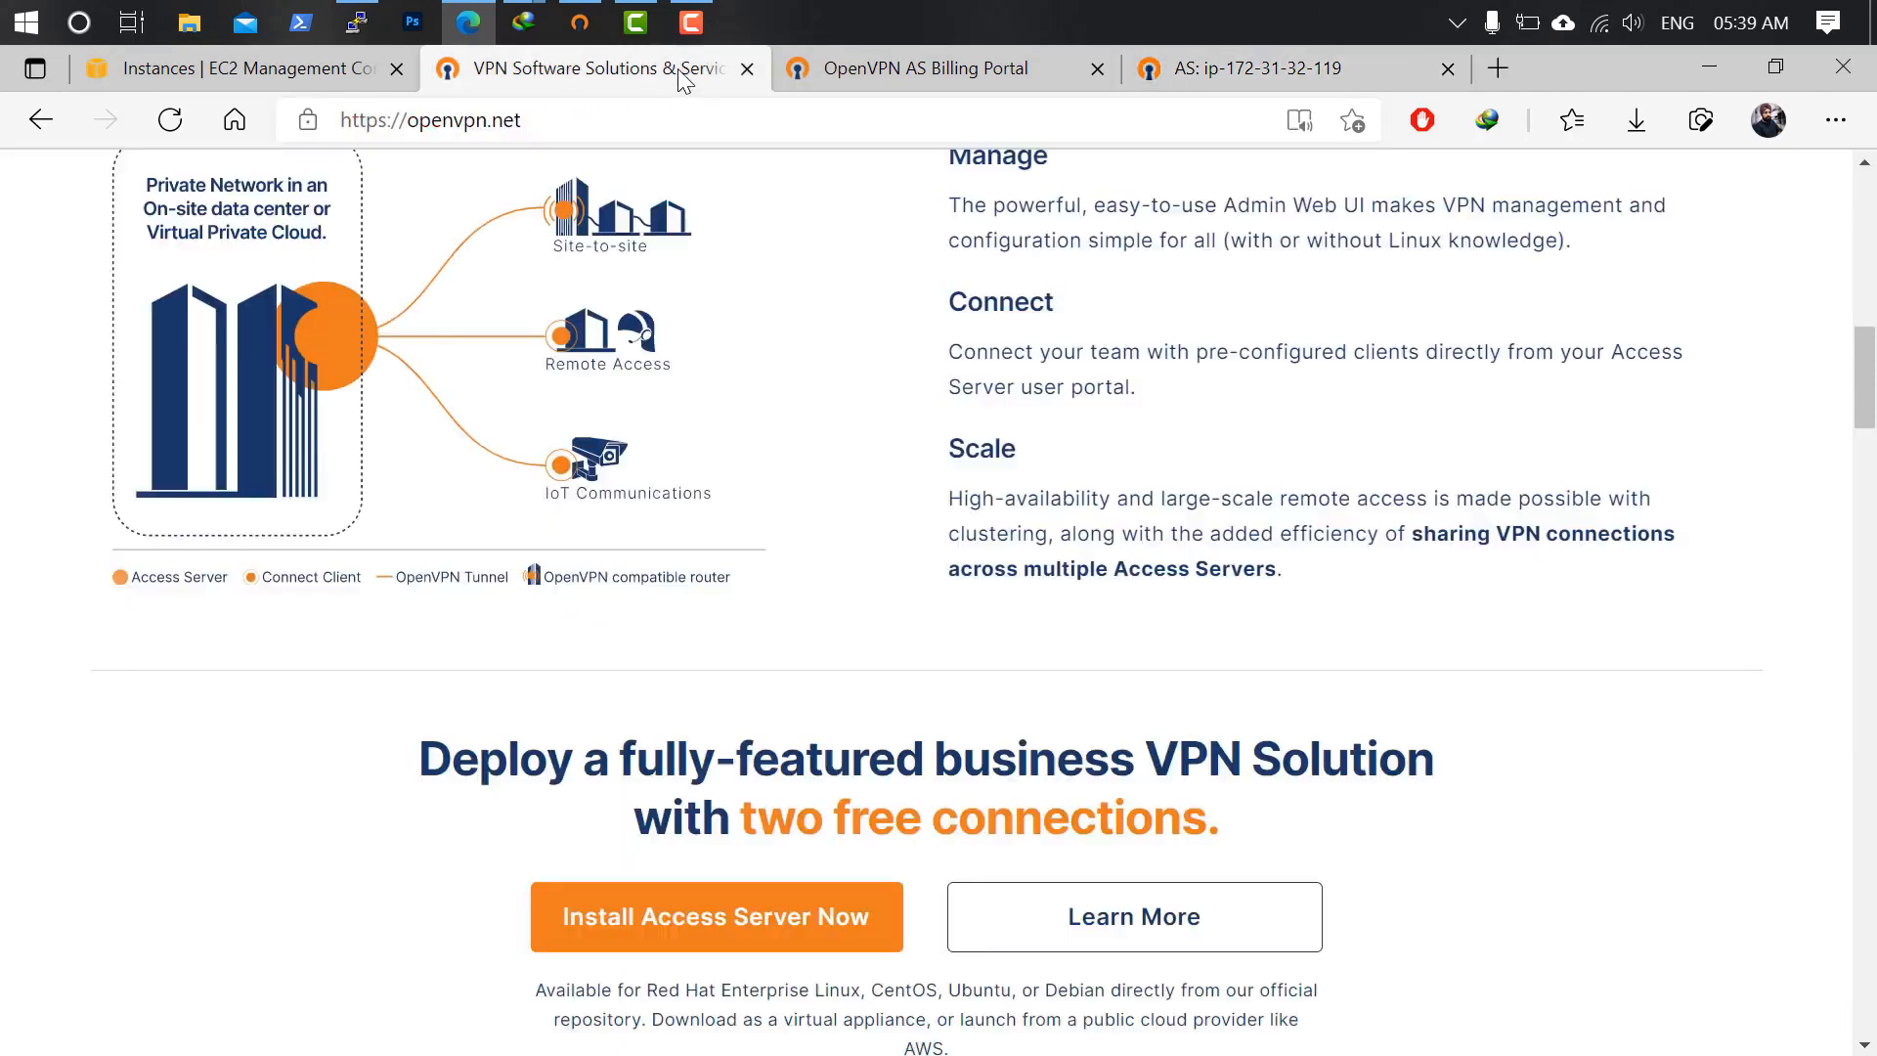
scroll(972, 301, up, 10)
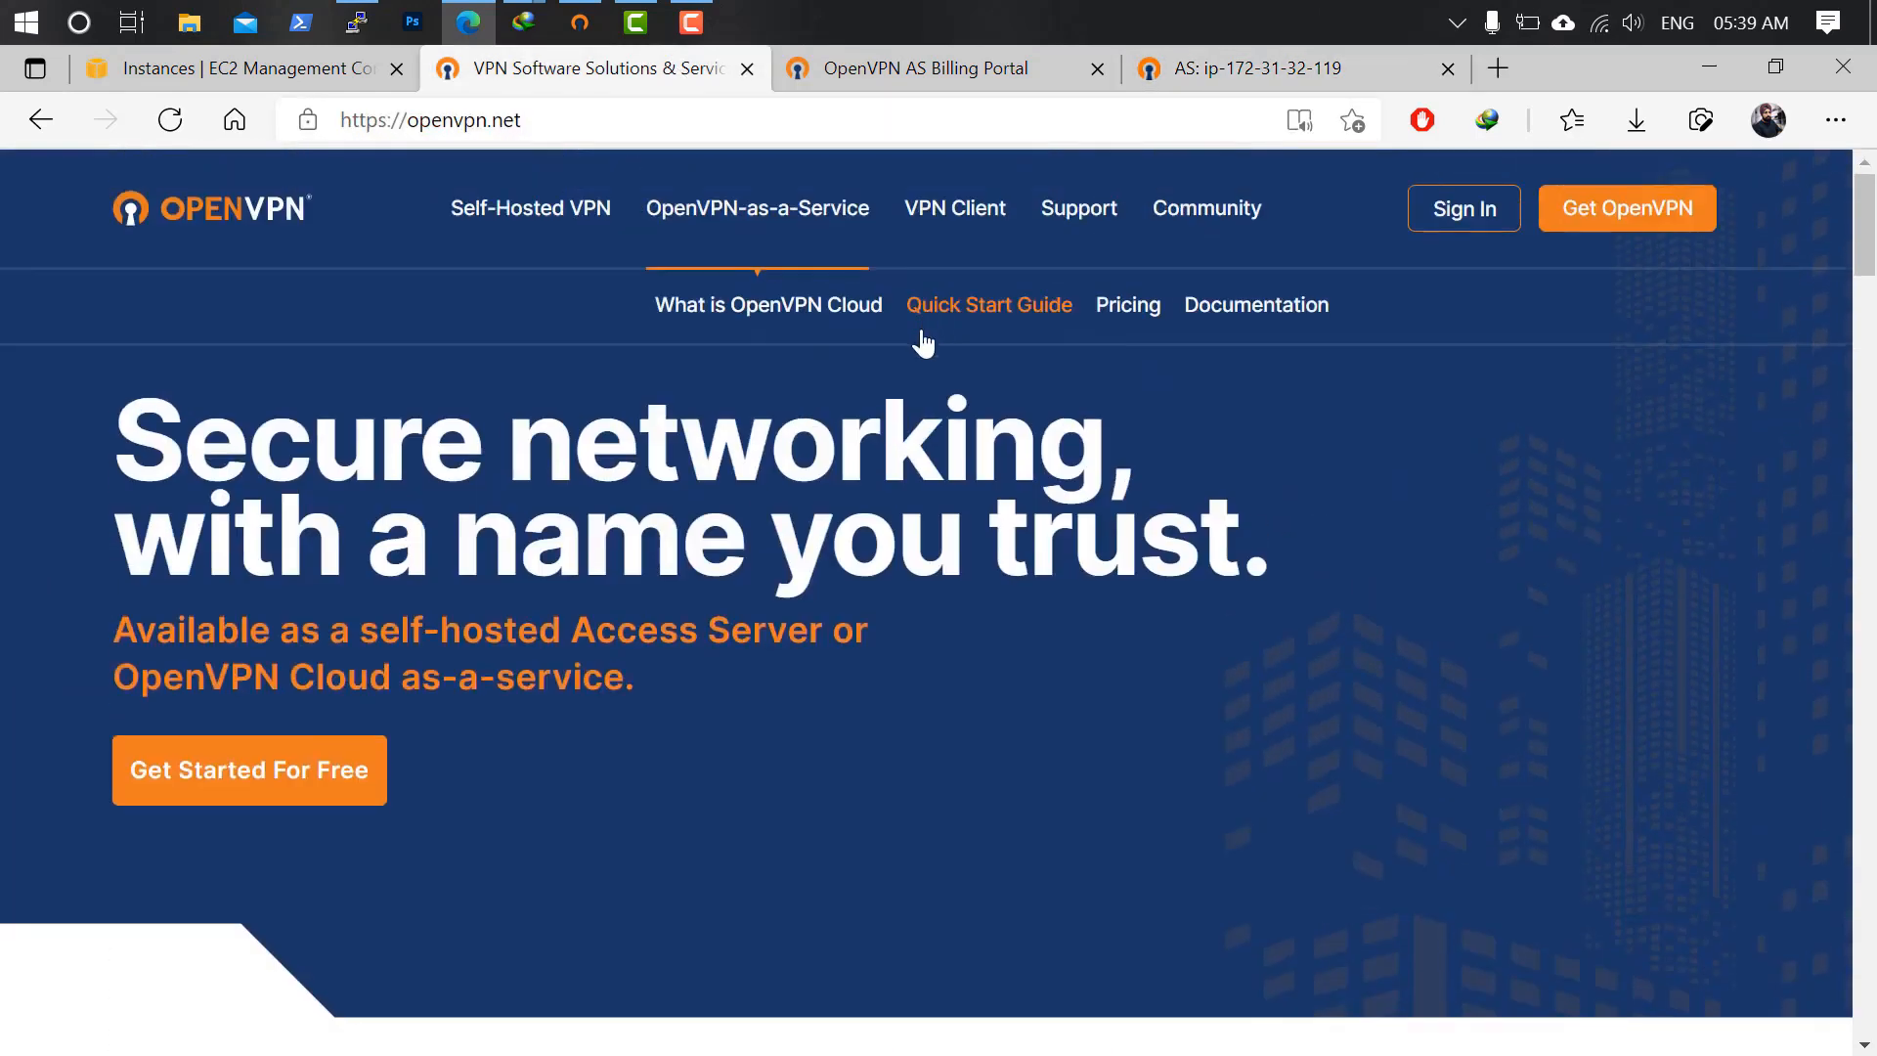
Copy Subscription 1's activation key from the Billing Portal and return to the Activation Manager.
mouse_move(1449, 209)
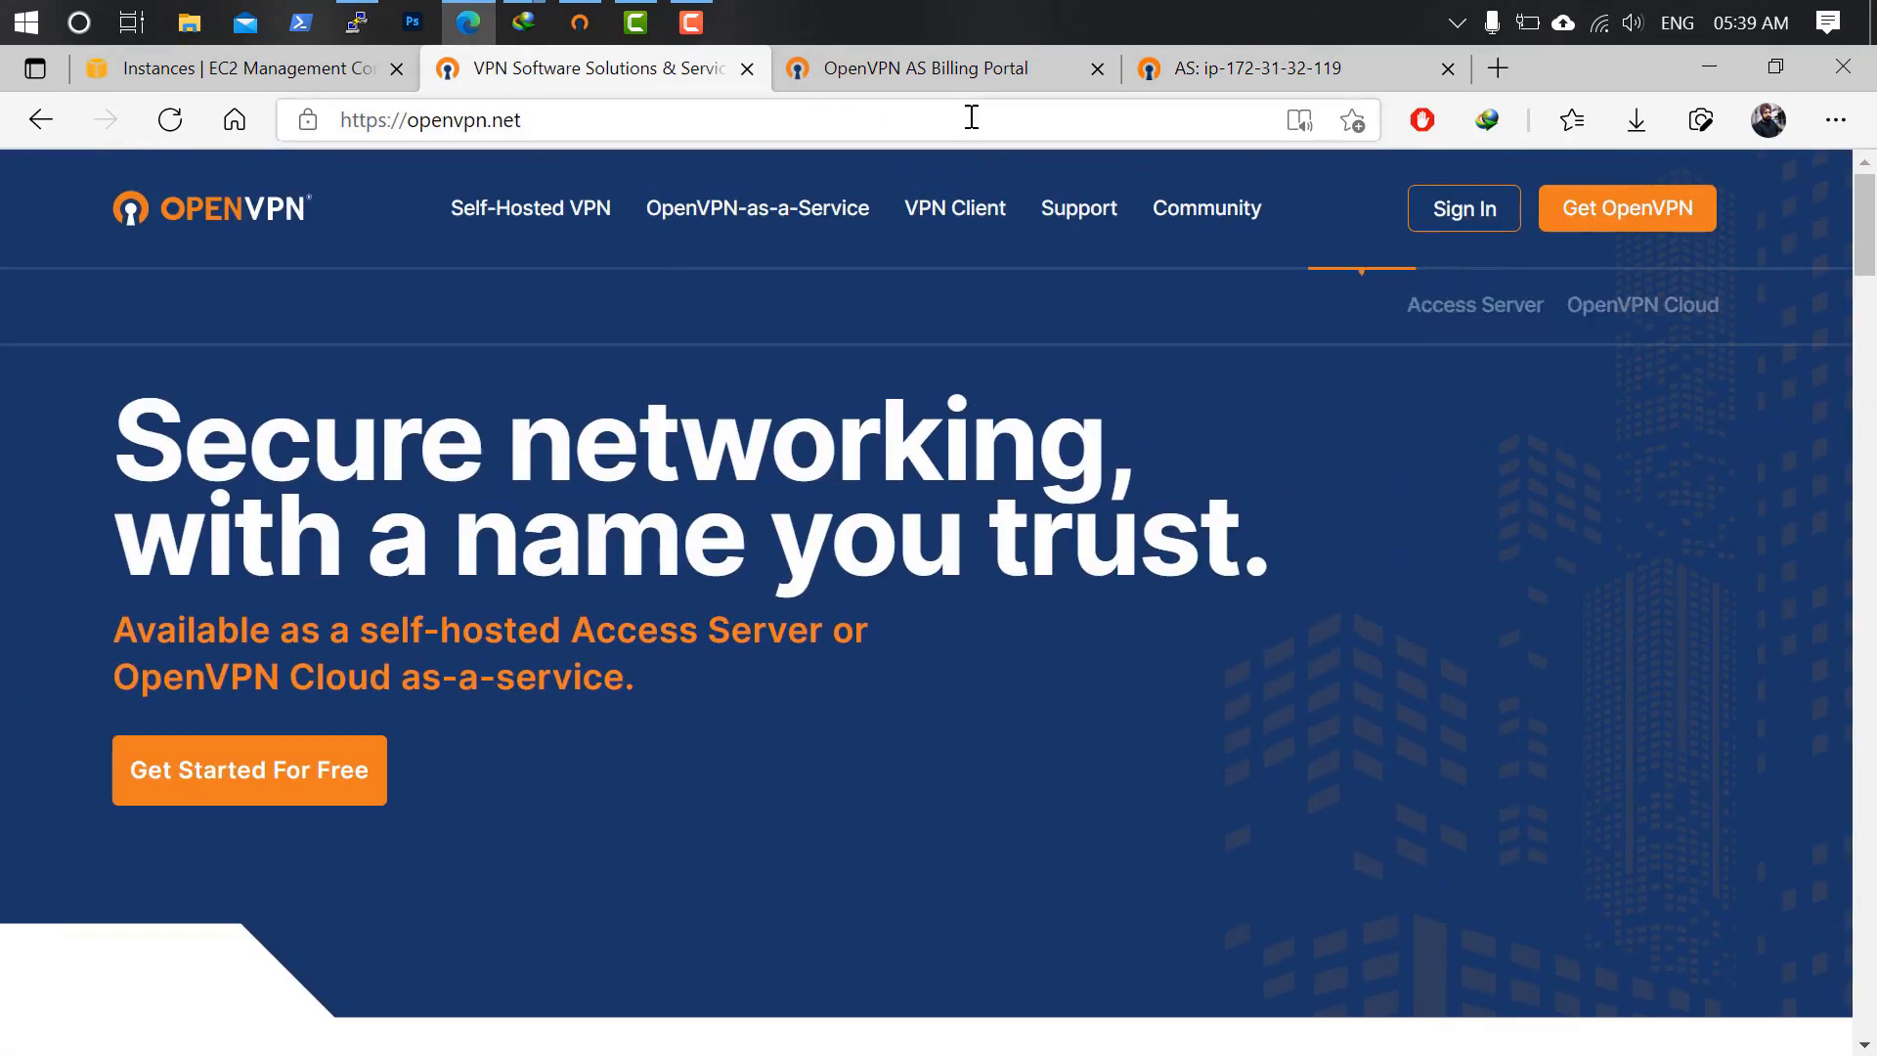
click(971, 72)
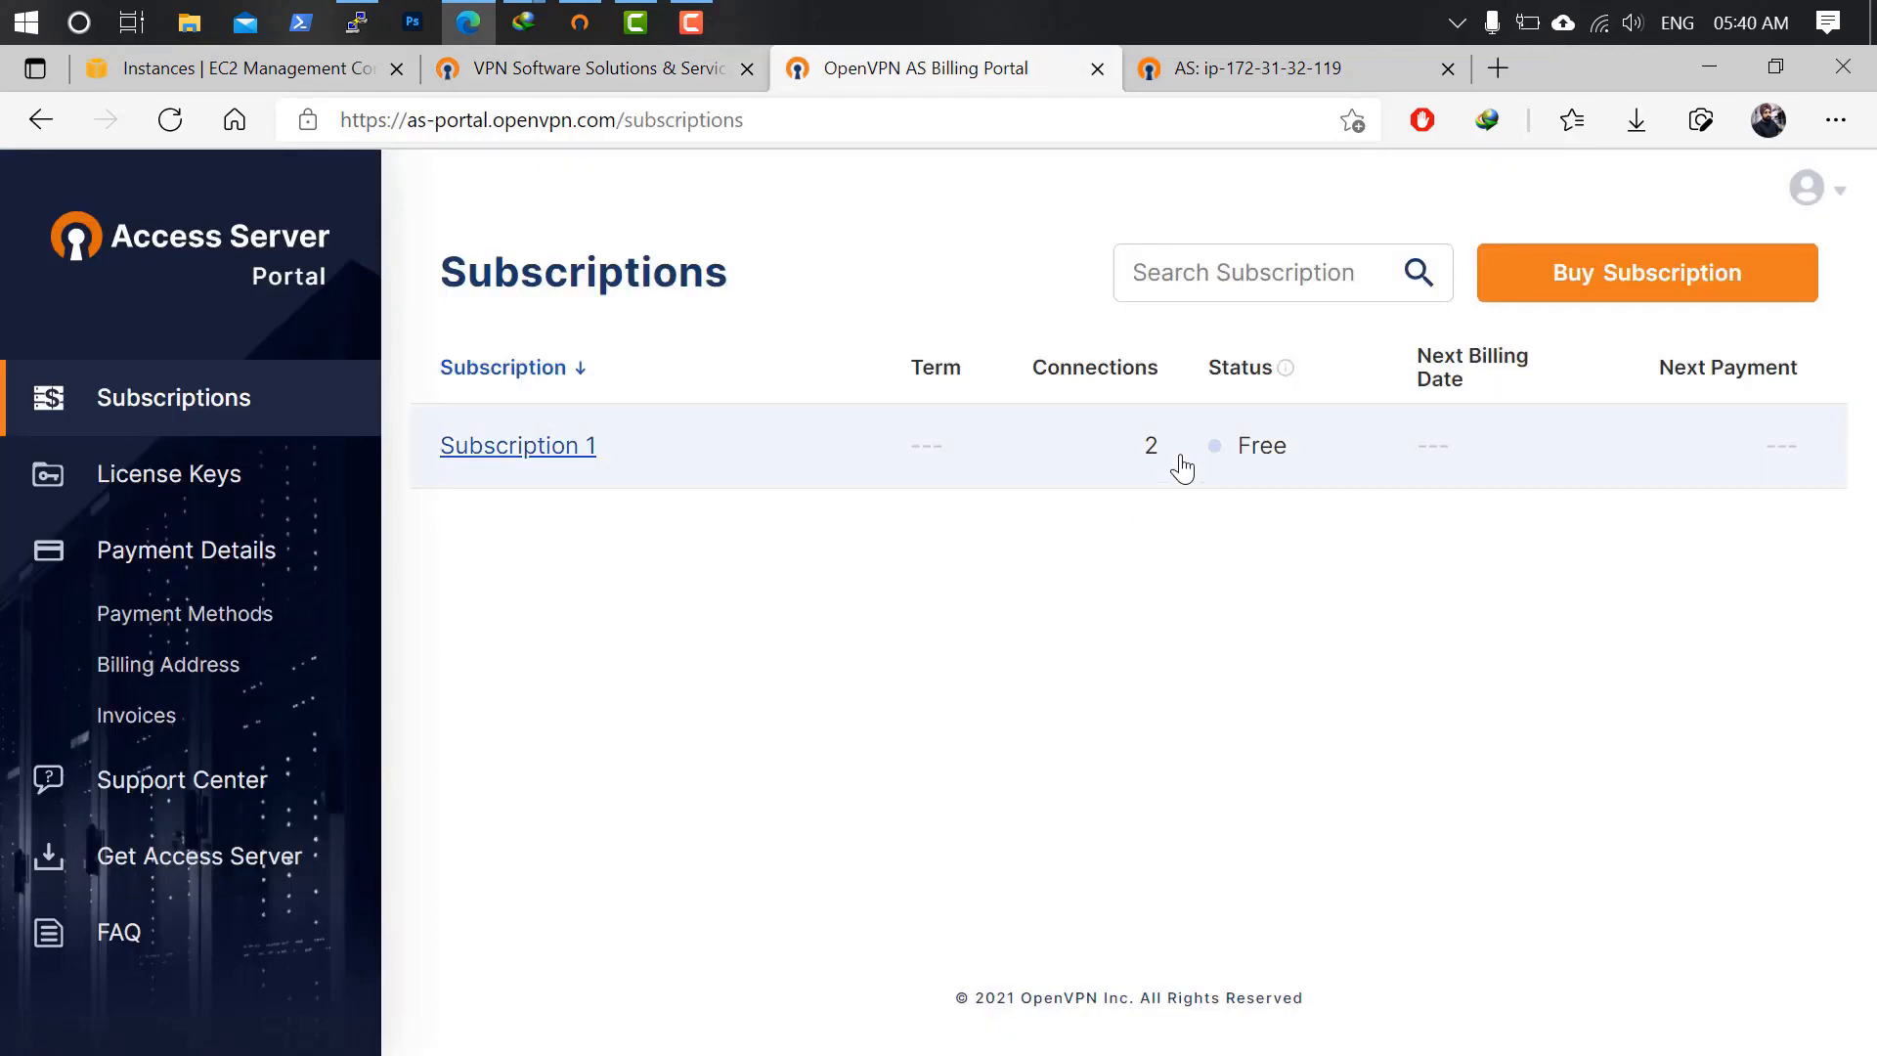
click(524, 456)
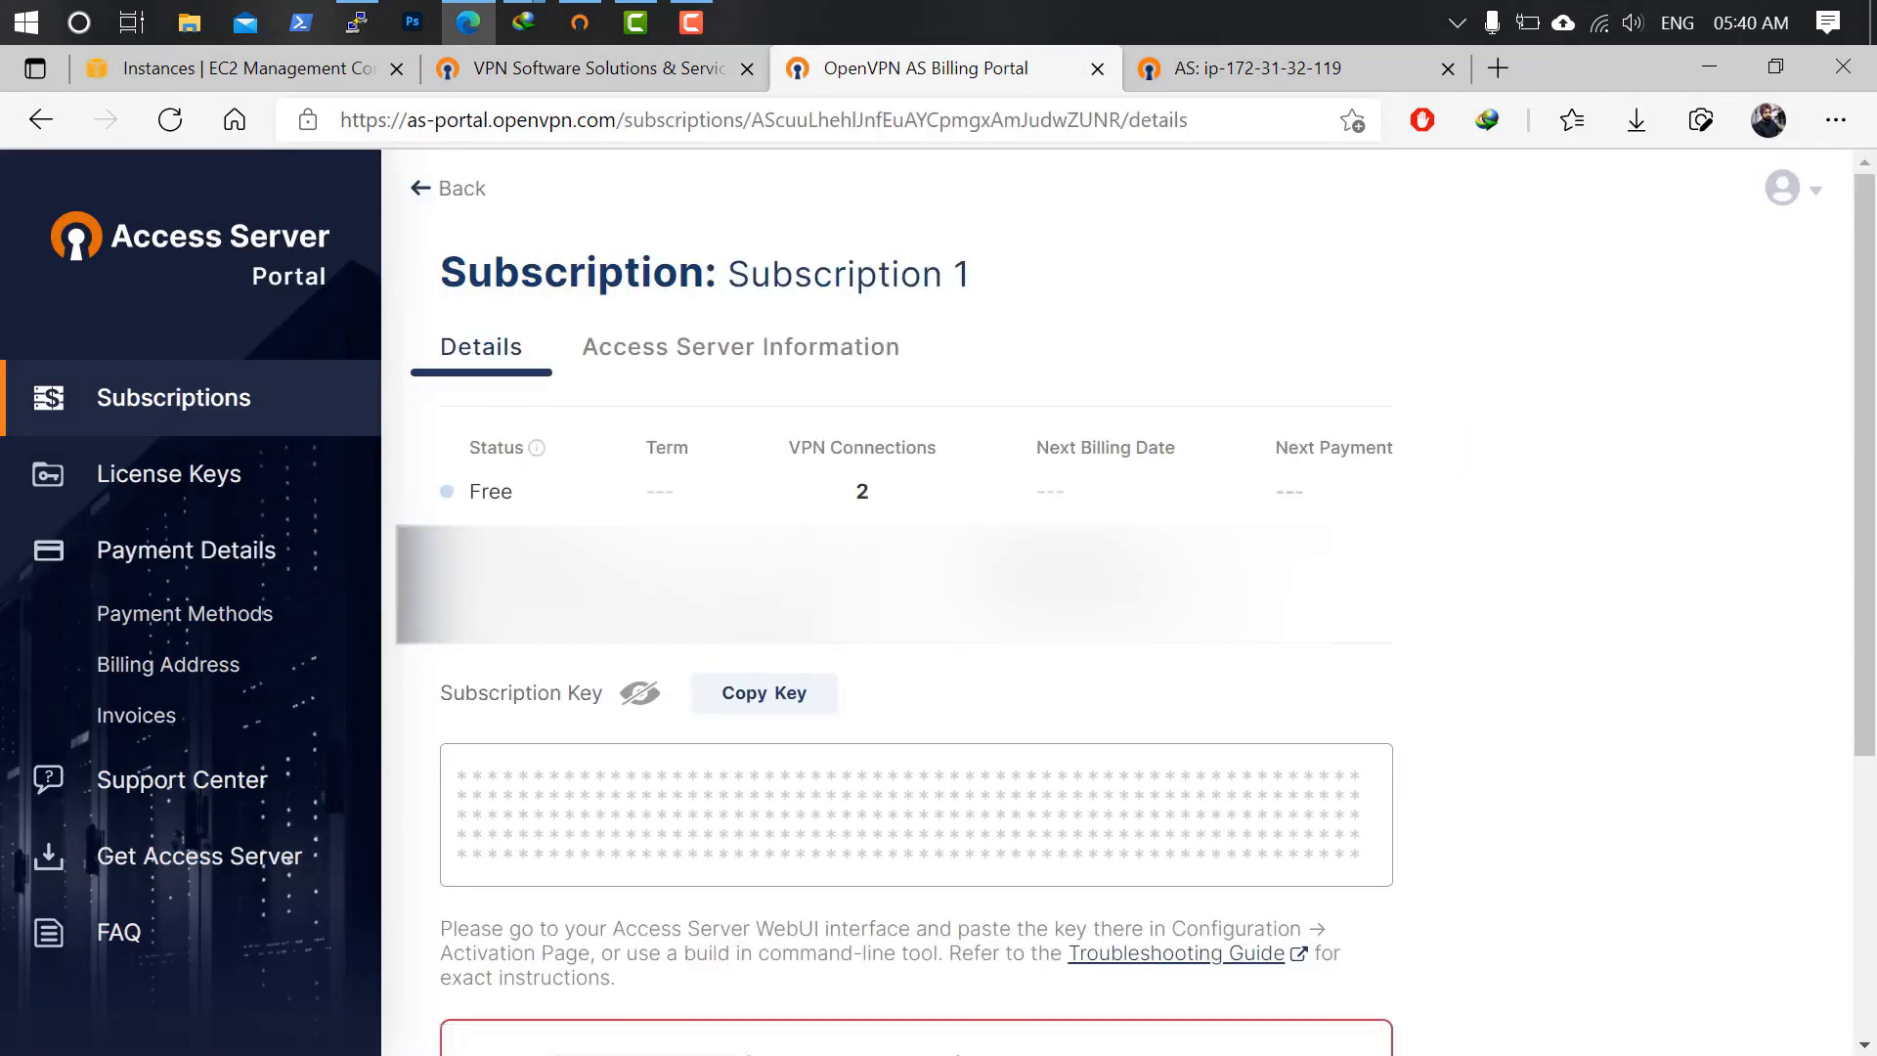
click(763, 695)
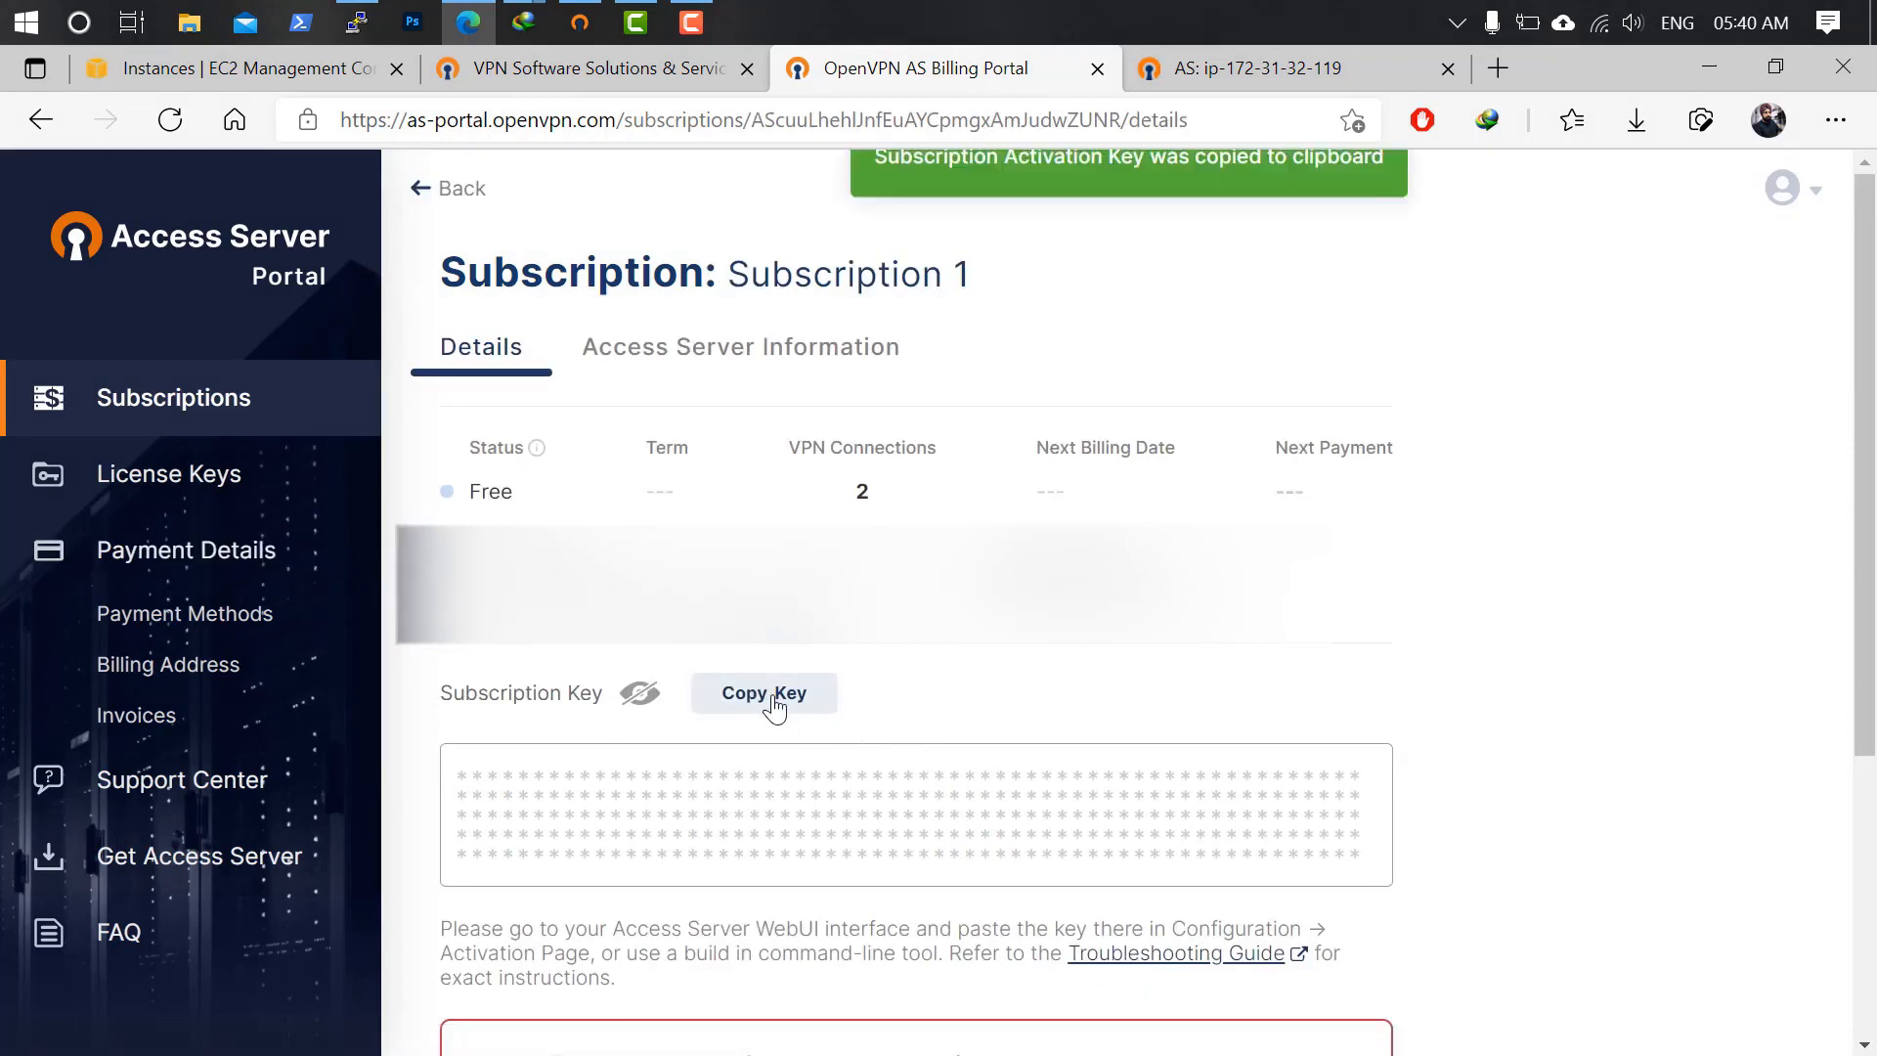
click(1234, 65)
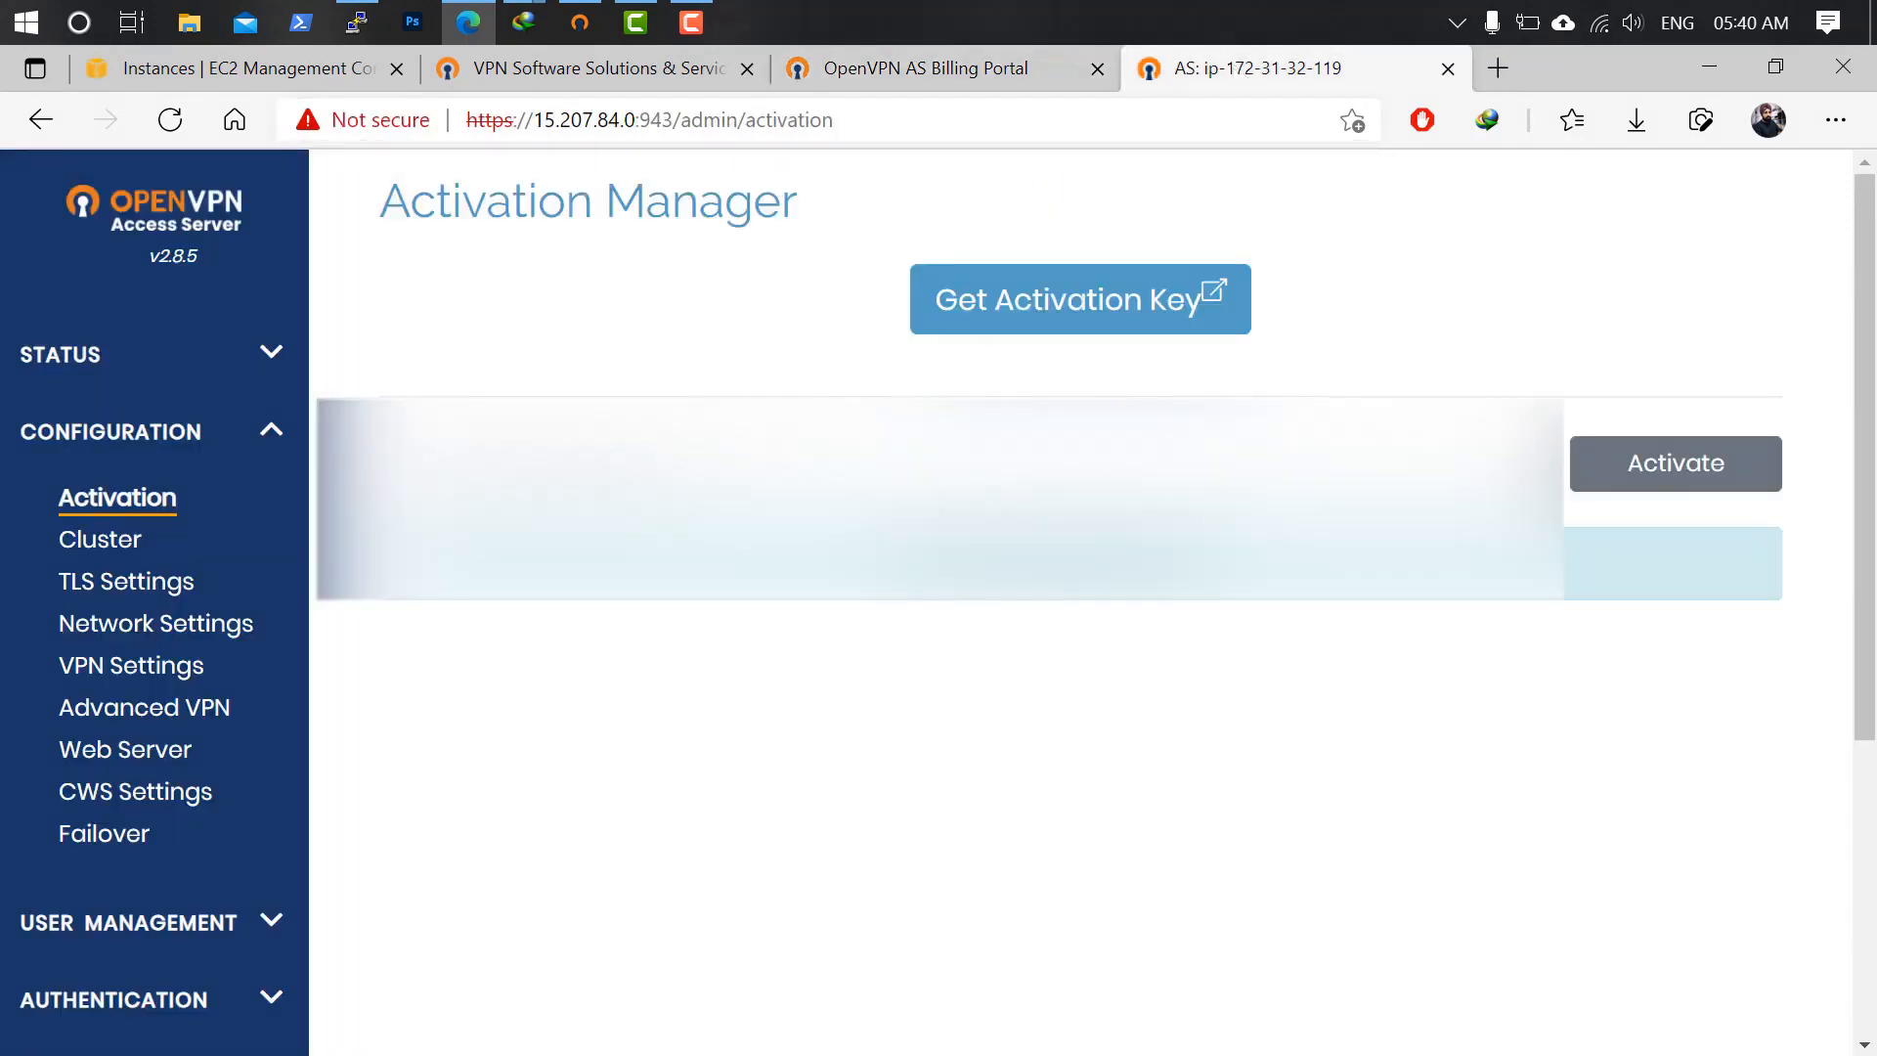
Paste and activate the Subscription 1 key, then view the Status Overview page.
click(773, 453)
key(ctrl+v)
click(1643, 474)
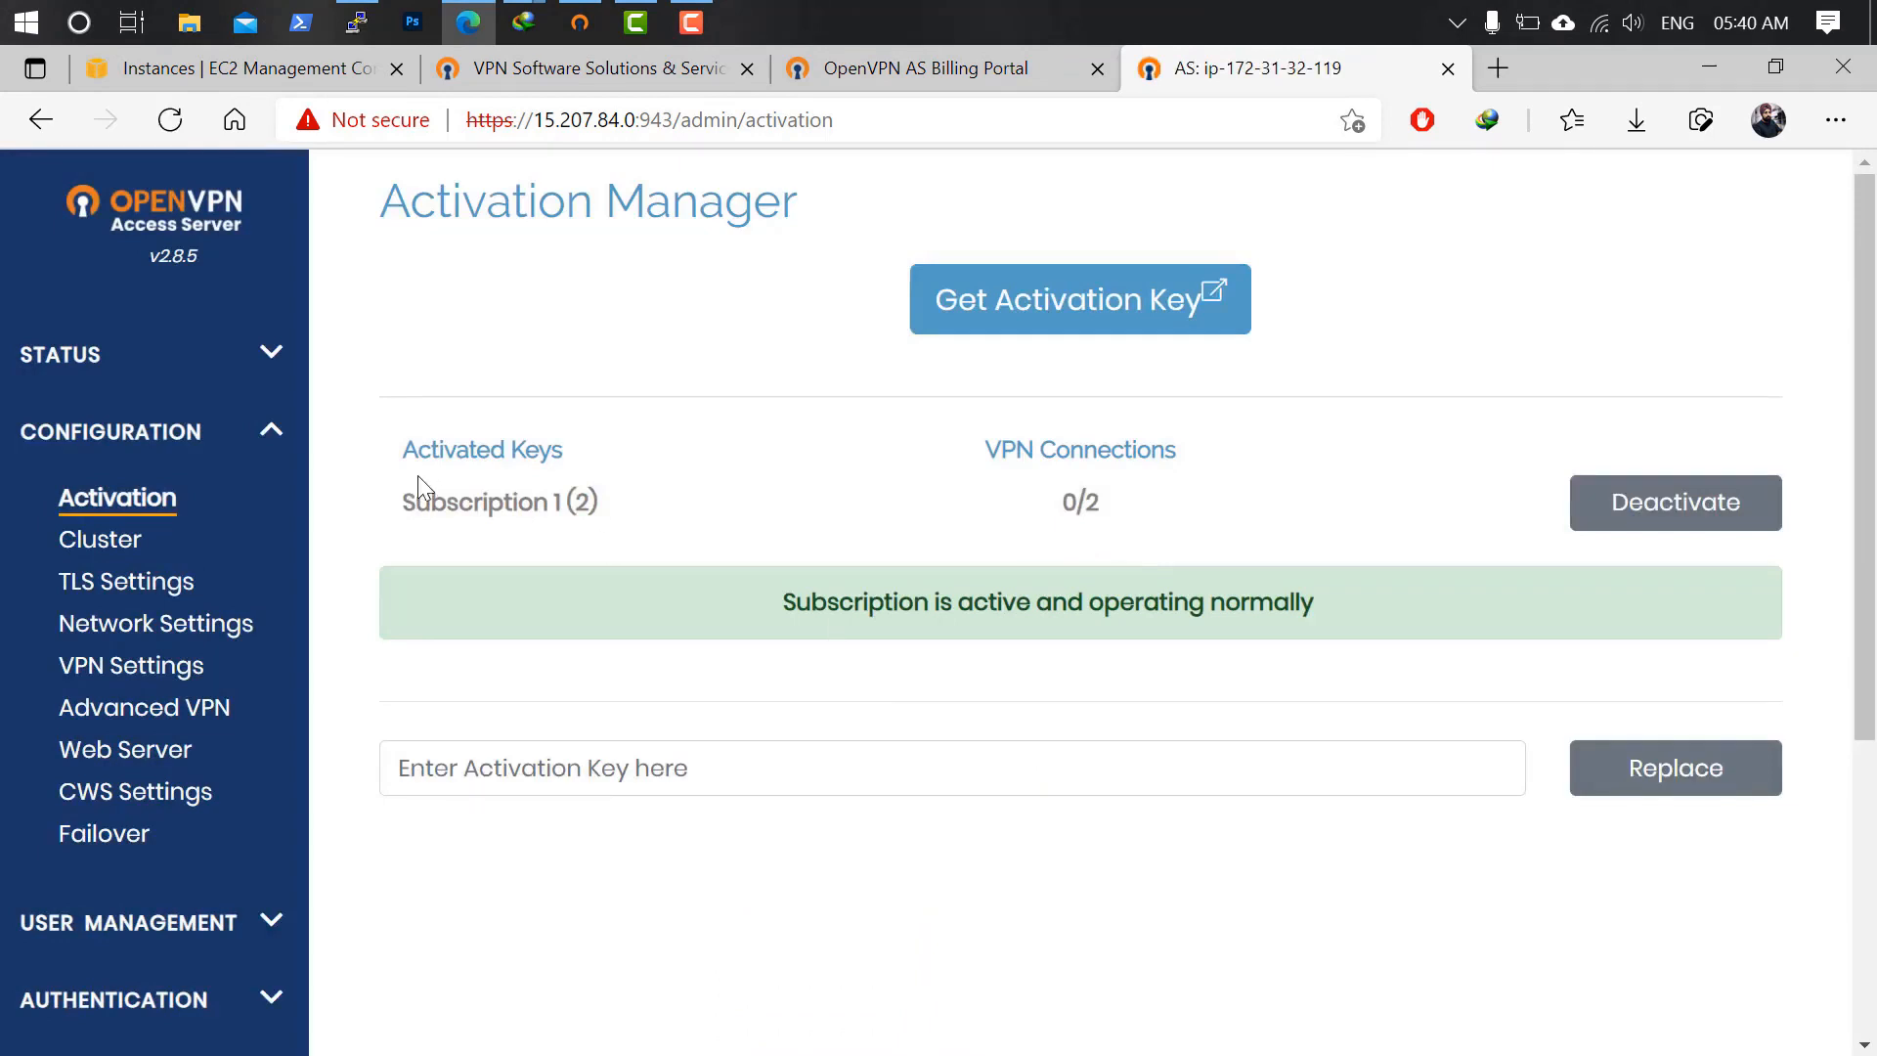
click(215, 358)
click(192, 422)
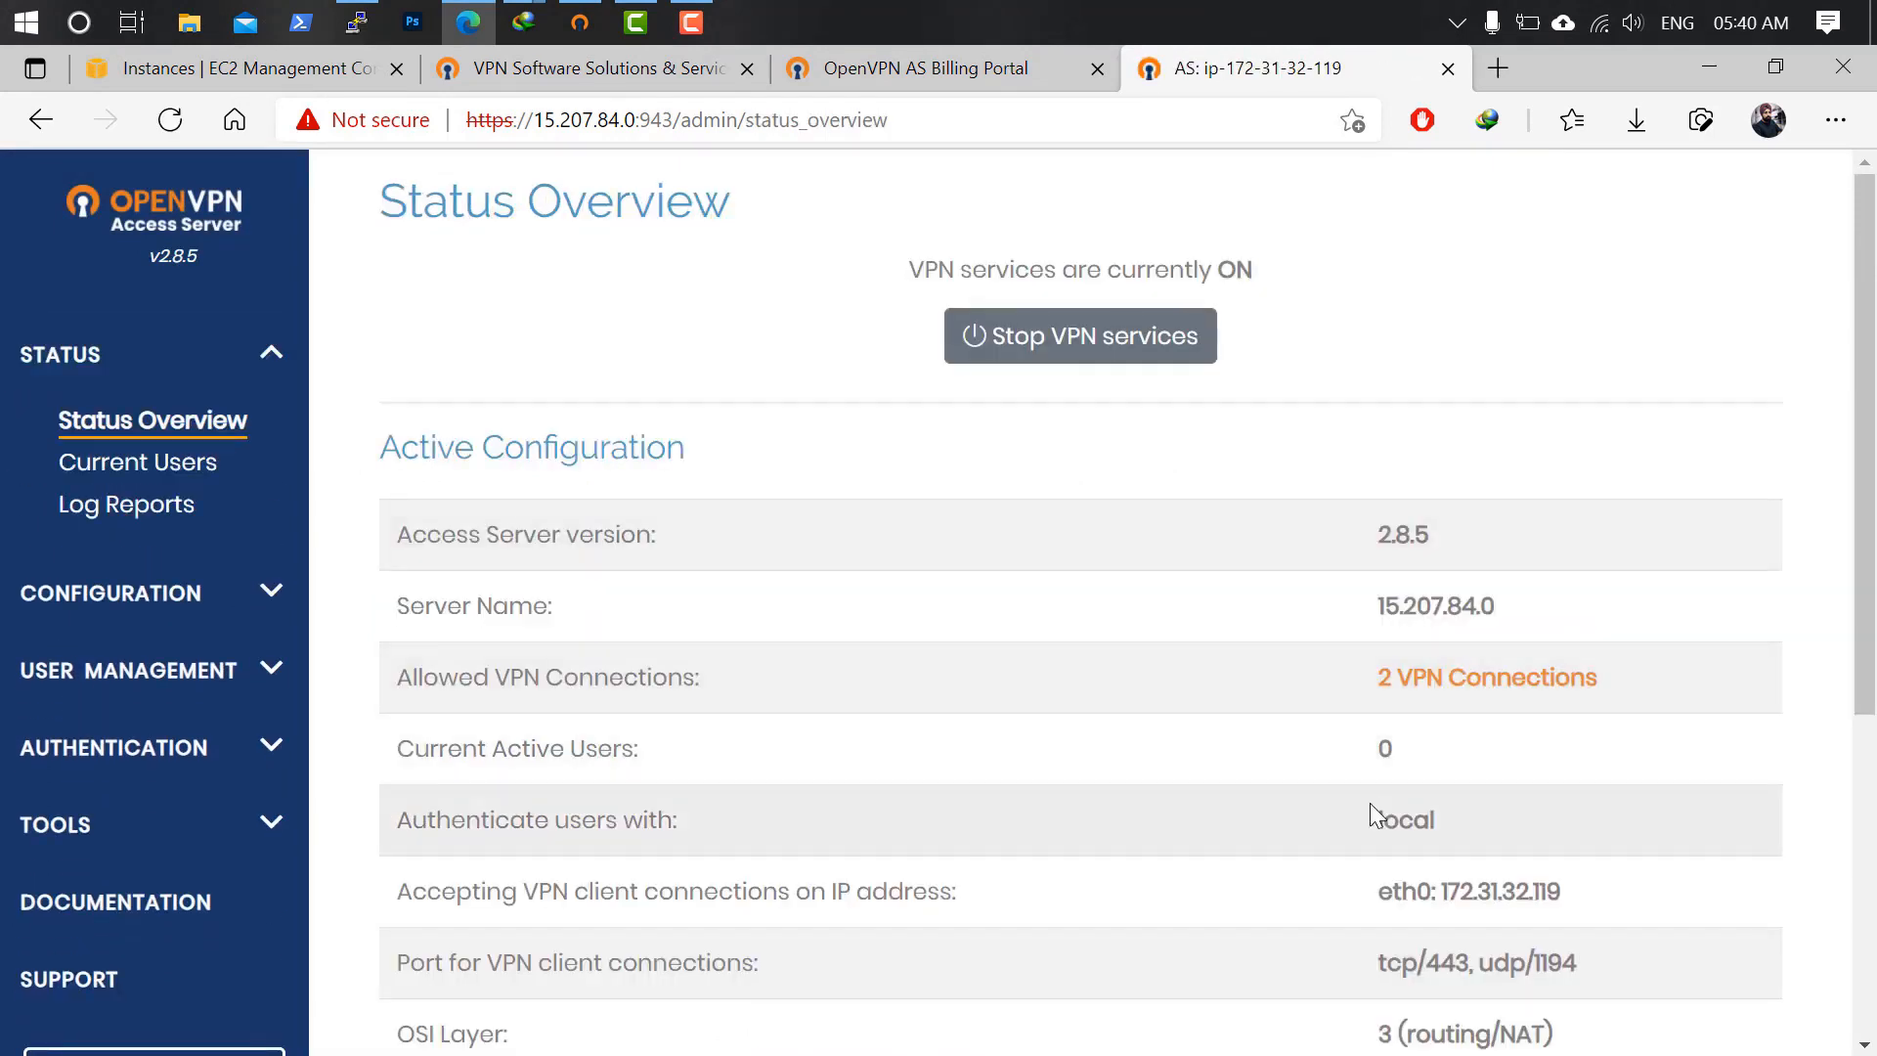
Open User Permissions under User Management and expand the openvpn user's More Settings.
scroll(1481, 733, down, 5)
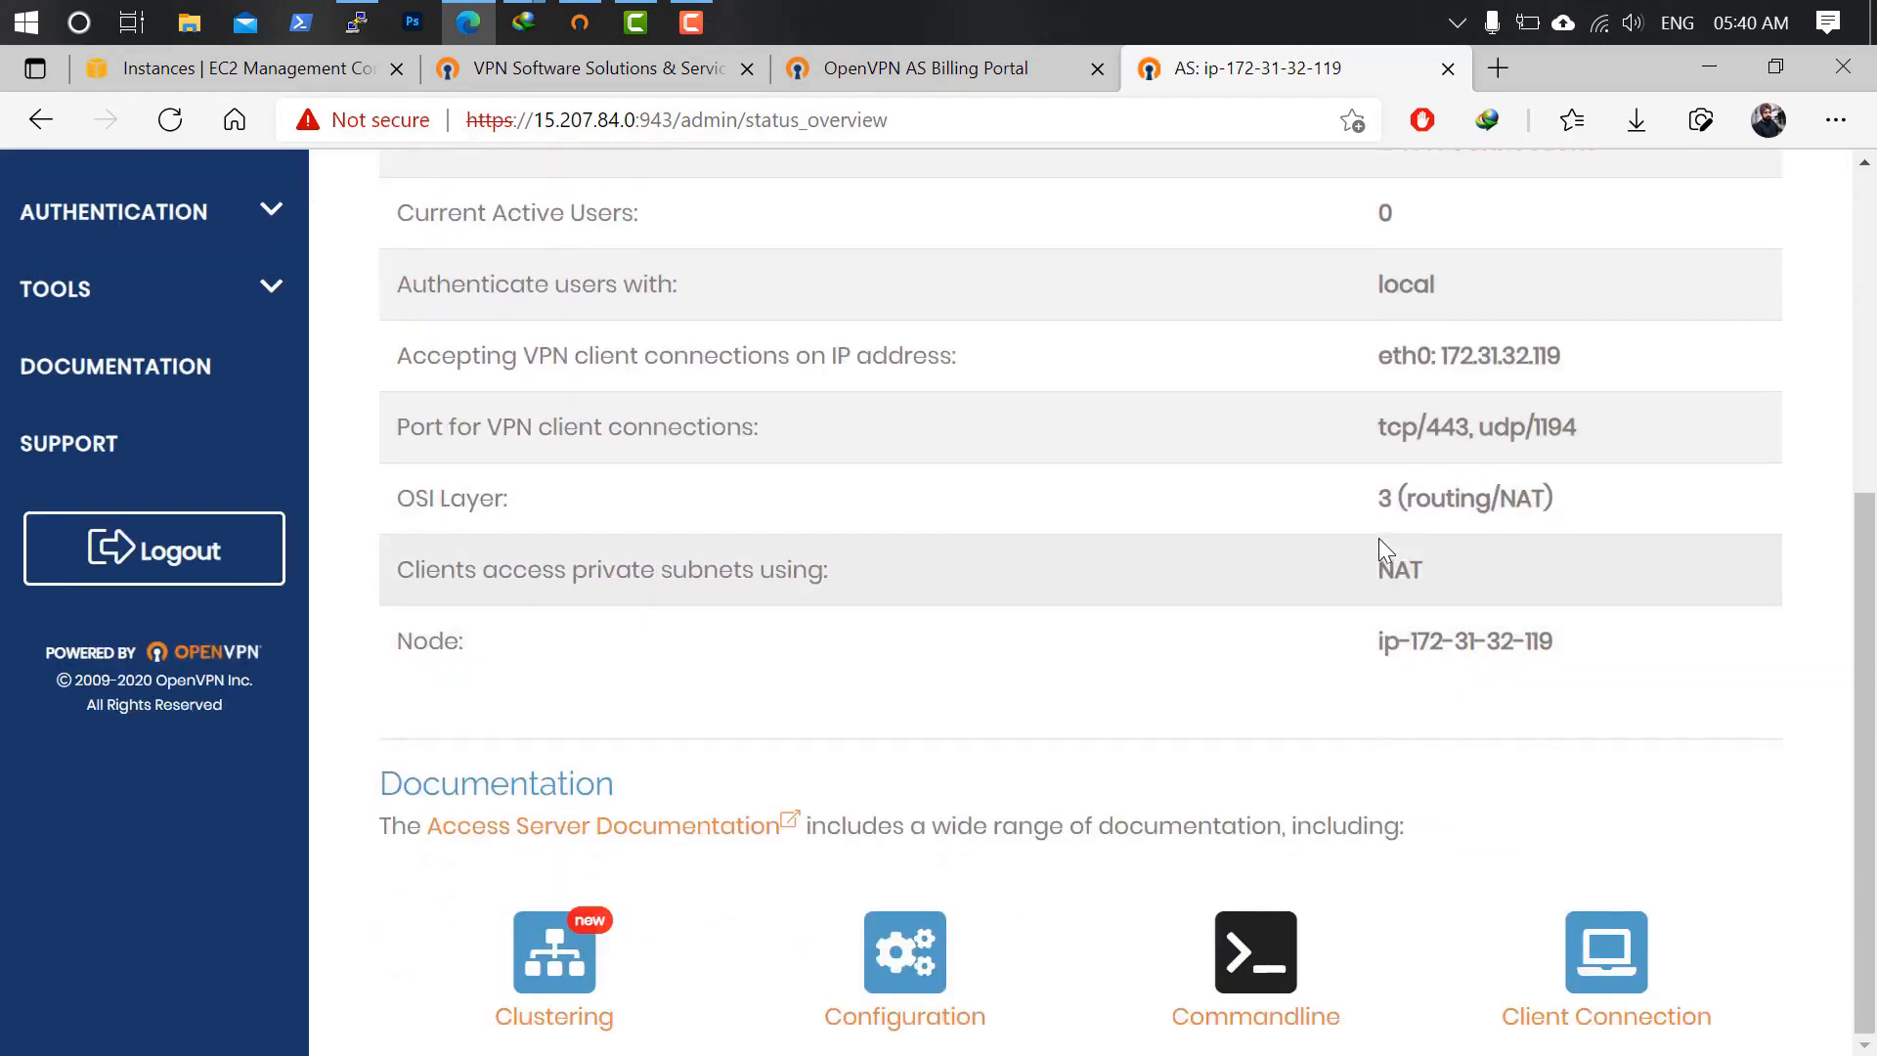
scroll(1320, 528, up, 3)
click(266, 419)
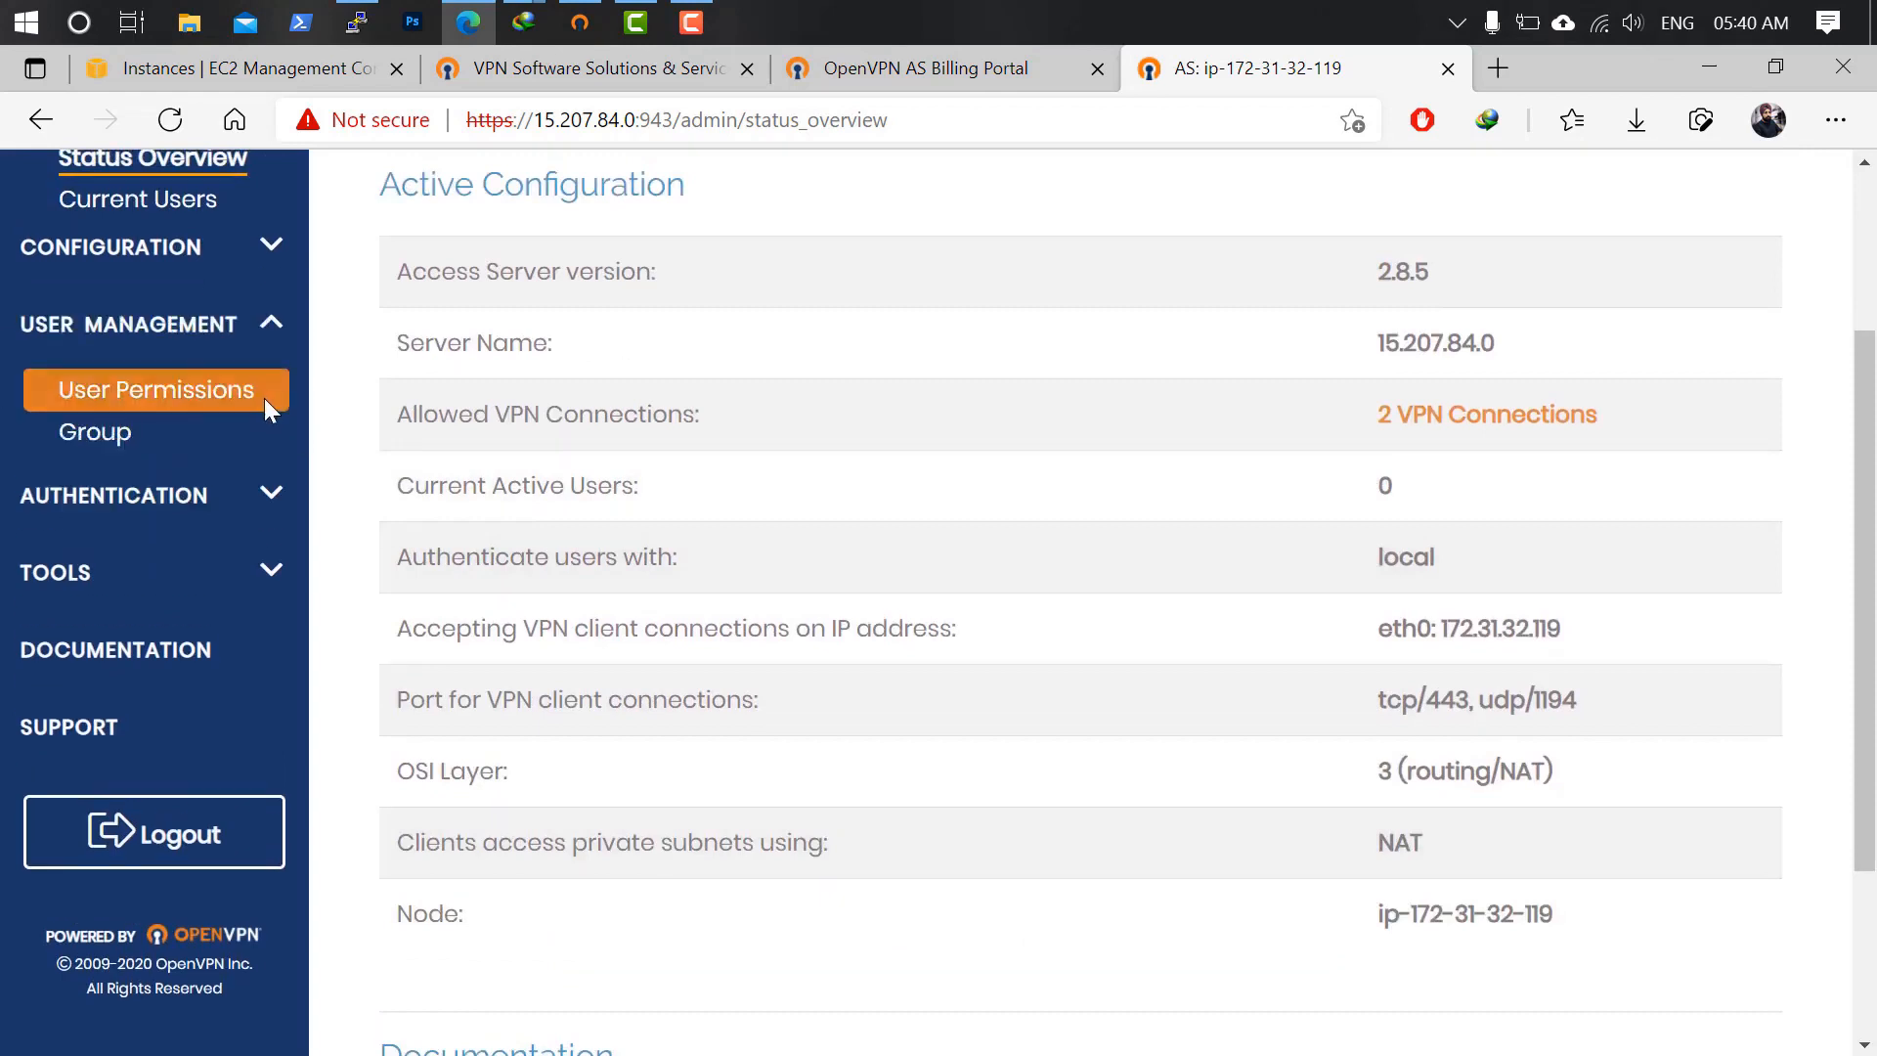
click(148, 322)
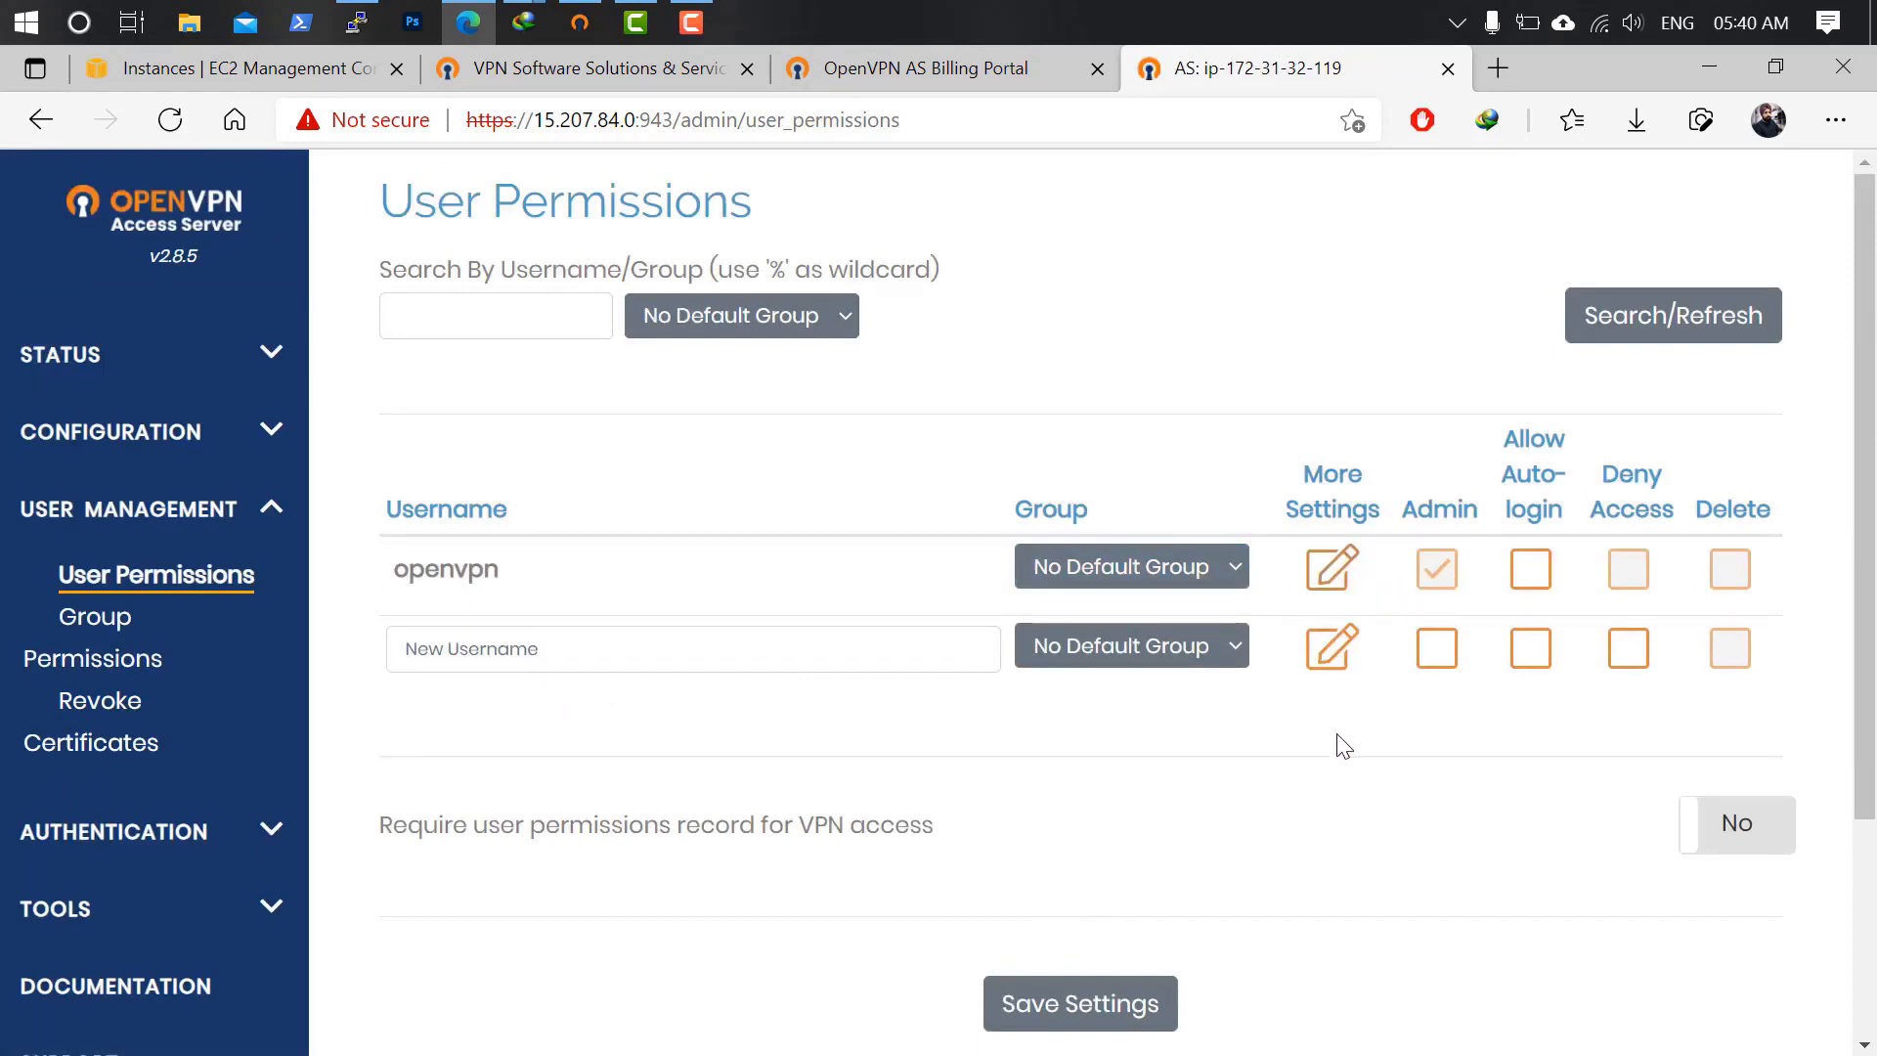
click(1336, 575)
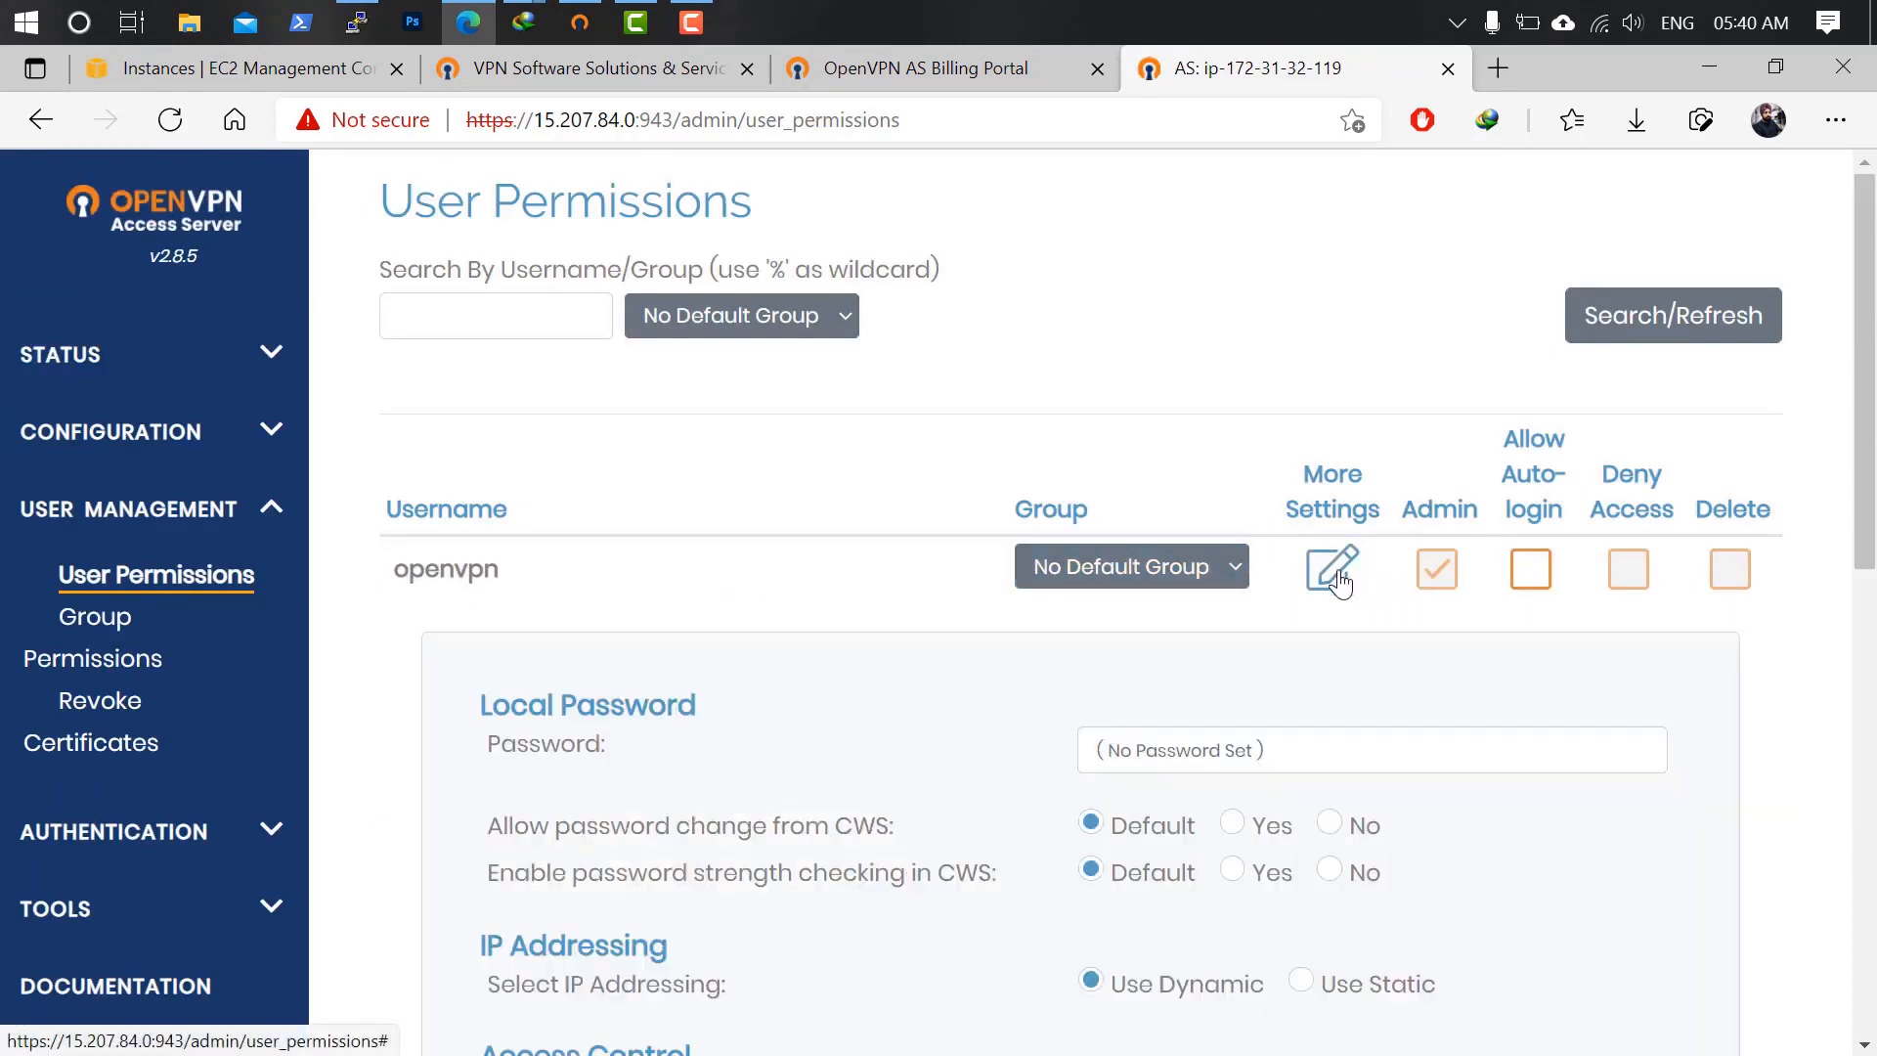
Scroll through the openvpn user's detailed settings, noting no local password is set.
scroll(1354, 748, down, 3)
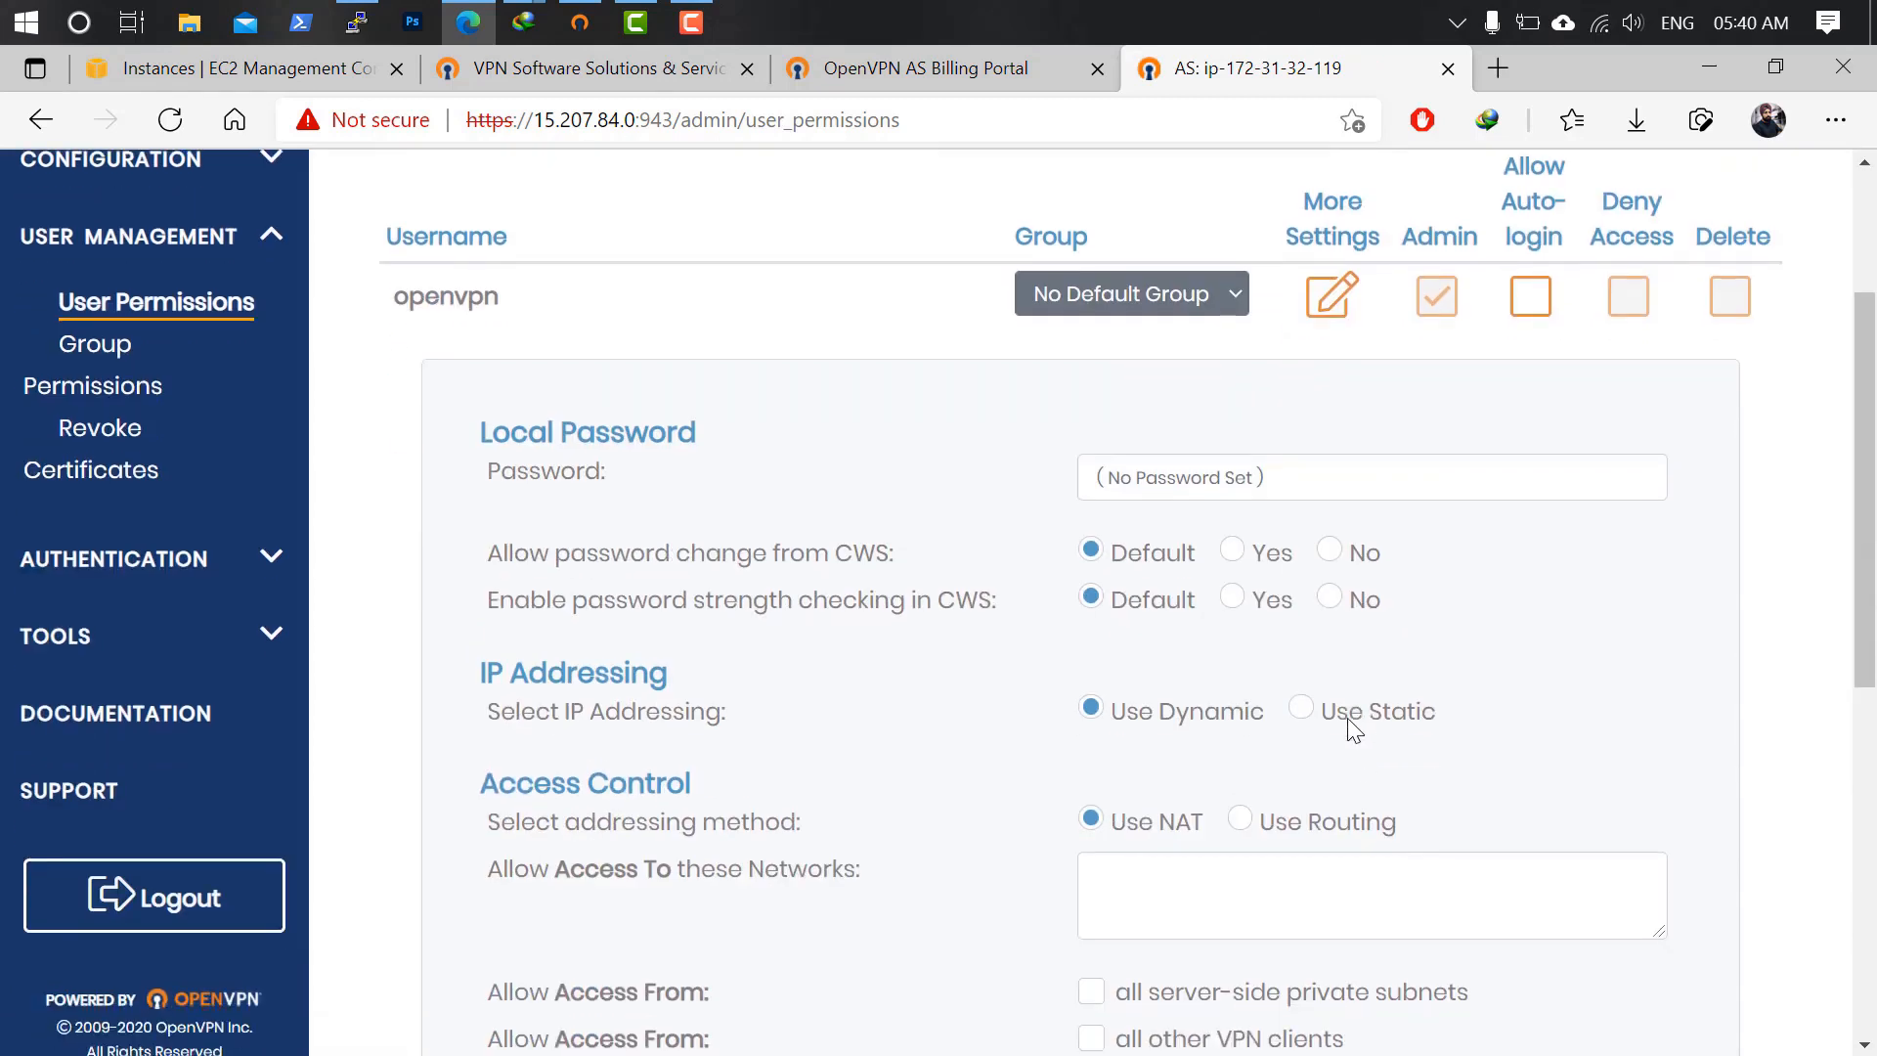
scroll(1330, 748, down, 1)
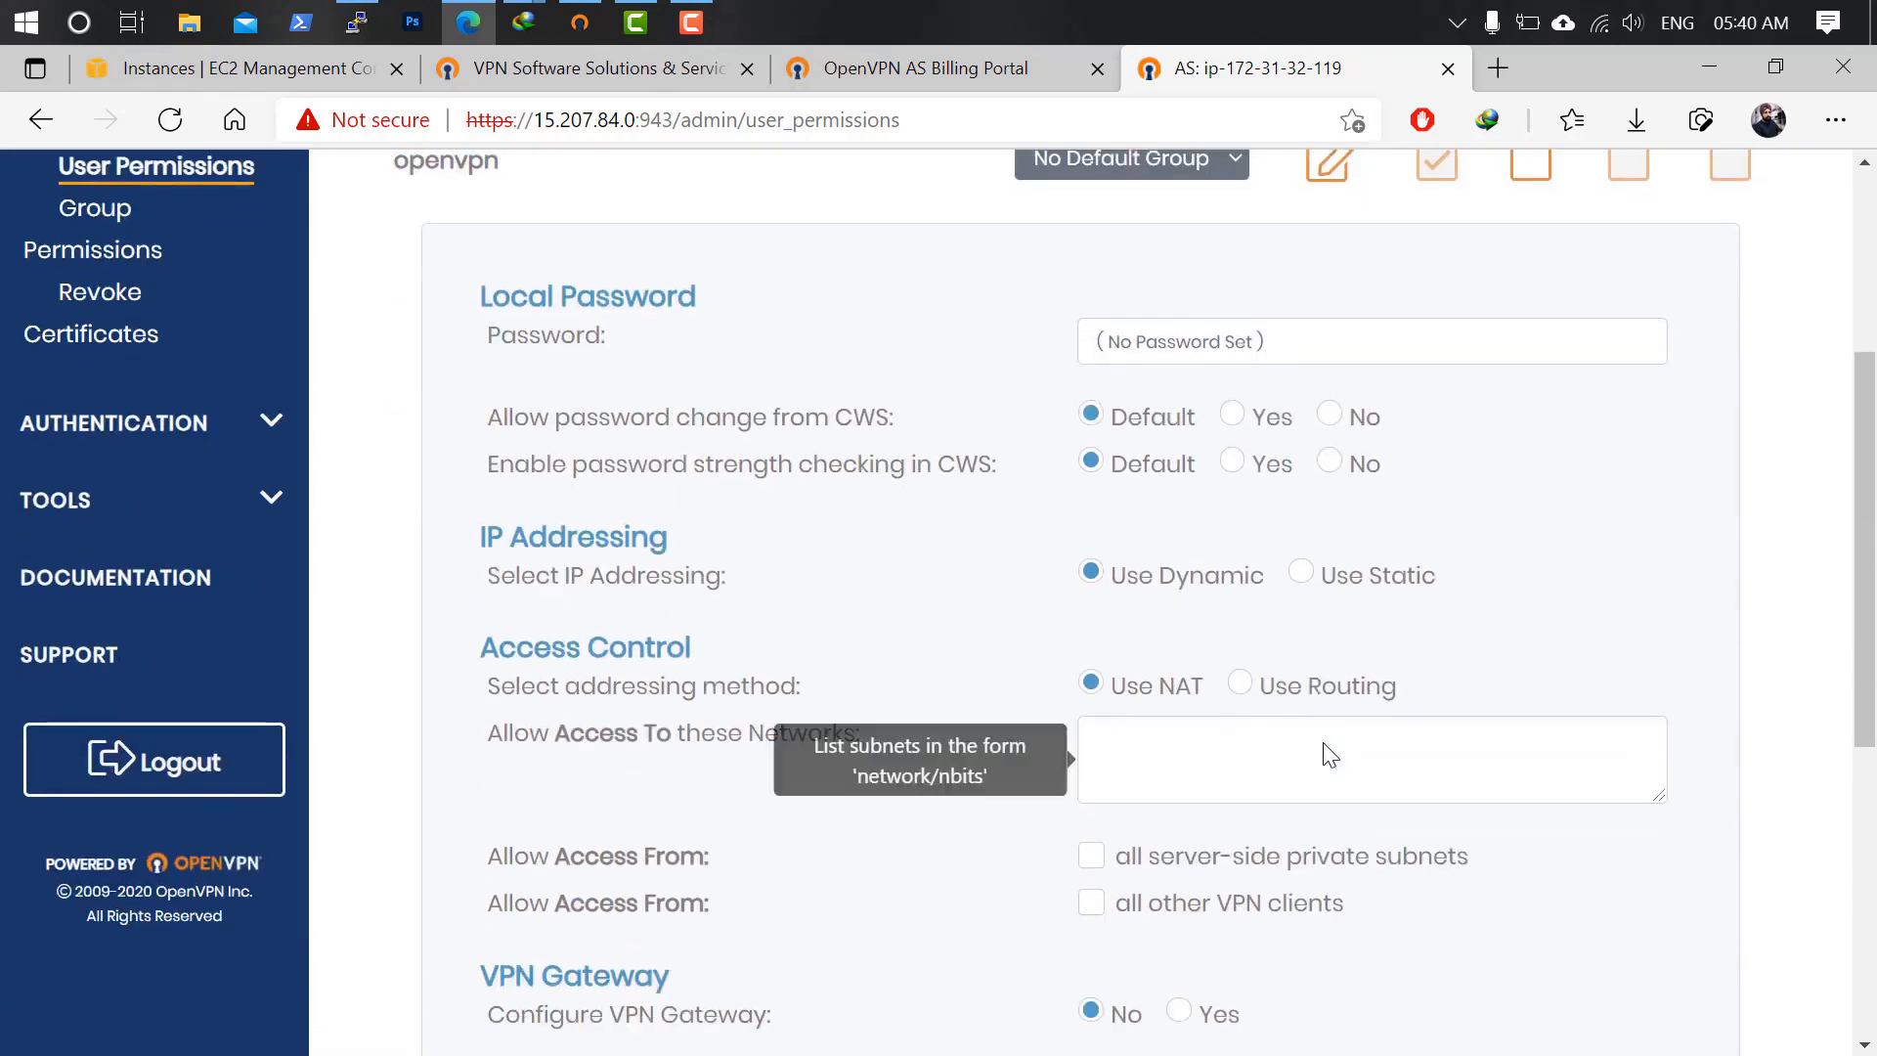
scroll(1325, 752, down, 3)
scroll(1325, 748, up, 3)
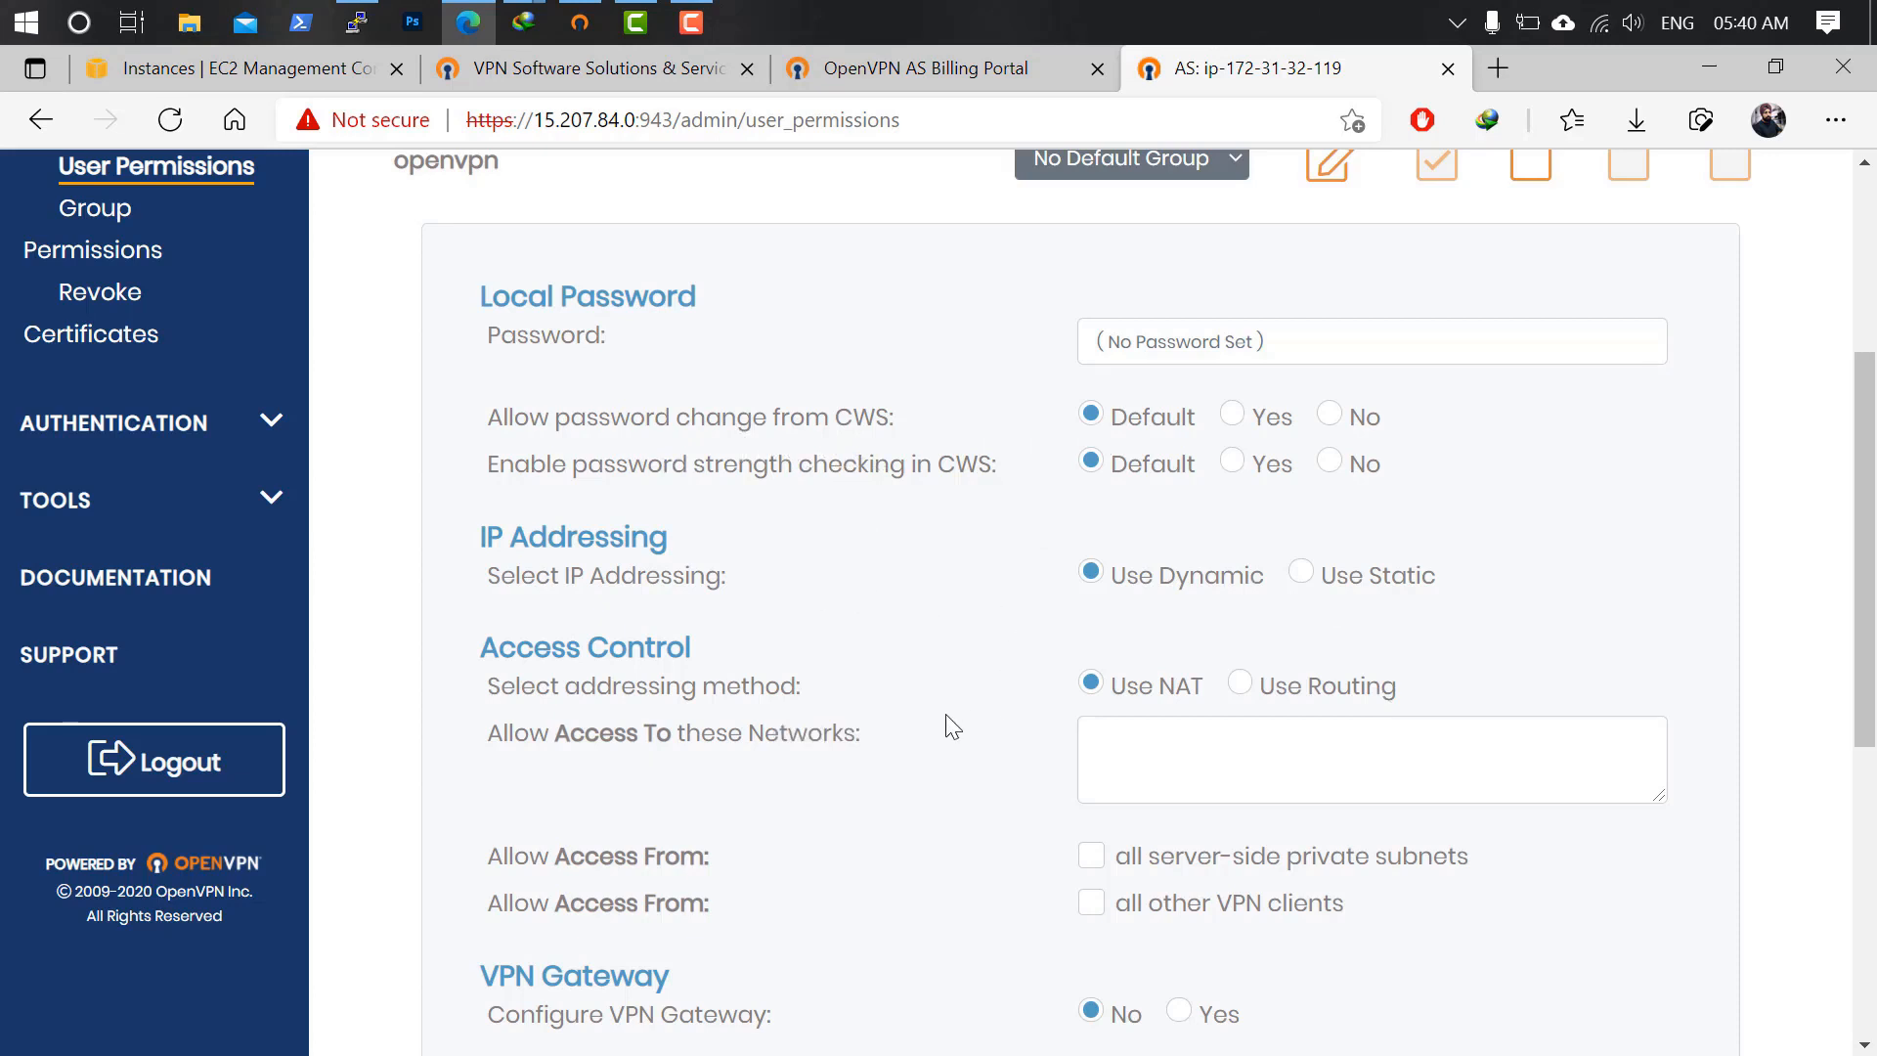
scroll(909, 773, down, 3)
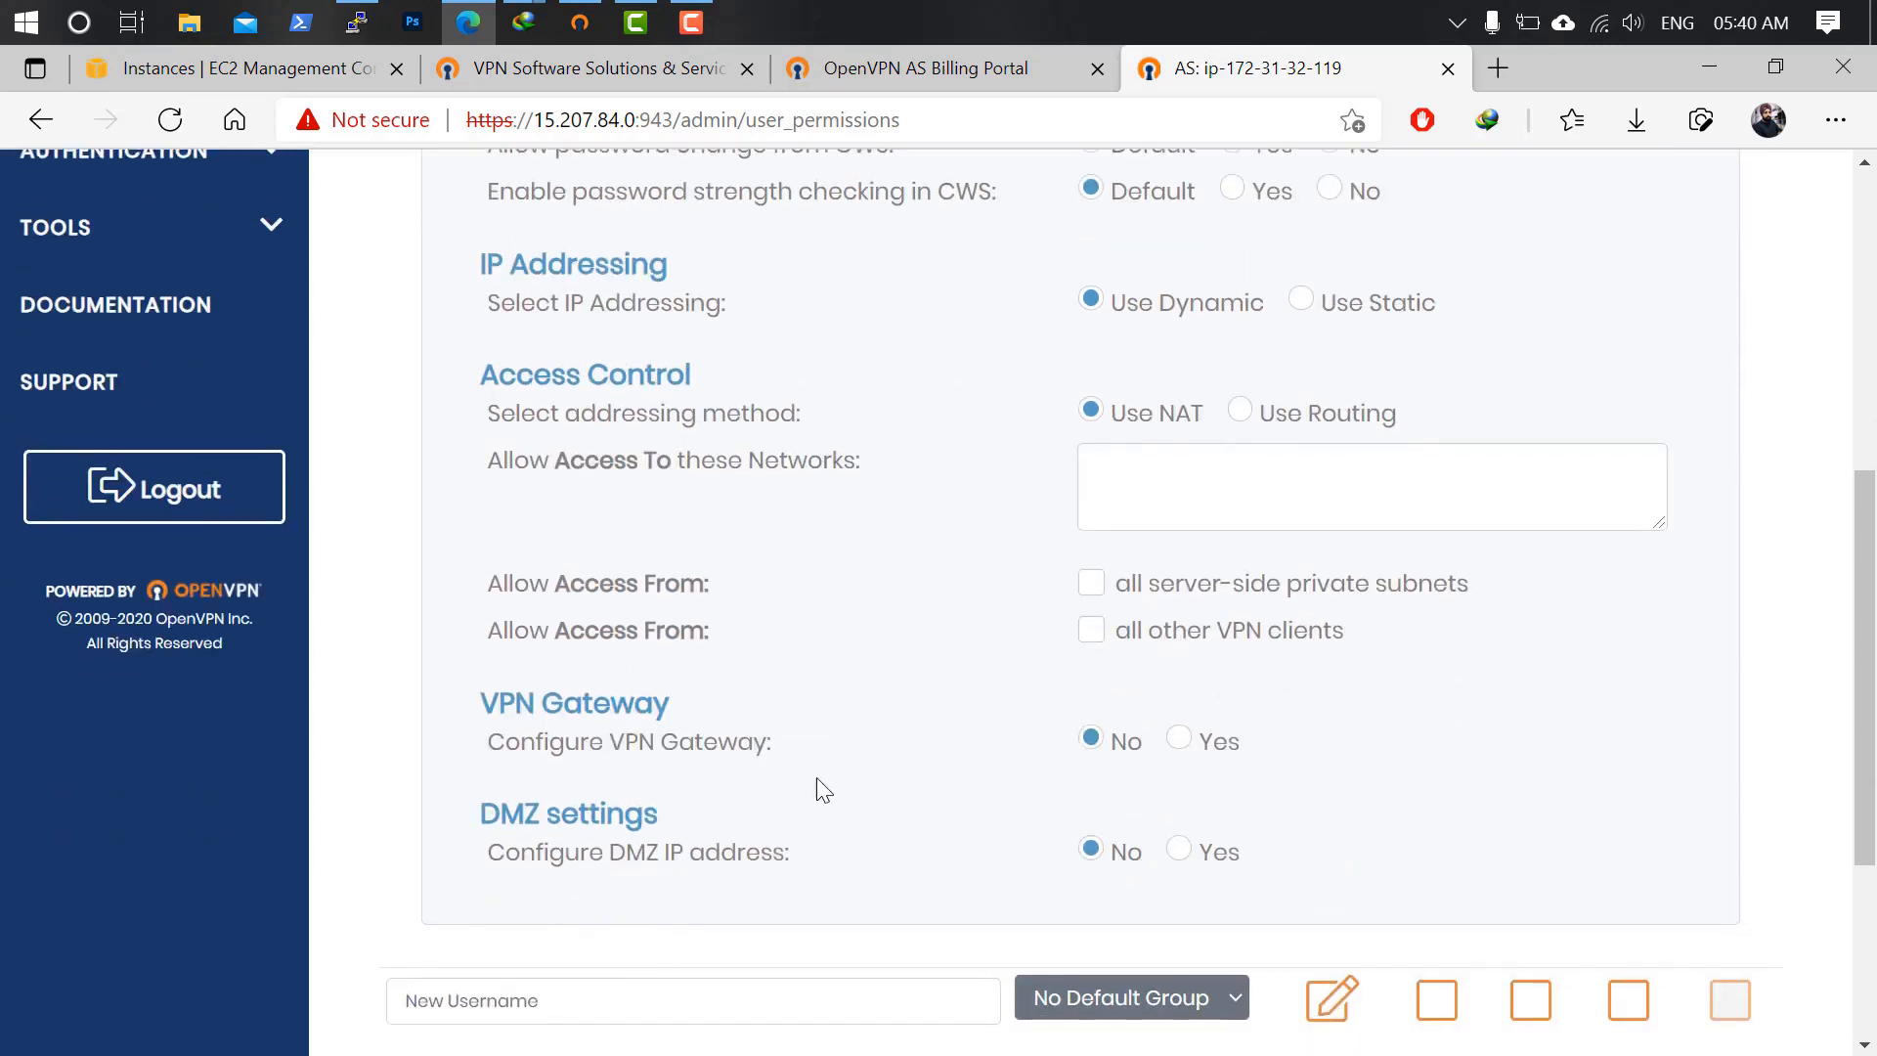
scroll(885, 775, down, 4)
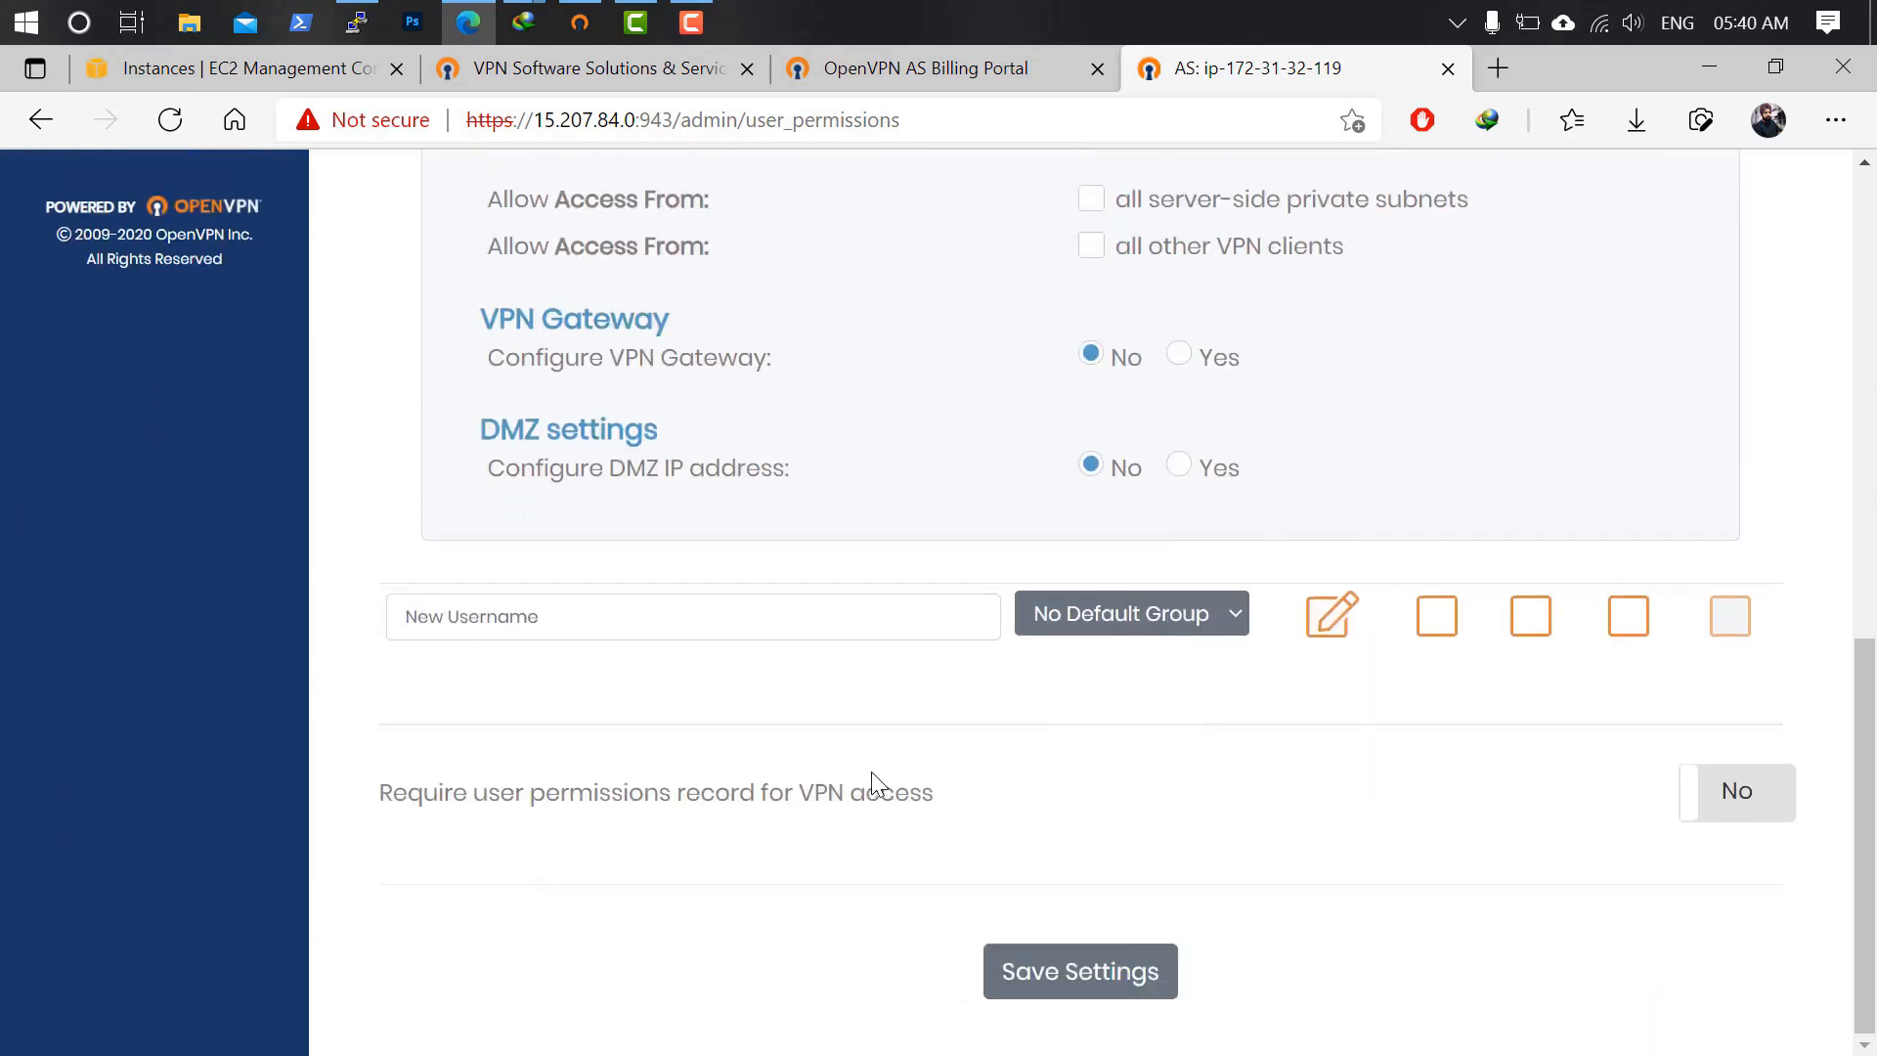
scroll(873, 779, up, 11)
scroll(867, 721, down, 6)
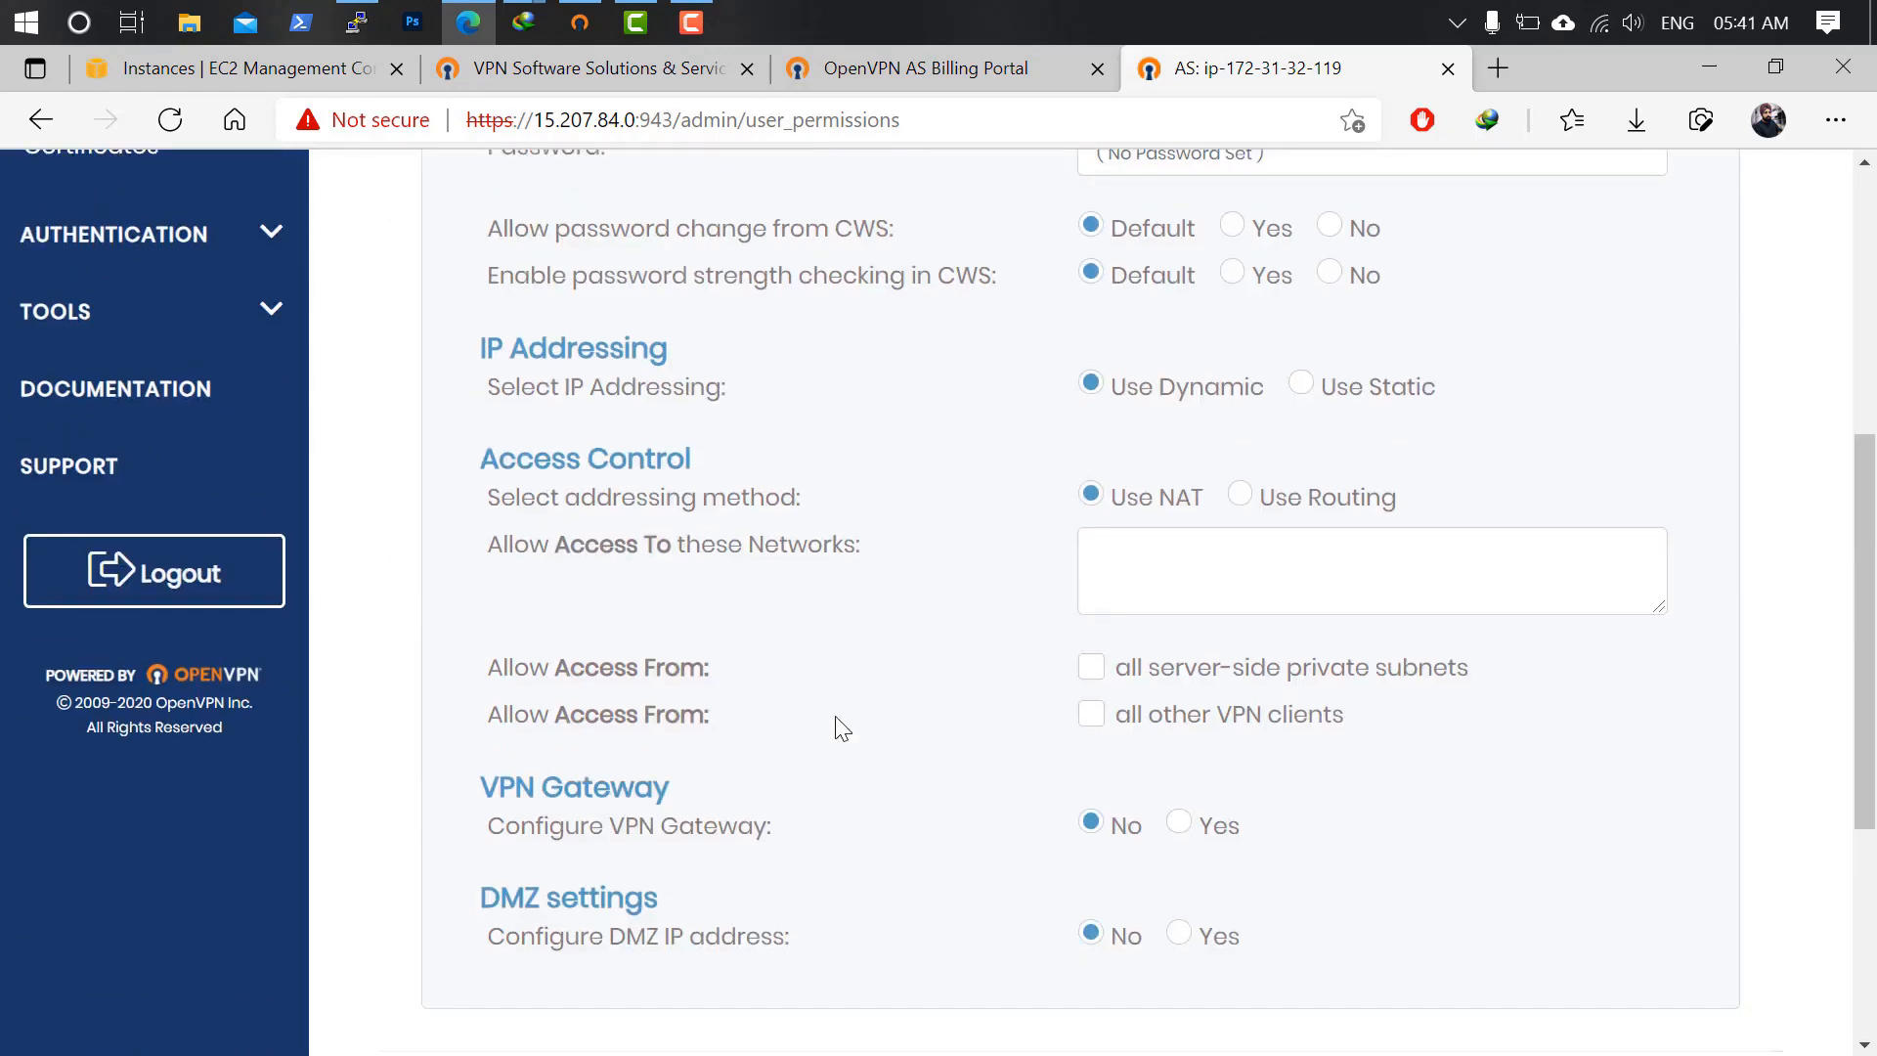
scroll(848, 729, down, 5)
scroll(885, 704, up, 10)
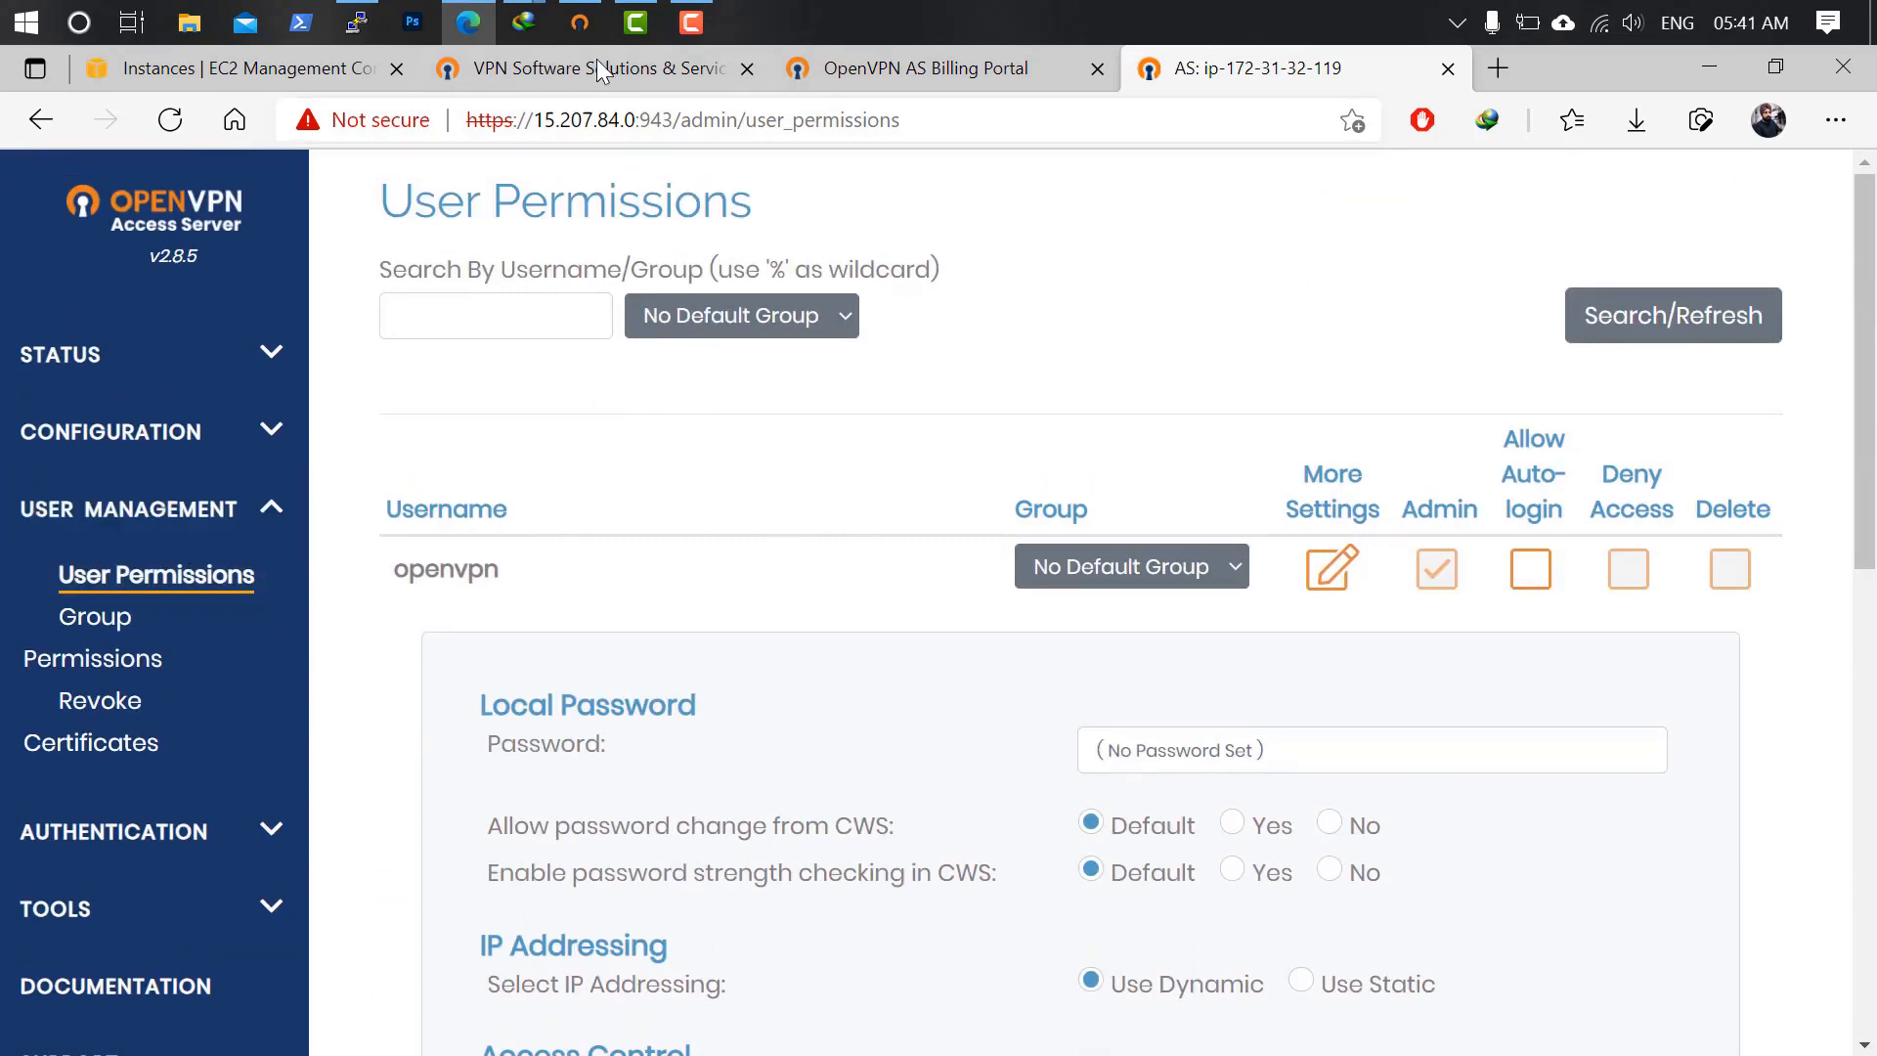
Move OpenVPN Connect aside and copy the server's IP address from the admin URL.
click(580, 22)
drag(845, 95, 1105, 120)
drag(537, 119, 642, 120)
key(ctrl+c)
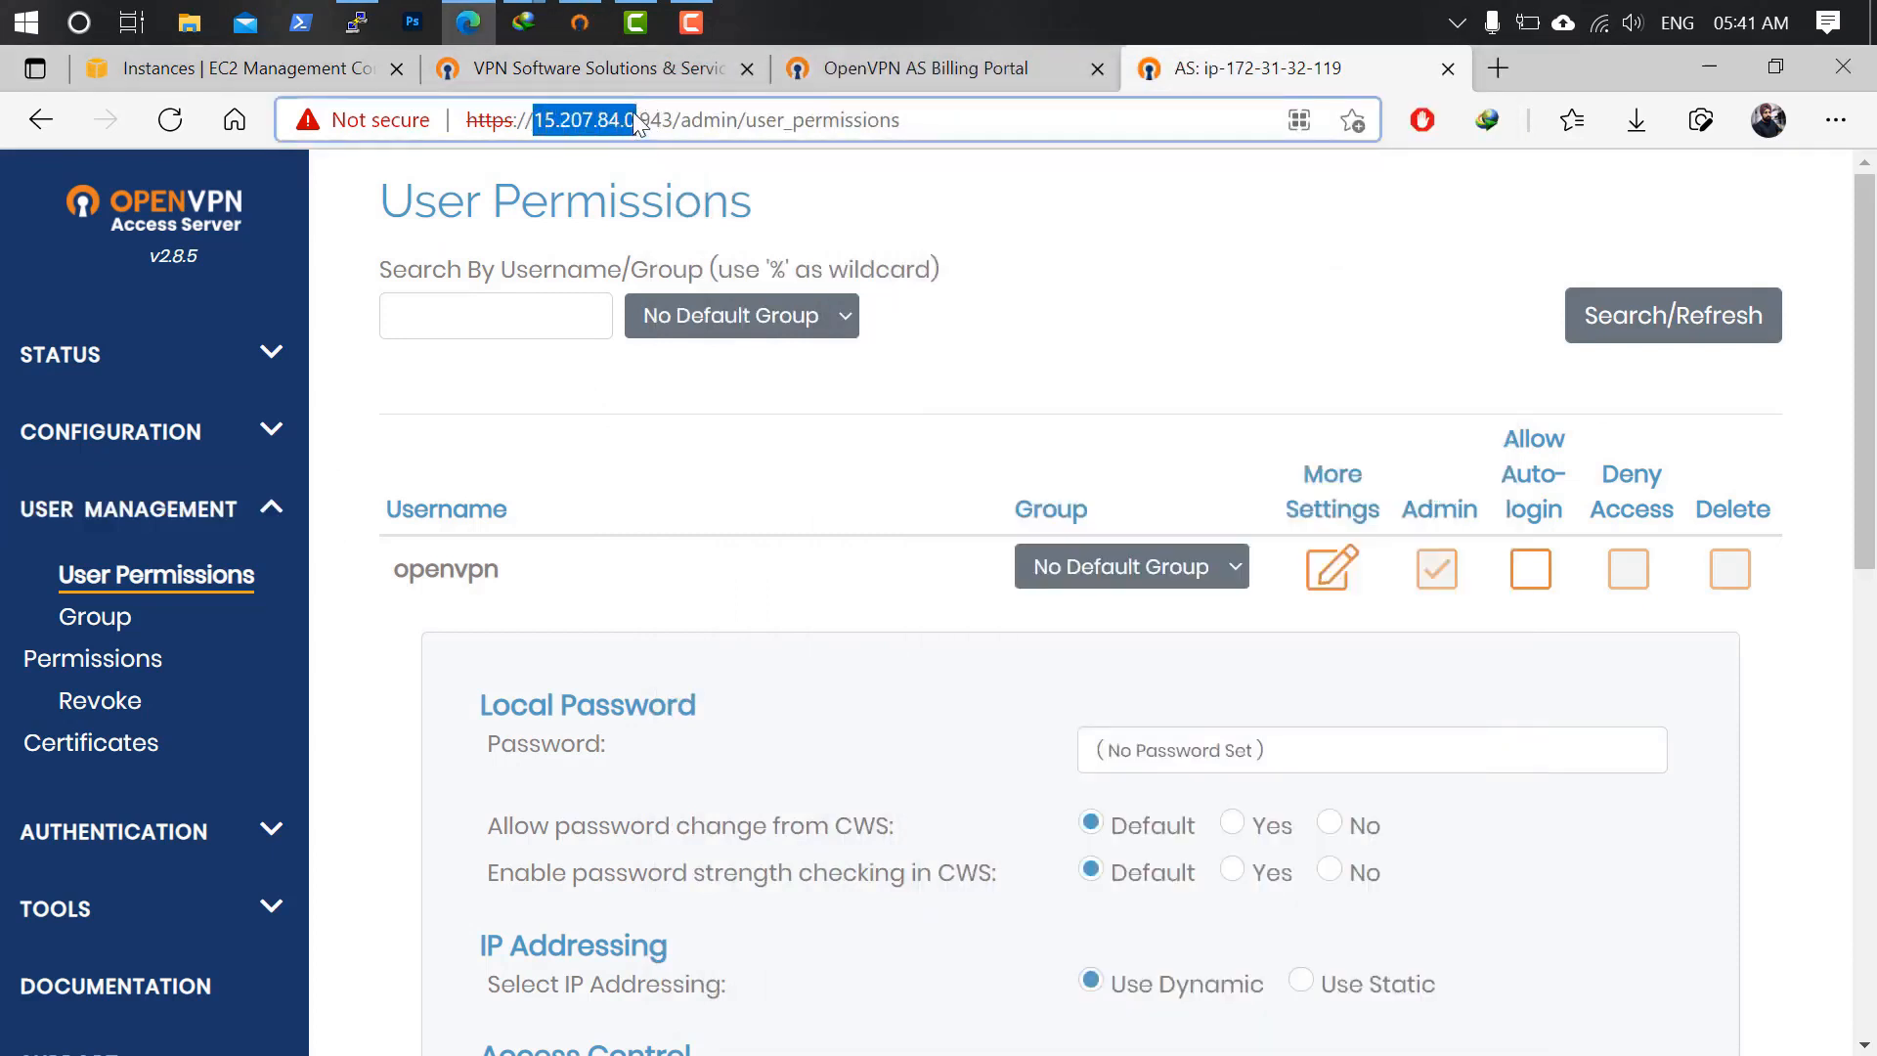
click(580, 22)
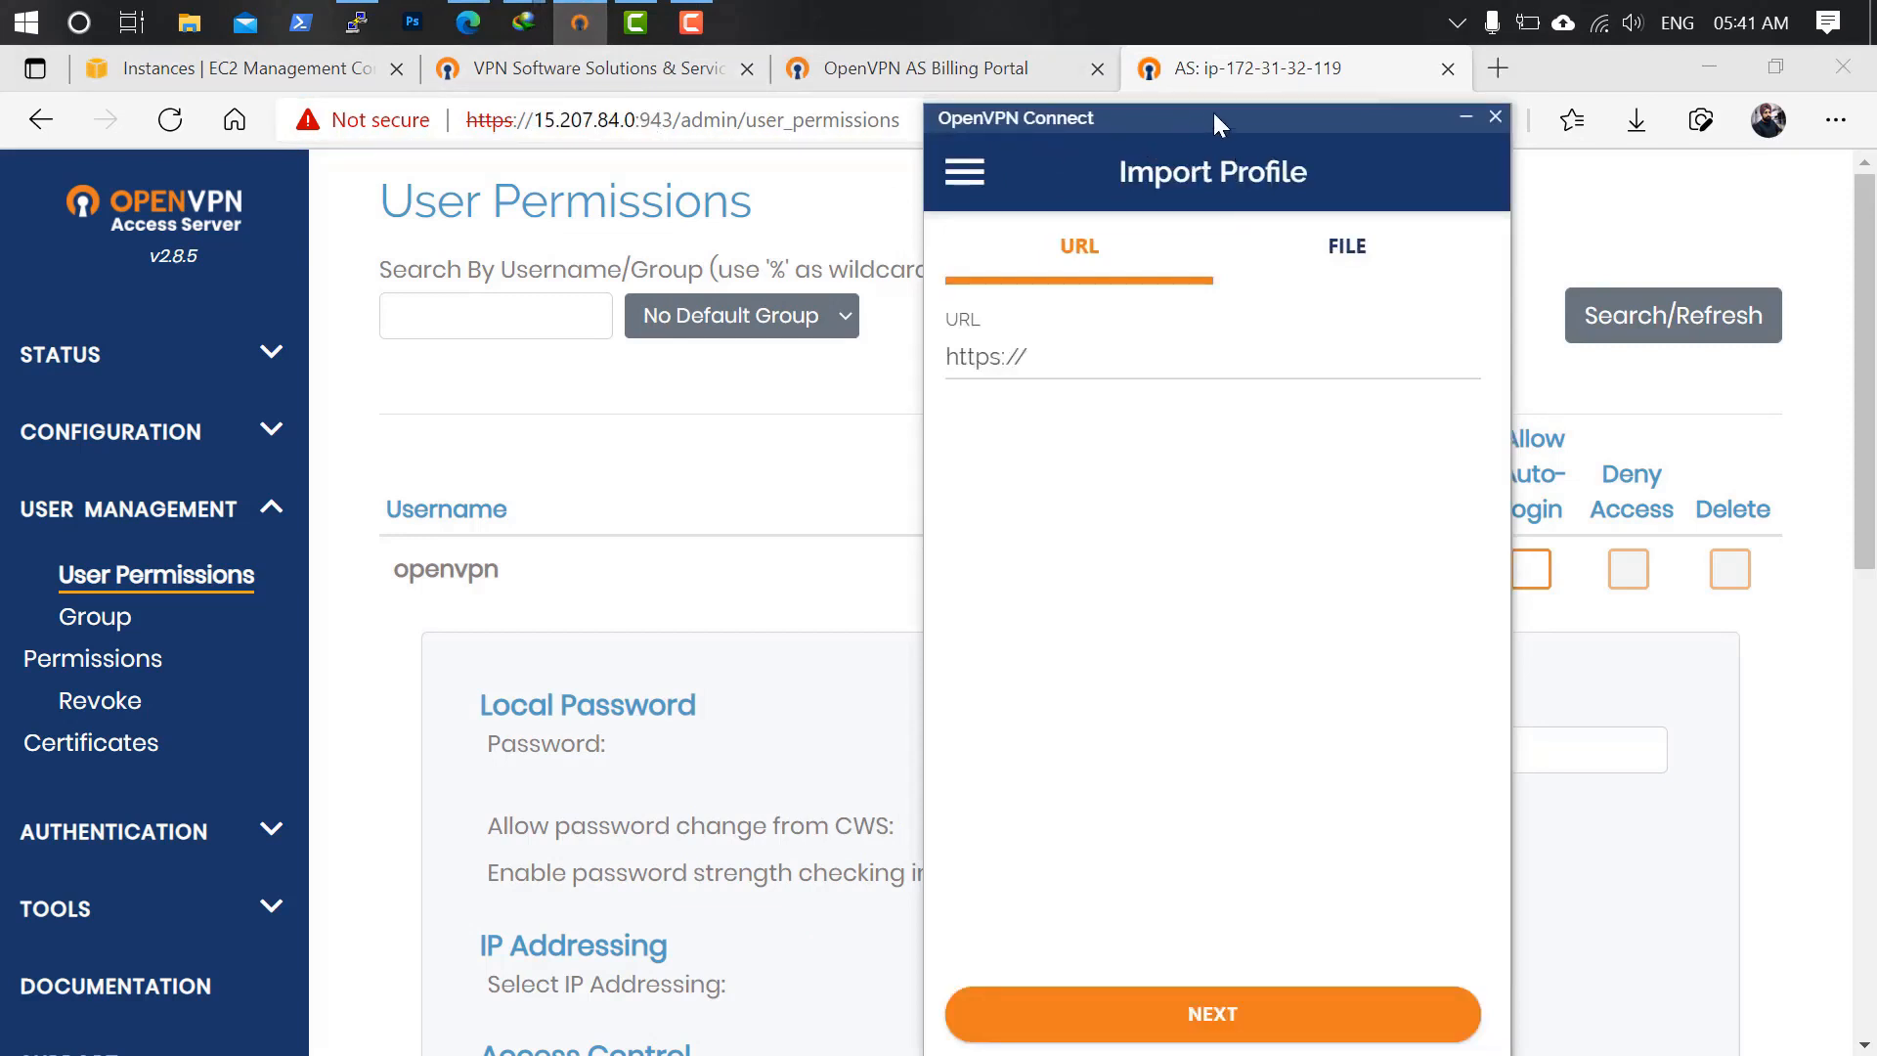
click(1836, 120)
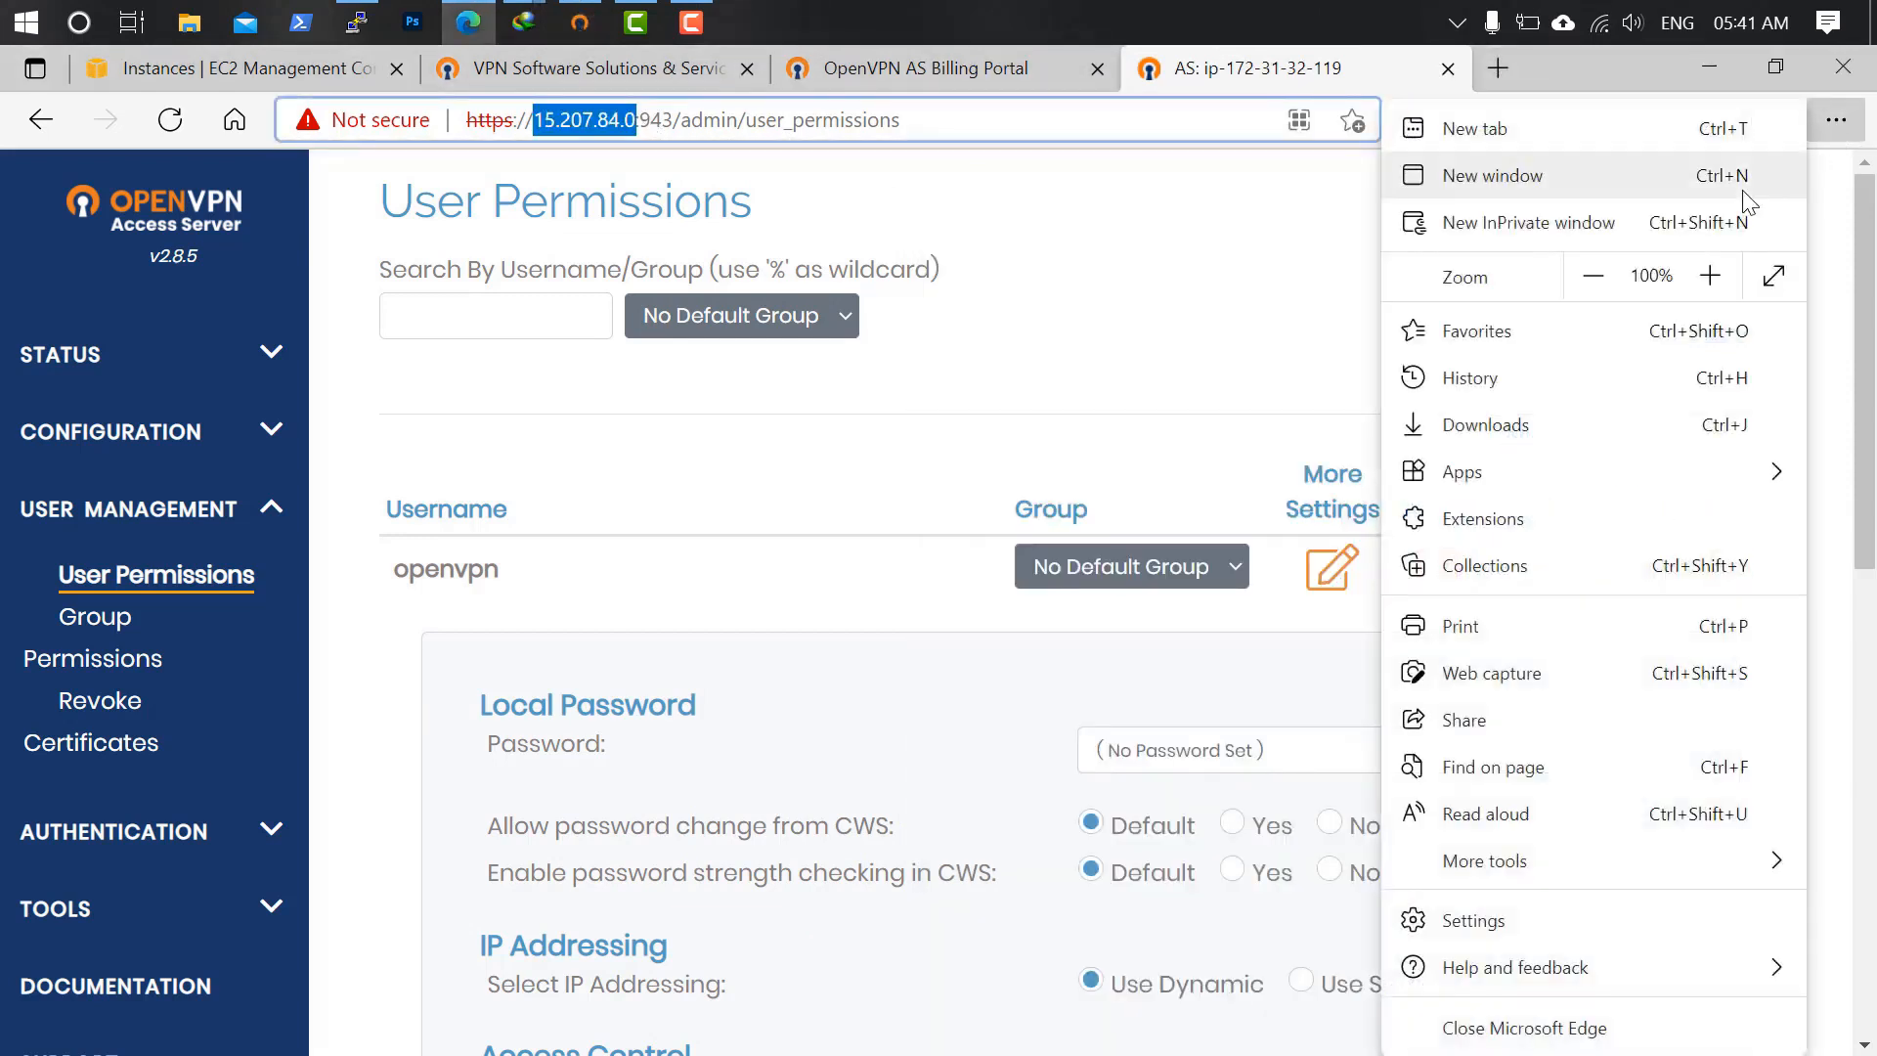
click(1667, 223)
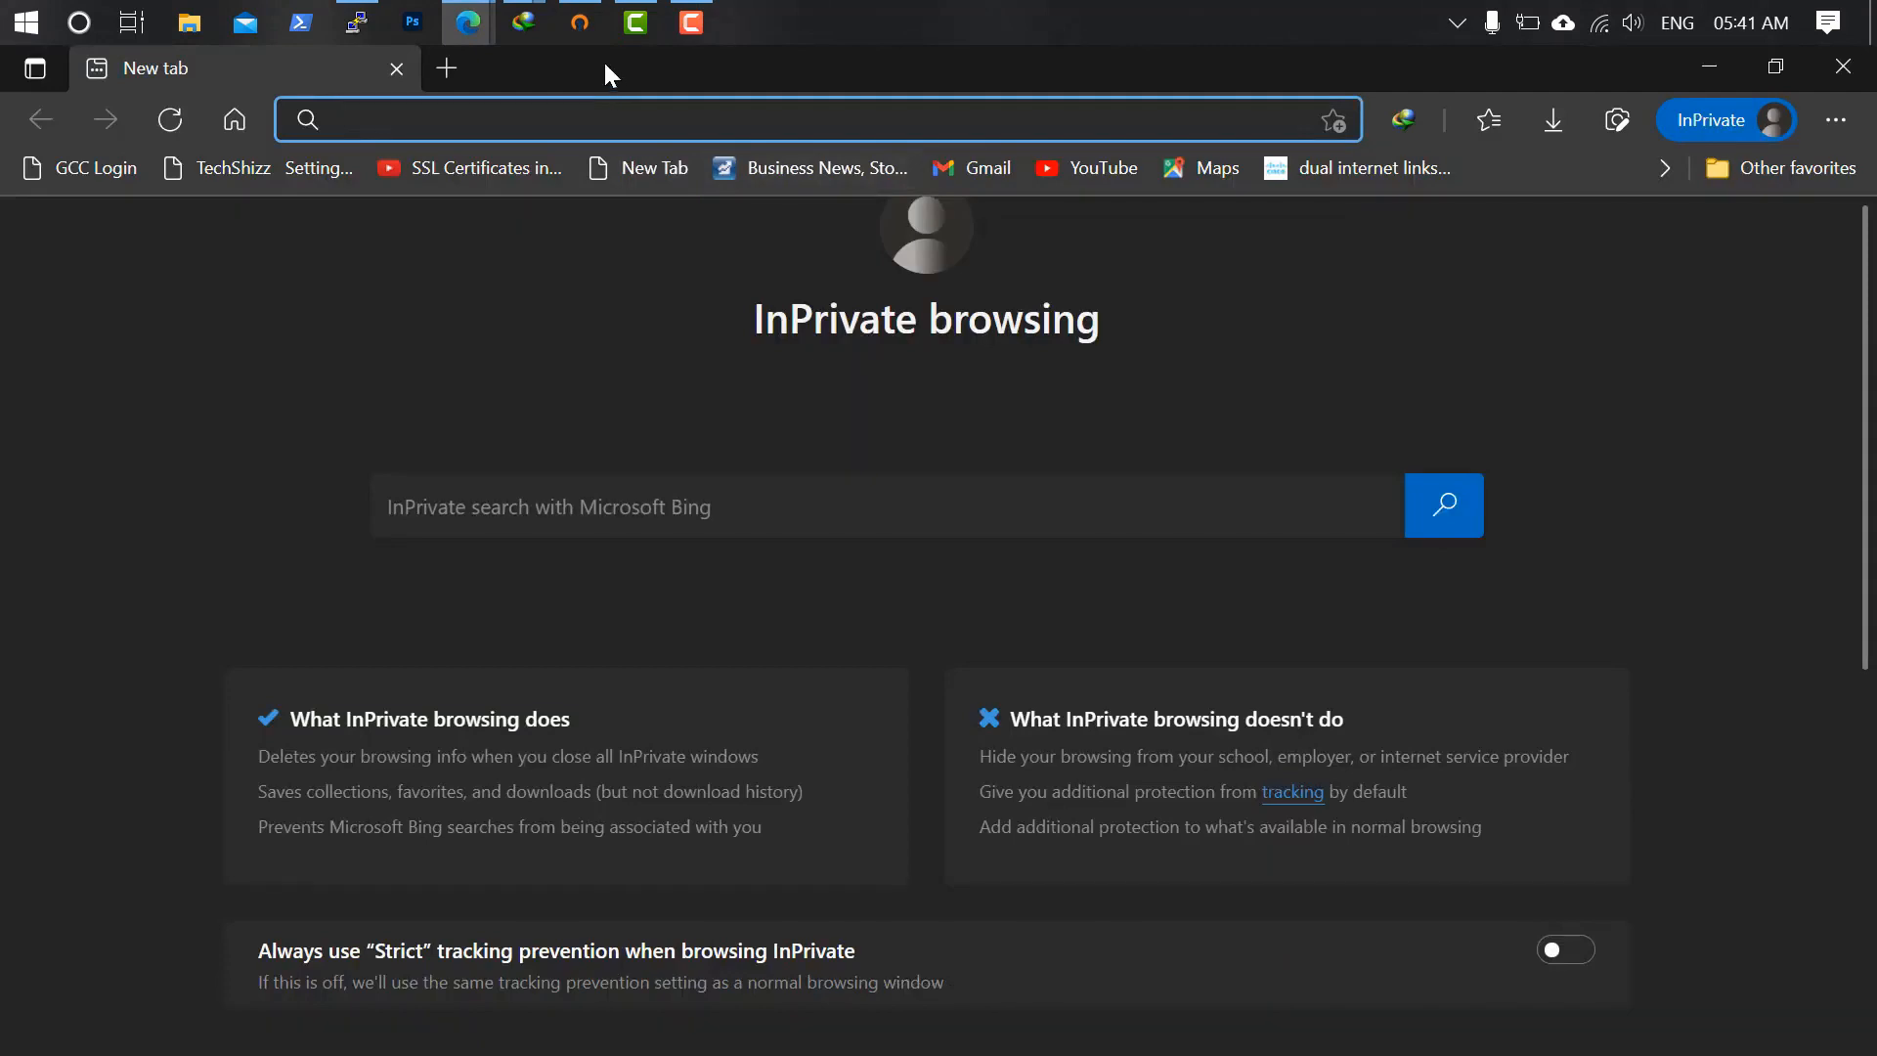
key(ctrl+v)
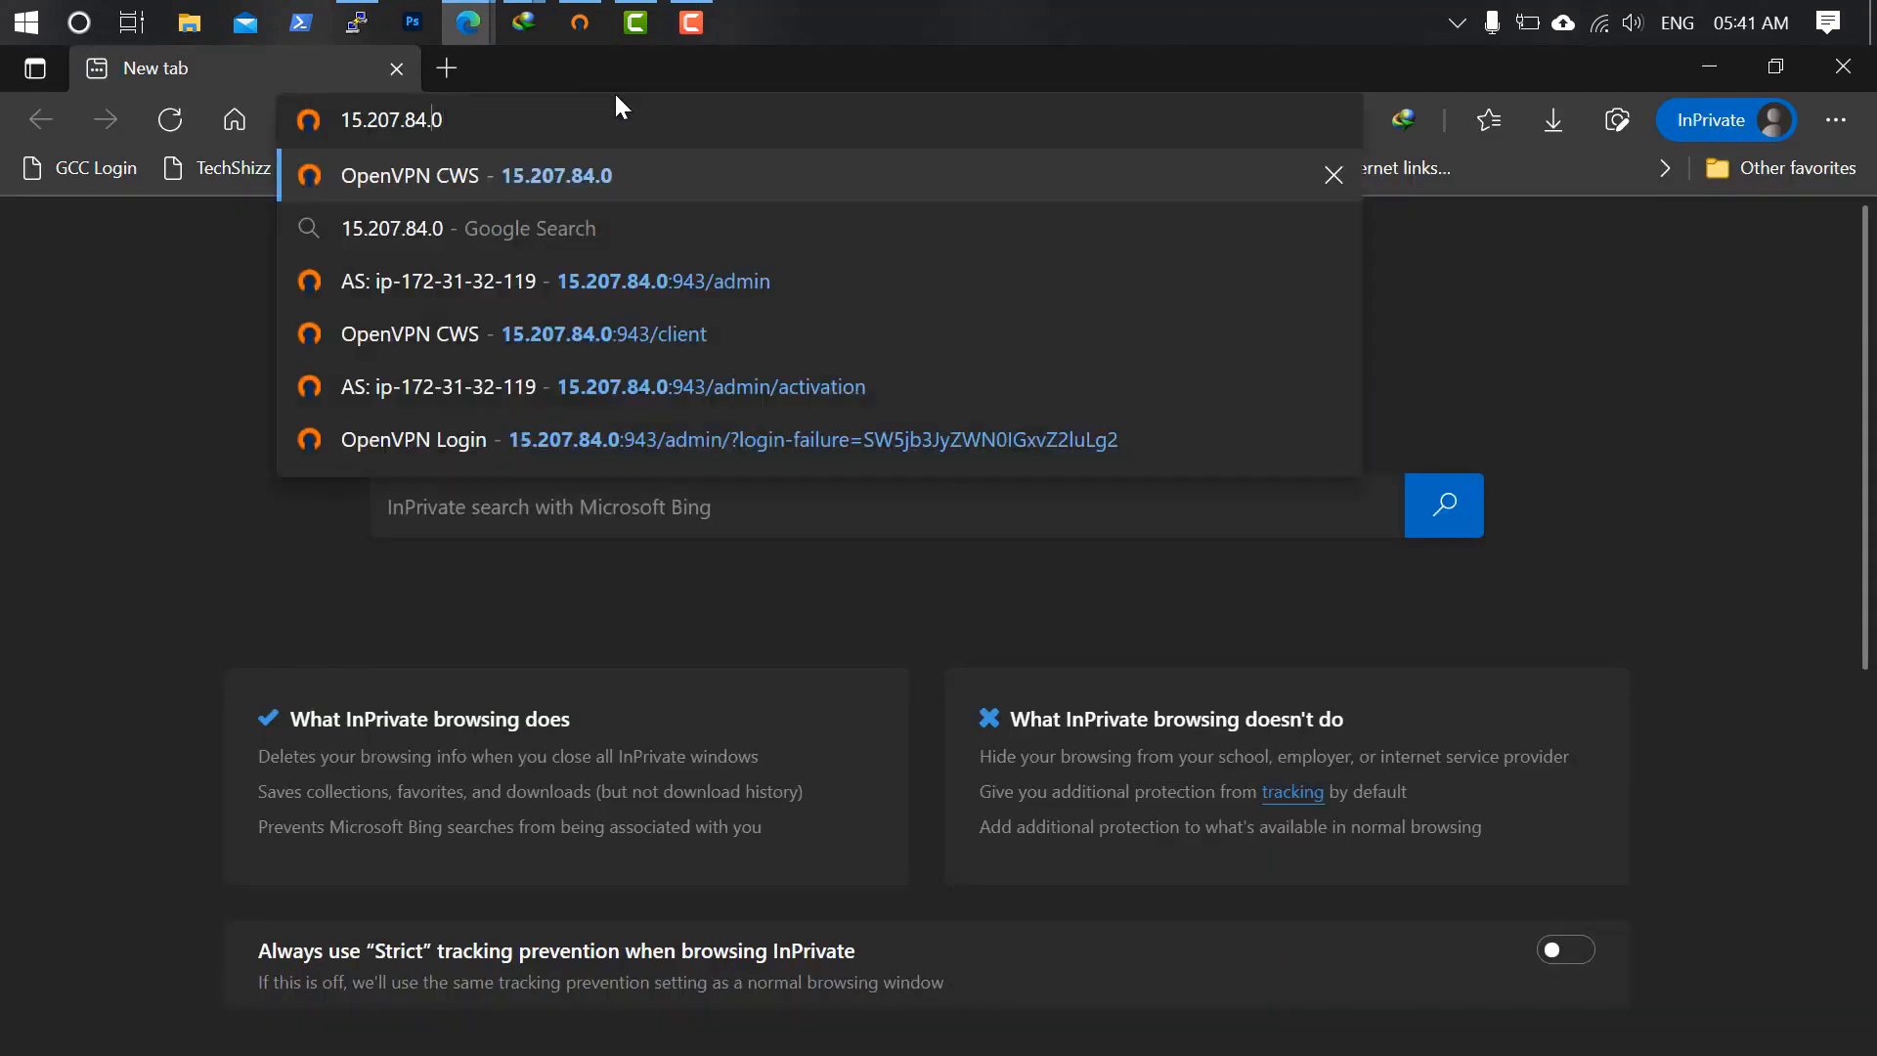
key(Home)
text(https://)
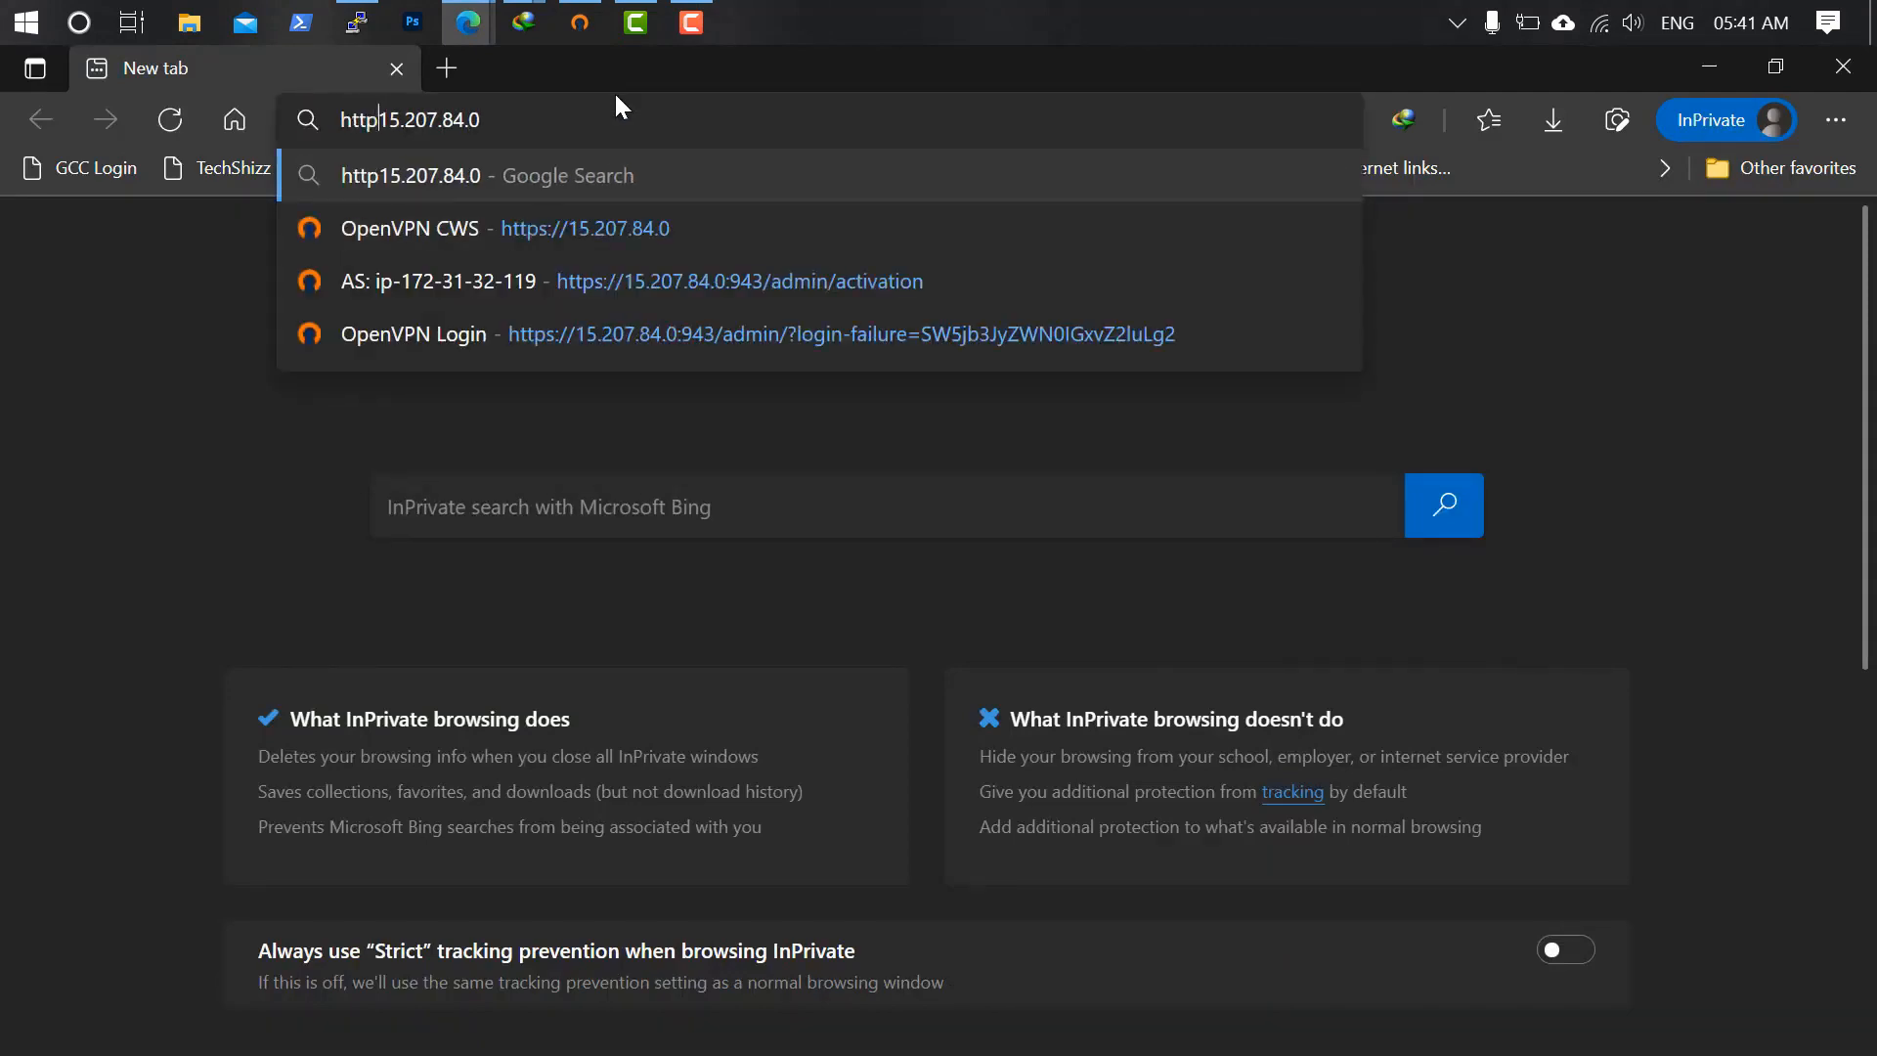
key(Return)
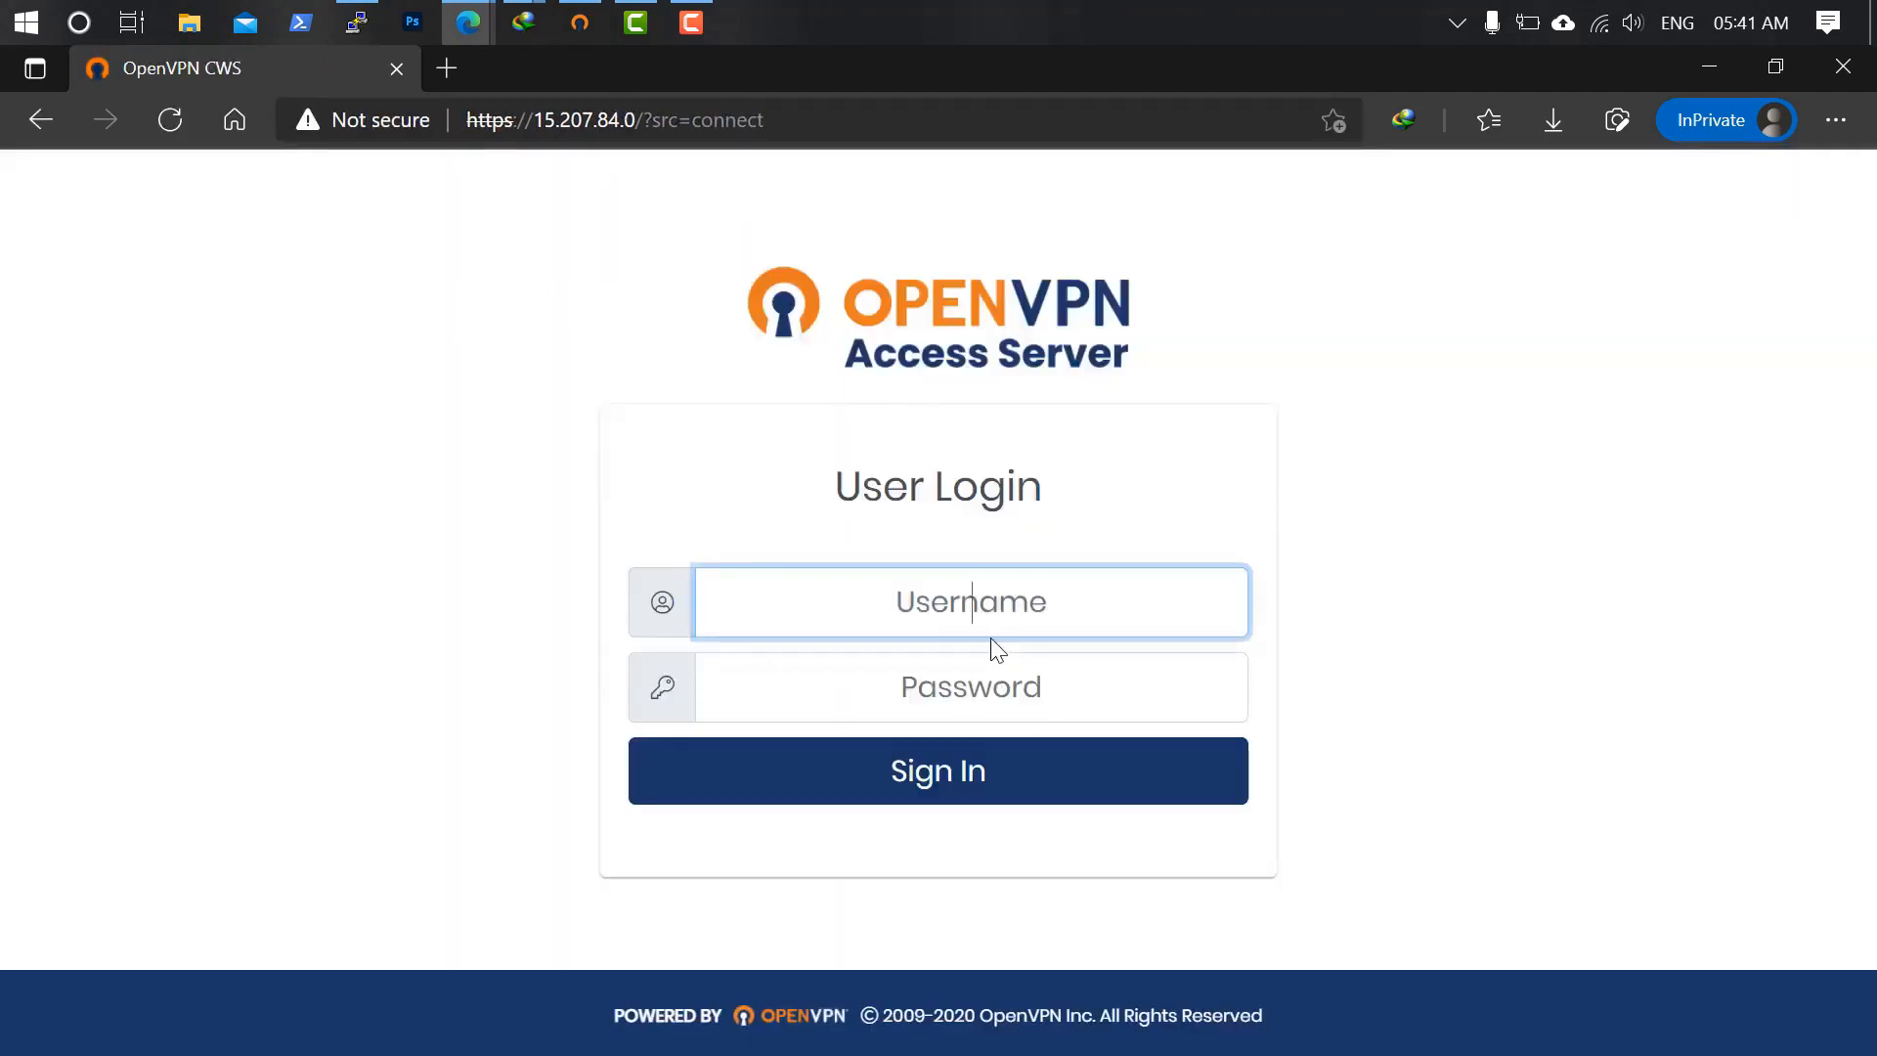
Enter username 'openvpn' and the user's password on the login form.
text(openvpn)
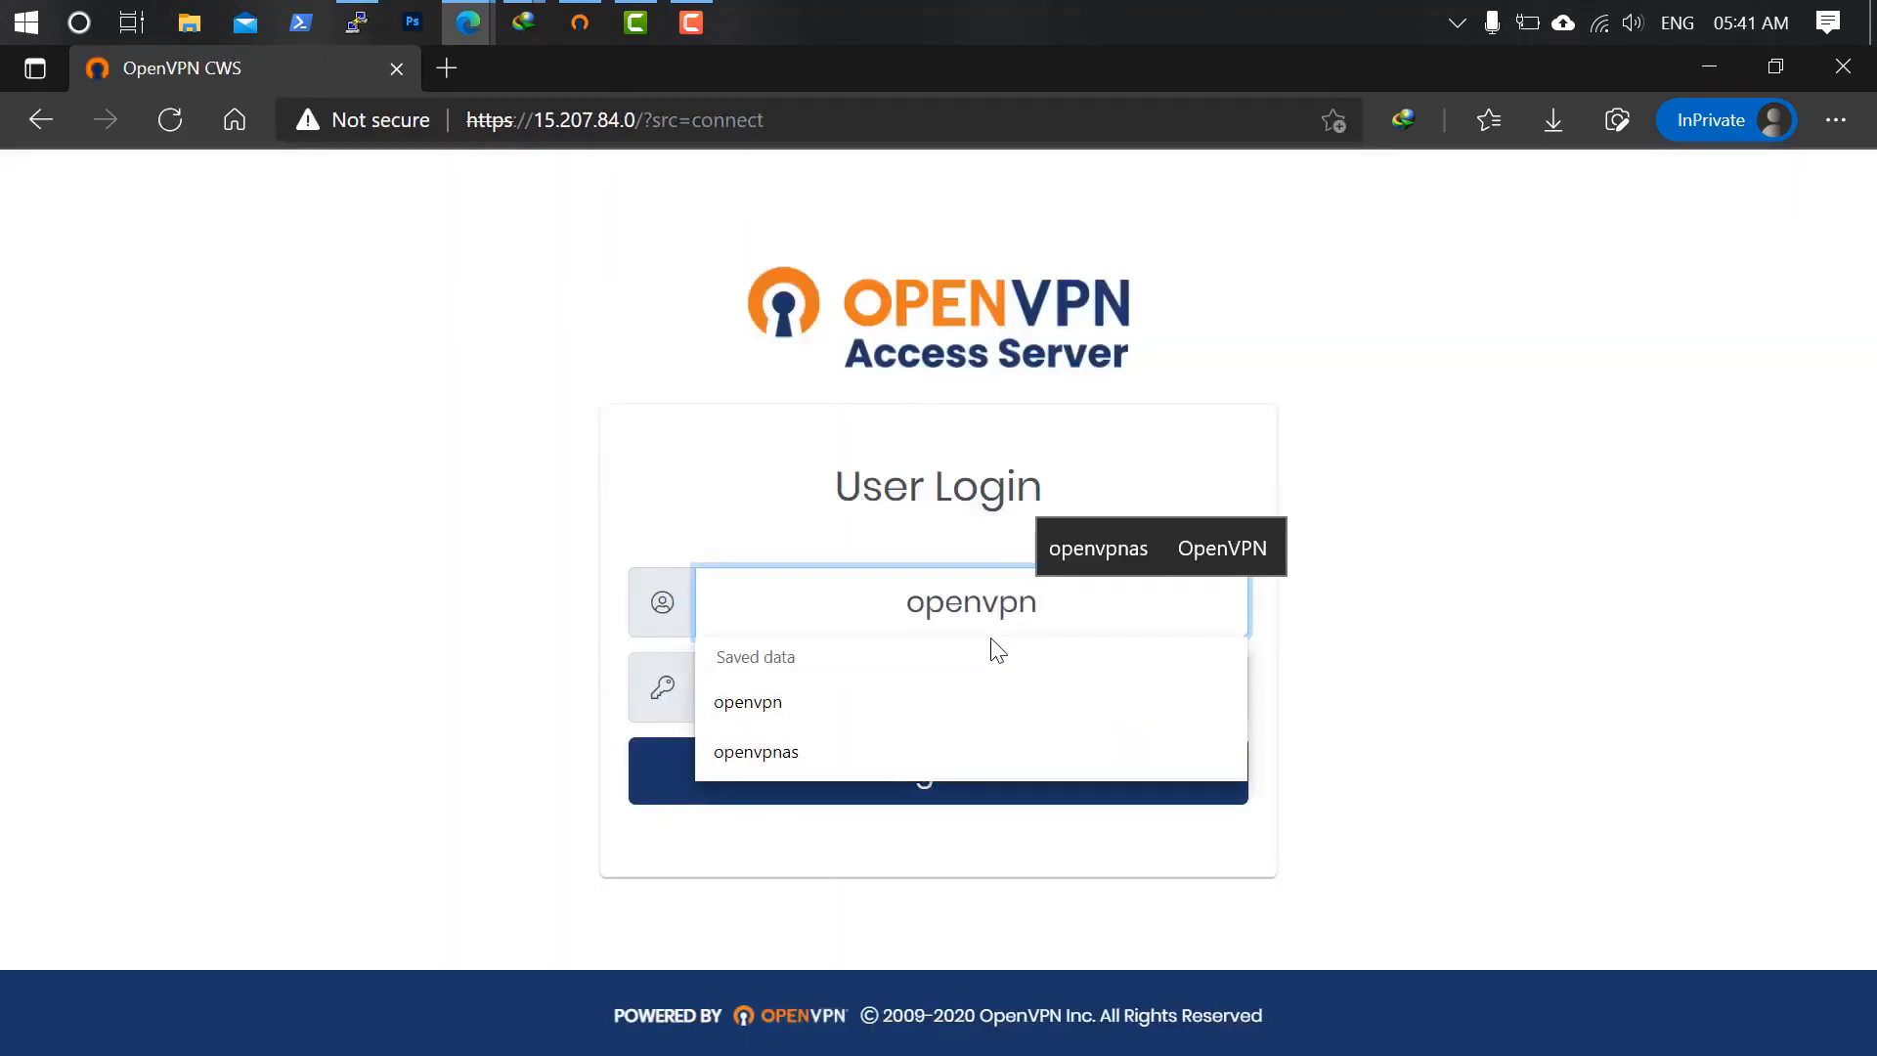
key(Tab)
text(openvpn)
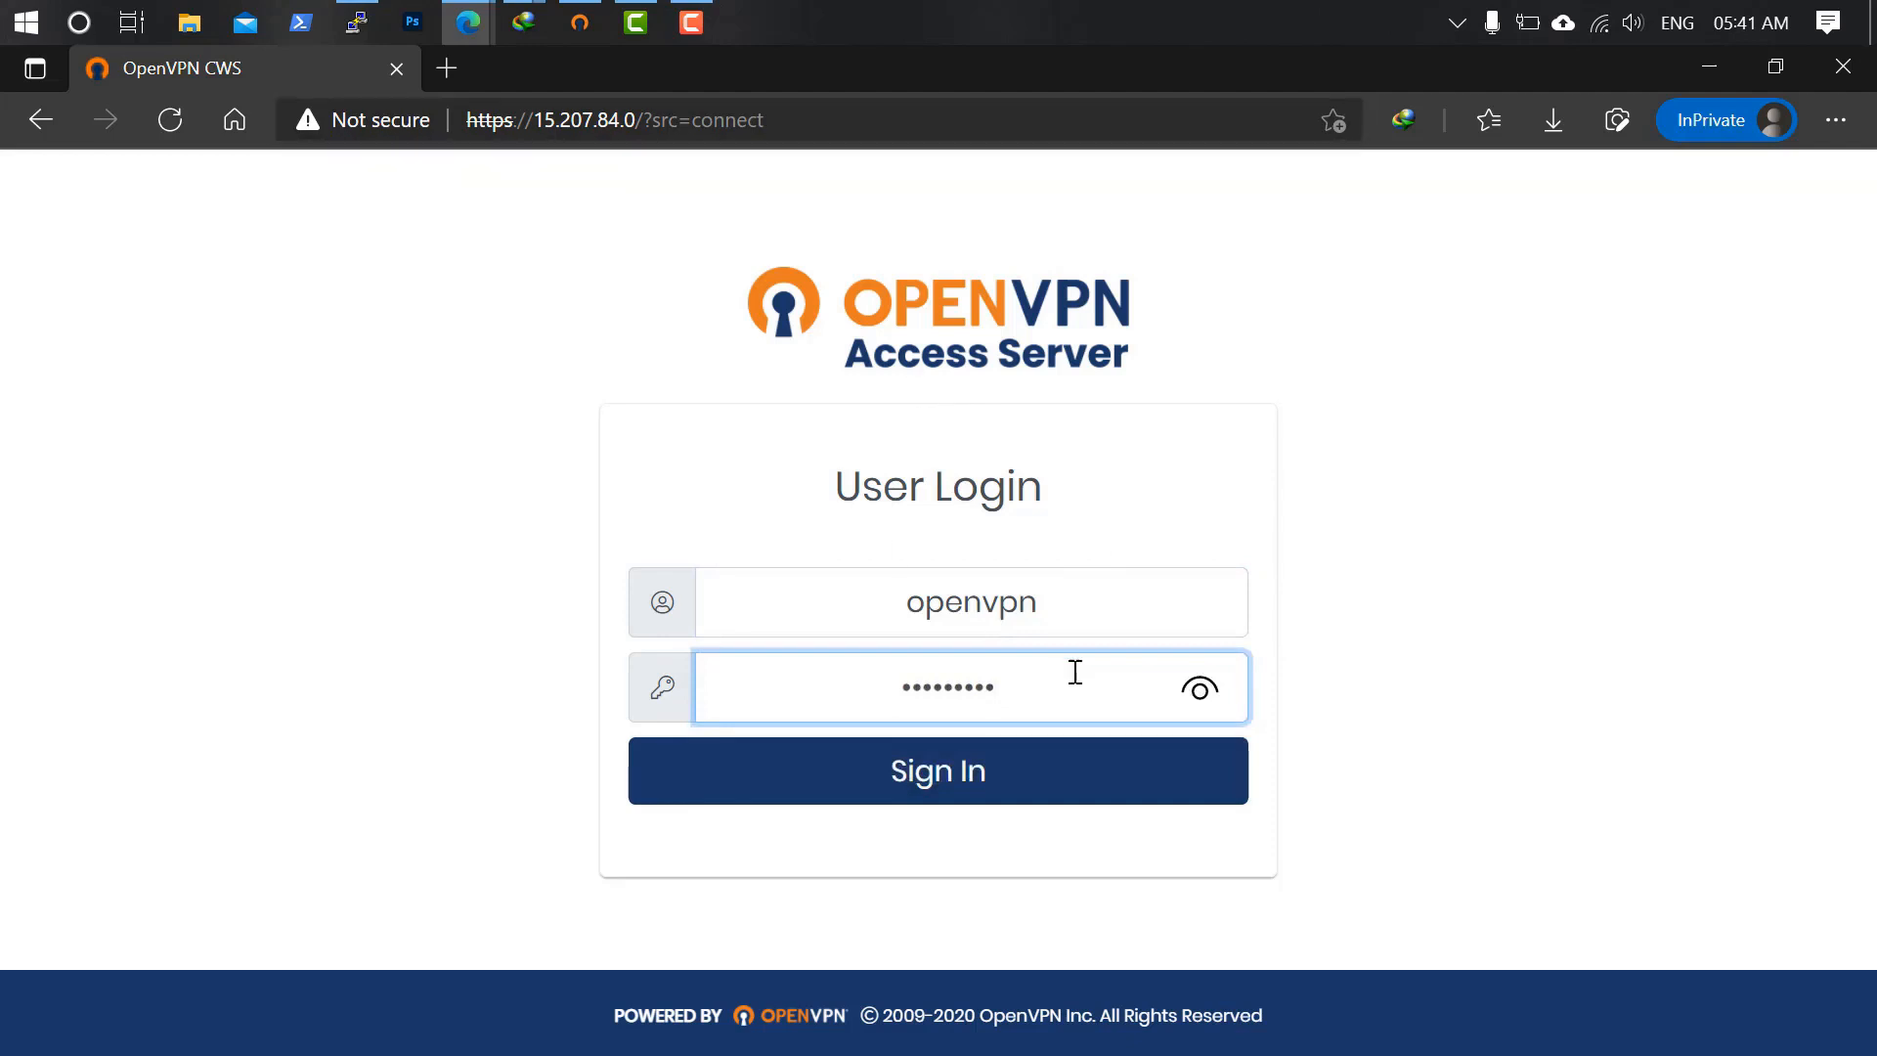
click(449, 67)
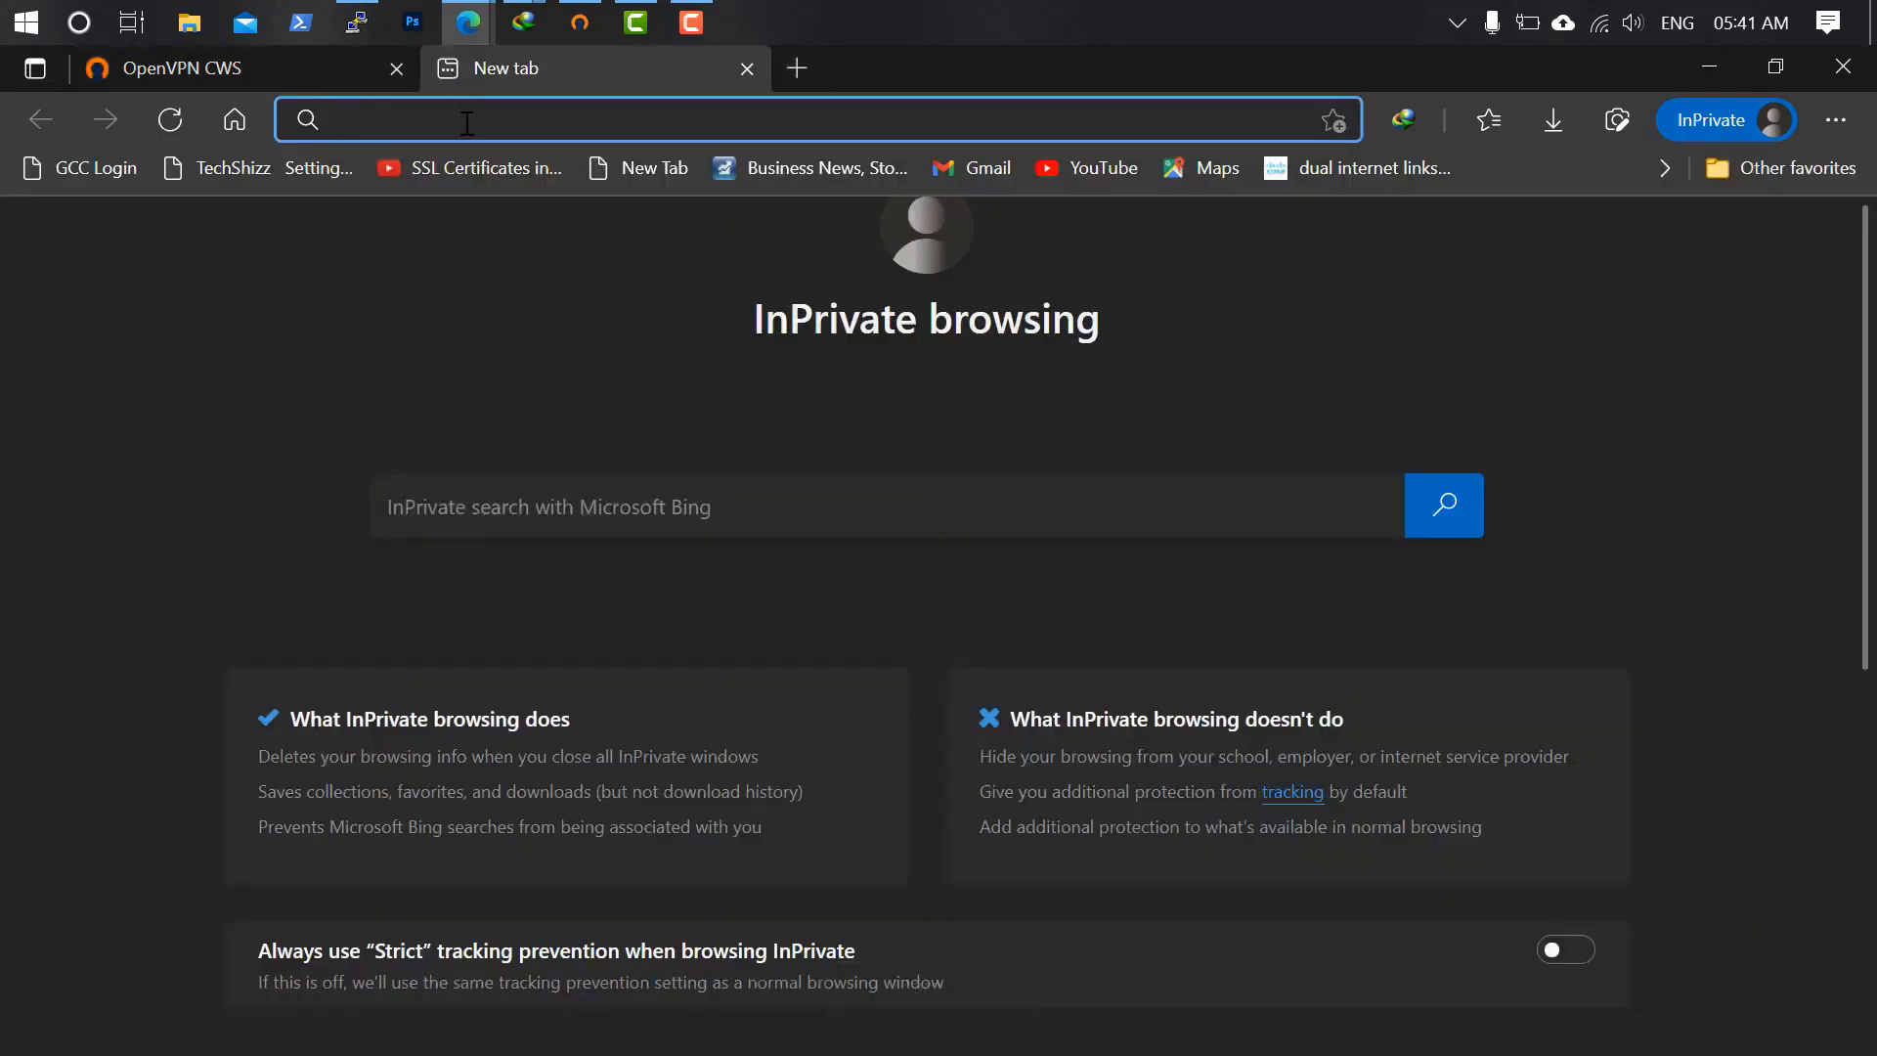
key(ctrl+v)
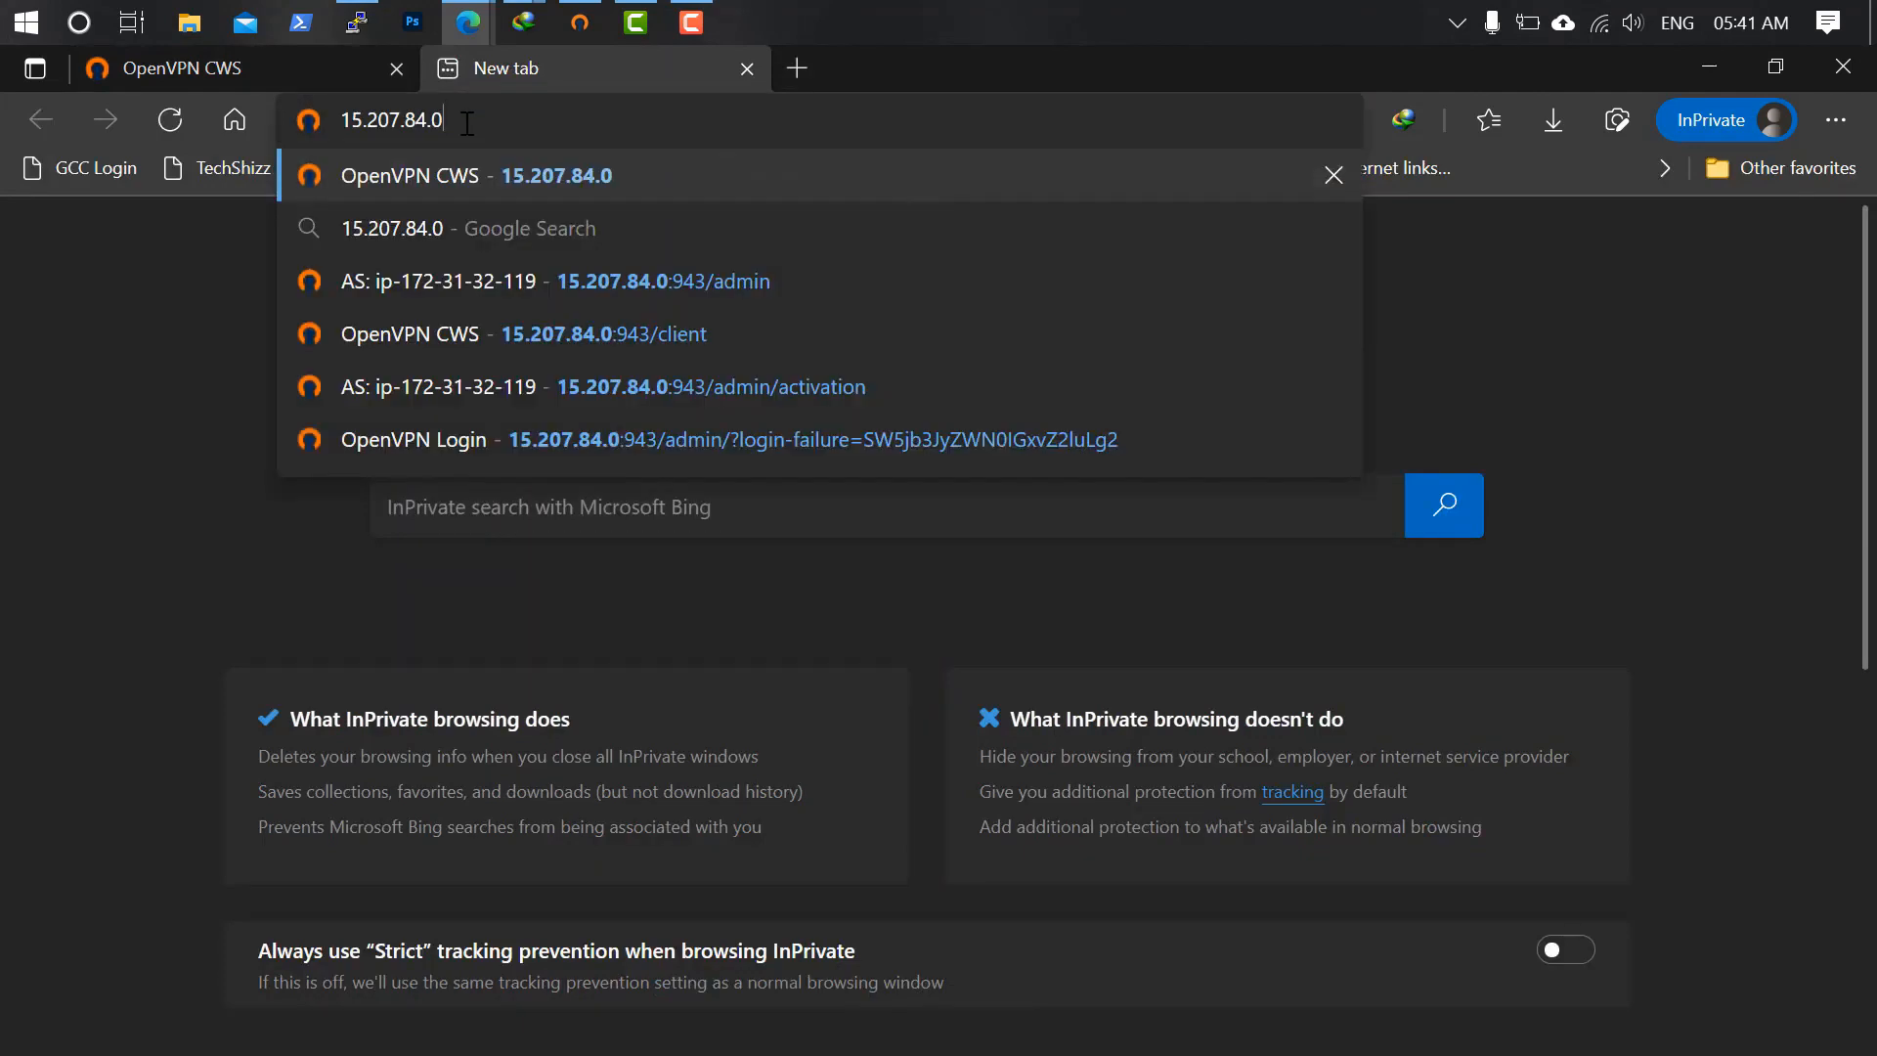
click(496, 176)
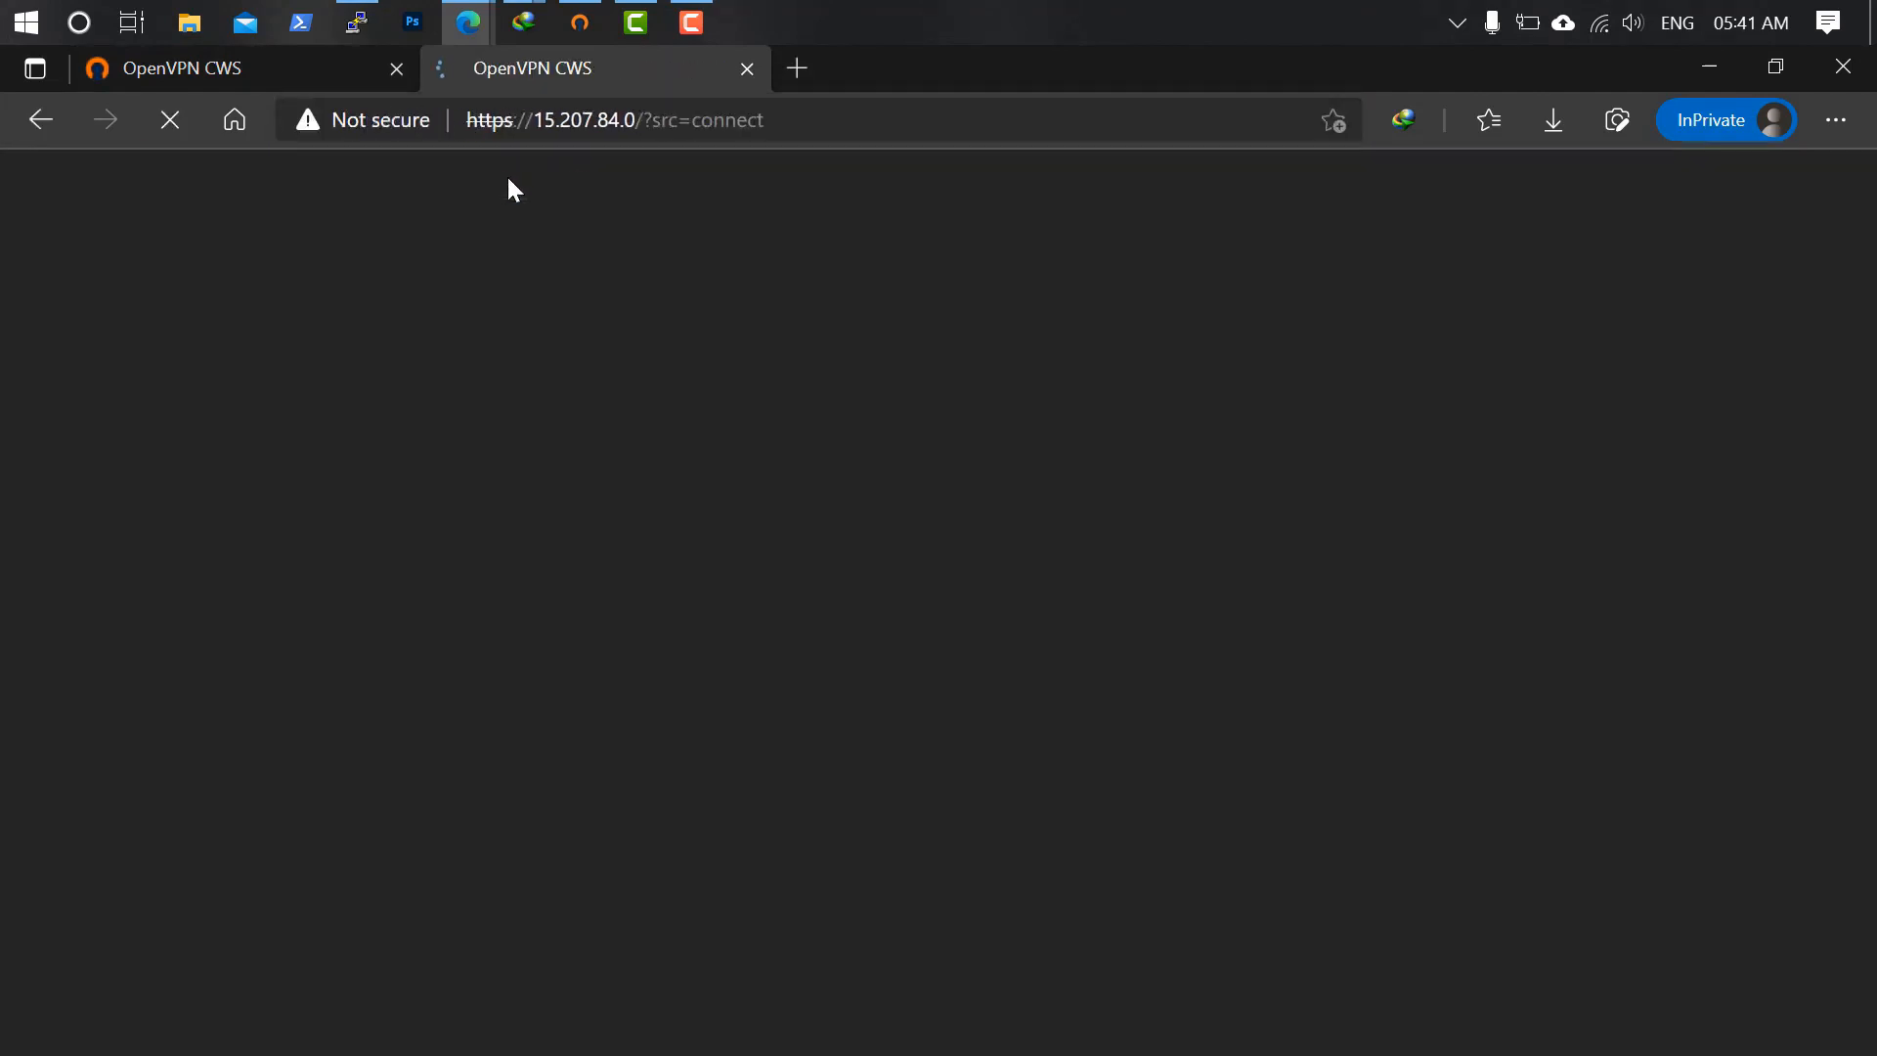
drag(647, 120, 1222, 174)
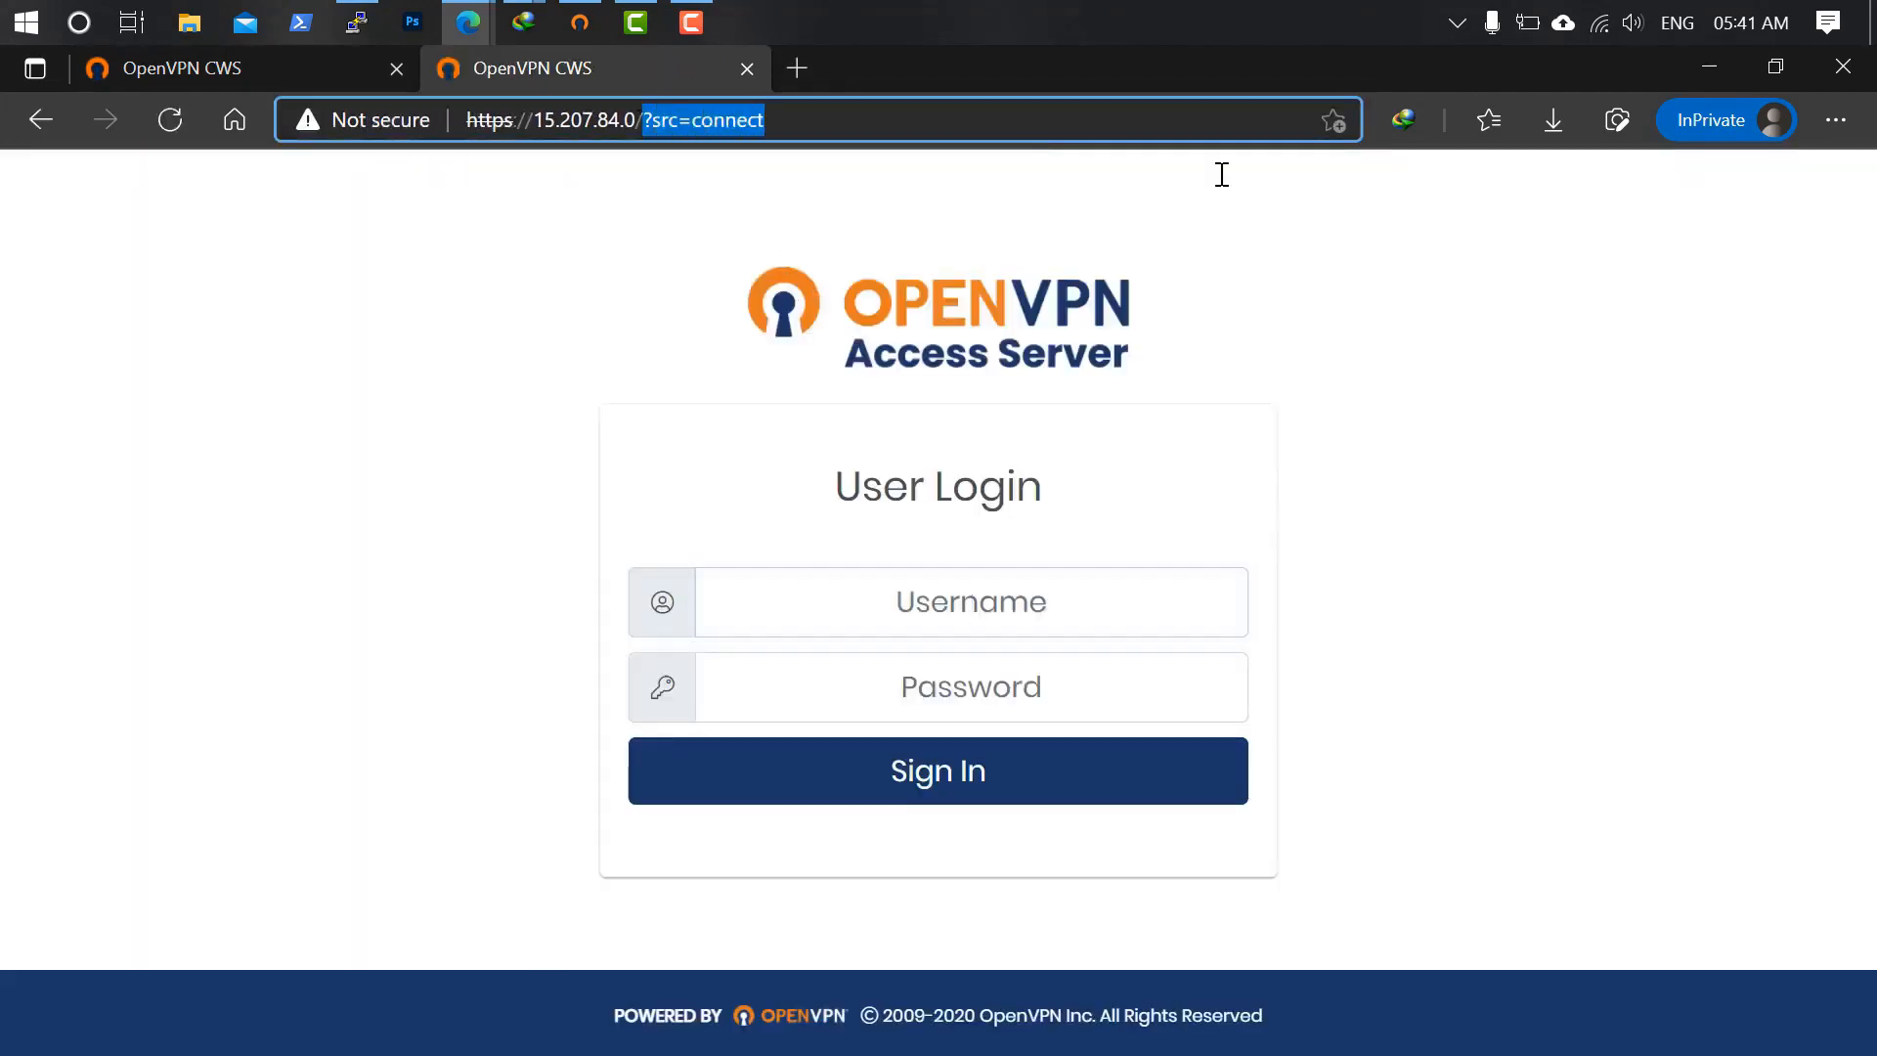
key(BackSpace)
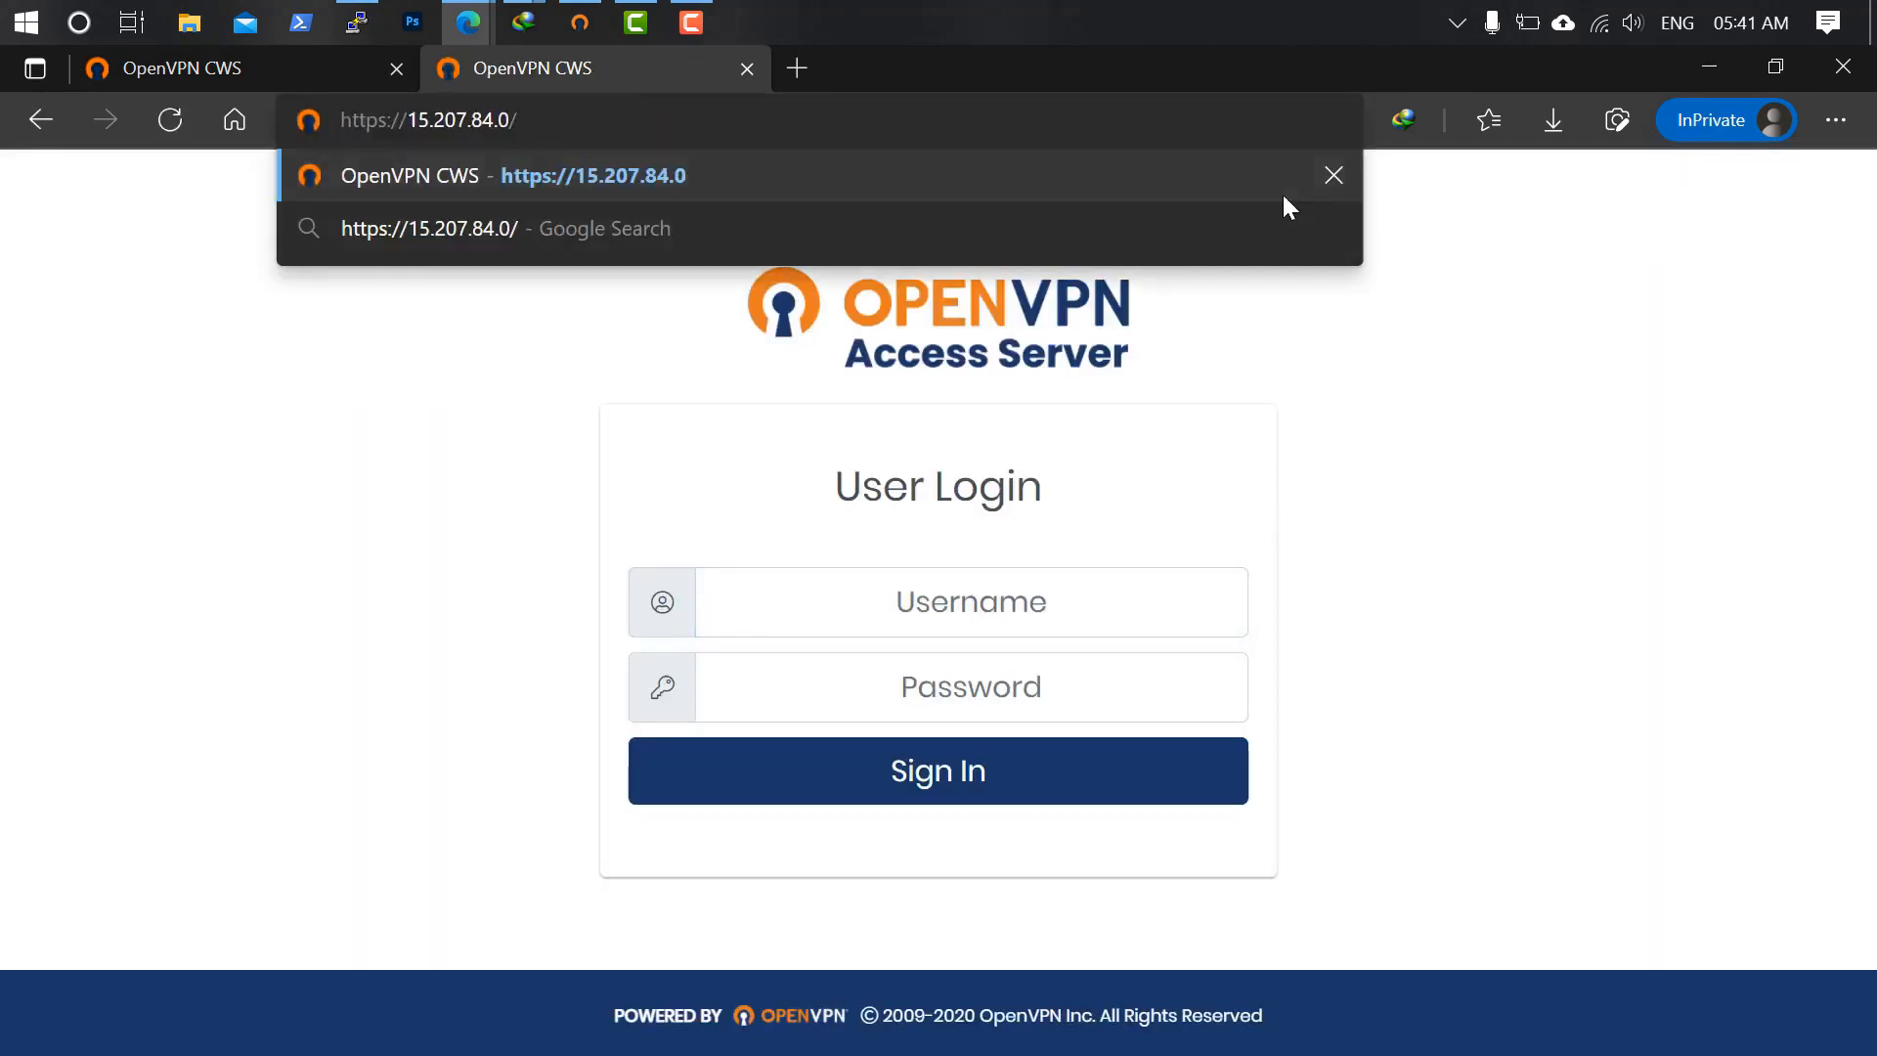
key(BackSpace)
text(:94)
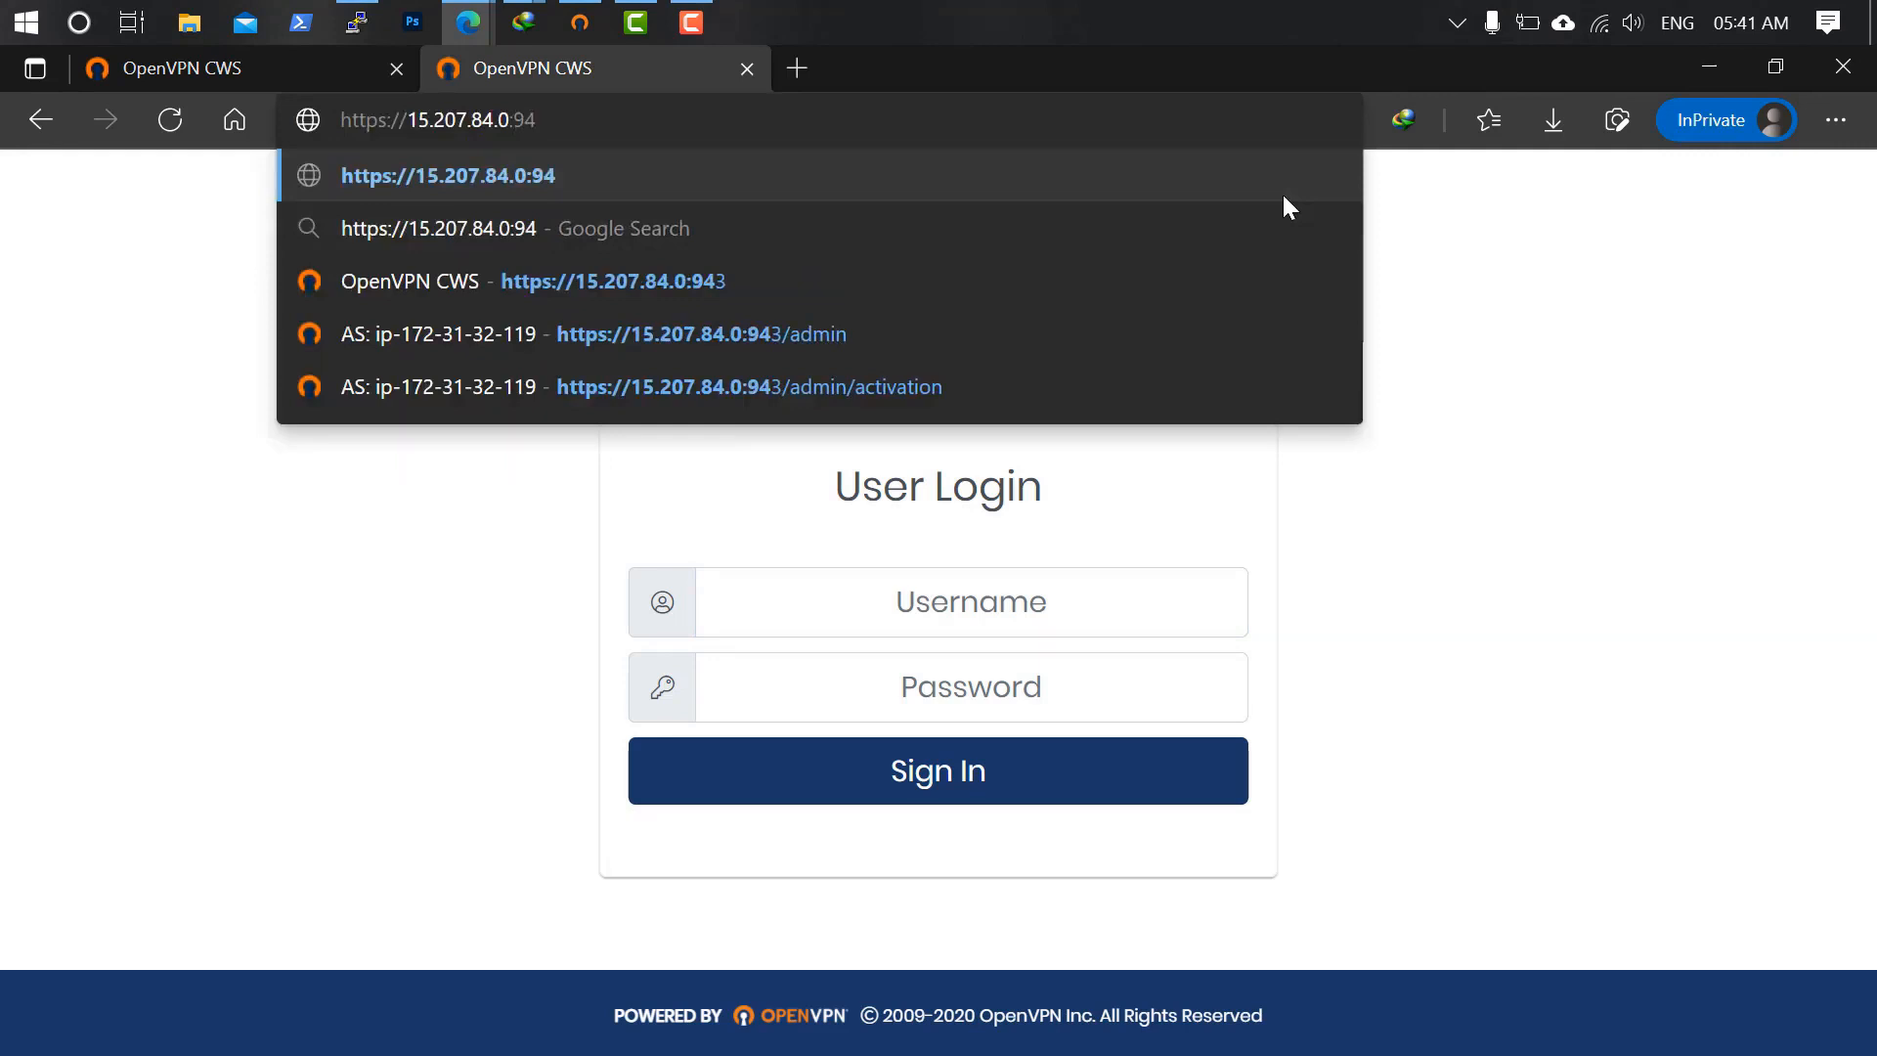
text(3)
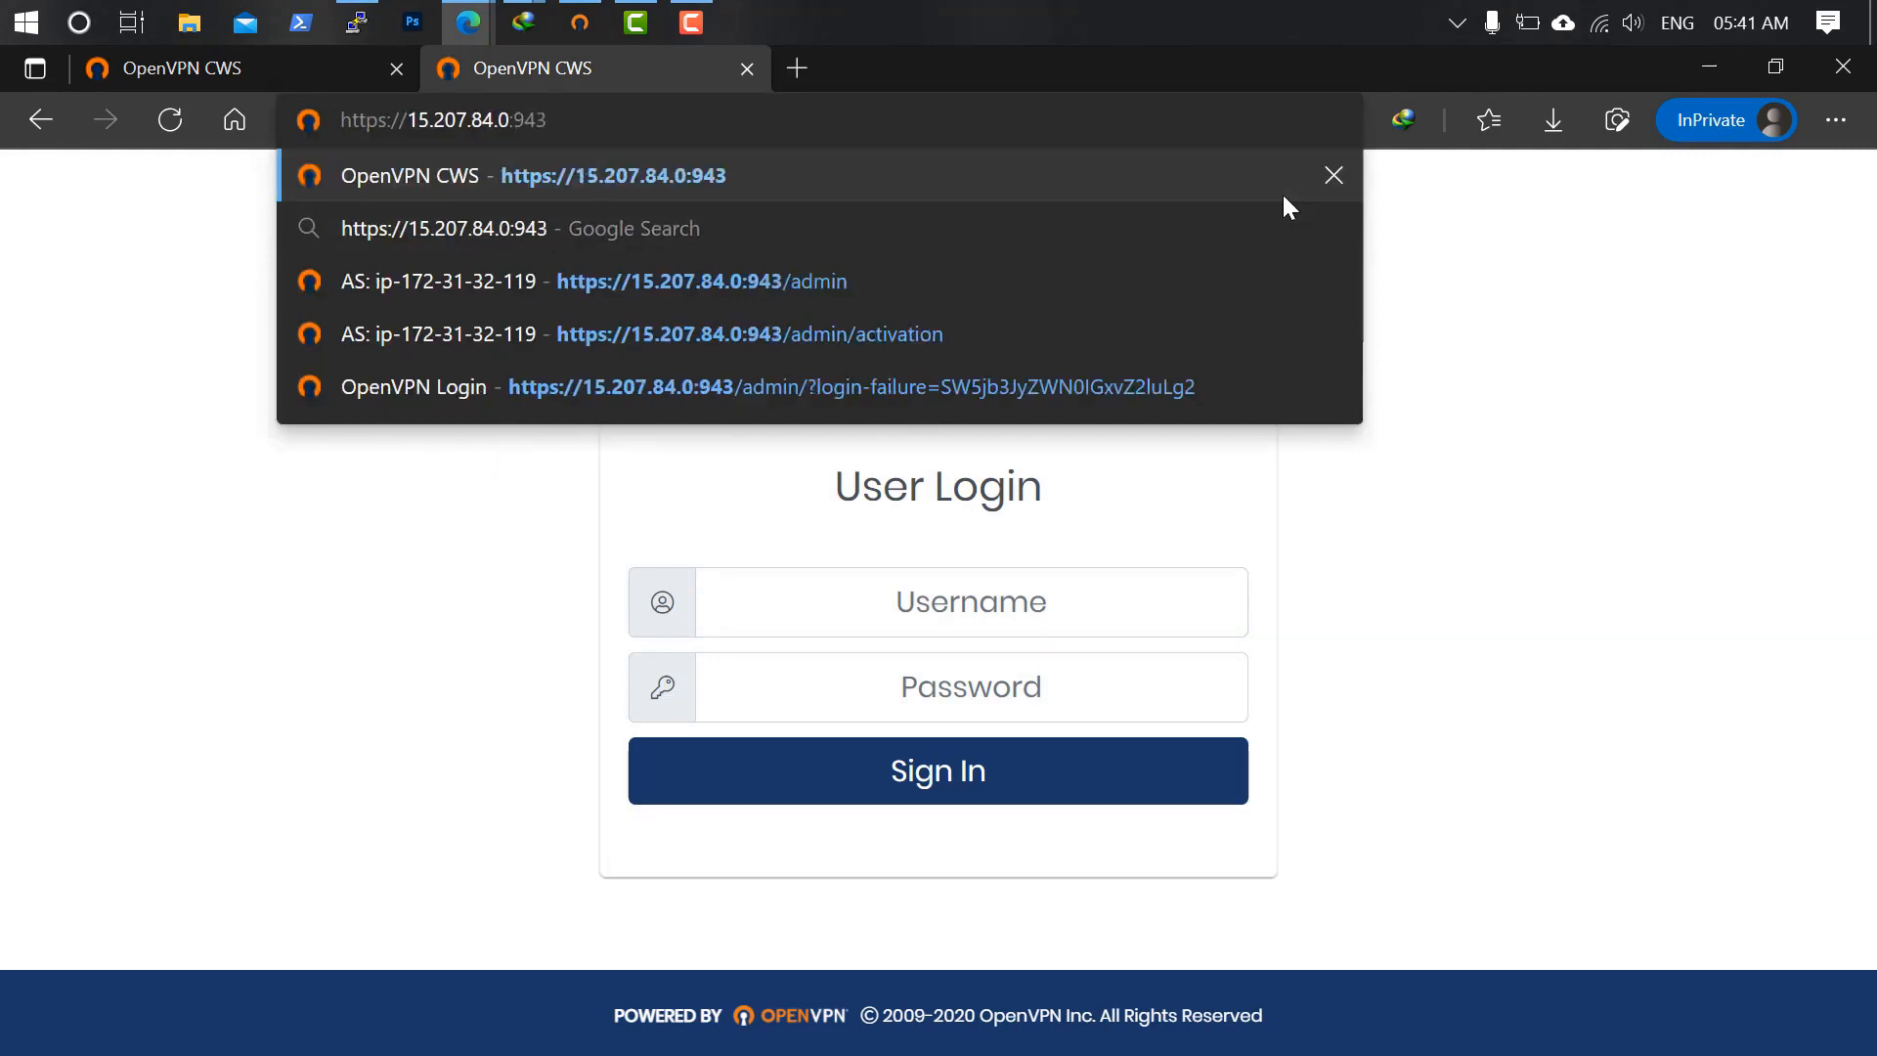
text(/client)
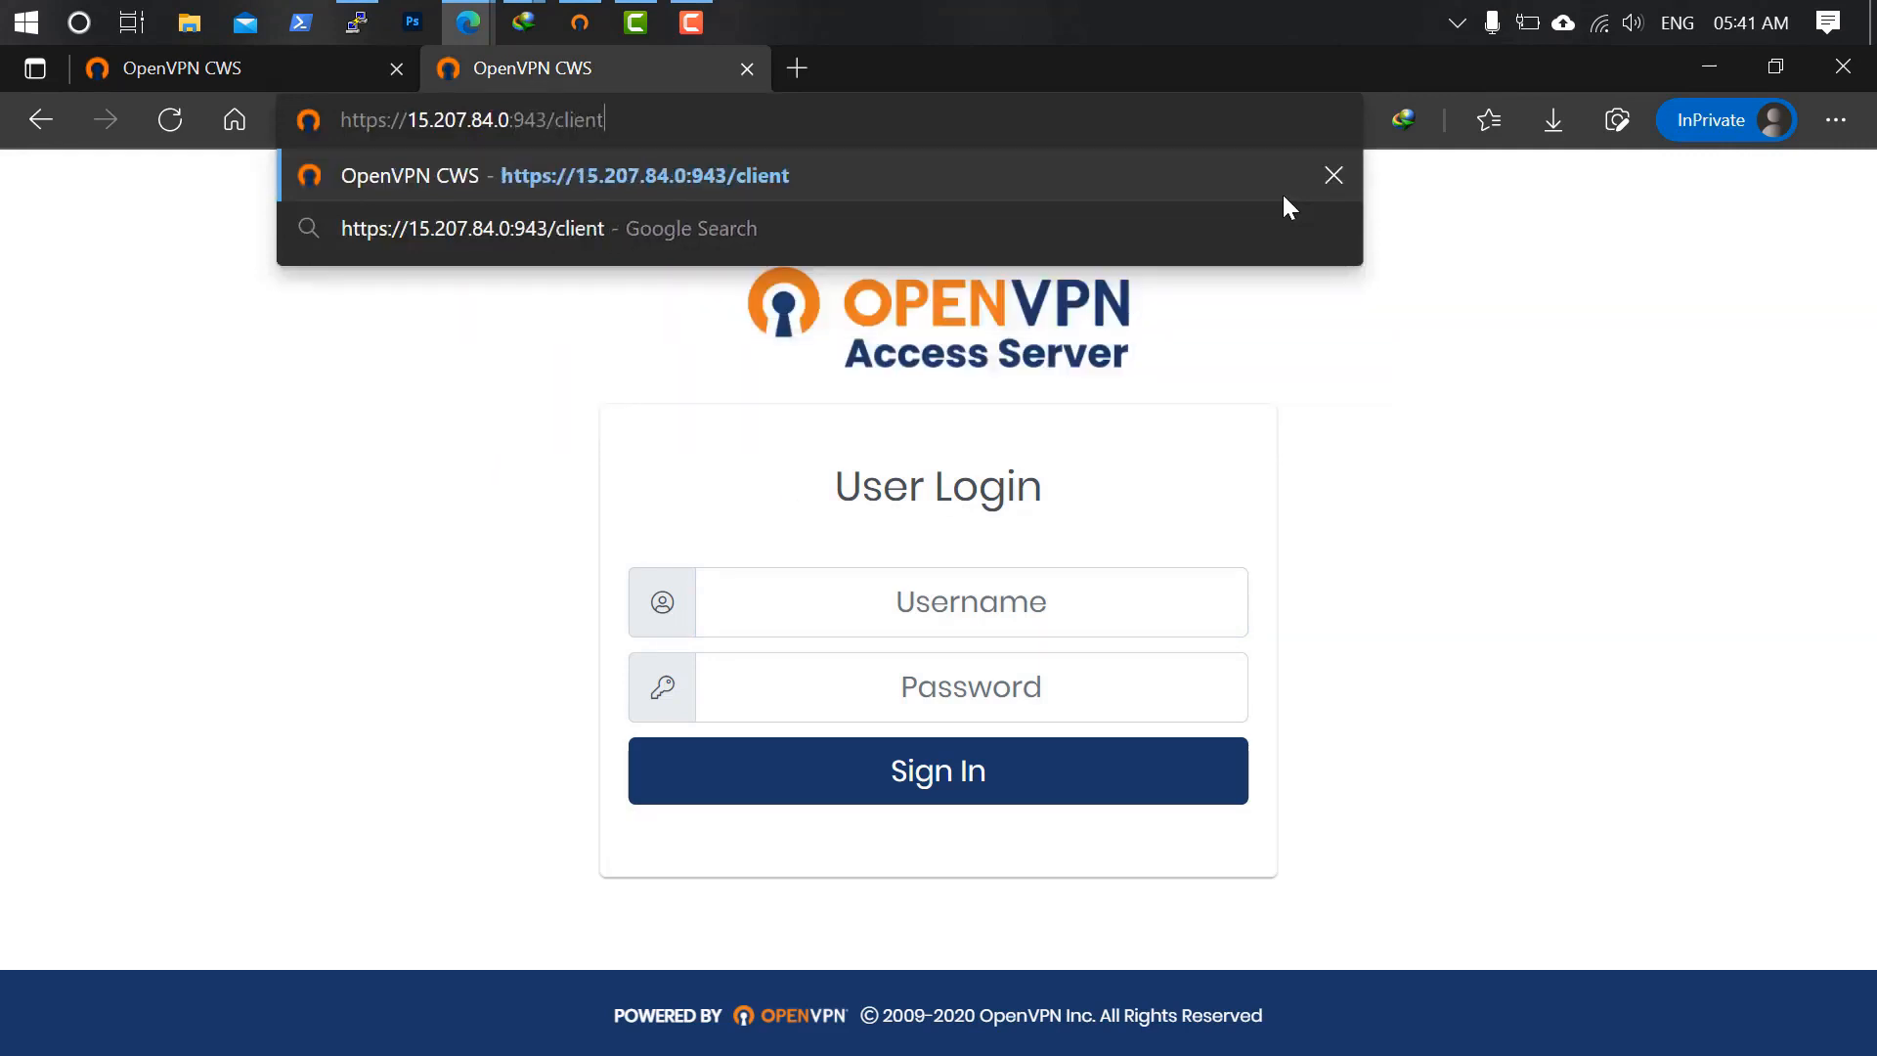
key(Return)
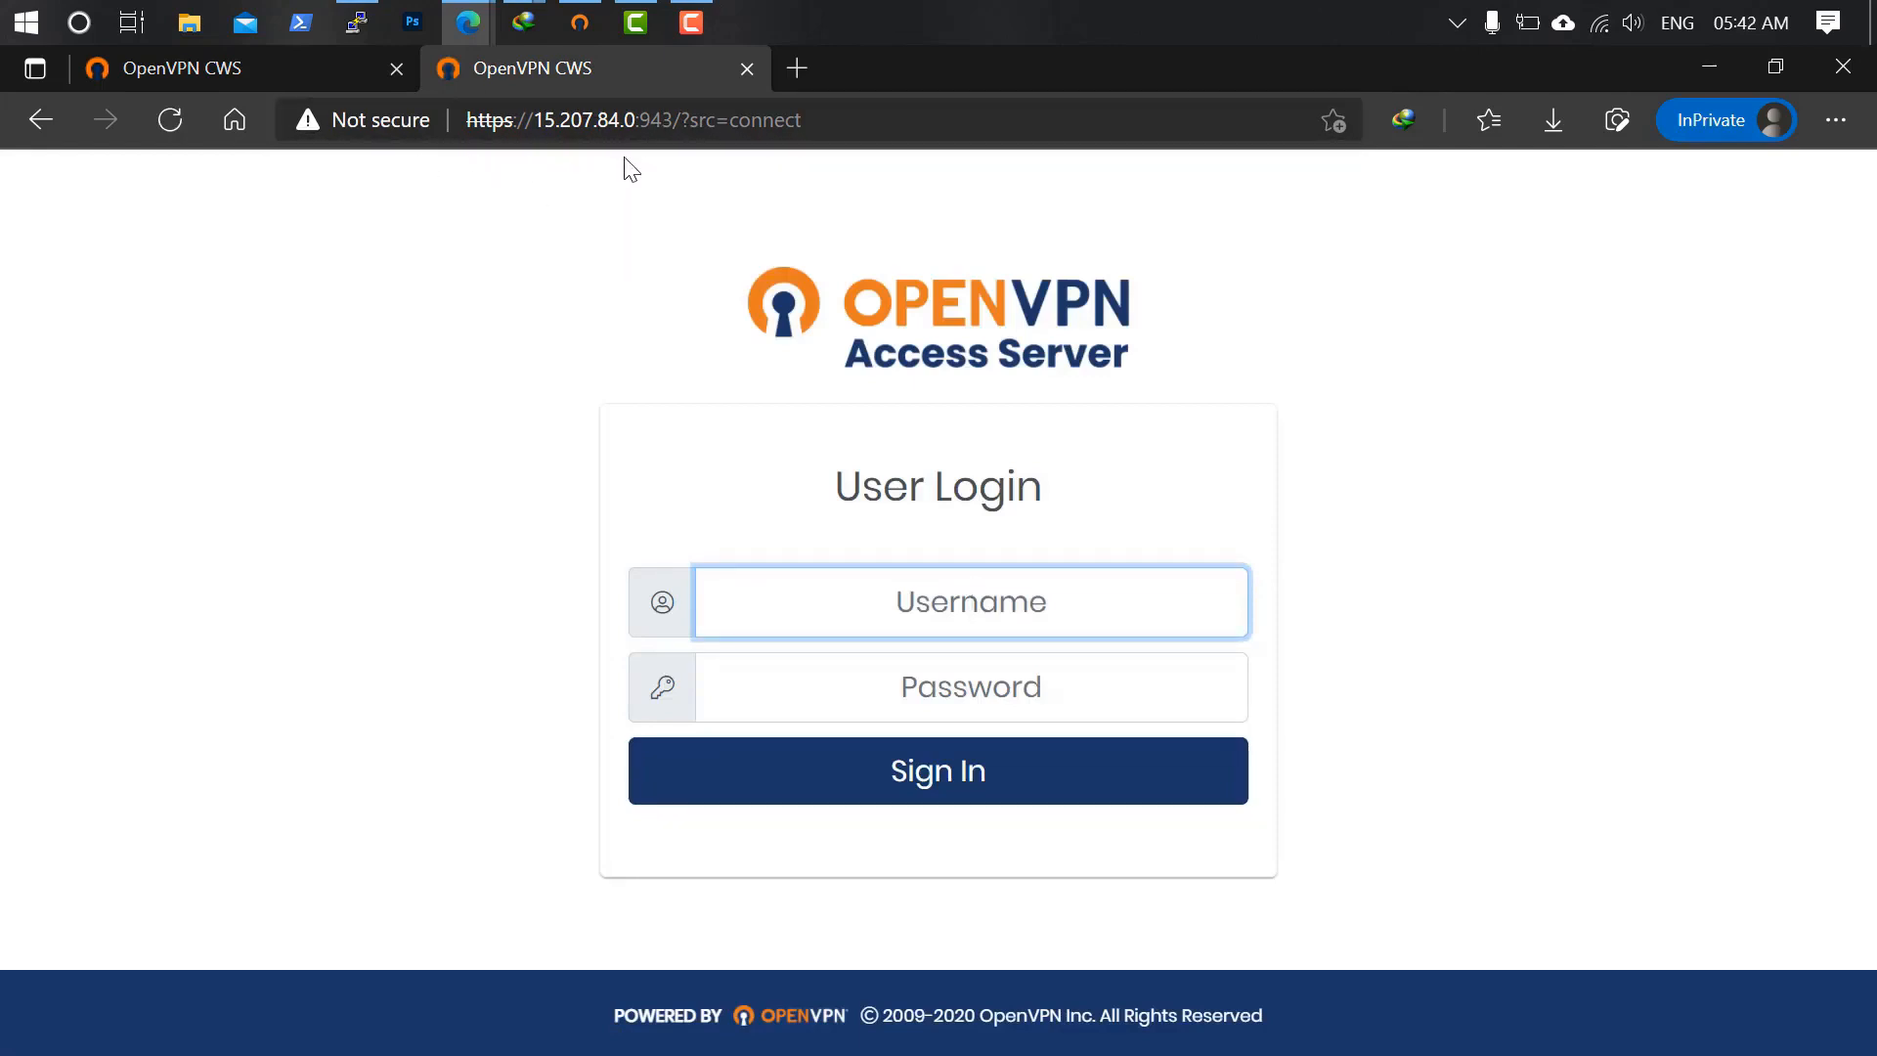
Sign in as the VPN user from the first filled-in tab and close the duplicate tab.
click(242, 68)
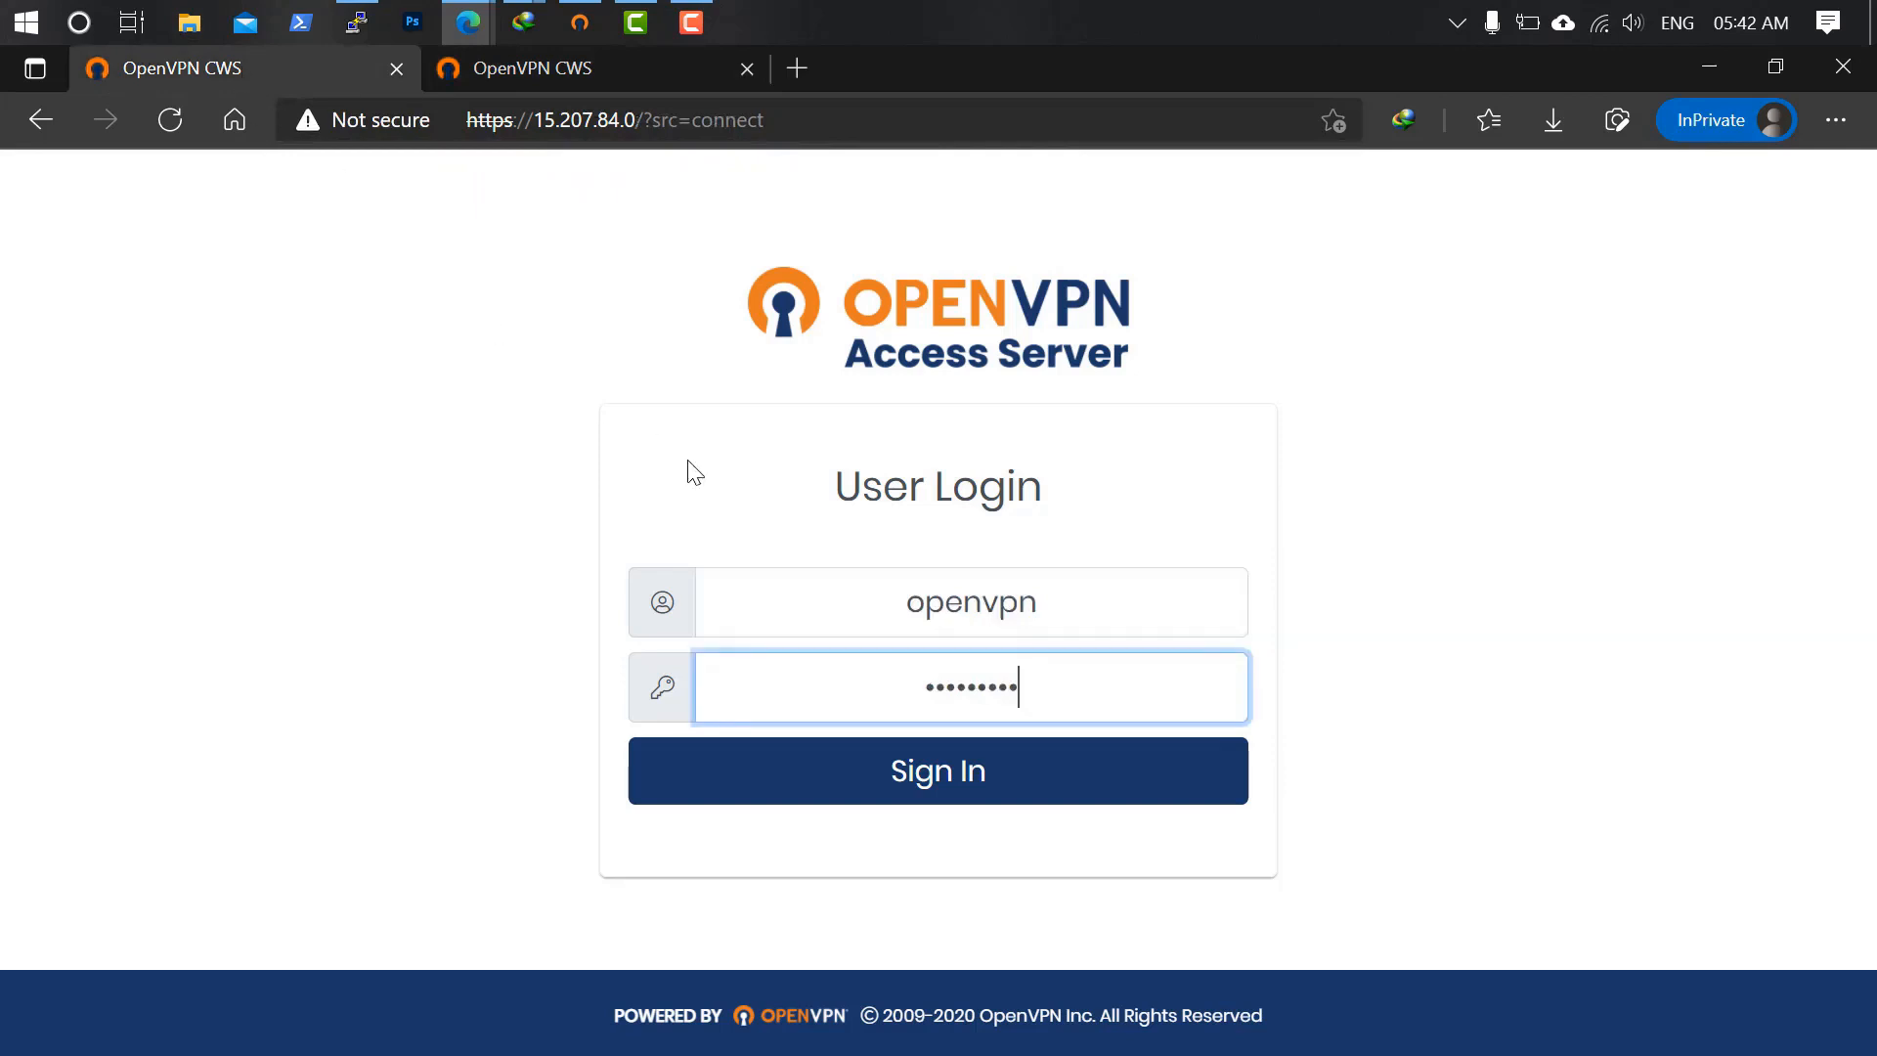
click(985, 777)
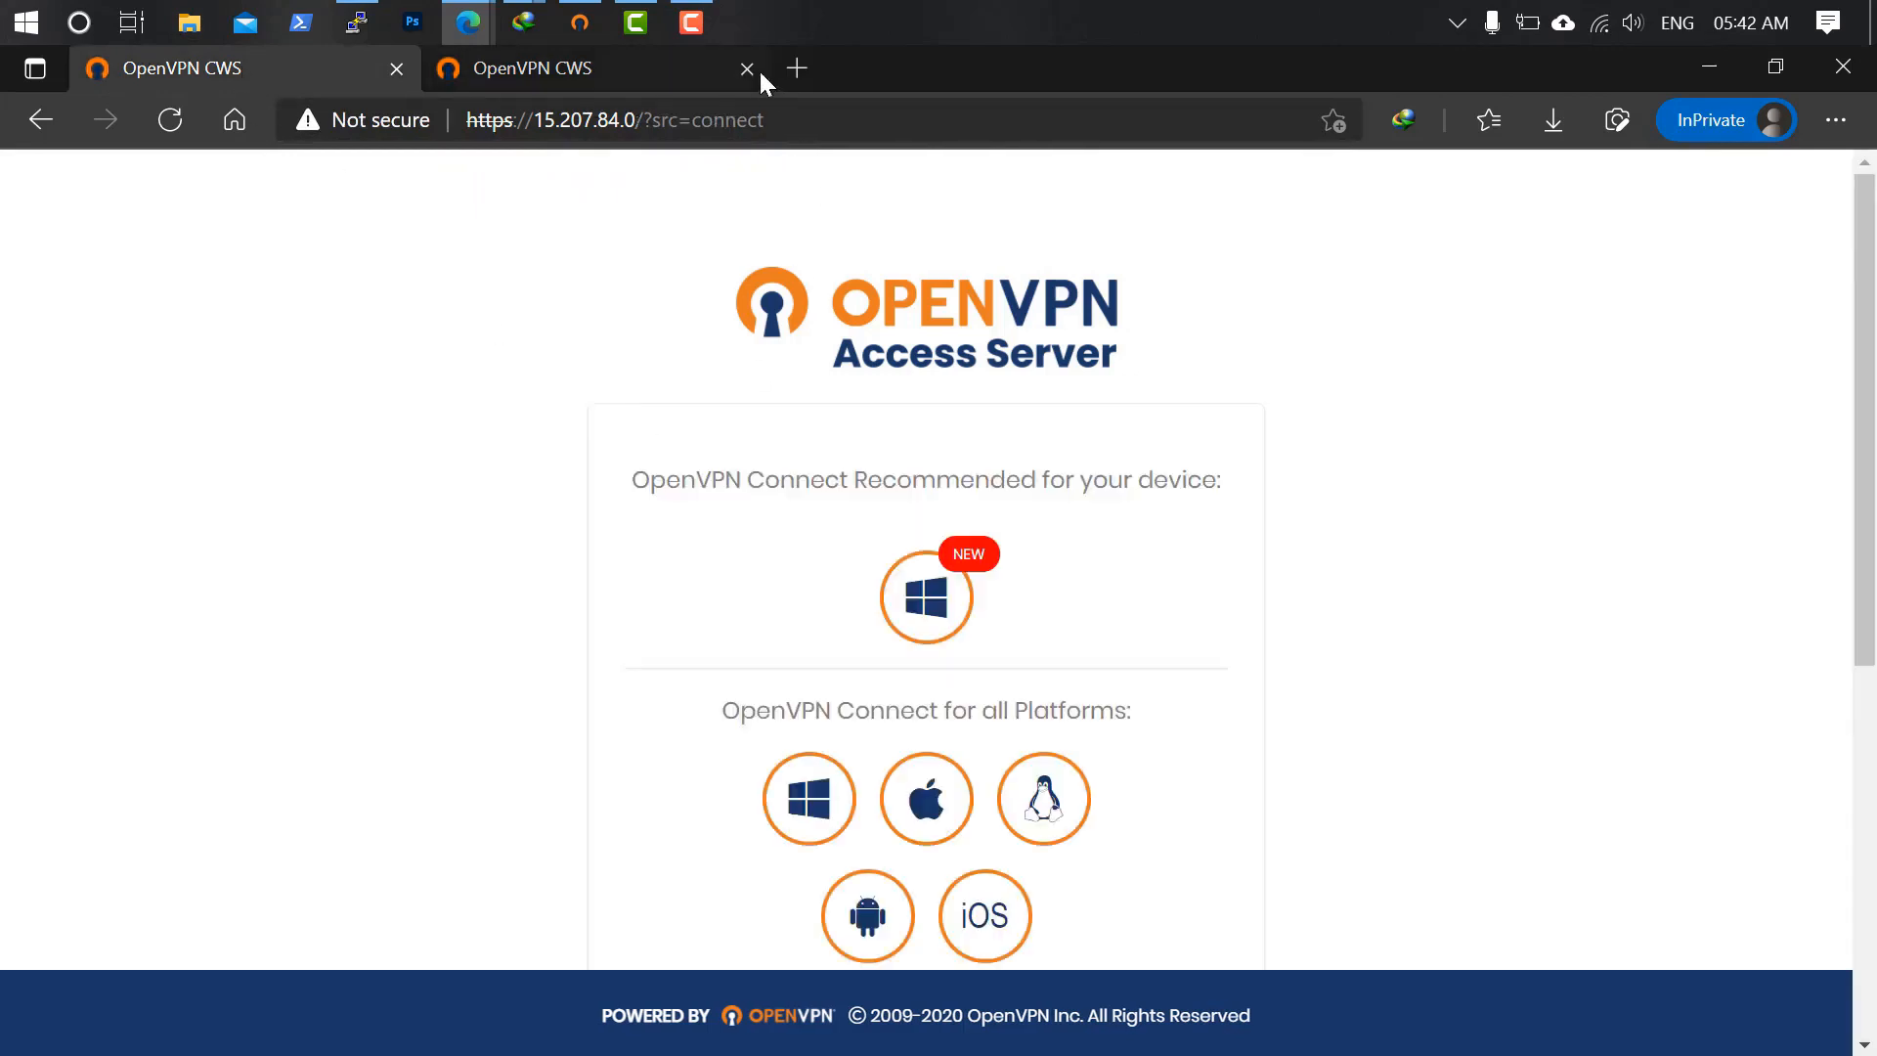
click(758, 69)
click(749, 69)
Start the Windows OpenVPN Connect download, cancel it, and scroll to the connection profiles.
scroll(1314, 508, down, 4)
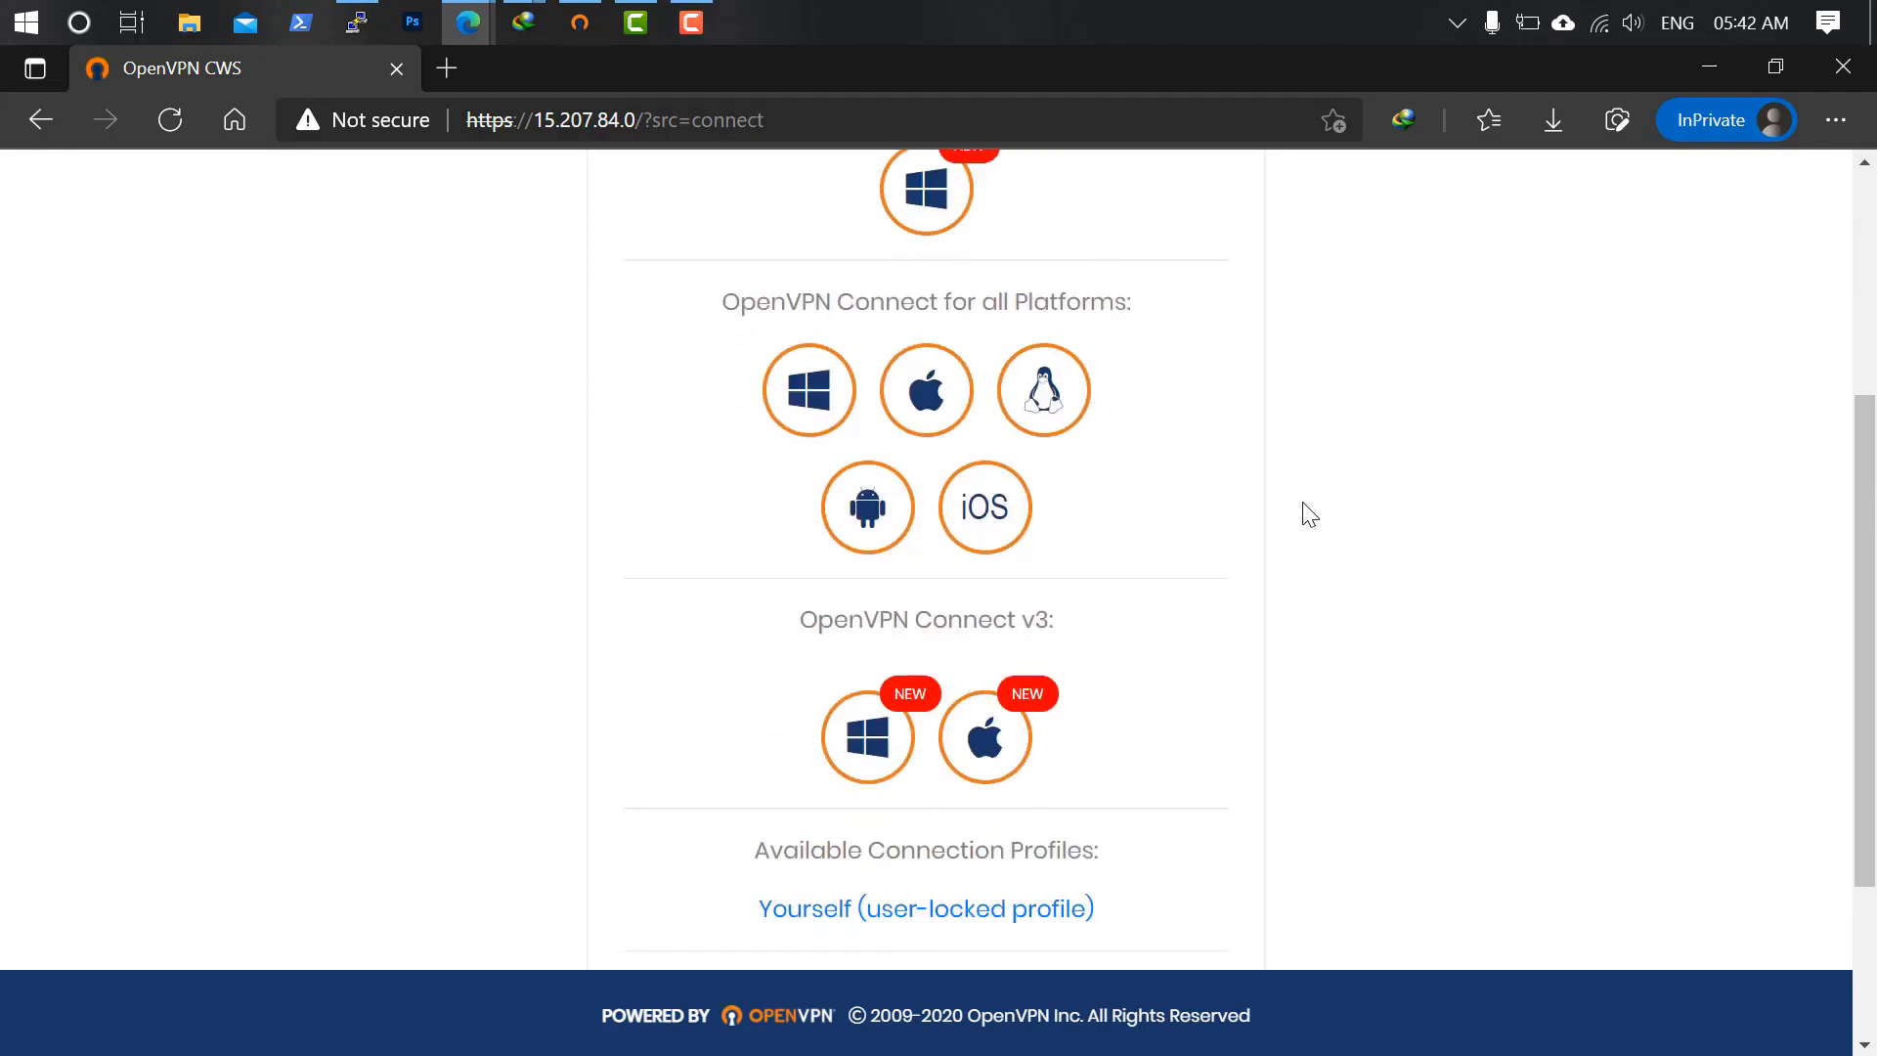
scroll(1310, 515, down, 3)
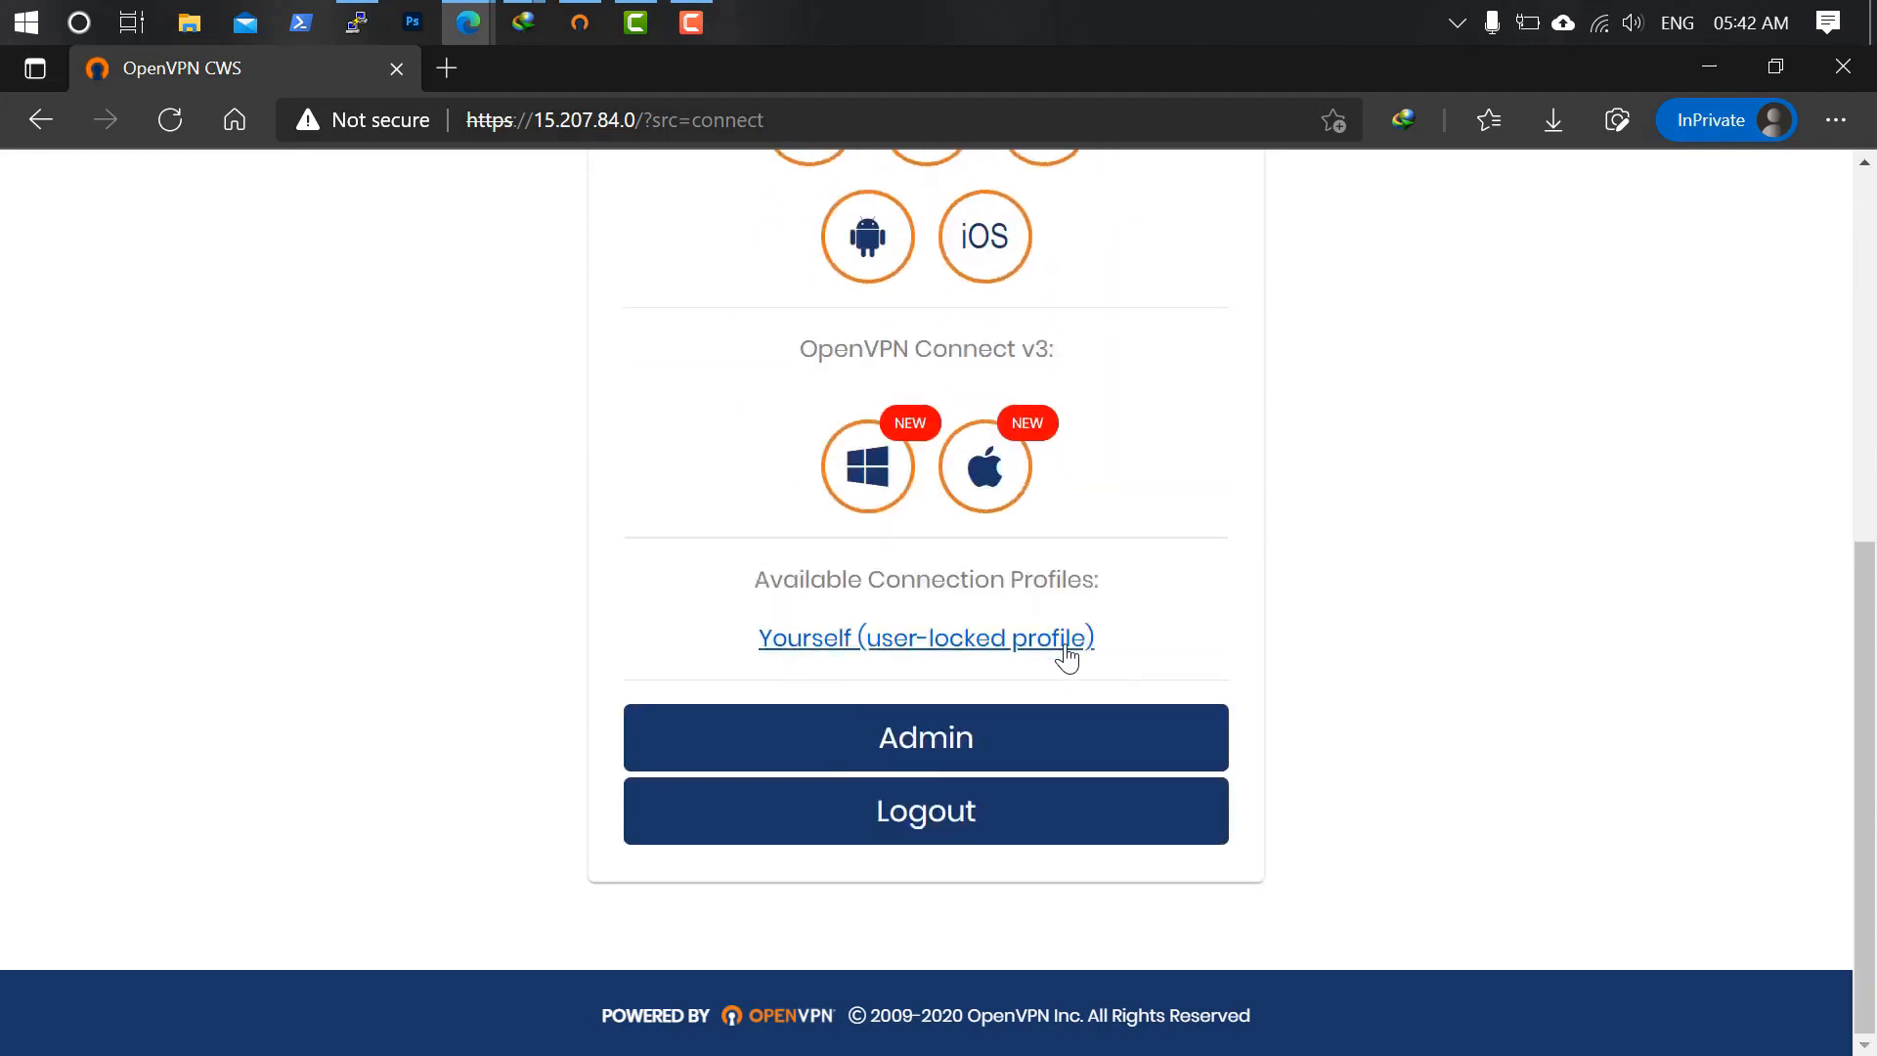
scroll(1117, 657, up, 4)
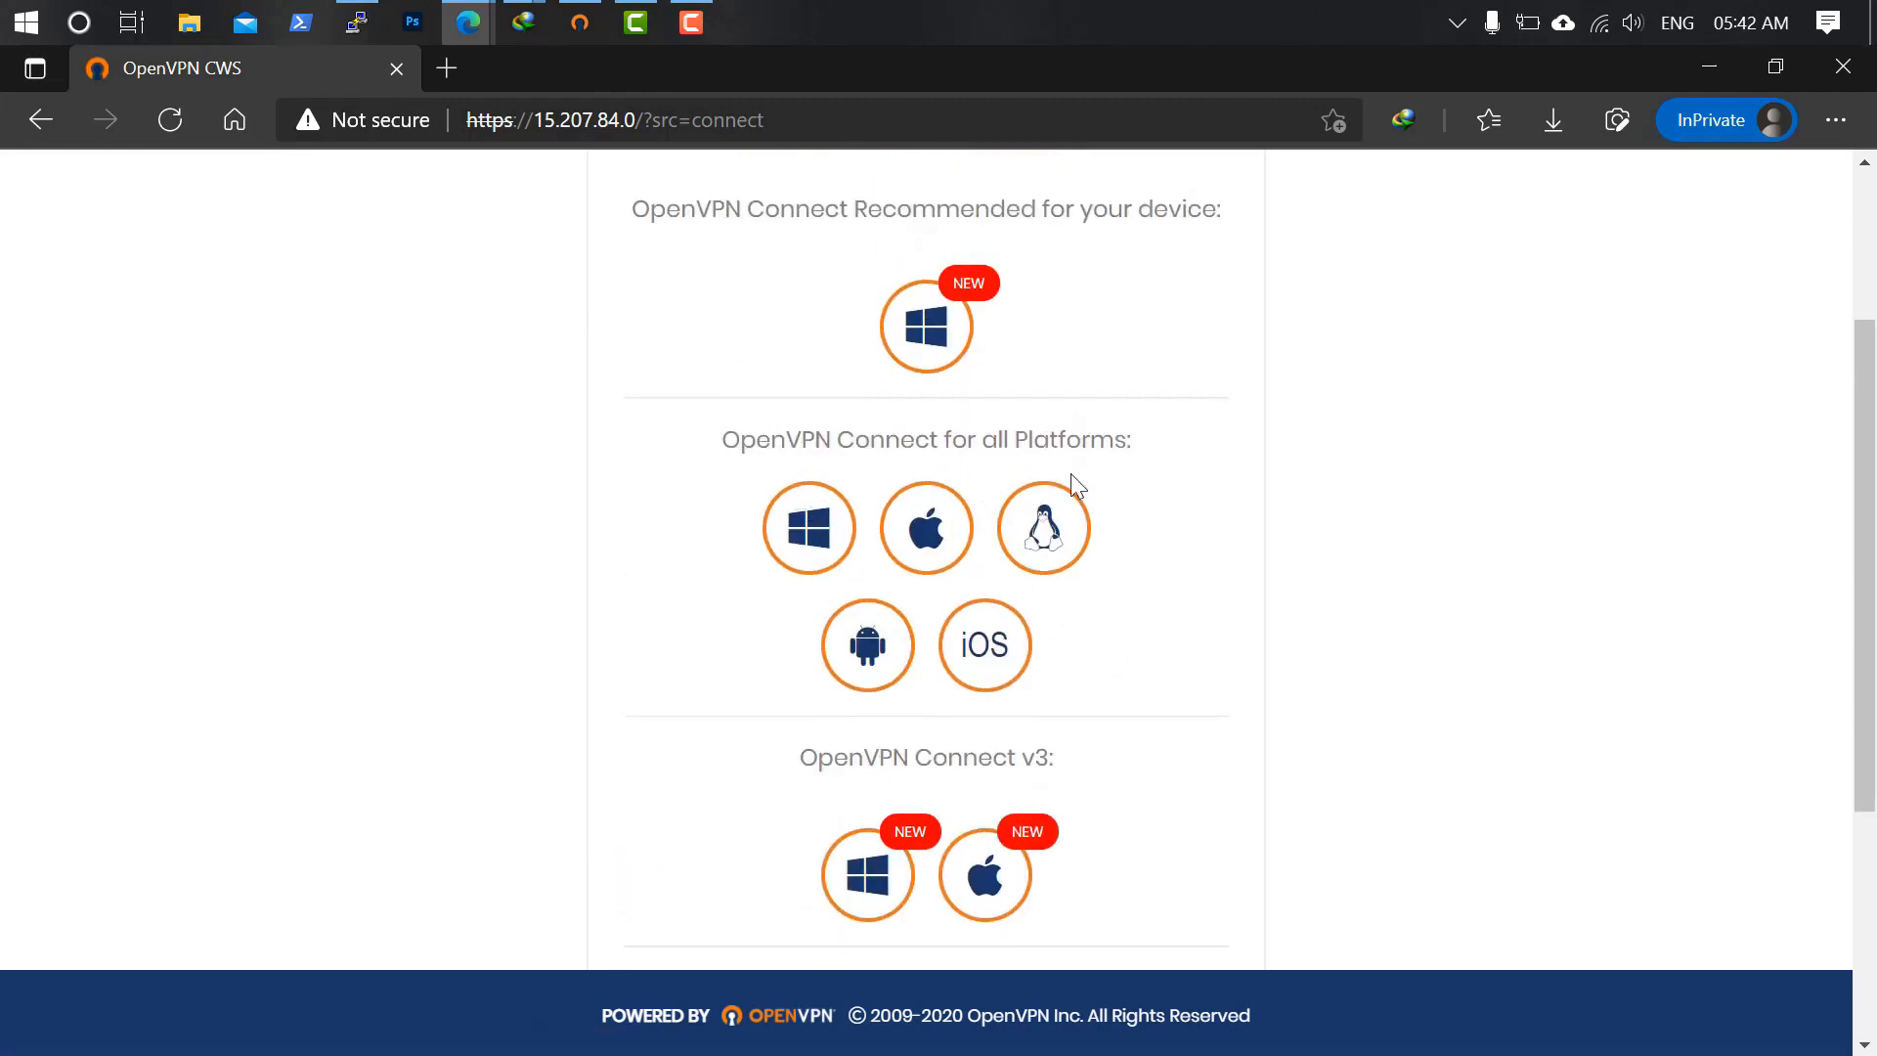
scroll(1071, 484, up, 1)
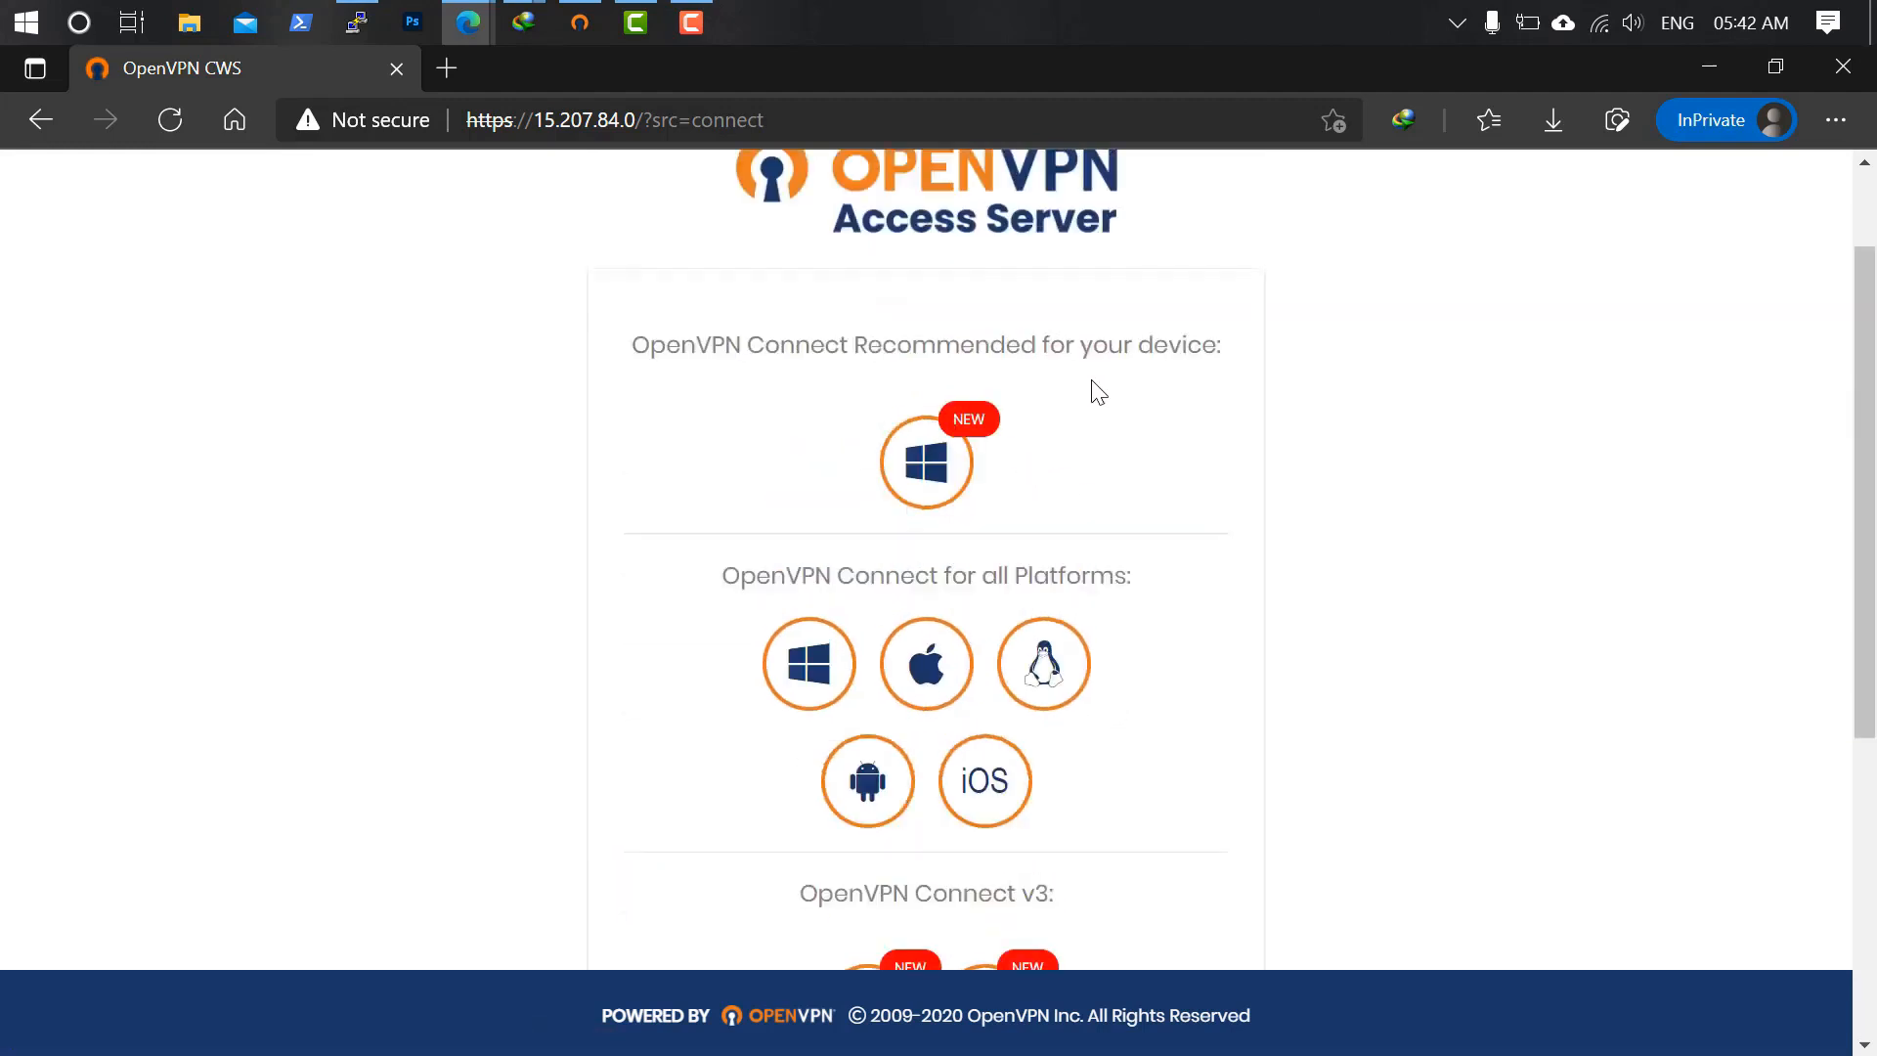
click(923, 467)
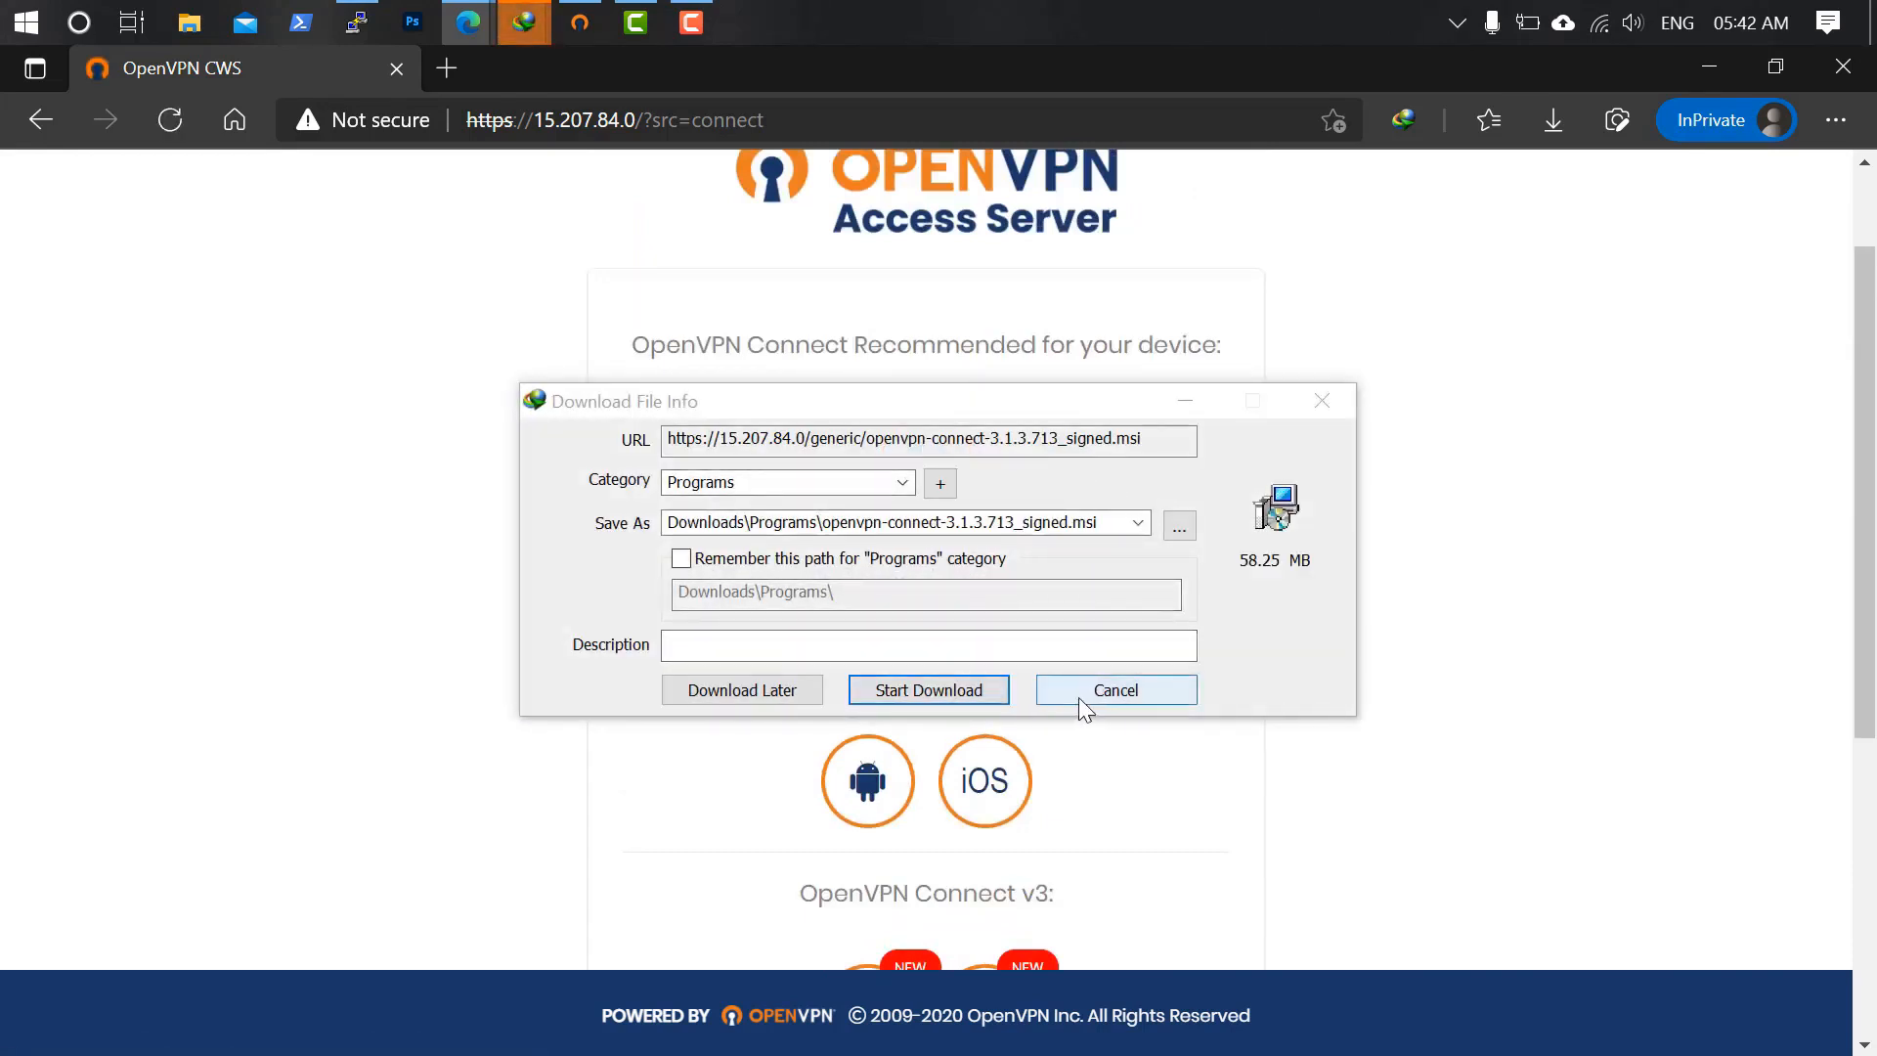
click(1102, 696)
scroll(1076, 691, down, 5)
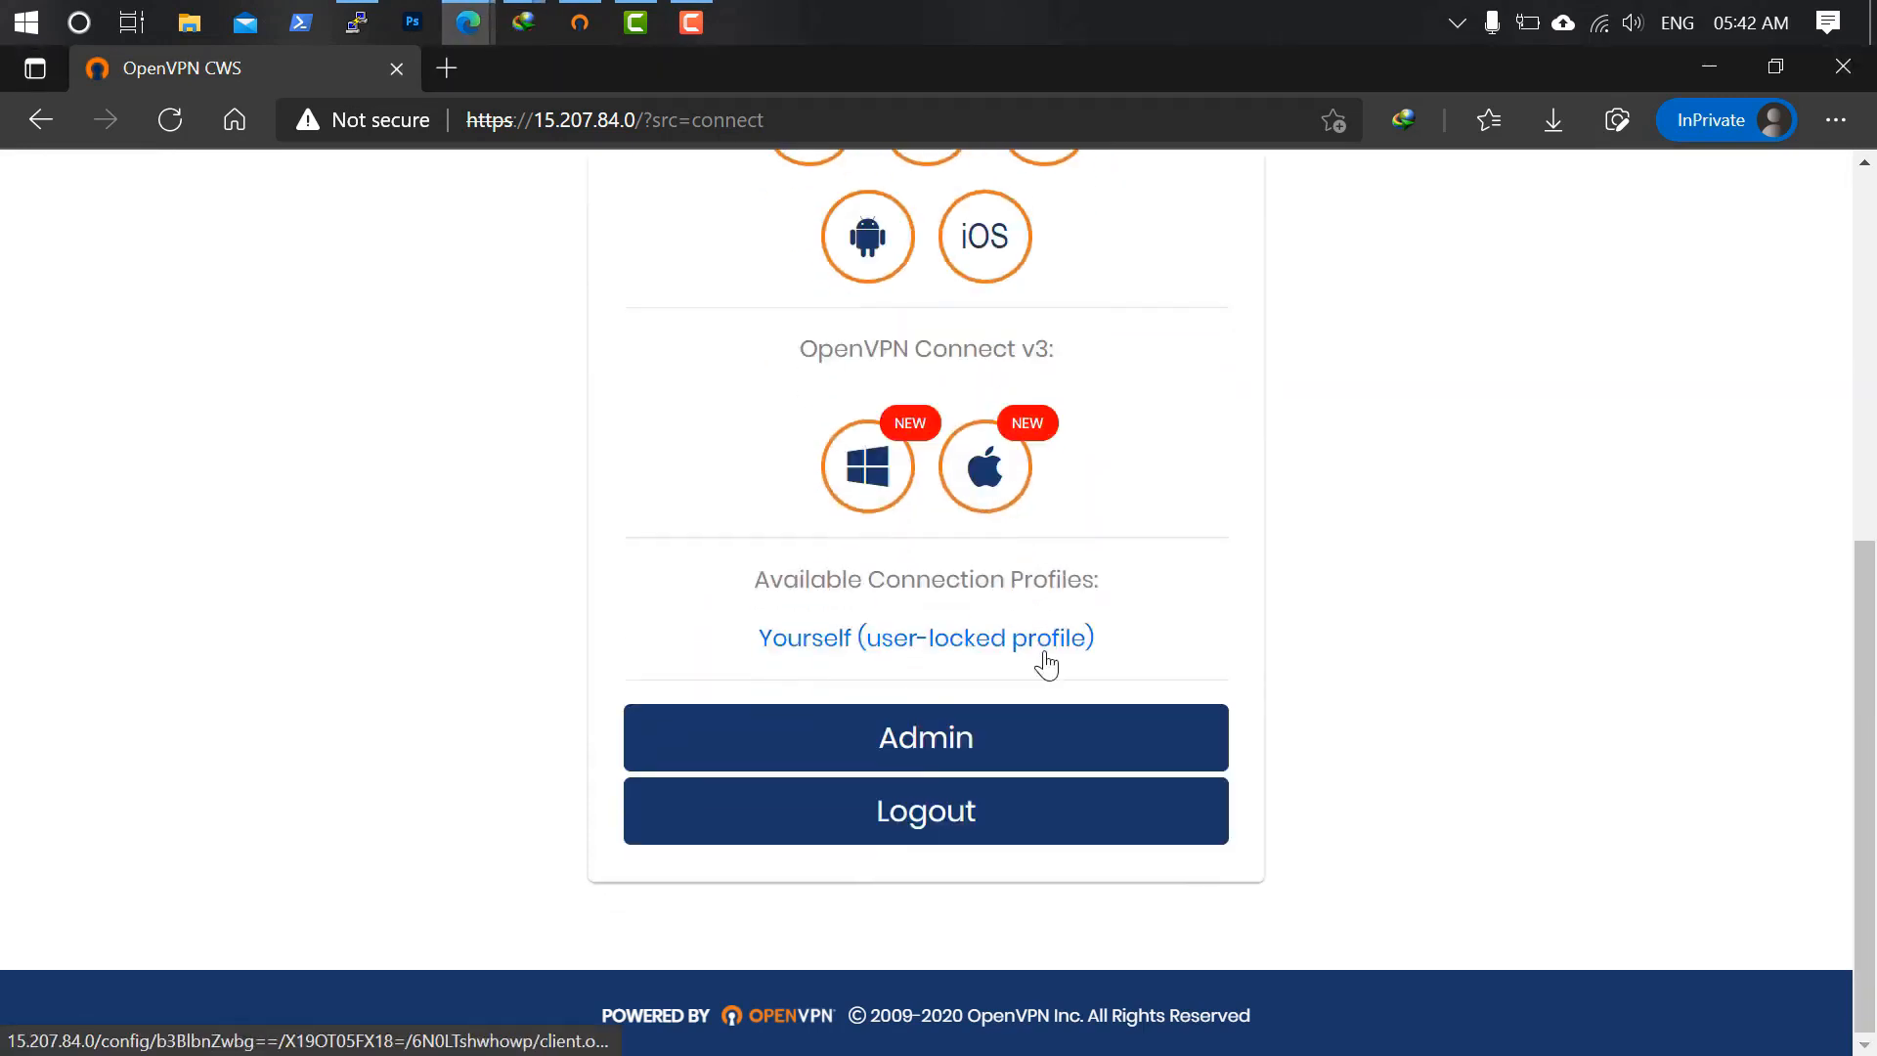
In OpenVPN Connect, import from server 15.207.84.0 and accept its certificate warning.
click(580, 21)
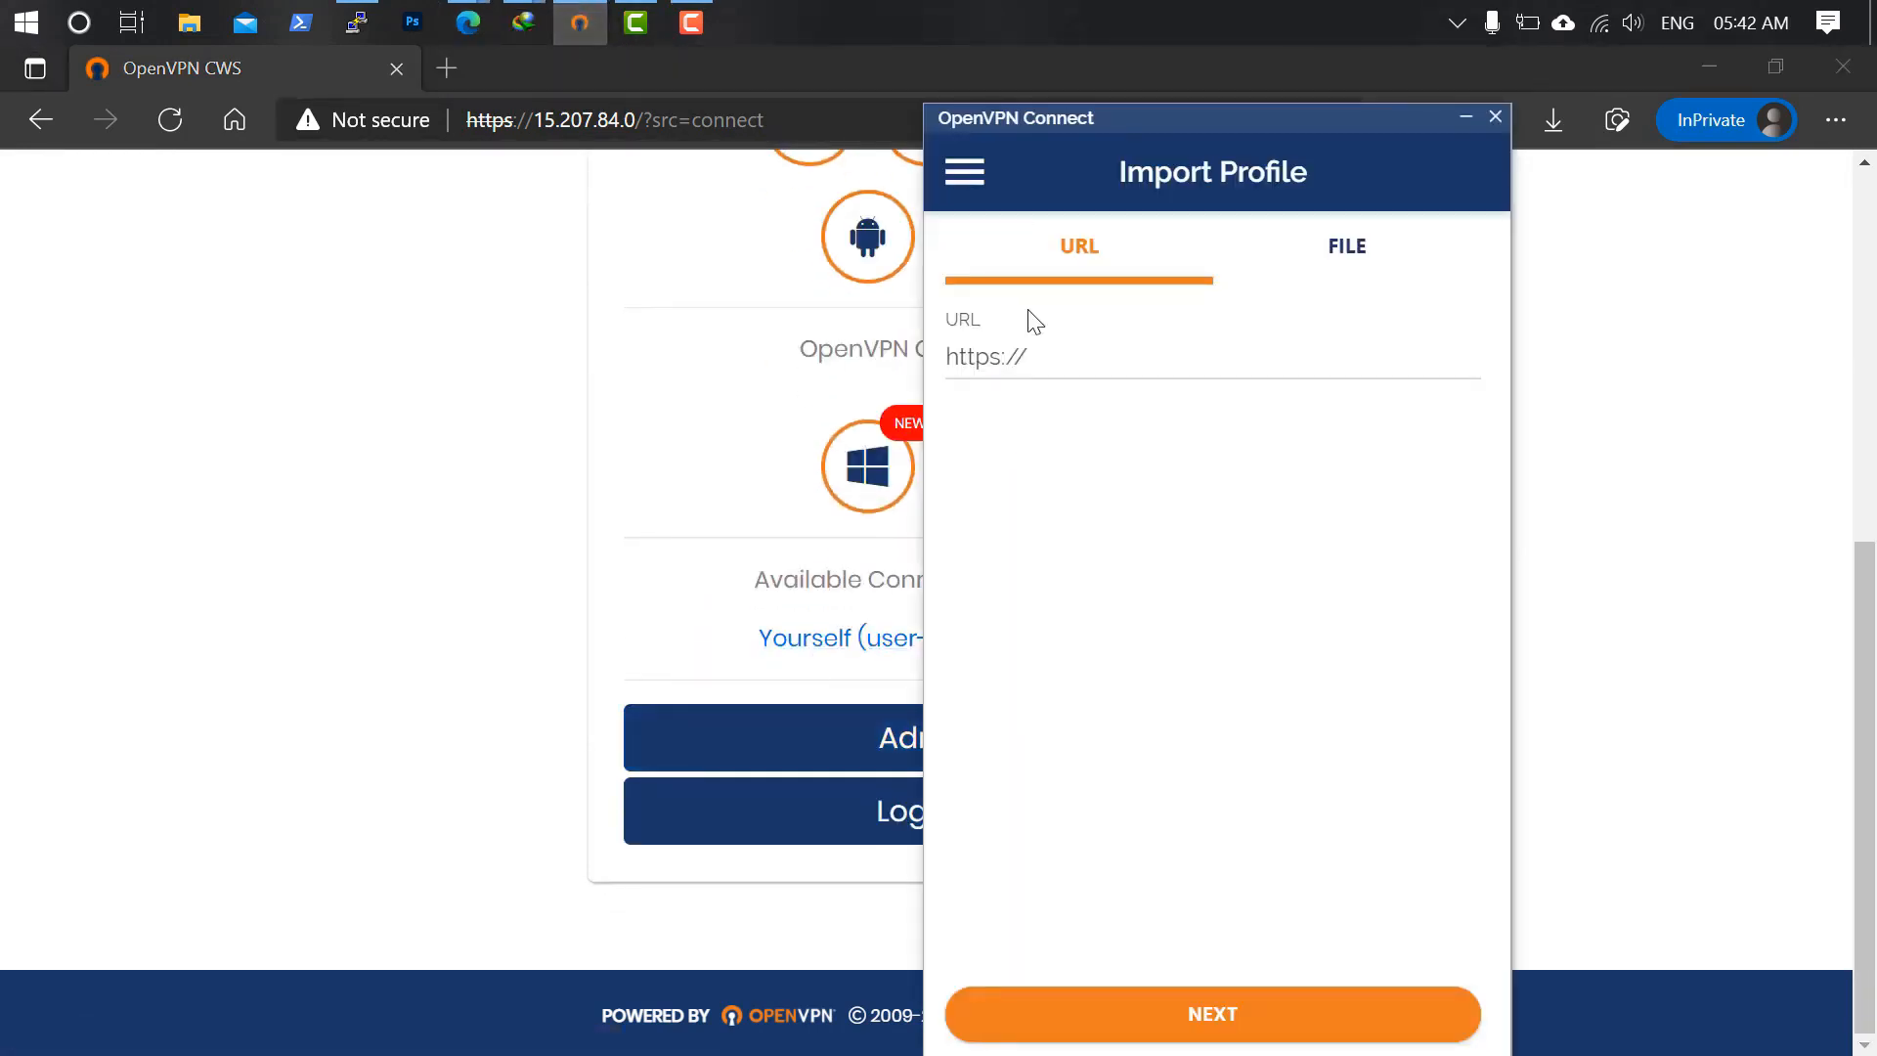
click(1127, 374)
text(15.207.84.0)
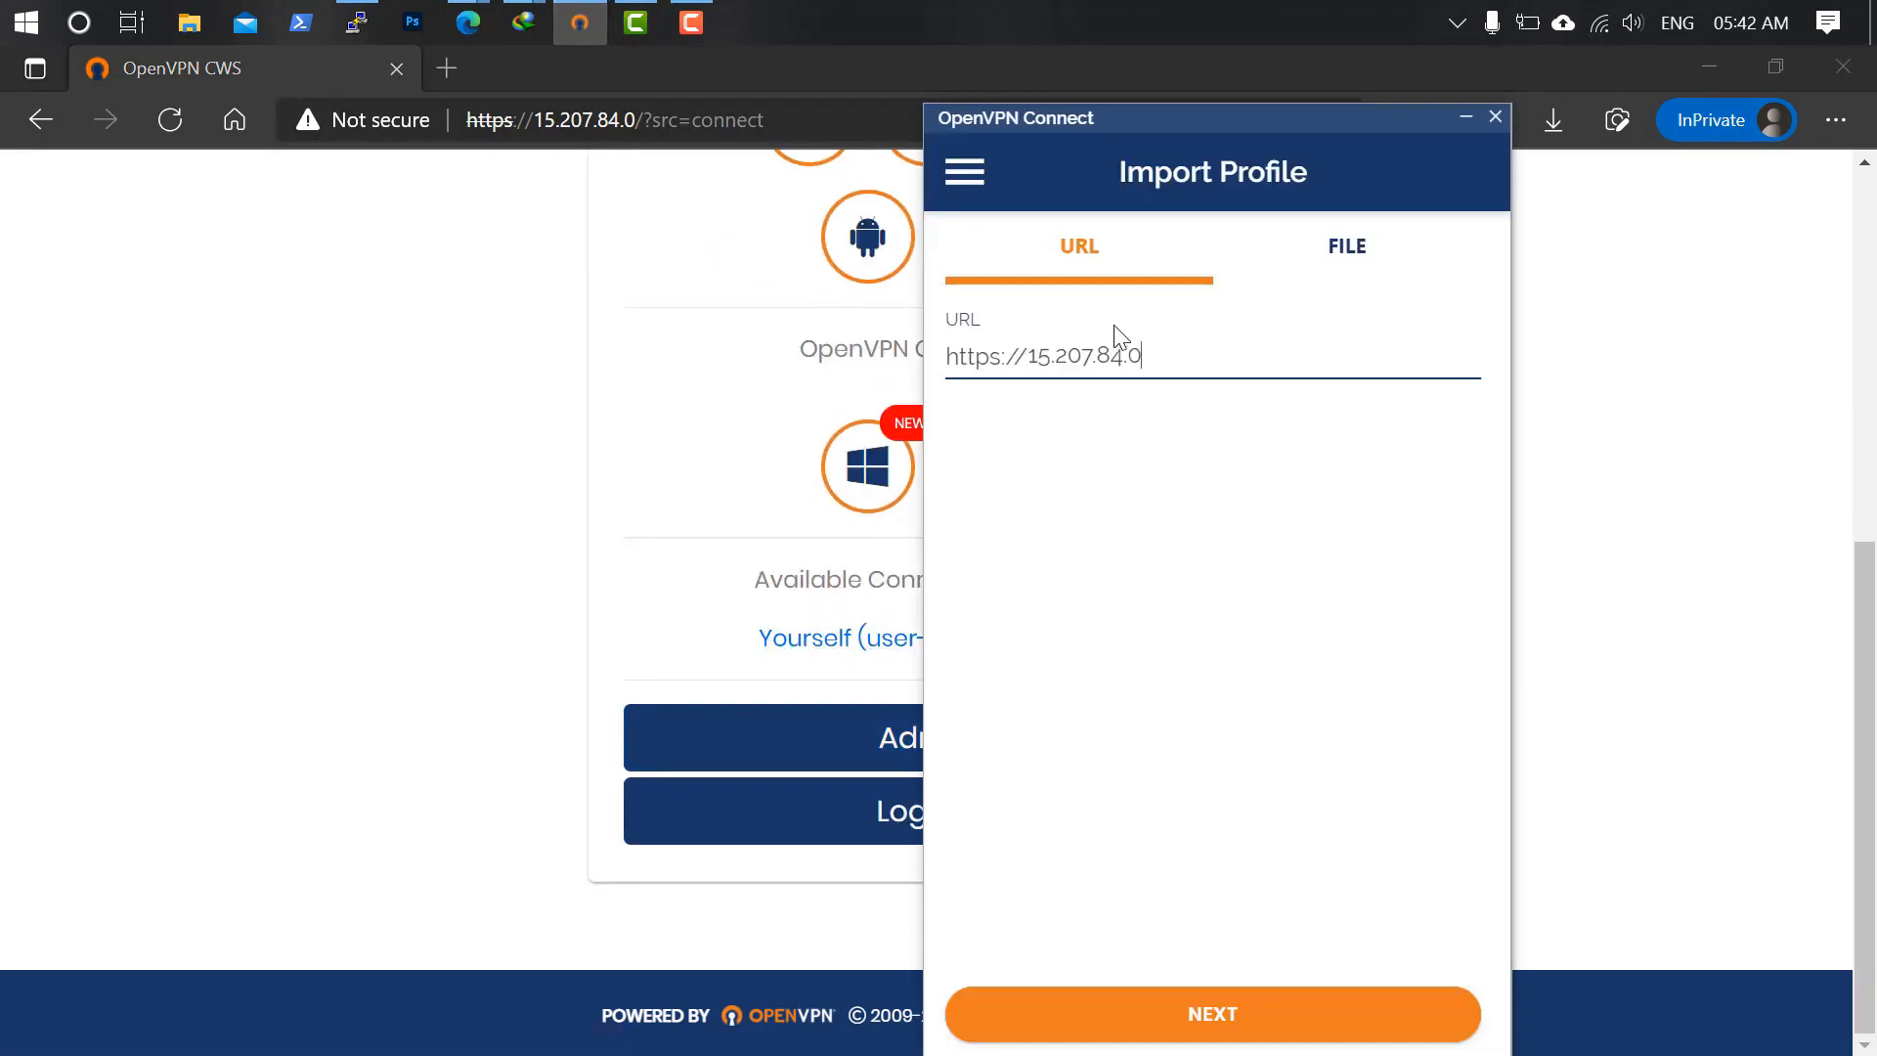
click(1220, 1018)
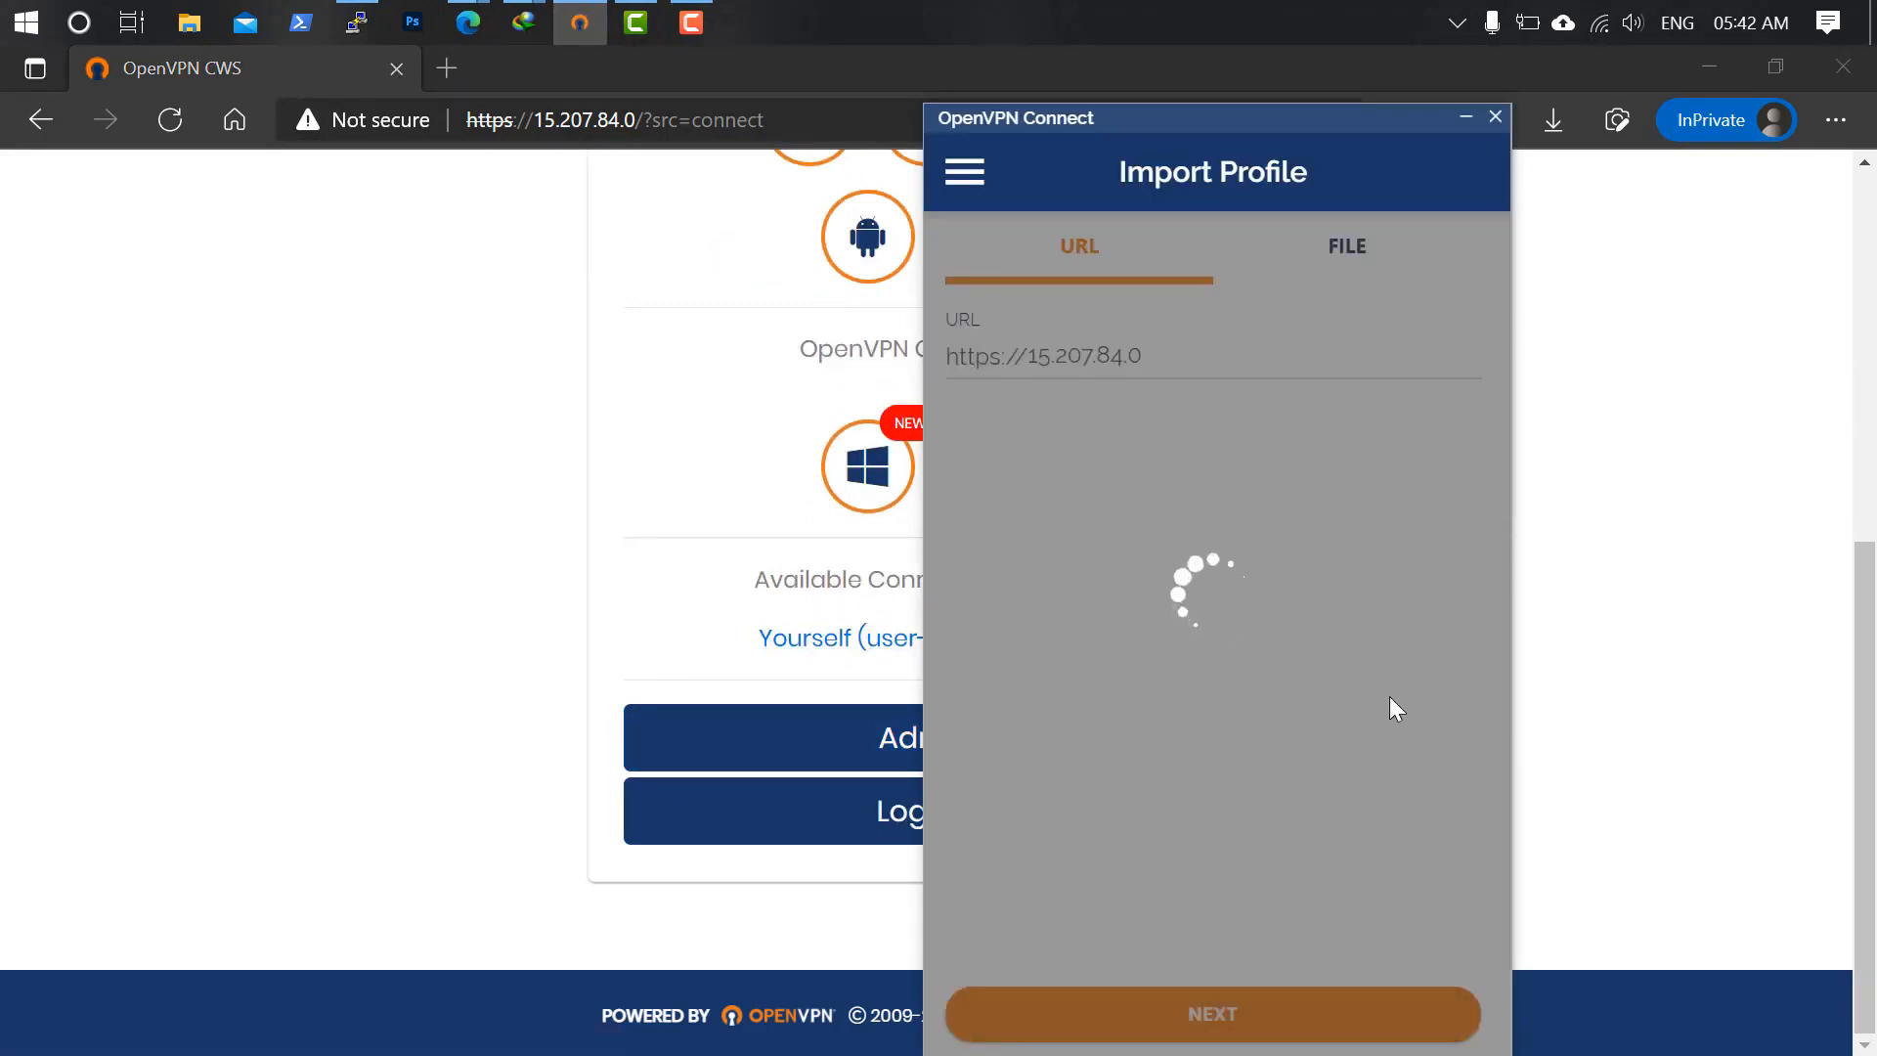
click(768, 817)
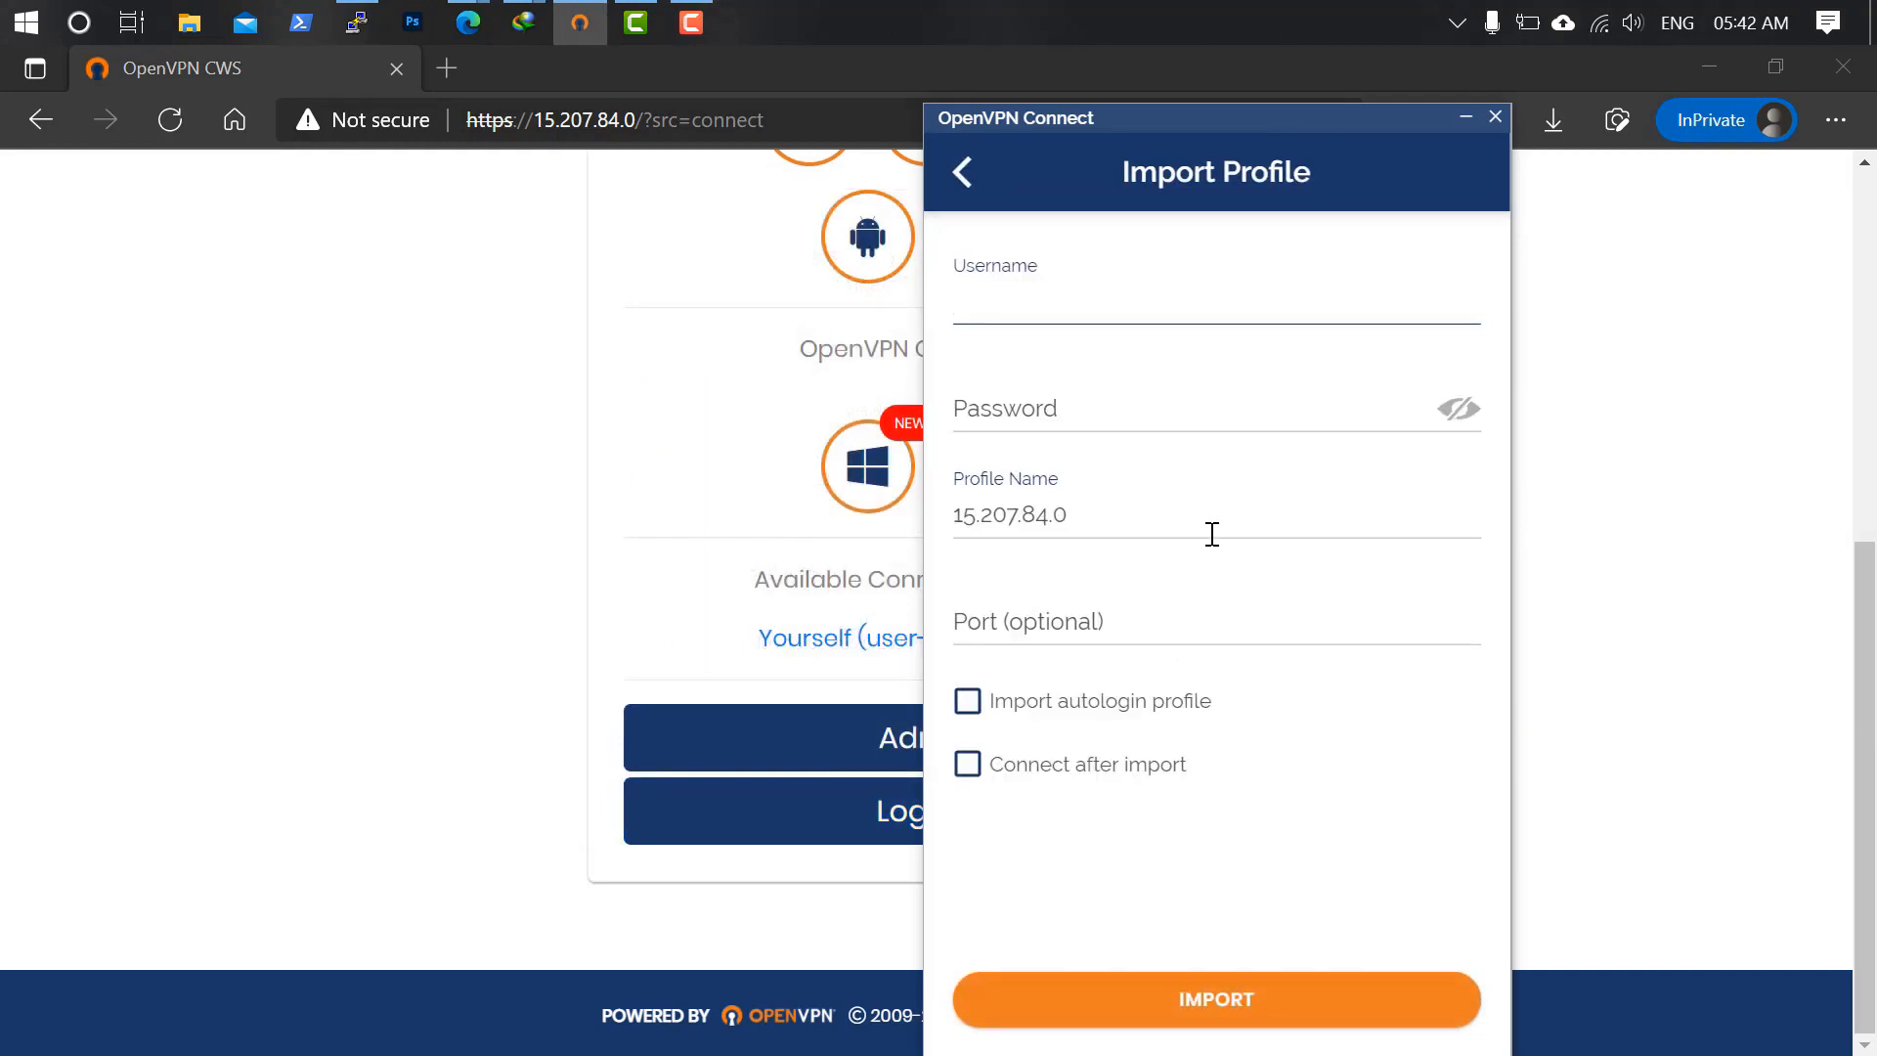
Import the profile as user 'openvpn' with its password and connect, receiving IP 172.27.232.2.
text(openvpn)
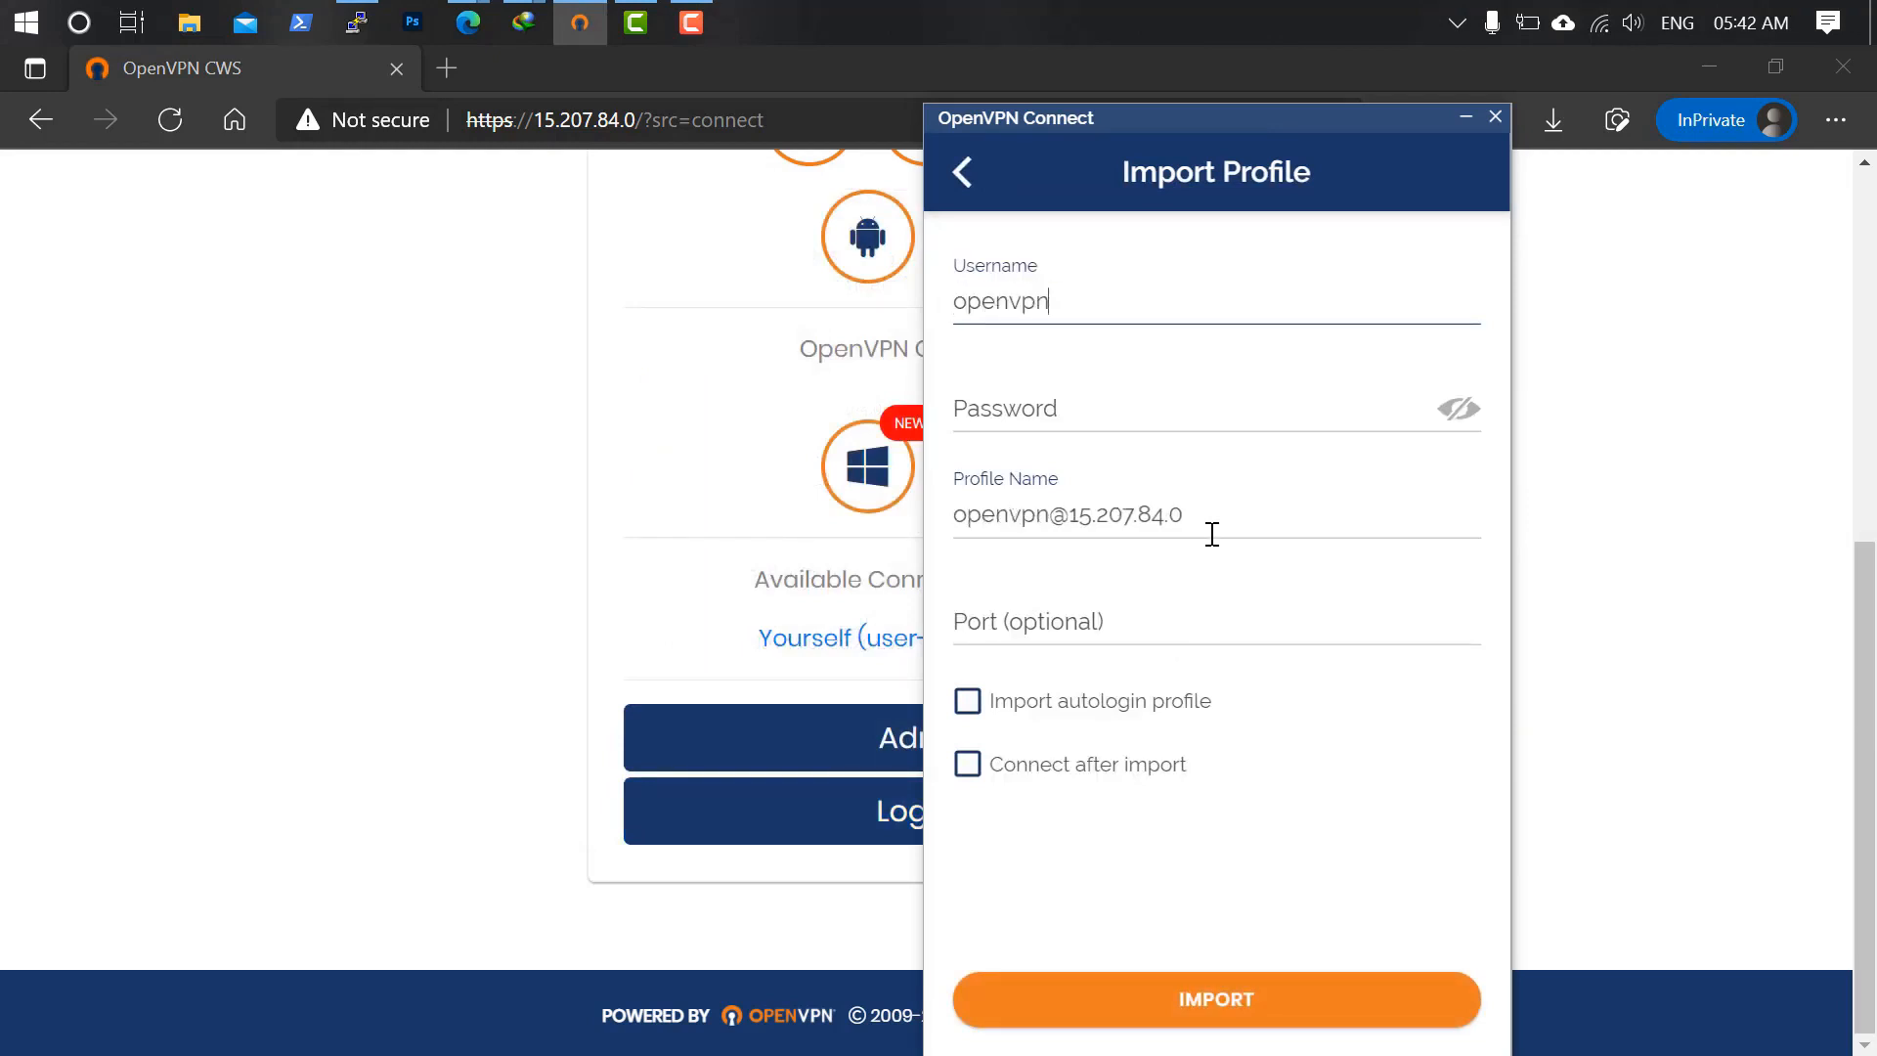
key(Tab)
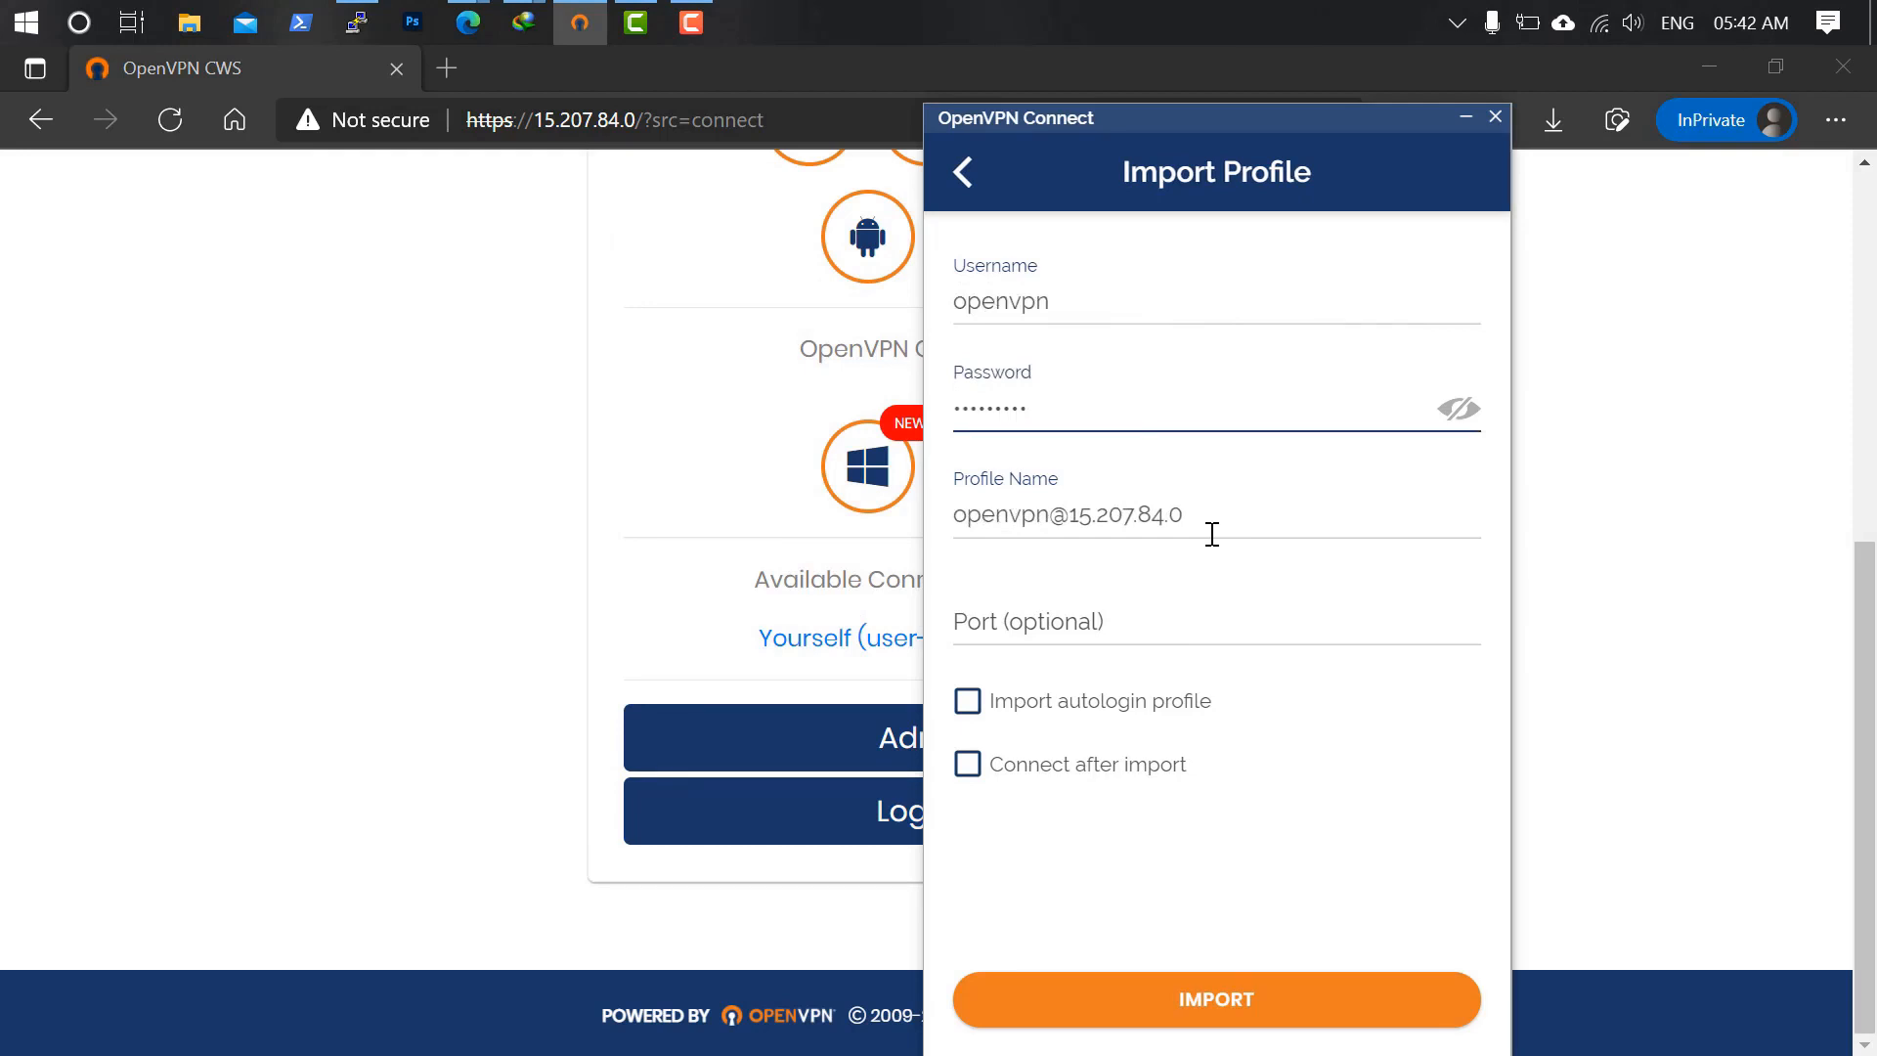
click(1252, 997)
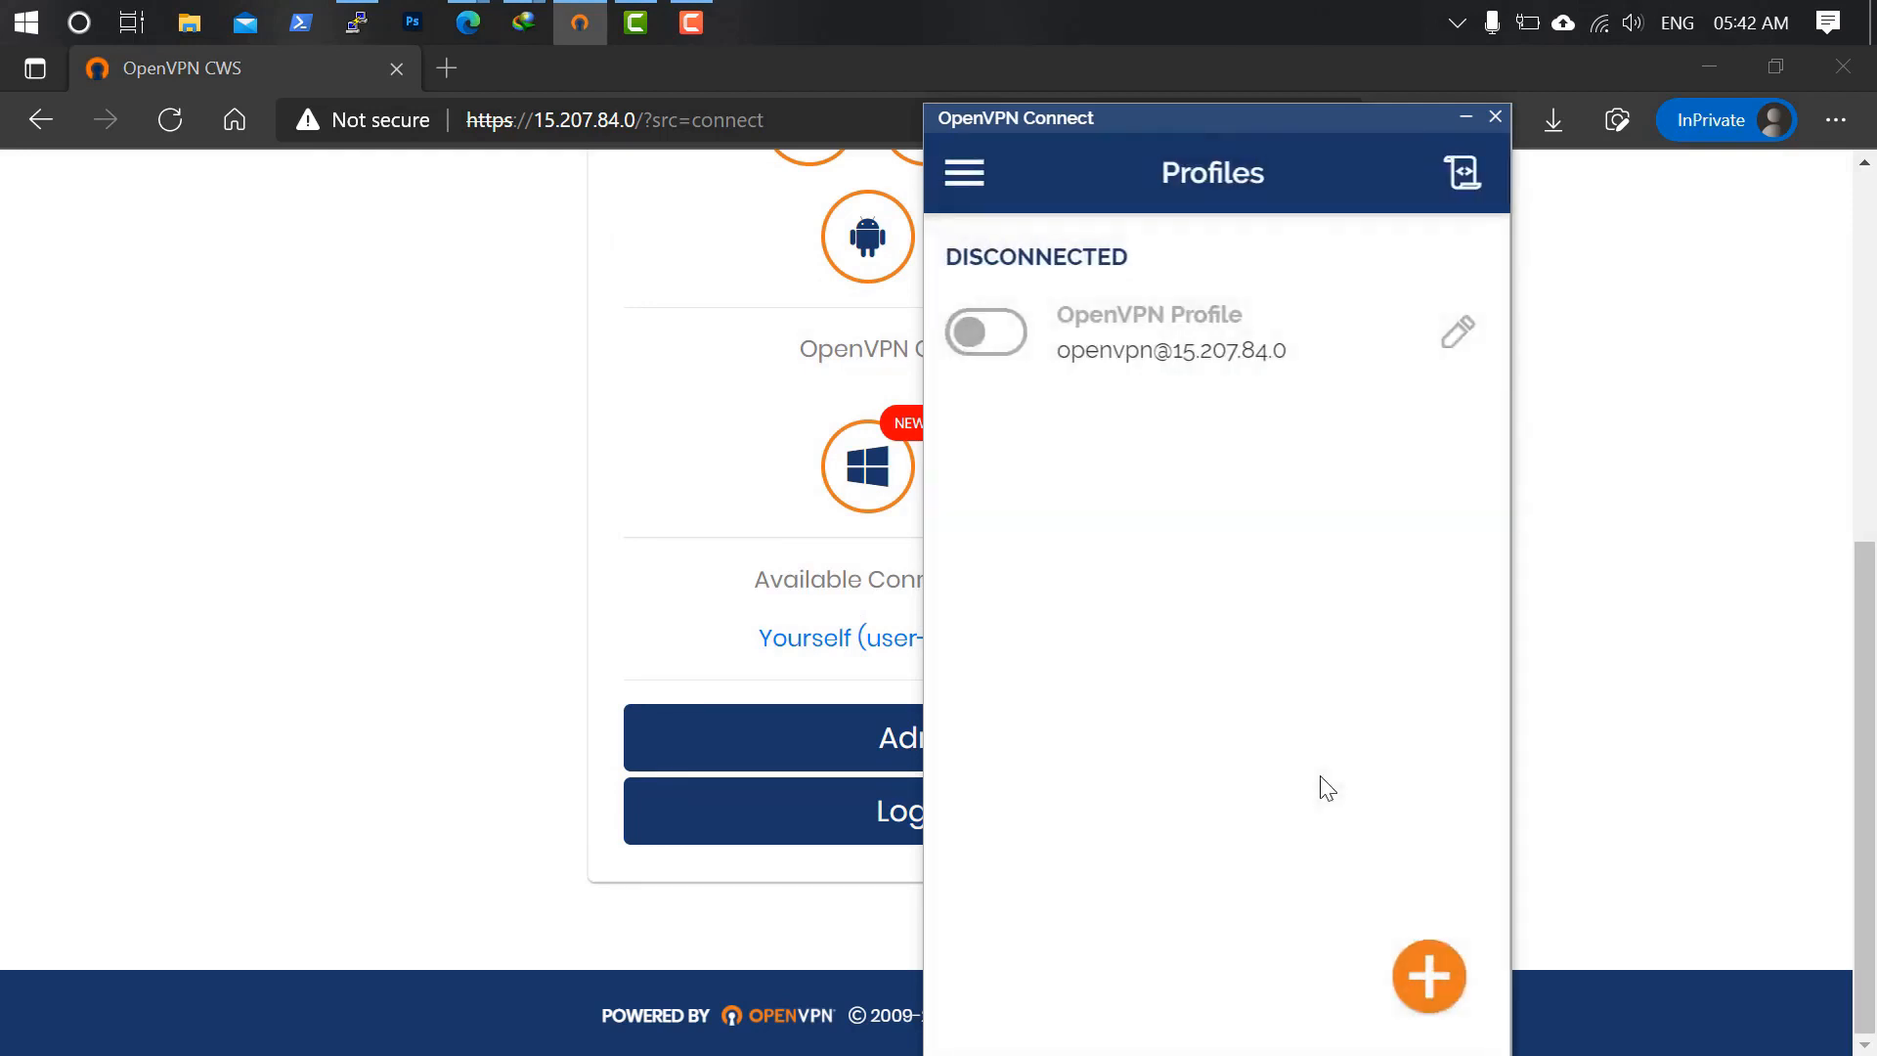
click(1006, 342)
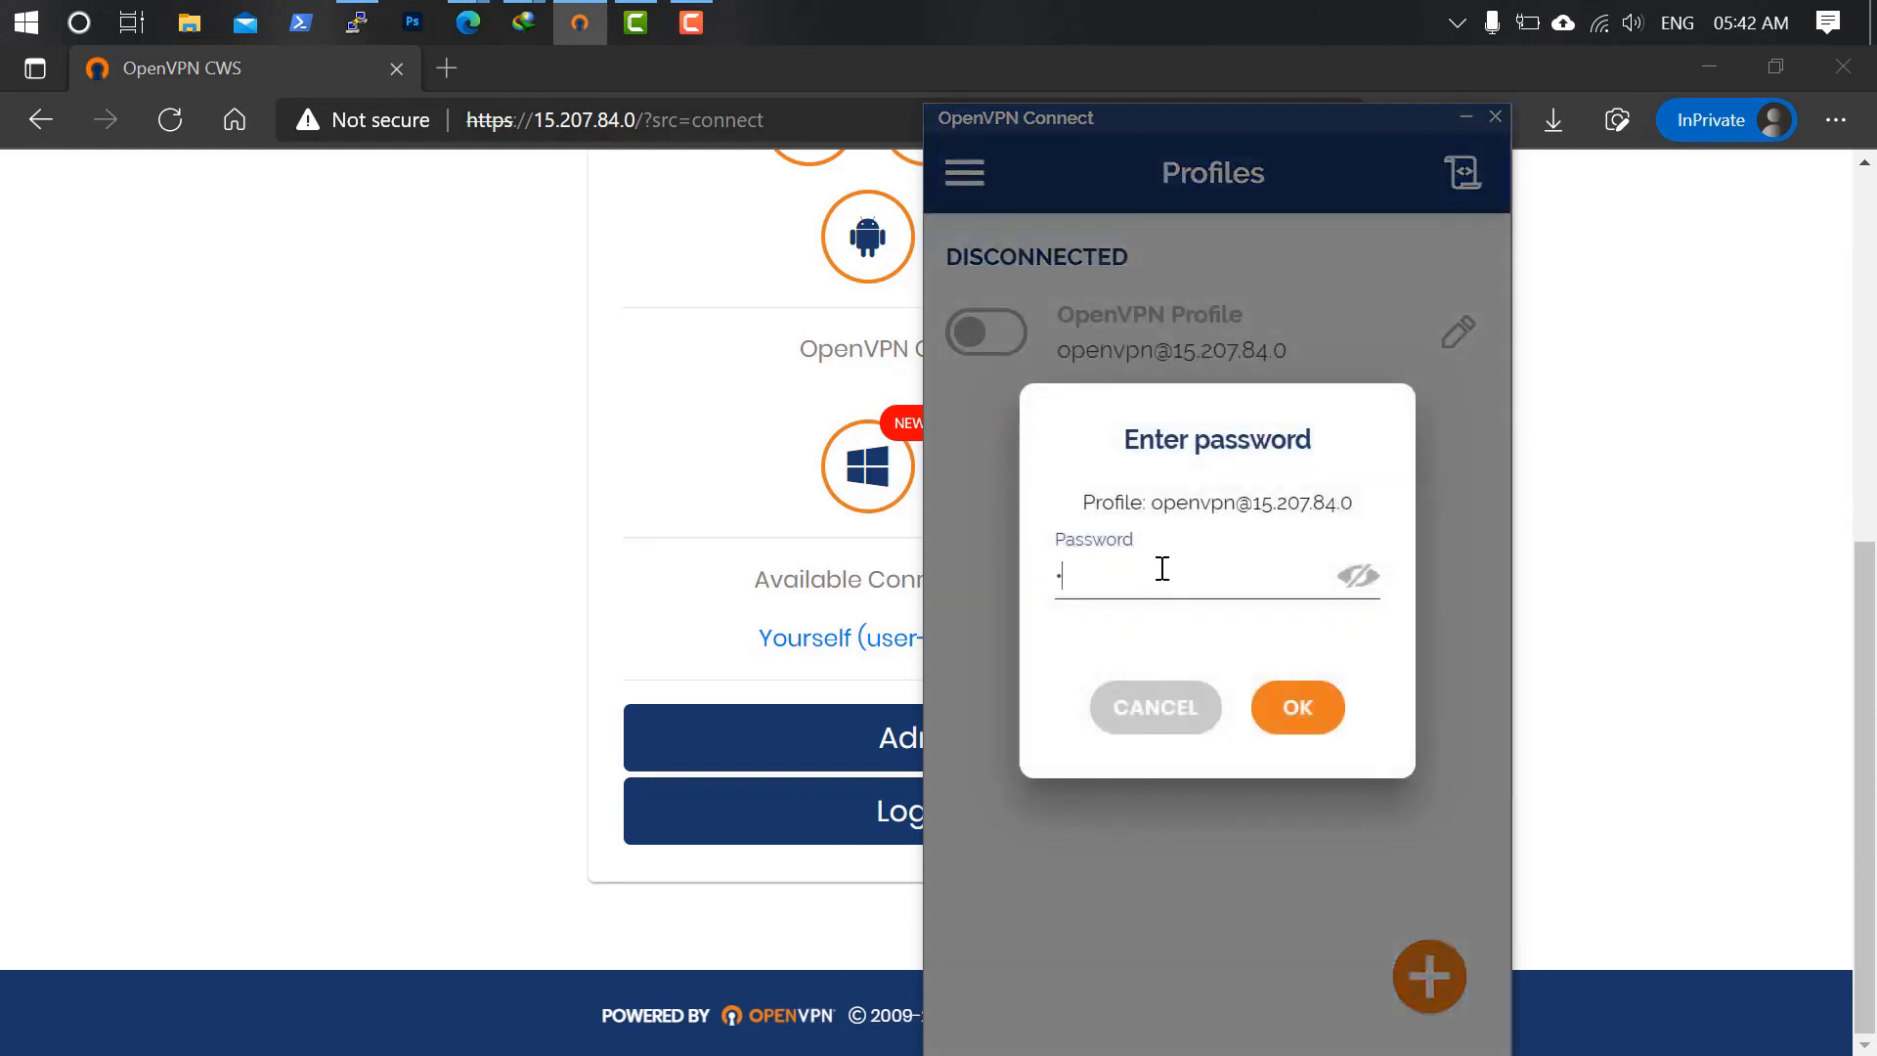
key(Return)
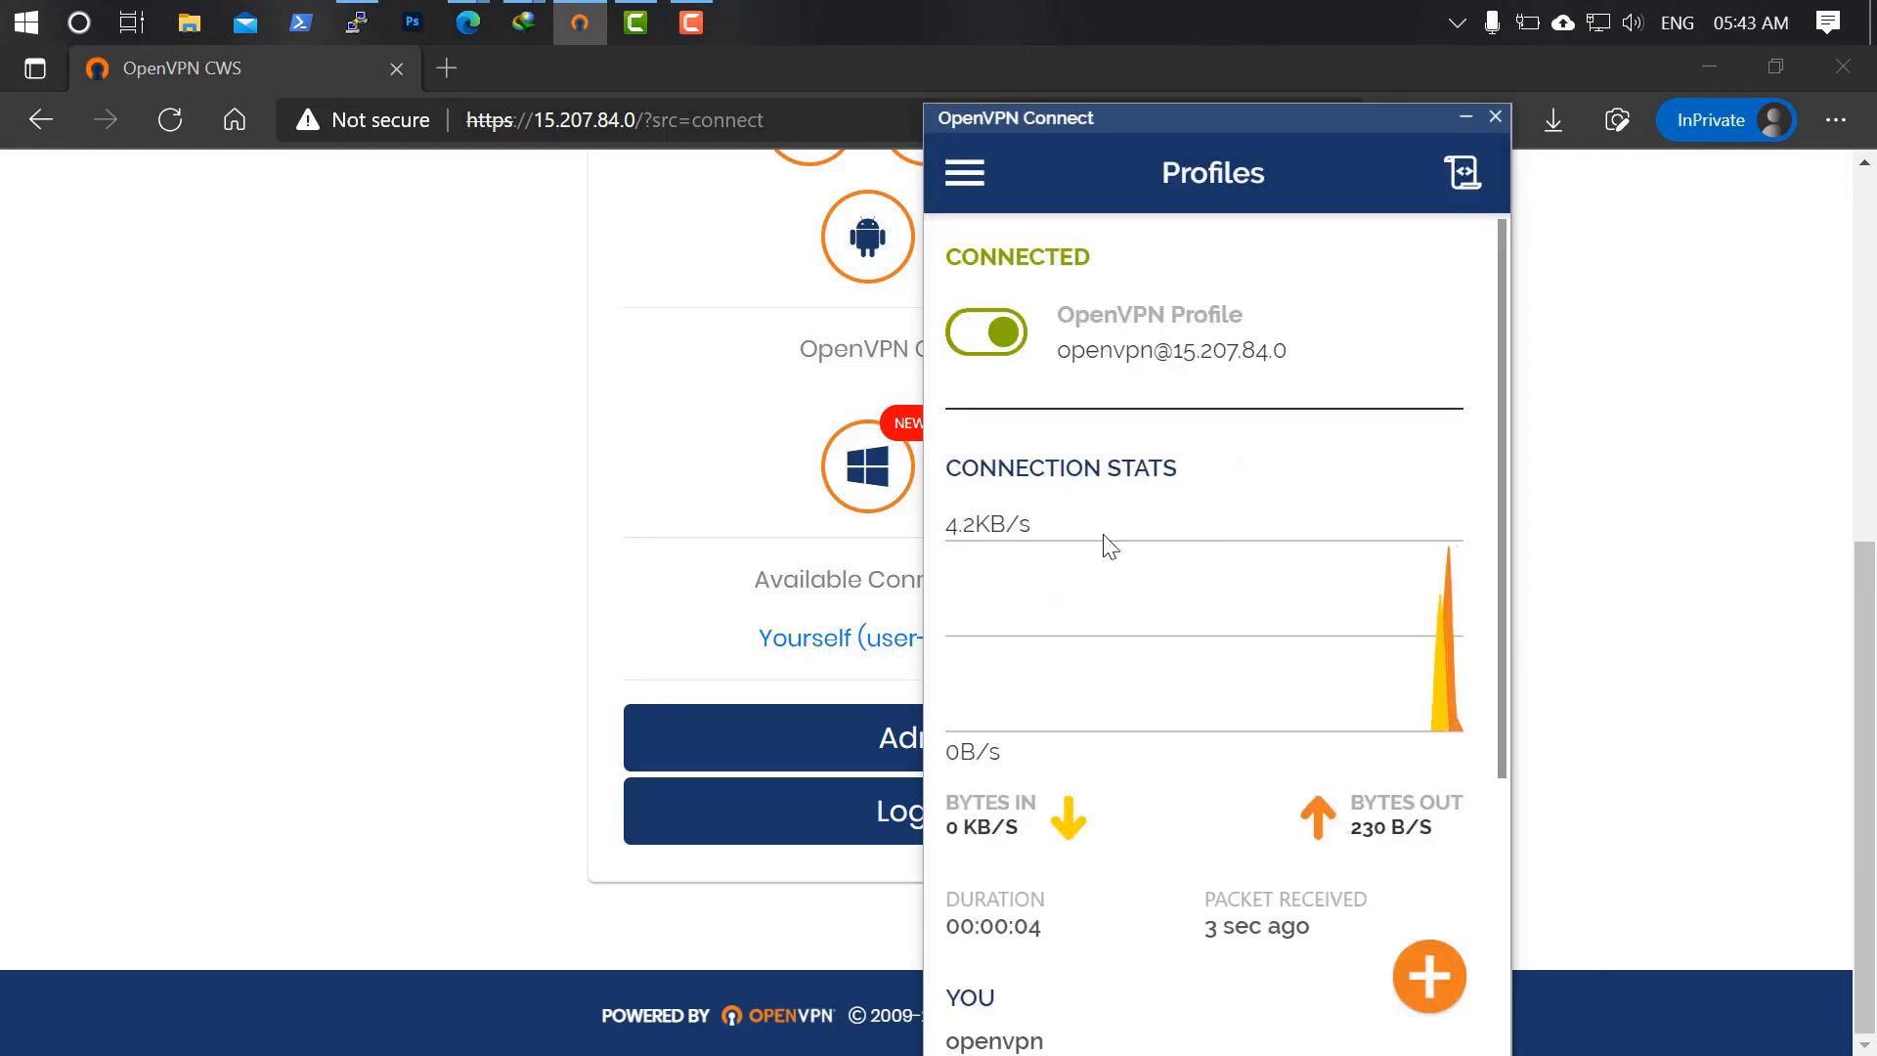
scroll(1163, 682, down, 2)
scroll(1163, 682, down, 2)
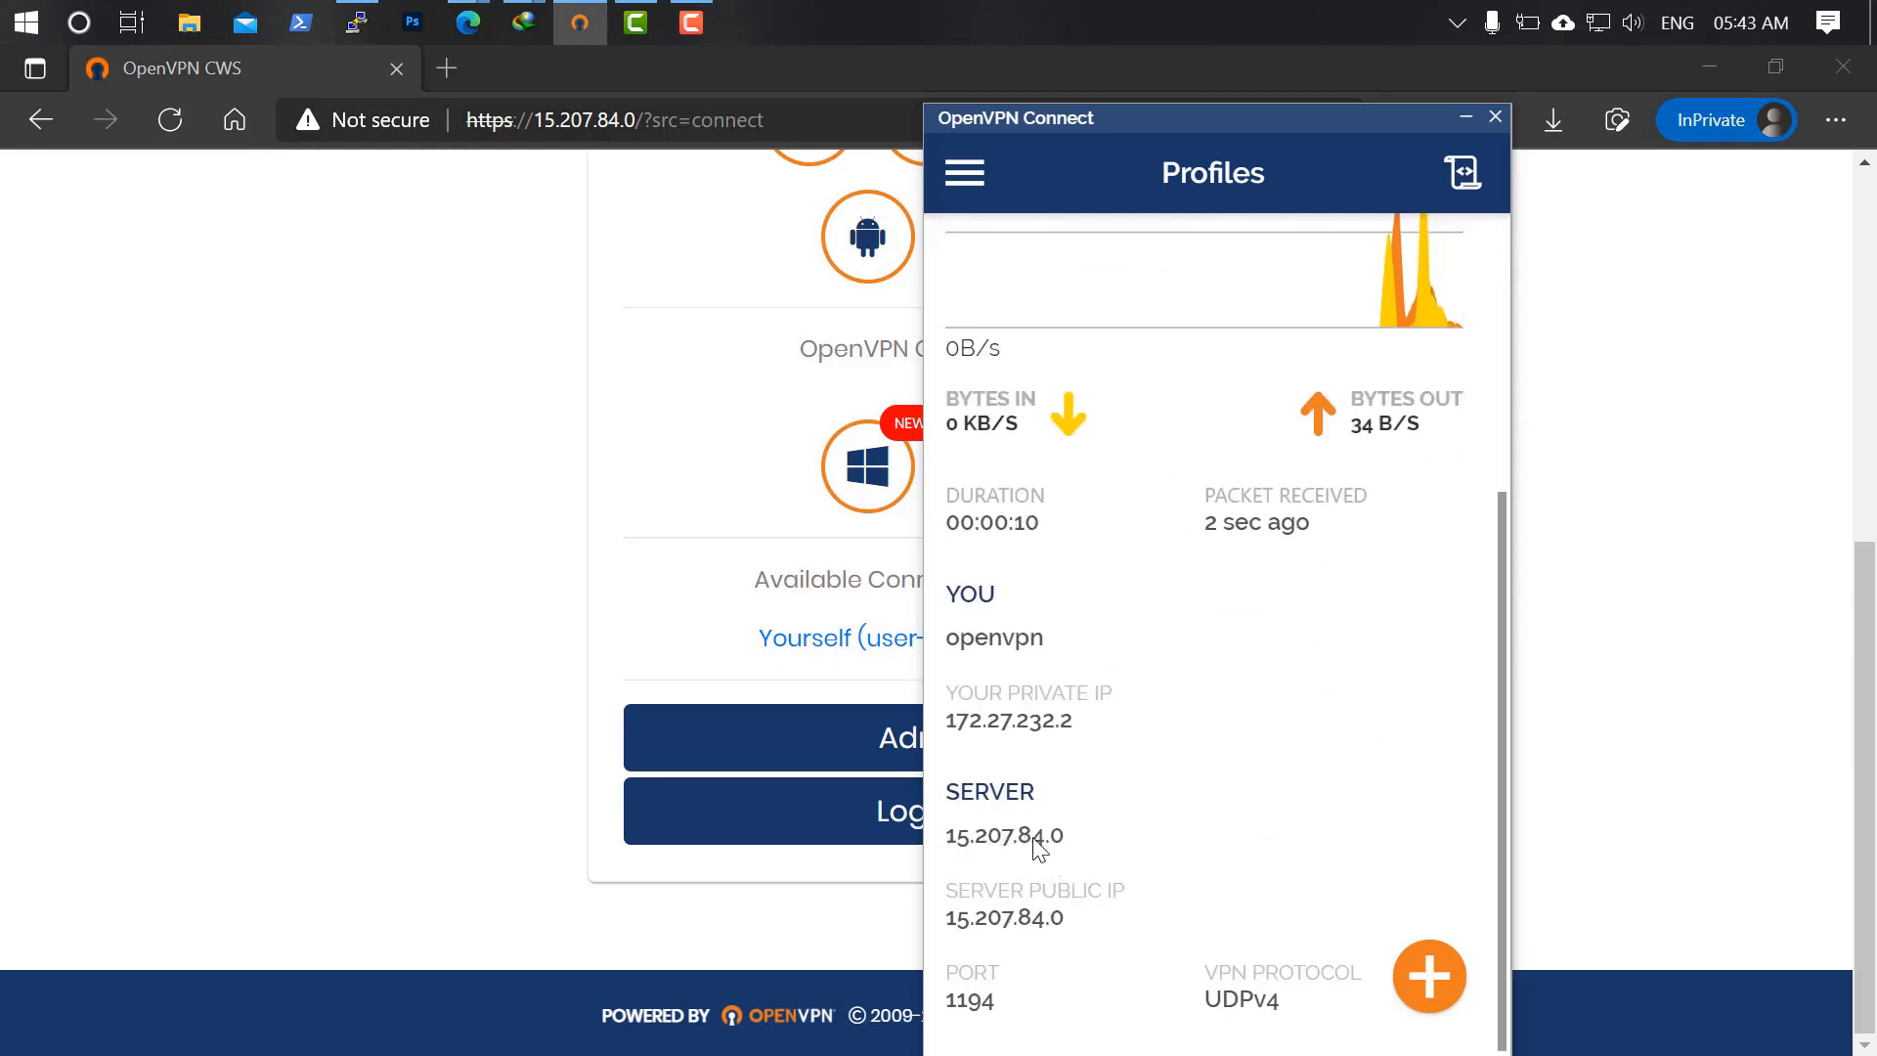
Search 'what is my ip' and confirm the public IP now reads 15.207.84.0.
click(445, 67)
text(what is m)
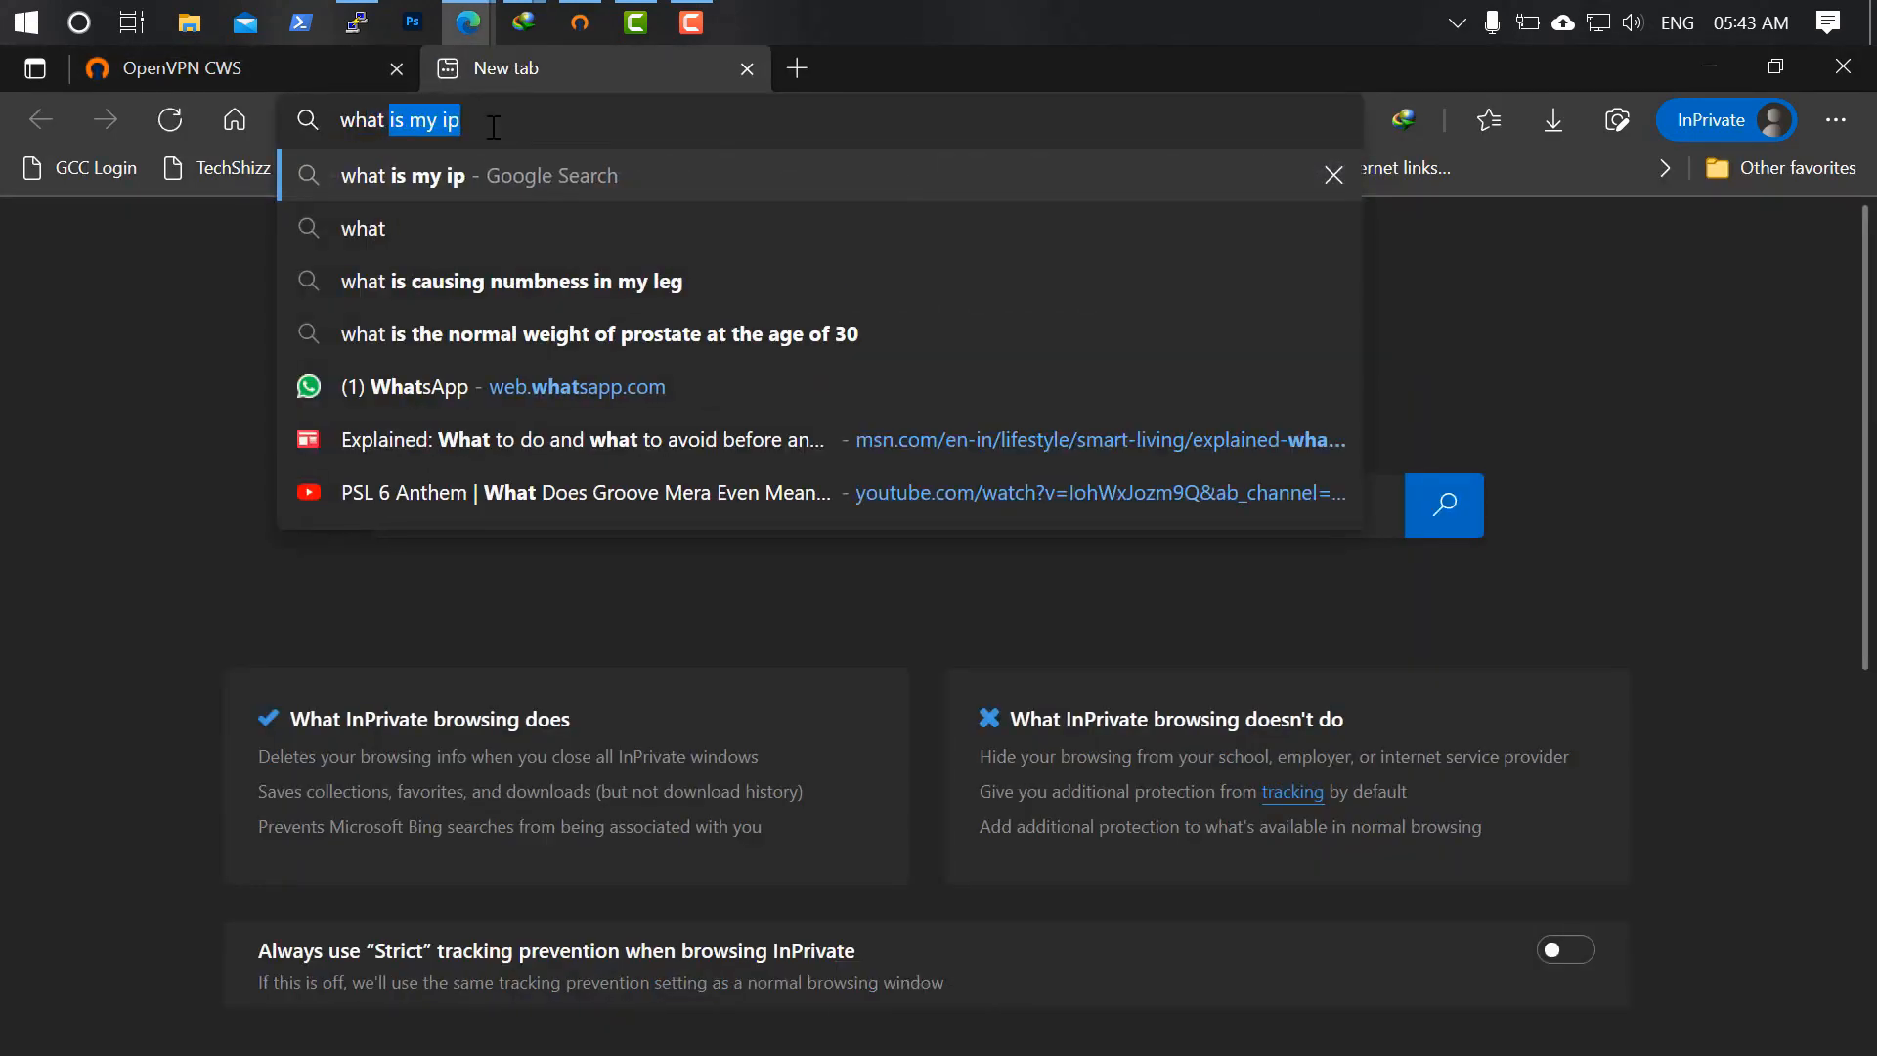
text(y ip)
key(Return)
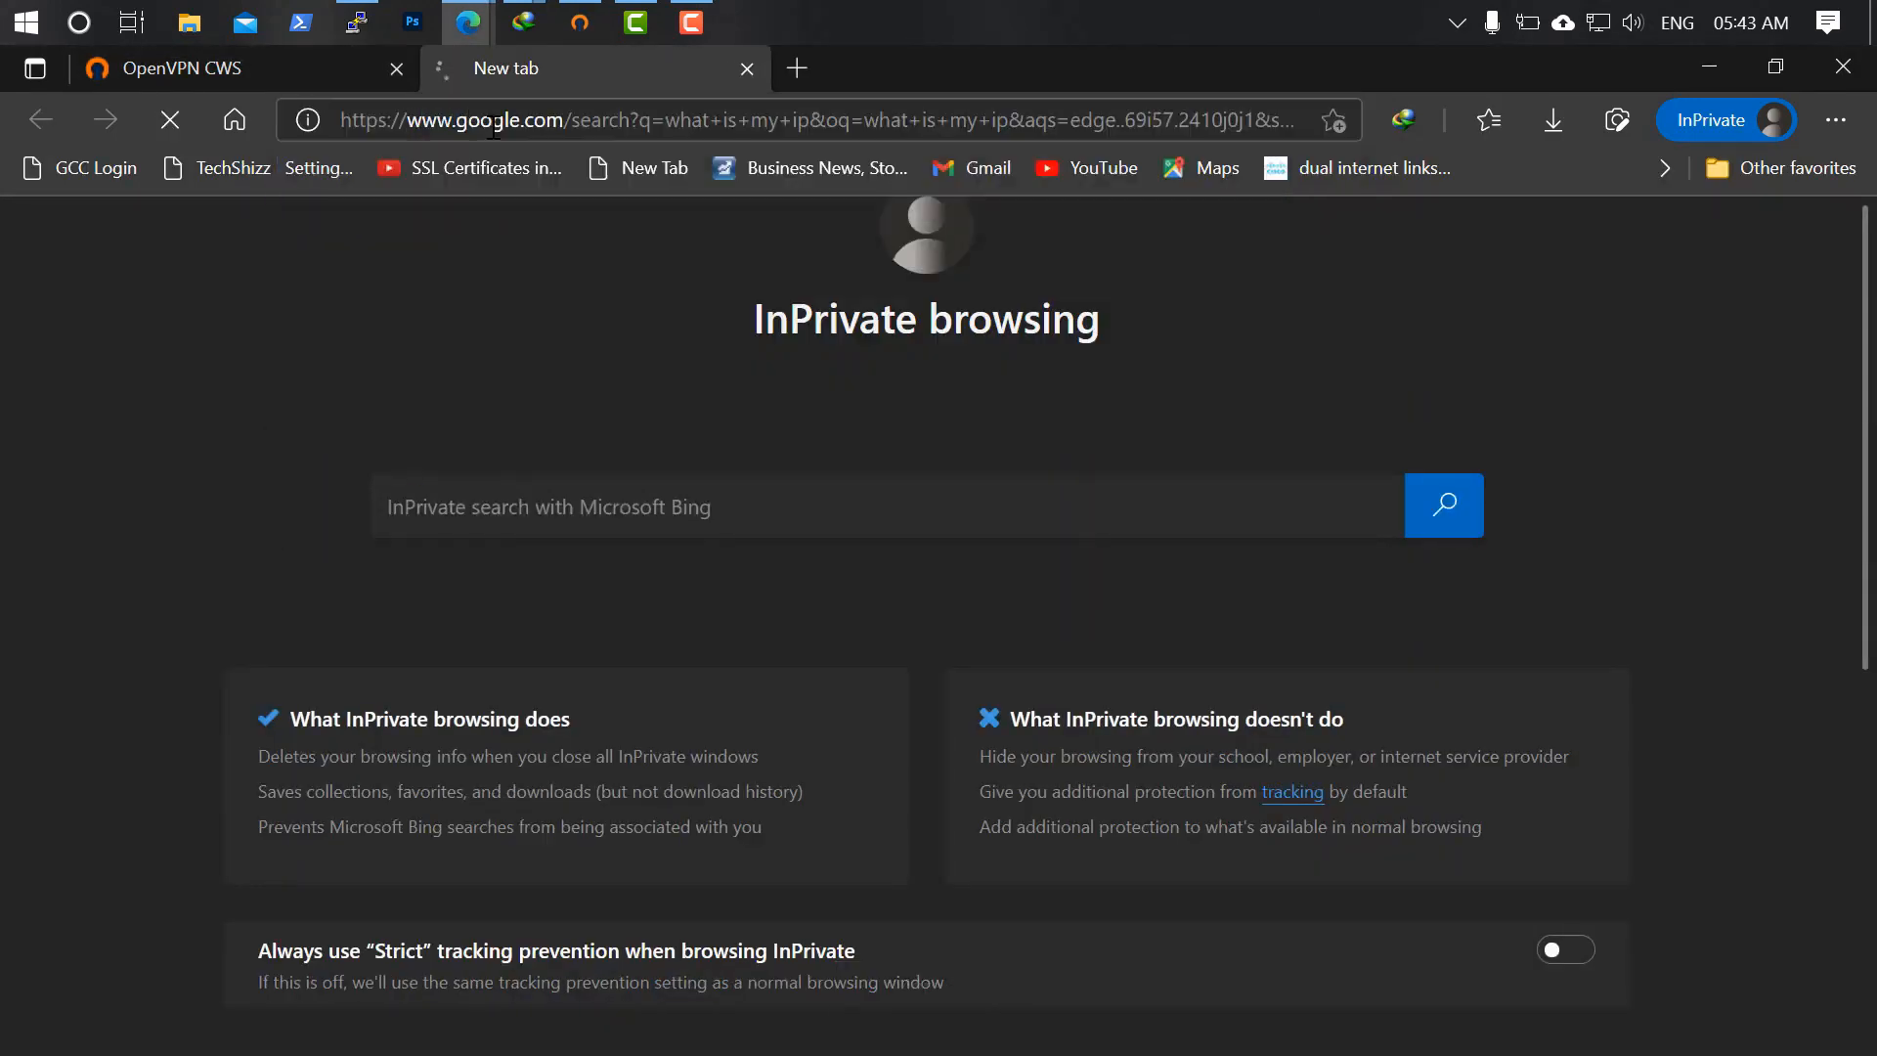
drag(416, 516, 256, 516)
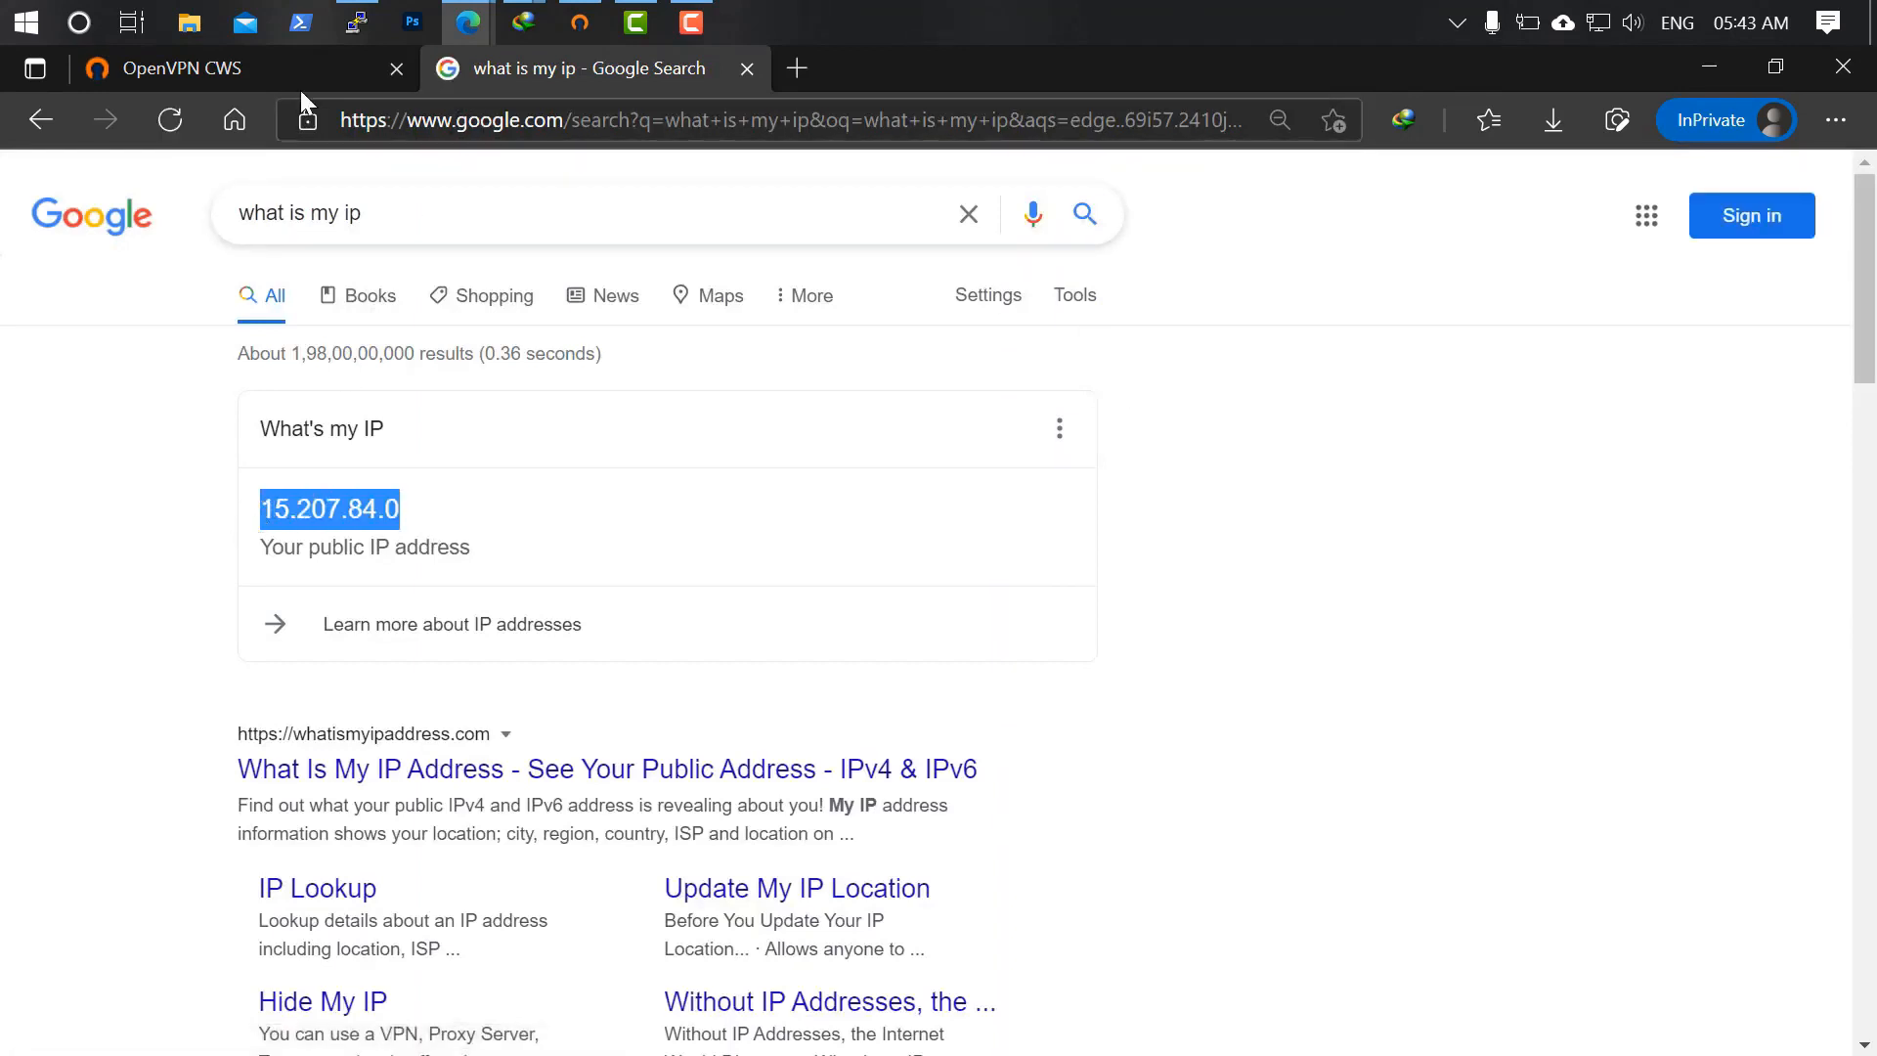
Return to the Access Server admin window and expand the Status section.
click(475, 14)
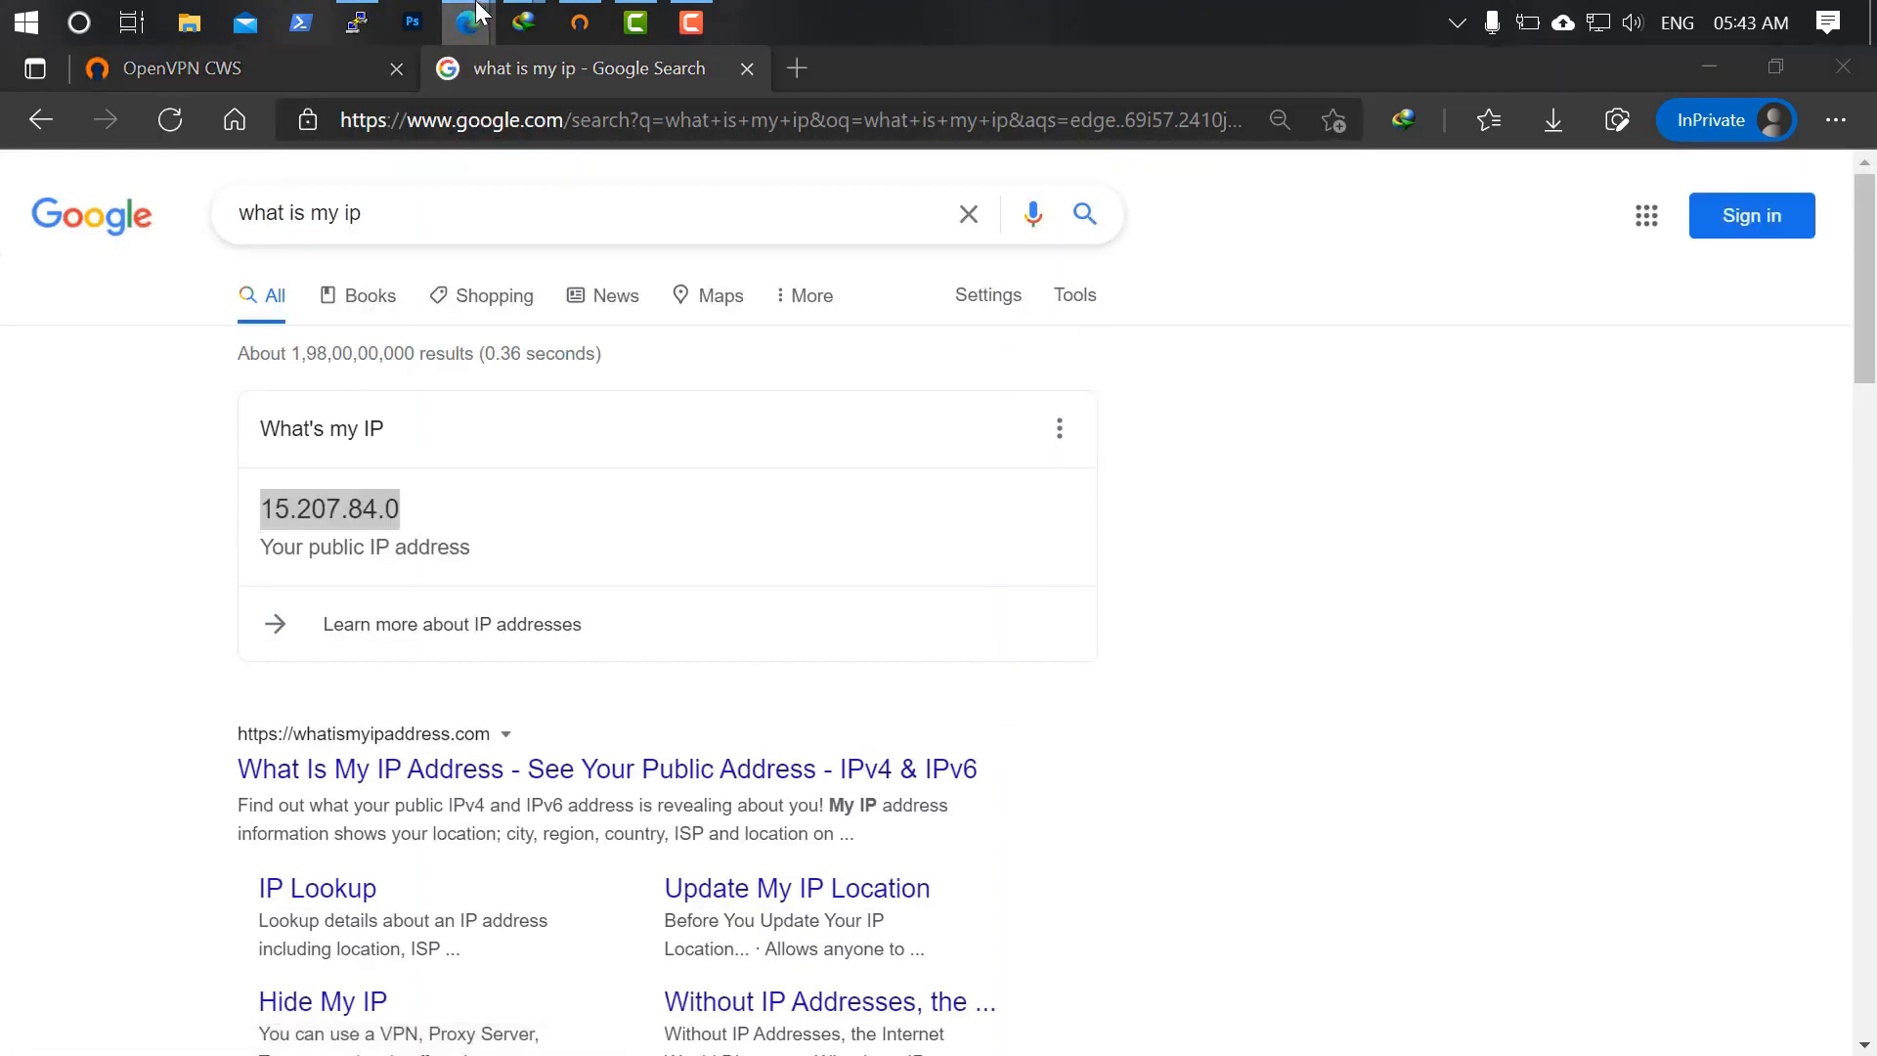
click(326, 136)
click(203, 366)
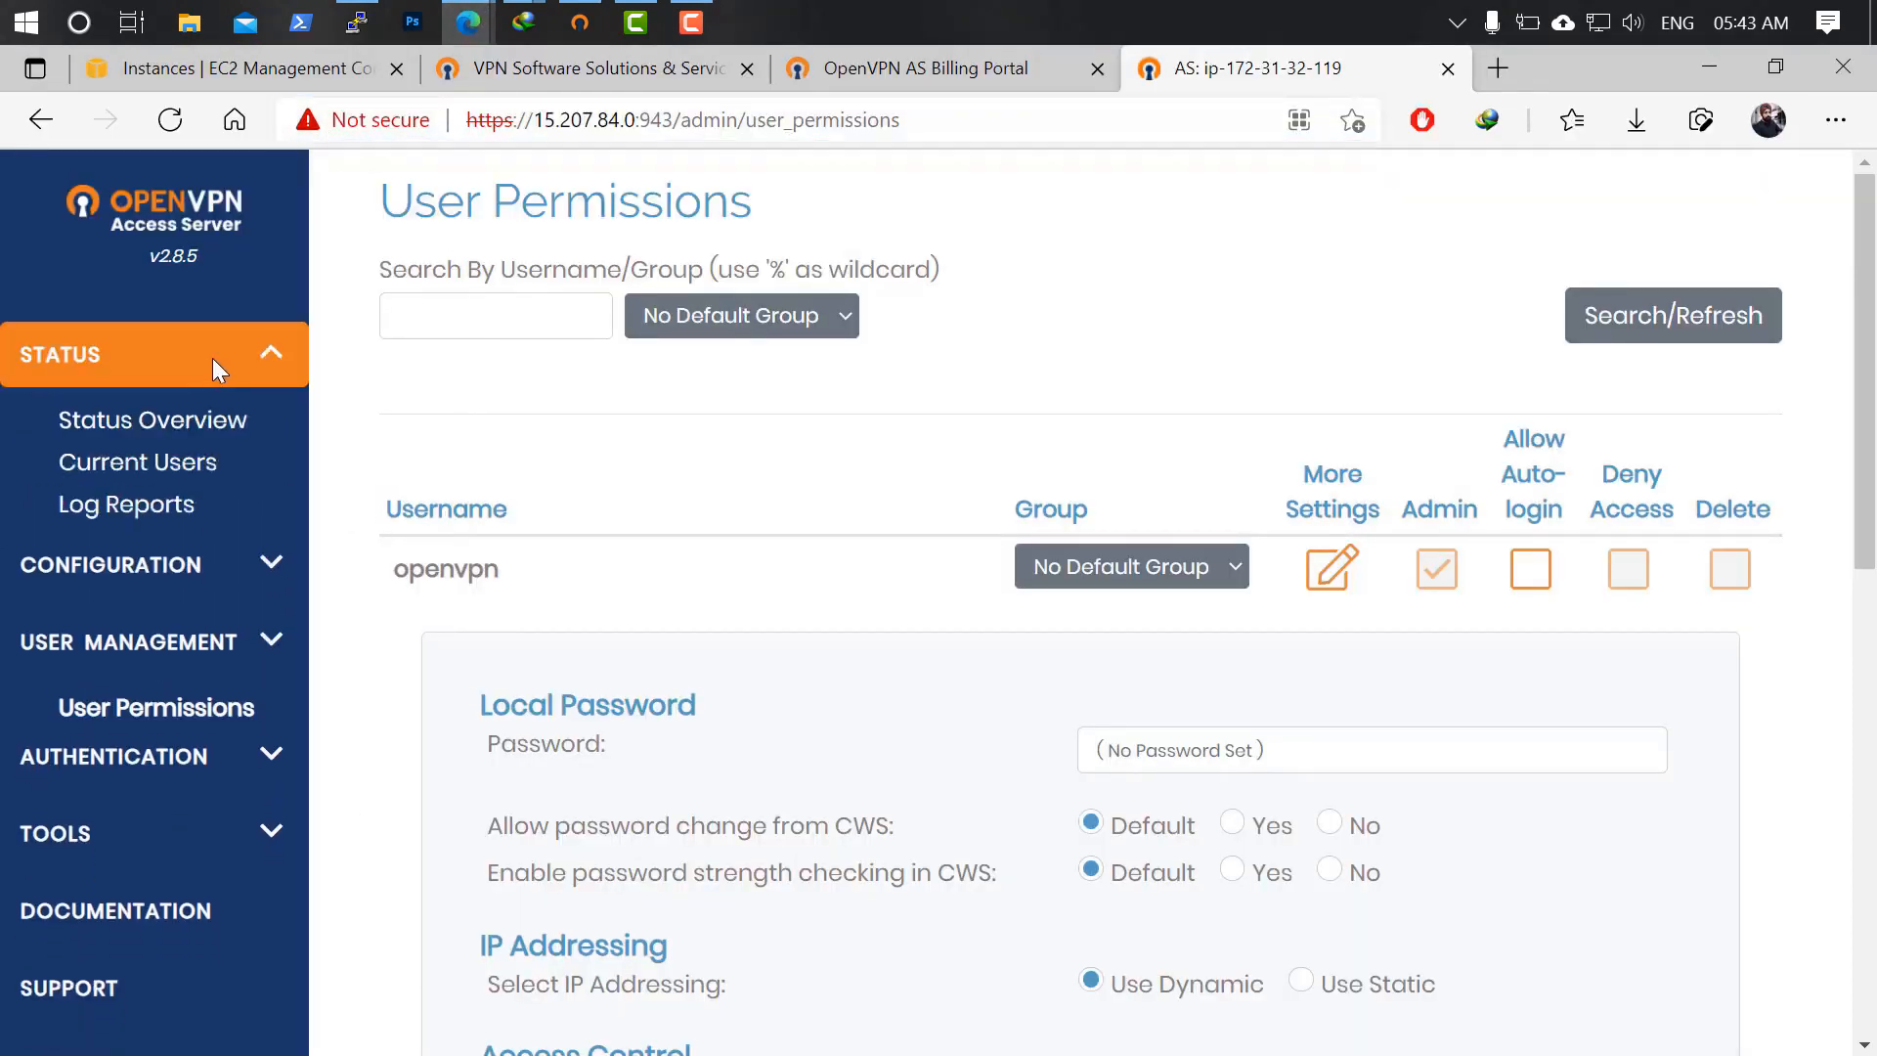
Open Current Users to see openvpn connected at VPN address 172.27.232.2, then expand Configuration.
click(207, 422)
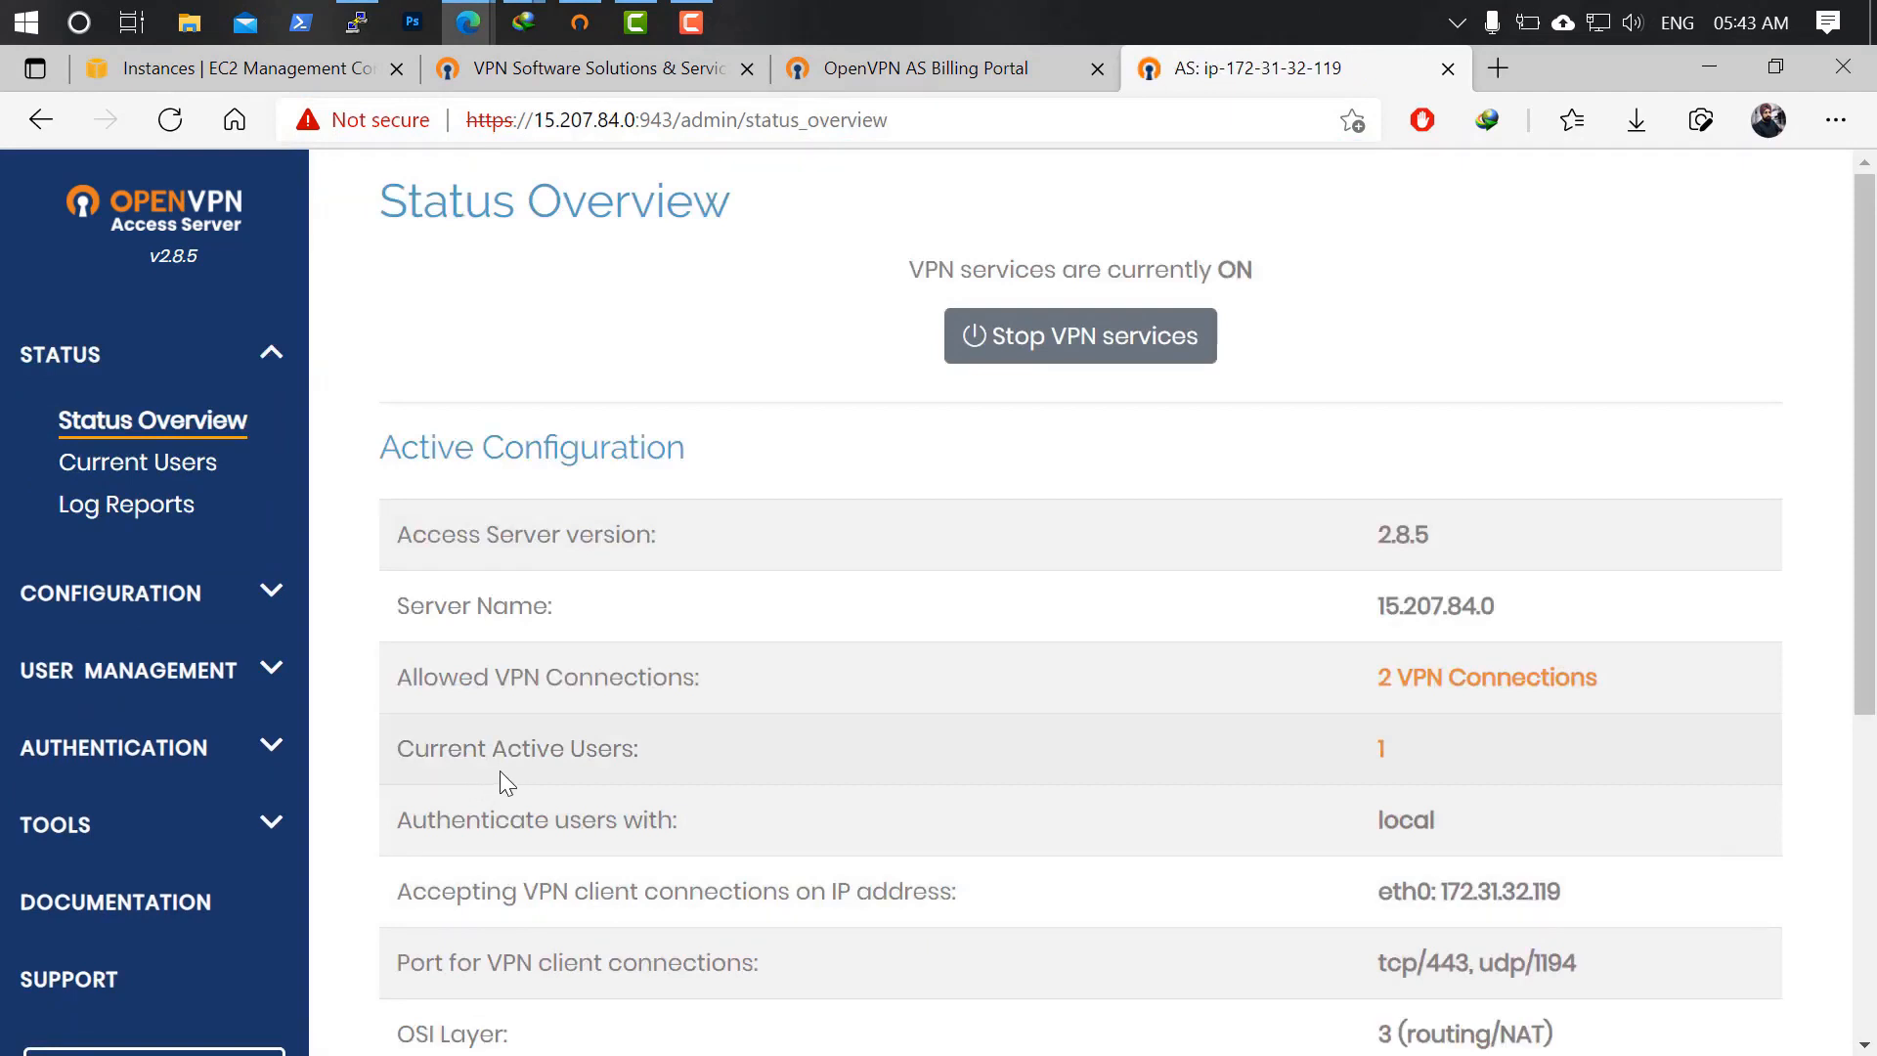
click(136, 462)
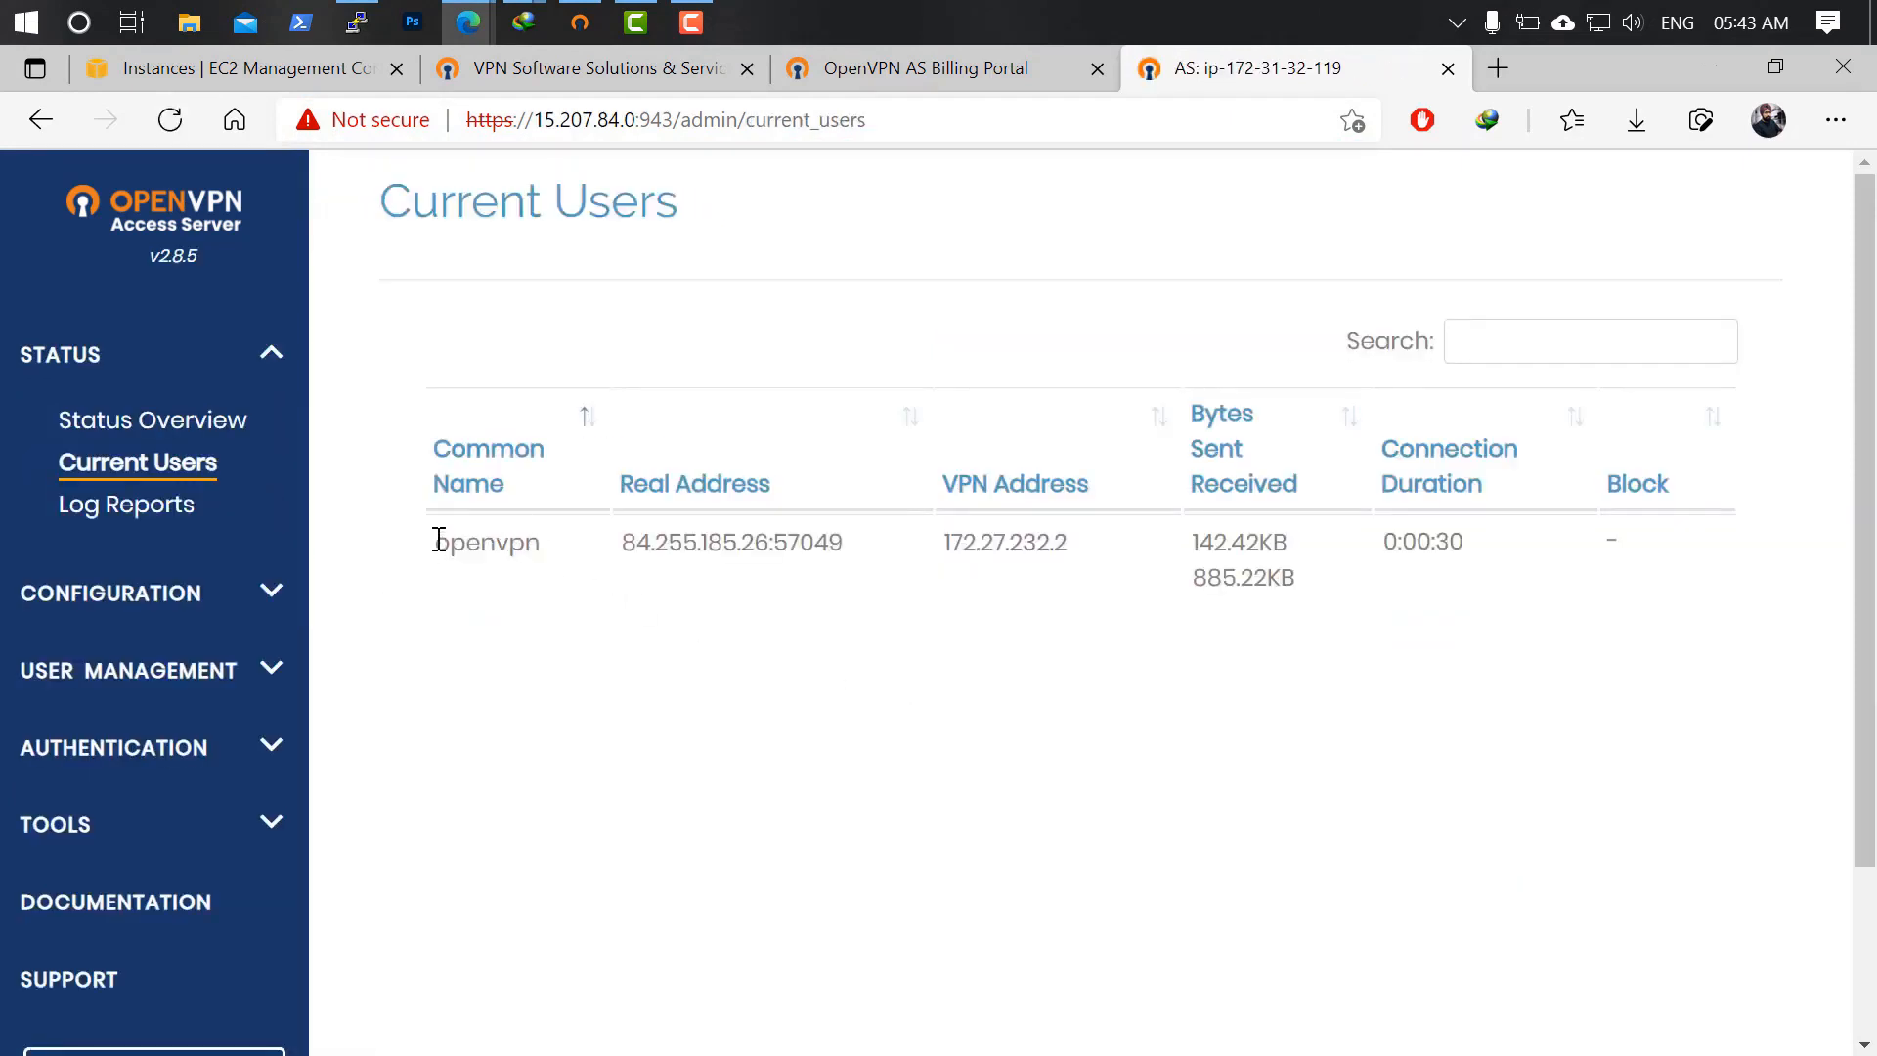
double_click(441, 548)
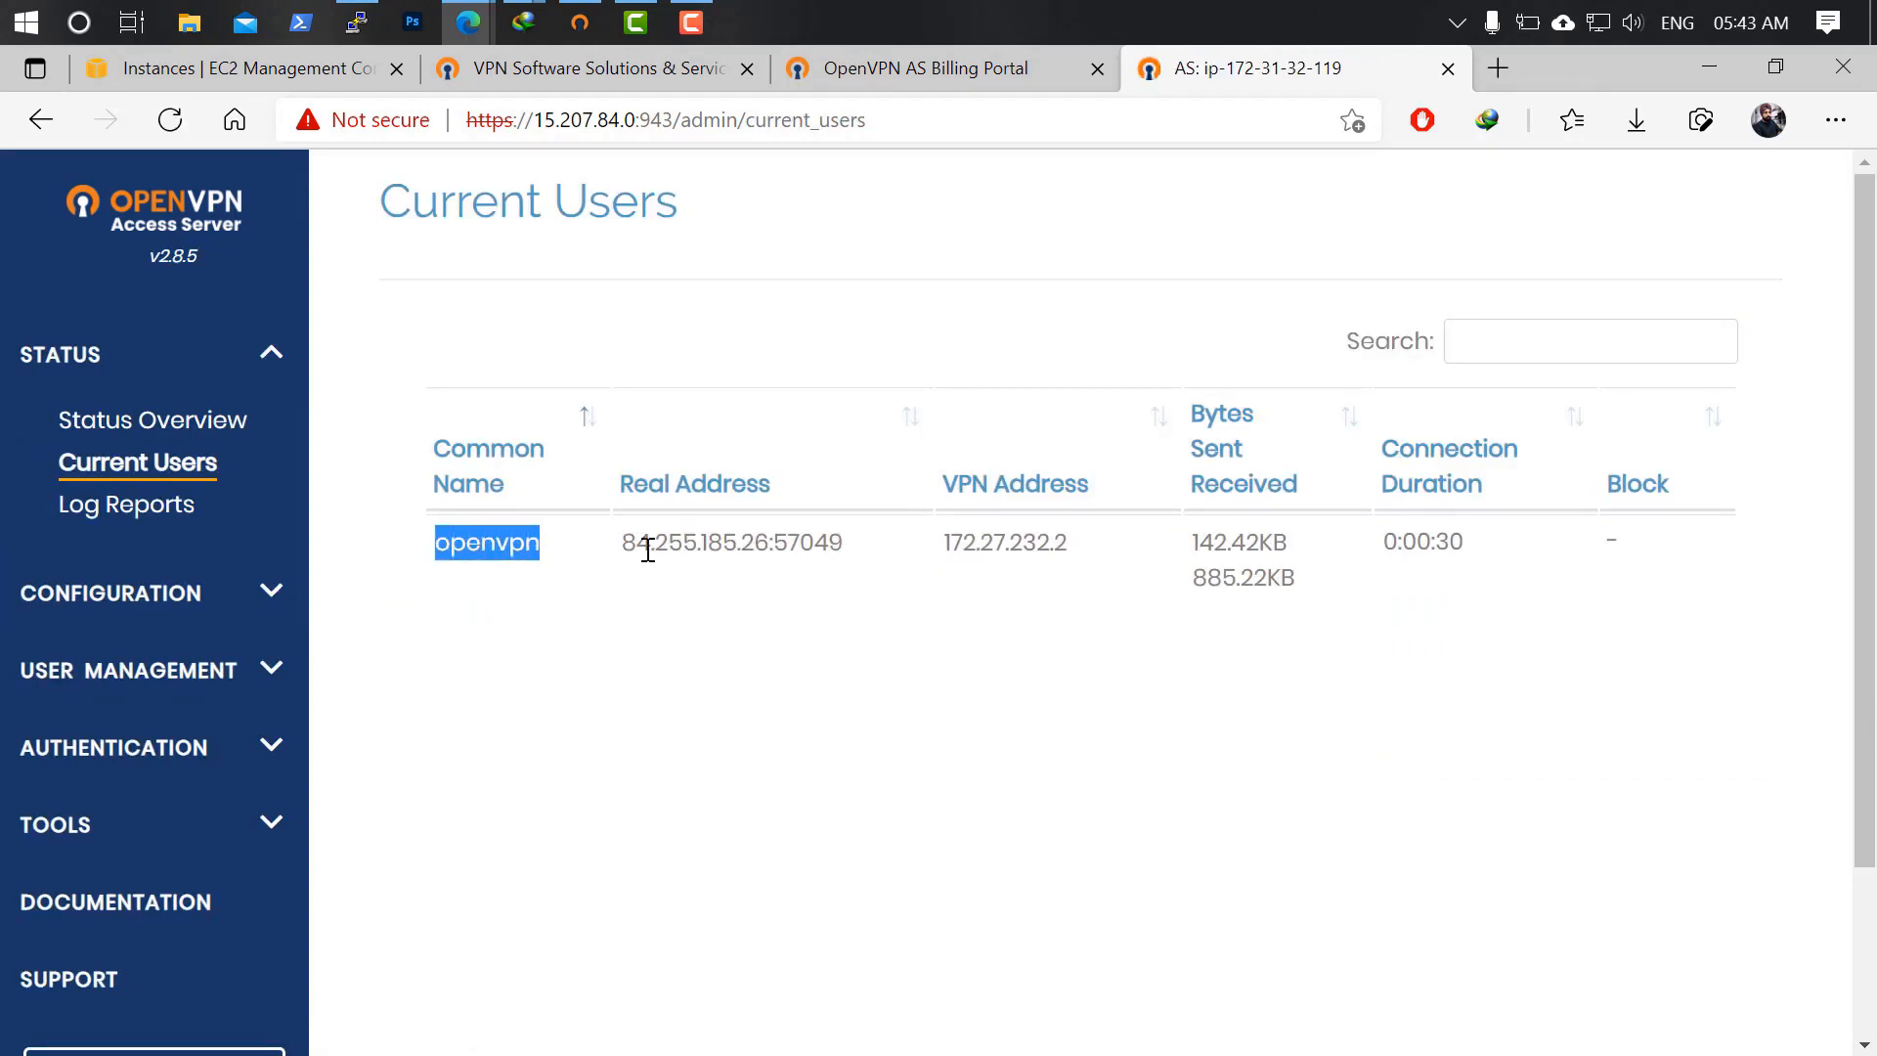
drag(624, 547, 944, 578)
click(1024, 637)
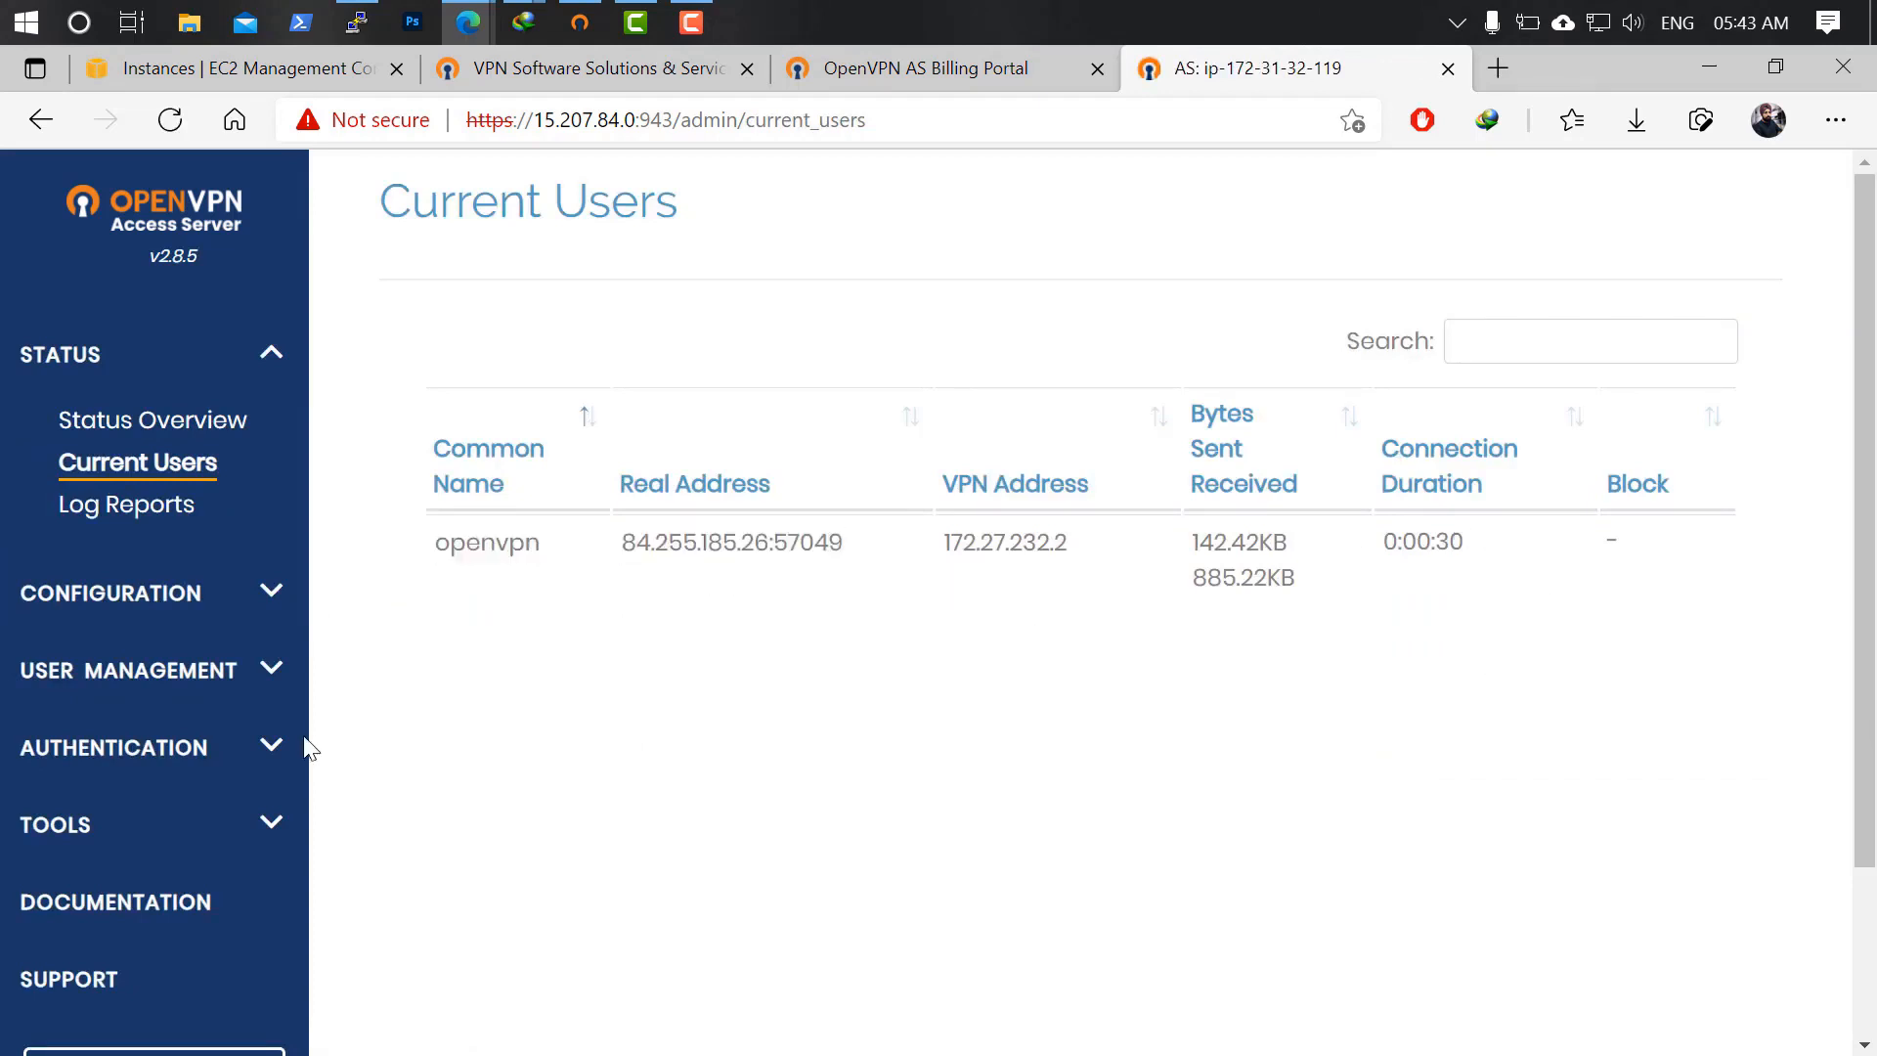
click(244, 596)
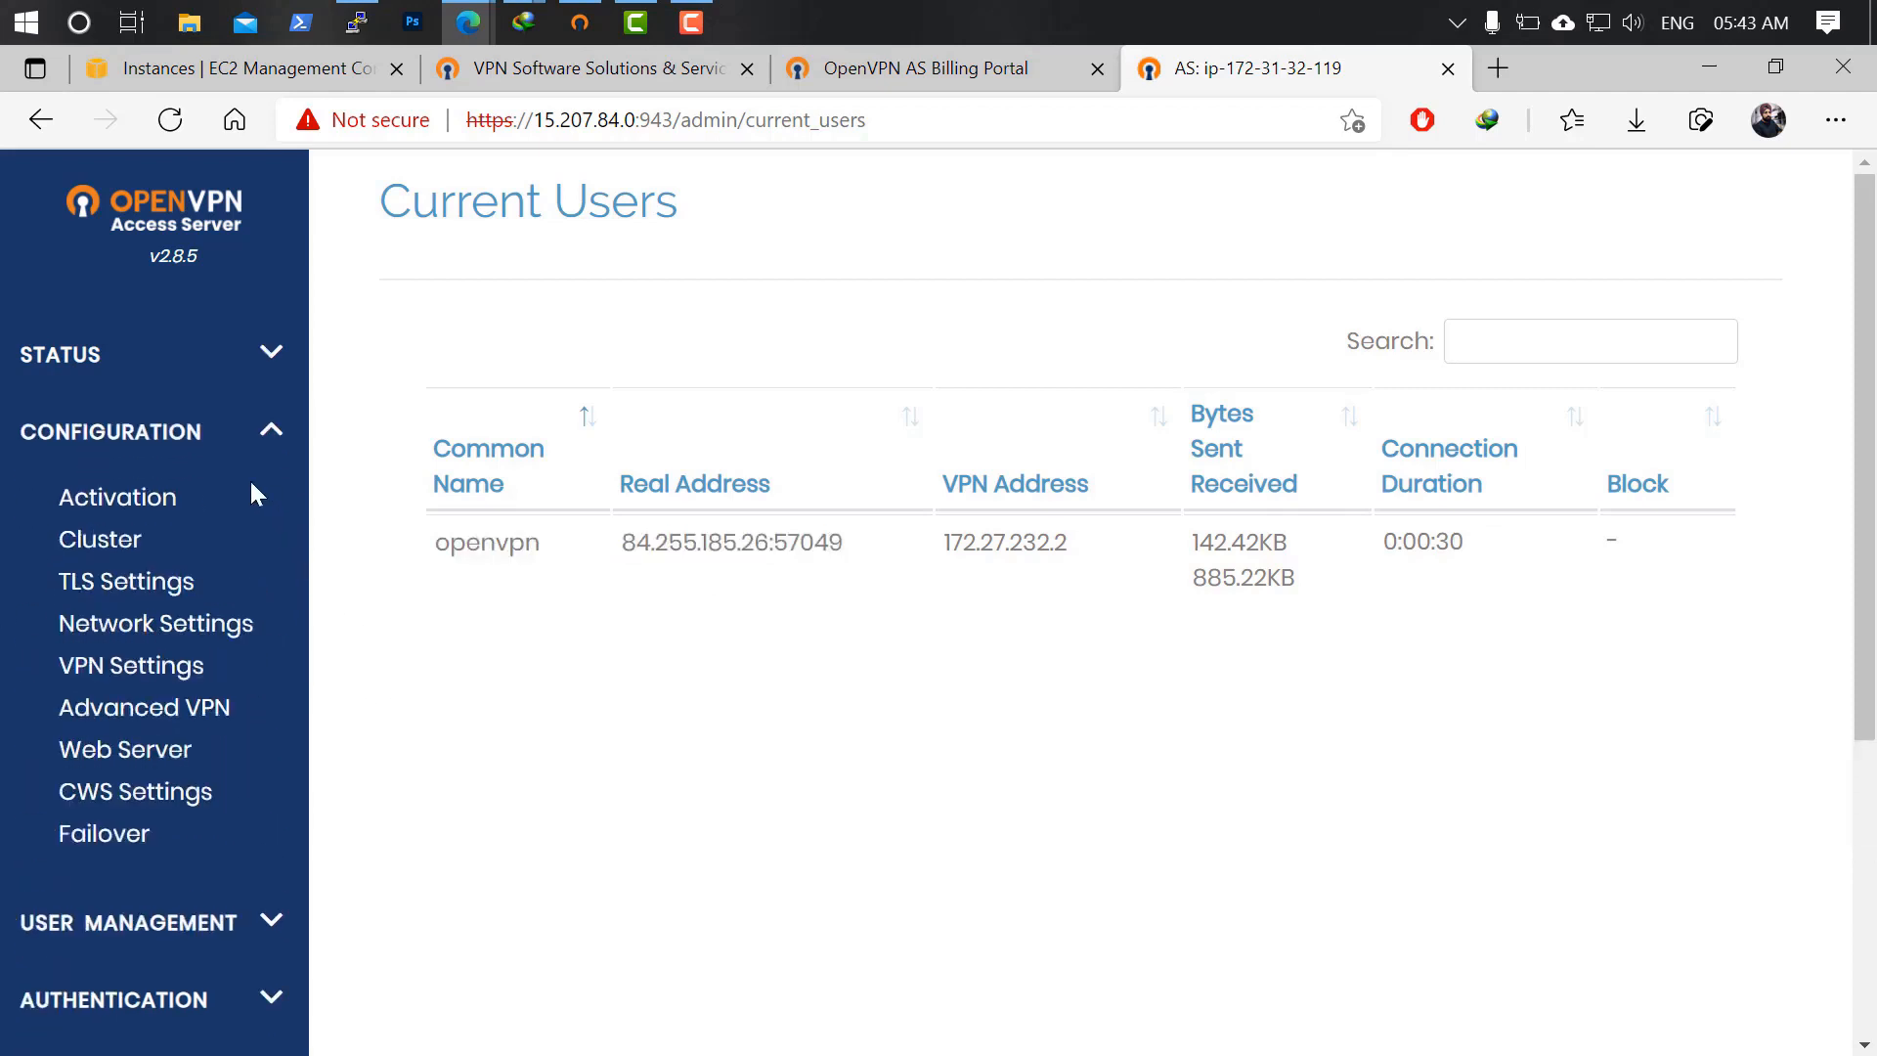
Navigate through Configuration to the server Network Settings page.
click(122, 751)
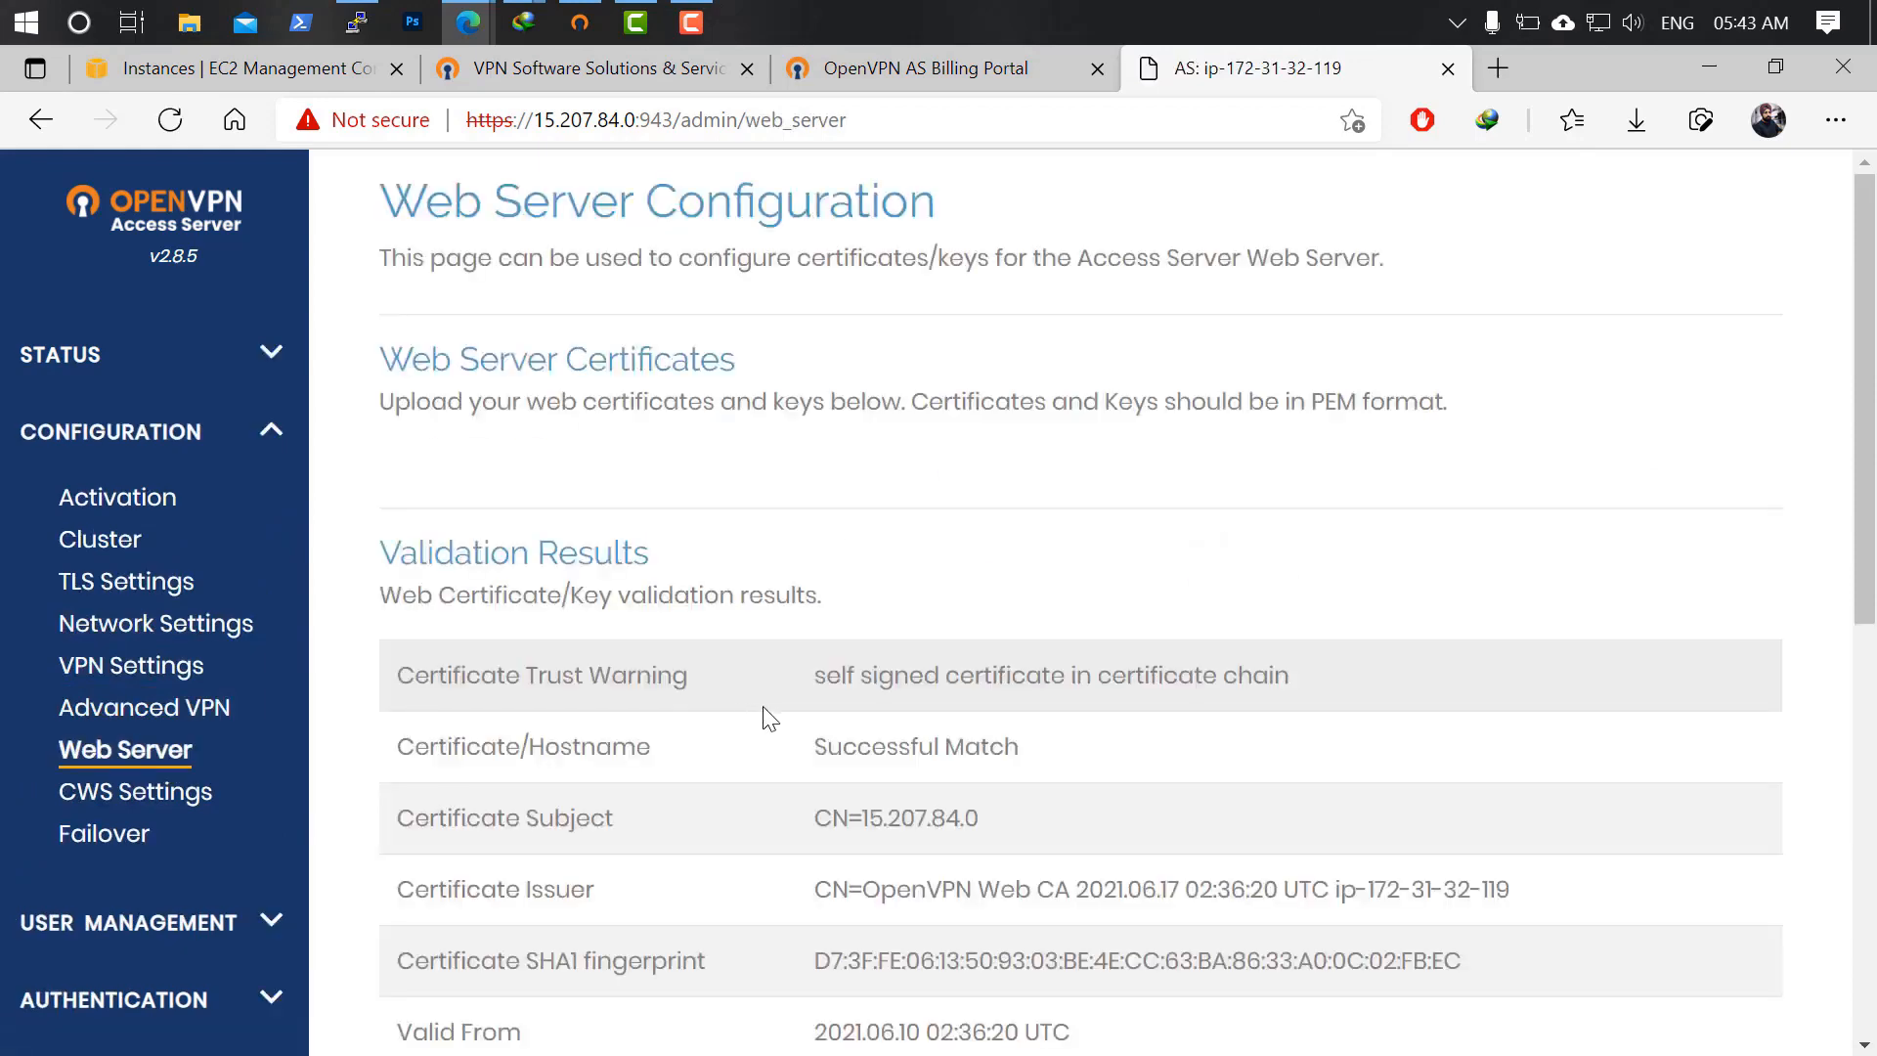
scroll(1003, 670, down, 10)
scroll(992, 669, up, 8)
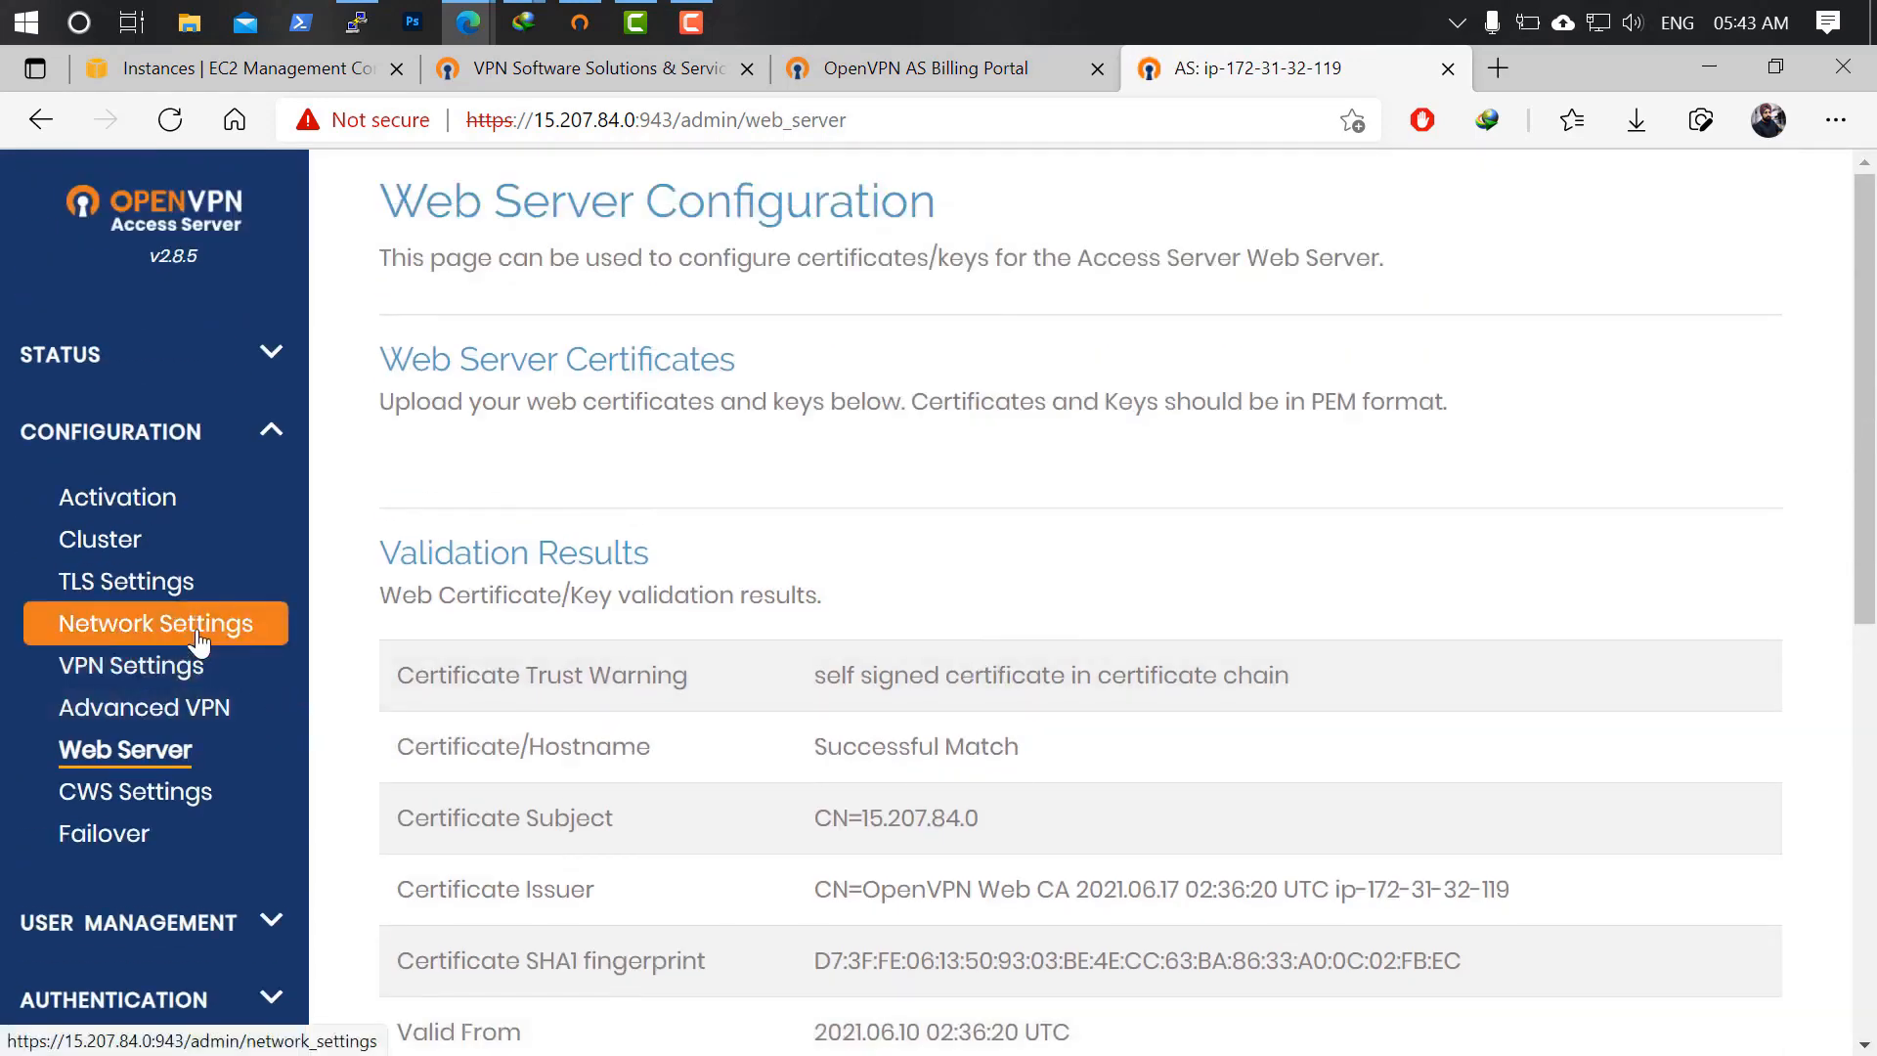
click(198, 643)
scroll(788, 668, down, 4)
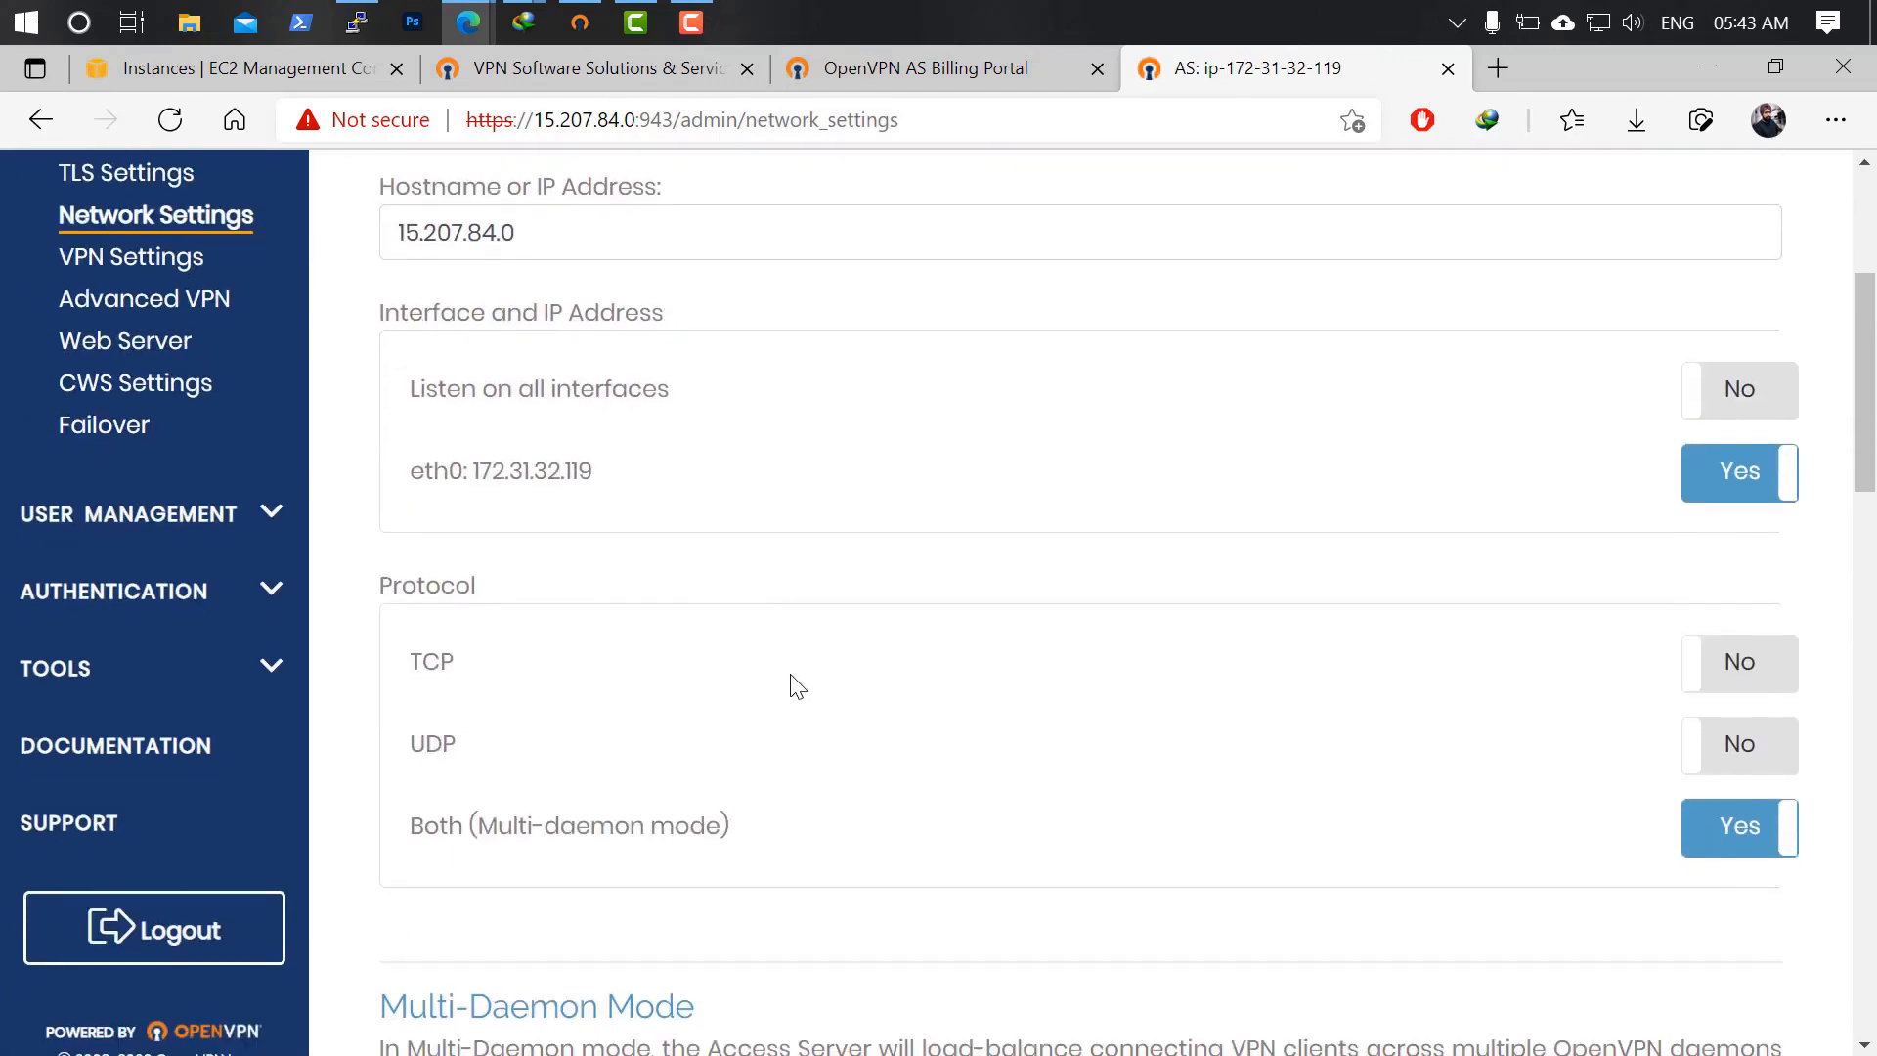
scroll(701, 630, up, 3)
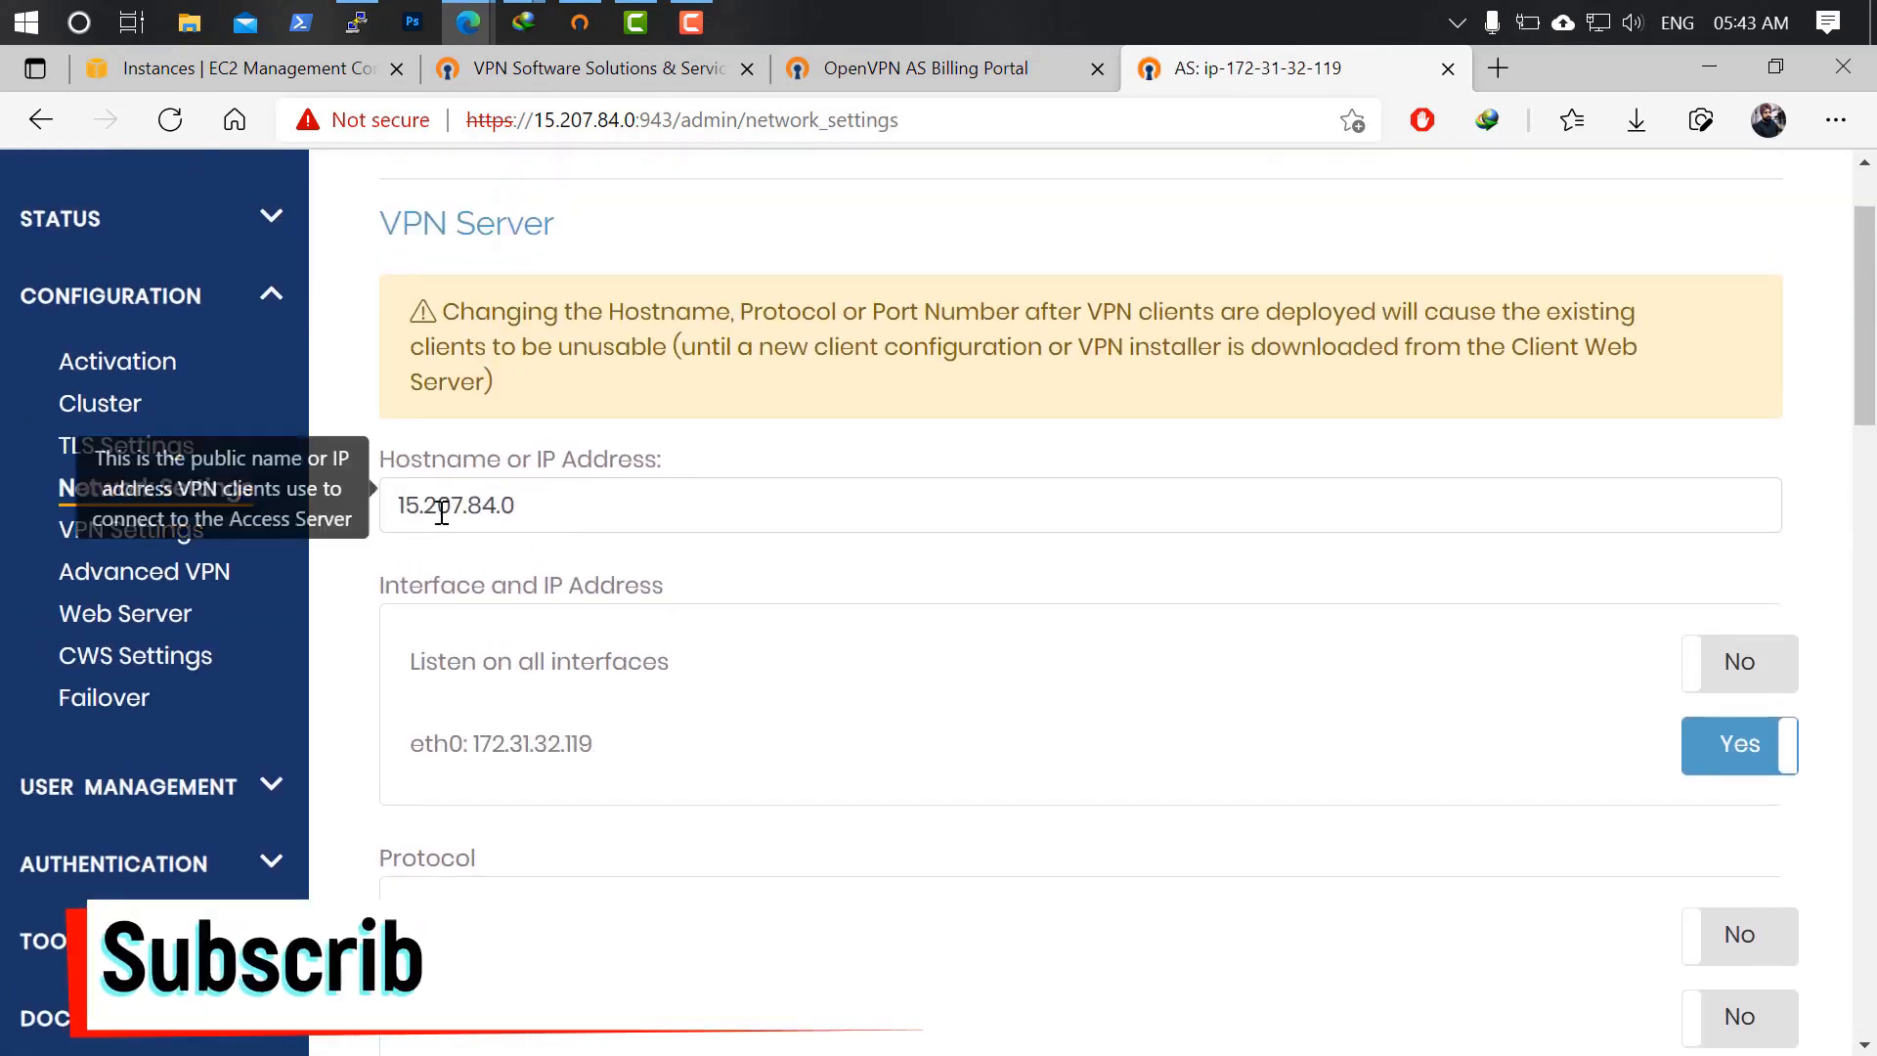
Review the hostname 15.207.84.0 and the eth0 interface address.
double_click(607, 508)
scroll(770, 662, down, 3)
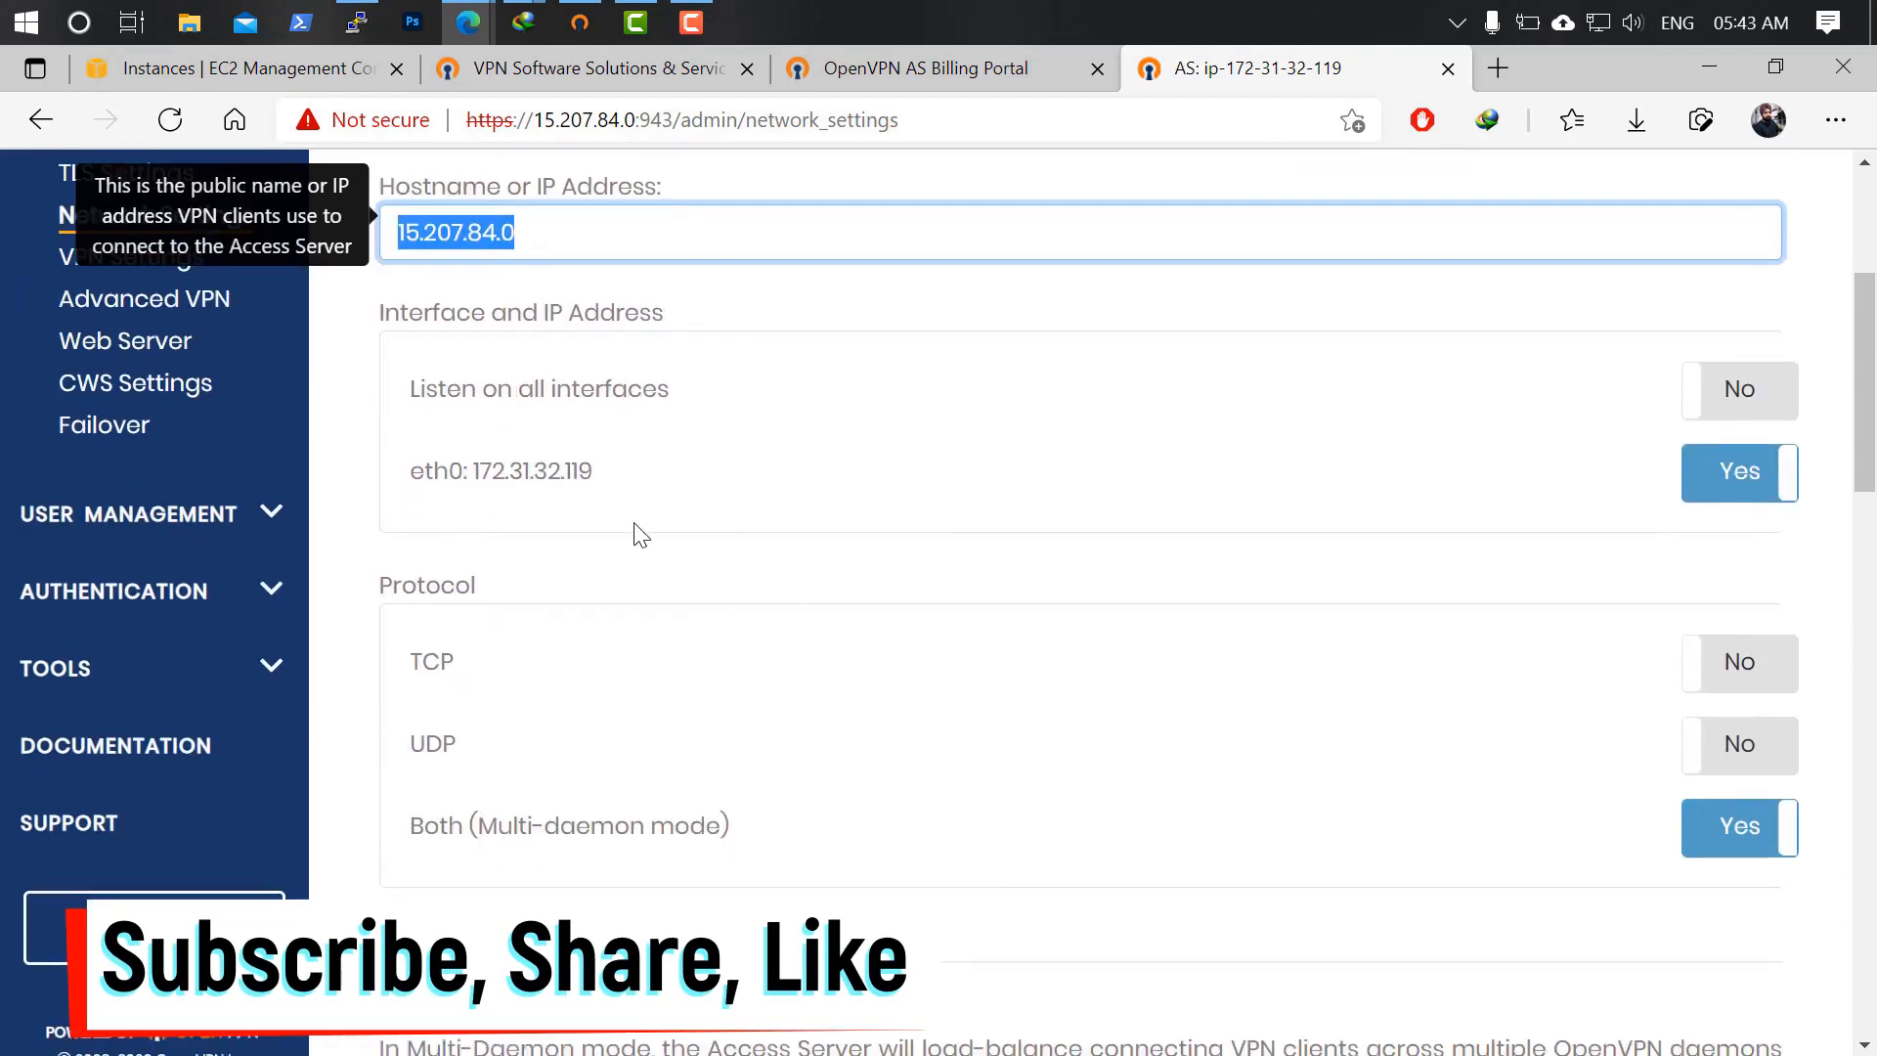
drag(604, 474, 465, 475)
click(372, 478)
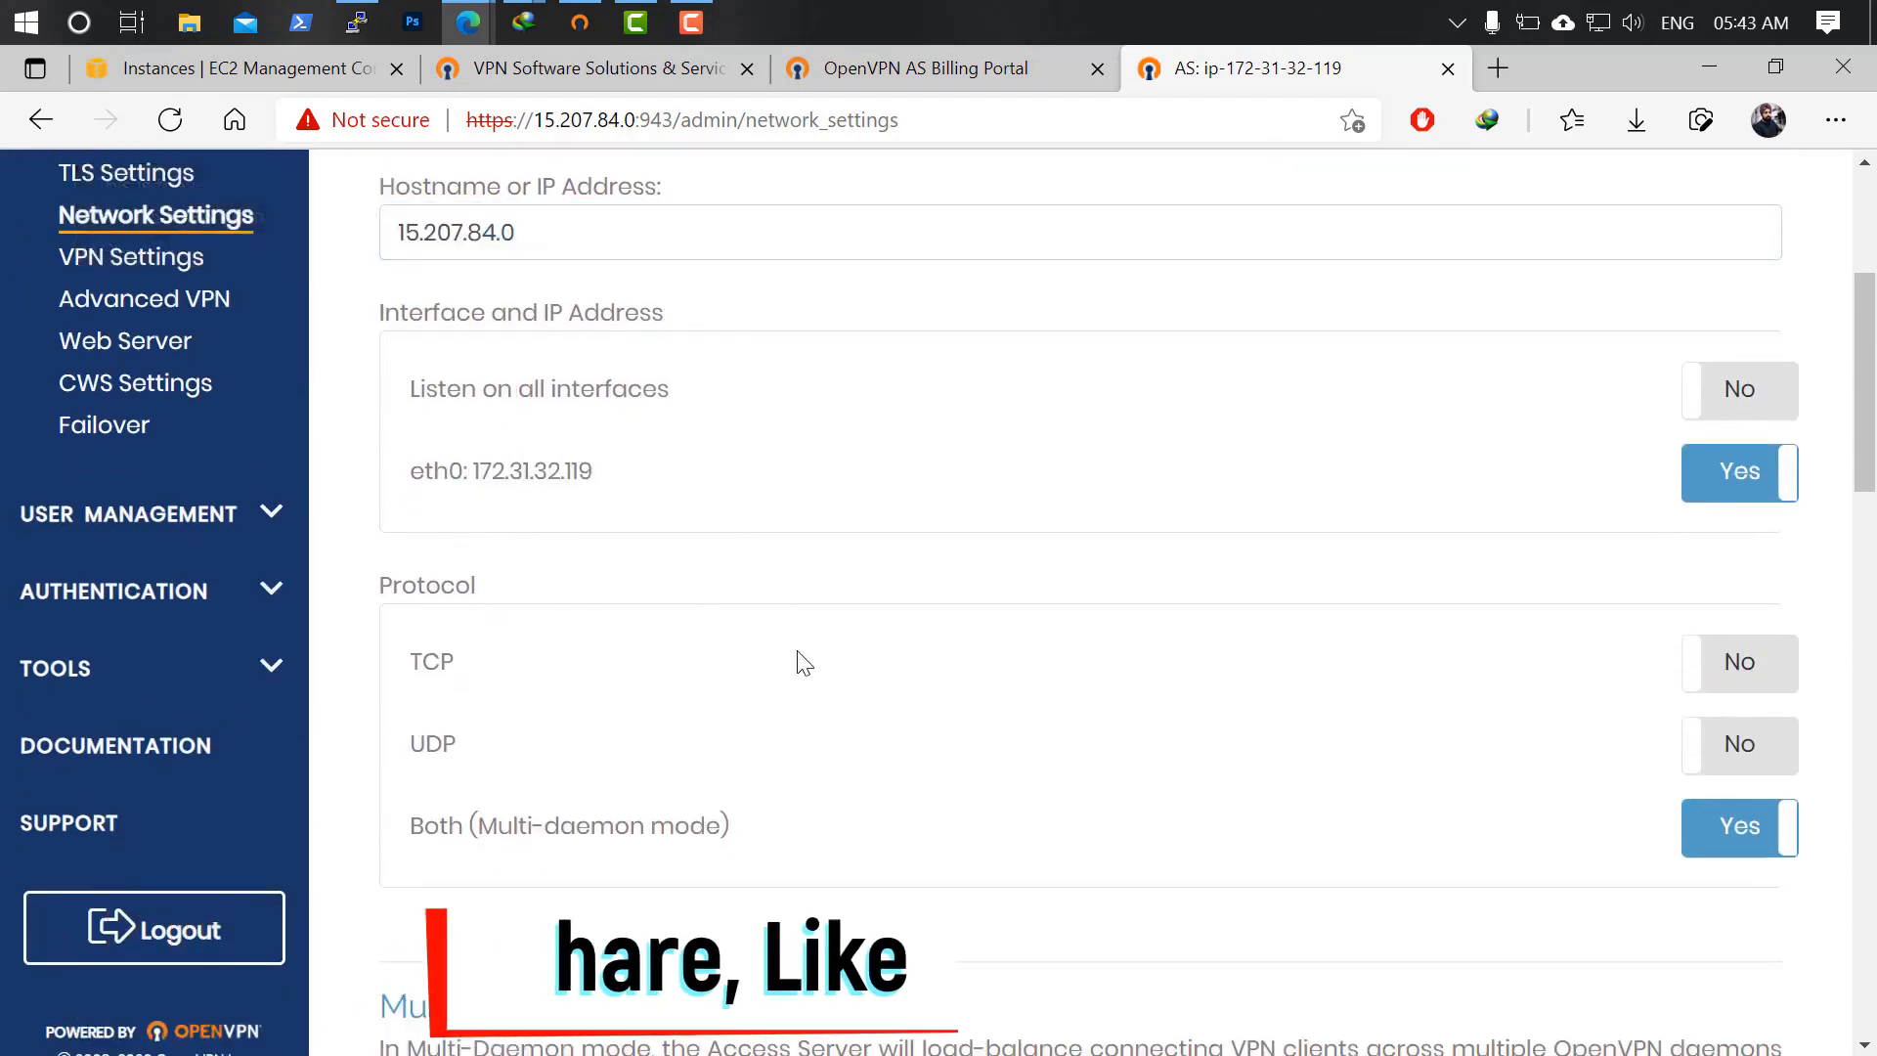
scroll(921, 745, down, 2)
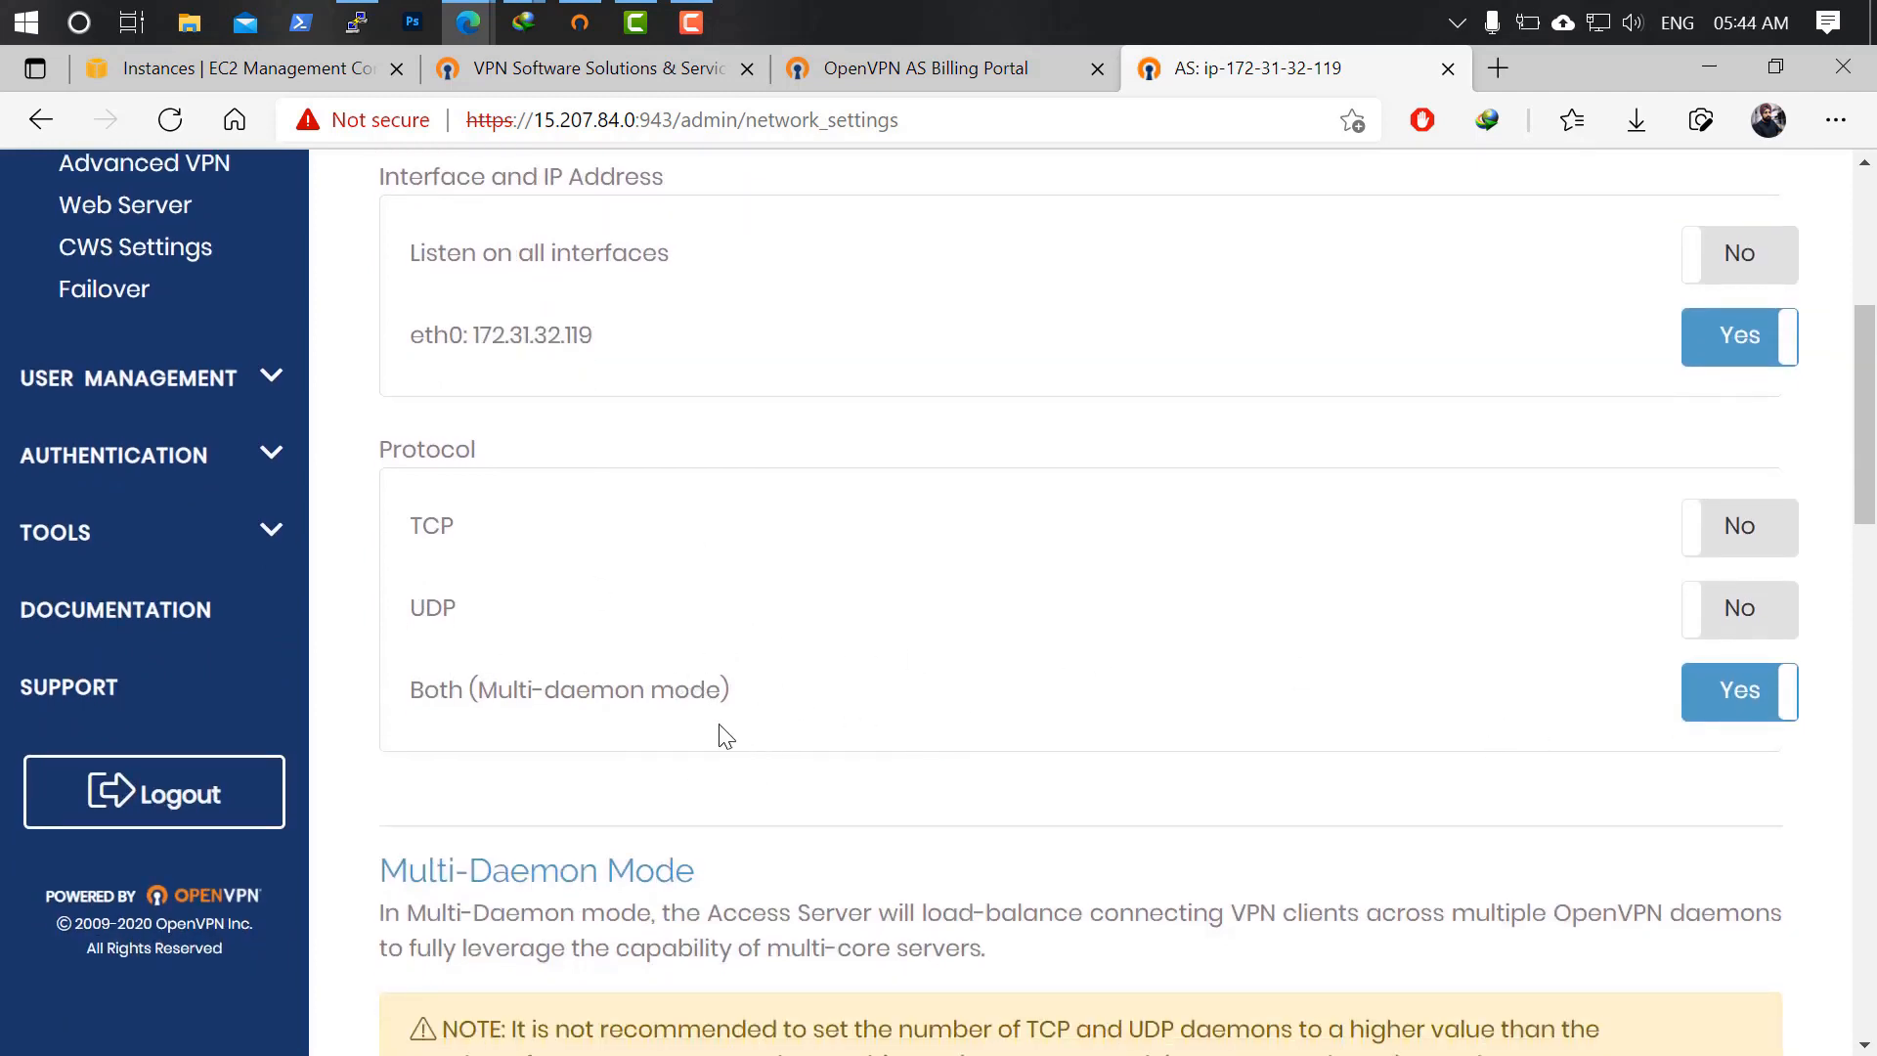
scroll(723, 743, down, 3)
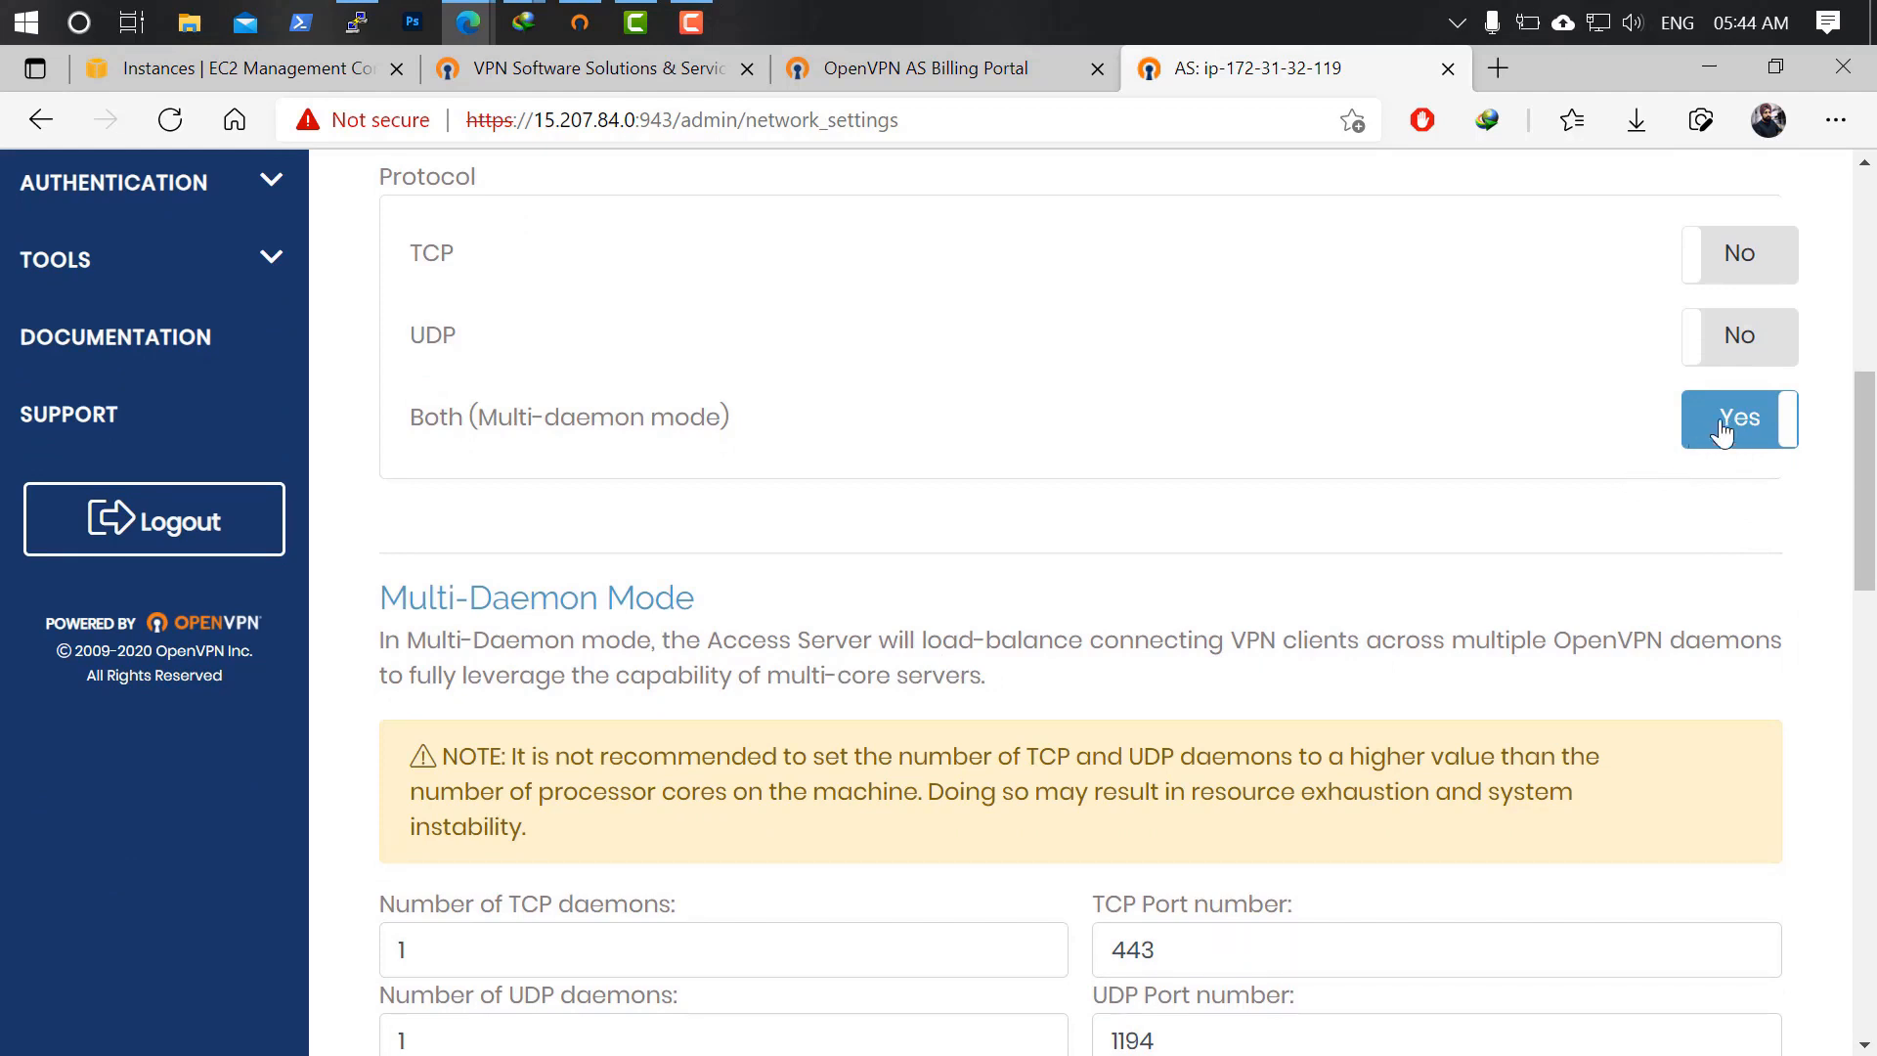
scroll(1652, 481, up, 1)
scroll(1652, 480, up, 1)
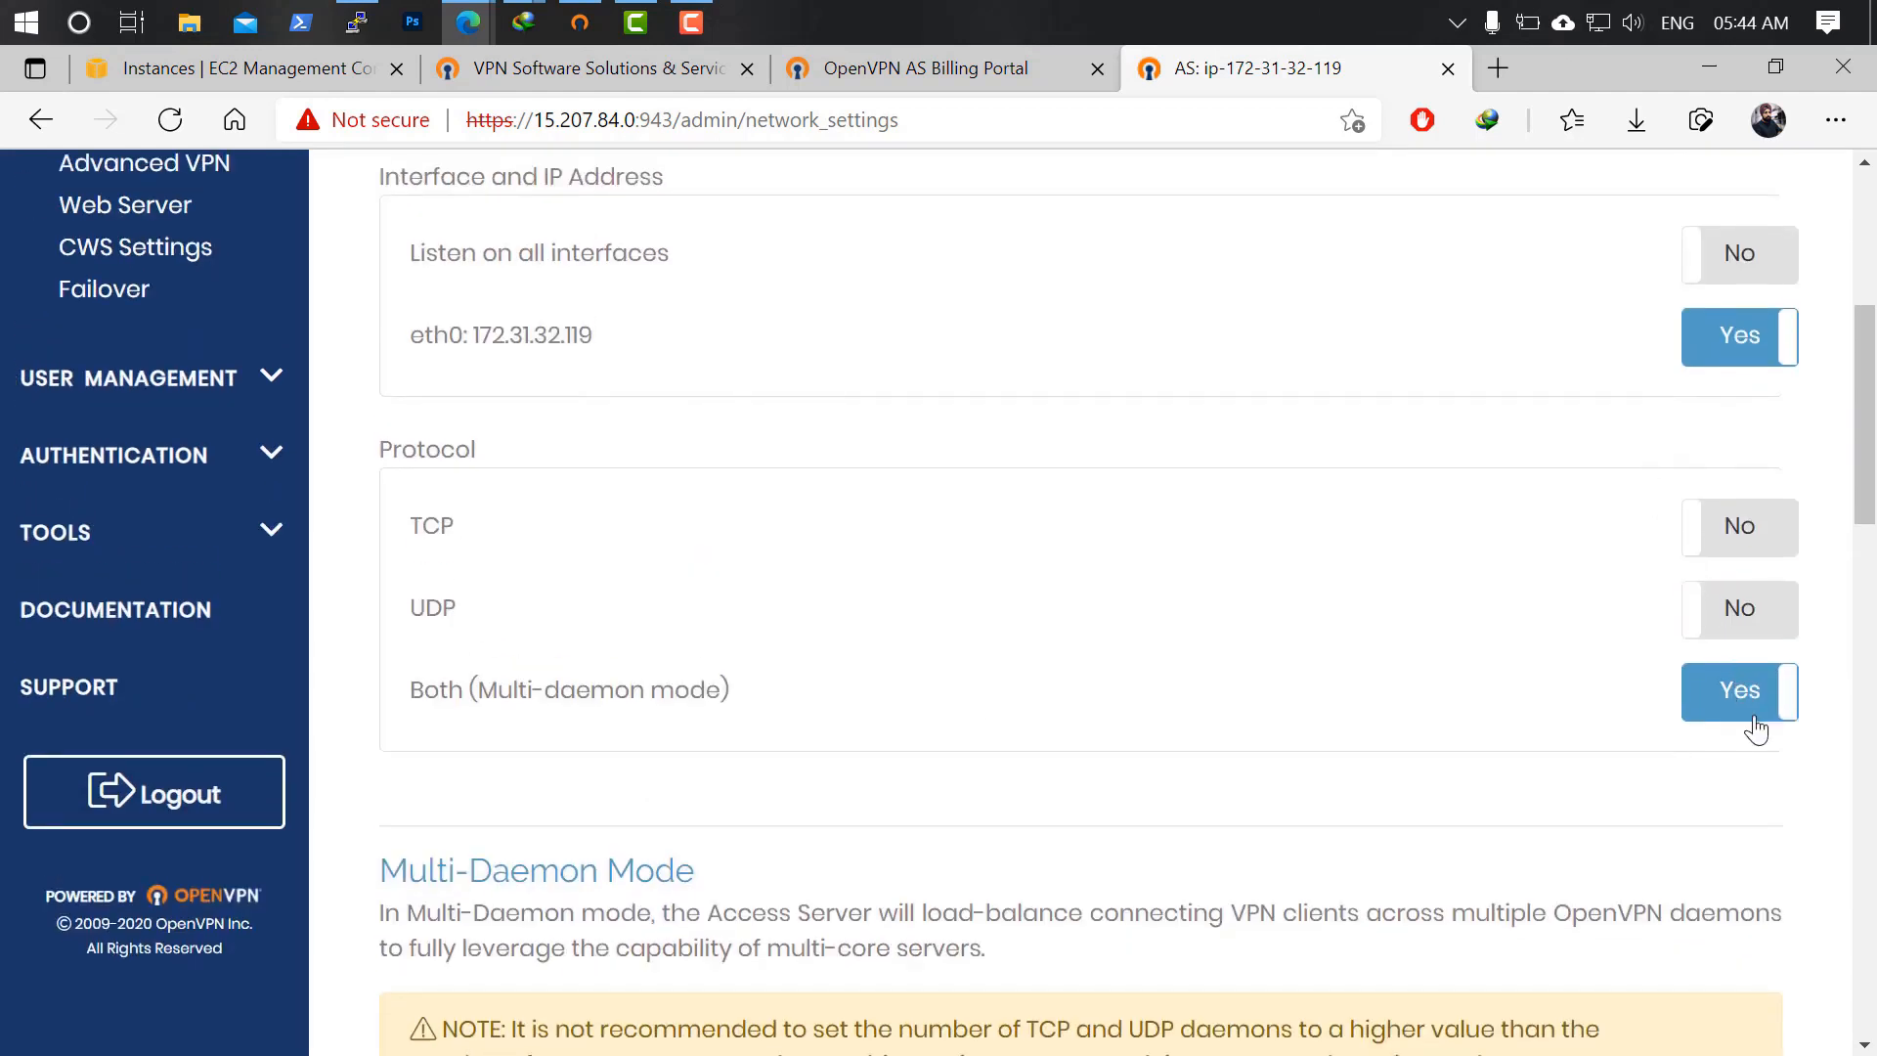
Switch the protocol to UDP and back to Both, confirming TCP port 443 and UDP port 1194.
click(1796, 616)
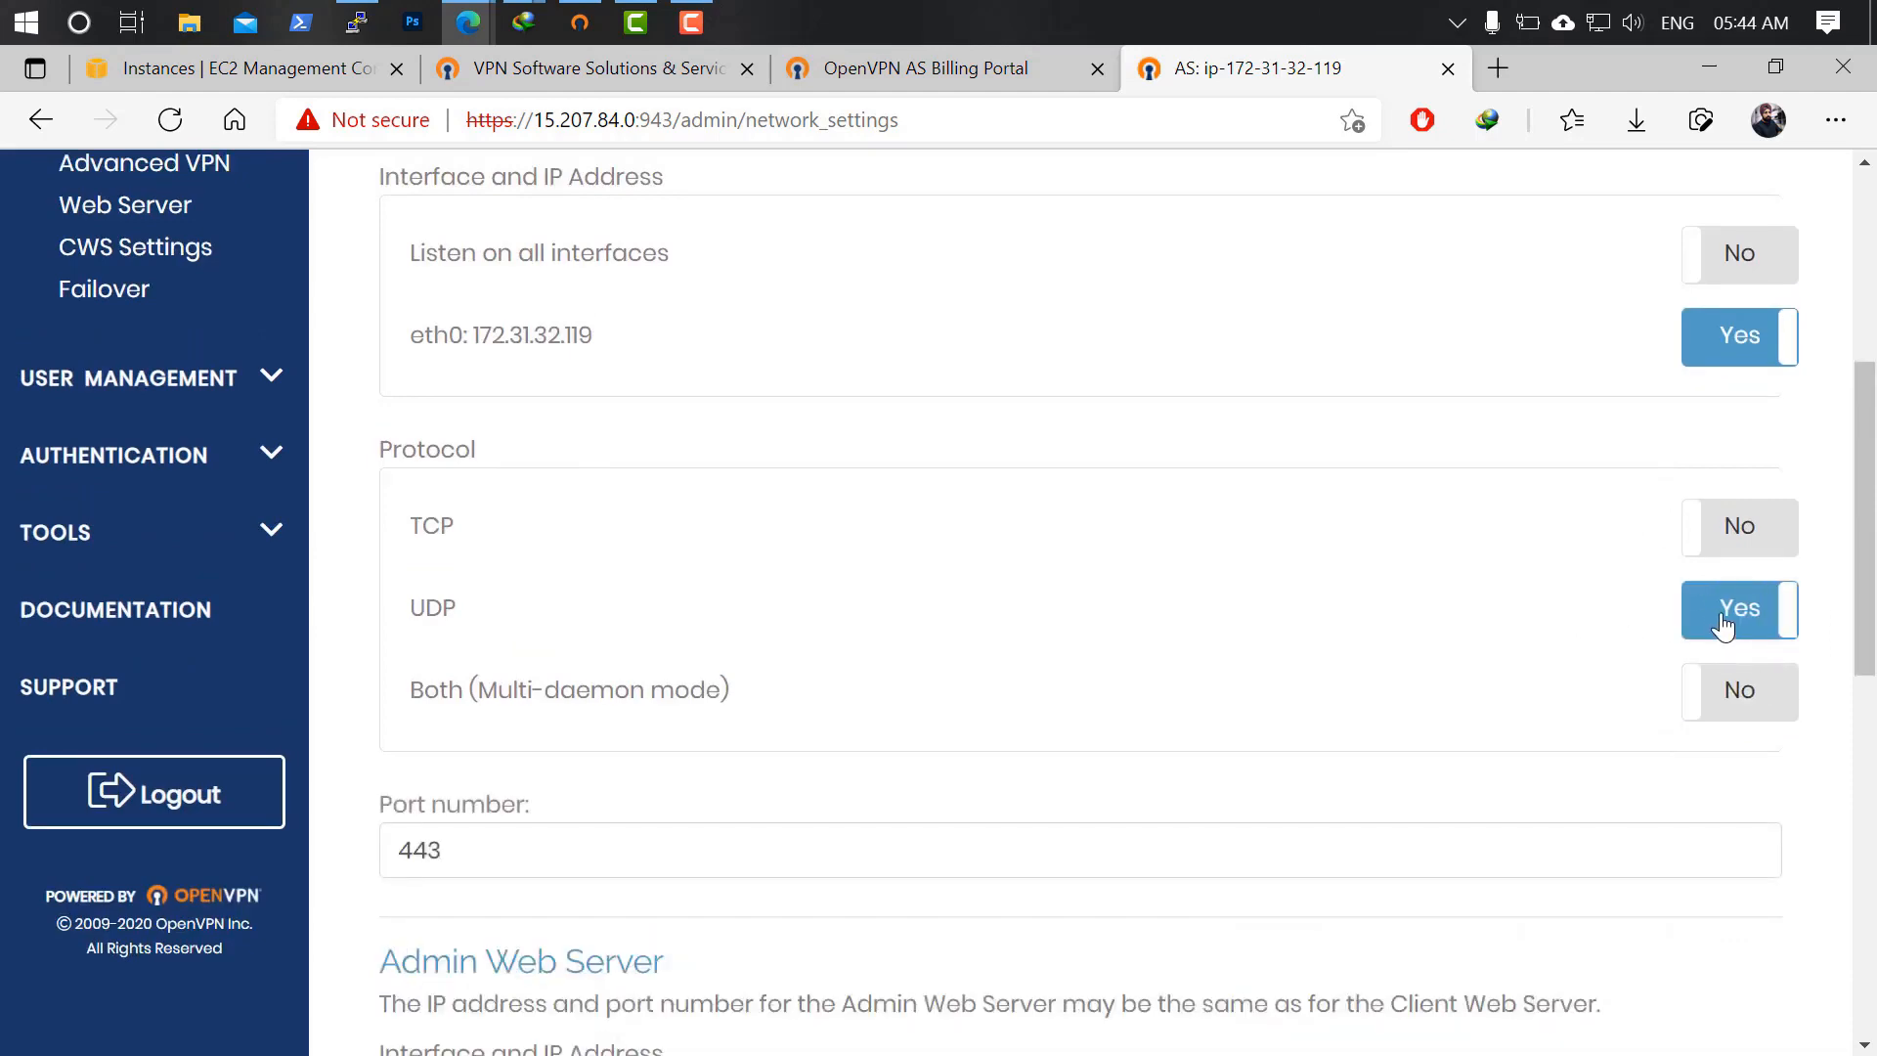
click(1732, 696)
scroll(1573, 723, down, 5)
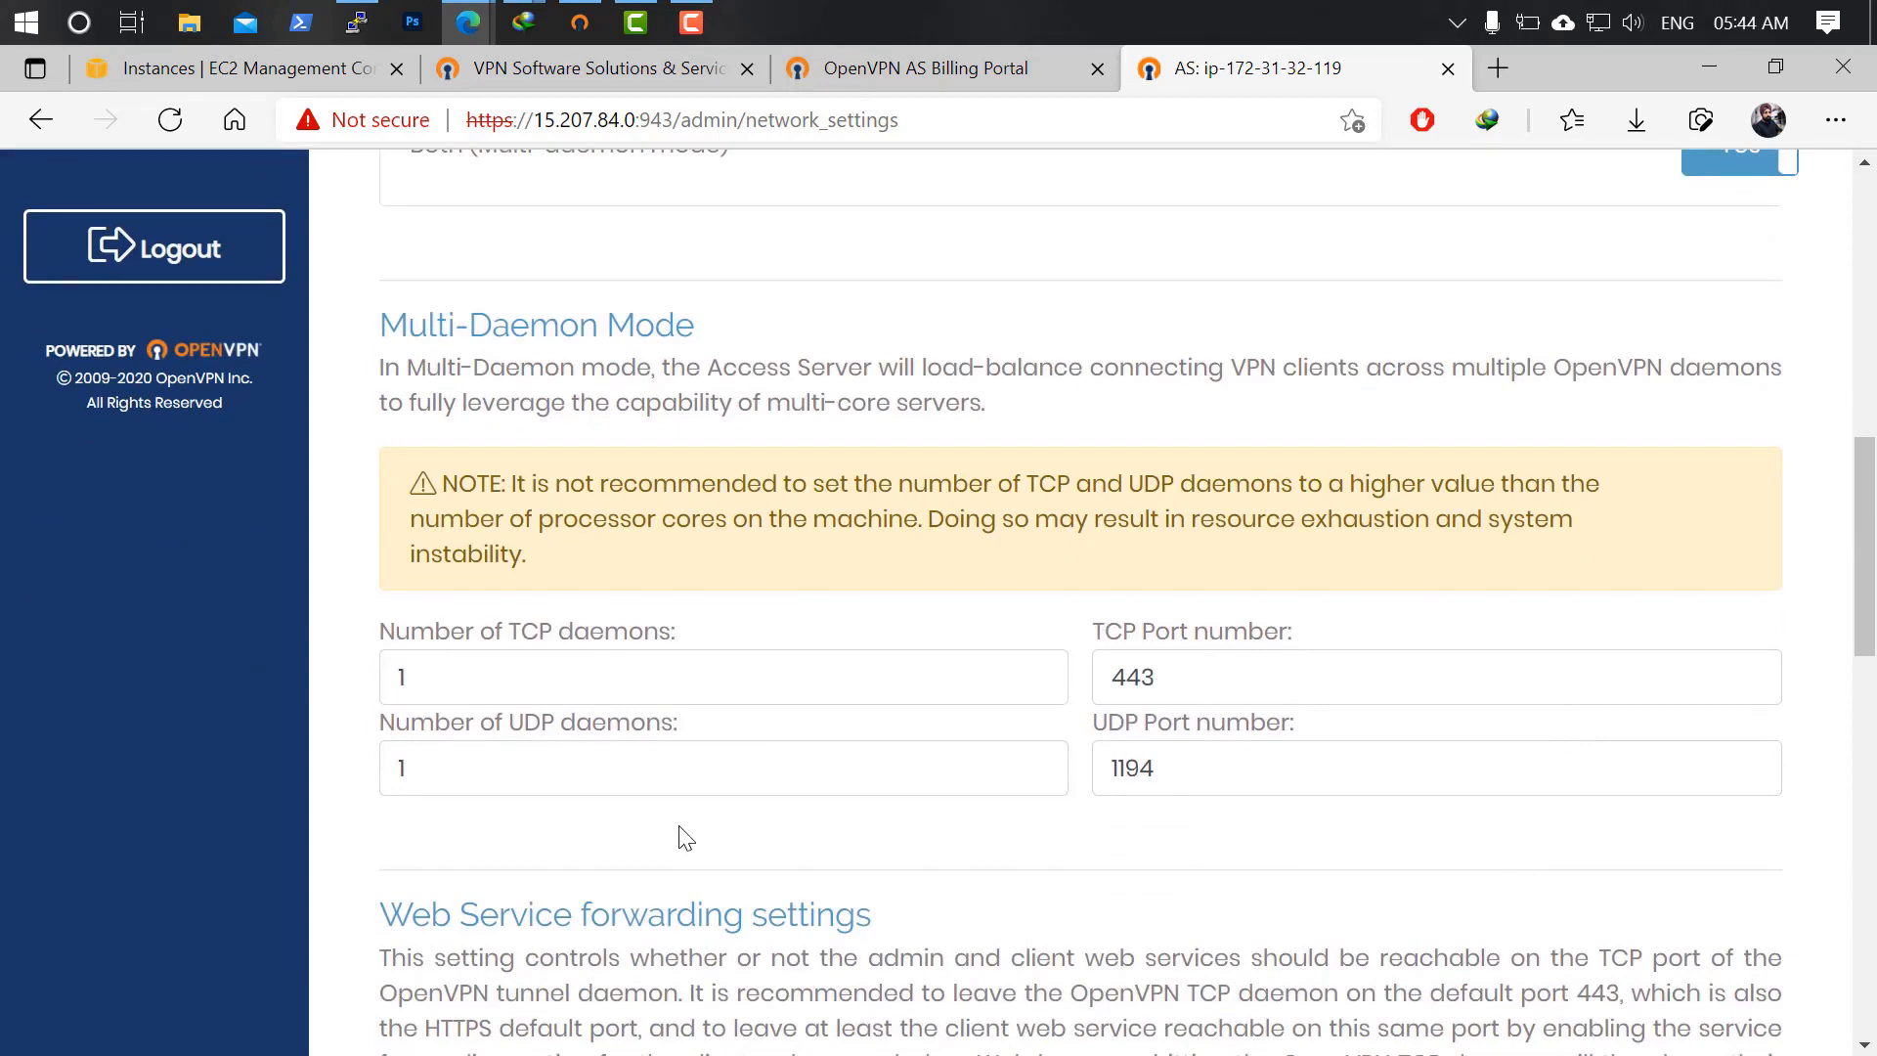
scroll(929, 799, down, 1)
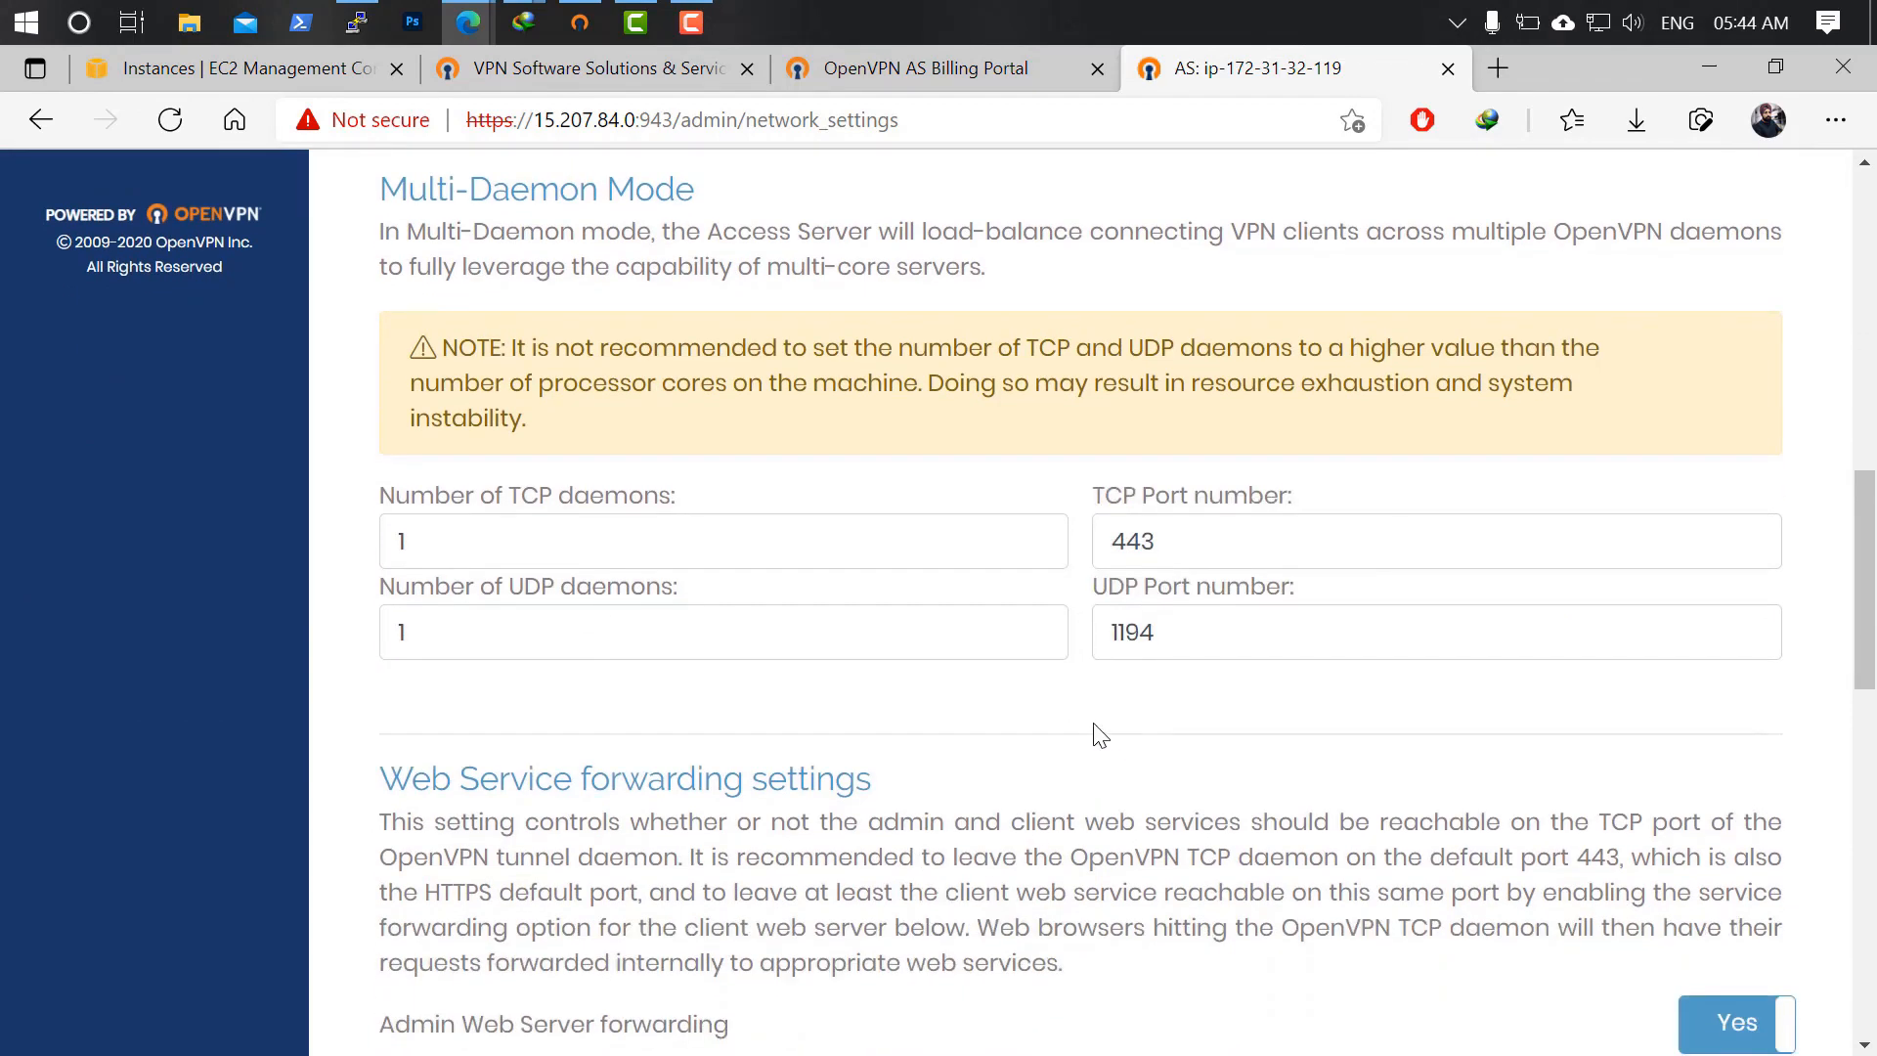
double_click(1194, 534)
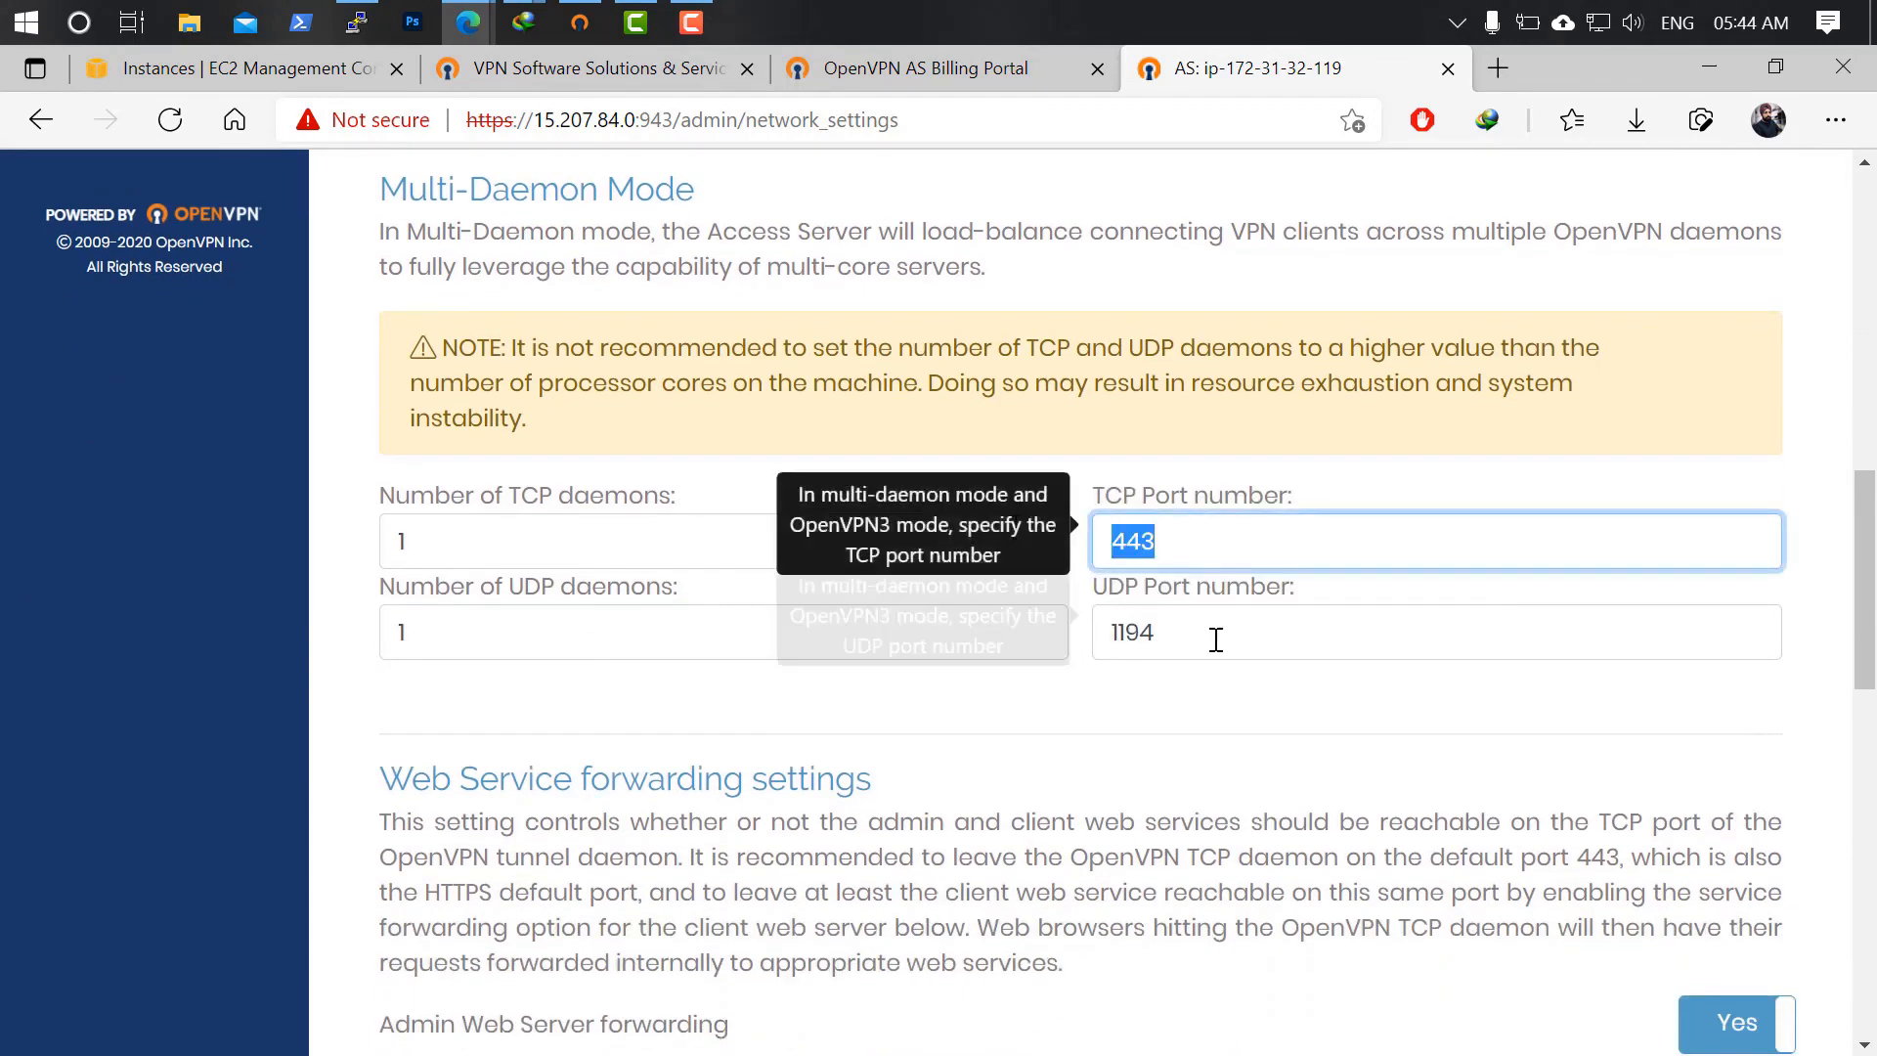
double_click(1212, 635)
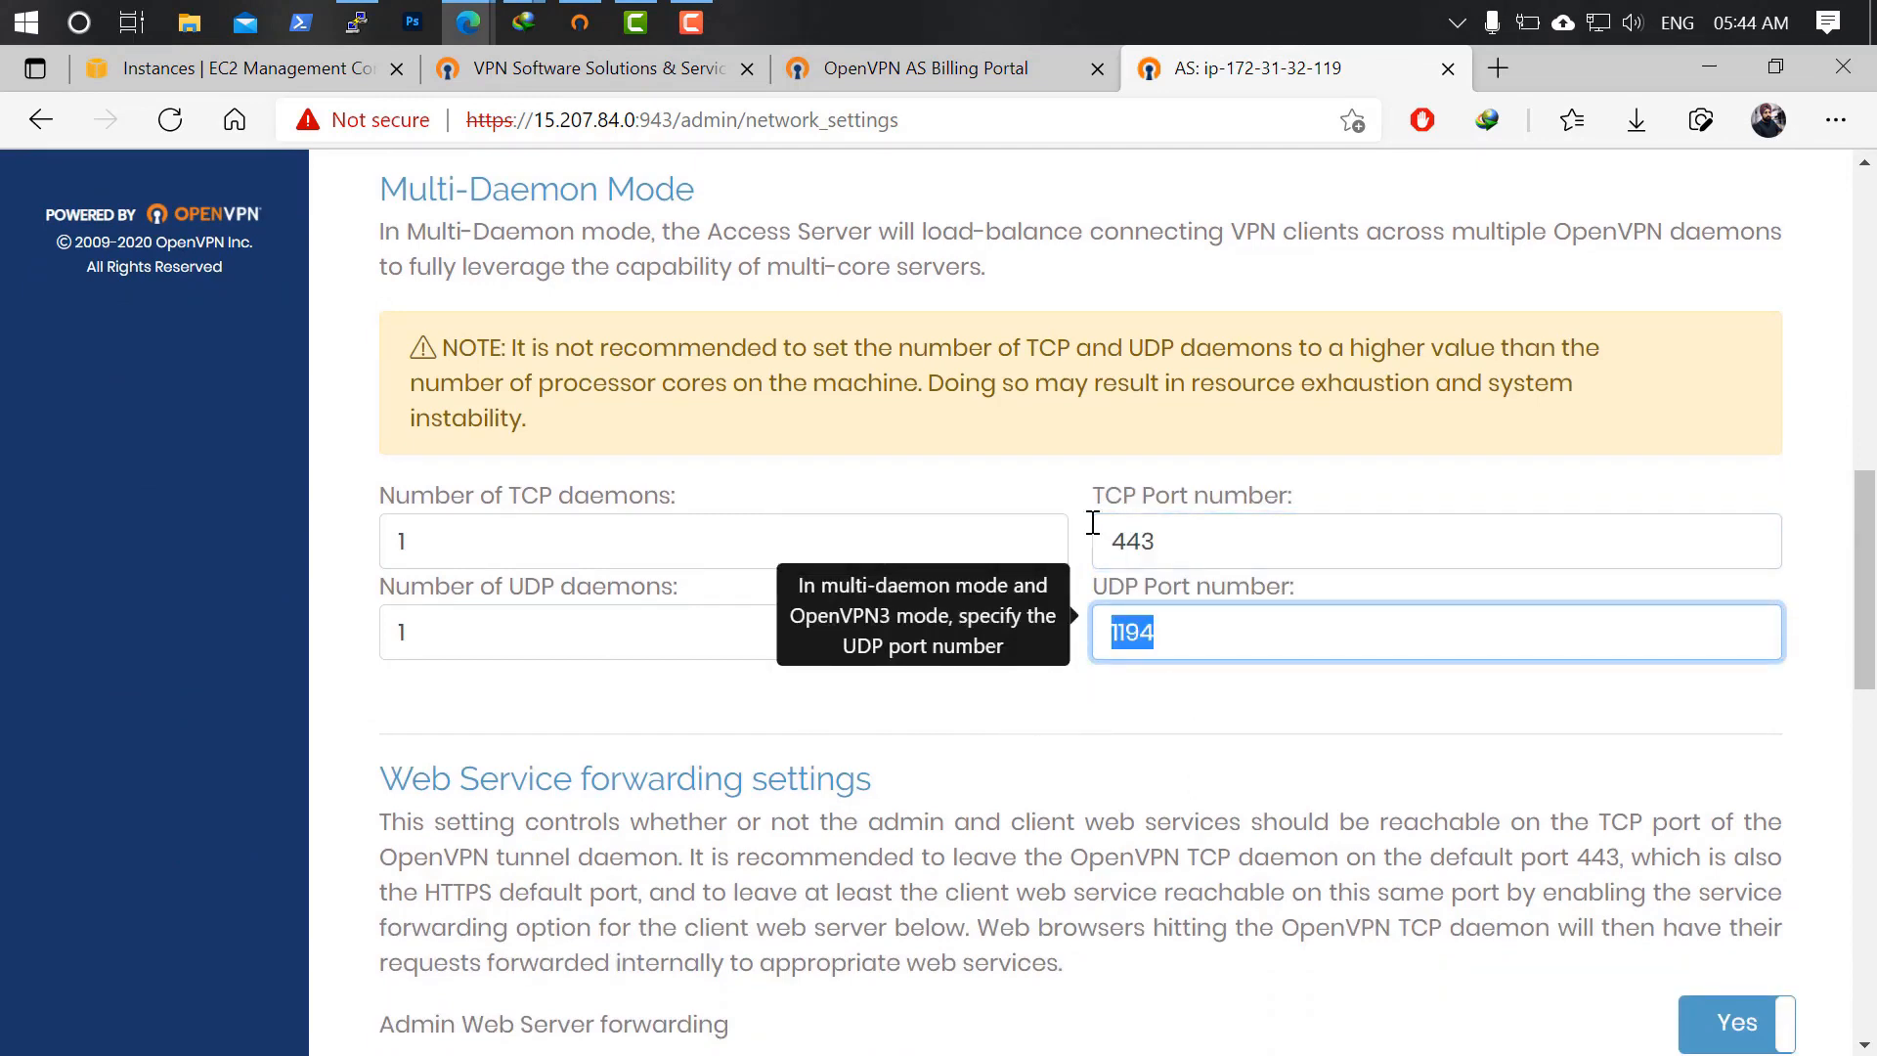
click(580, 22)
scroll(1136, 450, up, 5)
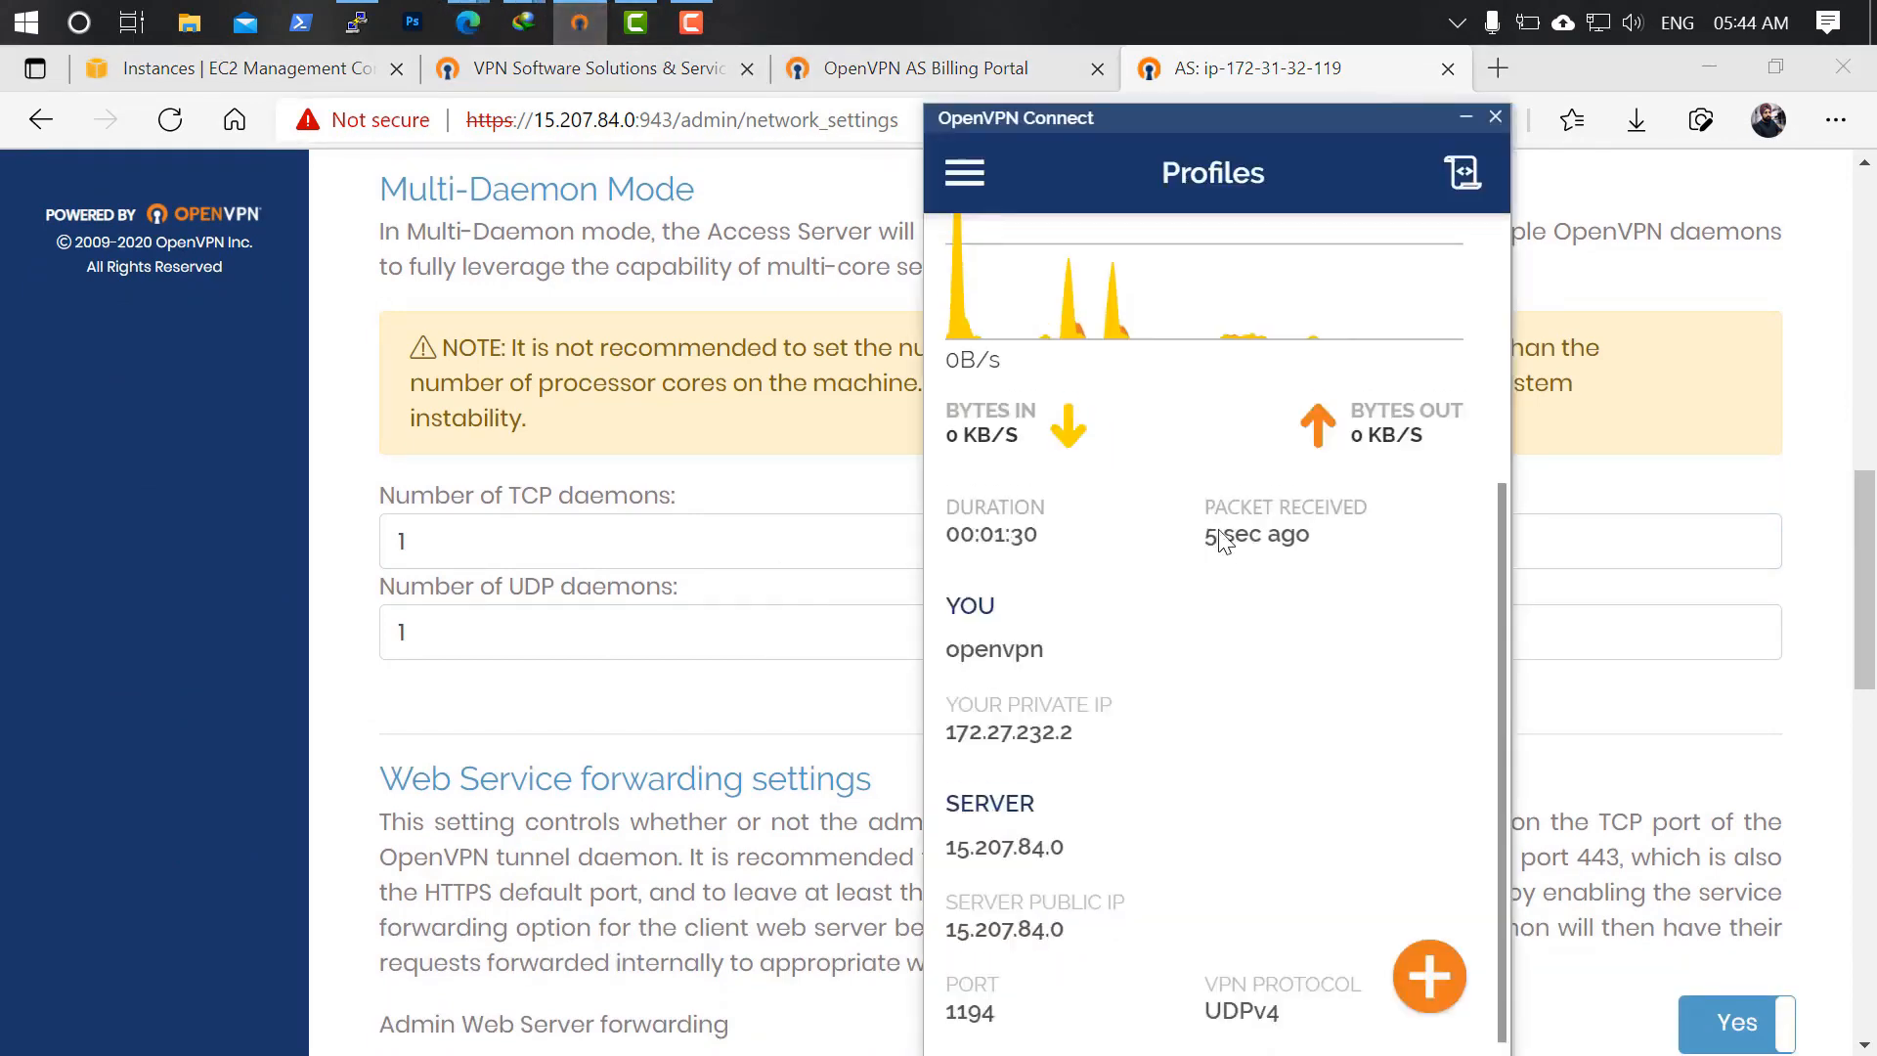
click(1429, 976)
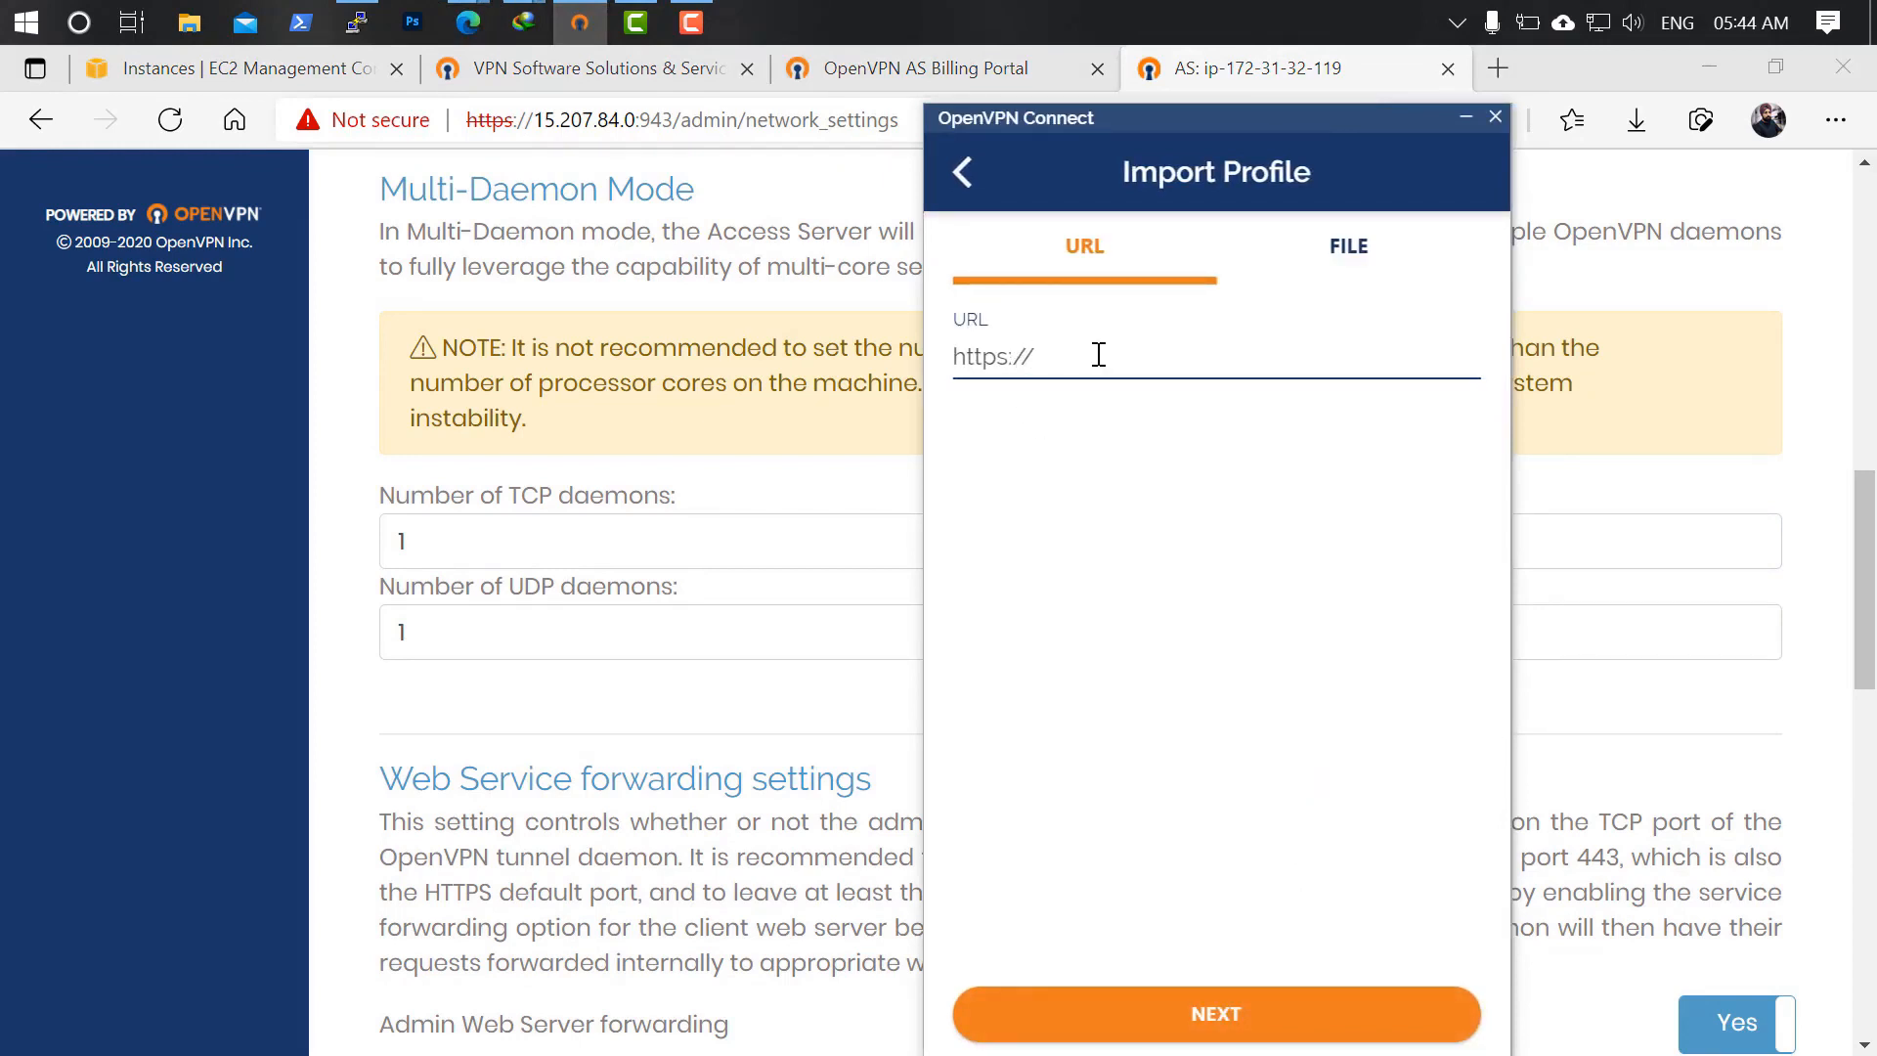
drag(1087, 137, 1415, 126)
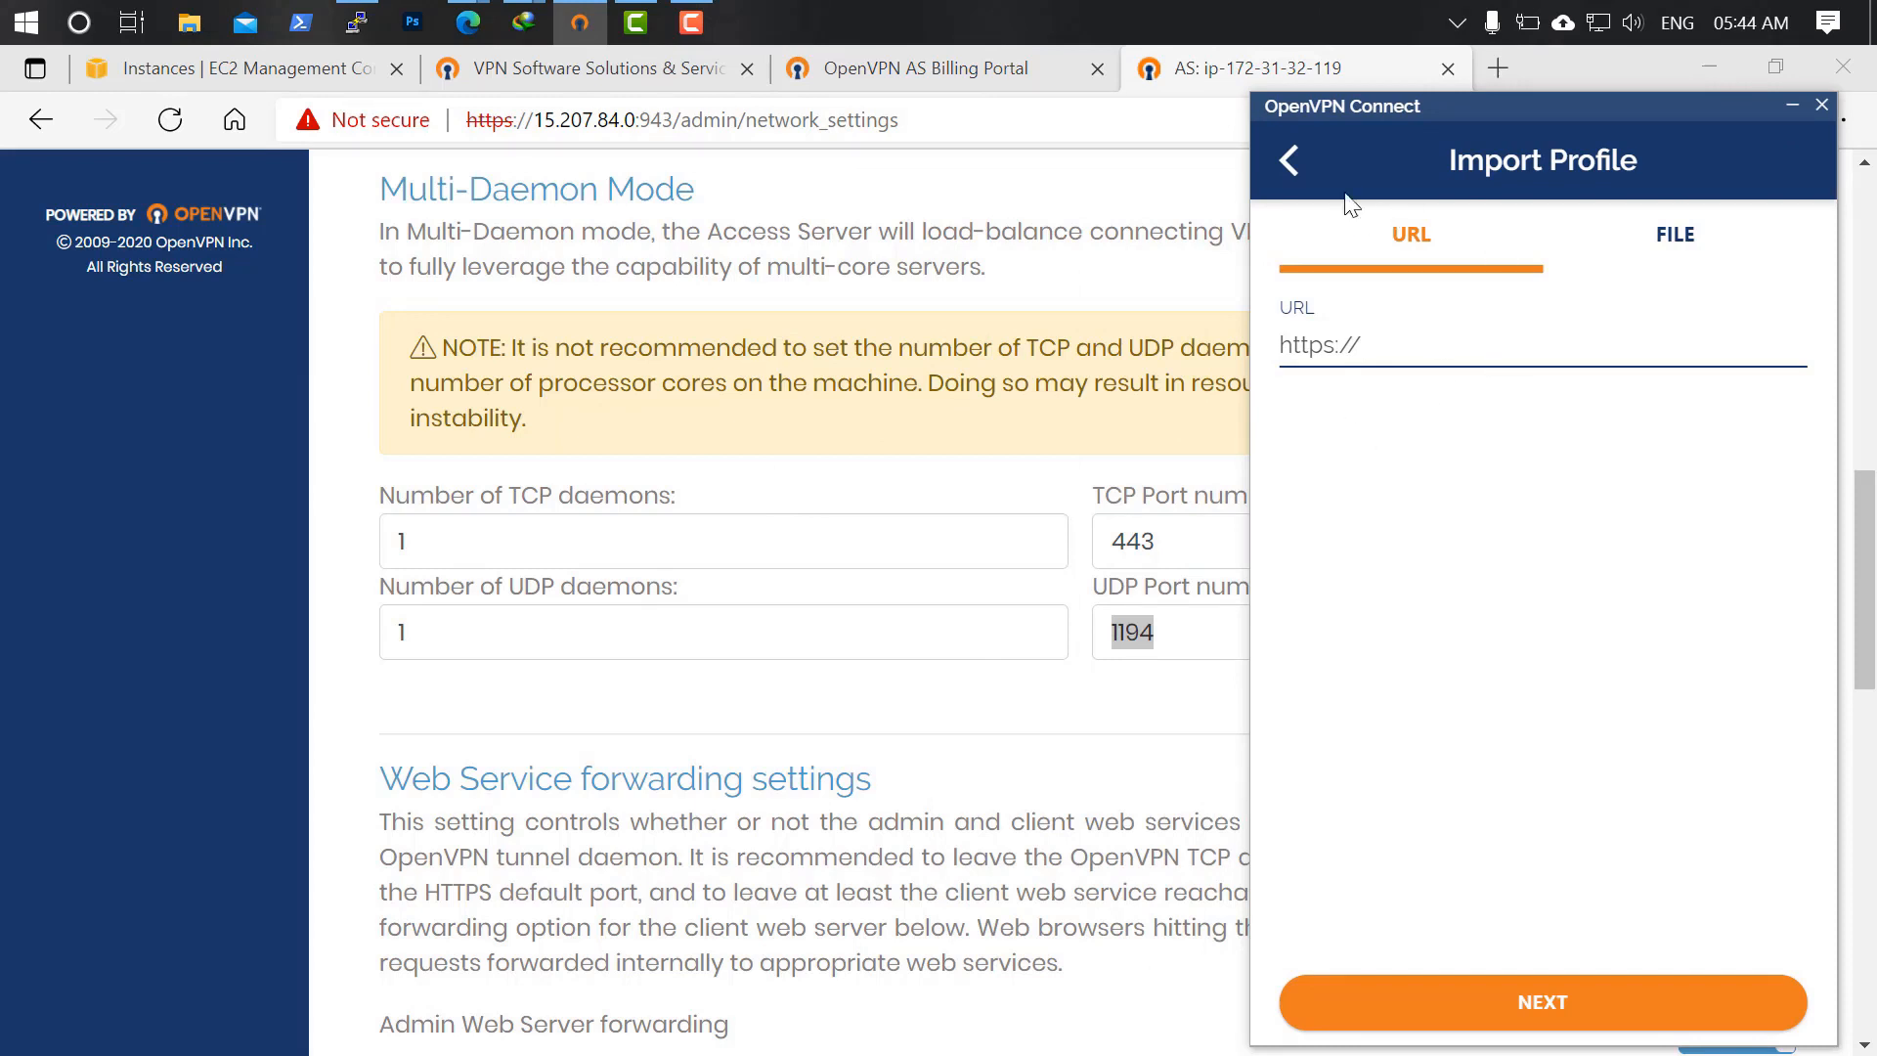
click(1149, 725)
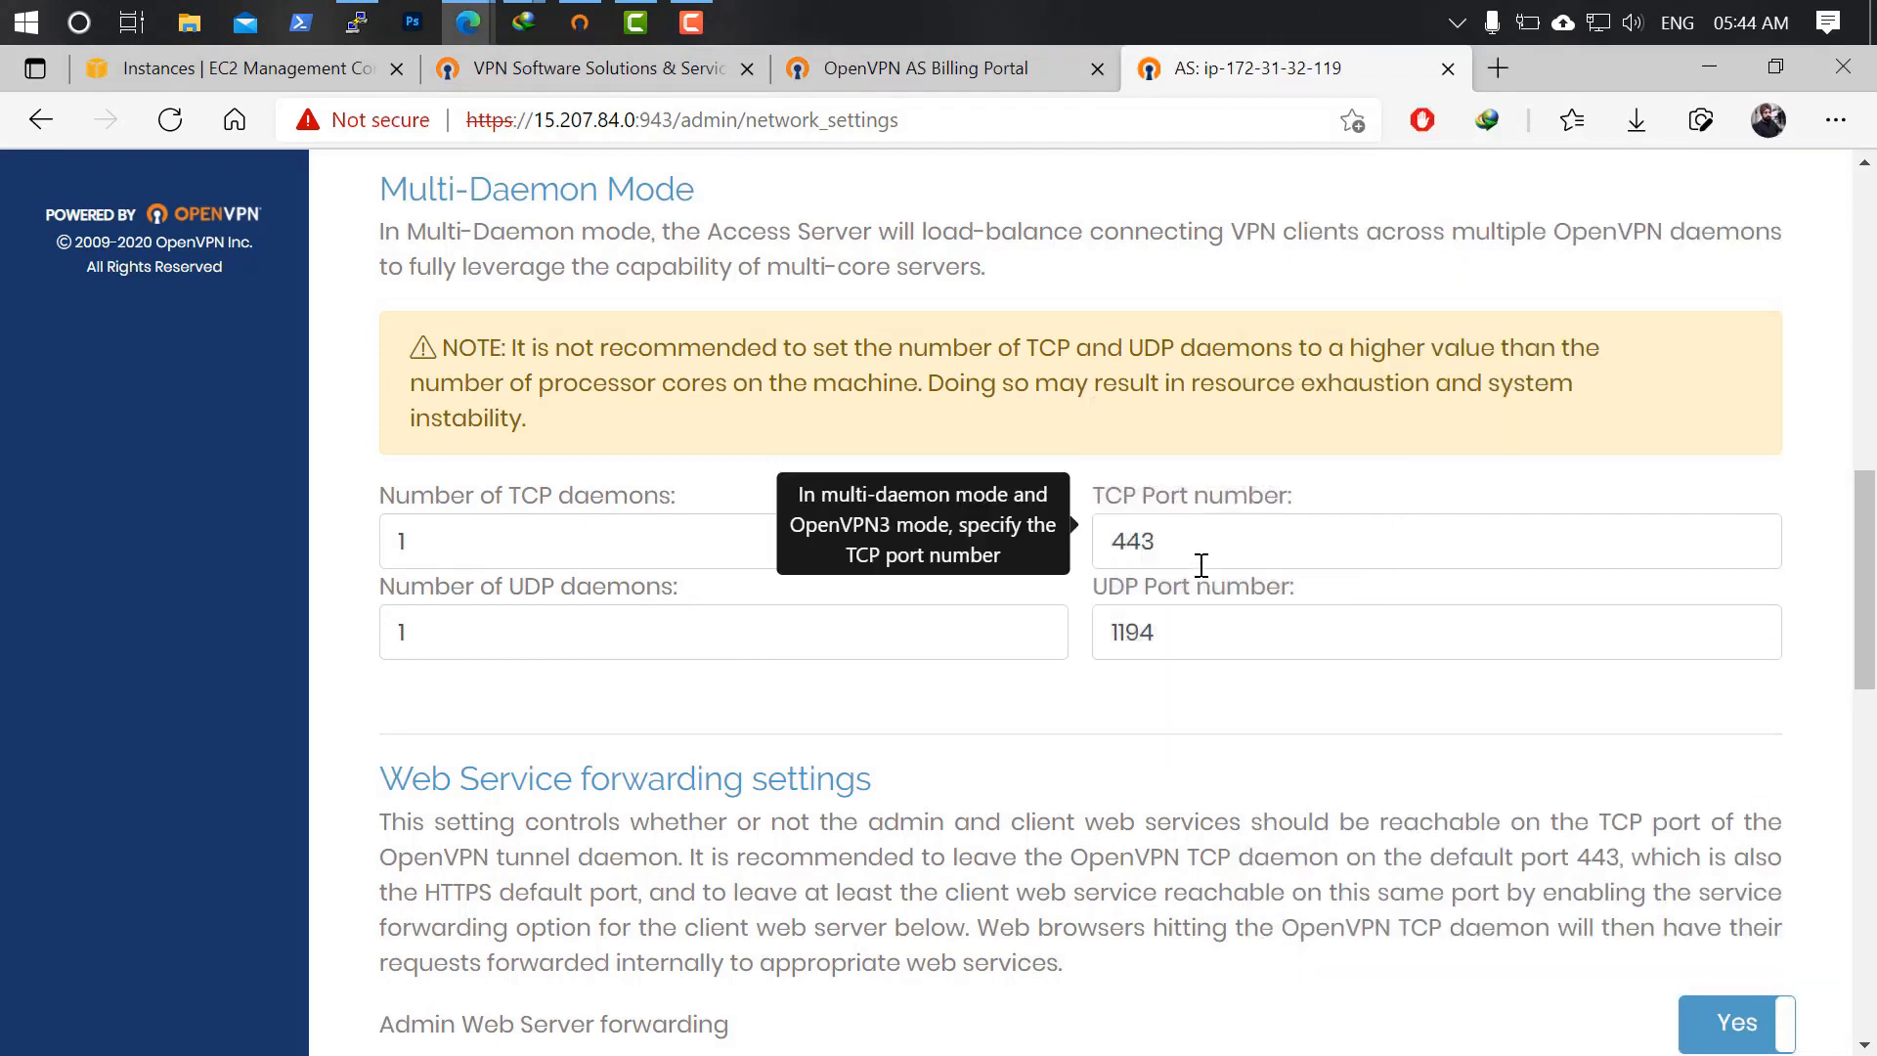
Read the advice about keeping port 443 and check the admin web server port.
scroll(1228, 694, down, 2)
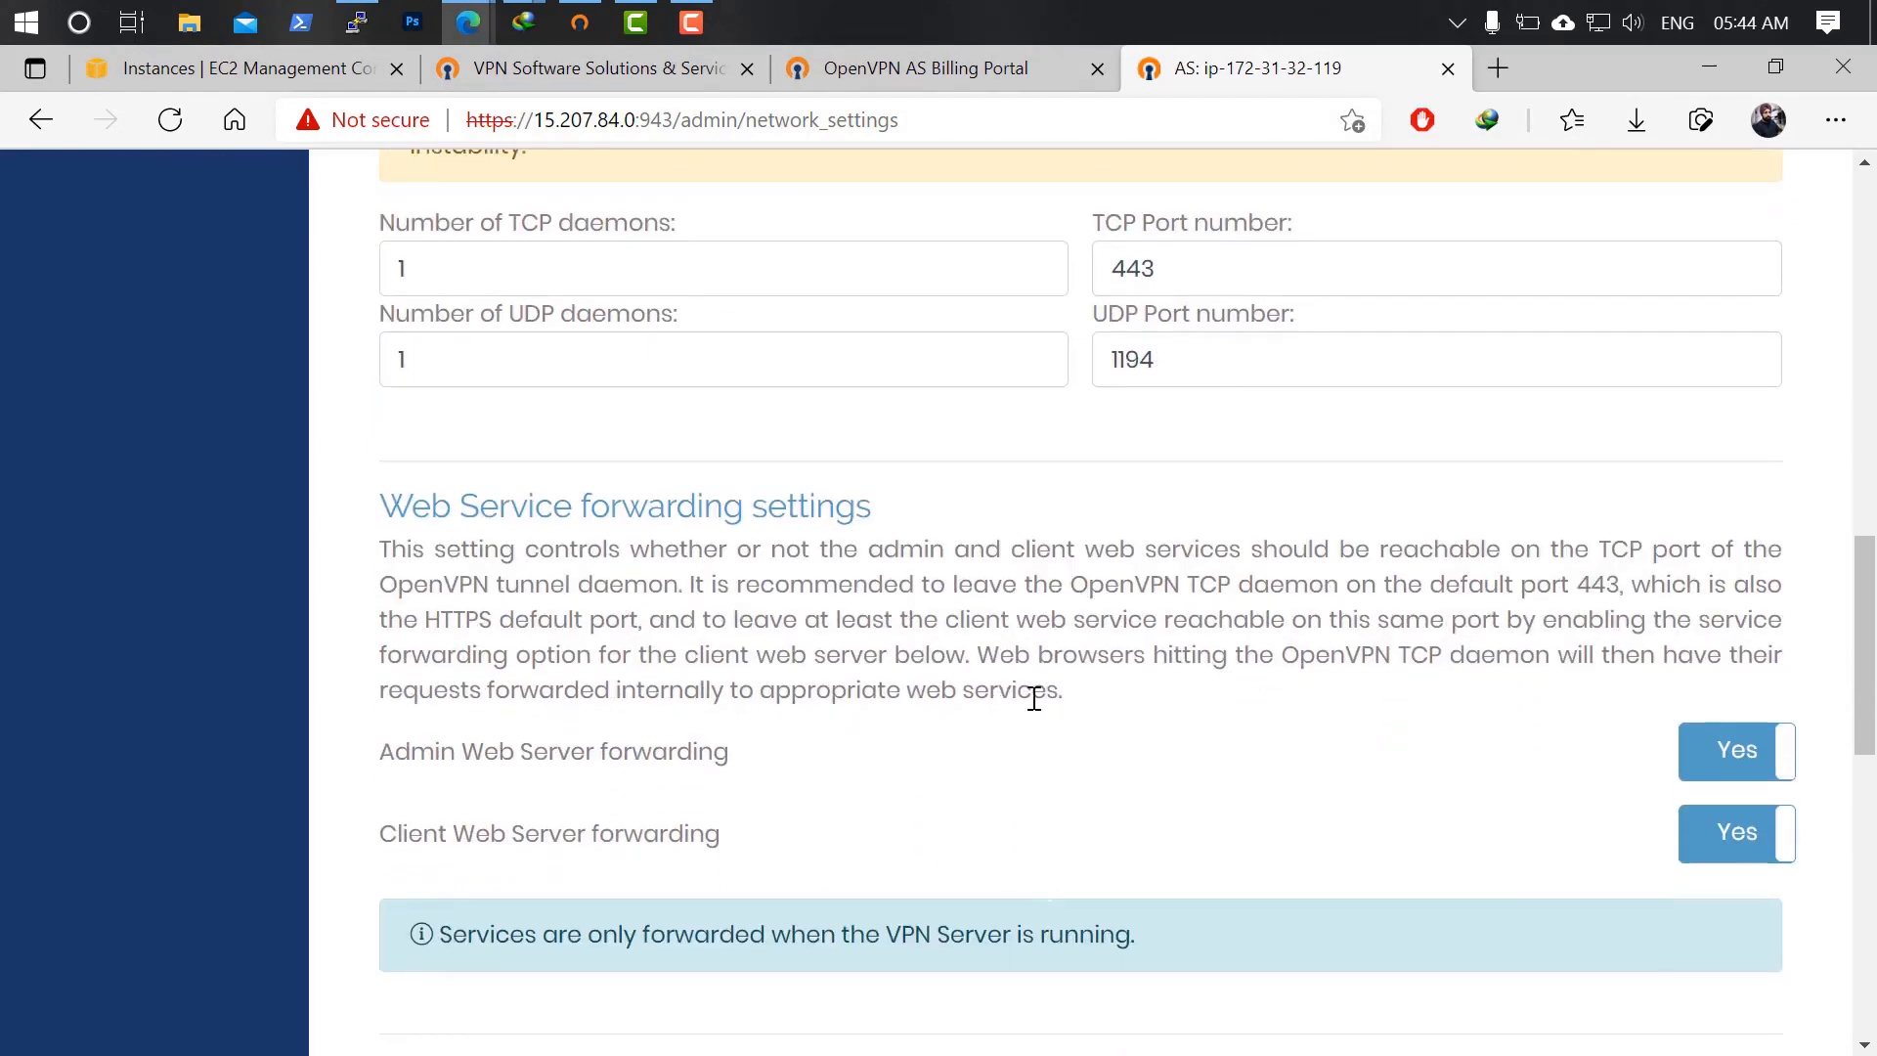
scroll(1137, 723, down, 1)
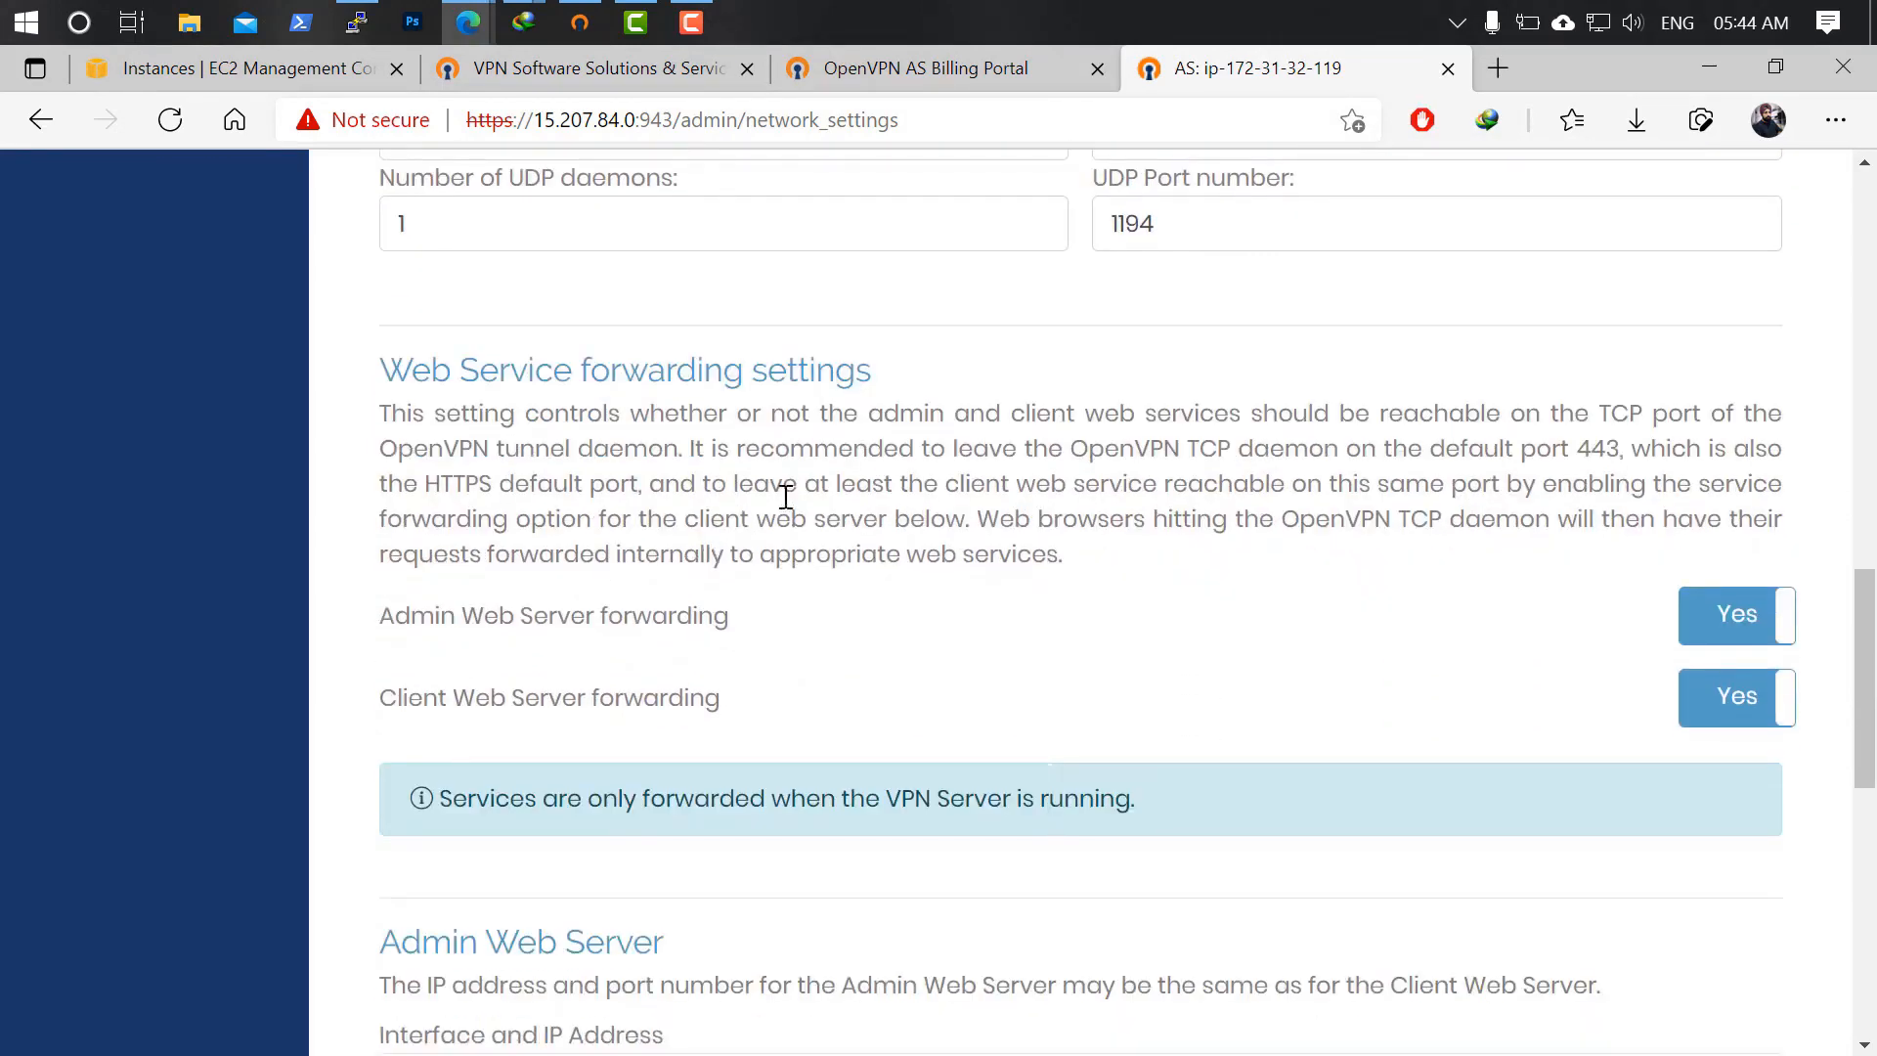
scroll(925, 561, down, 1)
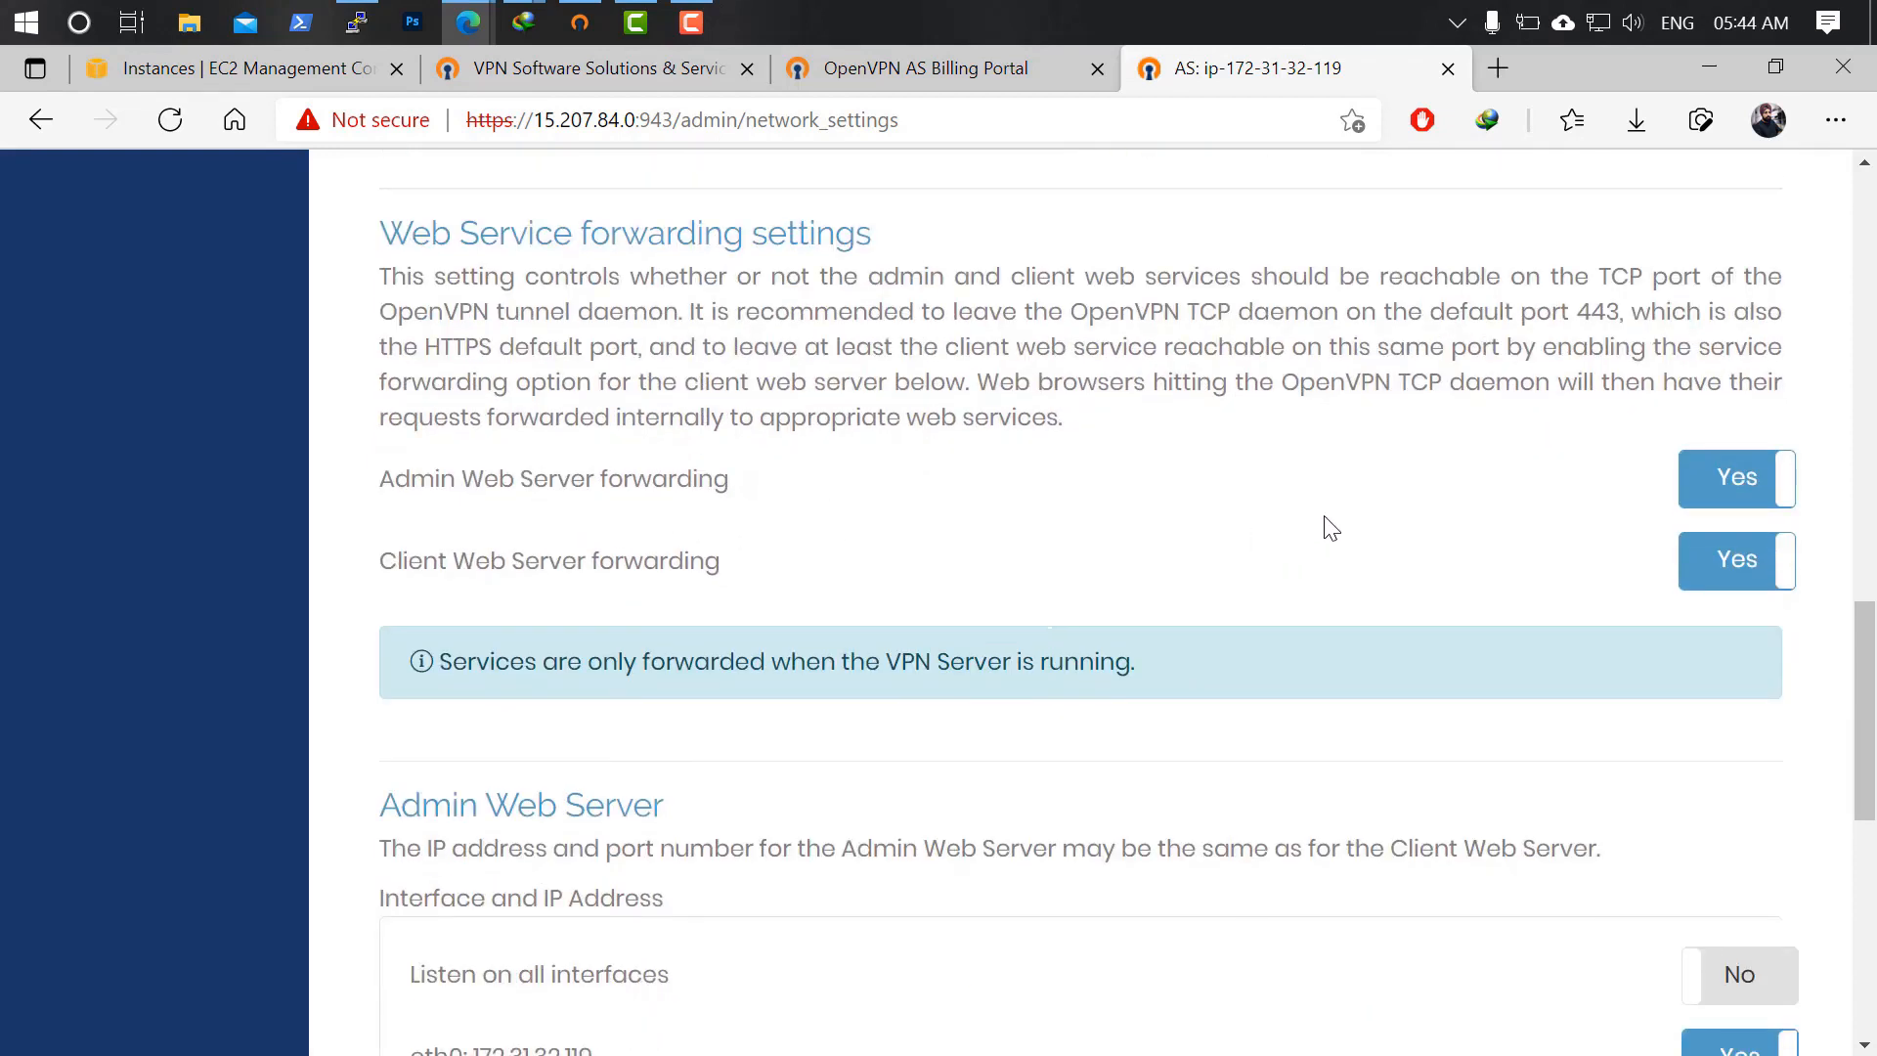
drag(827, 312, 1630, 318)
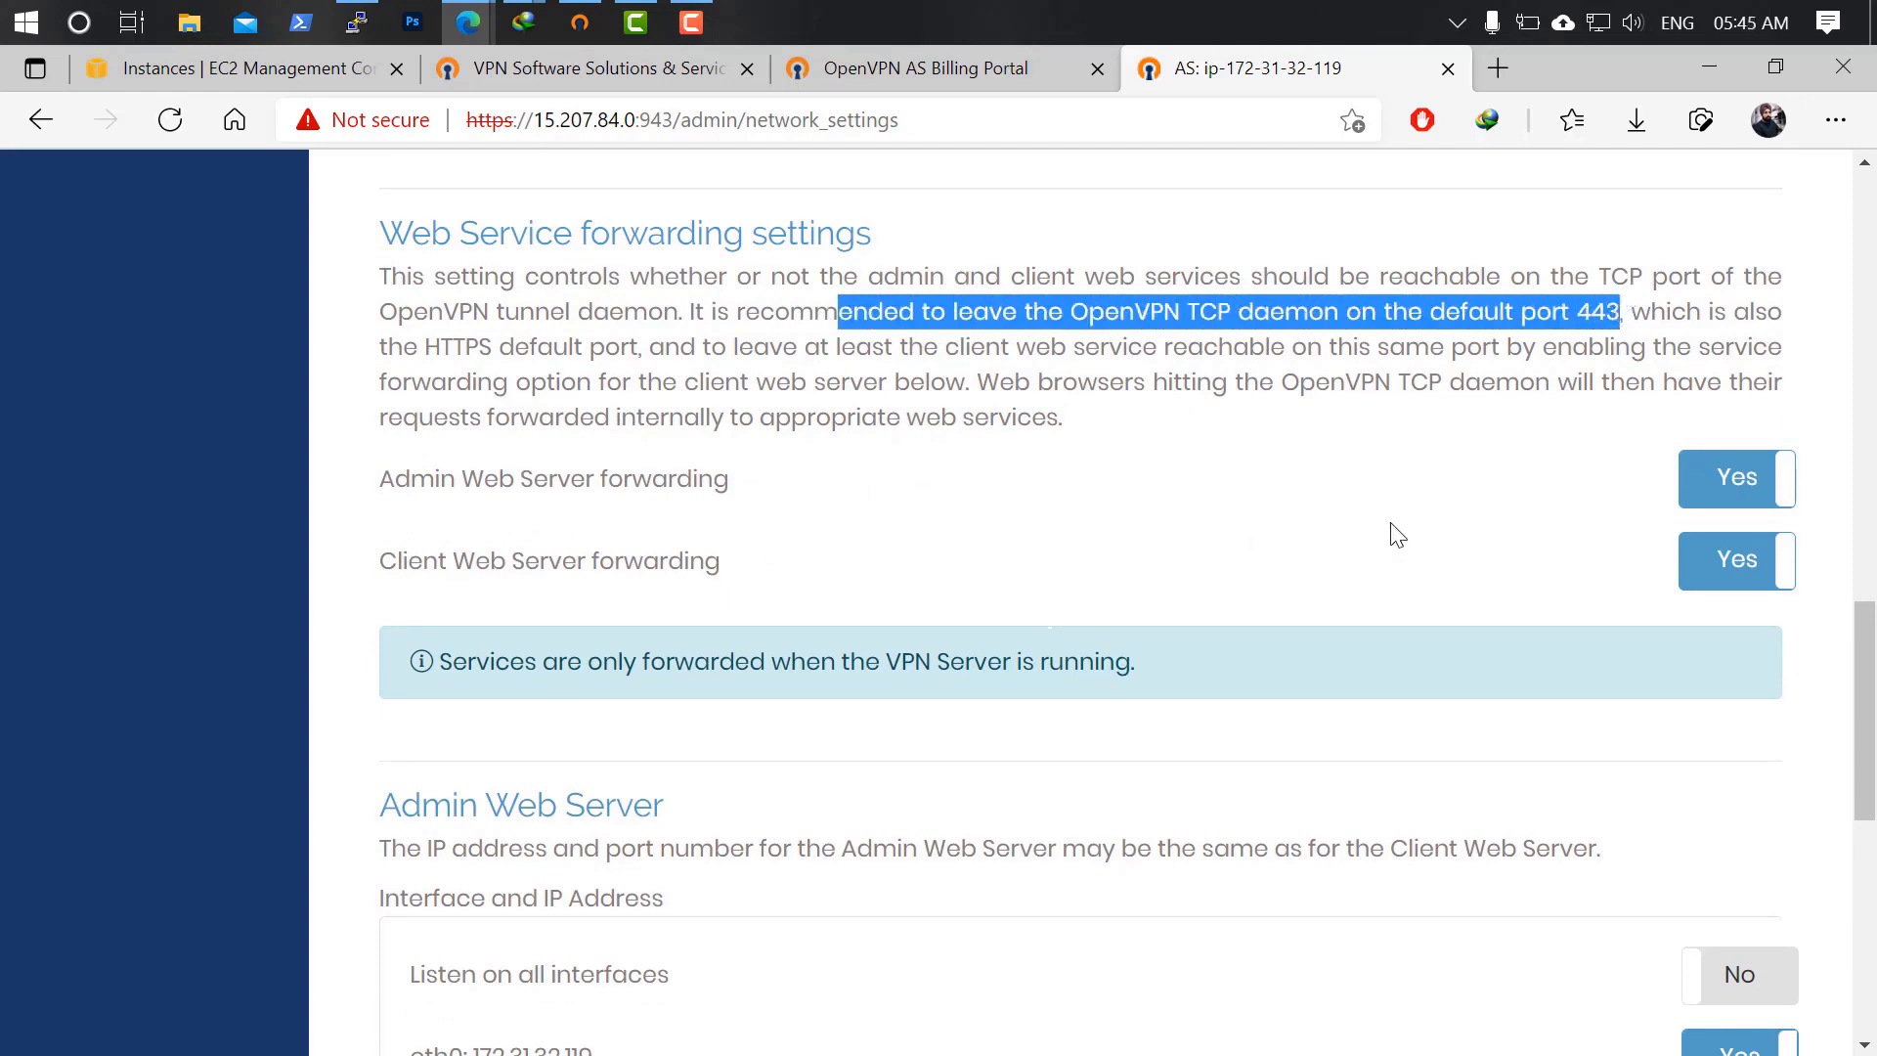
scroll(1398, 536, down, 6)
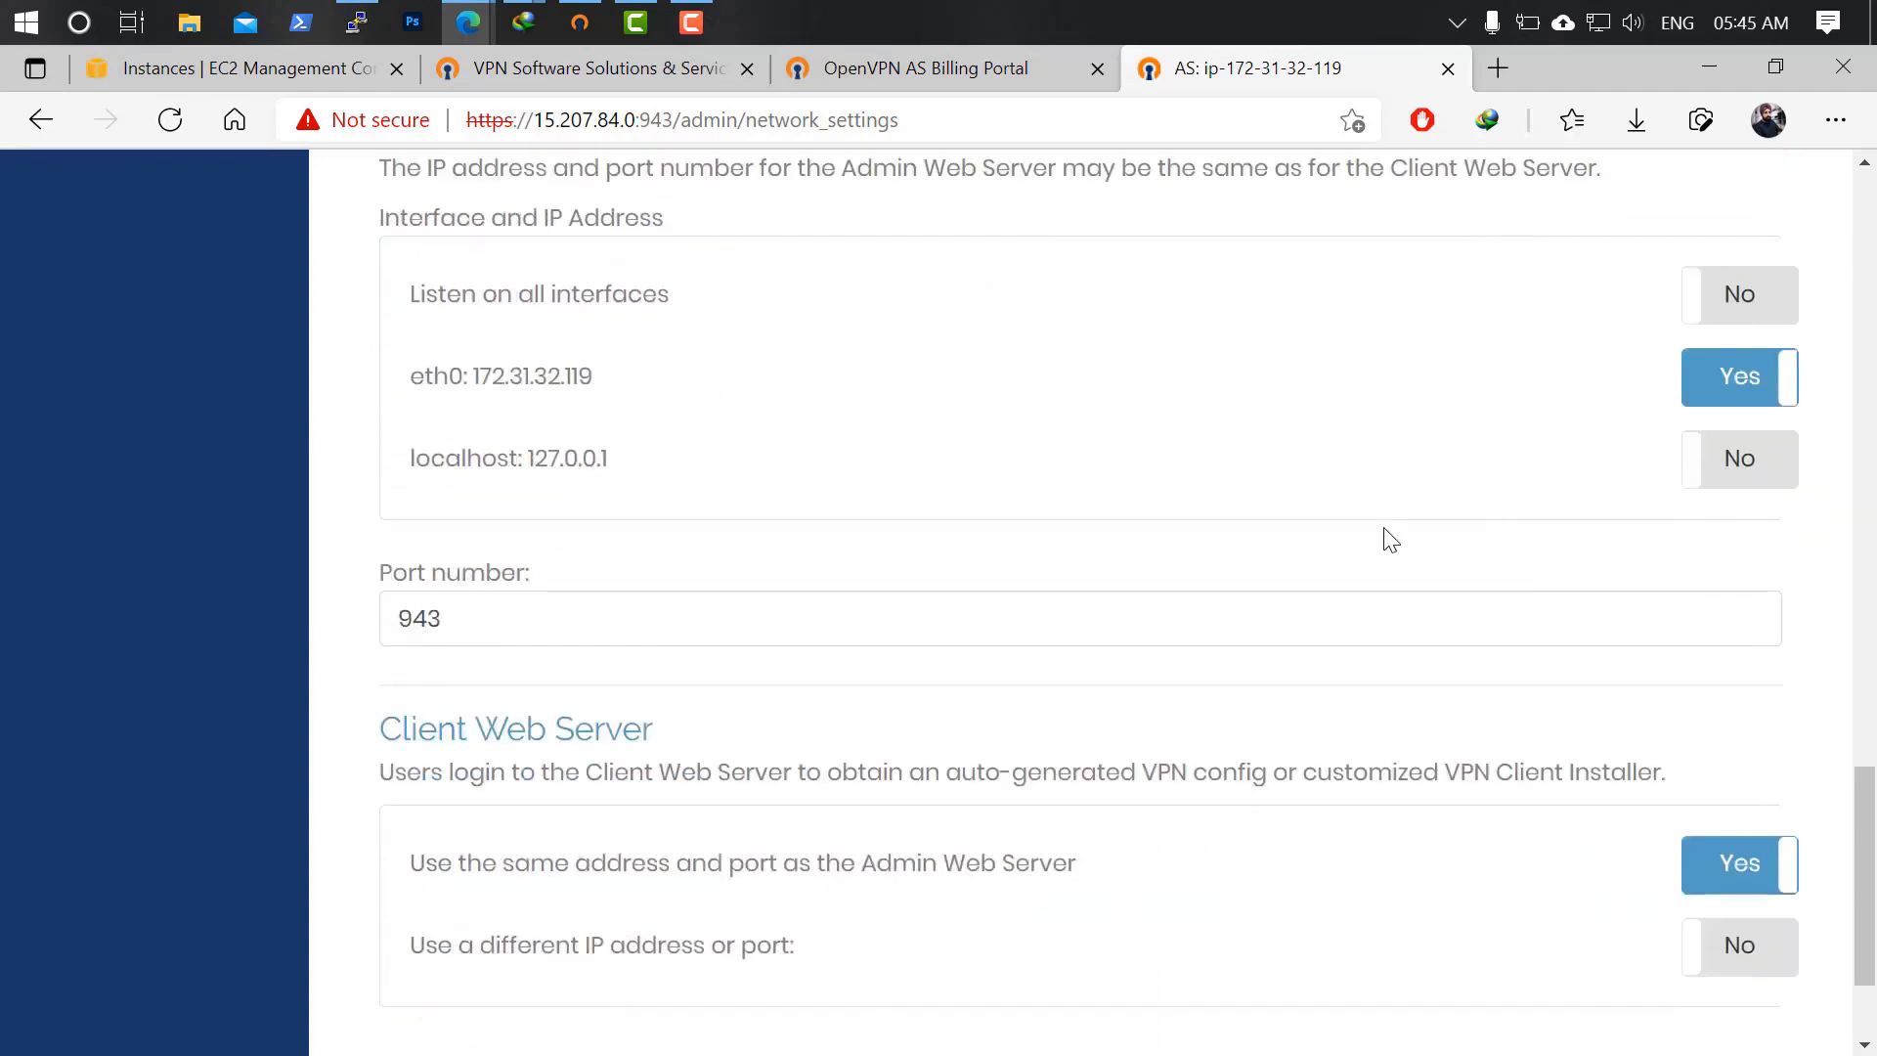
double_click(476, 619)
scroll(1209, 636, up, 4)
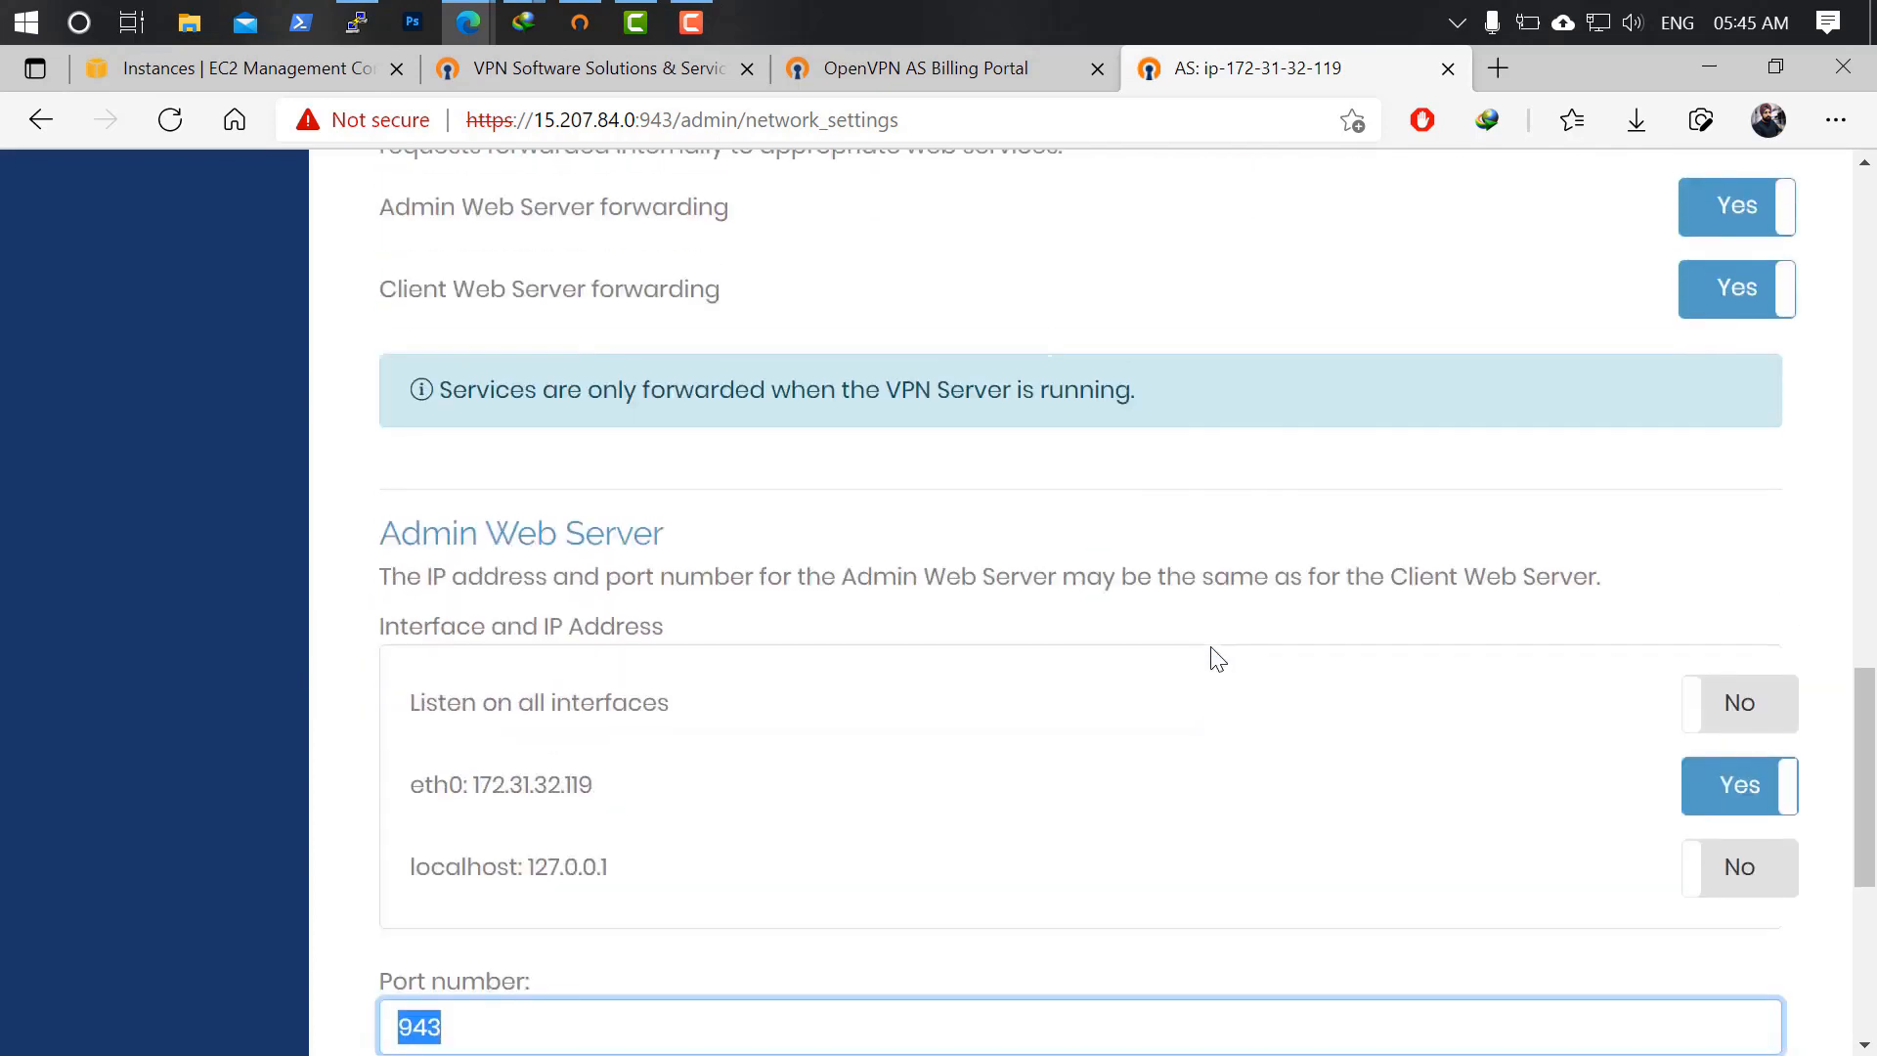
scroll(1217, 657, up, 3)
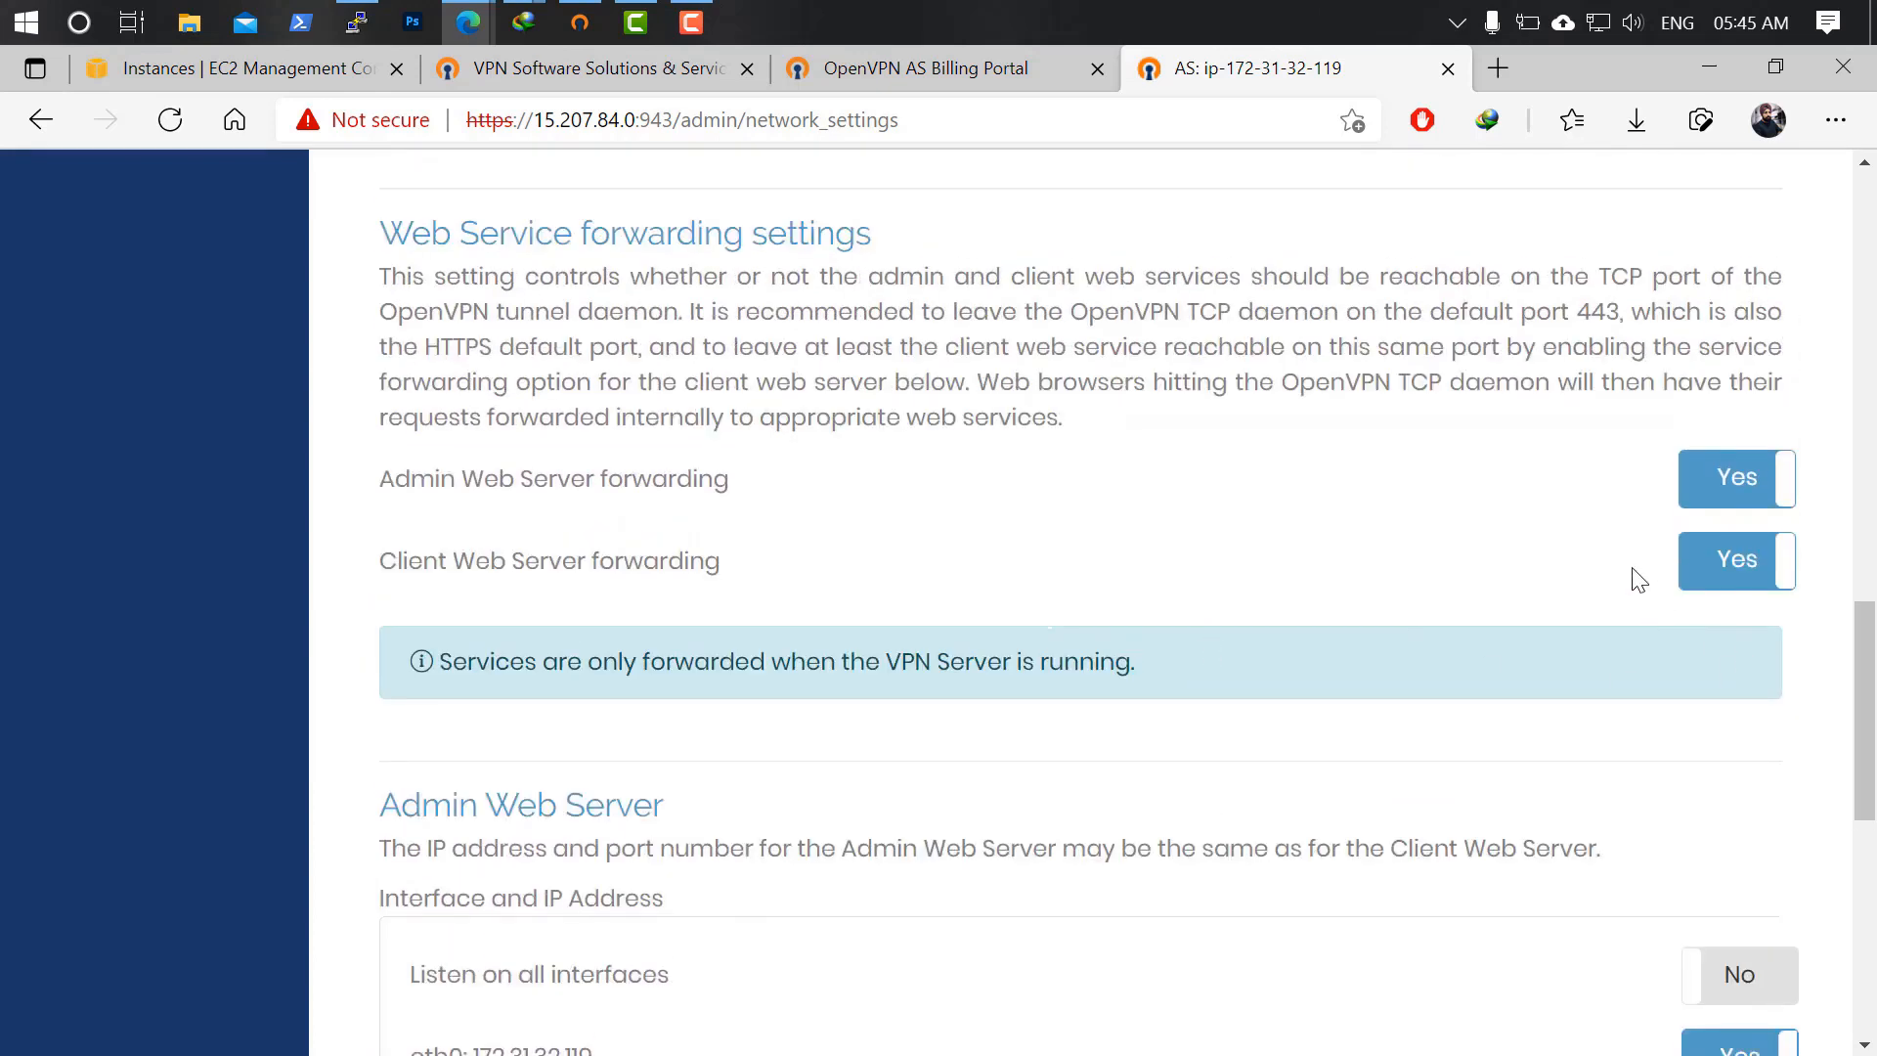
Set Client and Admin Web Server forwarding to No and save the network settings.
click(1728, 560)
click(1728, 479)
scroll(1422, 627, down, 2)
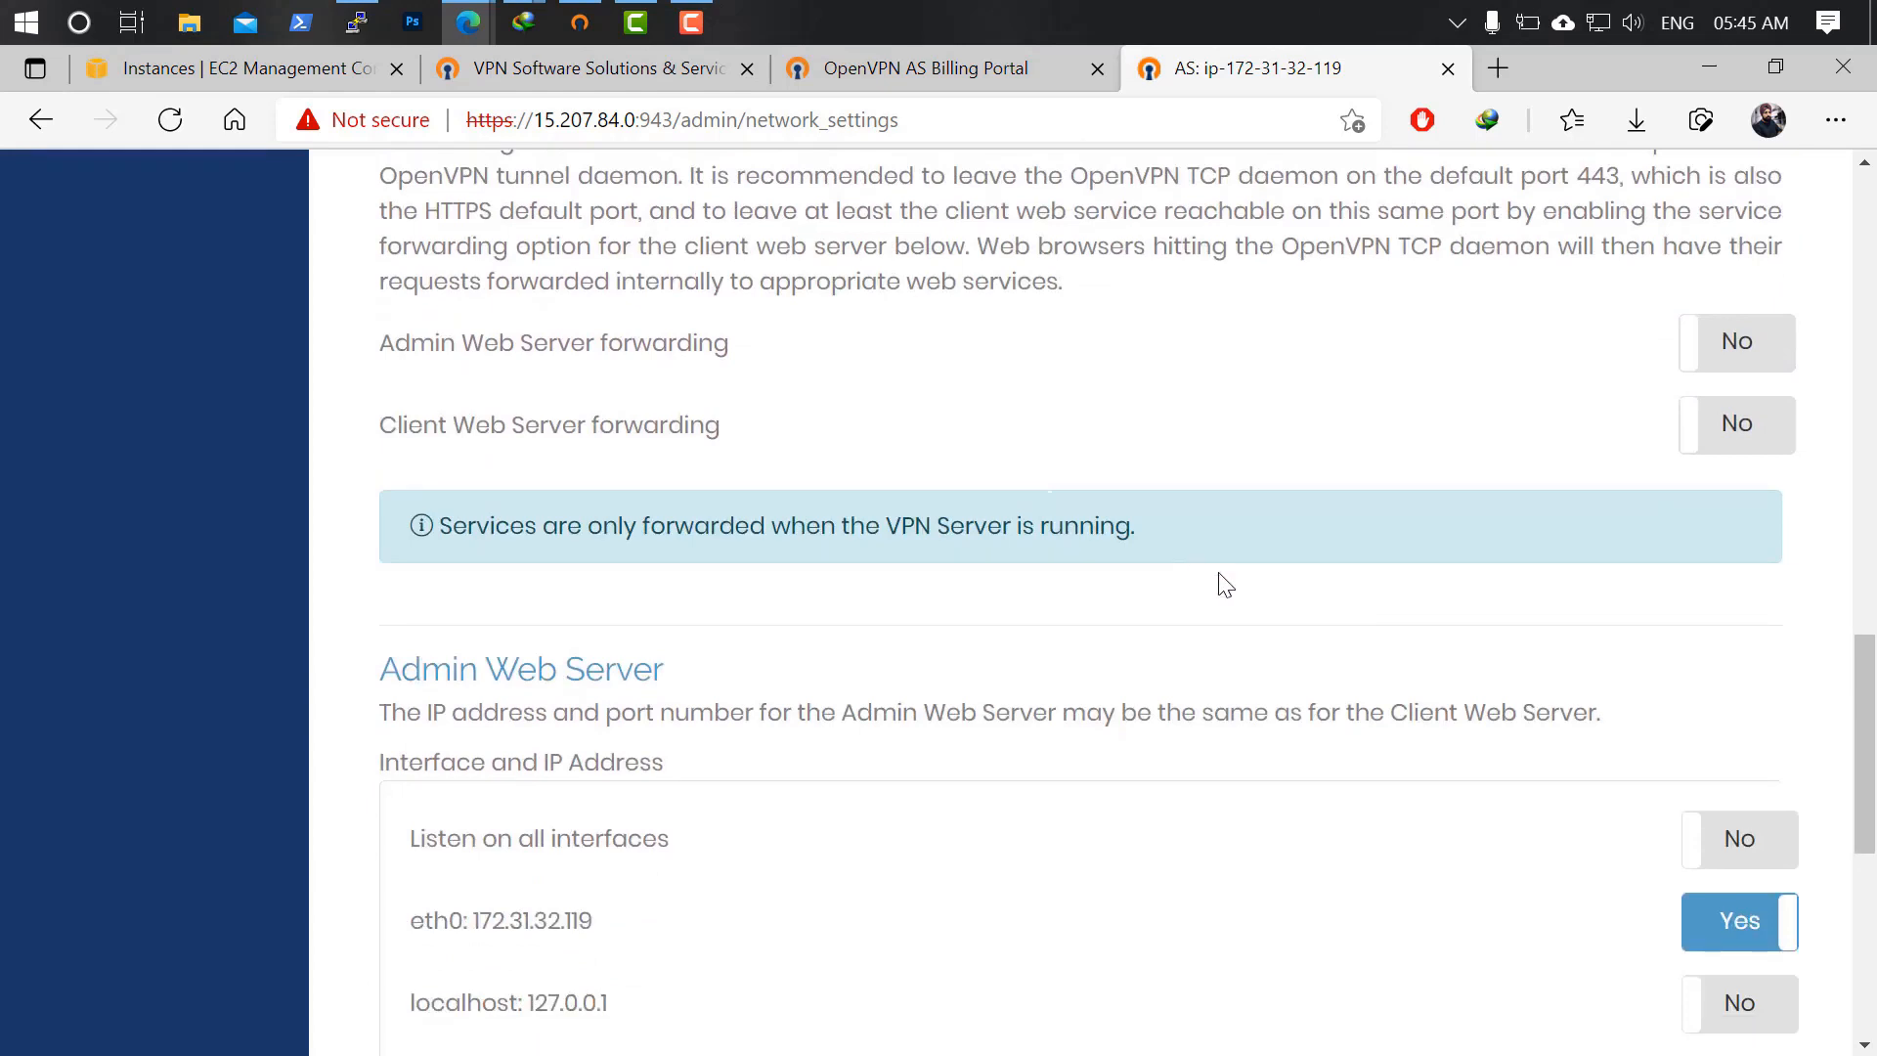
scroll(1231, 601, down, 2)
scroll(1124, 557, up, 2)
scroll(892, 527, down, 2)
scroll(636, 650, down, 2)
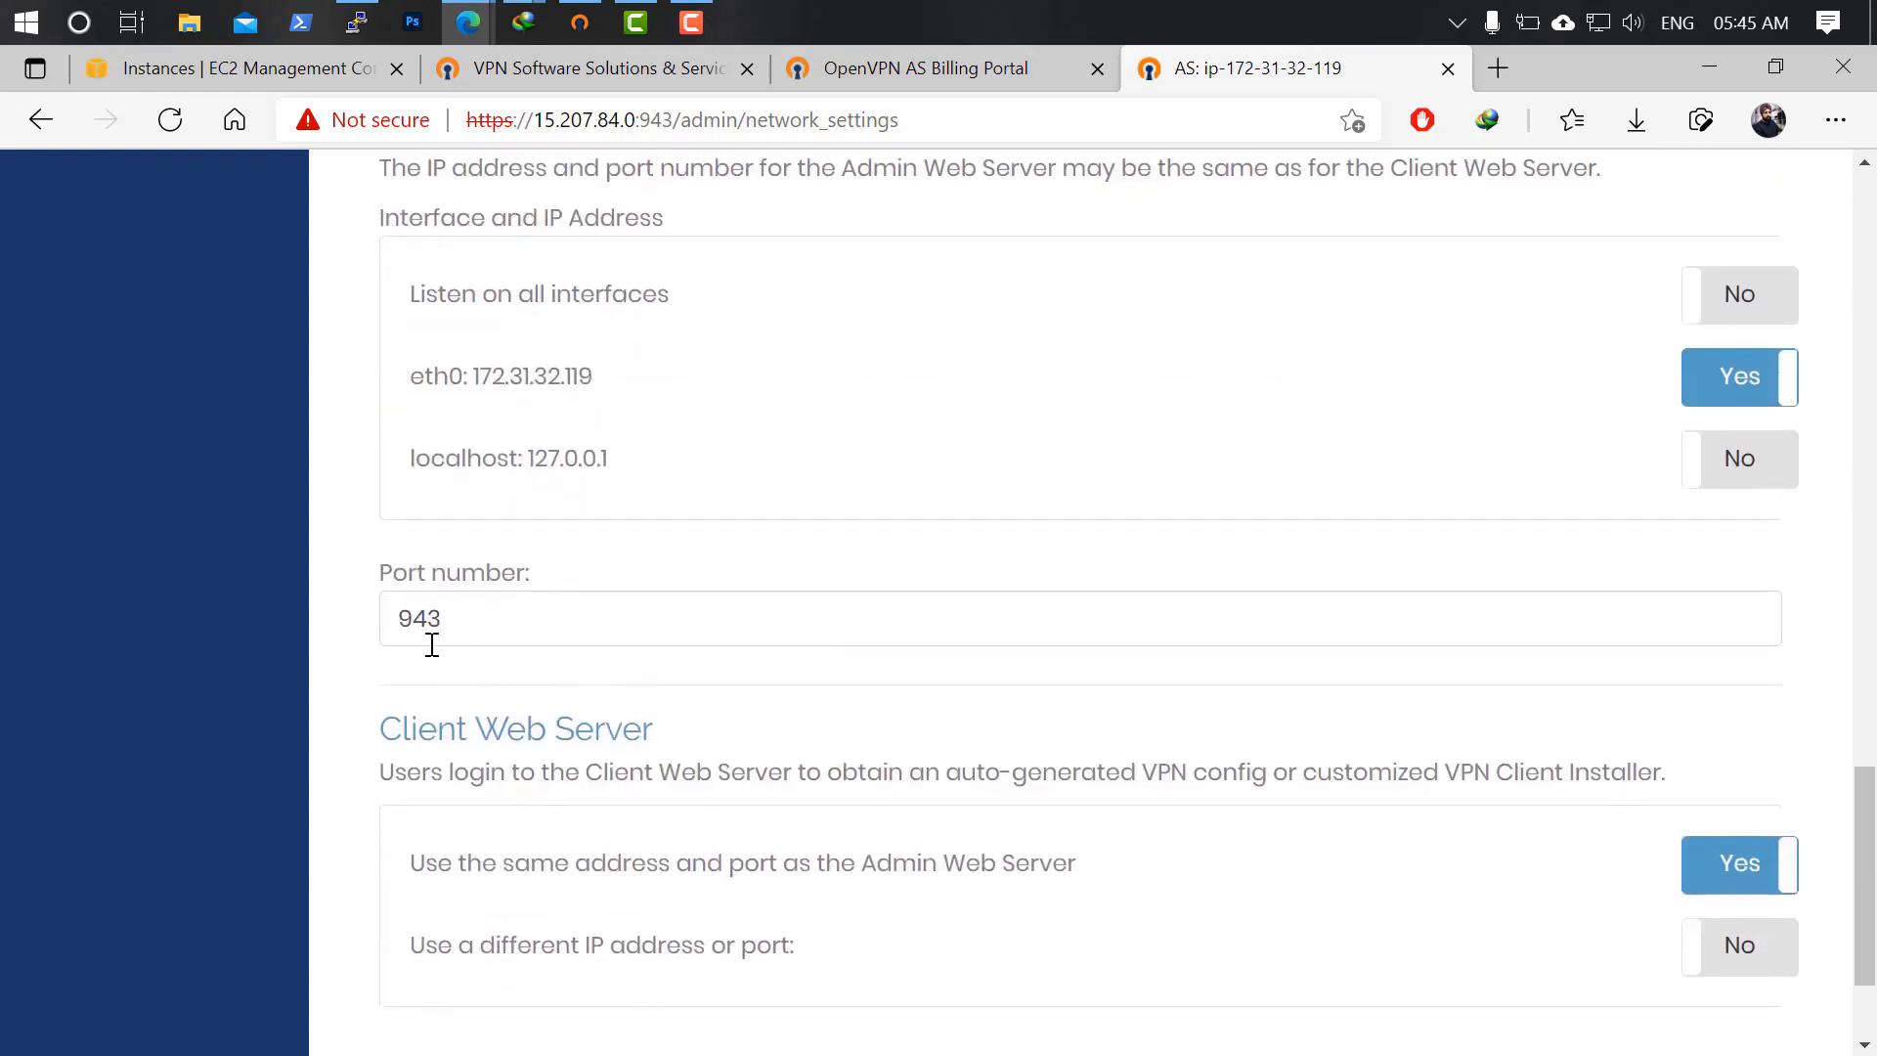
scroll(641, 639, down, 2)
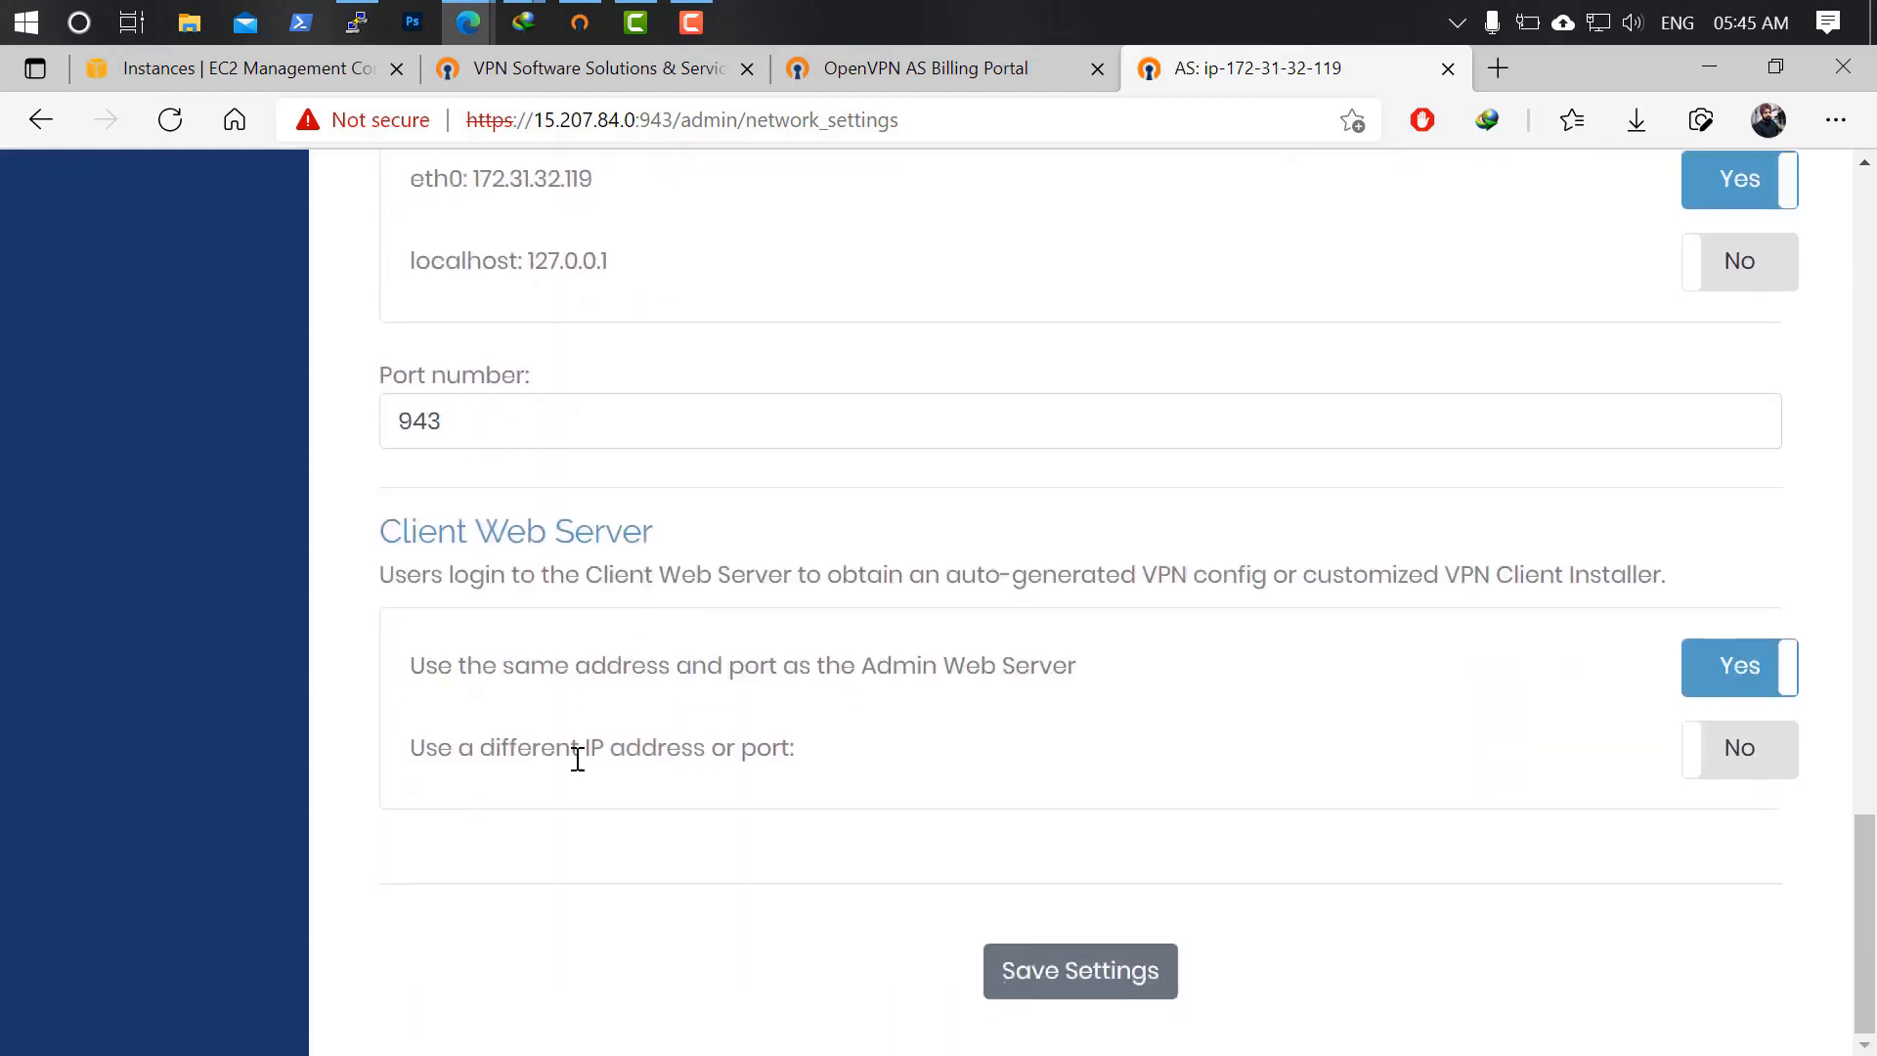
drag(425, 664, 893, 696)
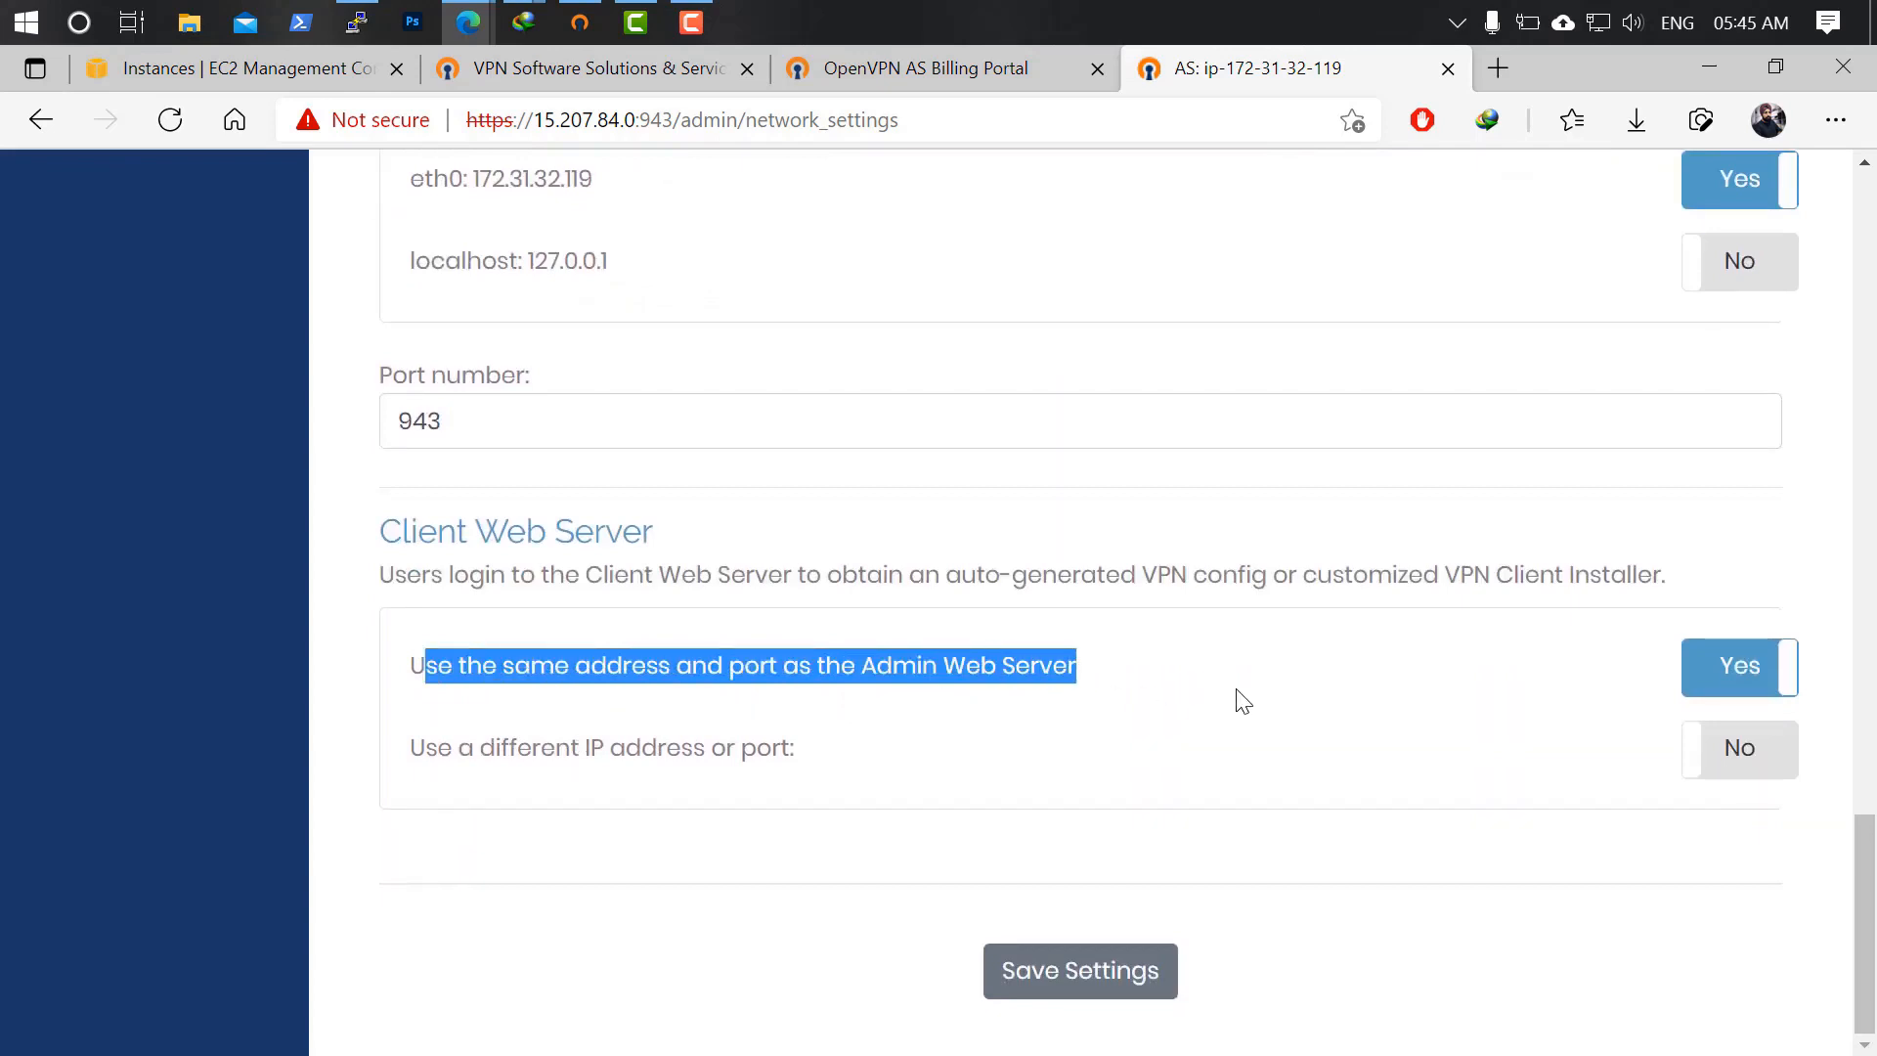
scroll(1140, 825, up, 2)
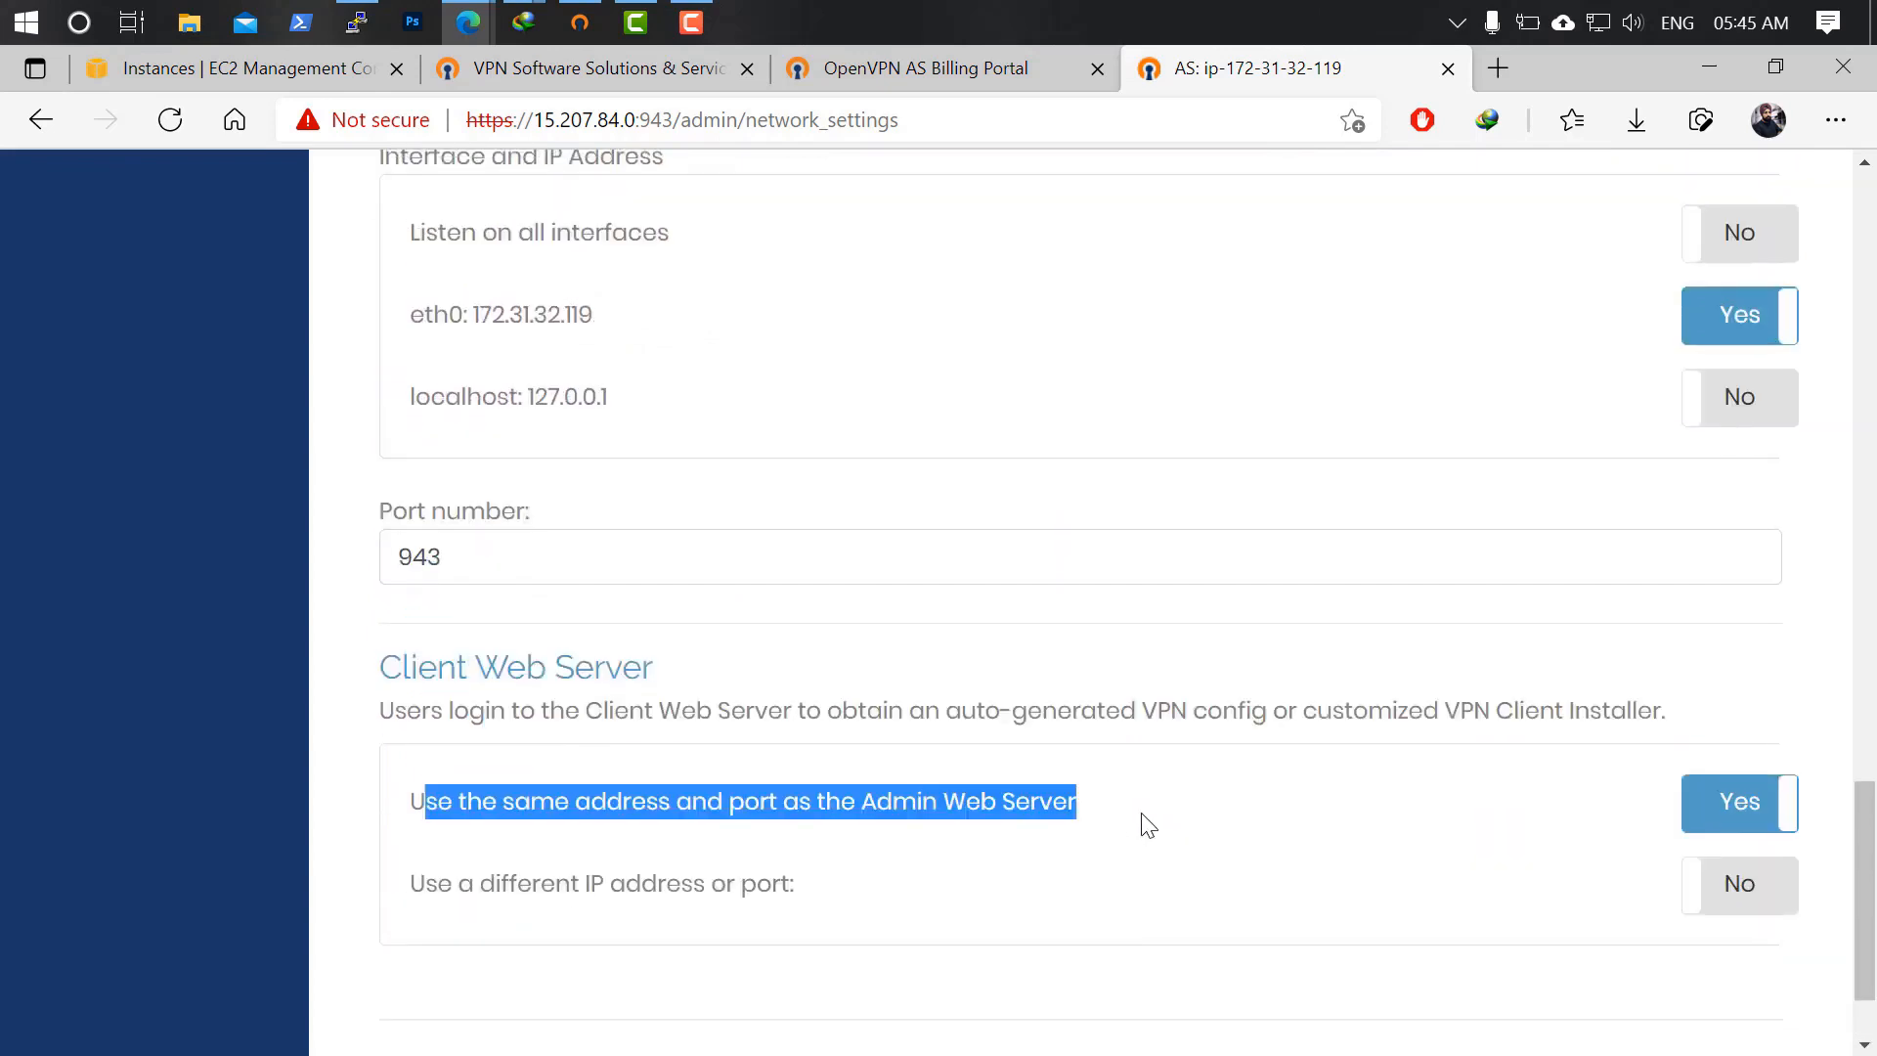
scroll(1140, 831, down, 2)
click(1106, 977)
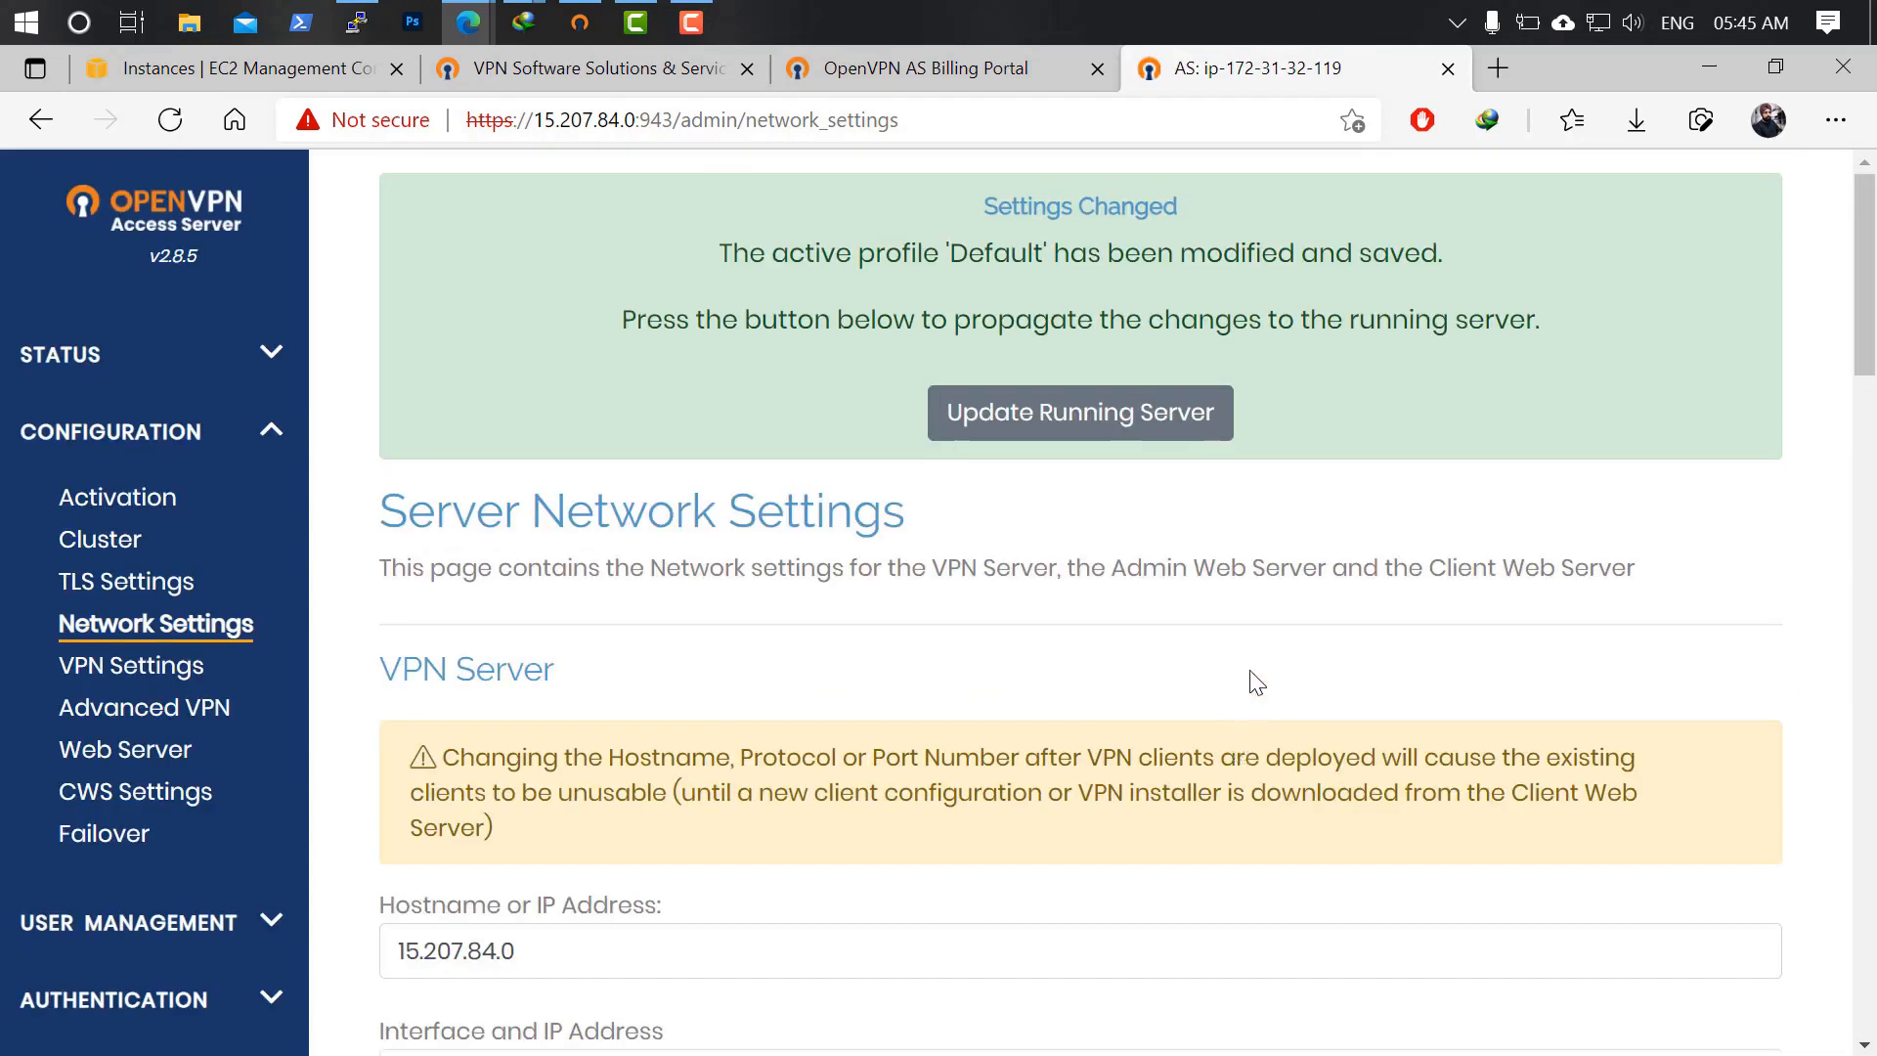
Apply the saved network changes with Update Running Server.
click(1083, 430)
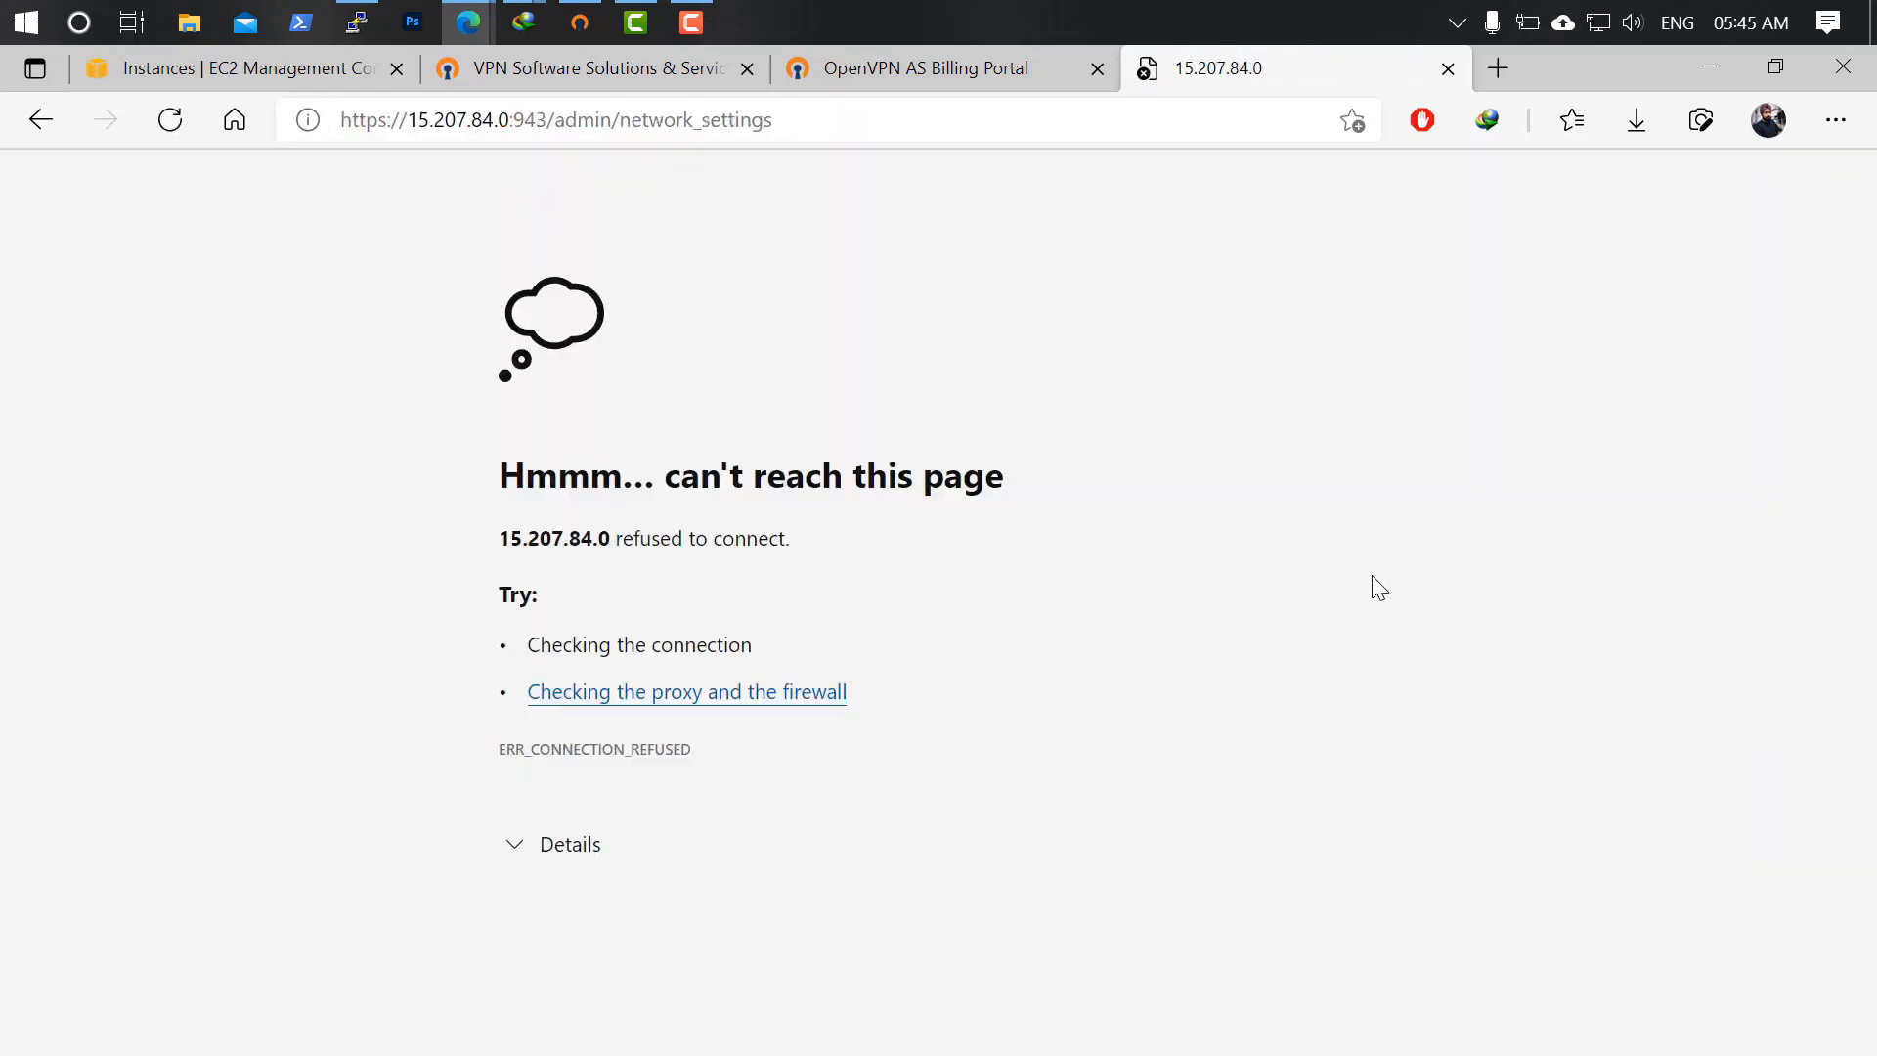
Disconnect and reconnect the OpenVPN Profile, submitting its password.
click(579, 21)
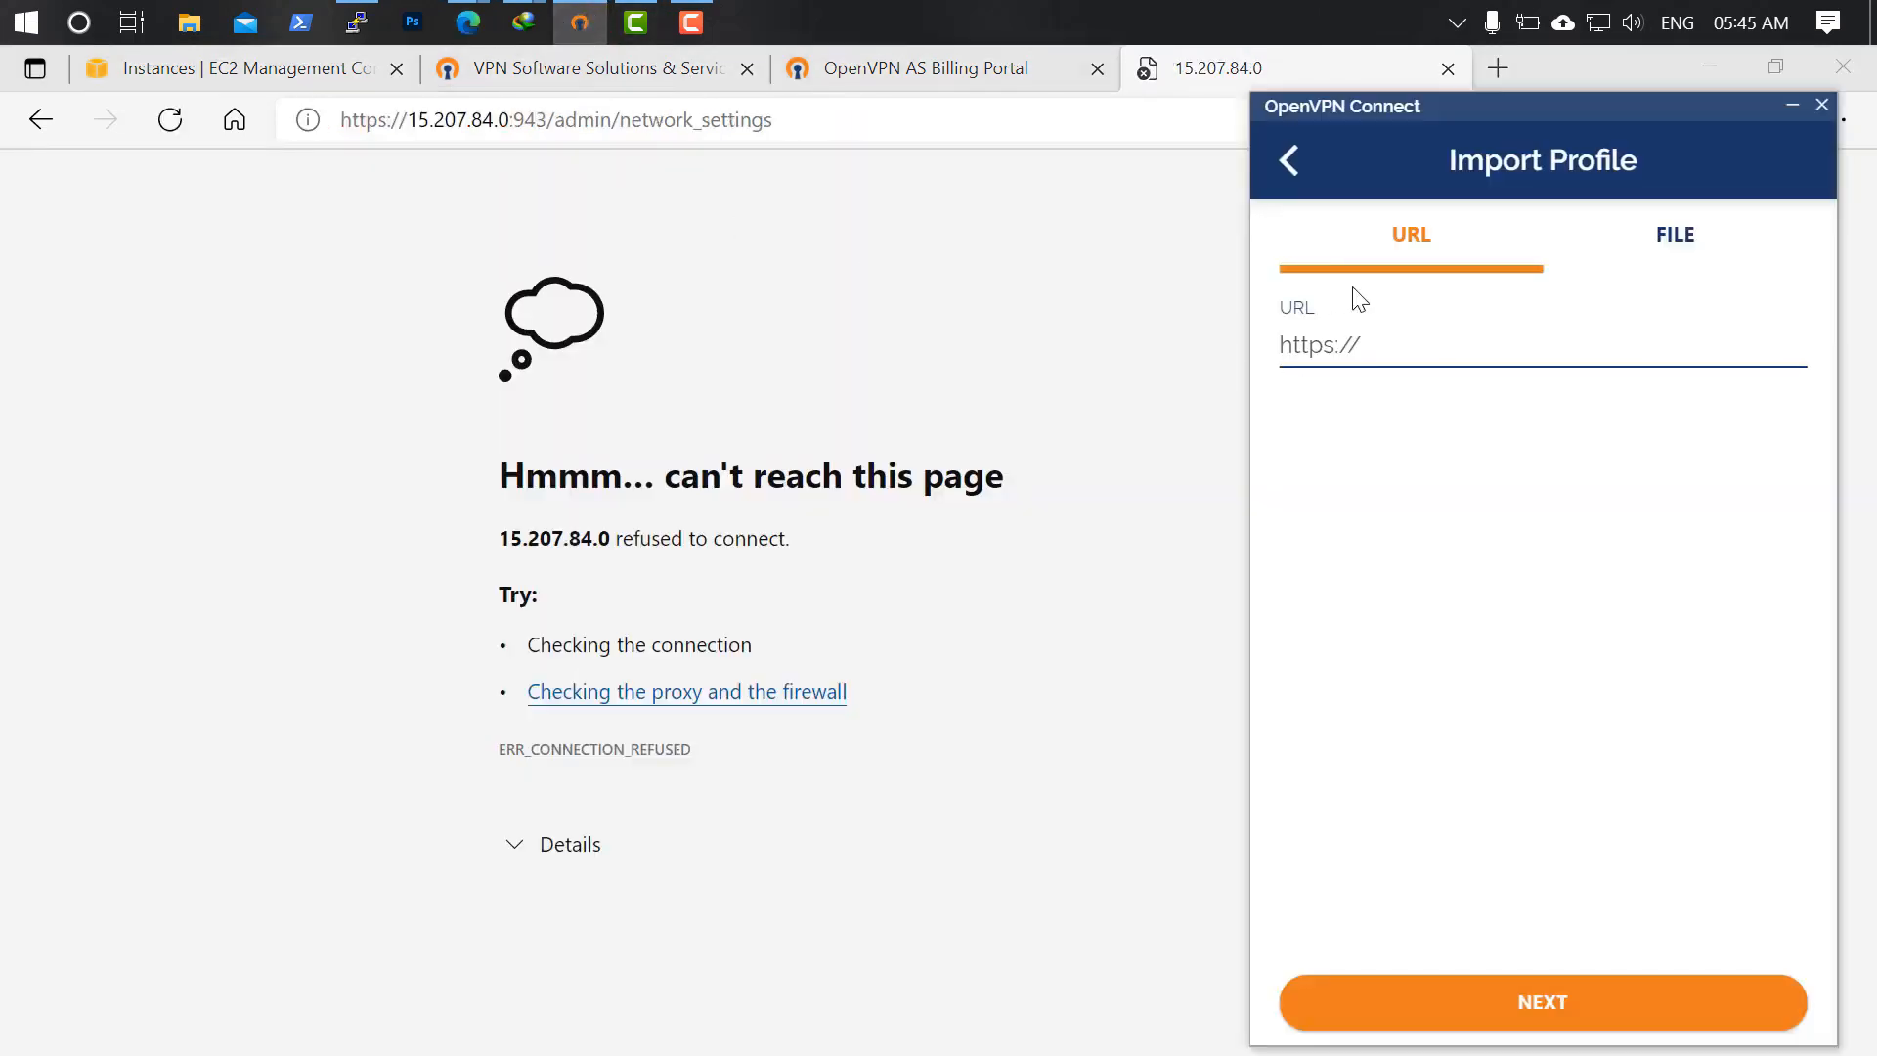
click(1294, 162)
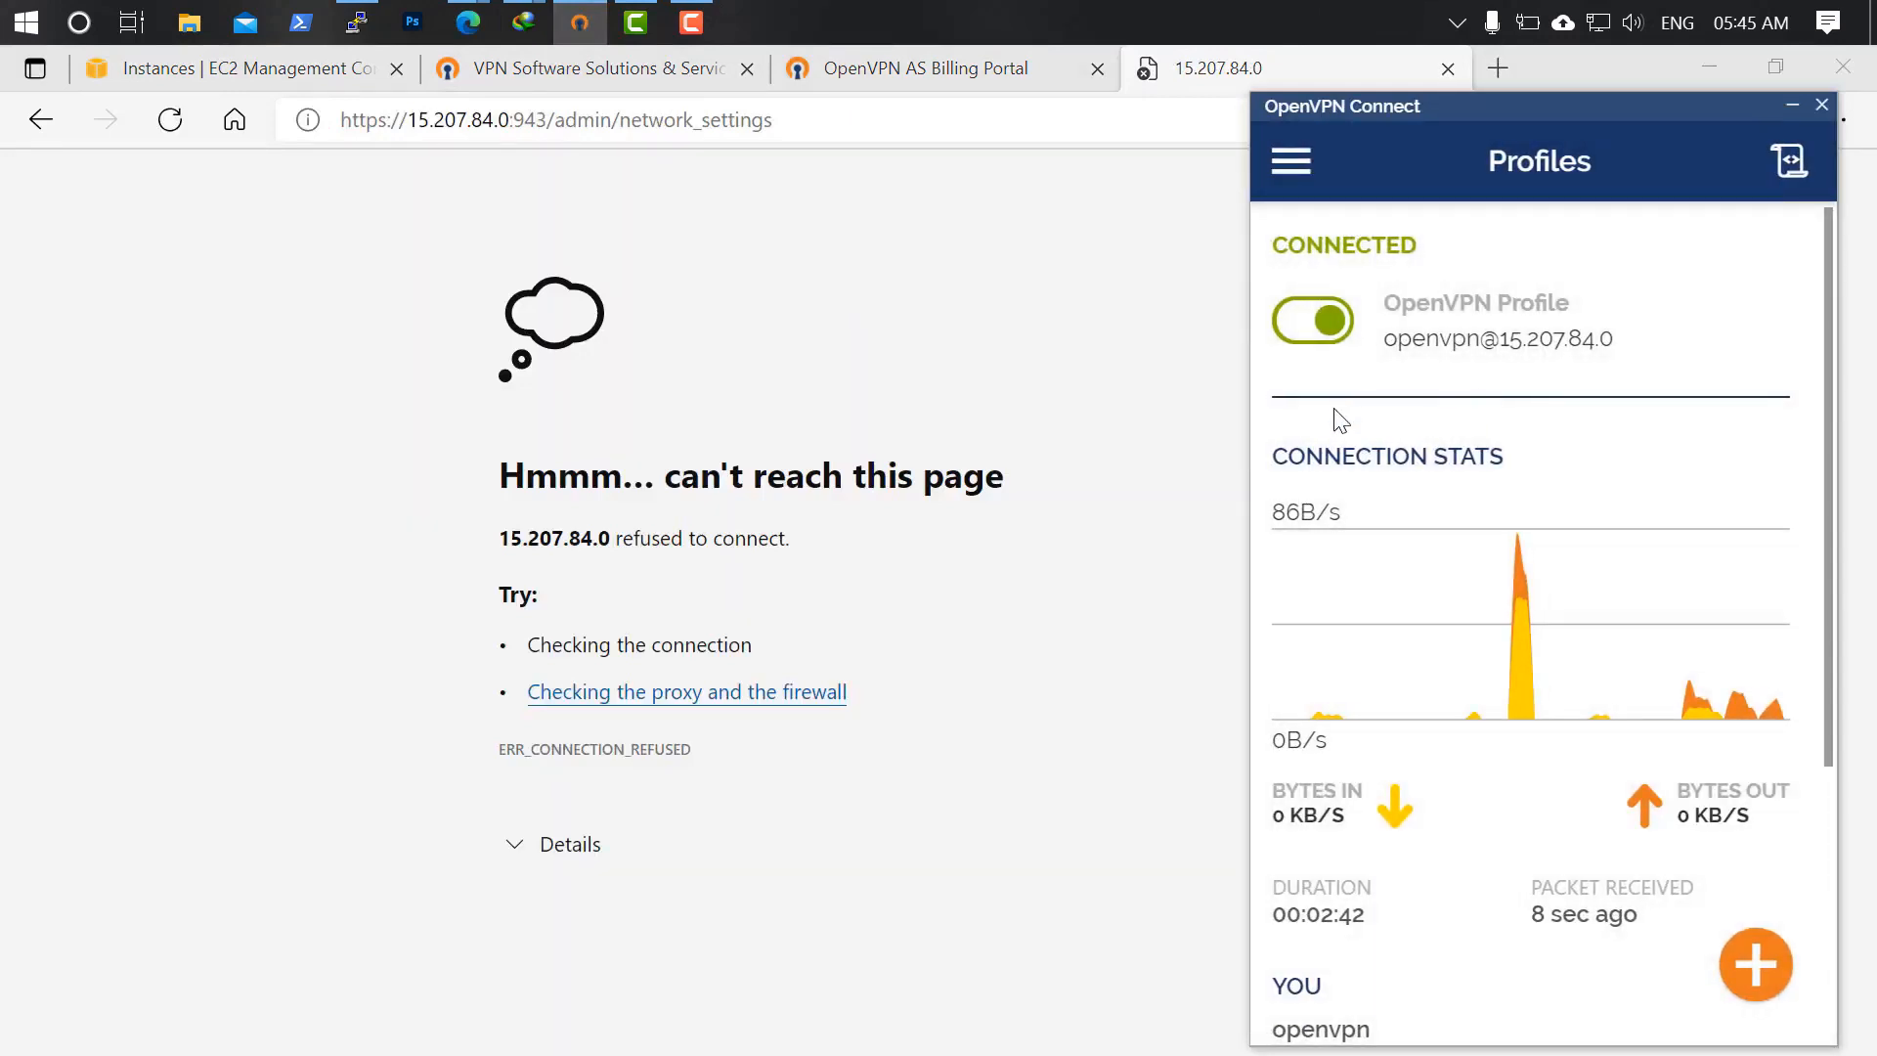
click(1308, 327)
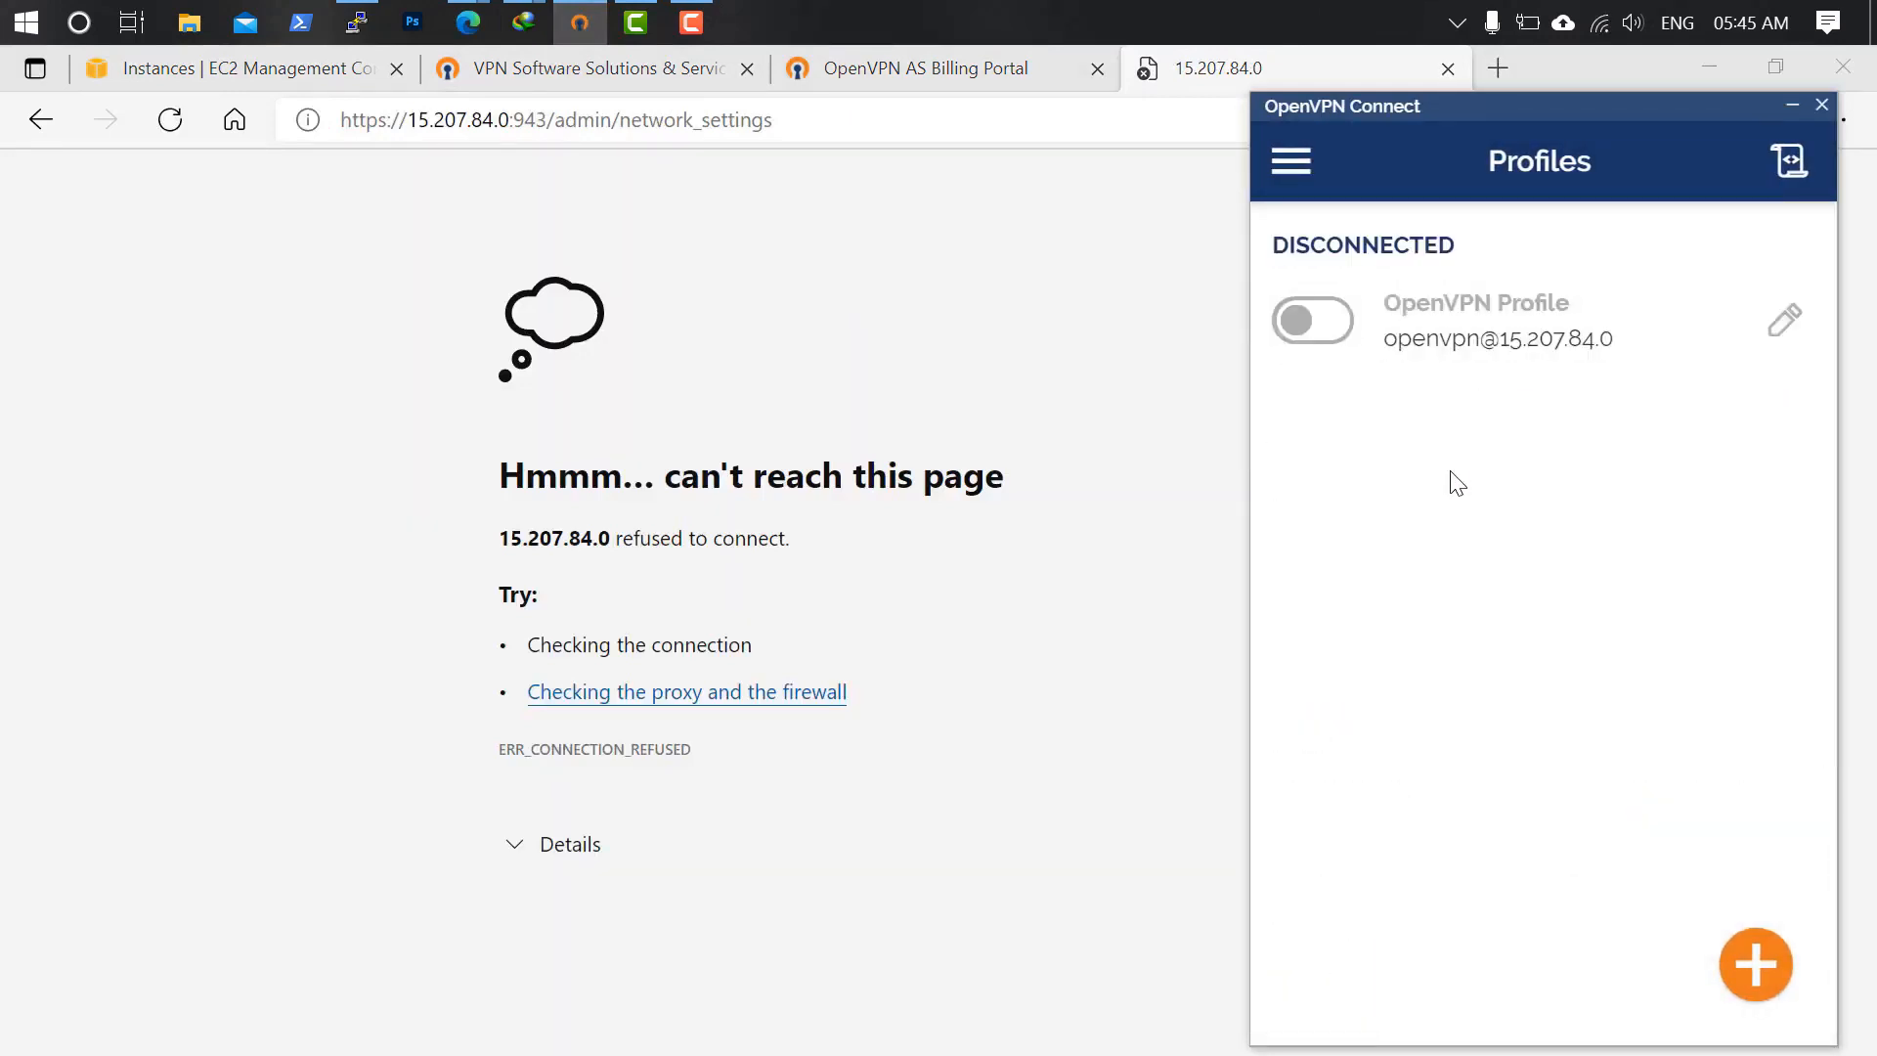
click(1334, 327)
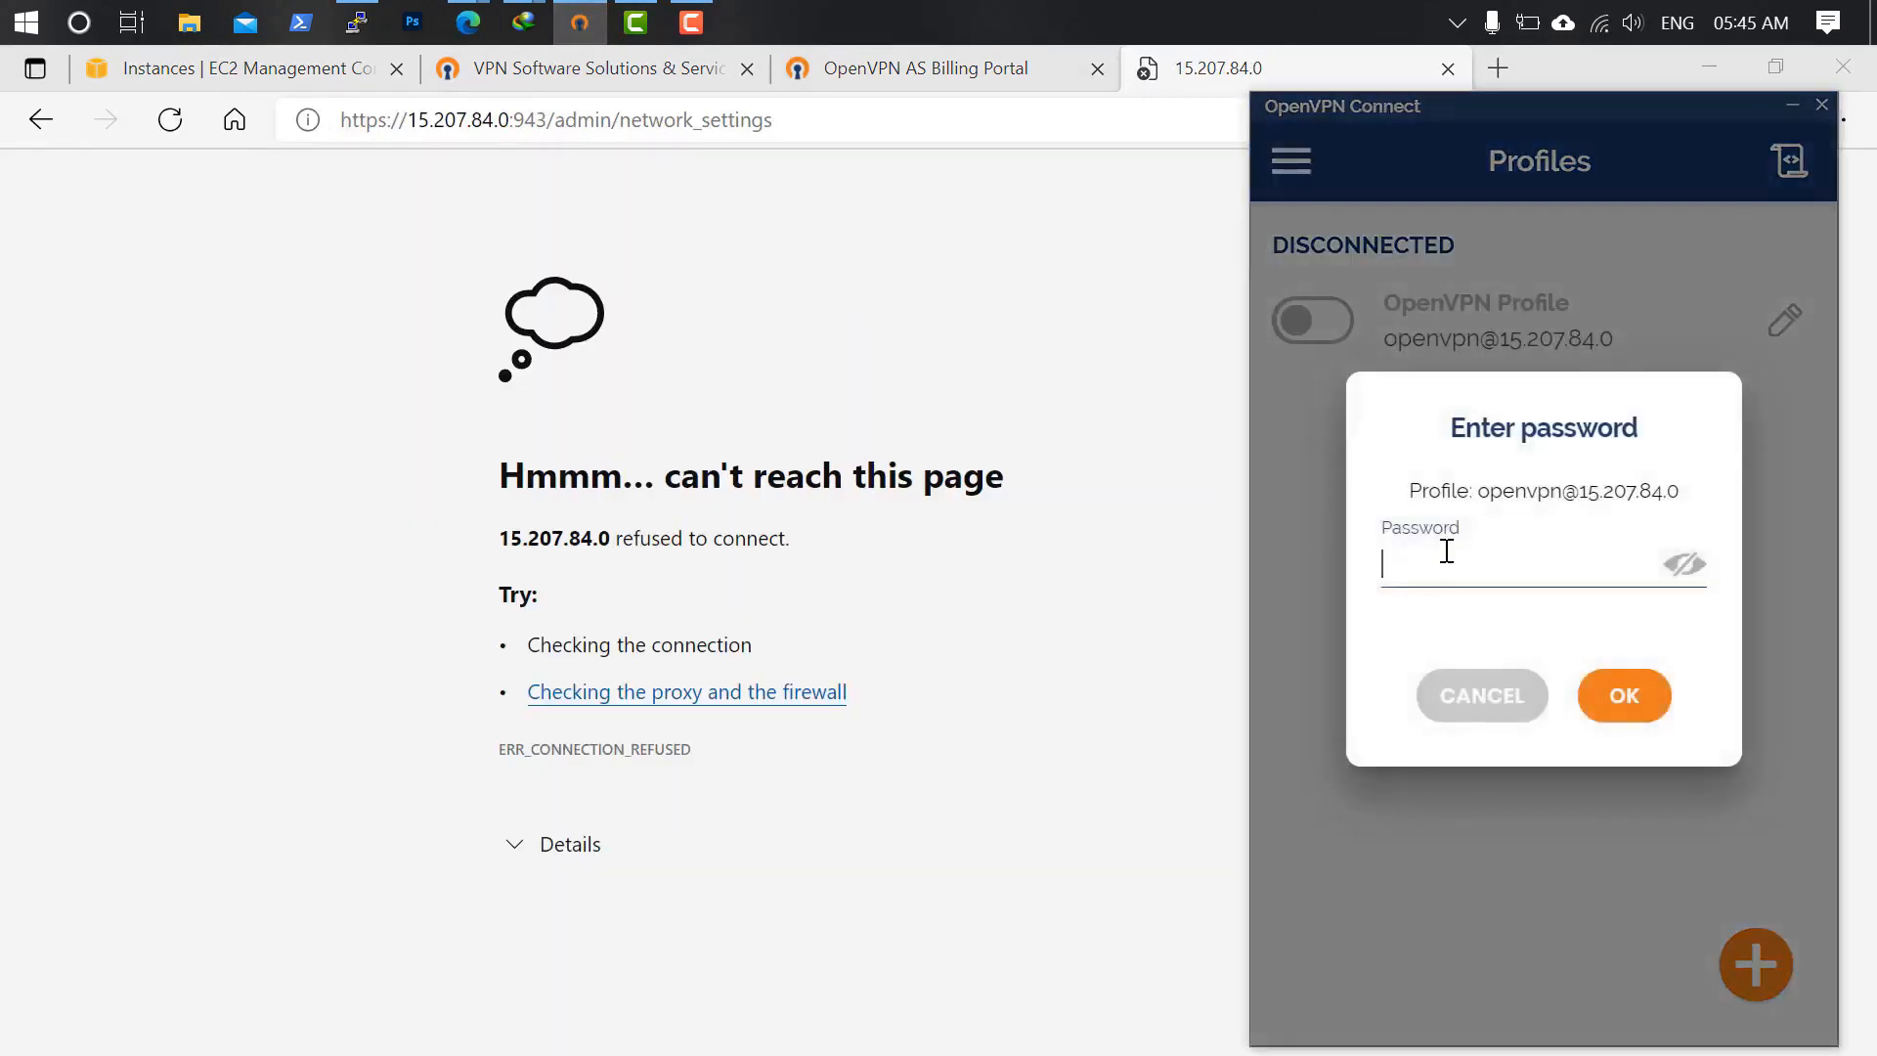
key(Return)
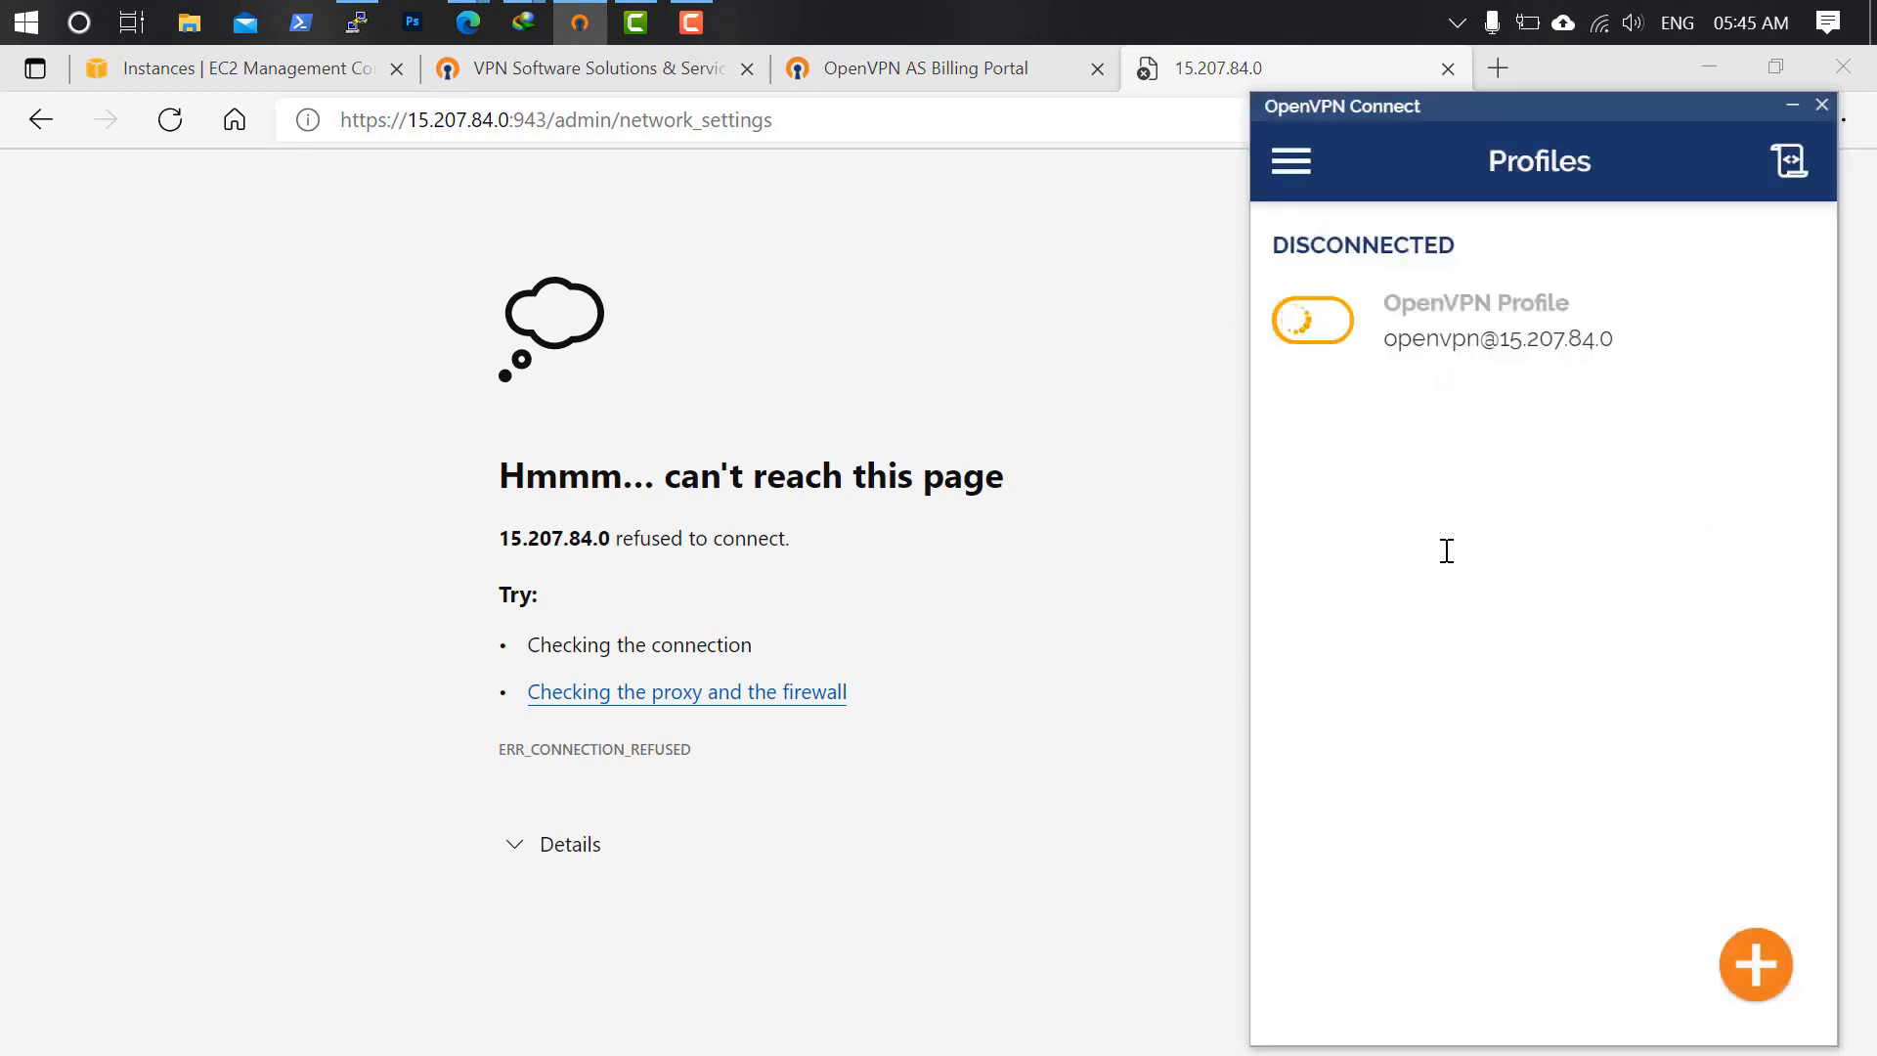
Return to Edge and select the port and admin path in the address bar.
scroll(1500, 528, down, 3)
scroll(1368, 494, up, 3)
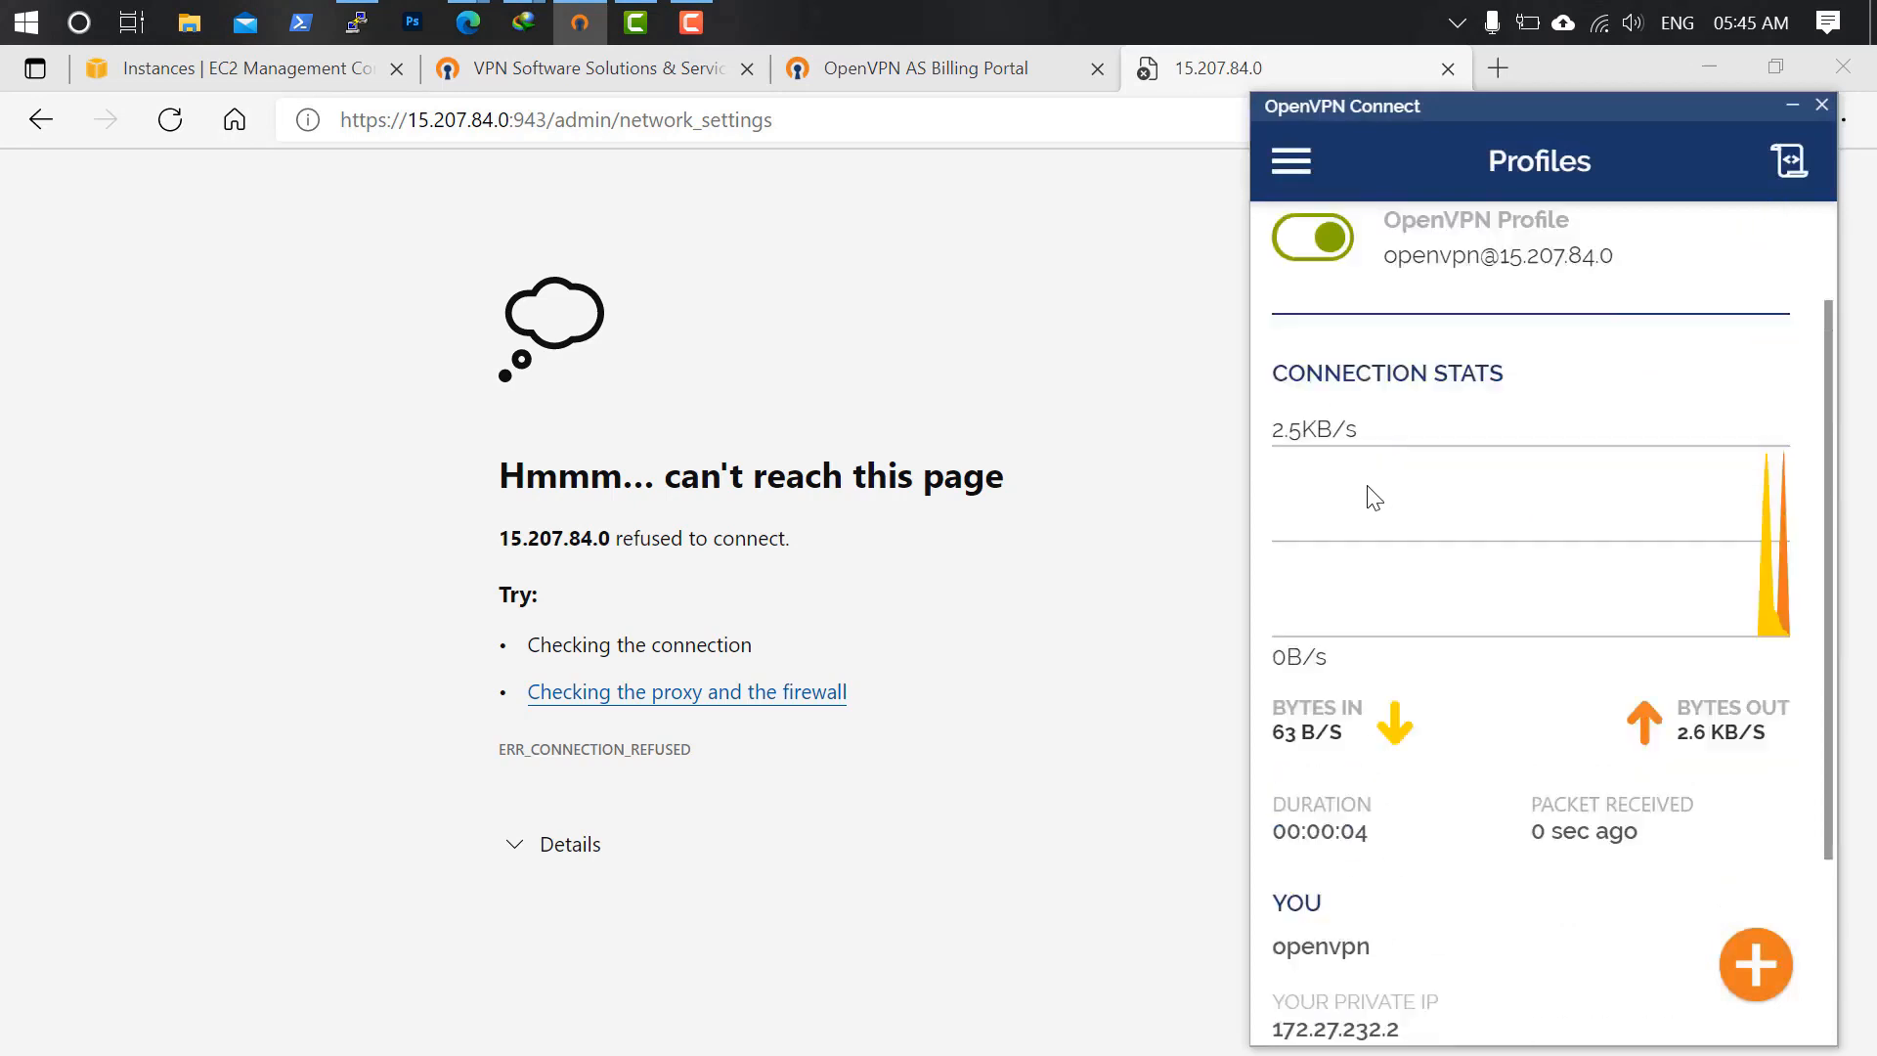
click(567, 156)
drag(511, 119, 1276, 183)
key(BackSpace)
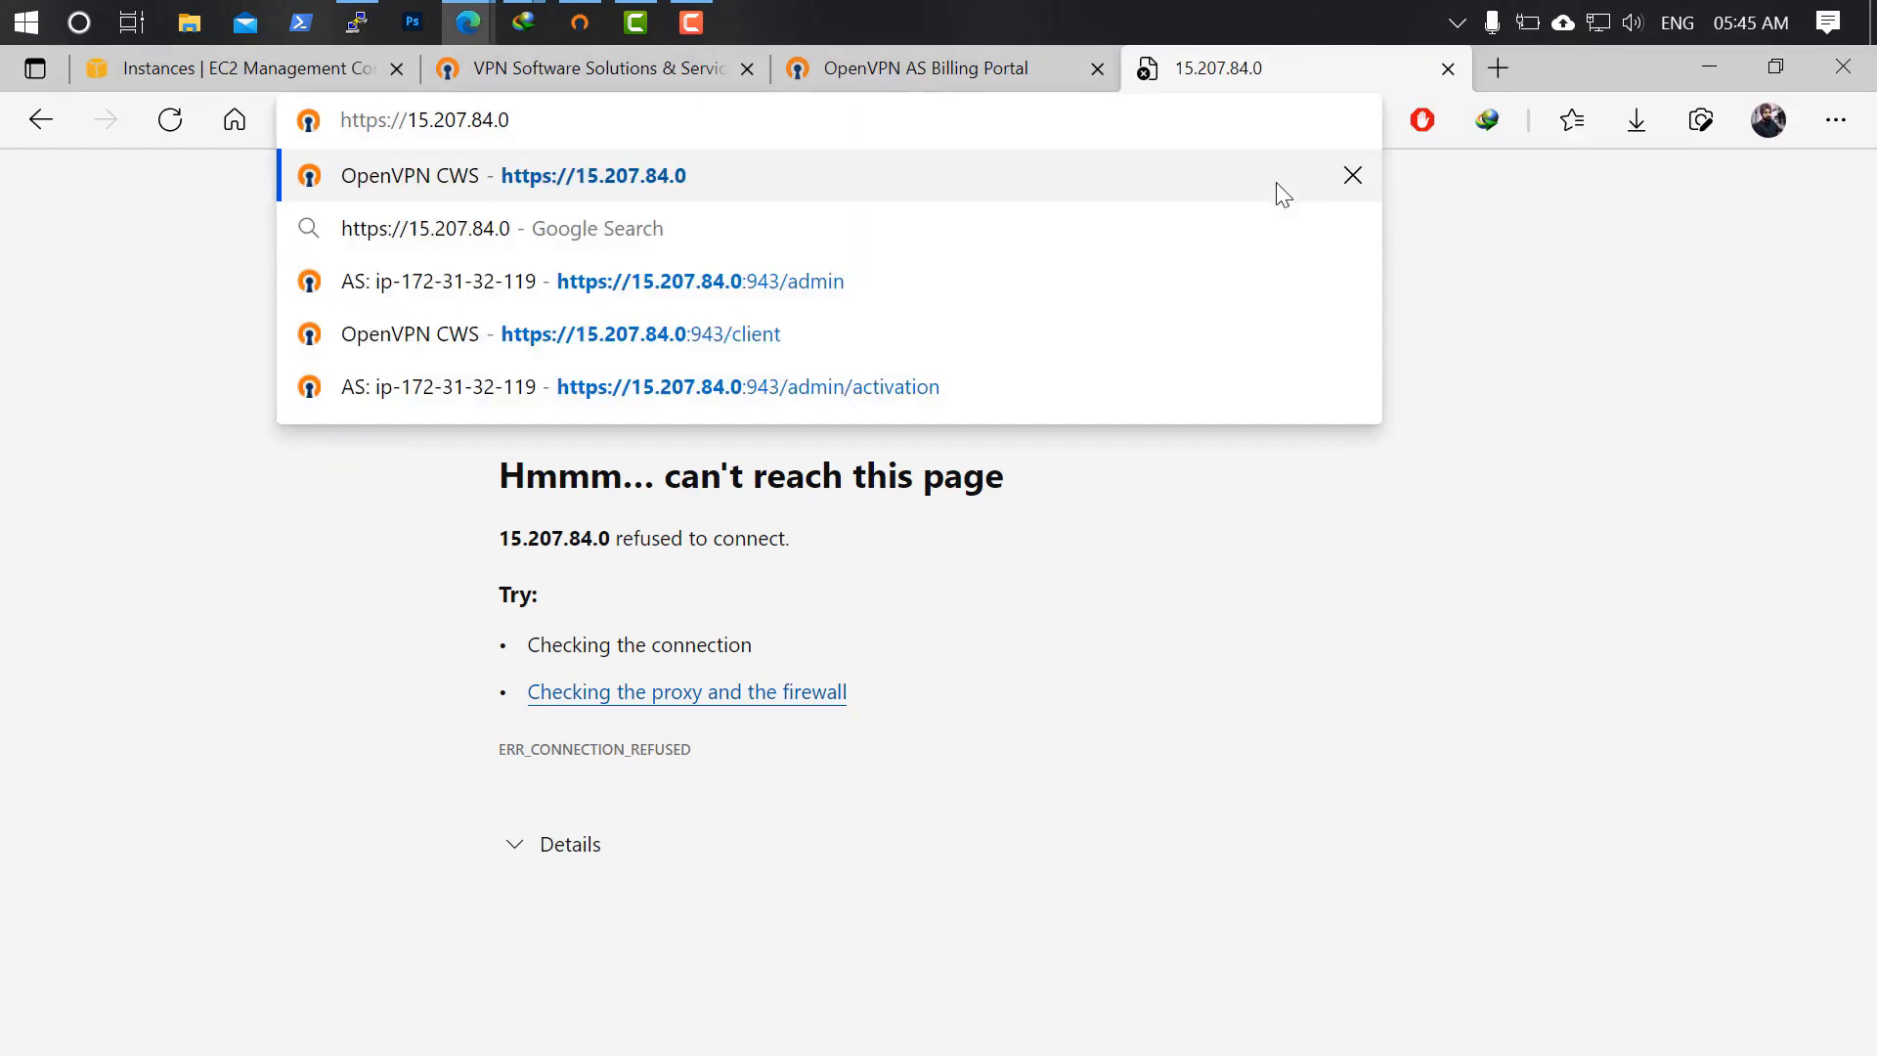
key(Return)
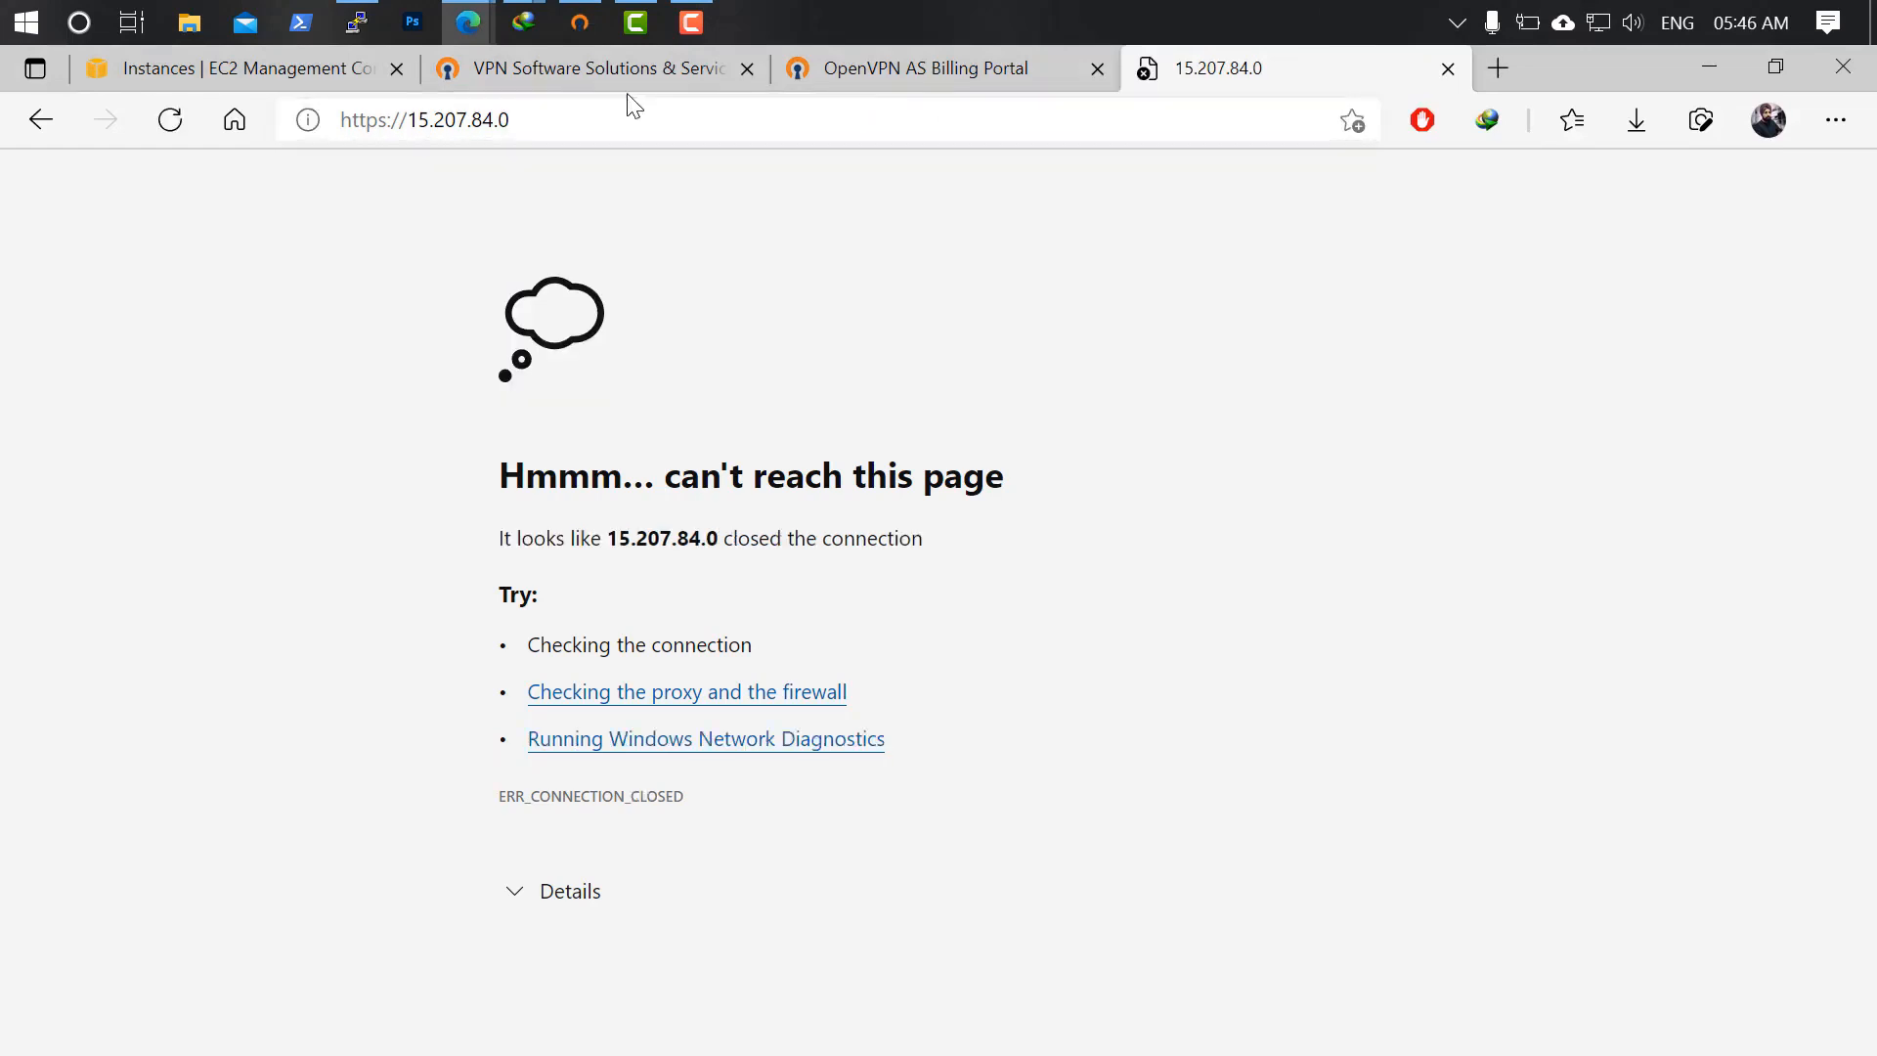
mouse_move(479, 10)
click(684, 177)
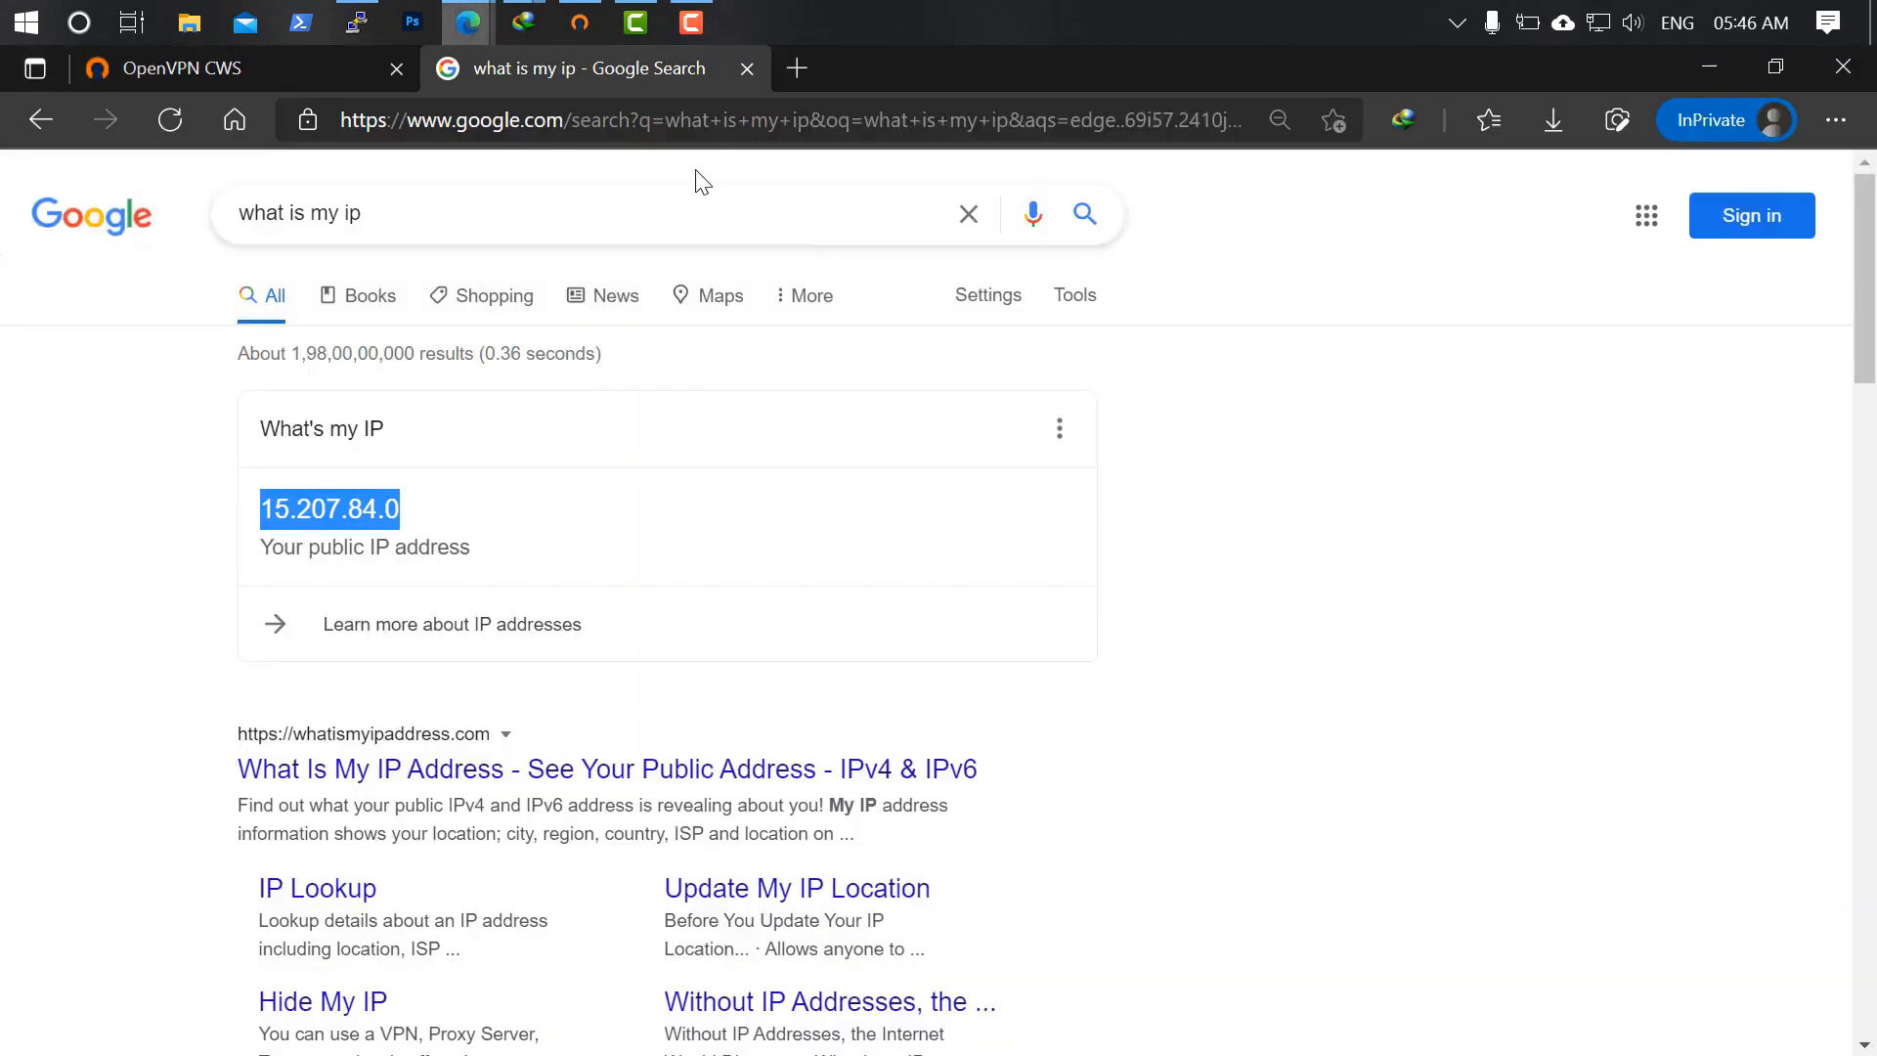
click(180, 74)
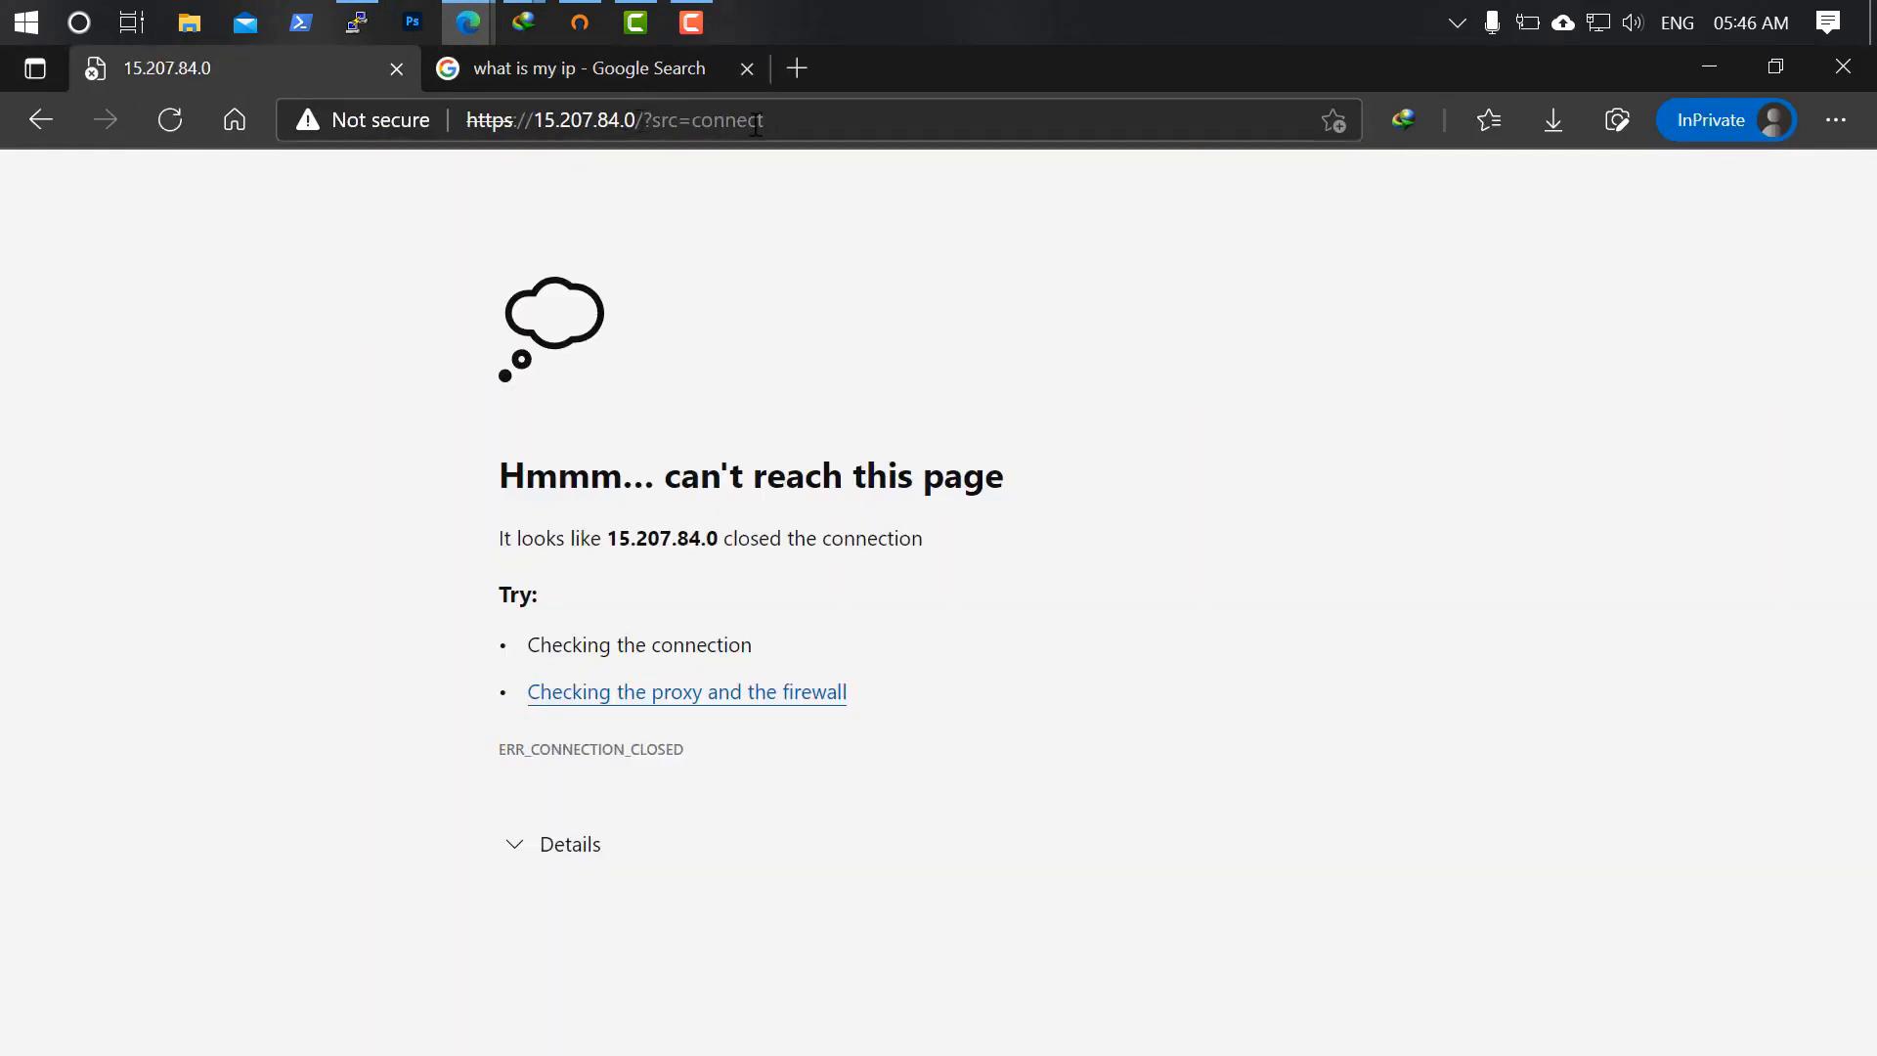
drag(642, 120, 1322, 137)
key(BackSpace)
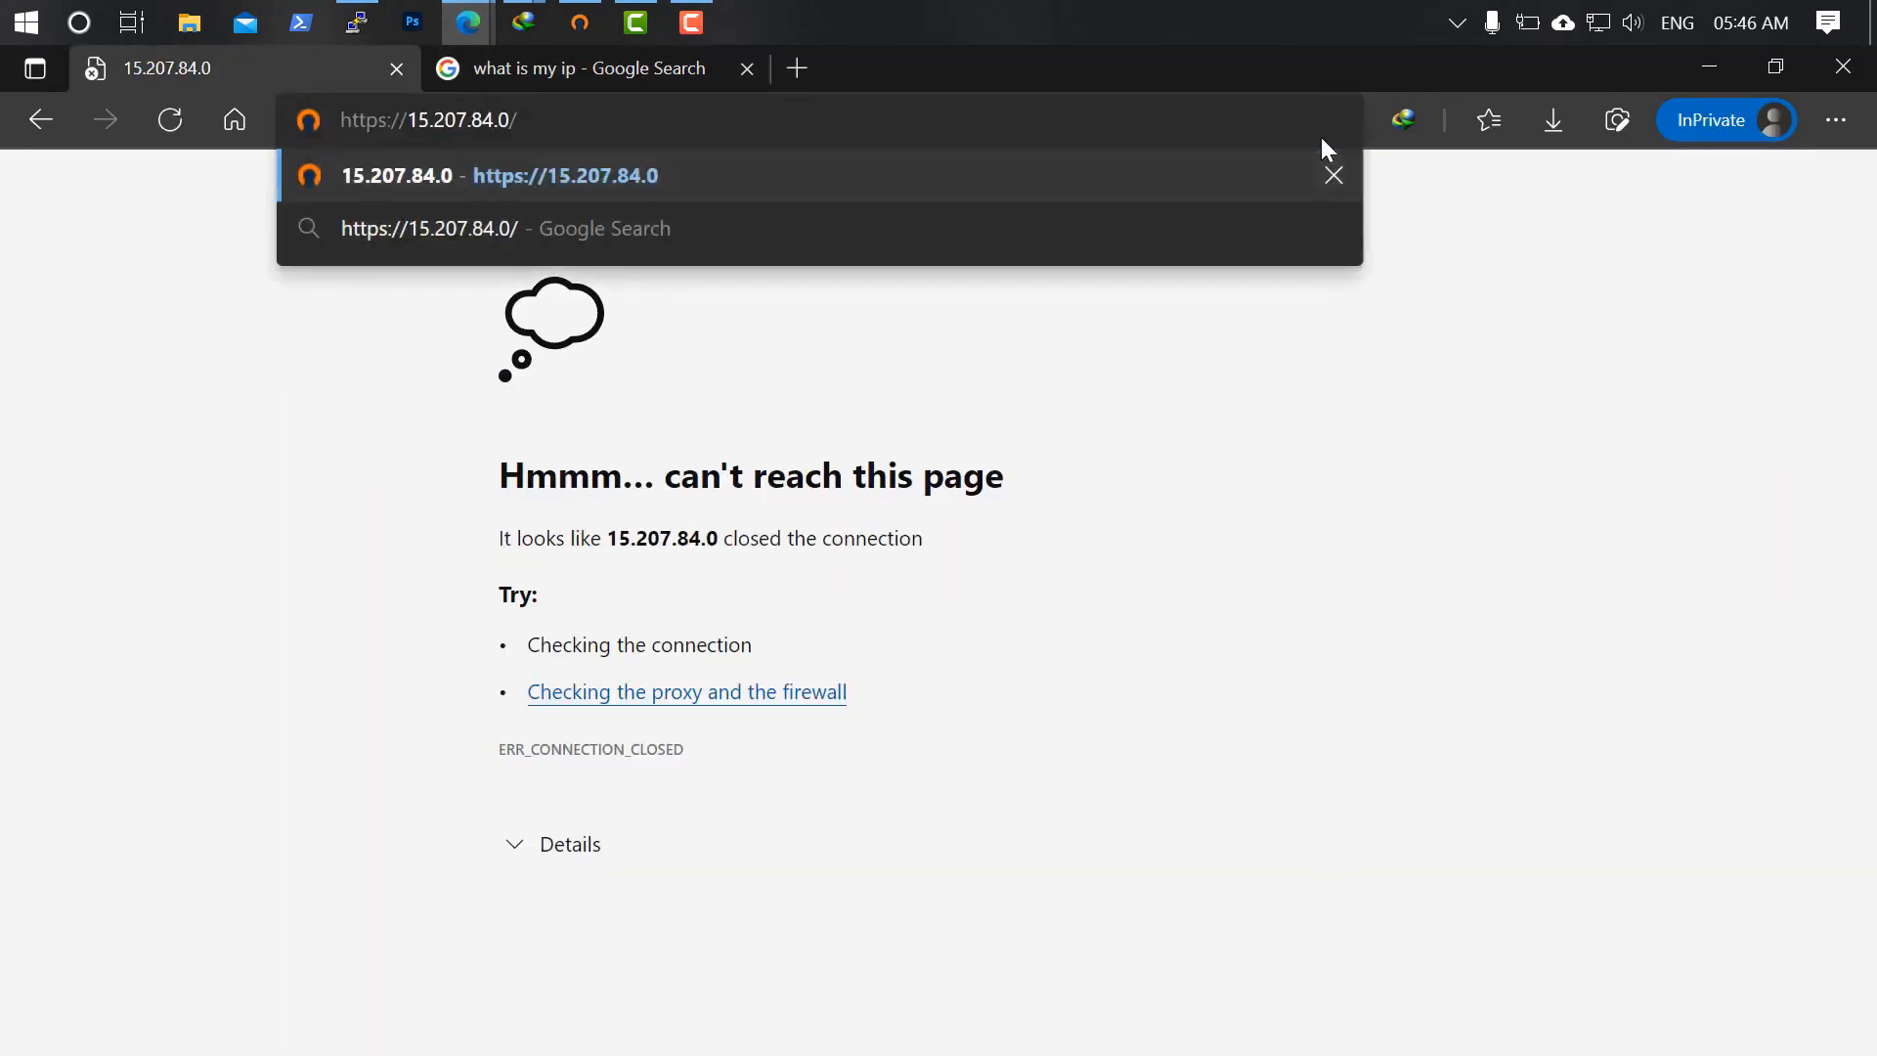
key(BackSpace)
text(:94)
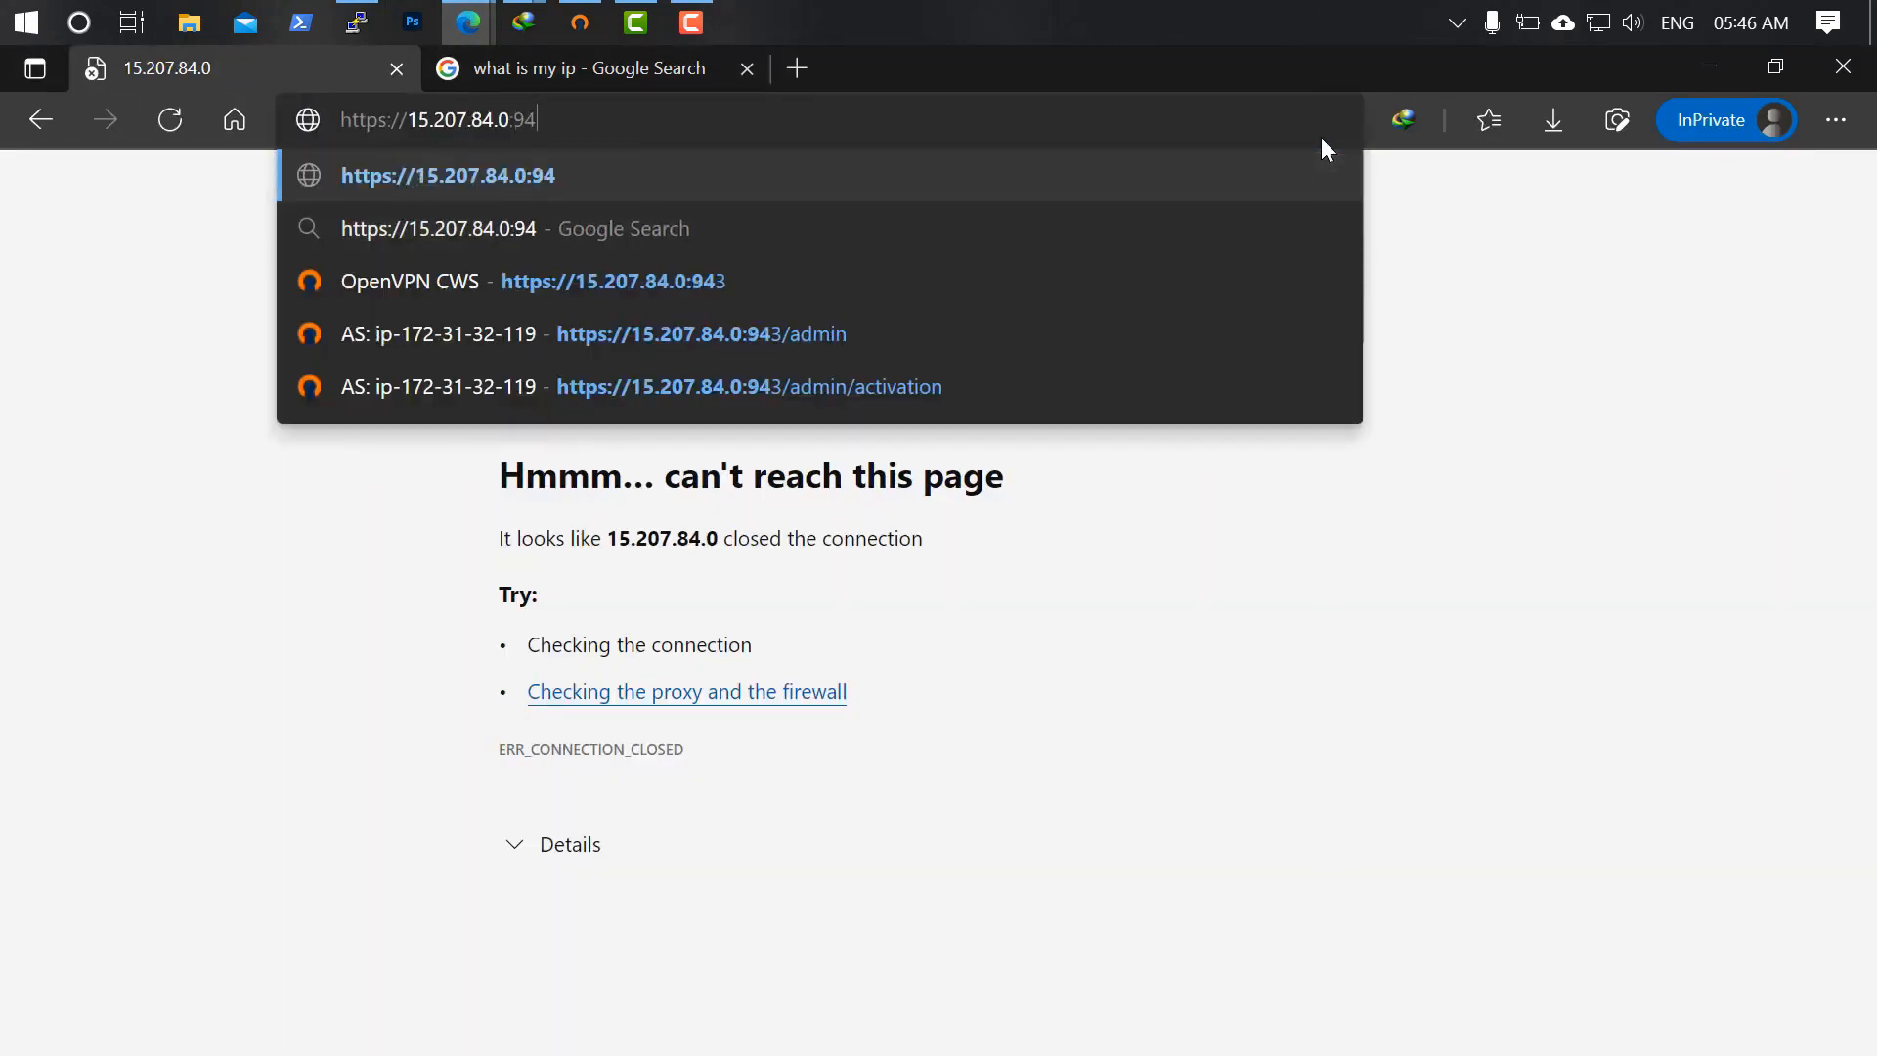
text(3/client)
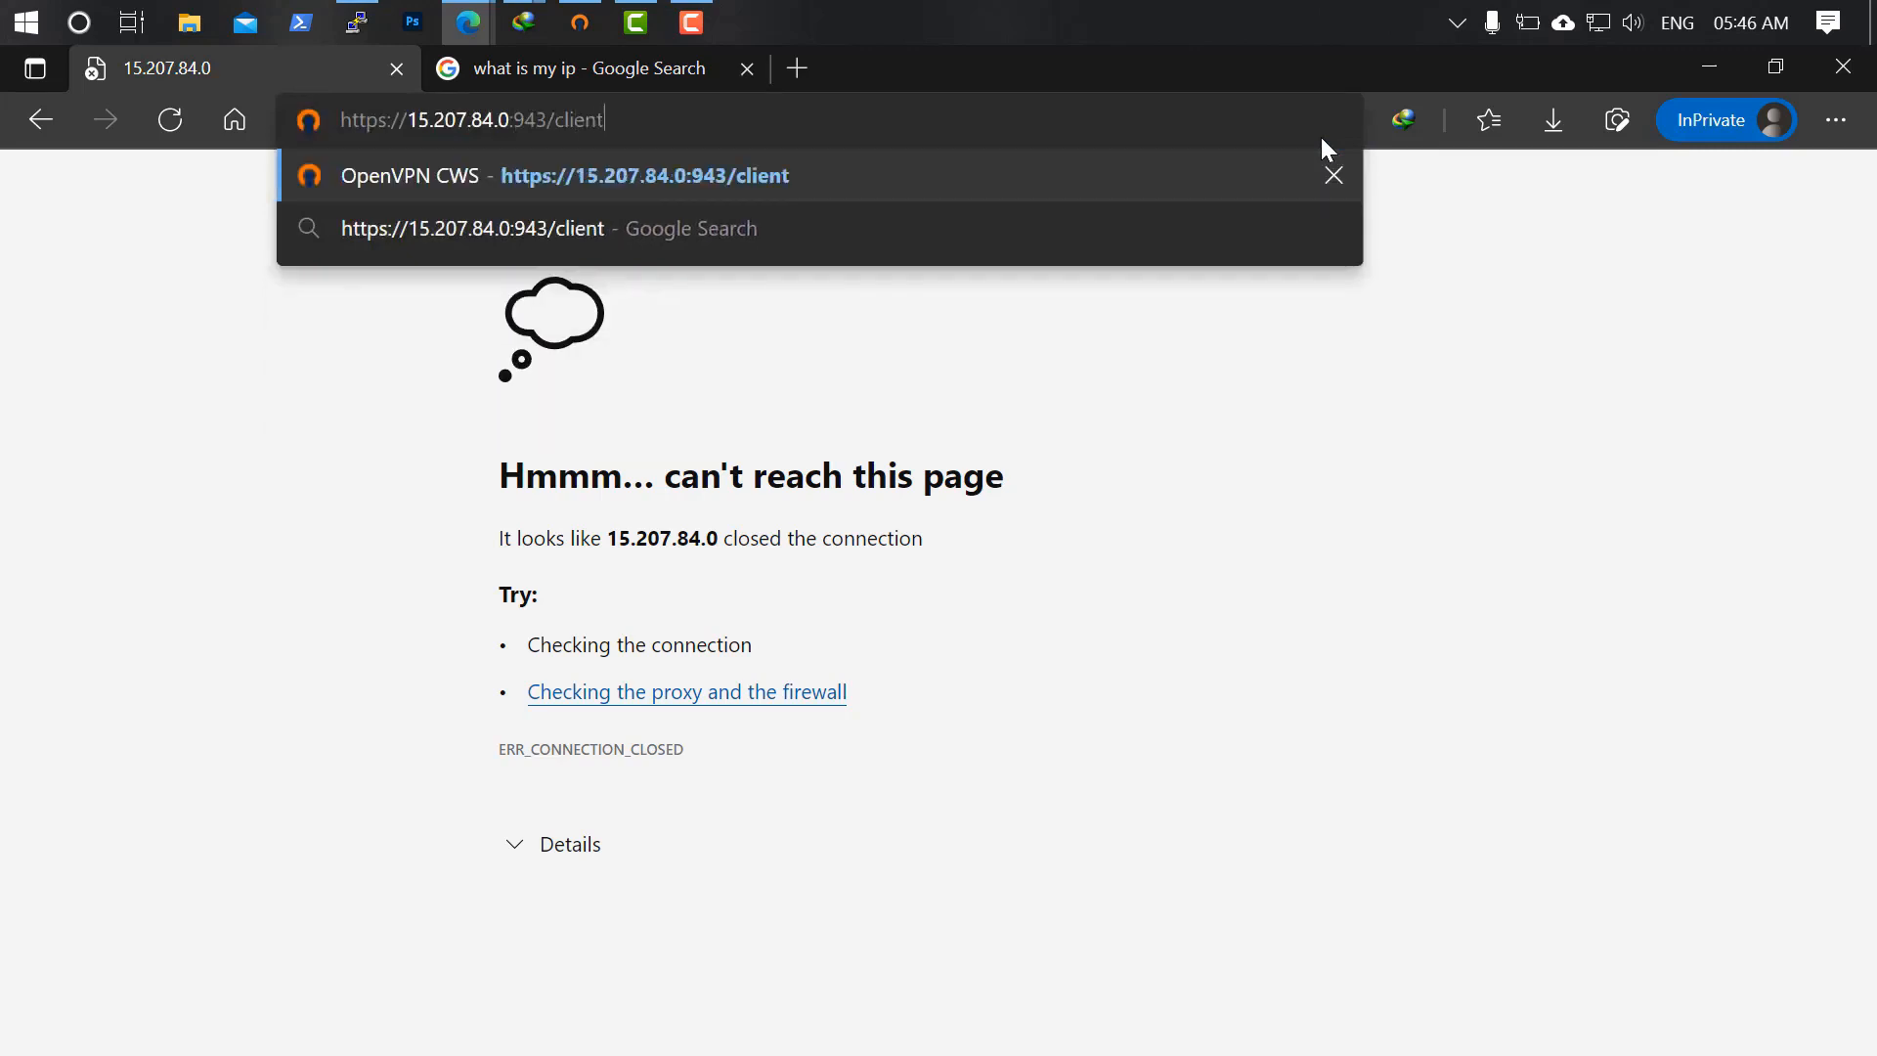
key(Return)
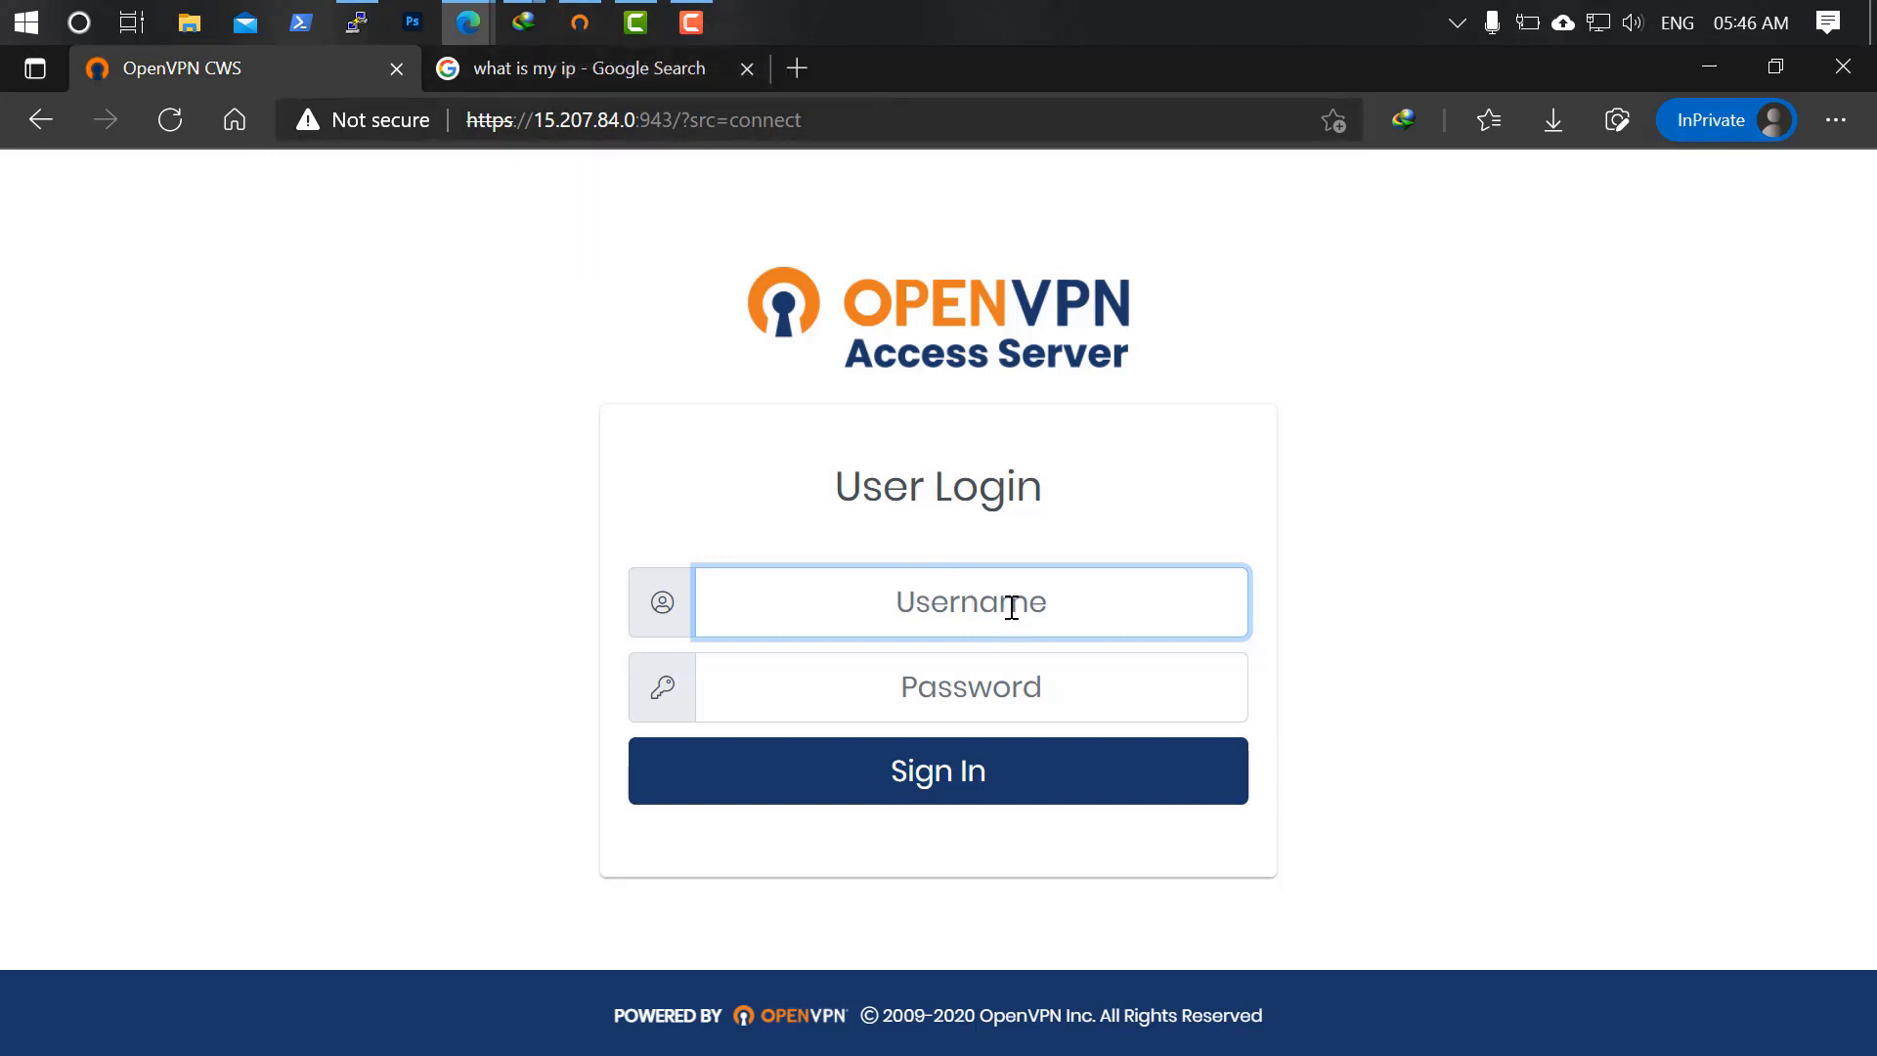
Try the :943/admin login page, then switch the path back to client.
drag(681, 122, 1076, 167)
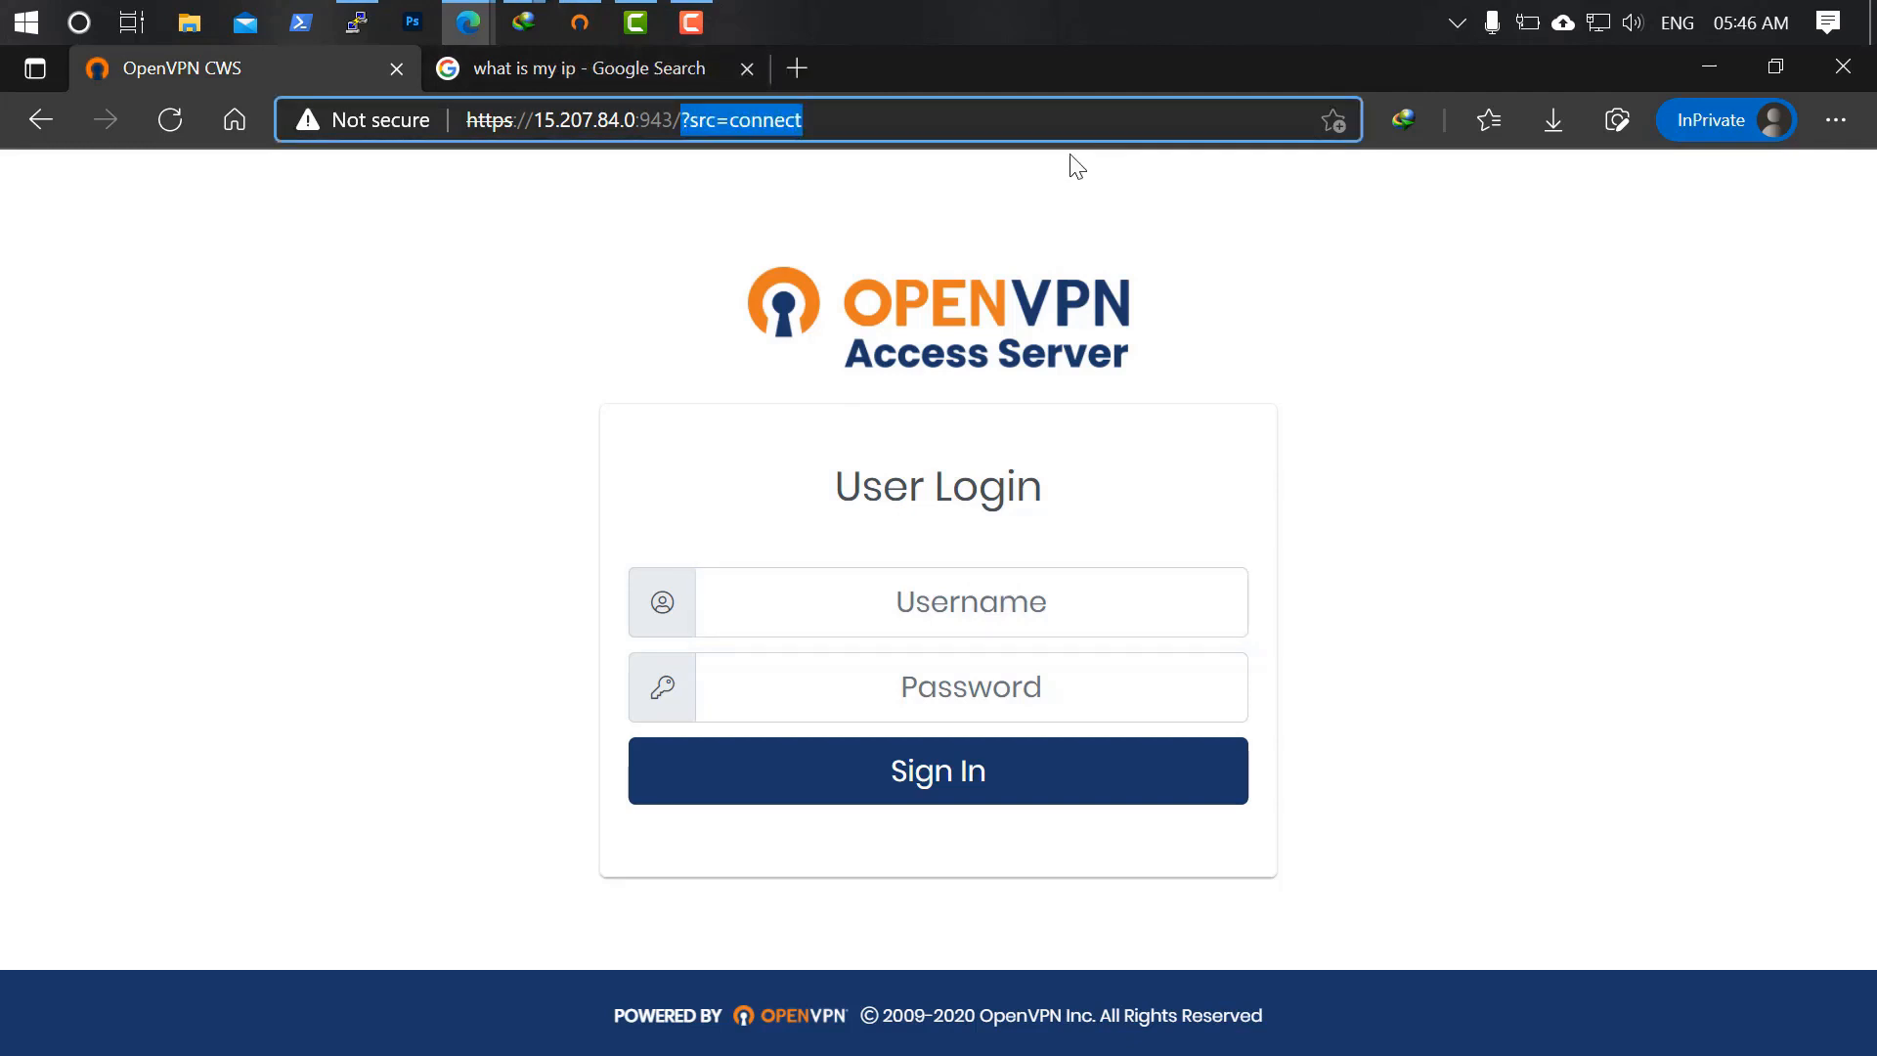
key(BackSpace)
text(admin)
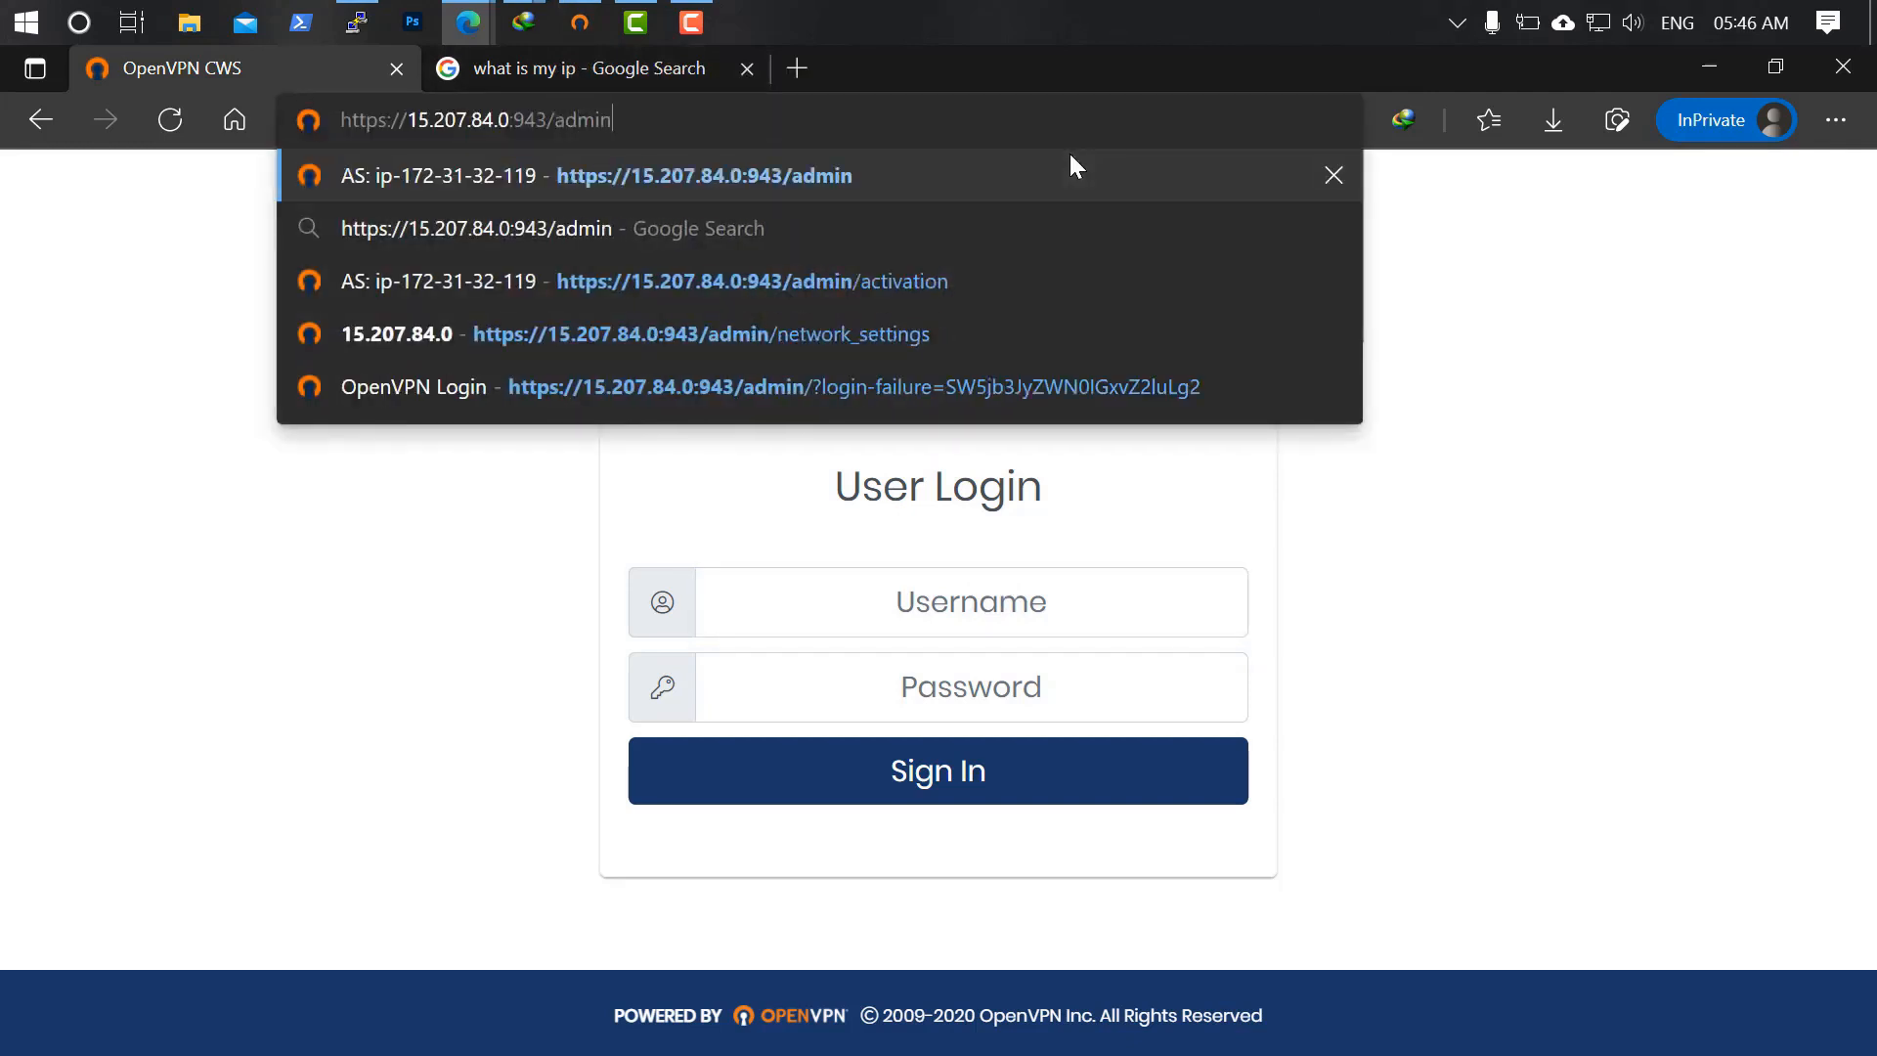
key(Return)
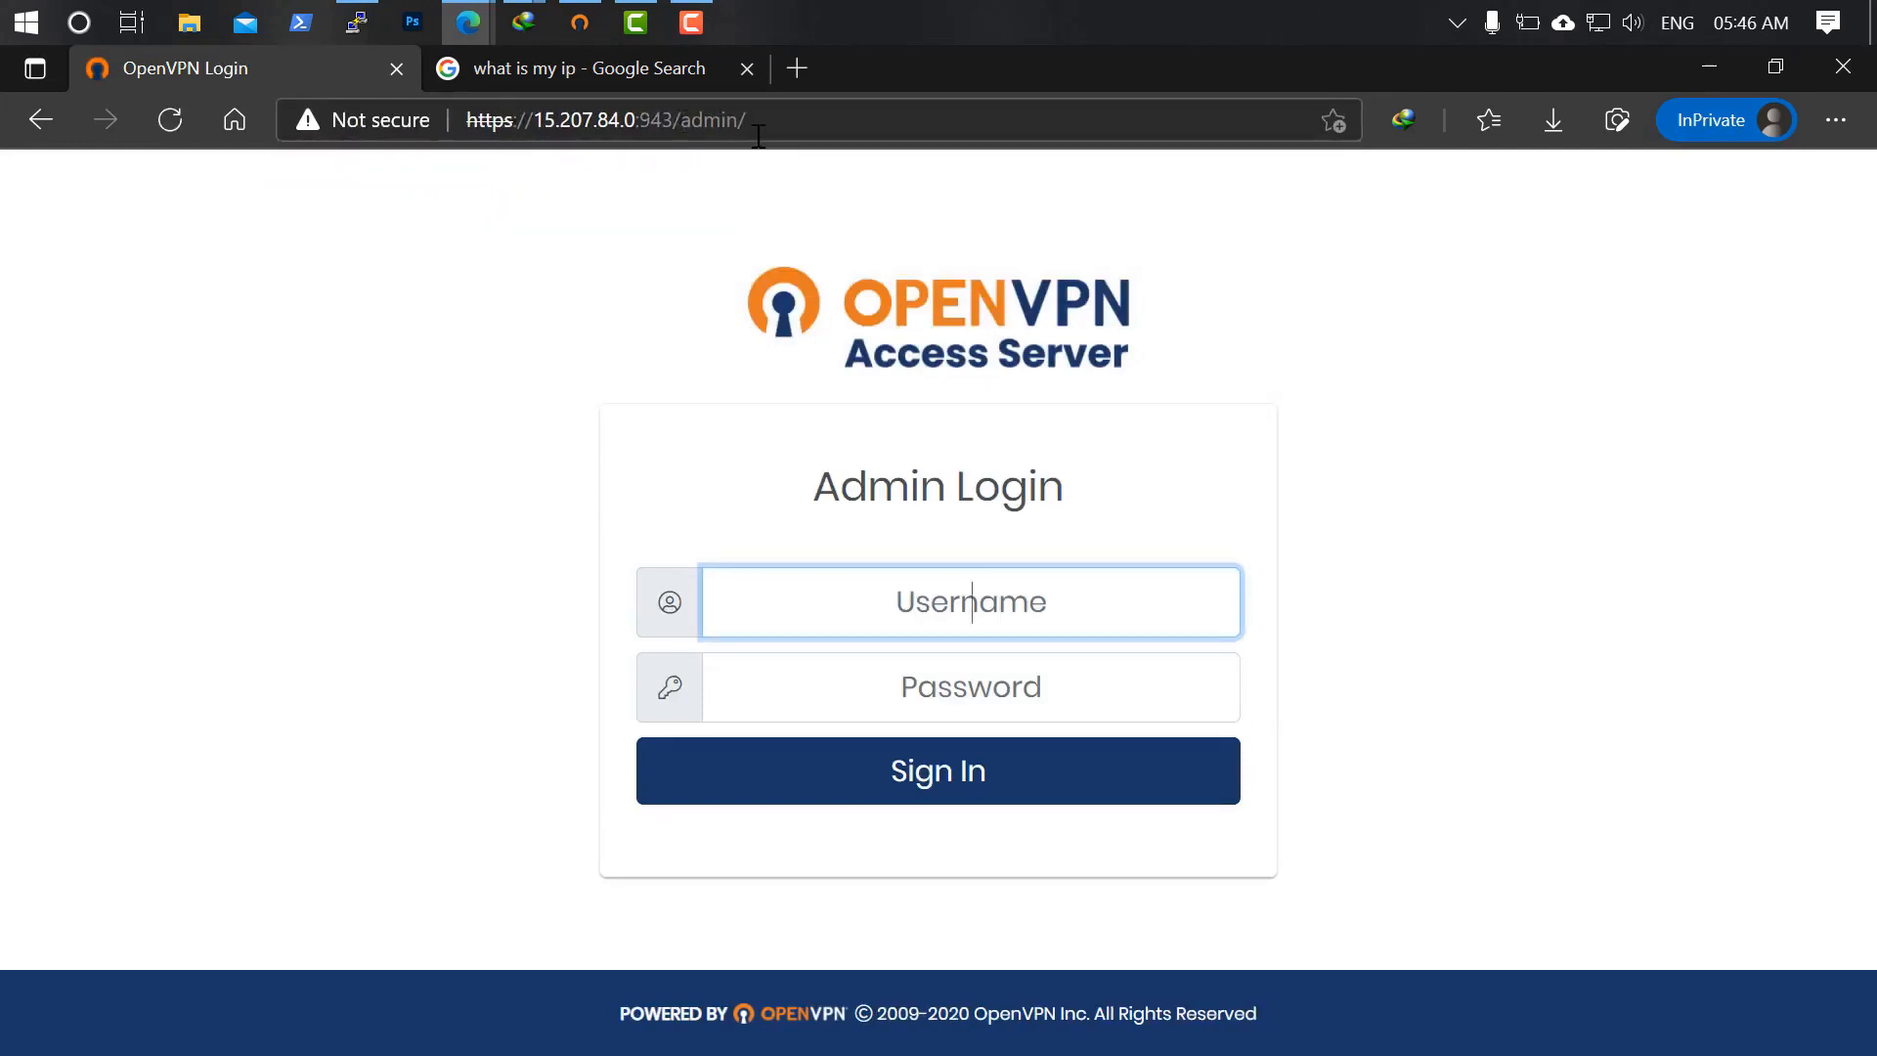
drag(739, 119, 689, 126)
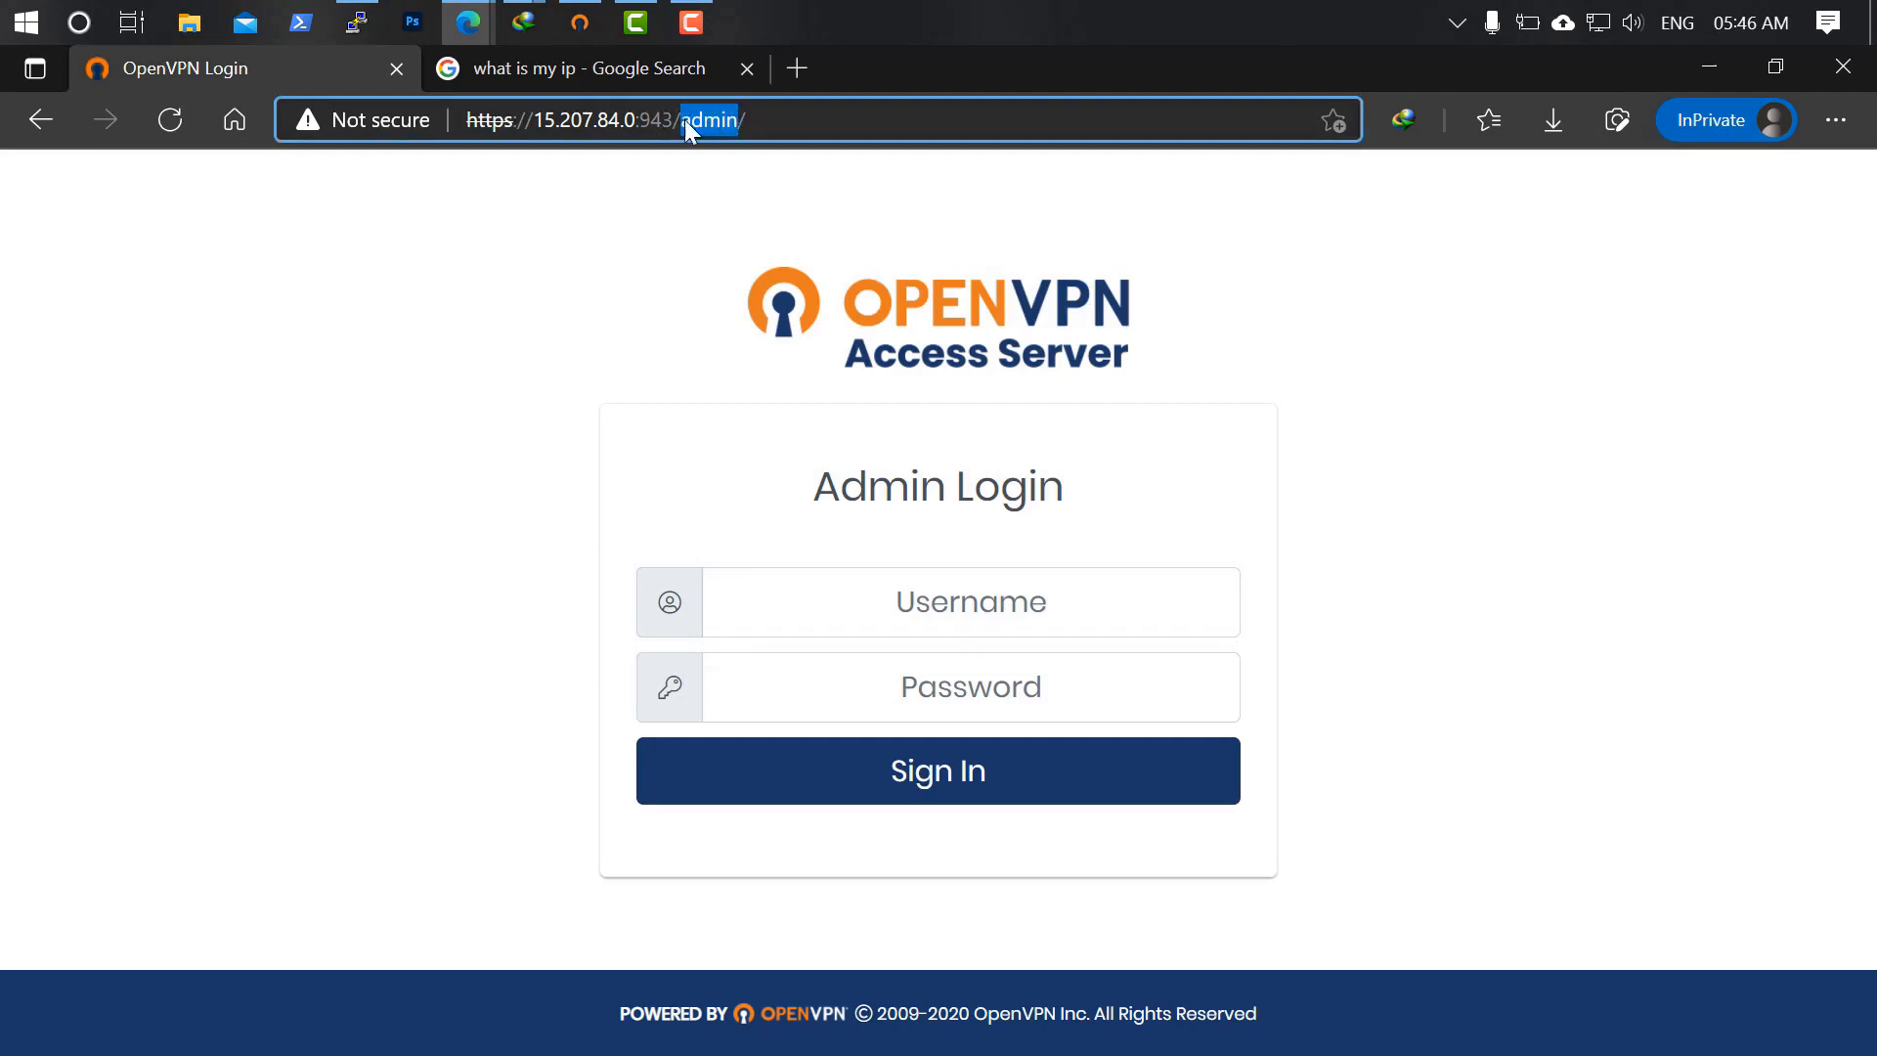
text(client)
key(Return)
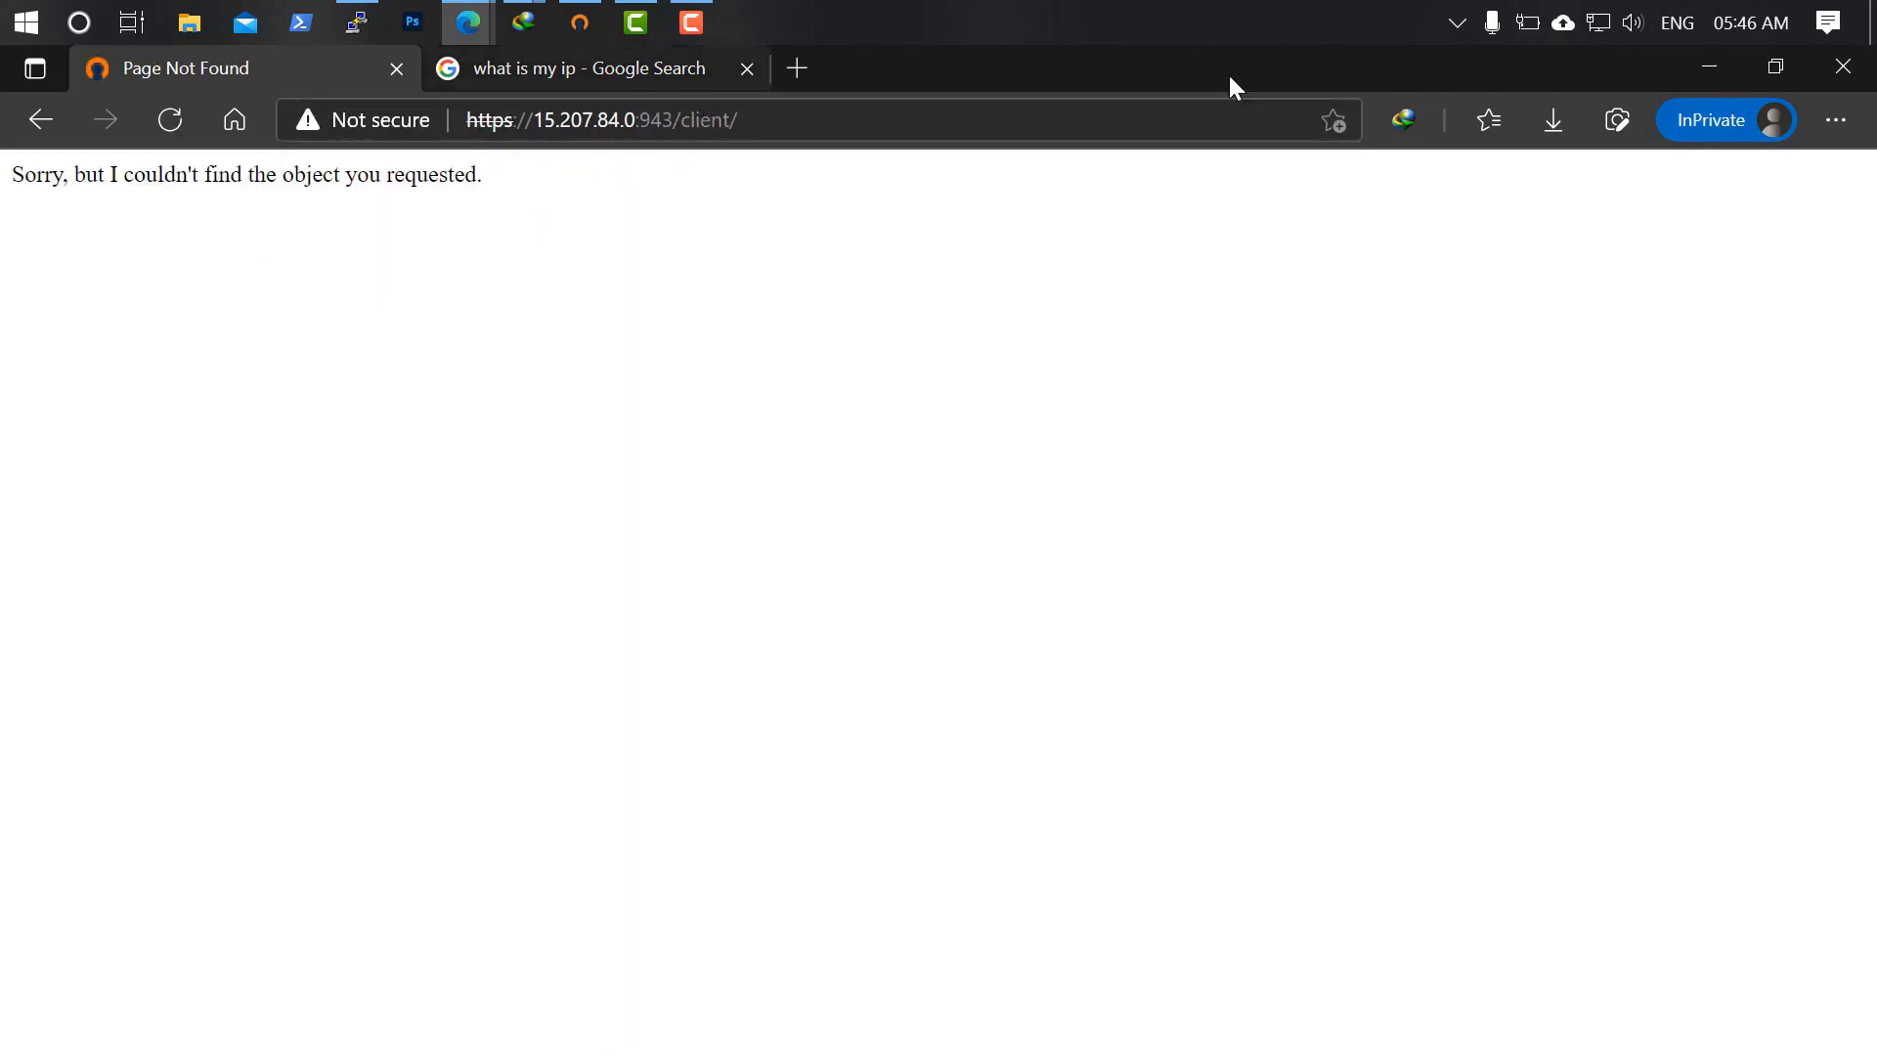
click(1842, 65)
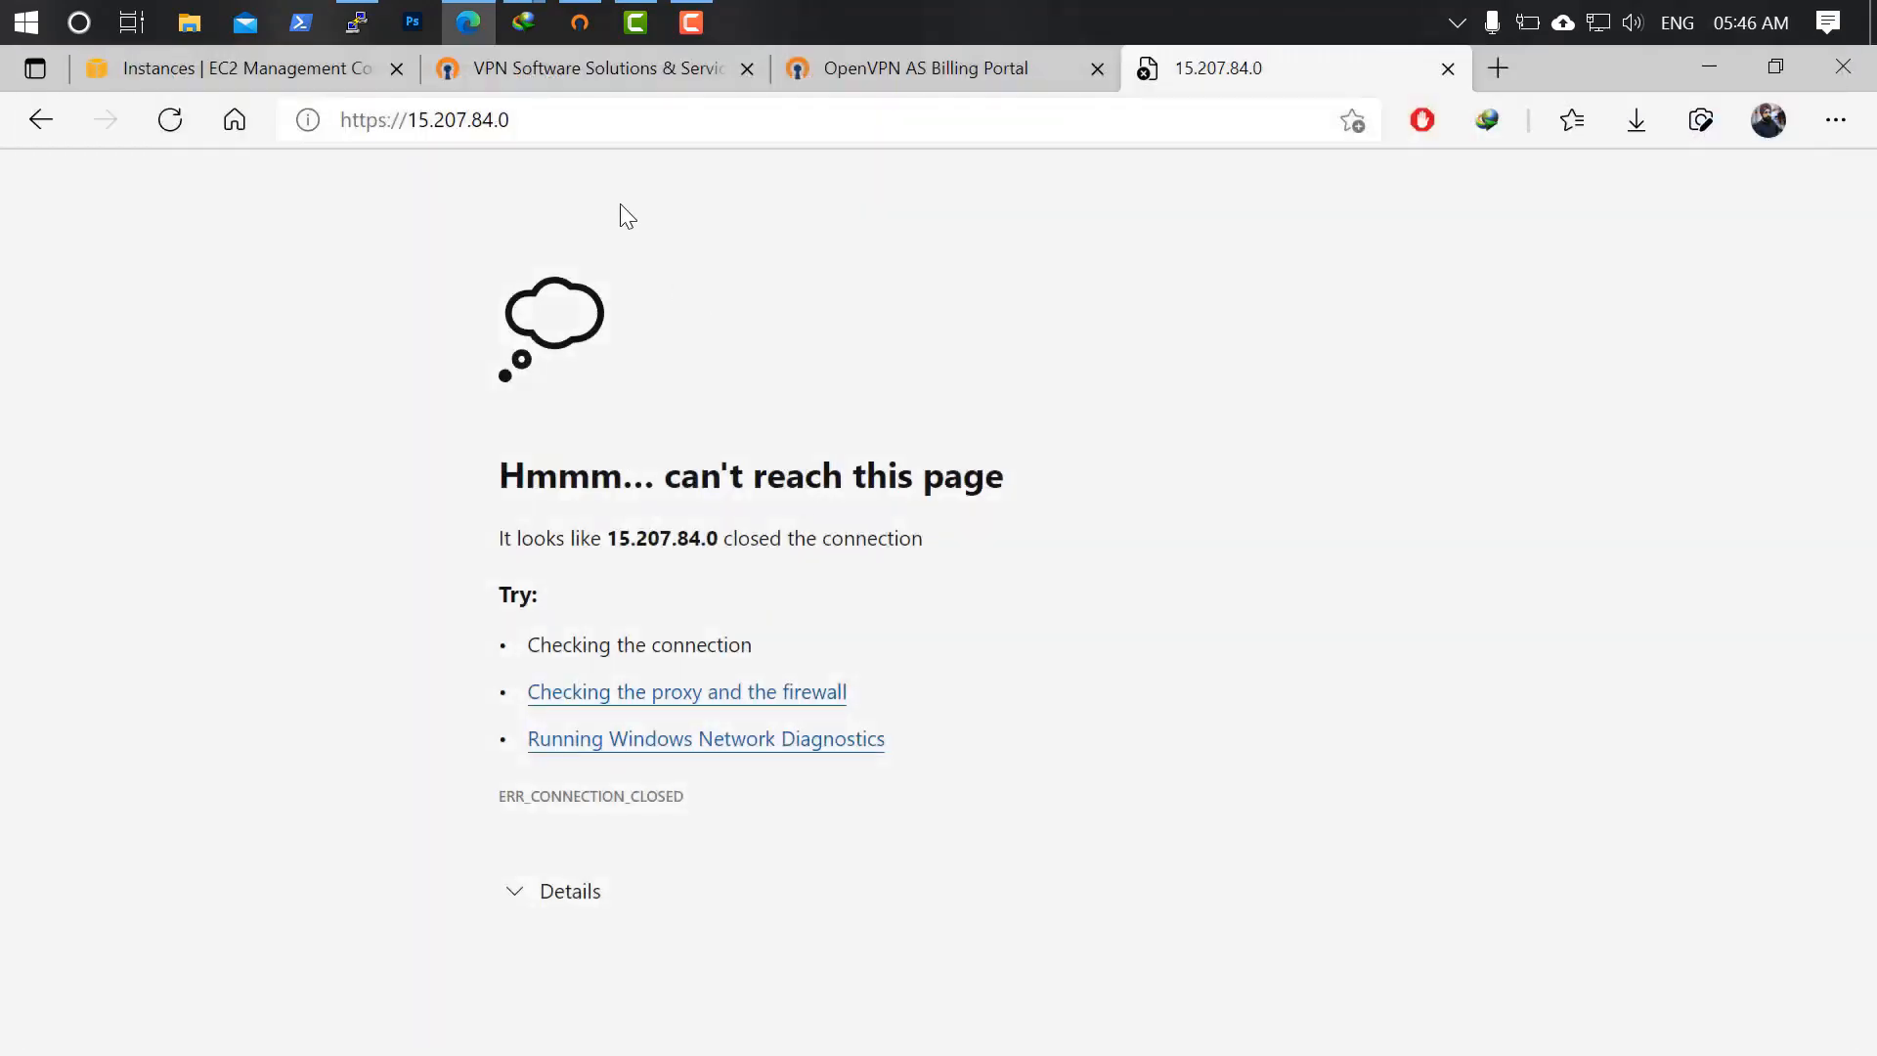
click(162, 118)
click(633, 120)
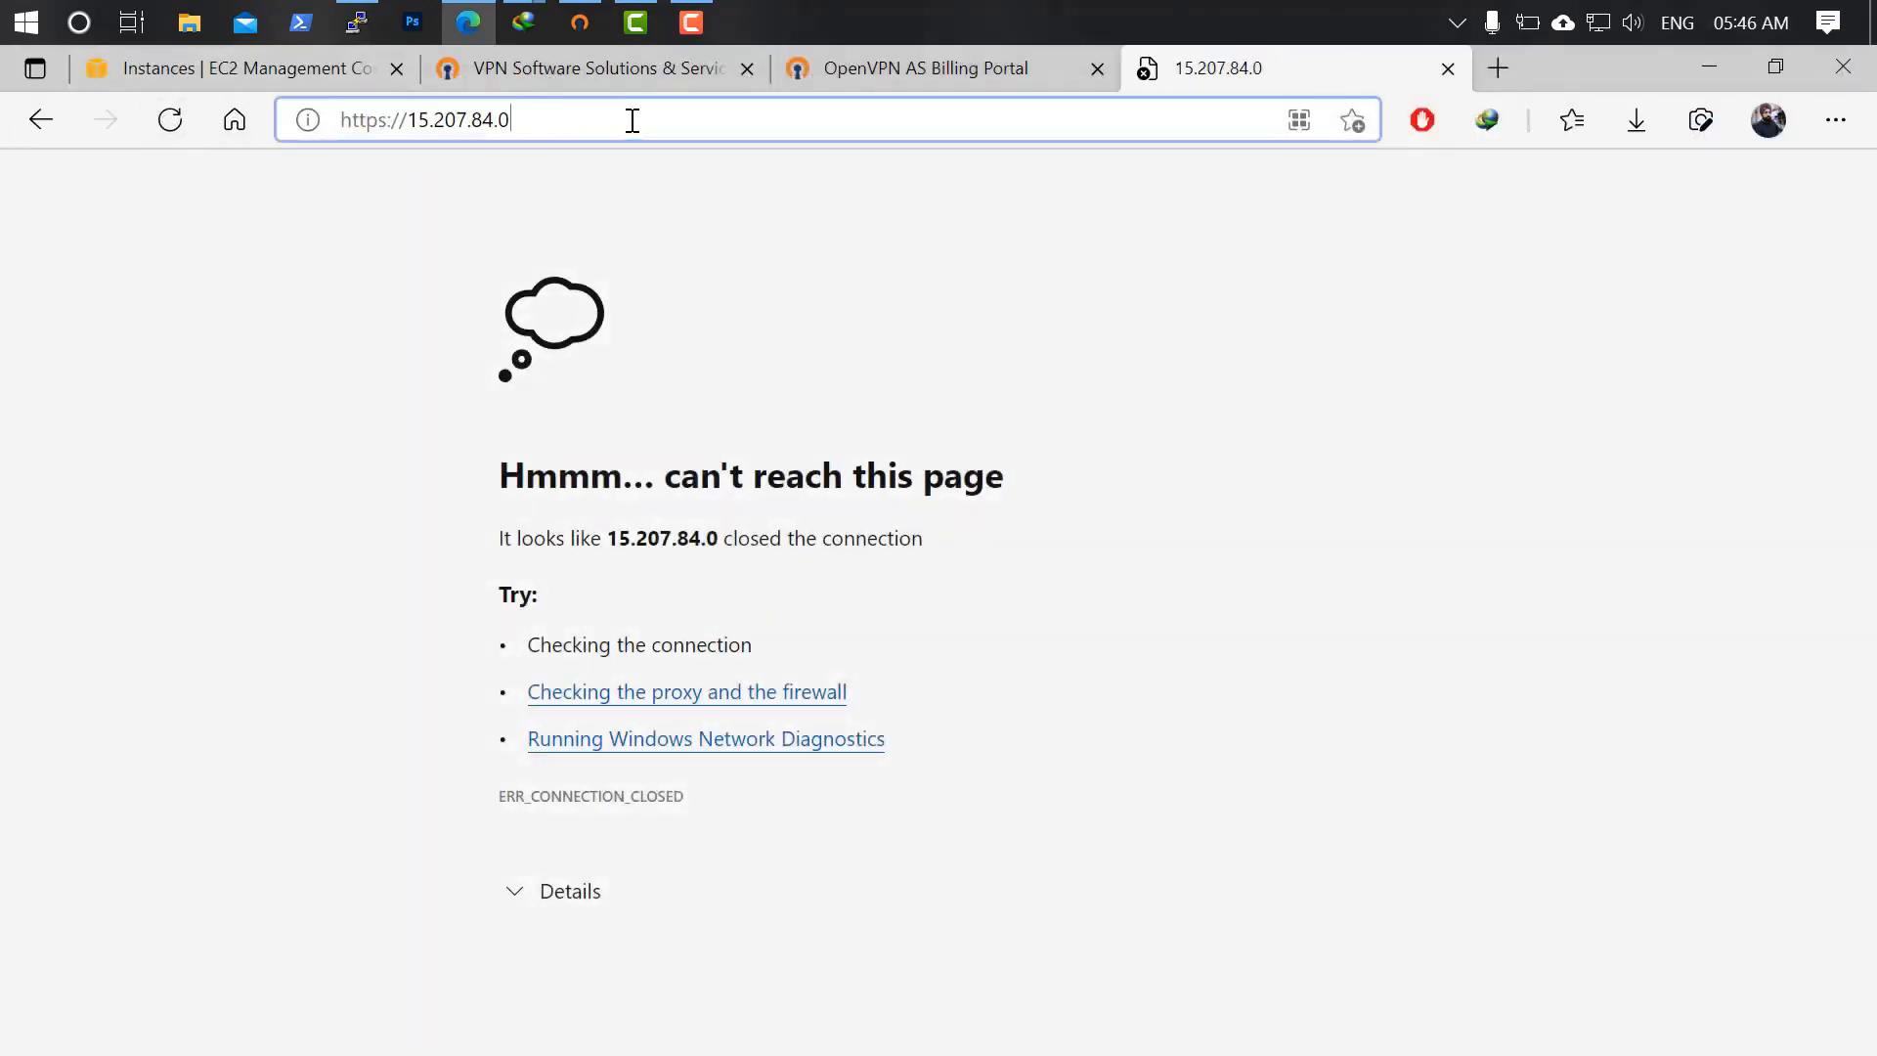
text(/)
key(BackSpace)
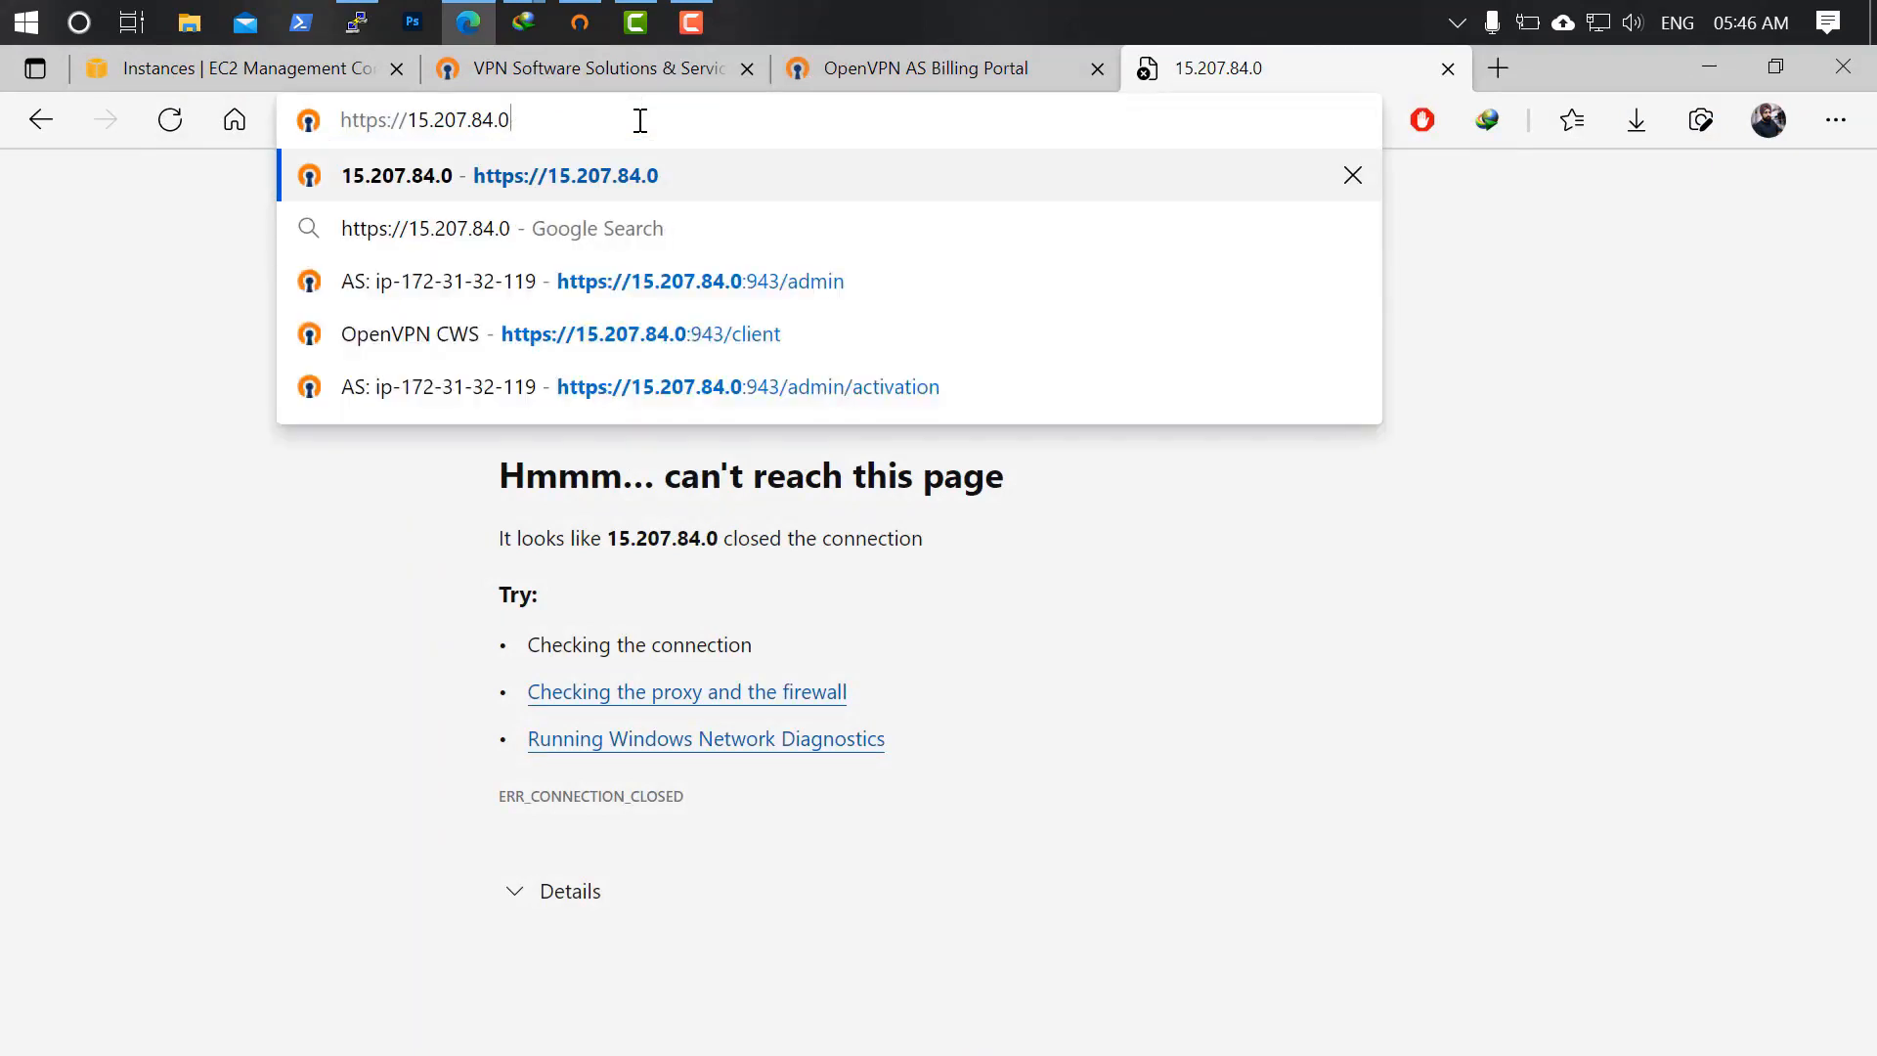
text(:94)
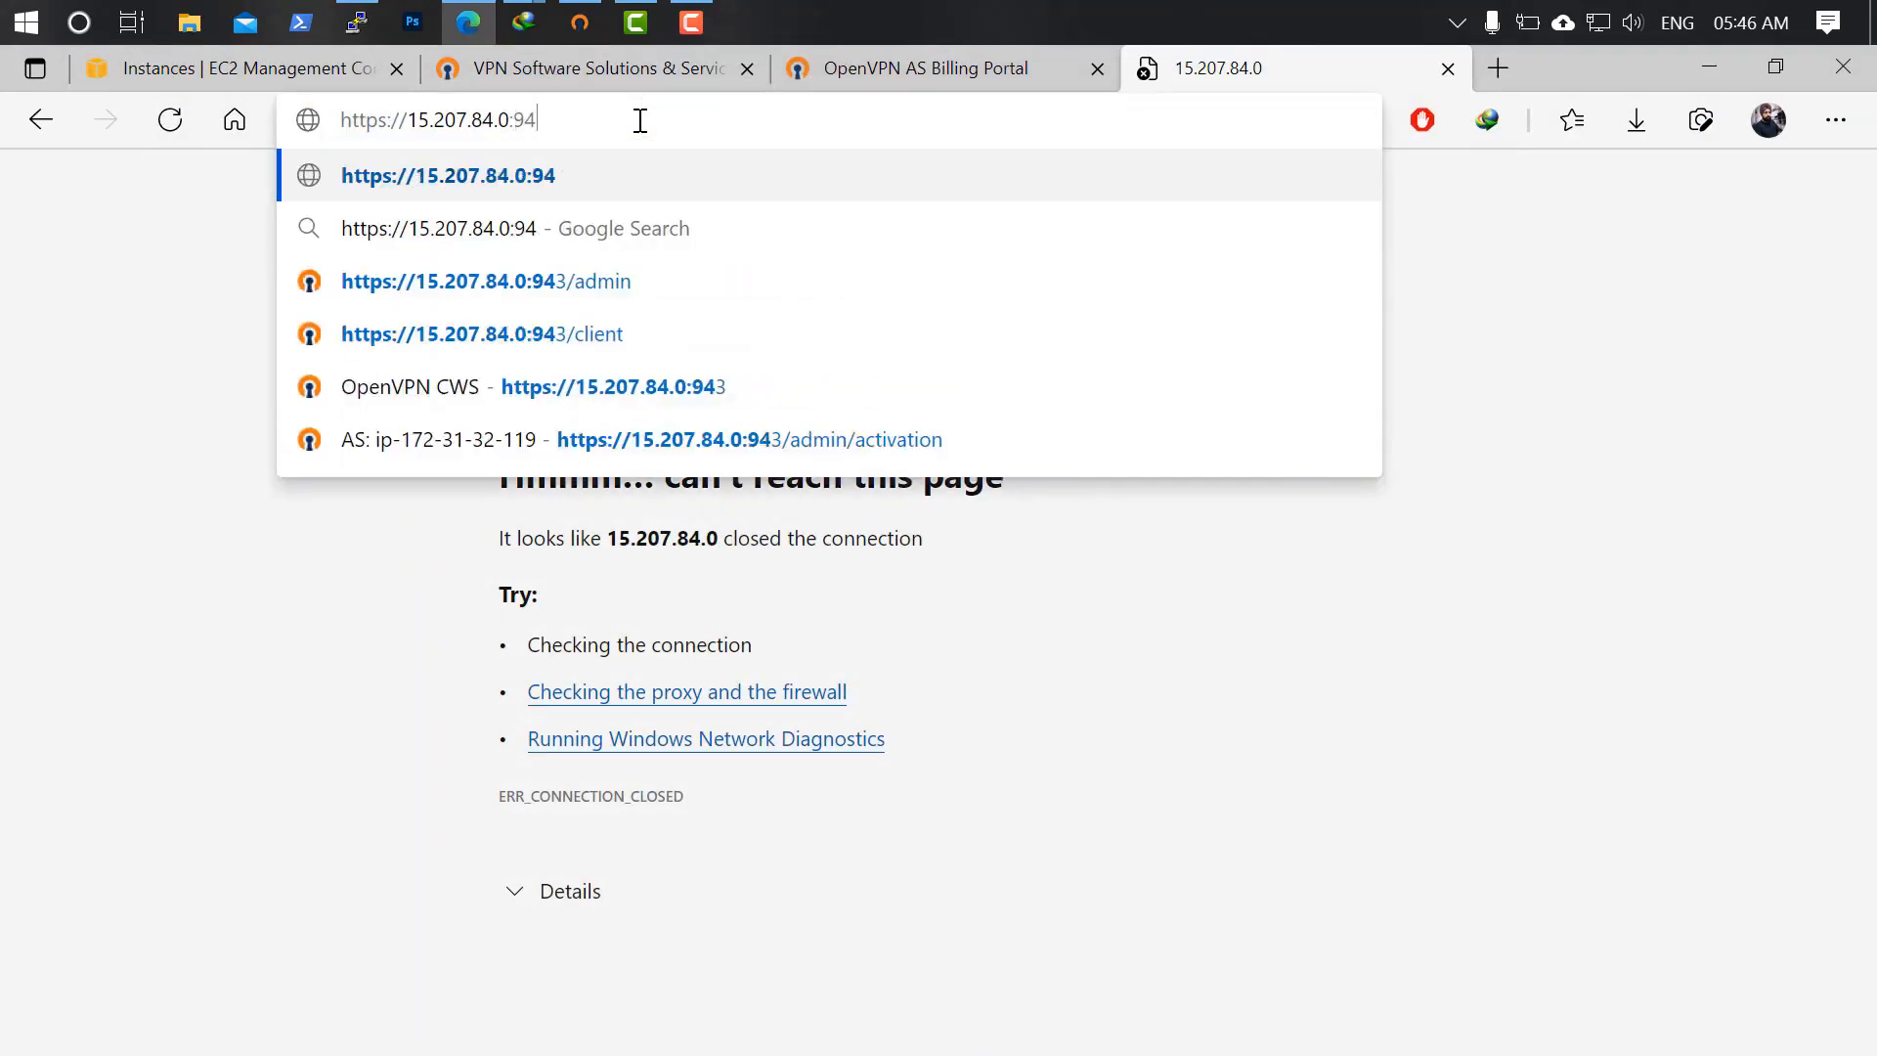
text(3/admin)
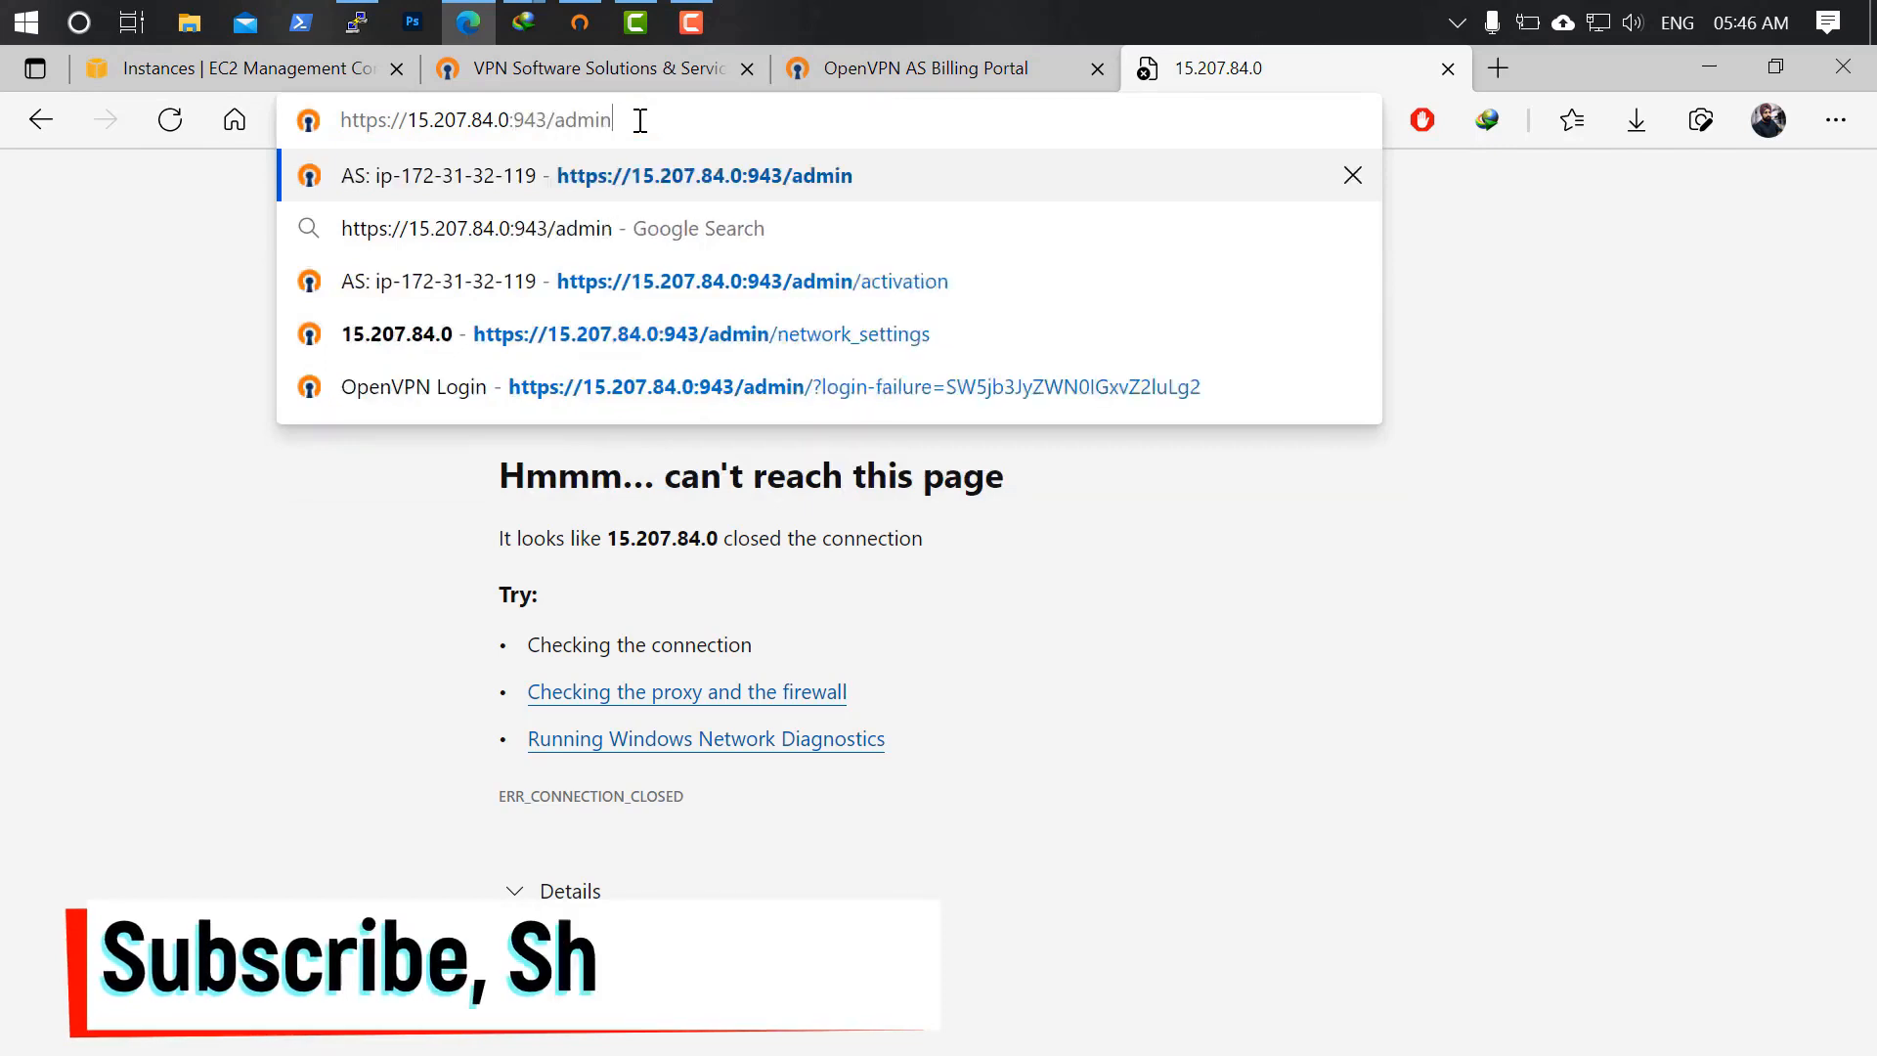
key(Return)
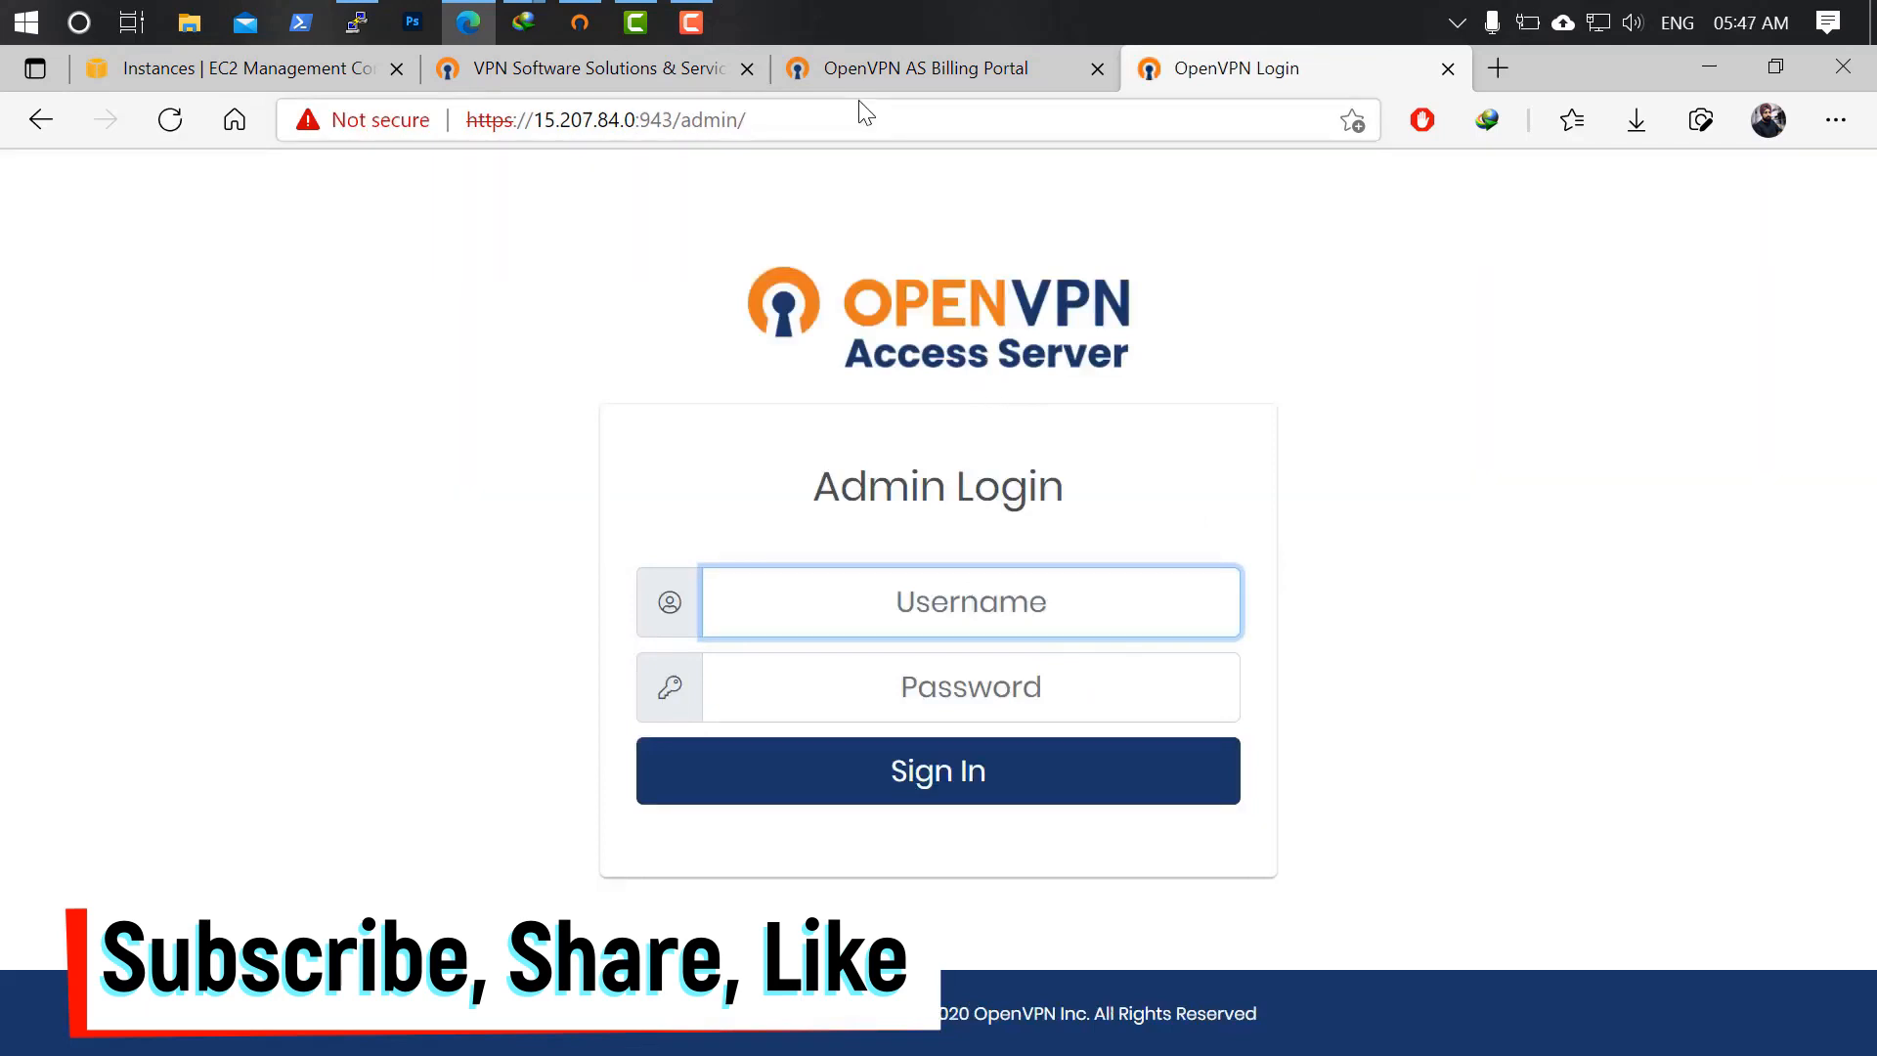
Sign in with the openvpn admin username and its password.
text(openvpn)
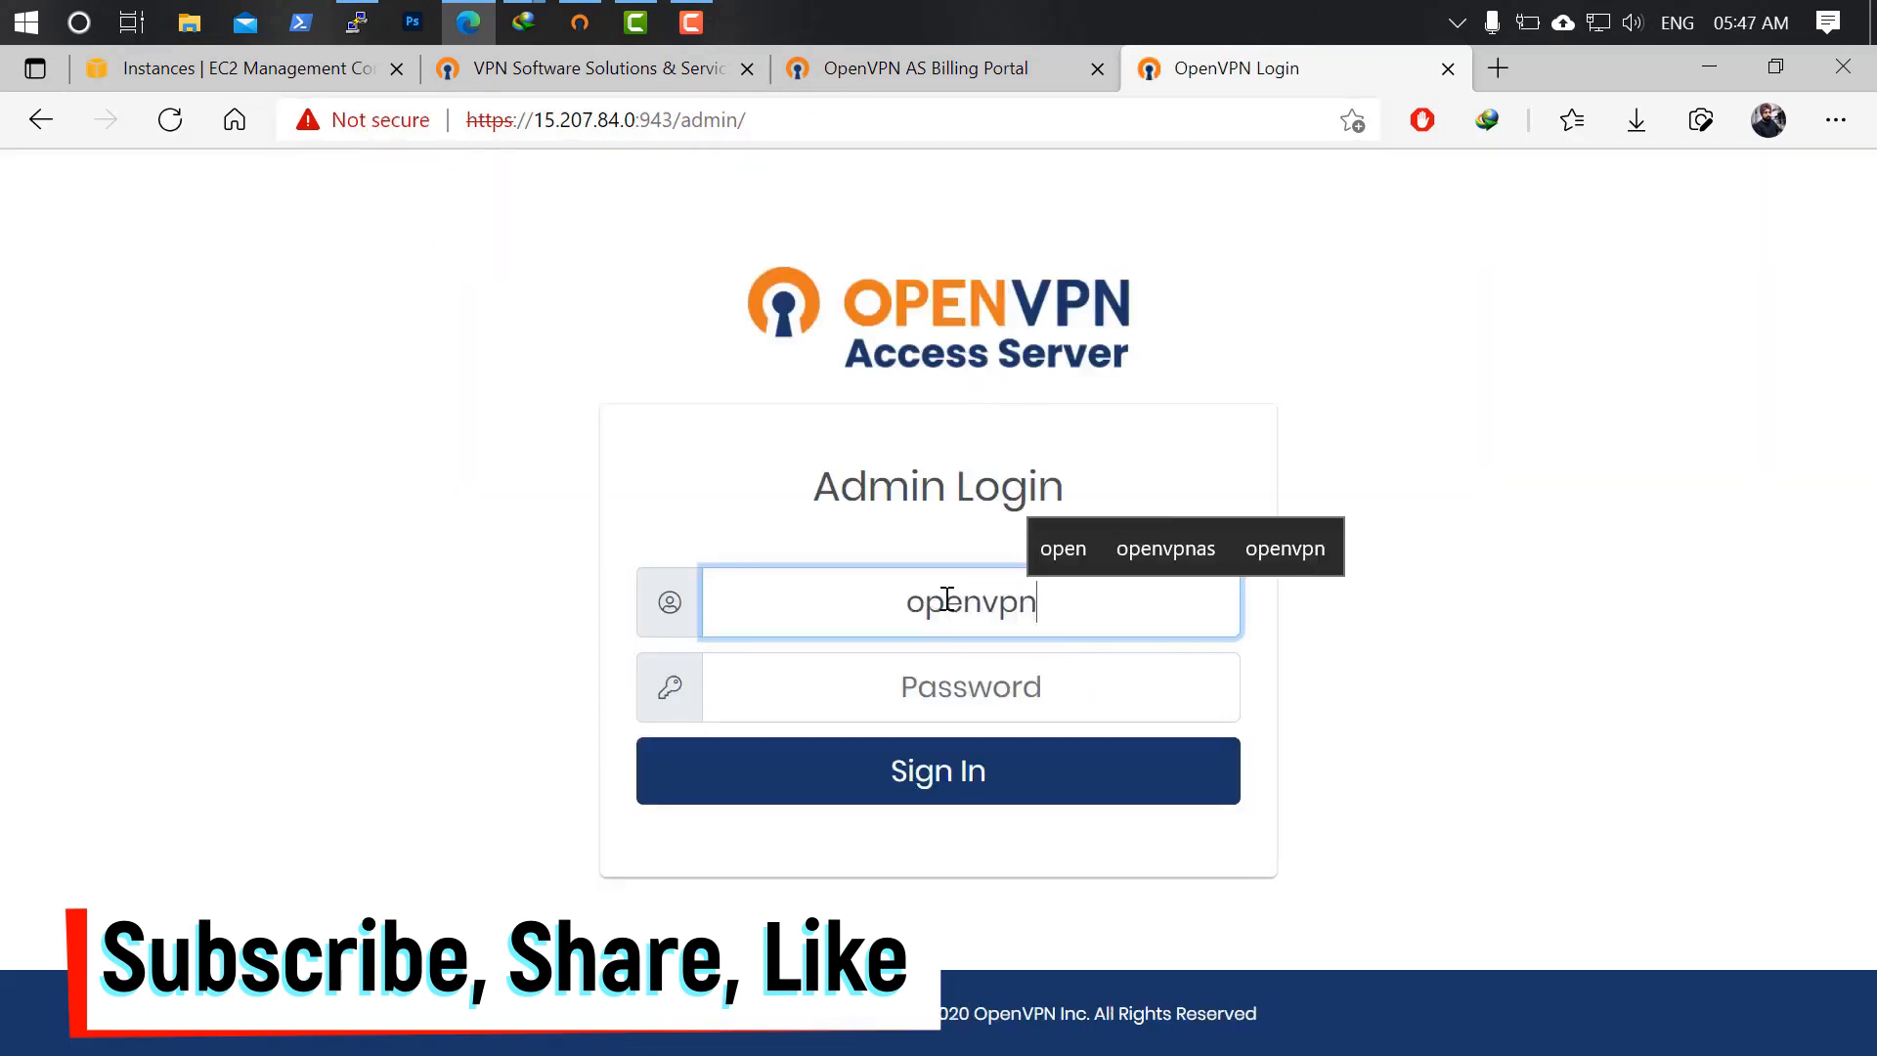
key(Tab)
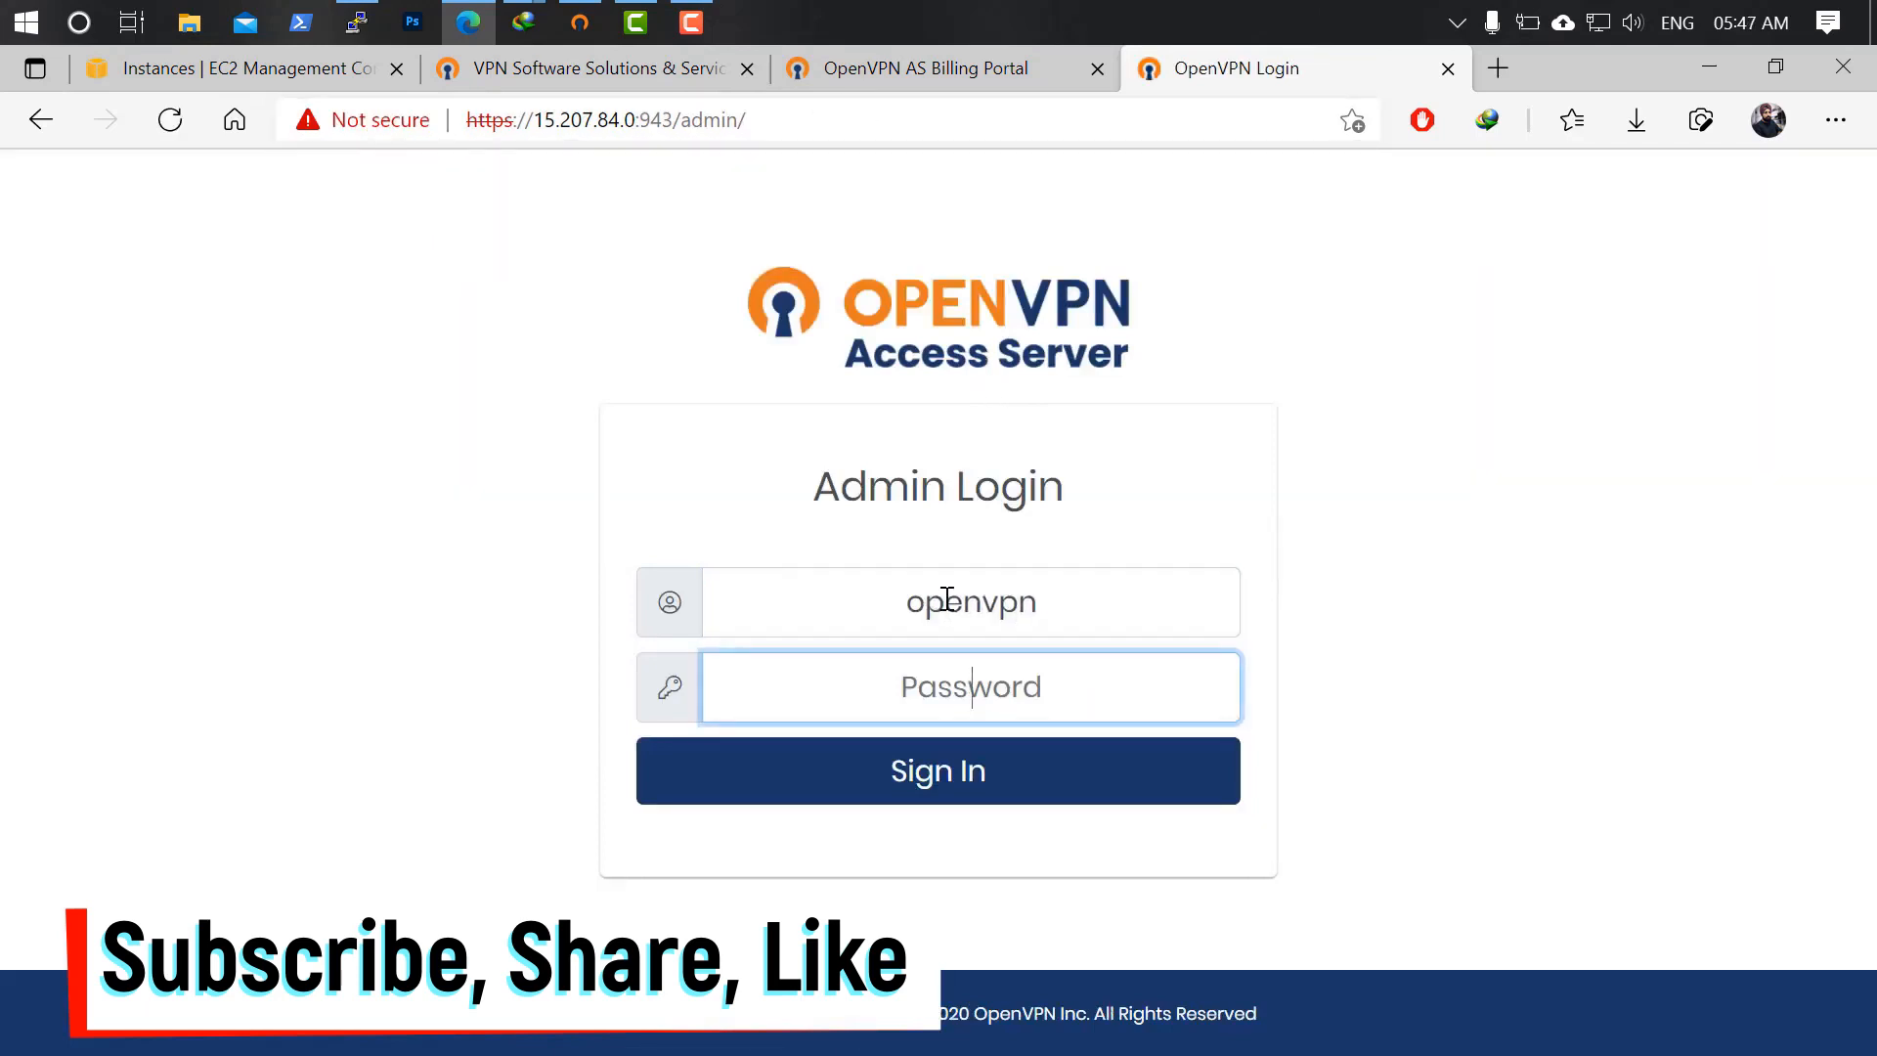
text(•••••••••)
key(Return)
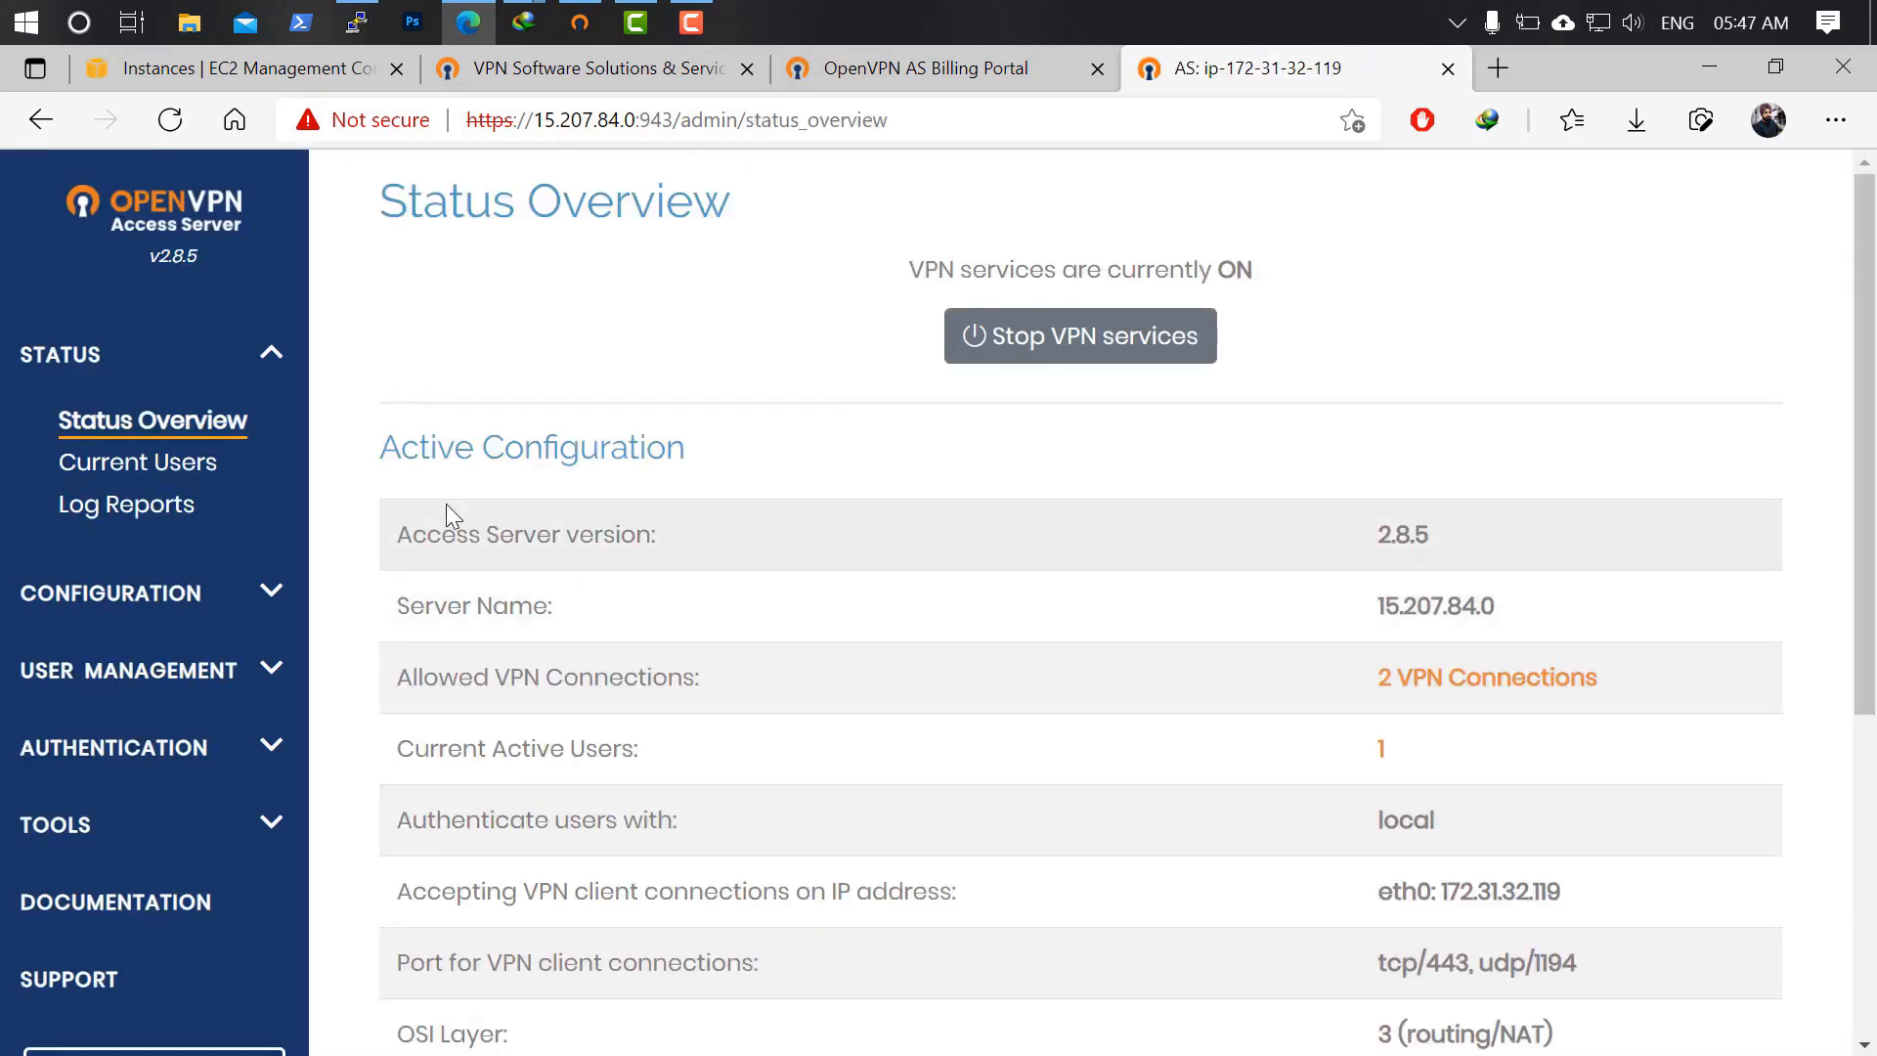
Expand User Management and open User Permissions to view the user list.
click(264, 670)
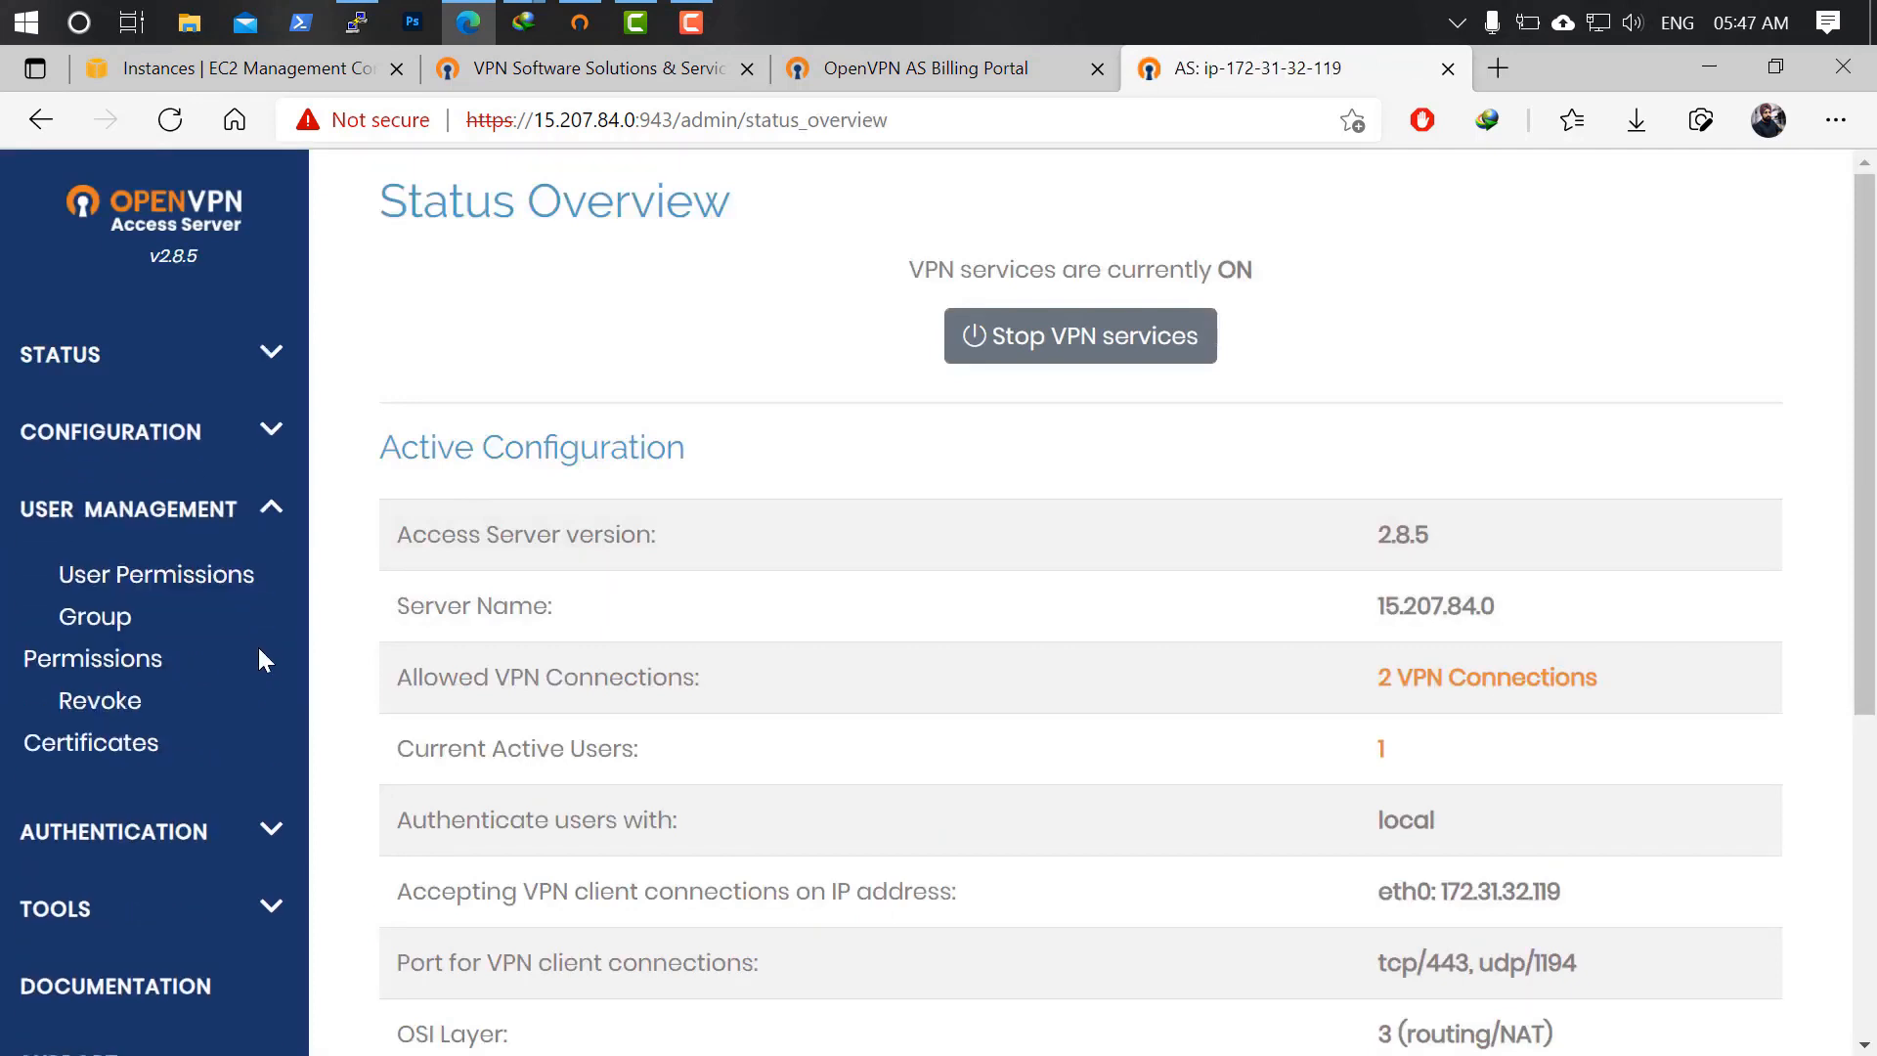
click(94, 582)
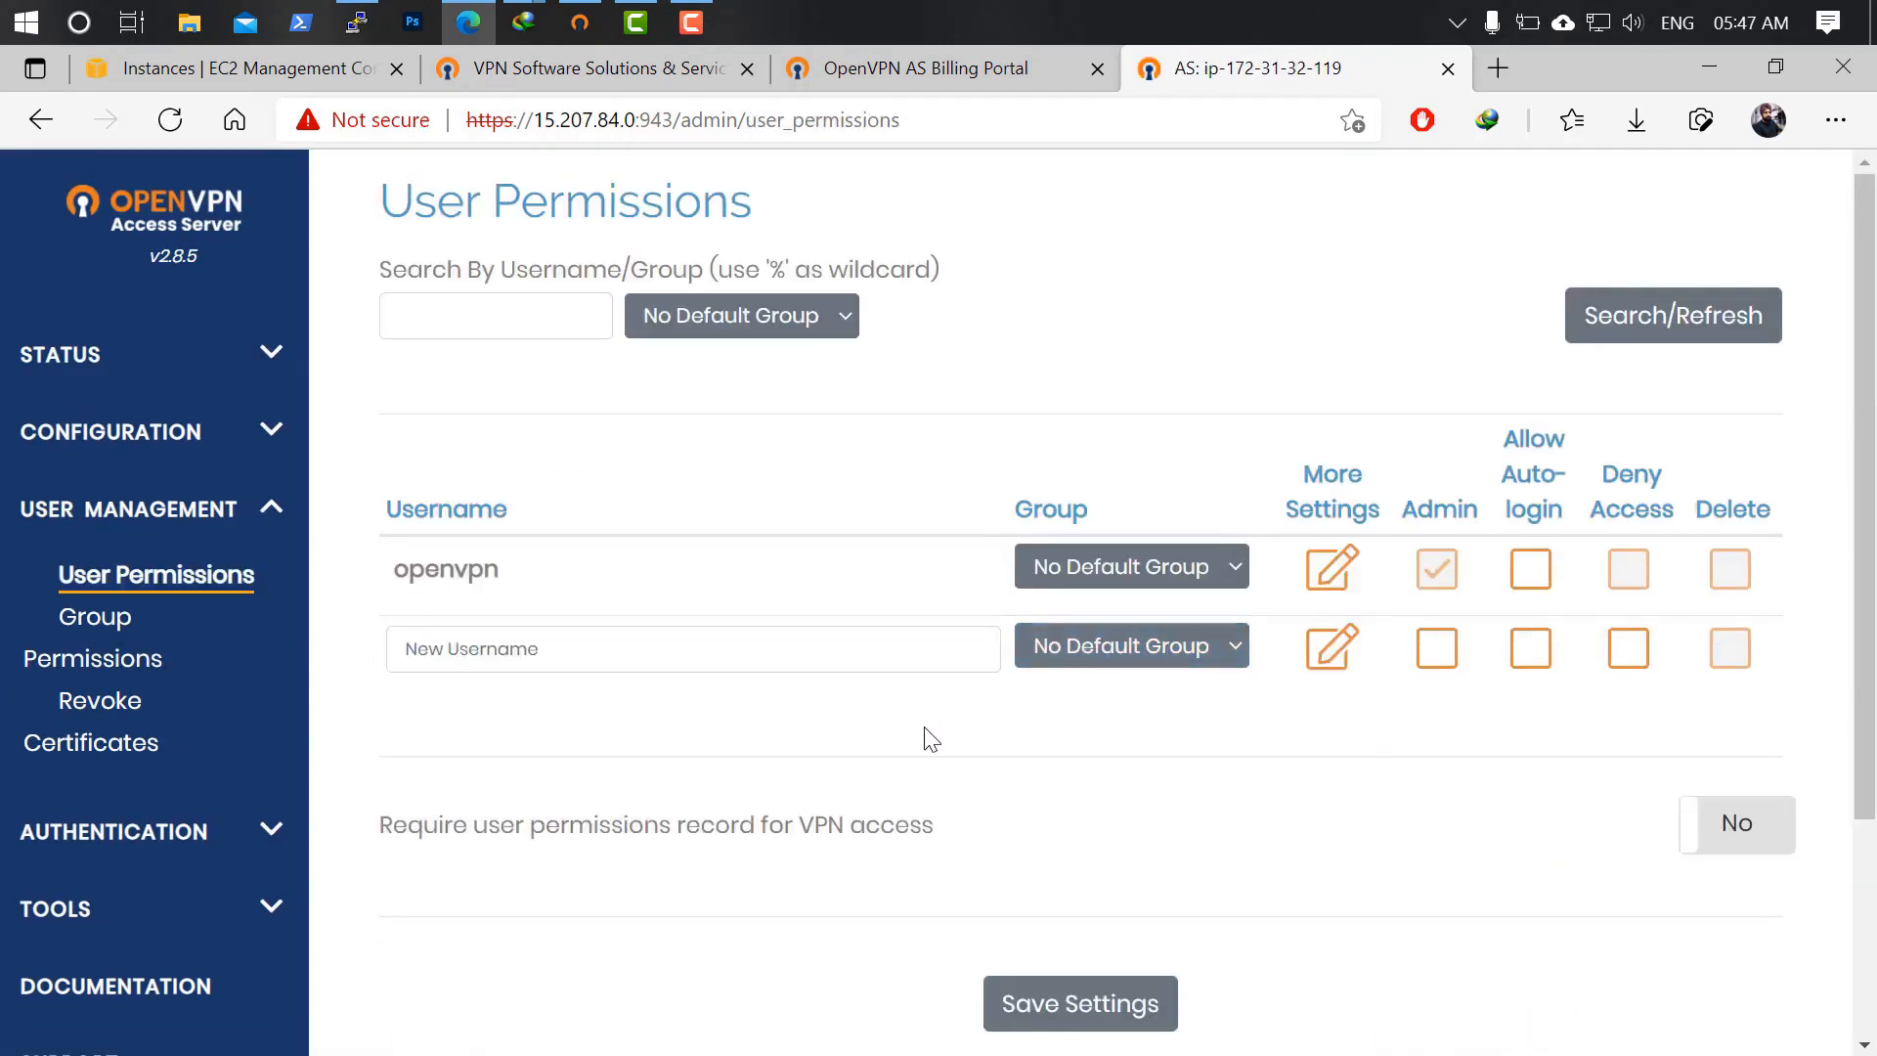
scroll(941, 746, down, 1)
scroll(950, 749, up, 1)
scroll(945, 749, down, 2)
scroll(942, 753, up, 2)
scroll(938, 747, down, 1)
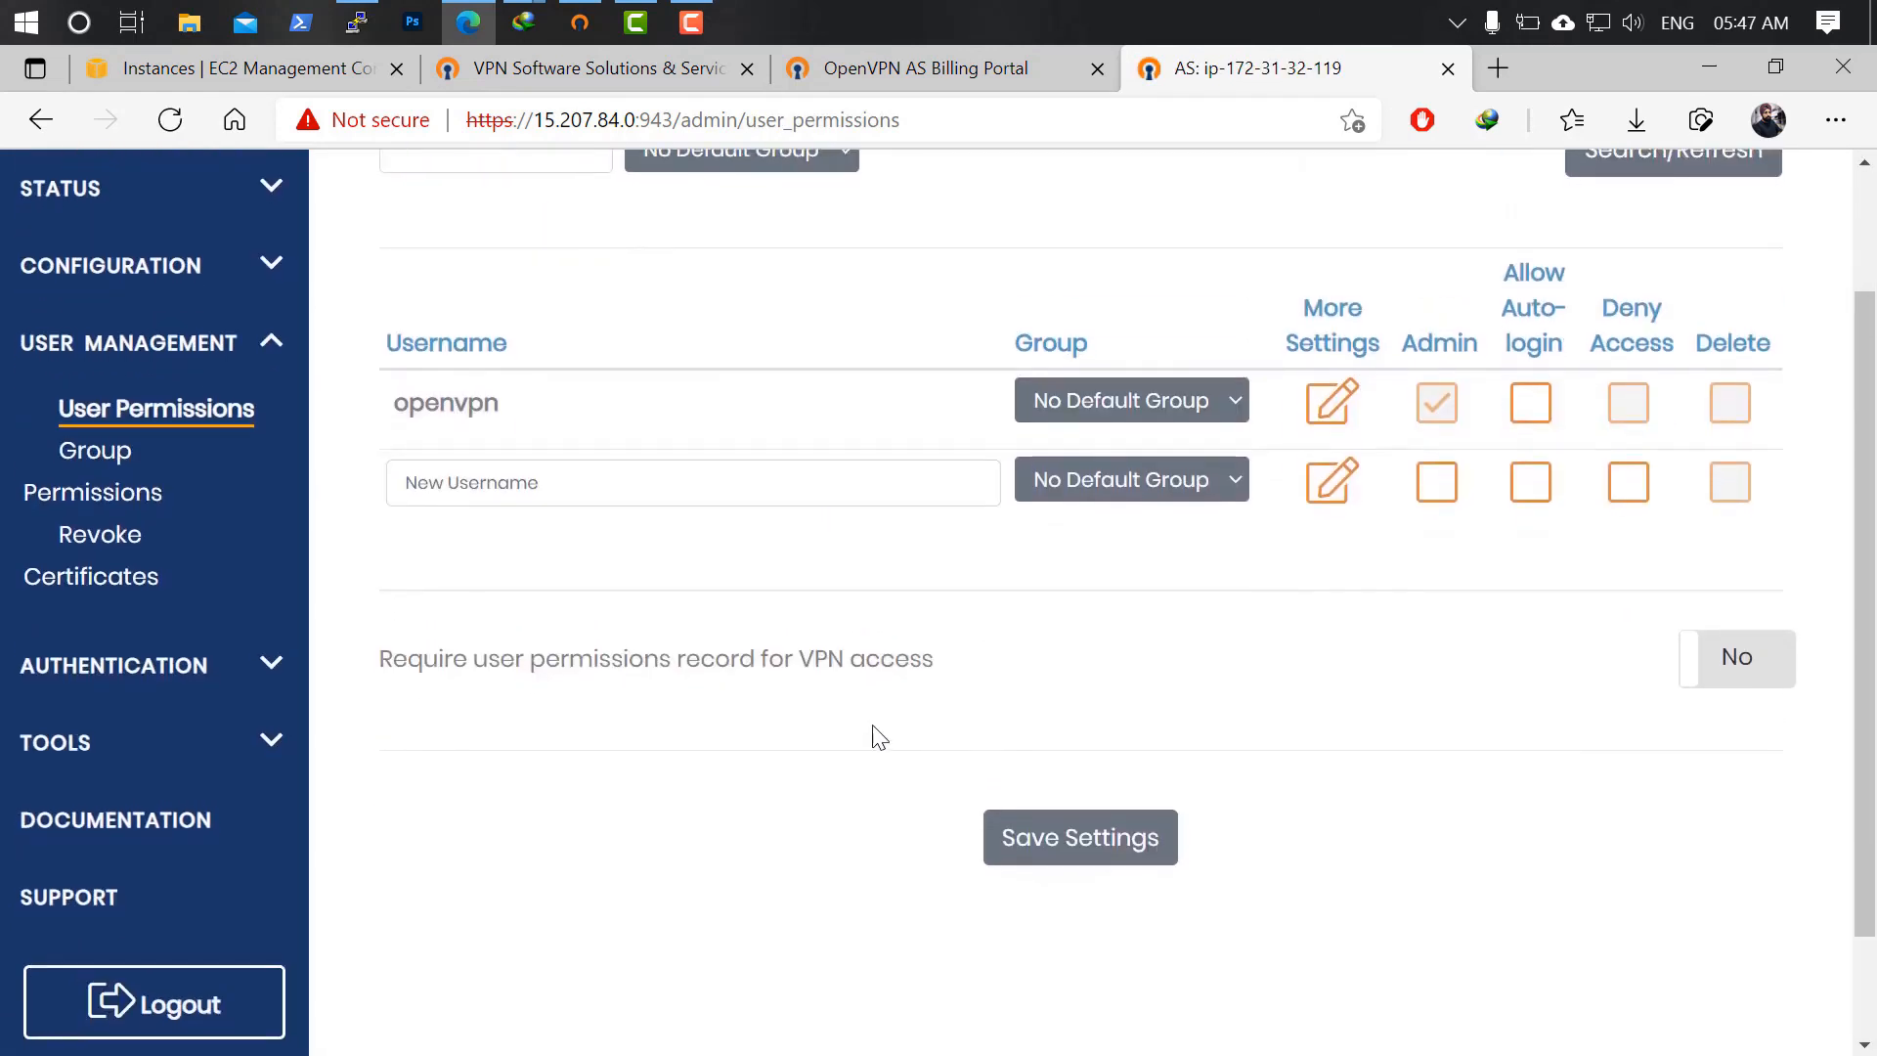
scroll(248, 600, up, 1)
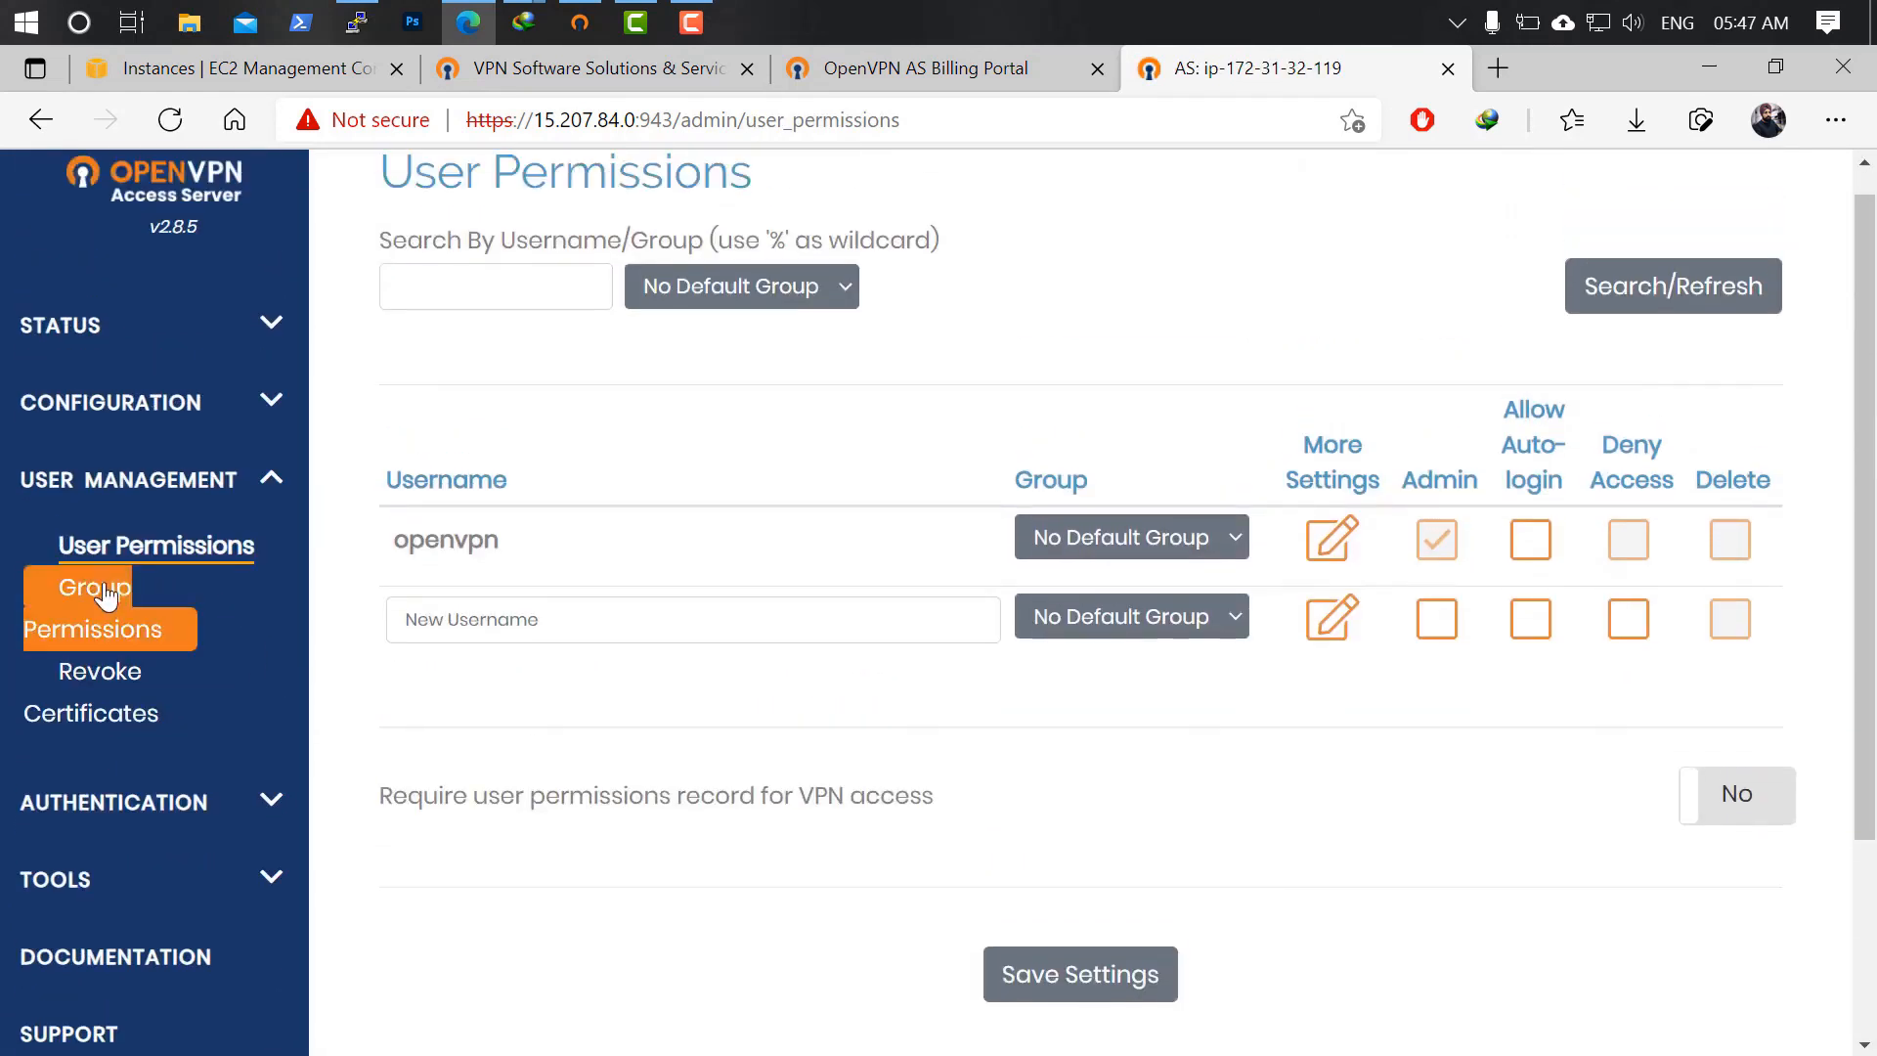
Look at Group Permissions, then return to User Permissions and select the new-username field.
click(104, 594)
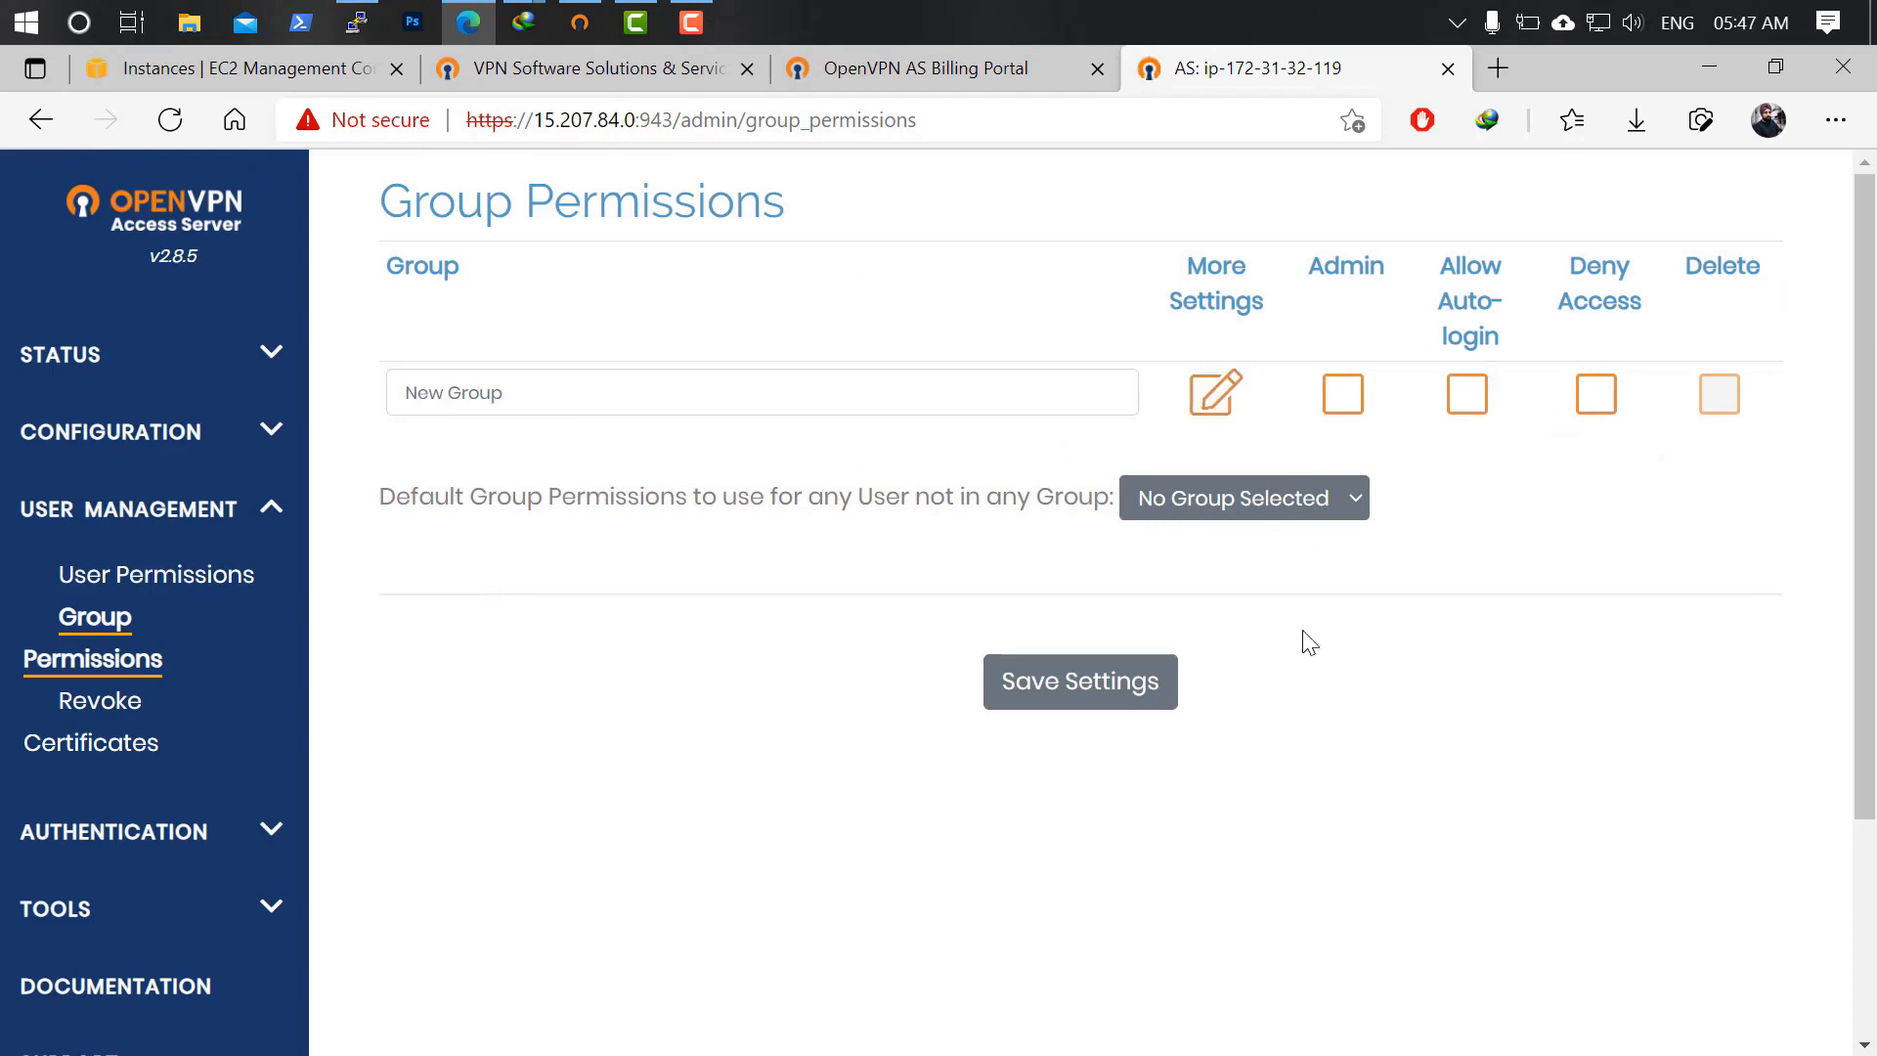
click(217, 586)
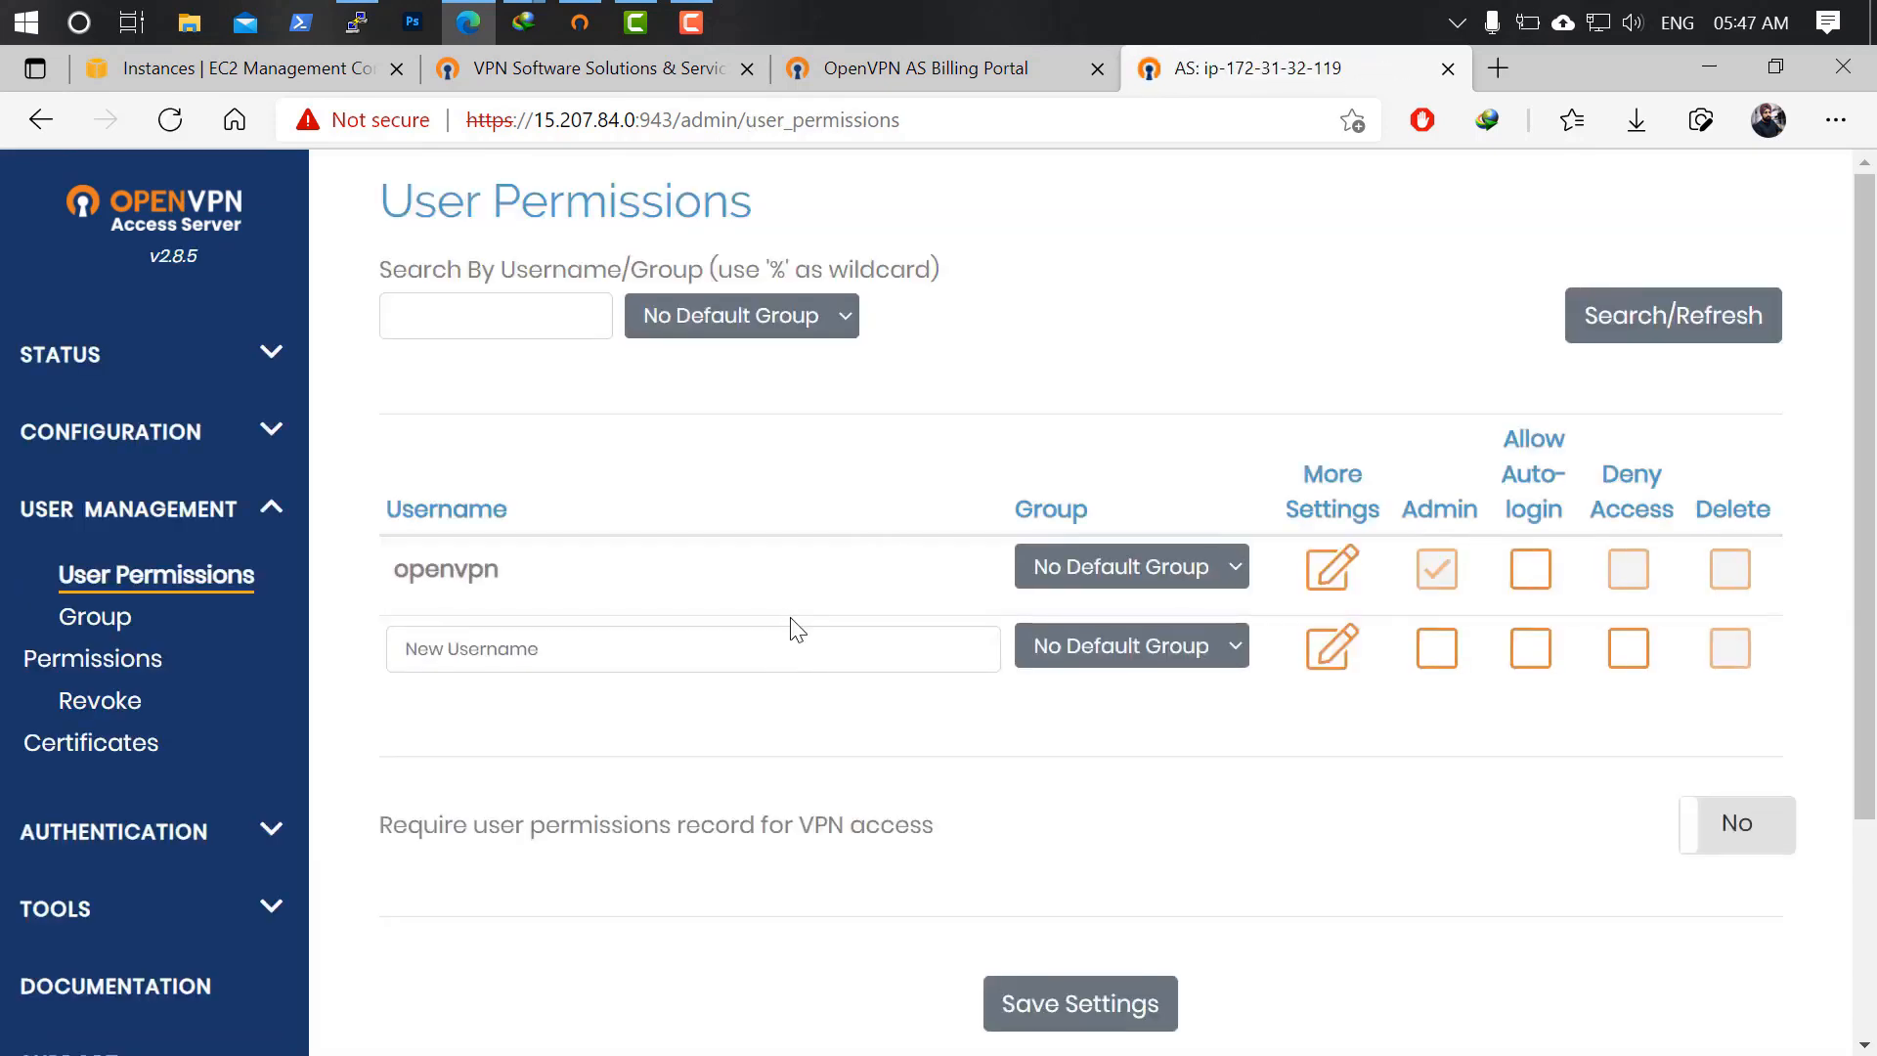
scroll(796, 628, down, 2)
click(576, 518)
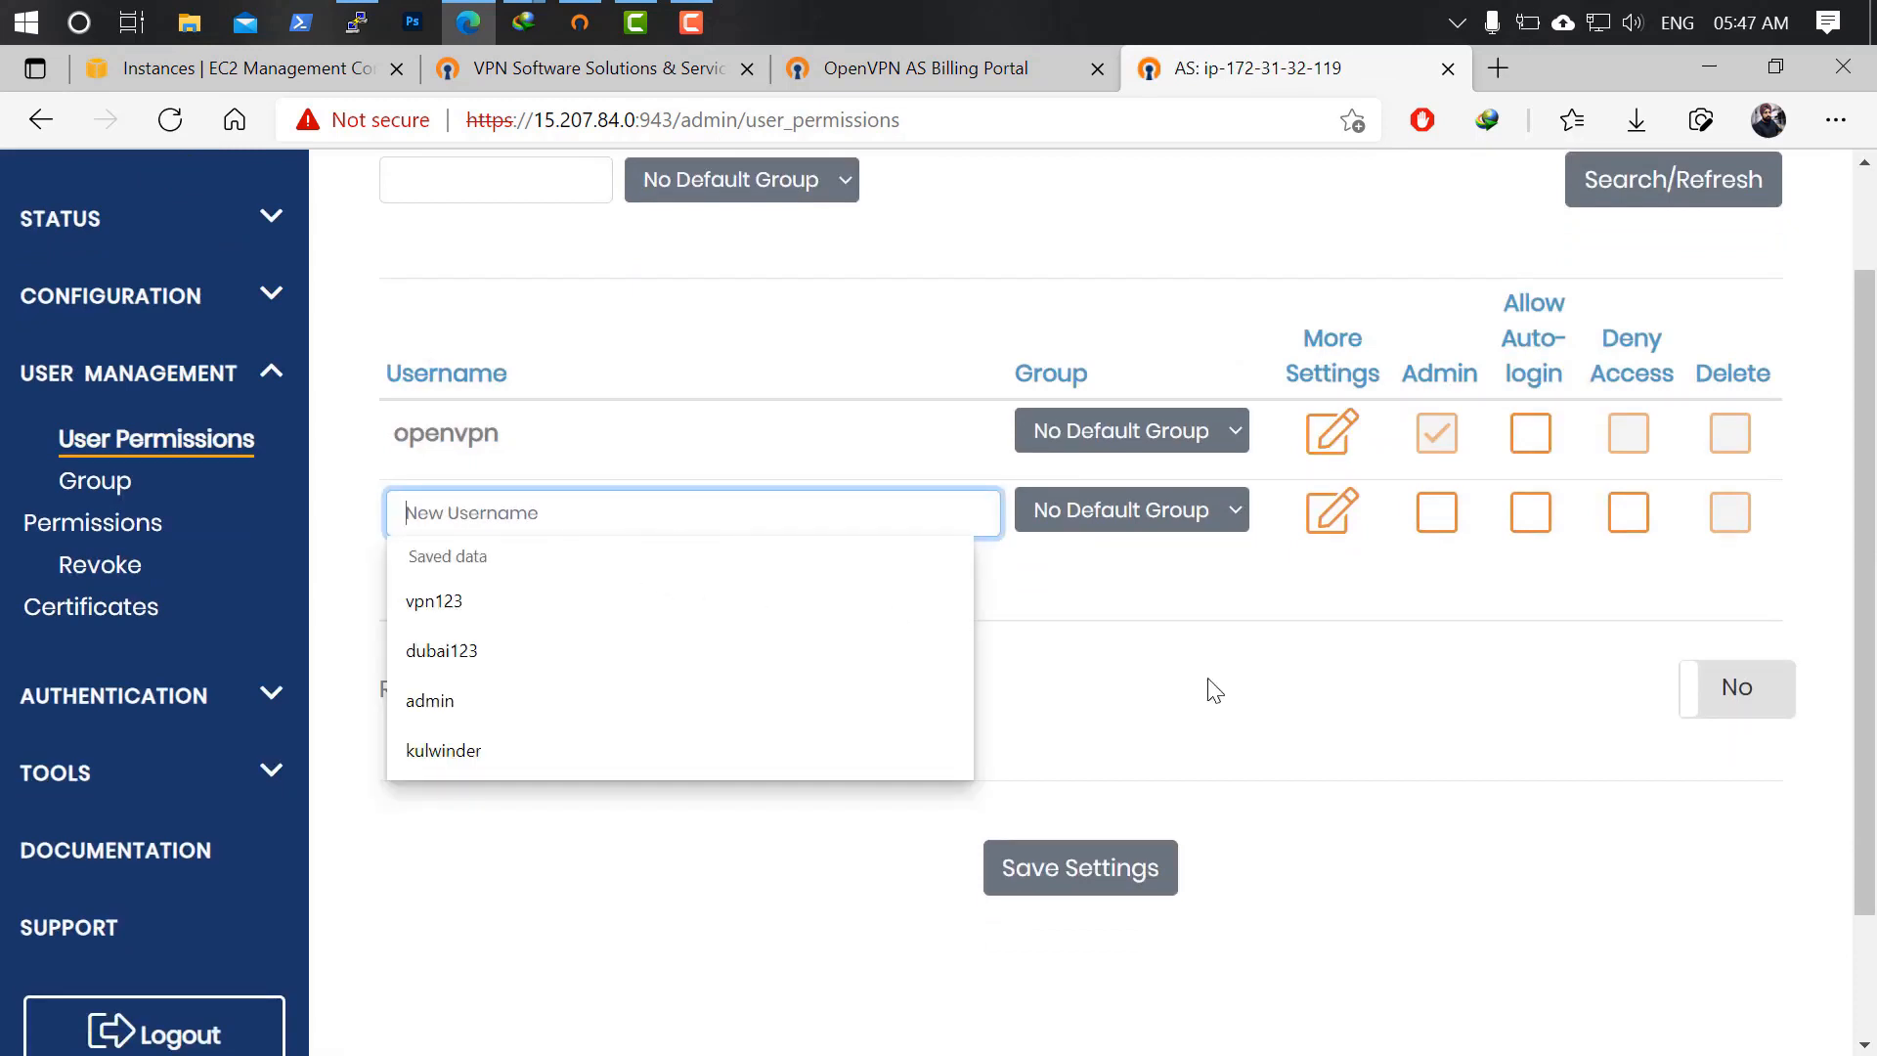
Enter the new user's username in the empty row and glance at its extra settings.
text(kulwinder)
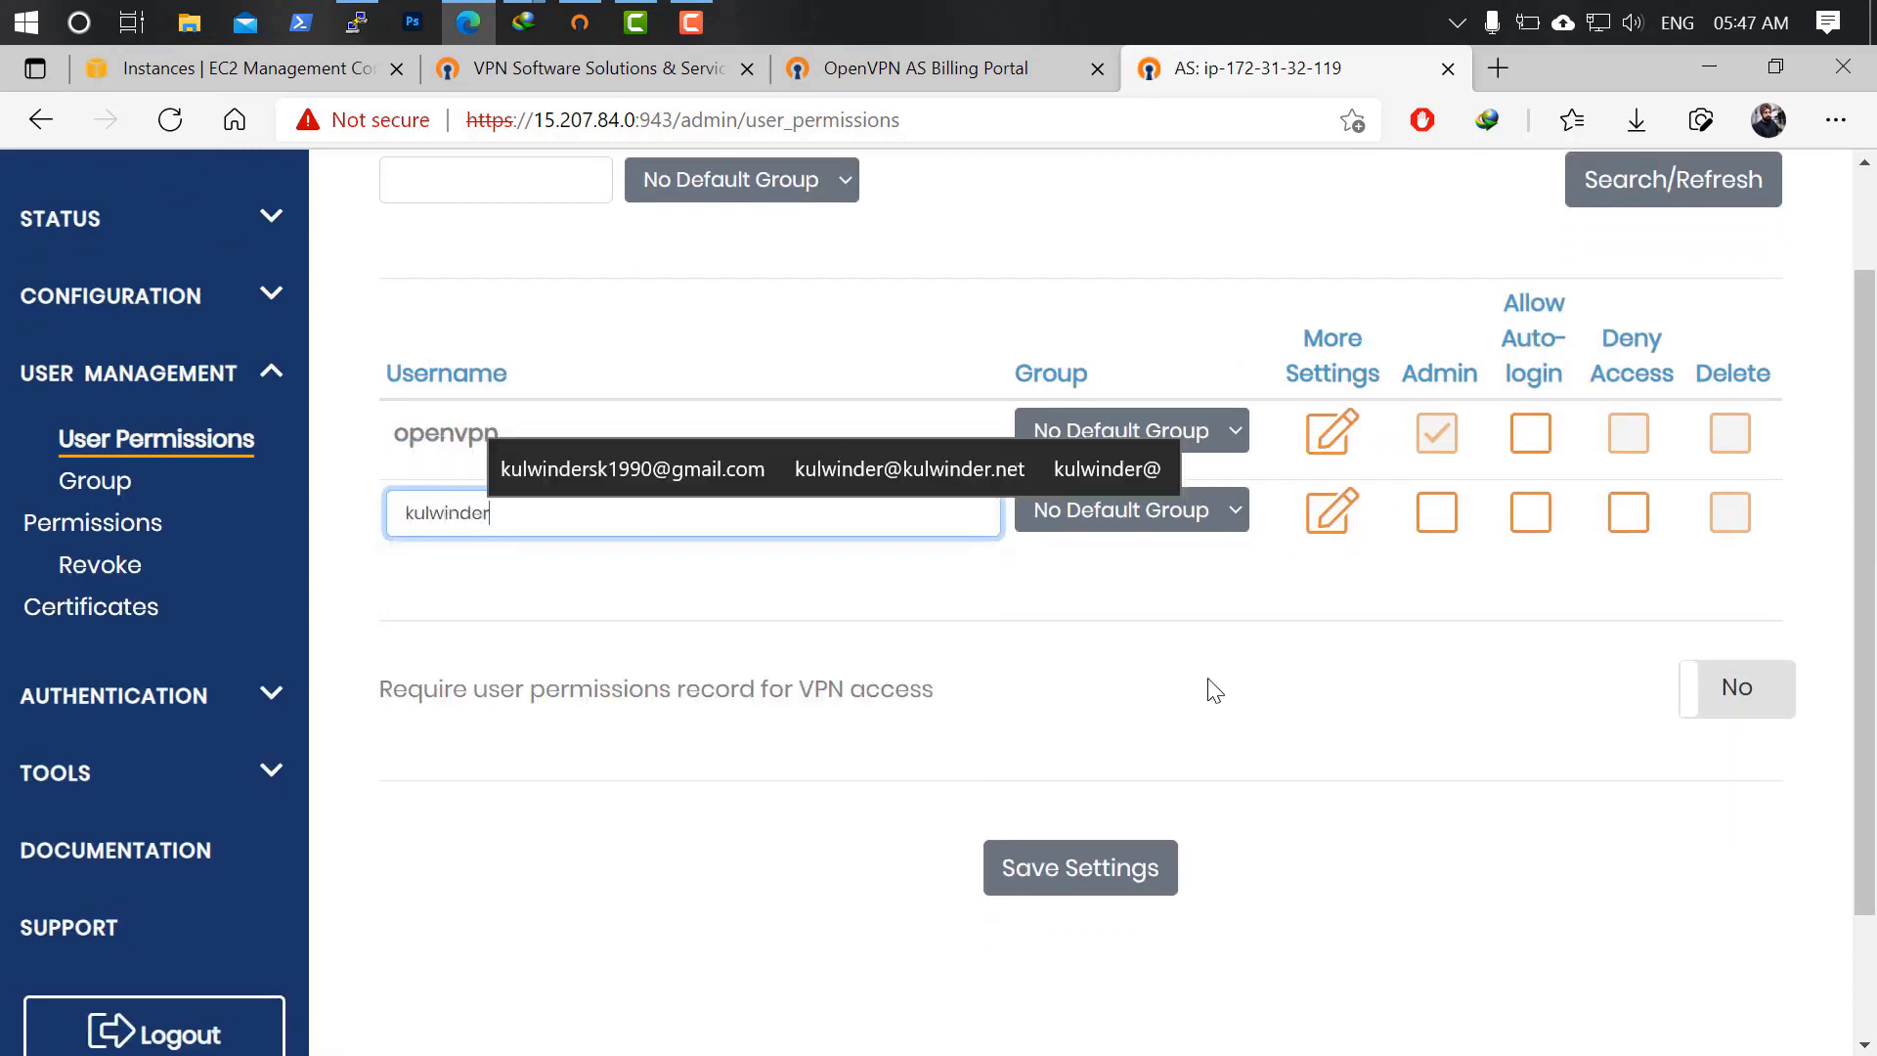
text(k)
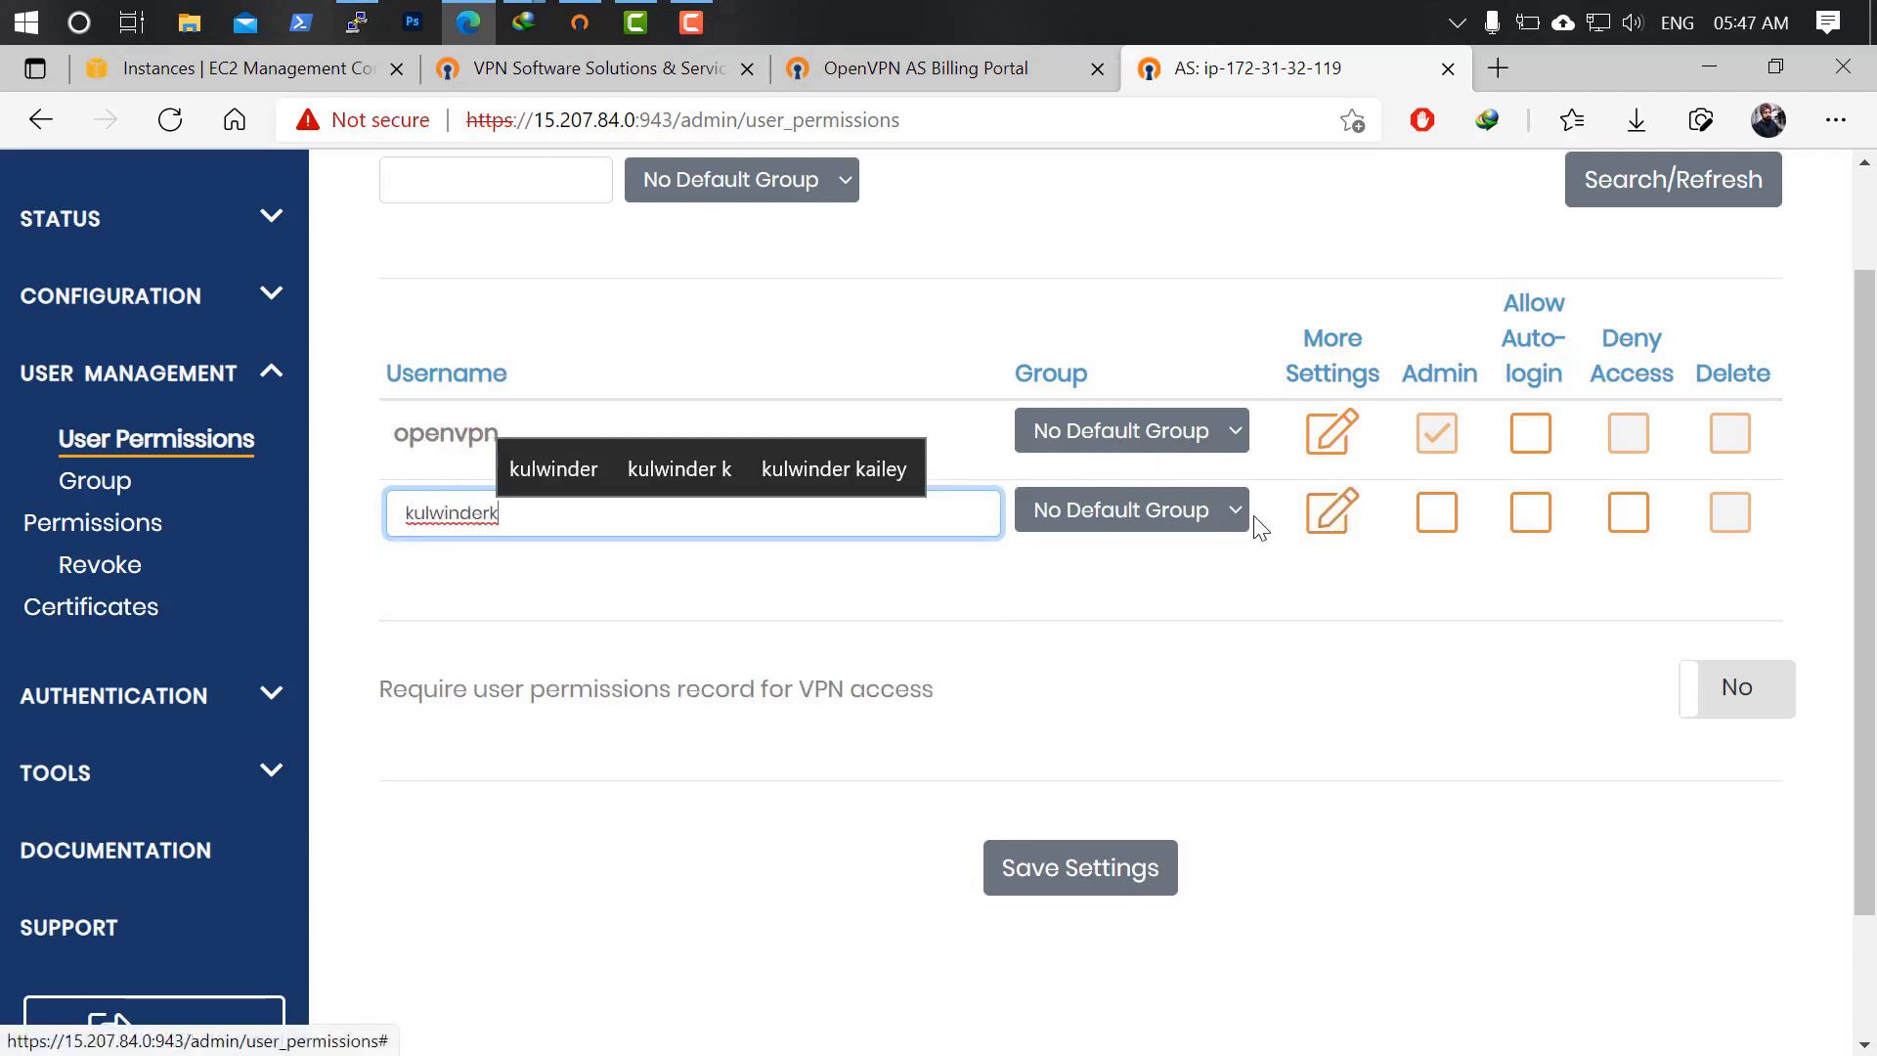
click(1331, 511)
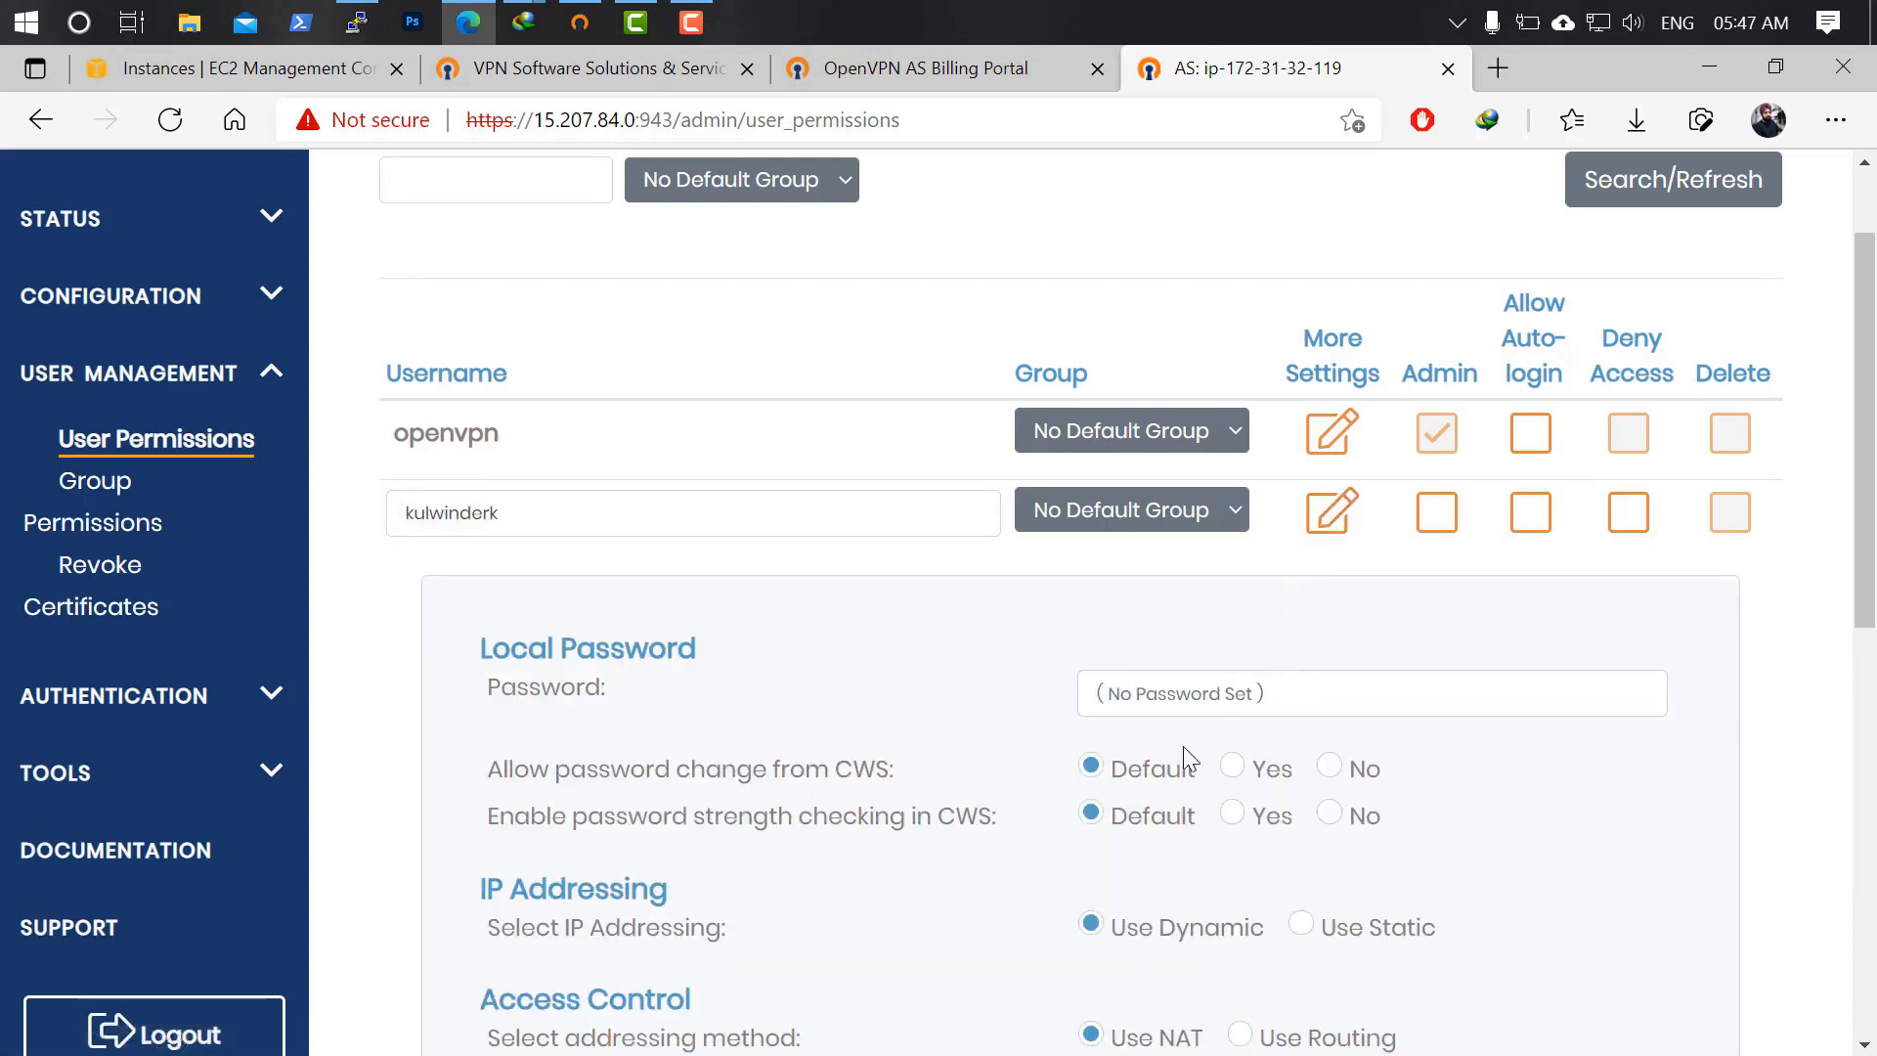
scroll(1181, 753, down, 2)
scroll(1172, 782, down, 6)
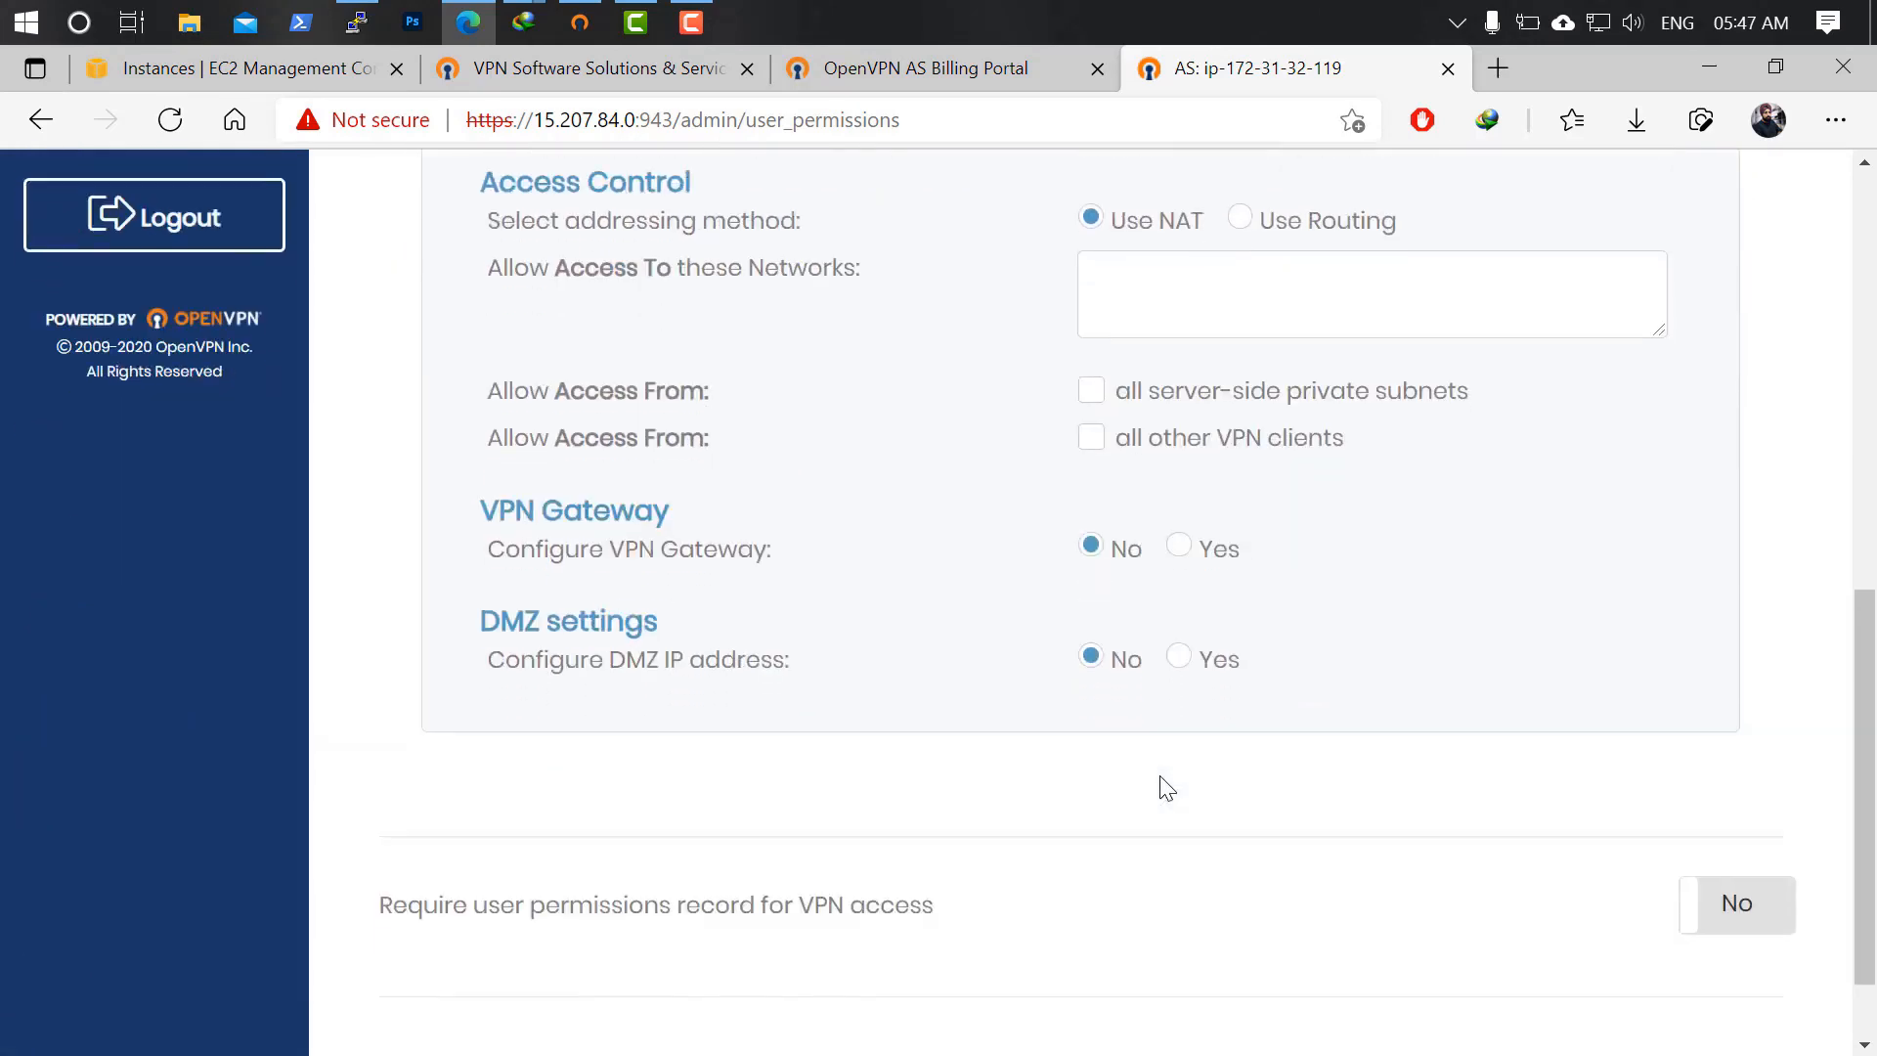
scroll(1163, 782, up, 5)
scroll(1221, 723, up, 3)
click(1331, 511)
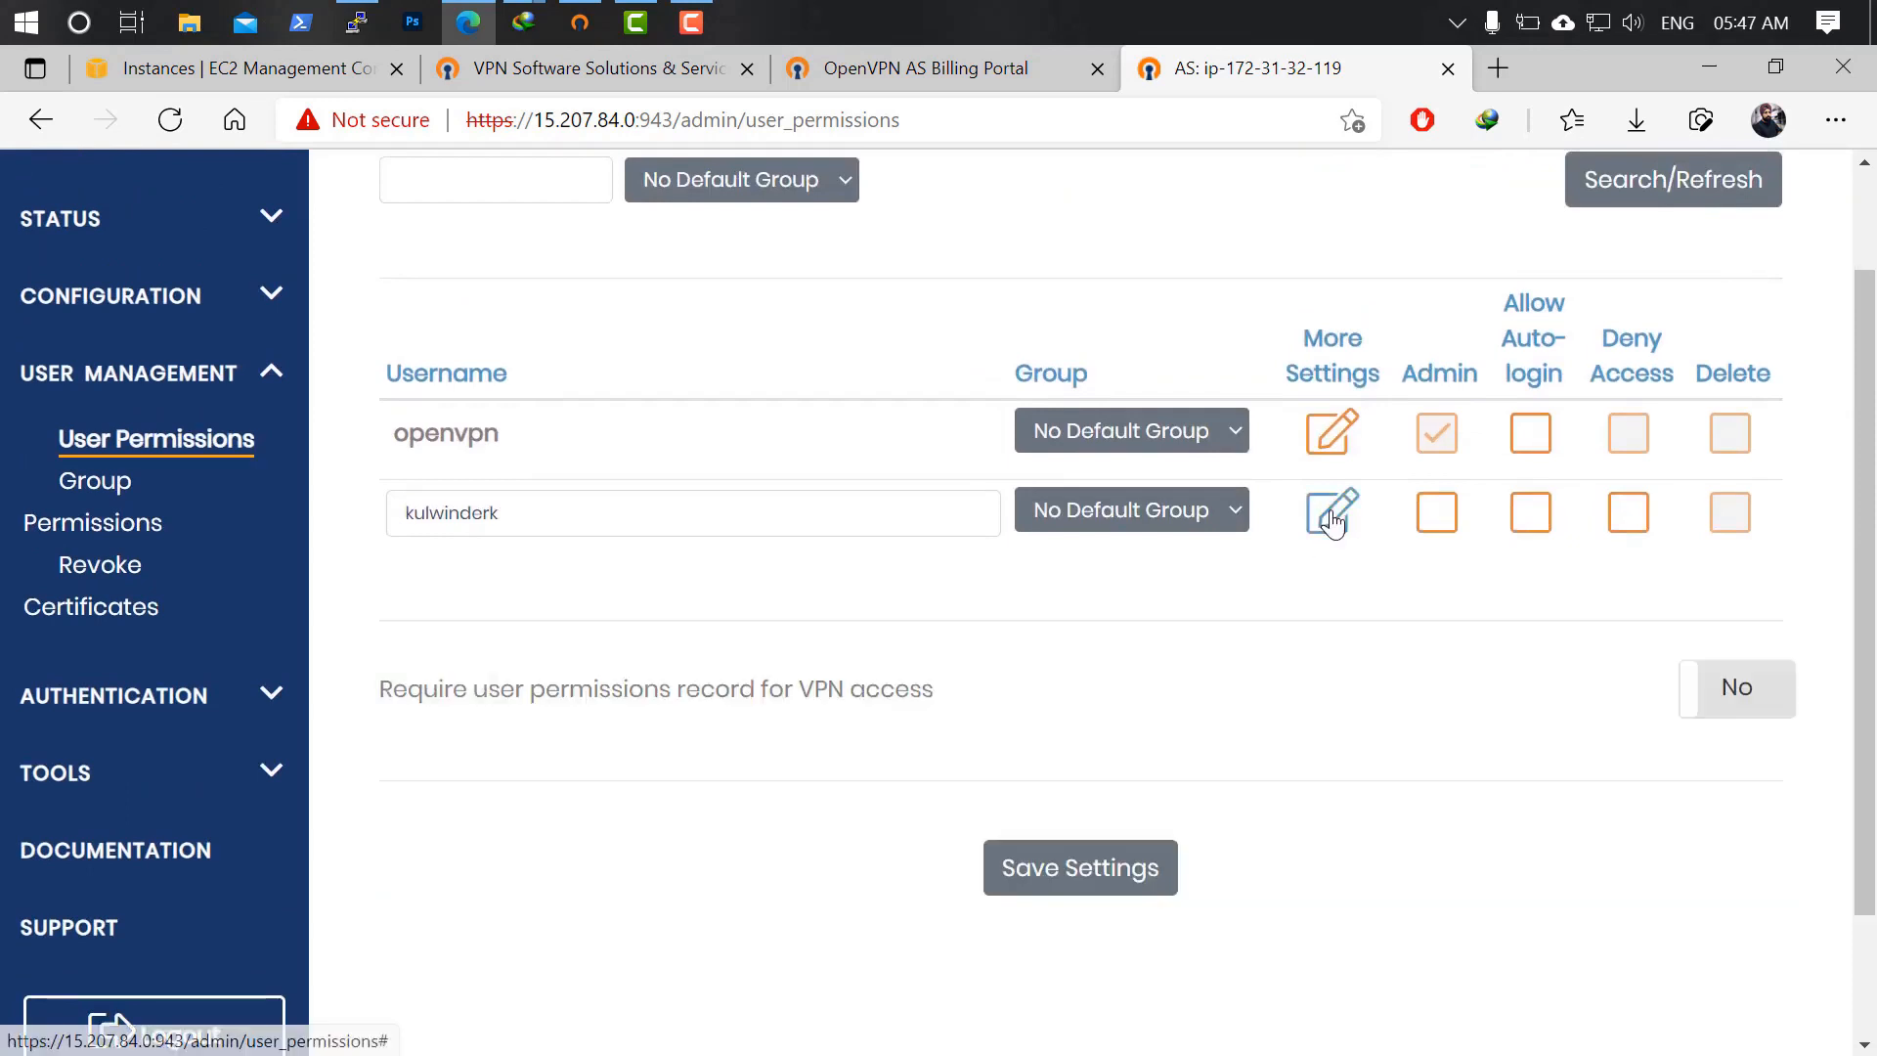
Tick Admin and Allow Auto-login for the new user, save, and update the running server.
click(1436, 515)
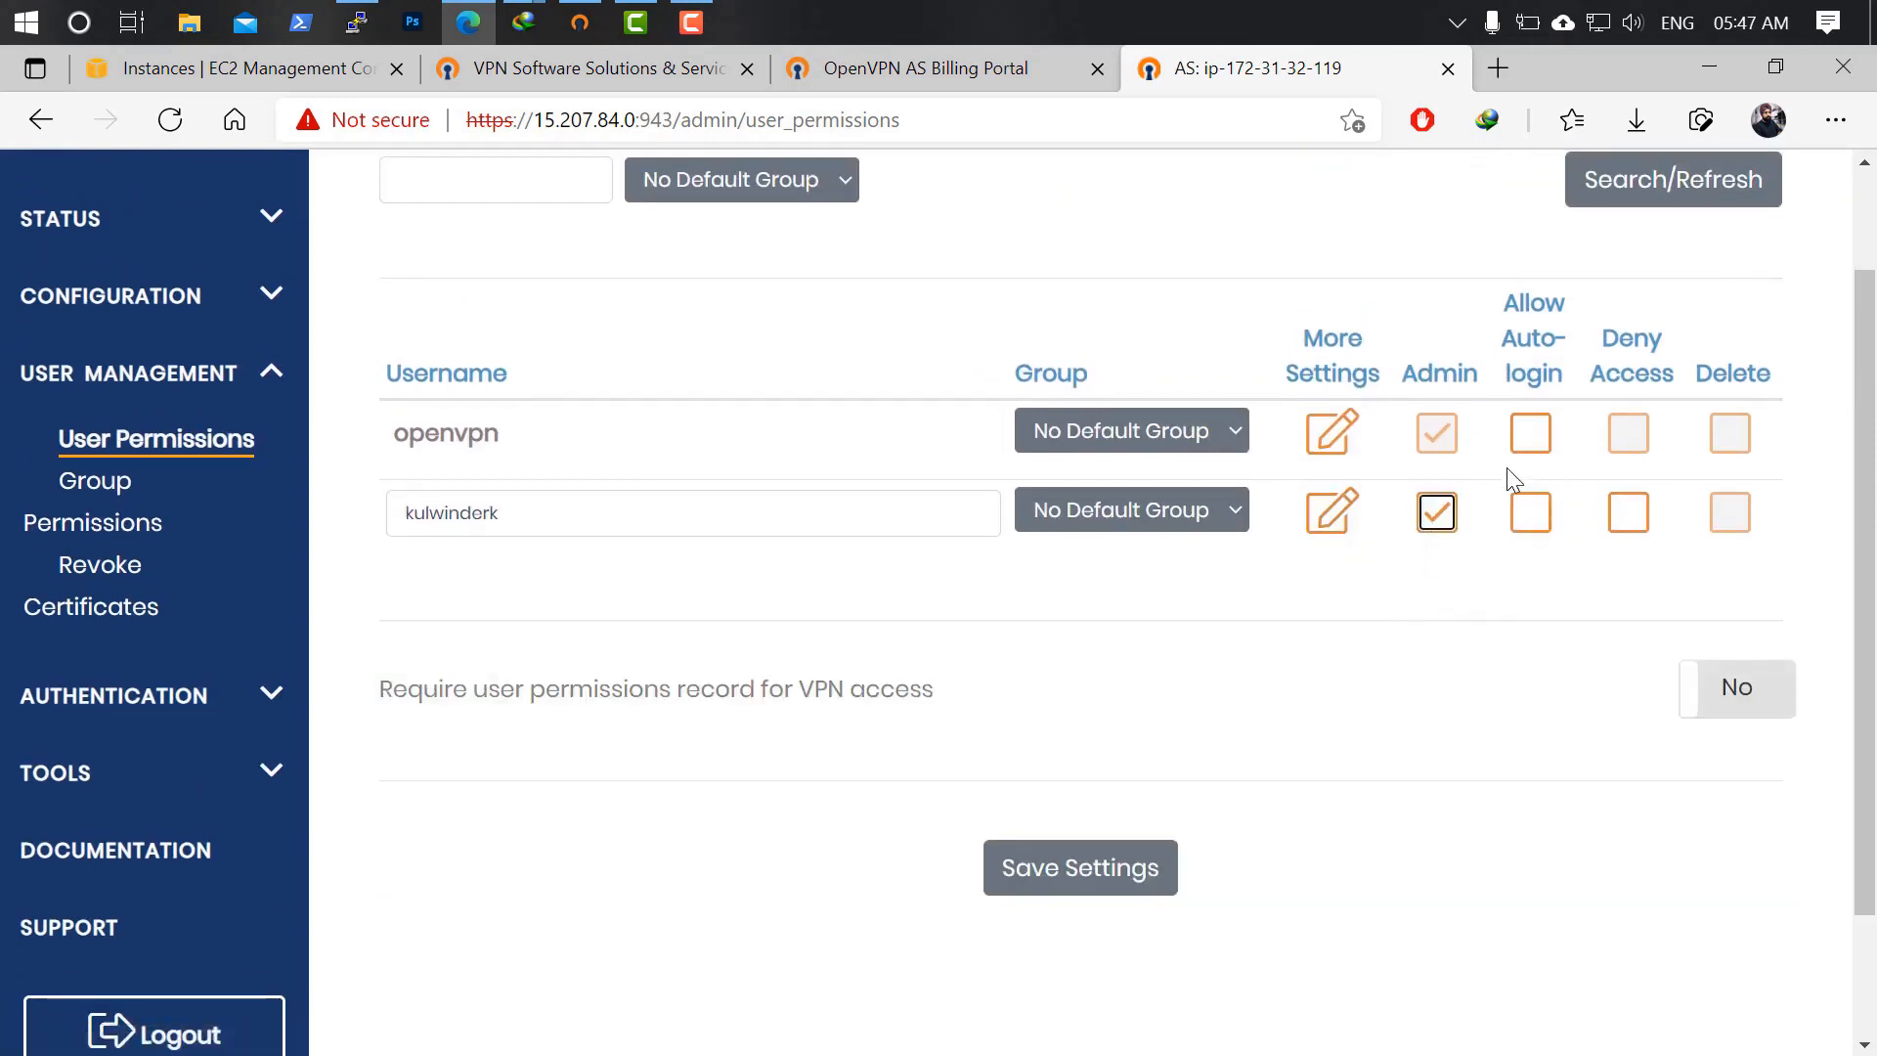
click(1533, 518)
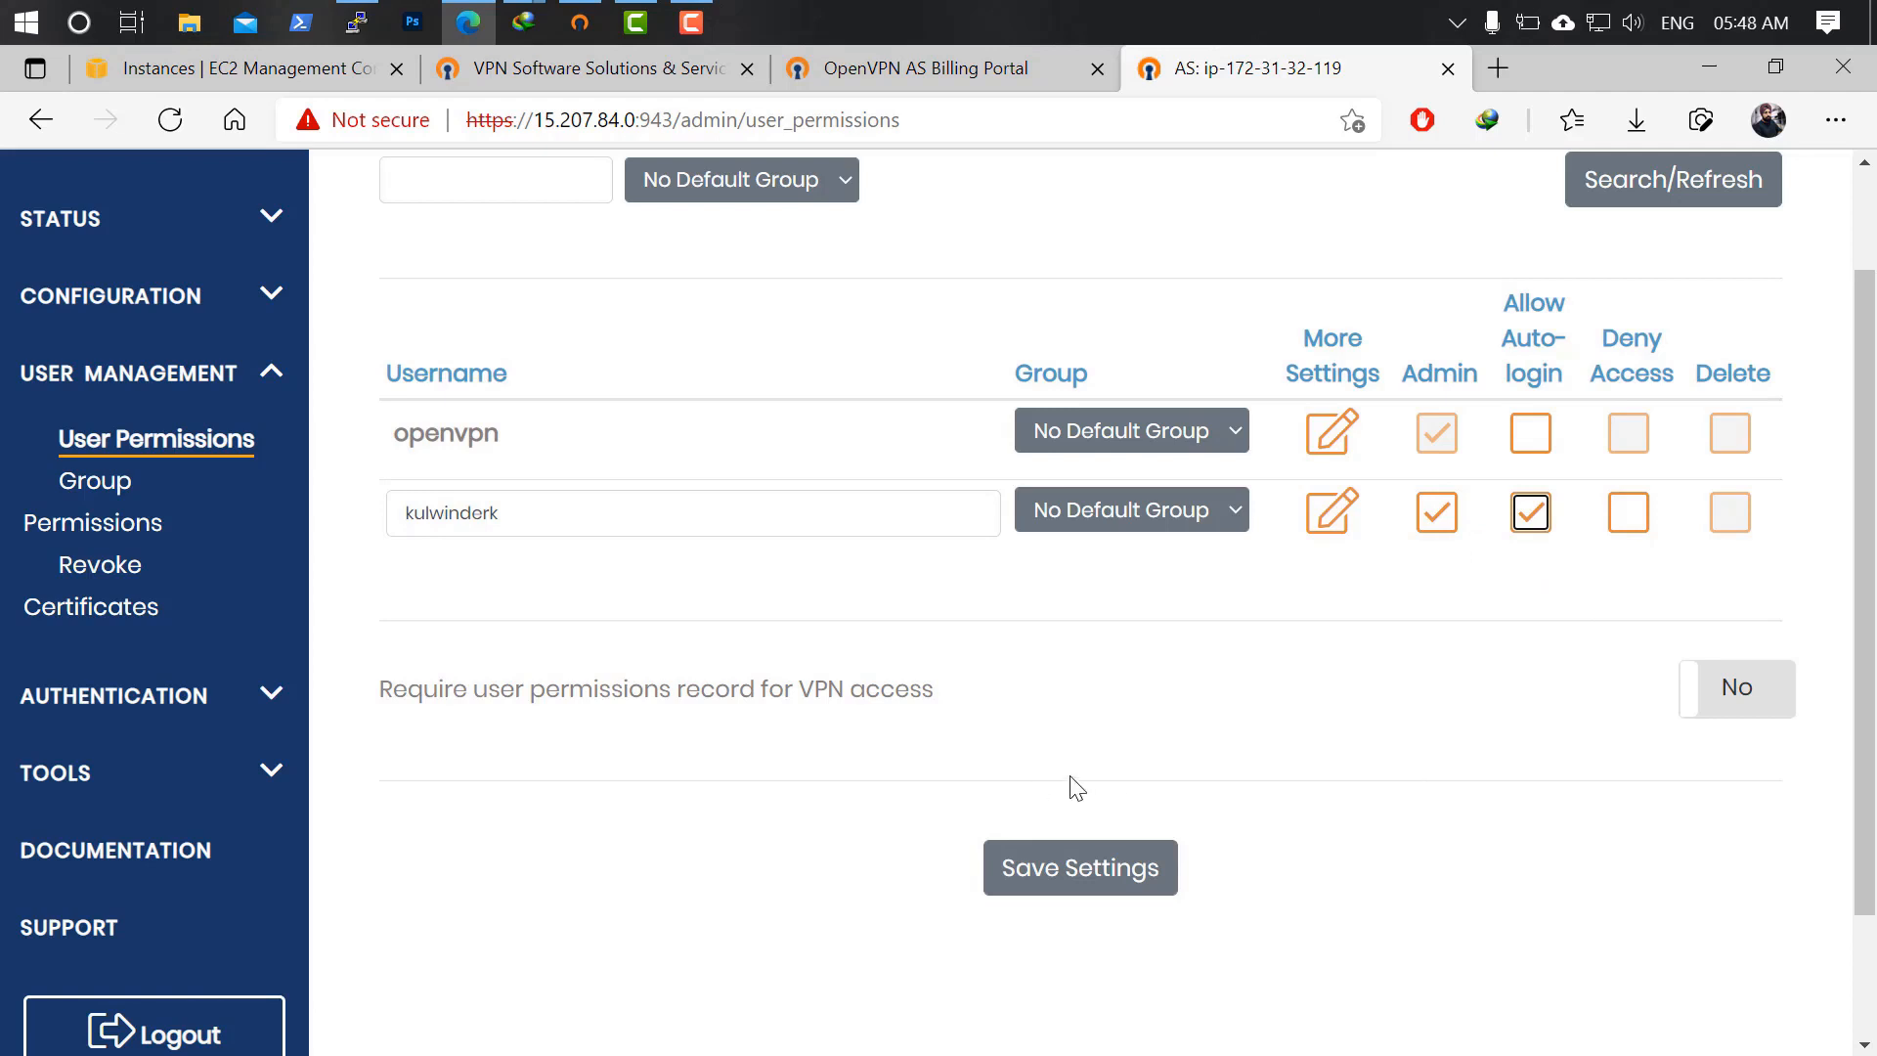
click(1077, 884)
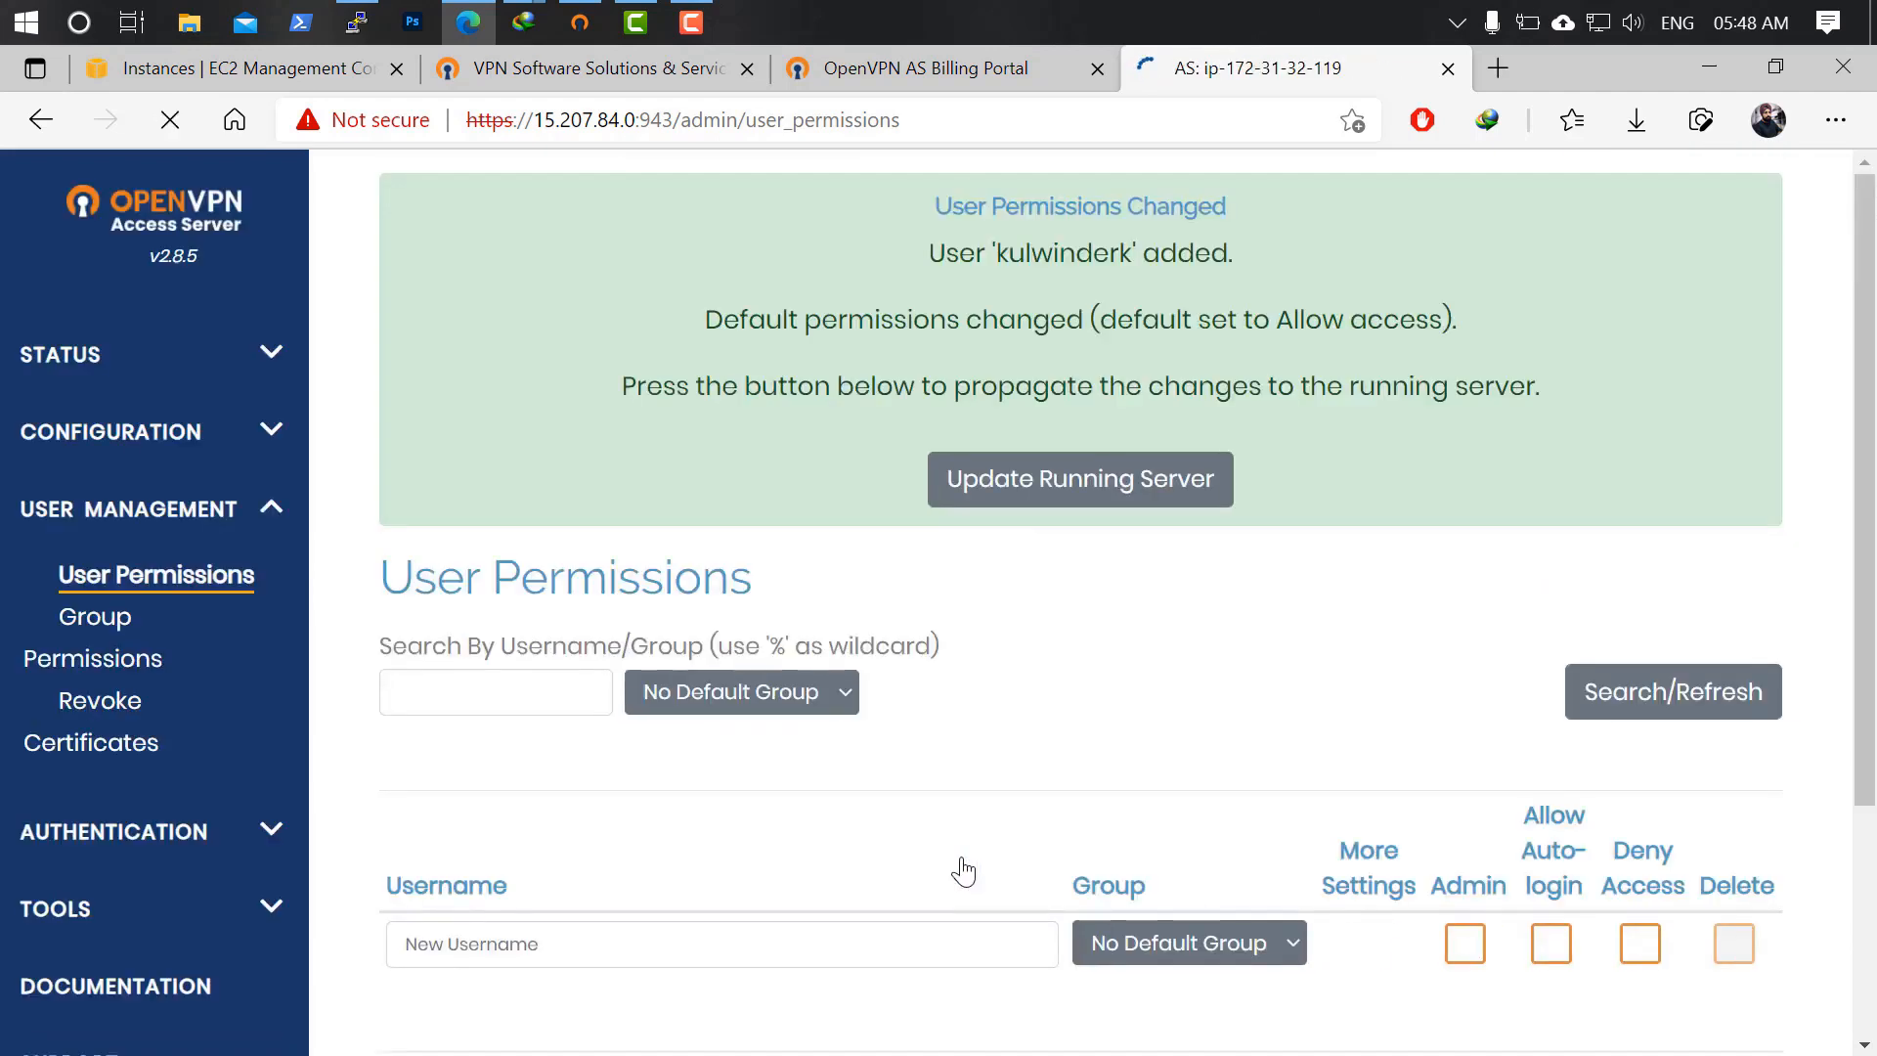
click(1114, 490)
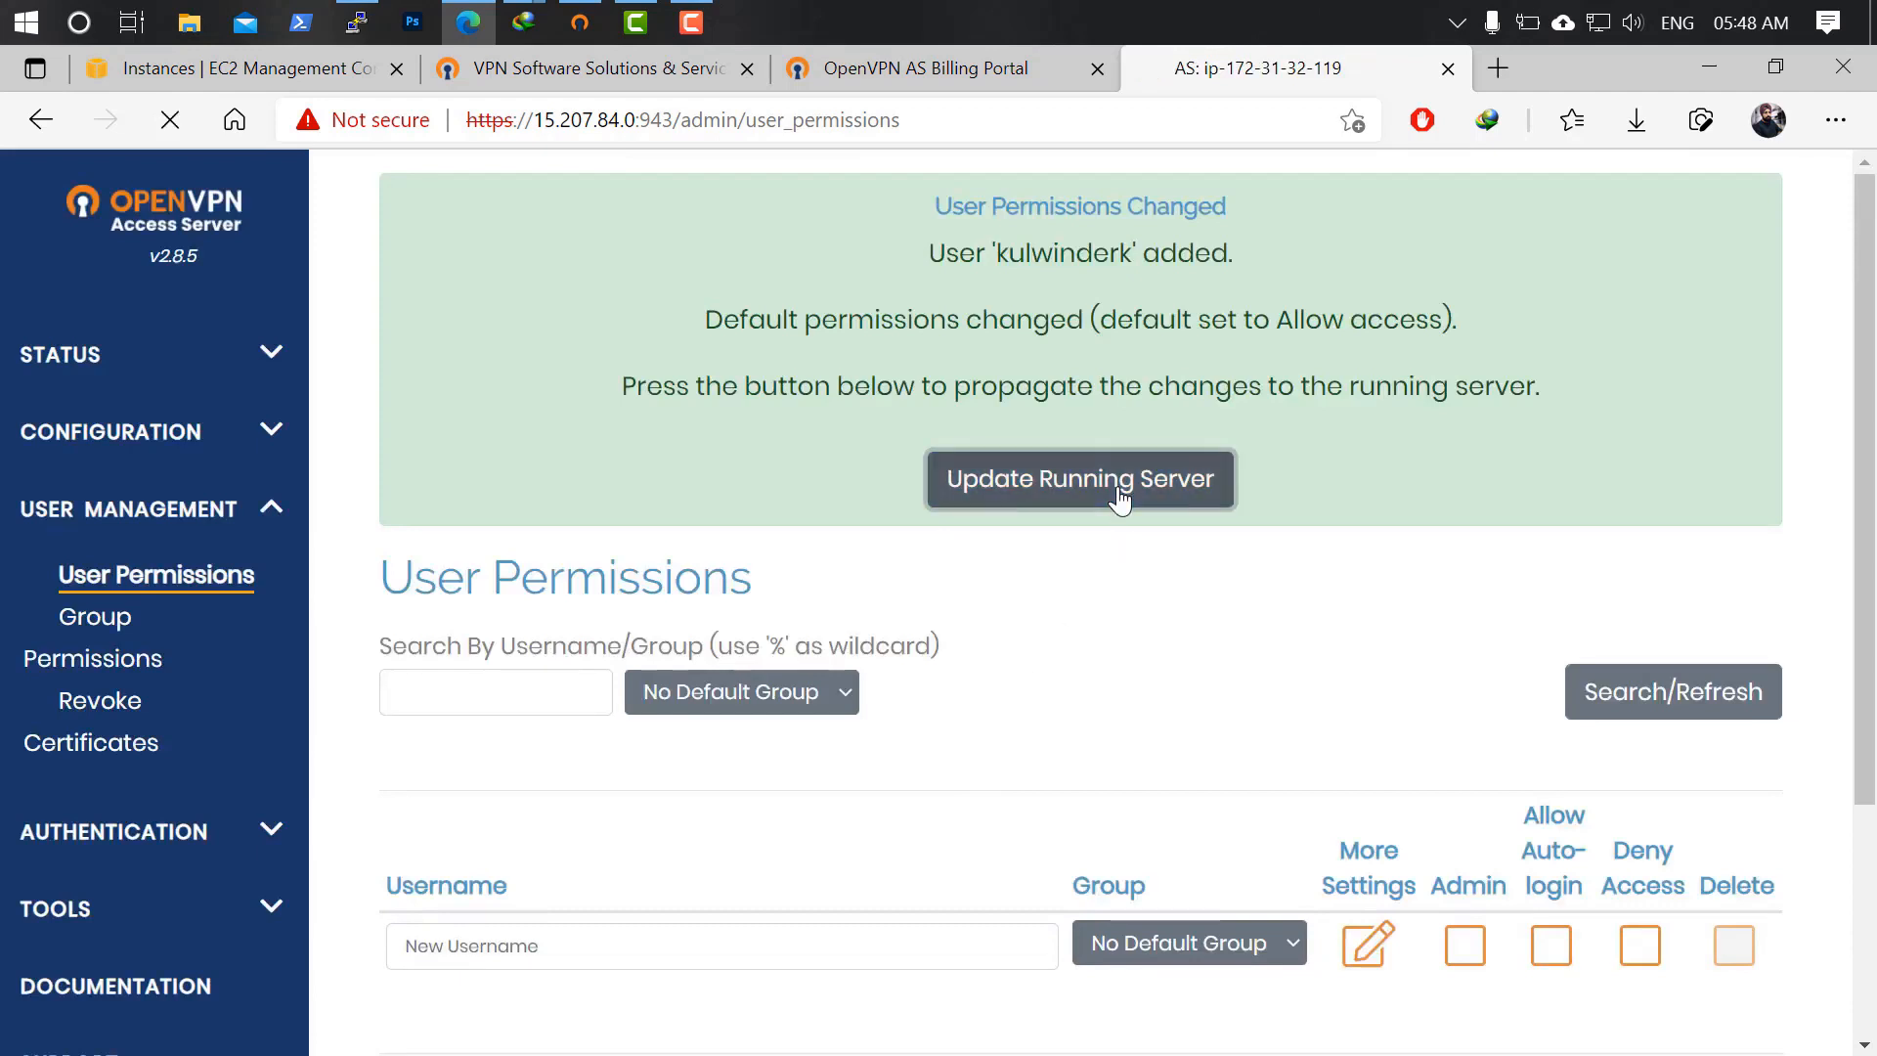
Set a local password for the new user, save it, and push the changes to the running server.
scroll(1113, 633, down, 3)
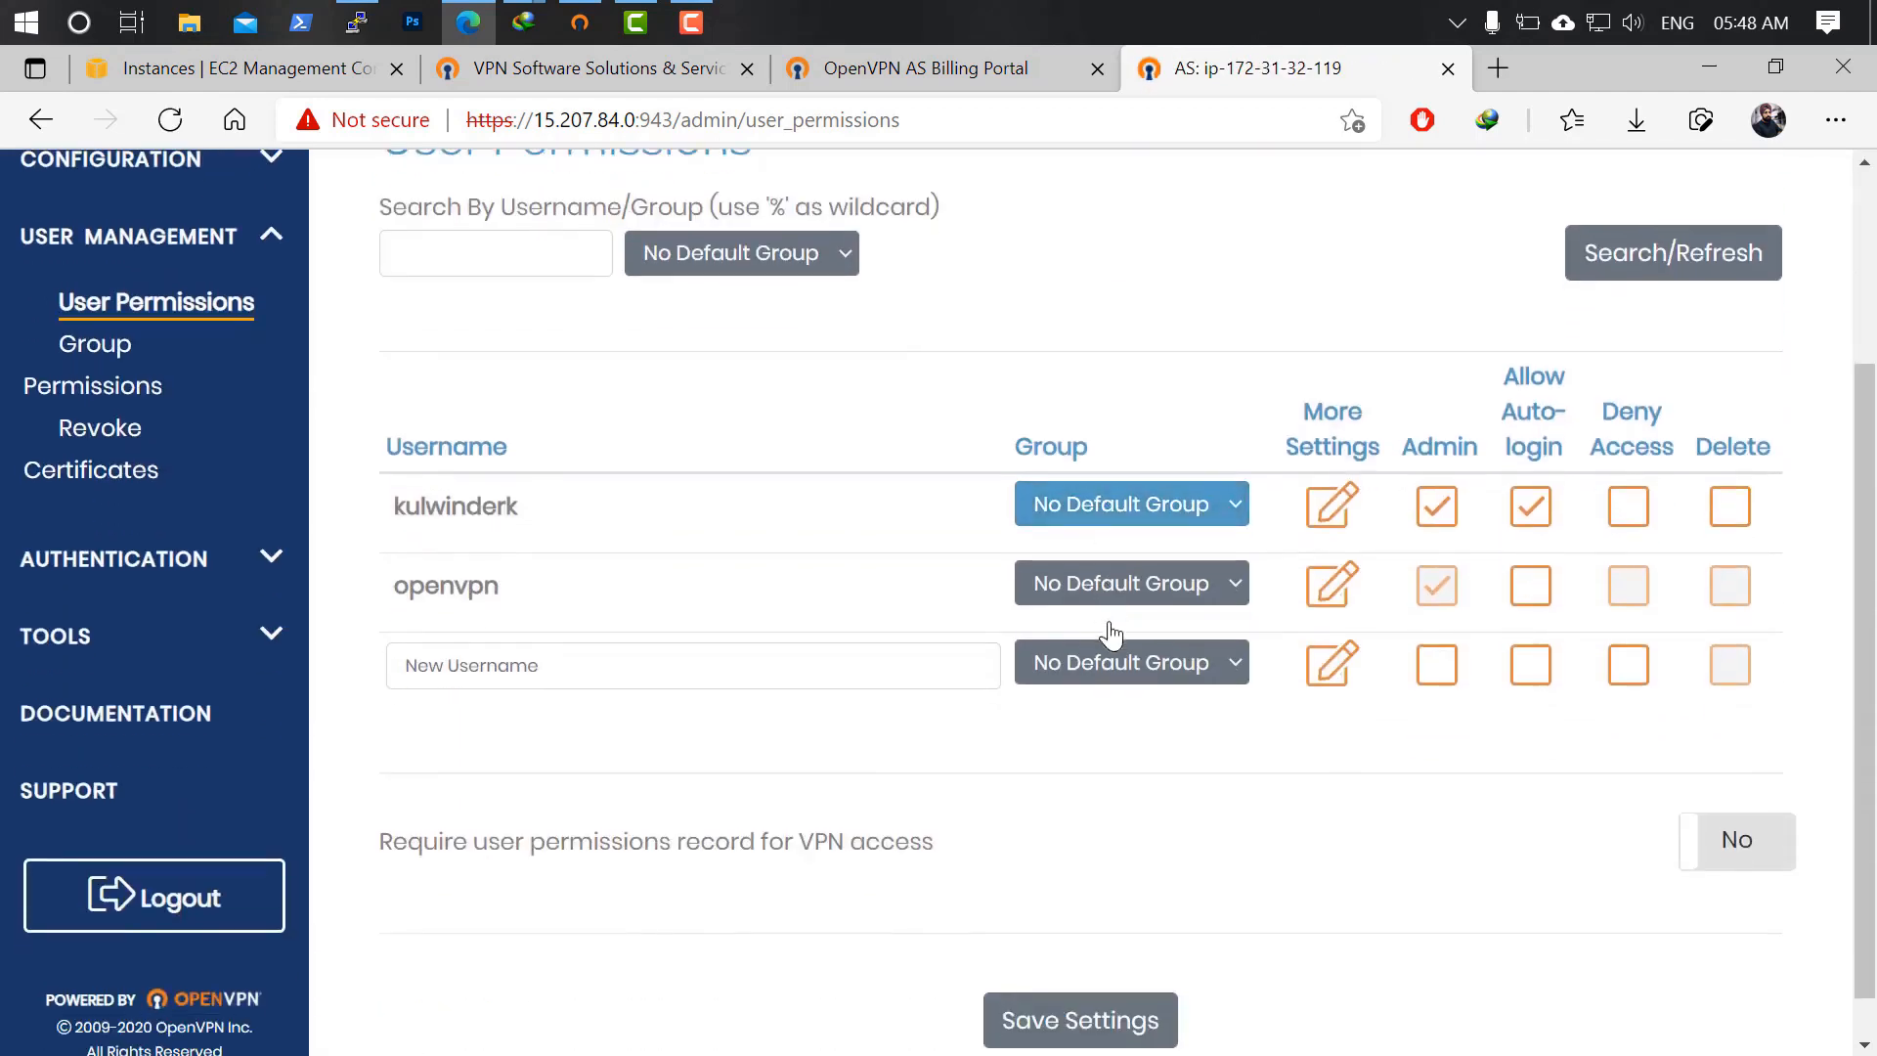
click(1330, 505)
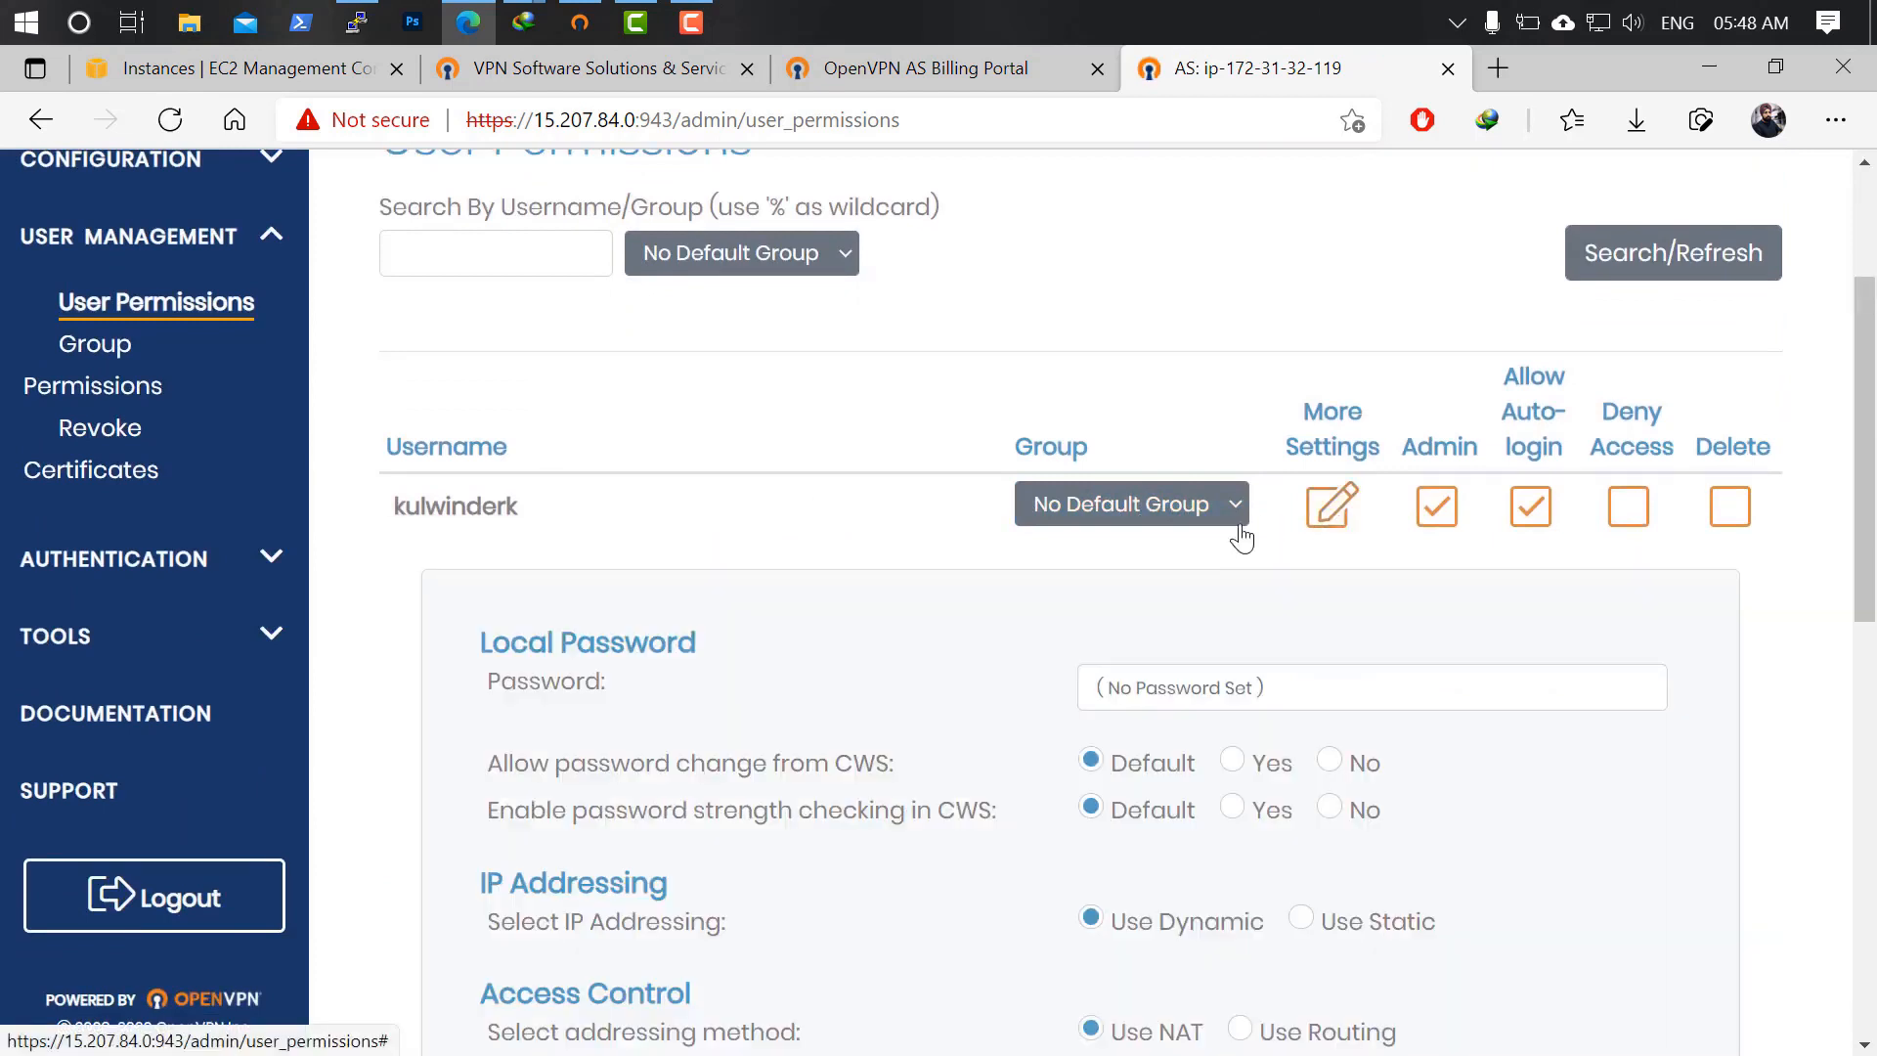
click(1206, 682)
text(k)
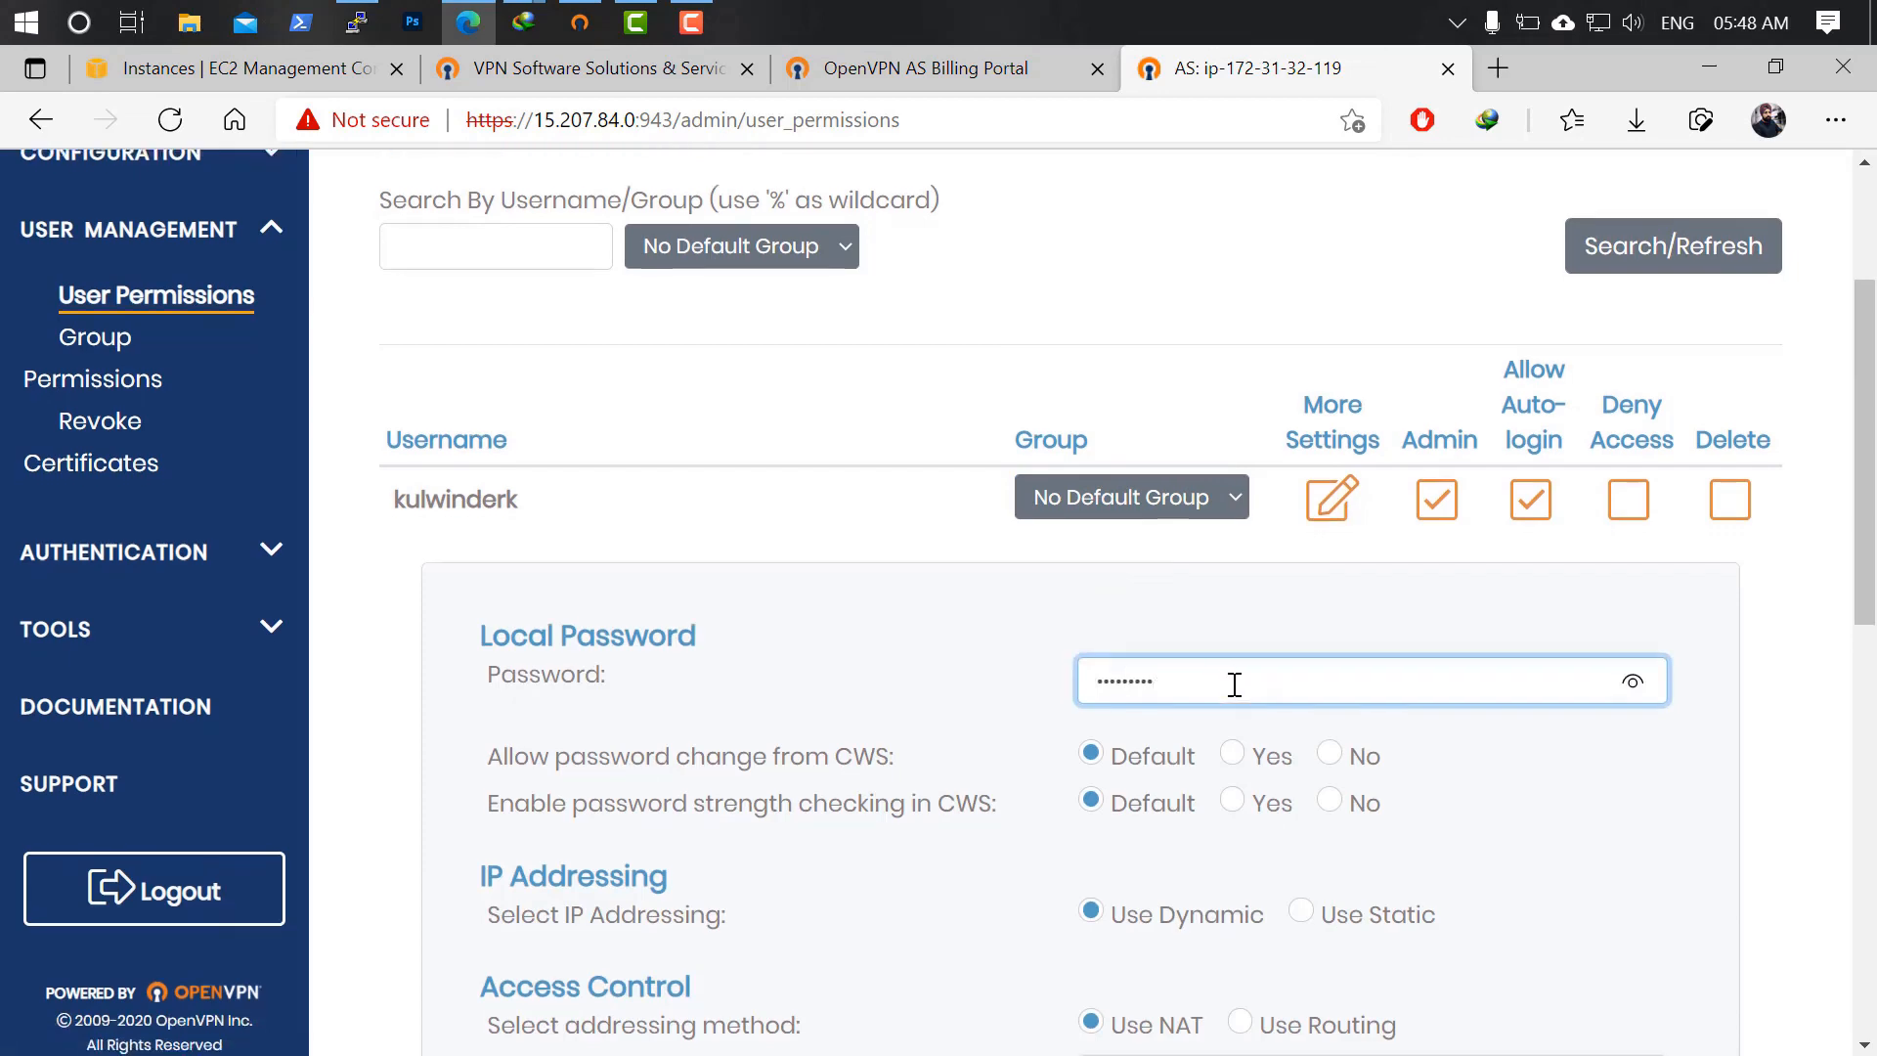
scroll(1222, 683, down, 6)
scroll(1134, 877, down, 2)
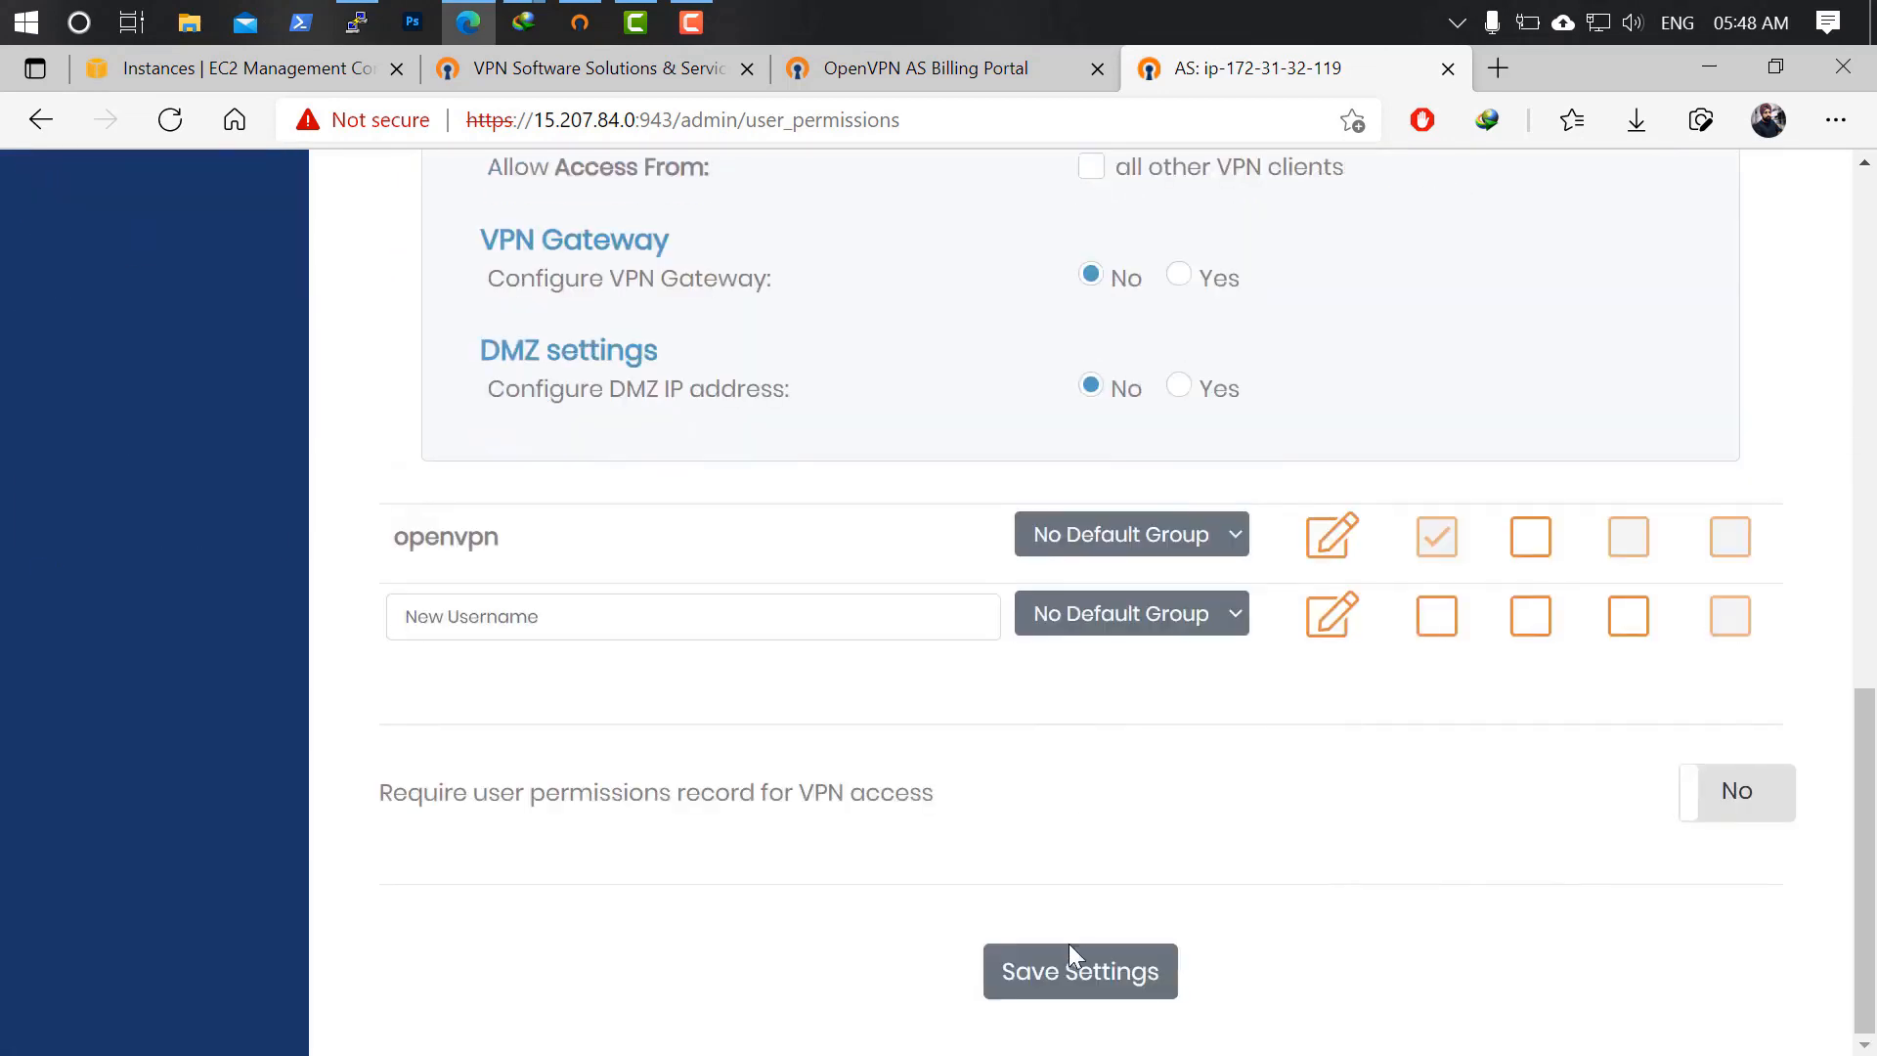
click(1073, 963)
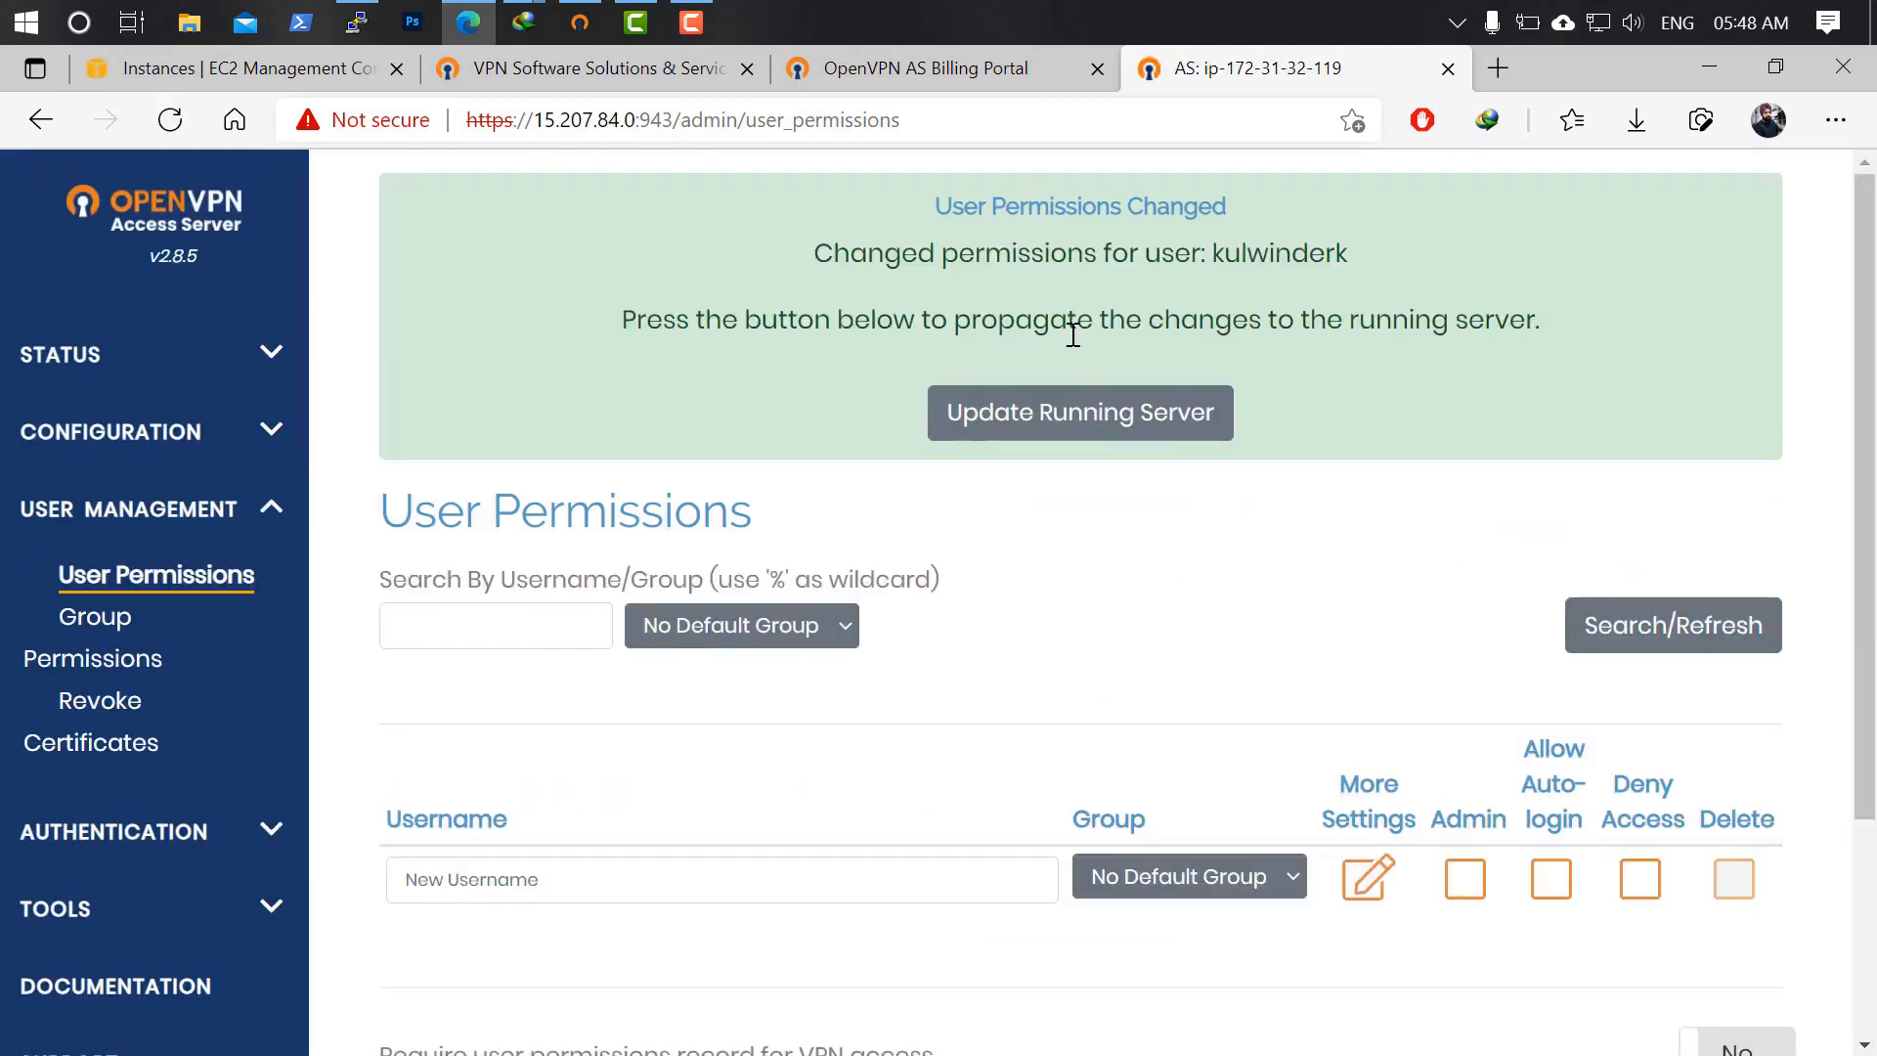
click(1081, 410)
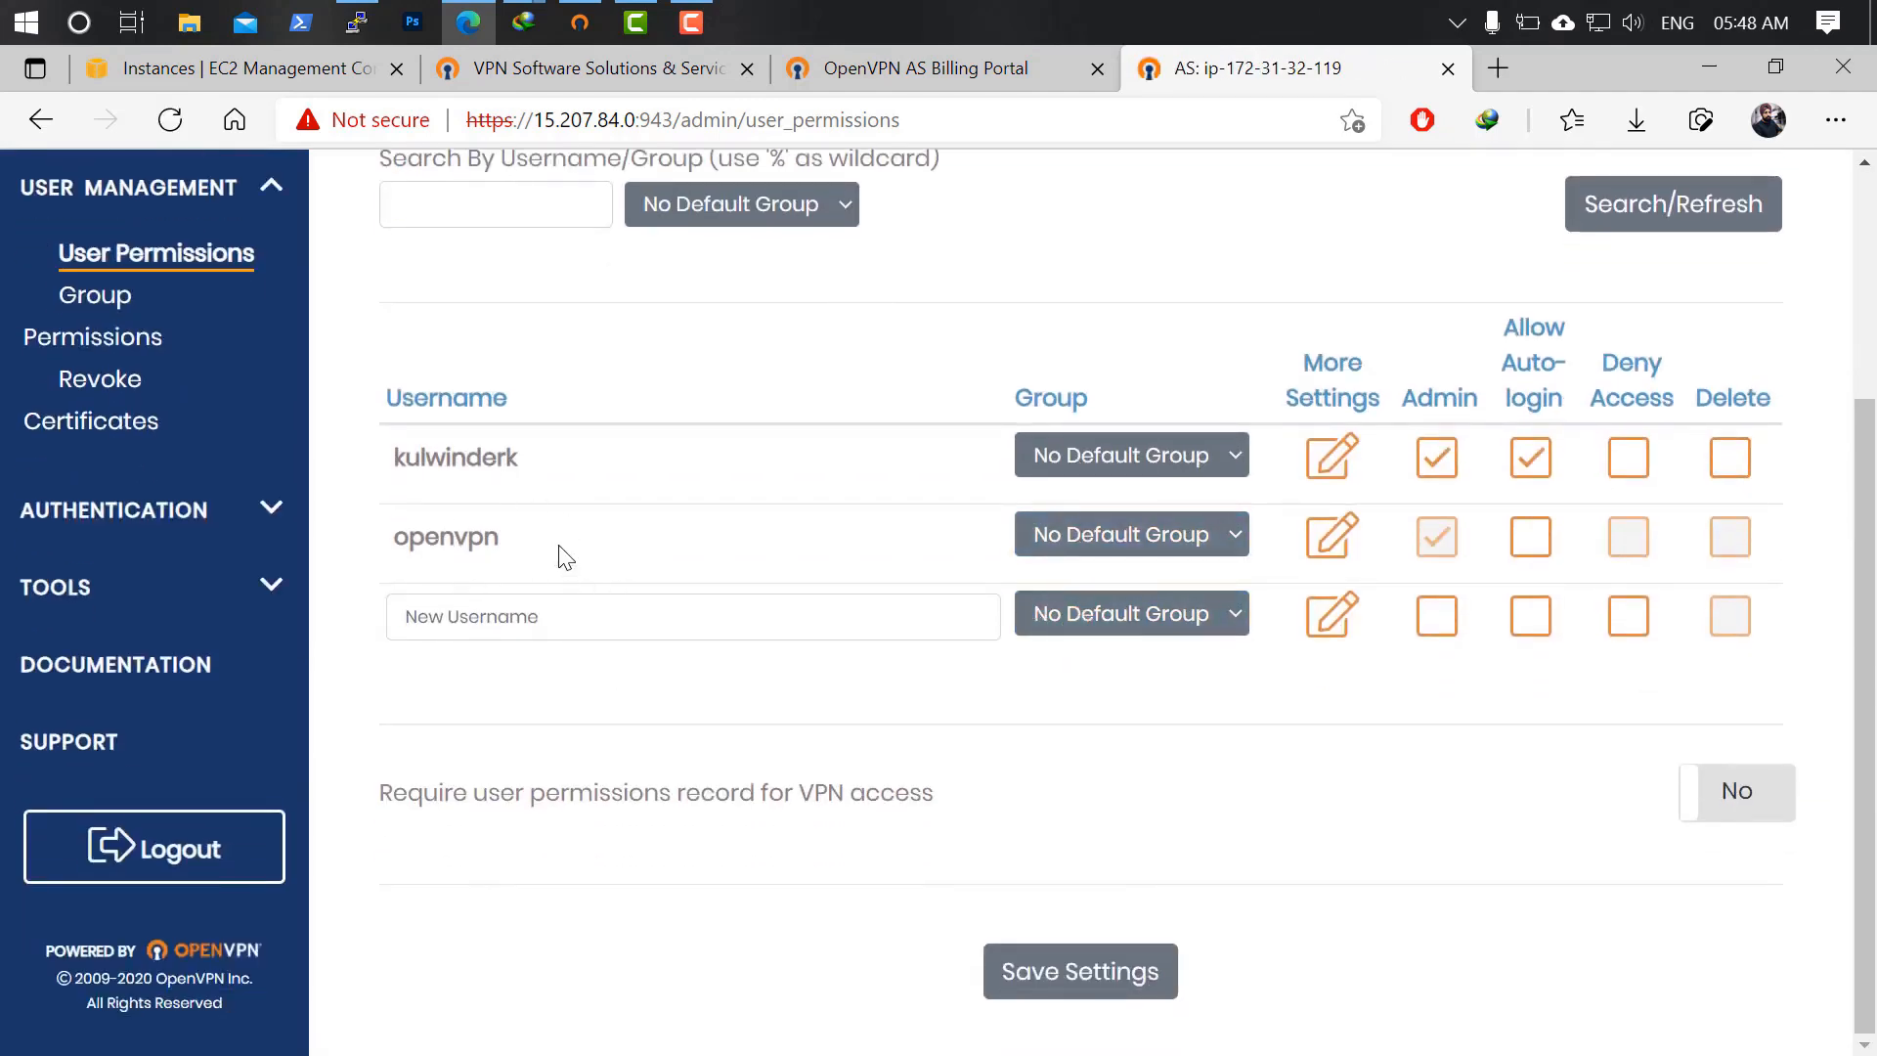
click(580, 21)
Disconnect the profile and try importing a profile from the pasted server URL, dismissing the error.
click(1275, 337)
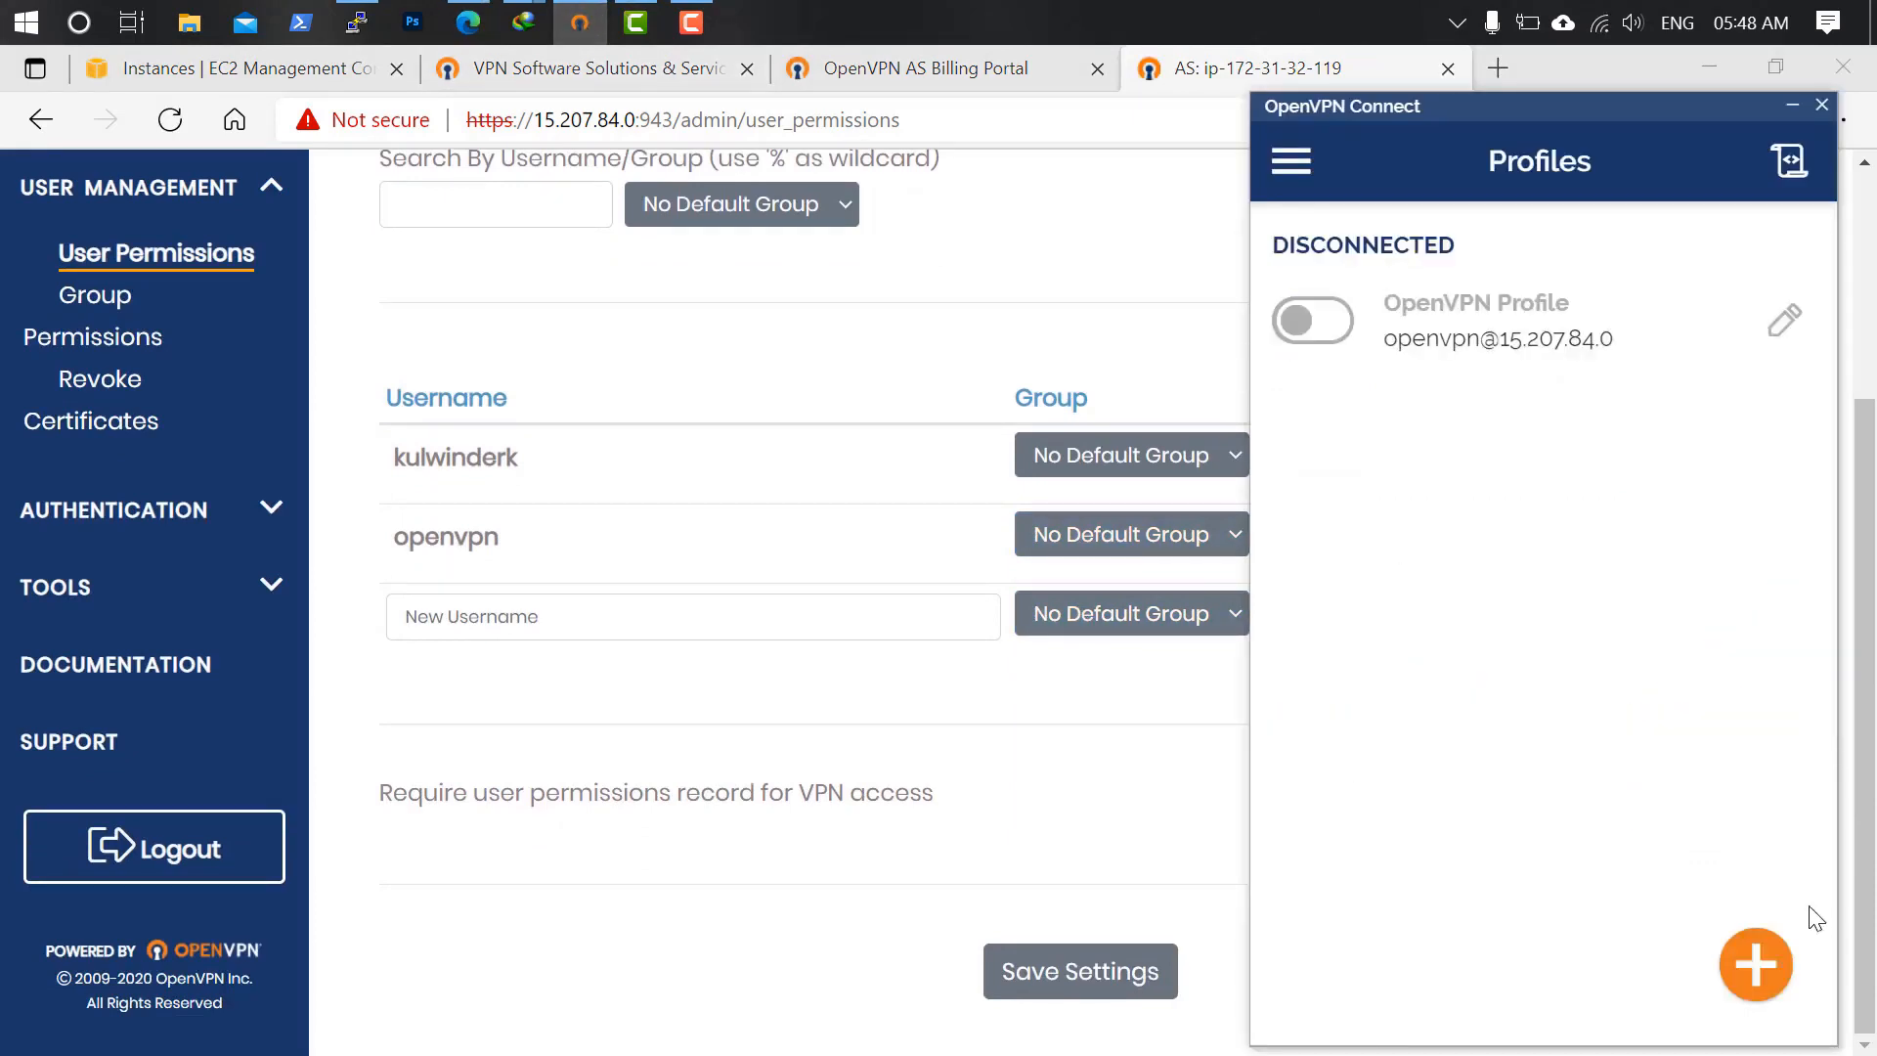
click(1755, 965)
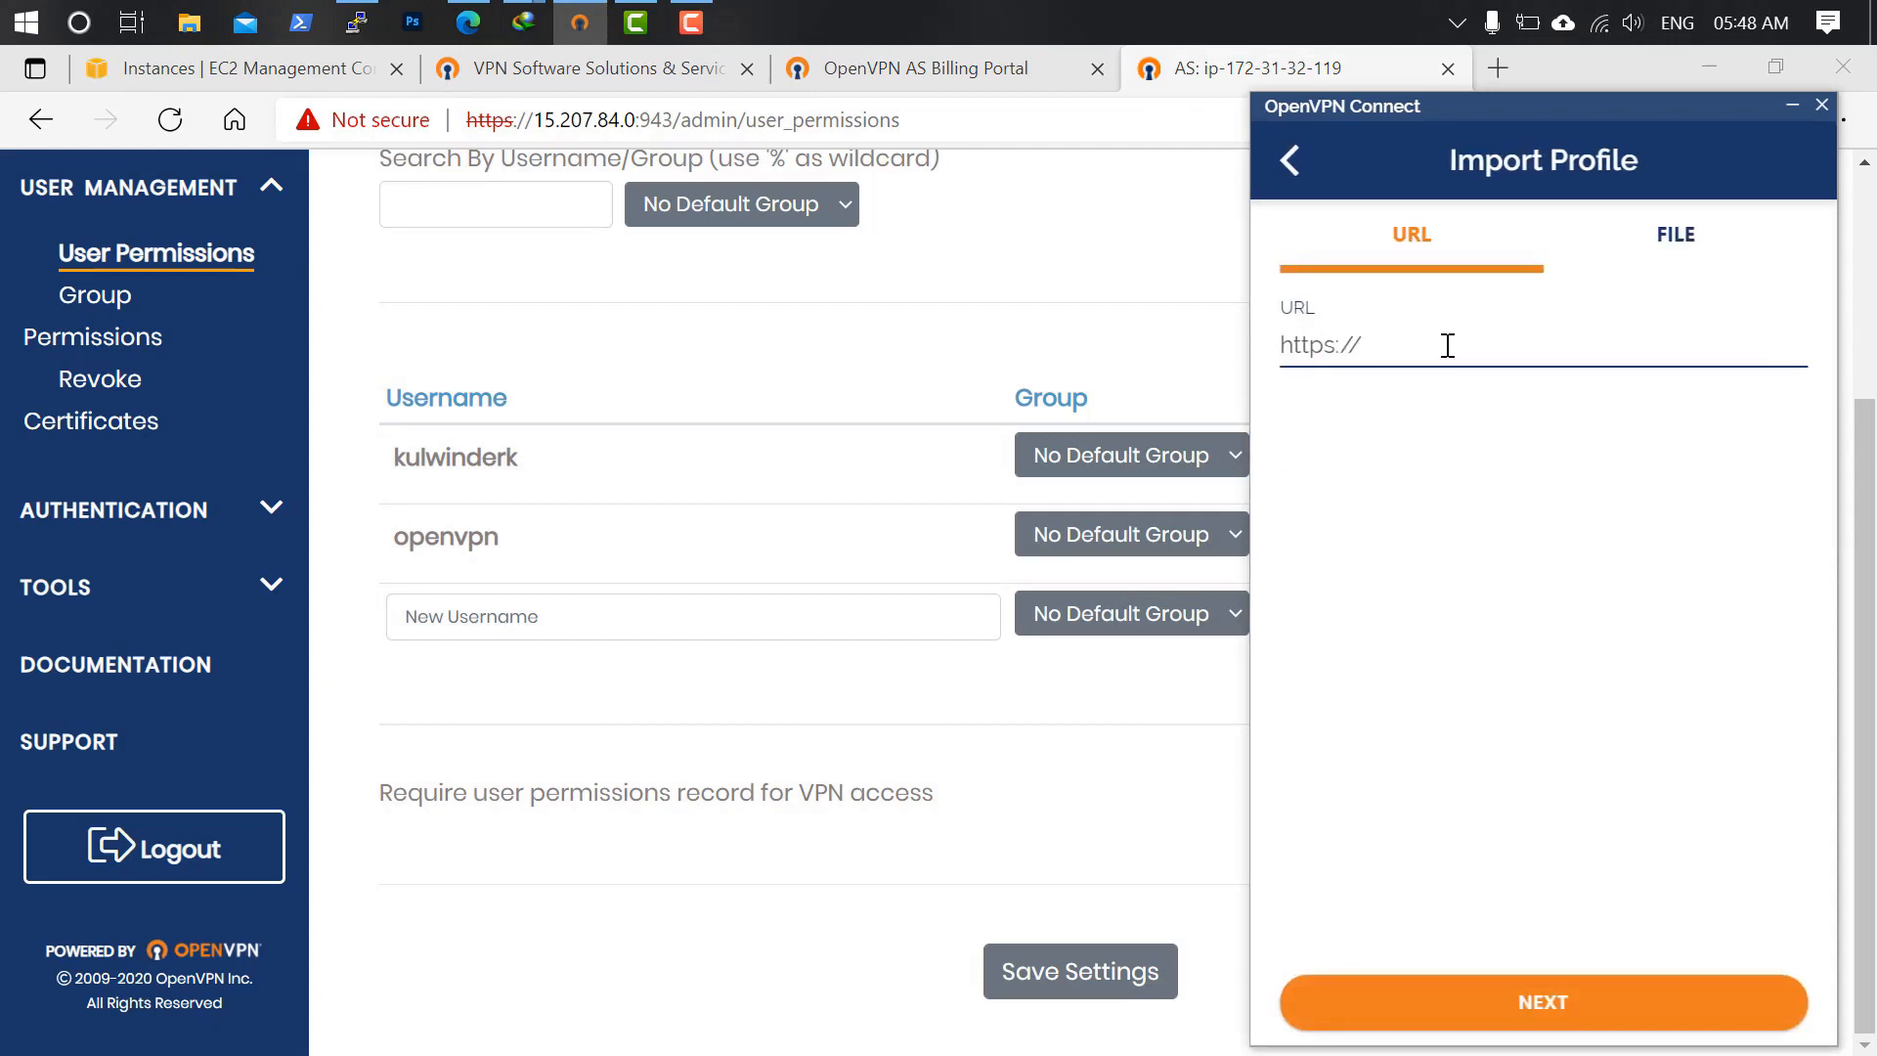
text(15.207.84.0)
key(Return)
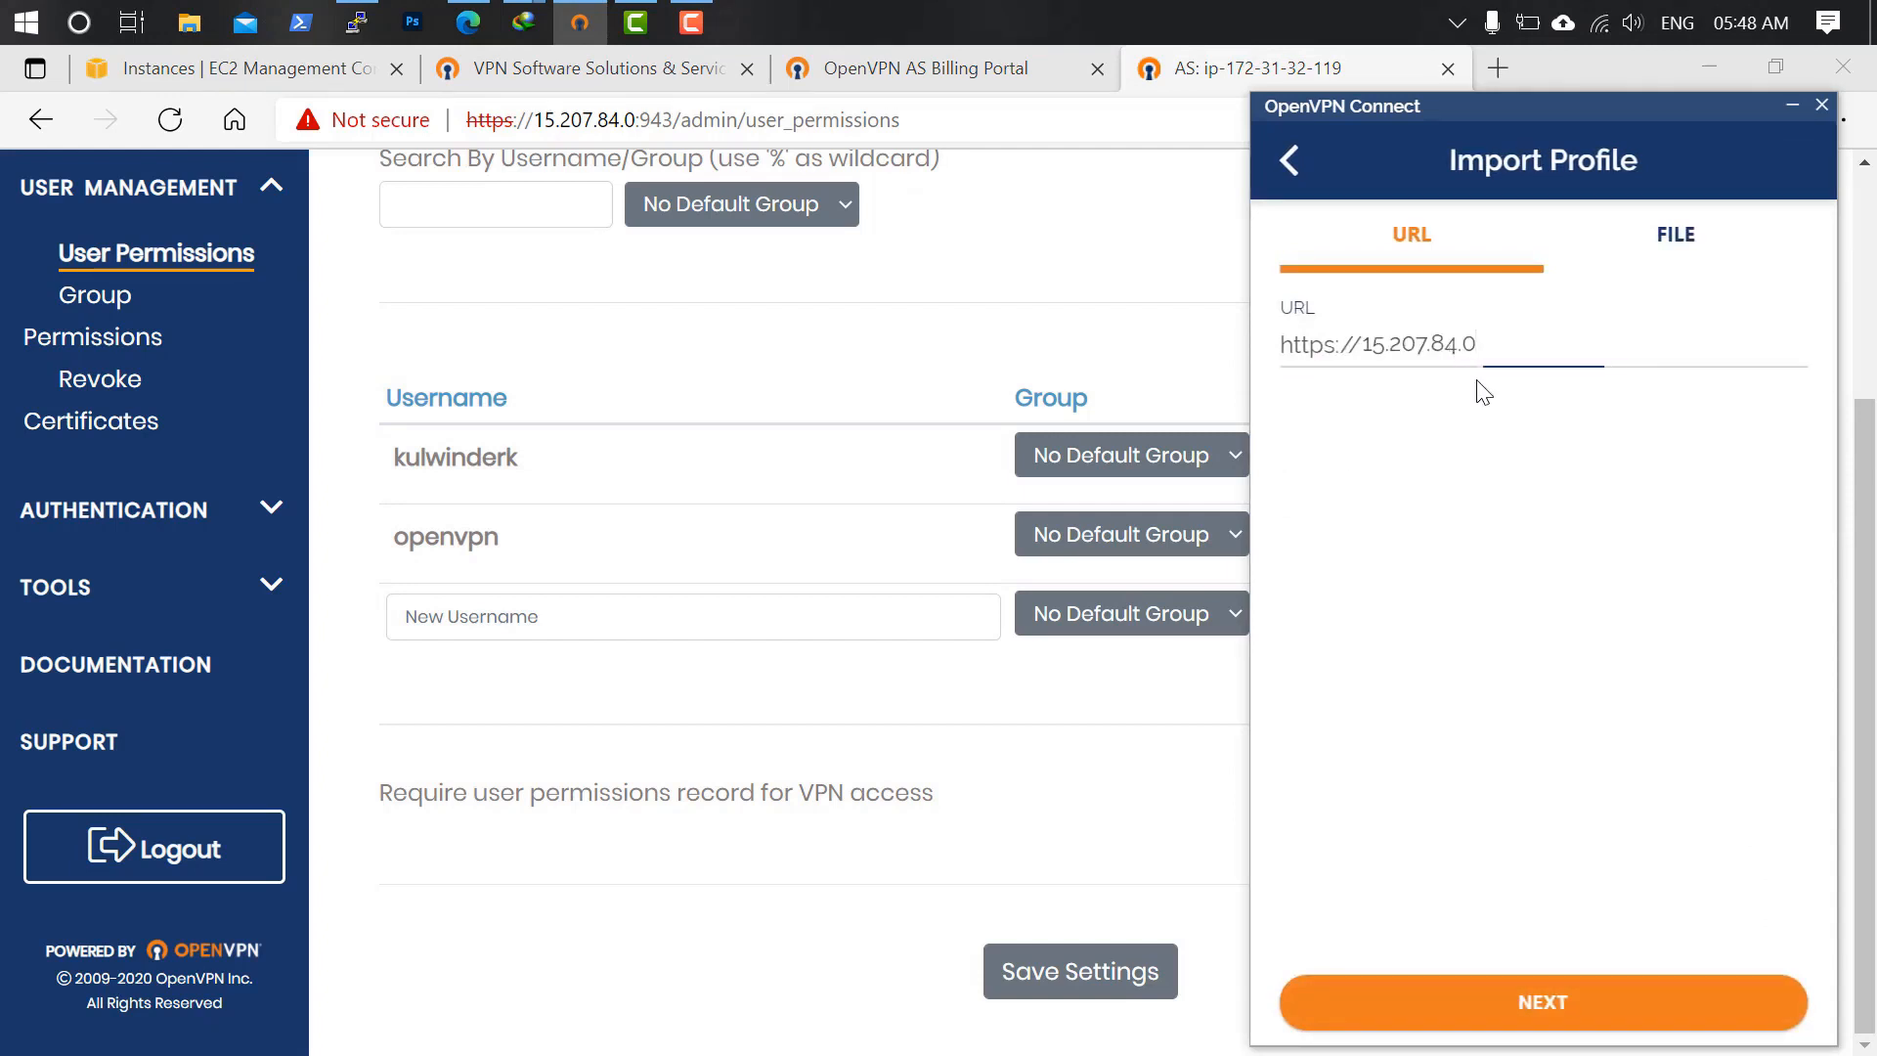
click(1561, 645)
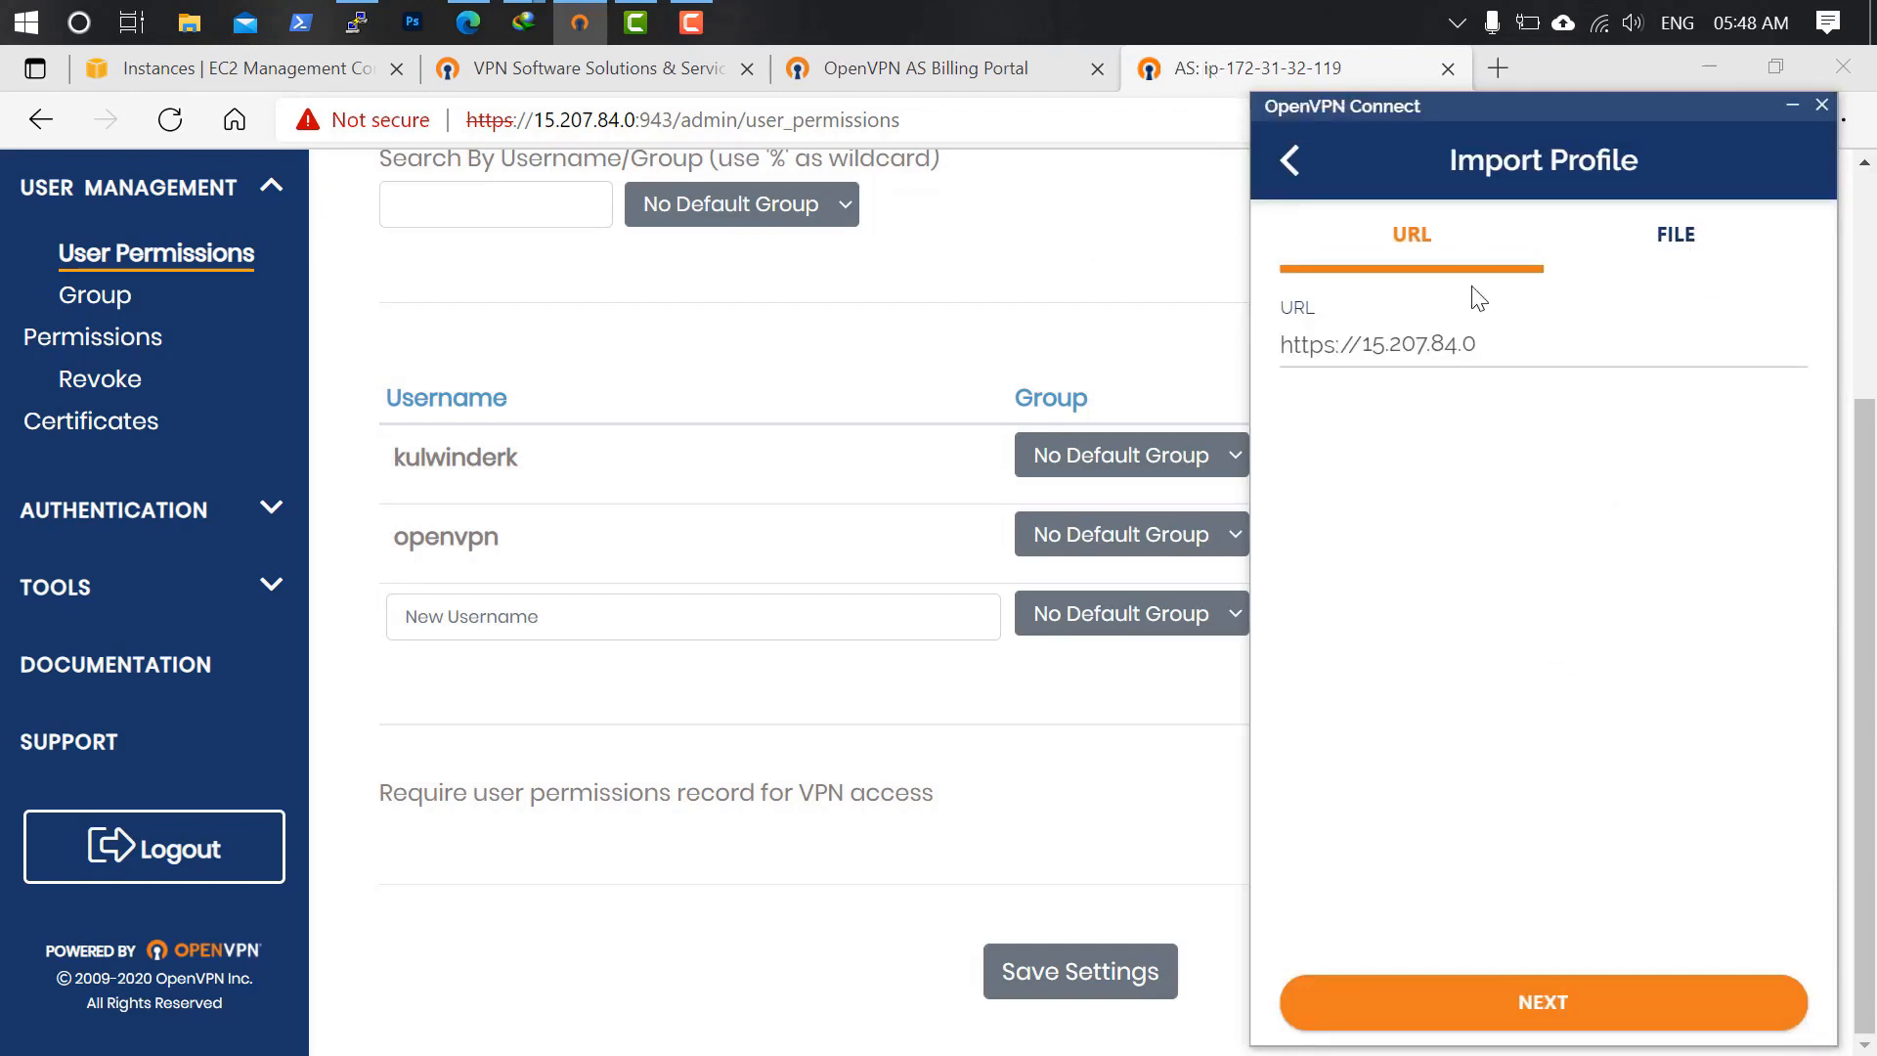
Open a new Edge InPrivate window.
click(1552, 67)
click(1853, 121)
click(1585, 235)
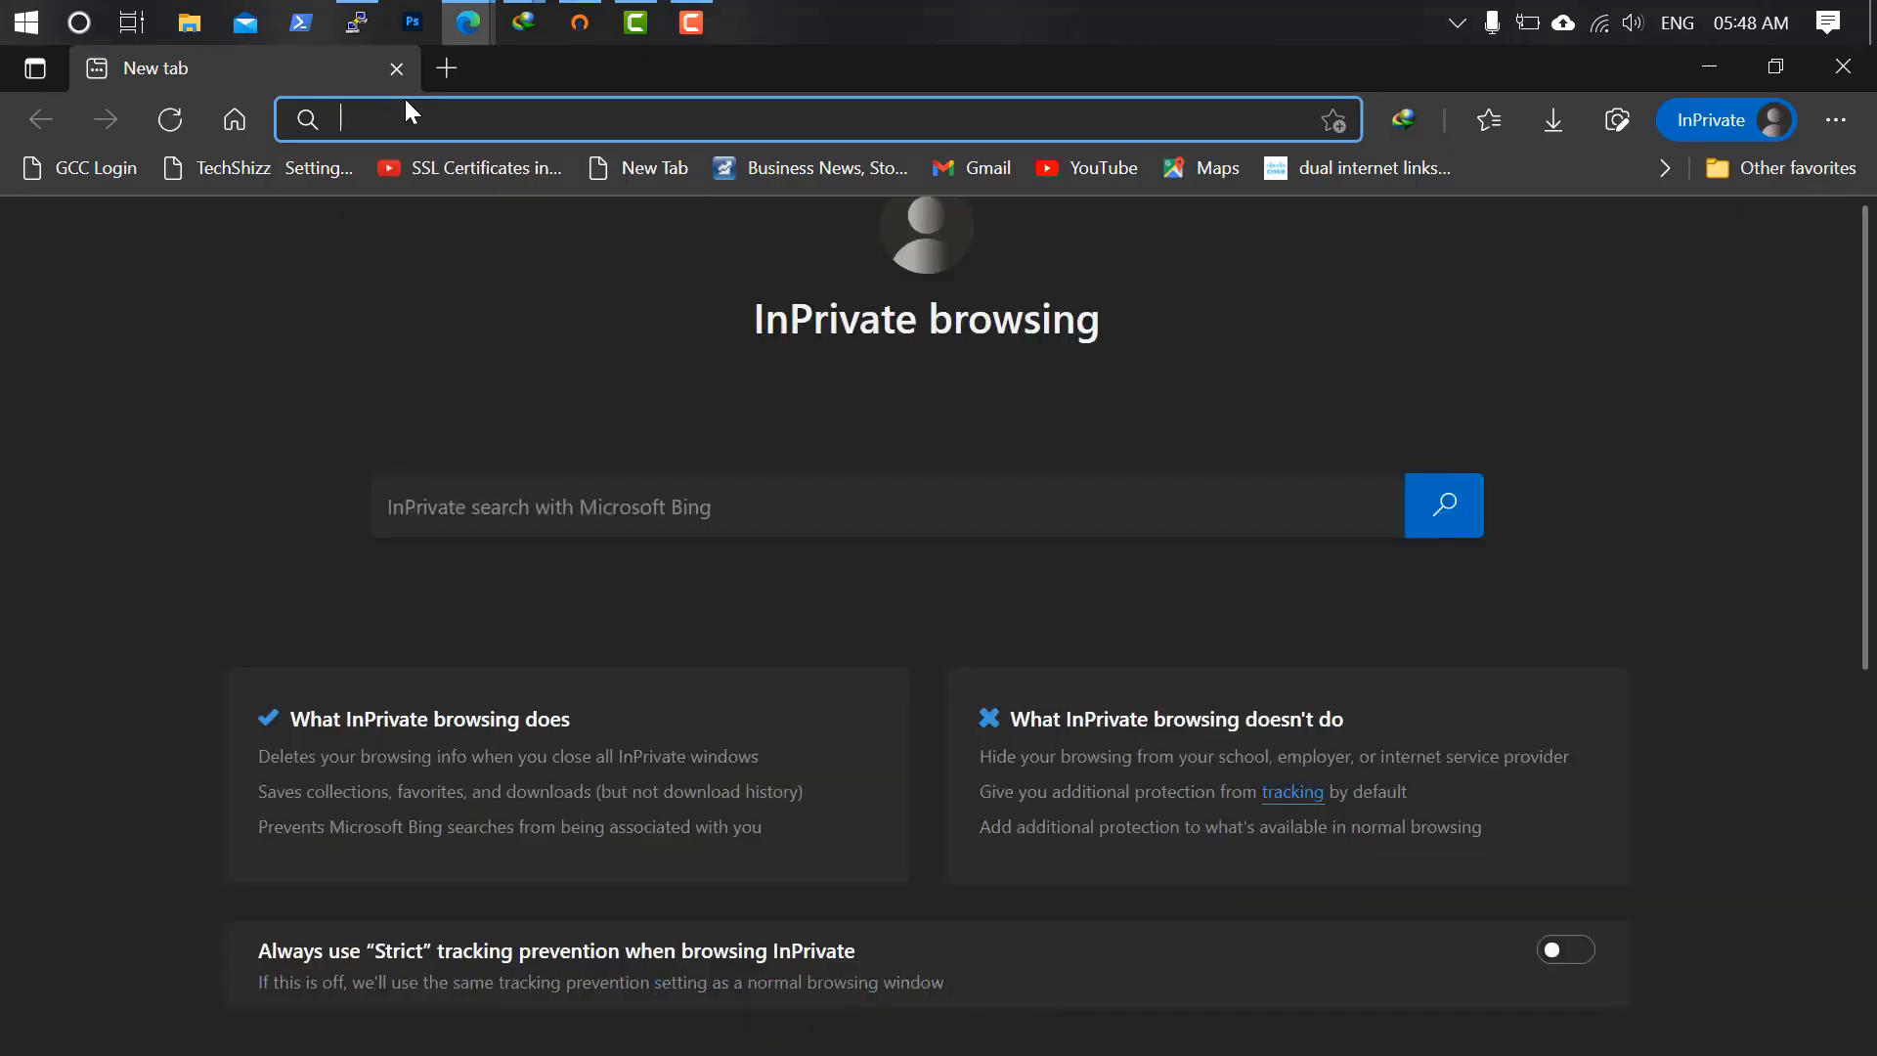
text(15.207.84.0)
key(Return)
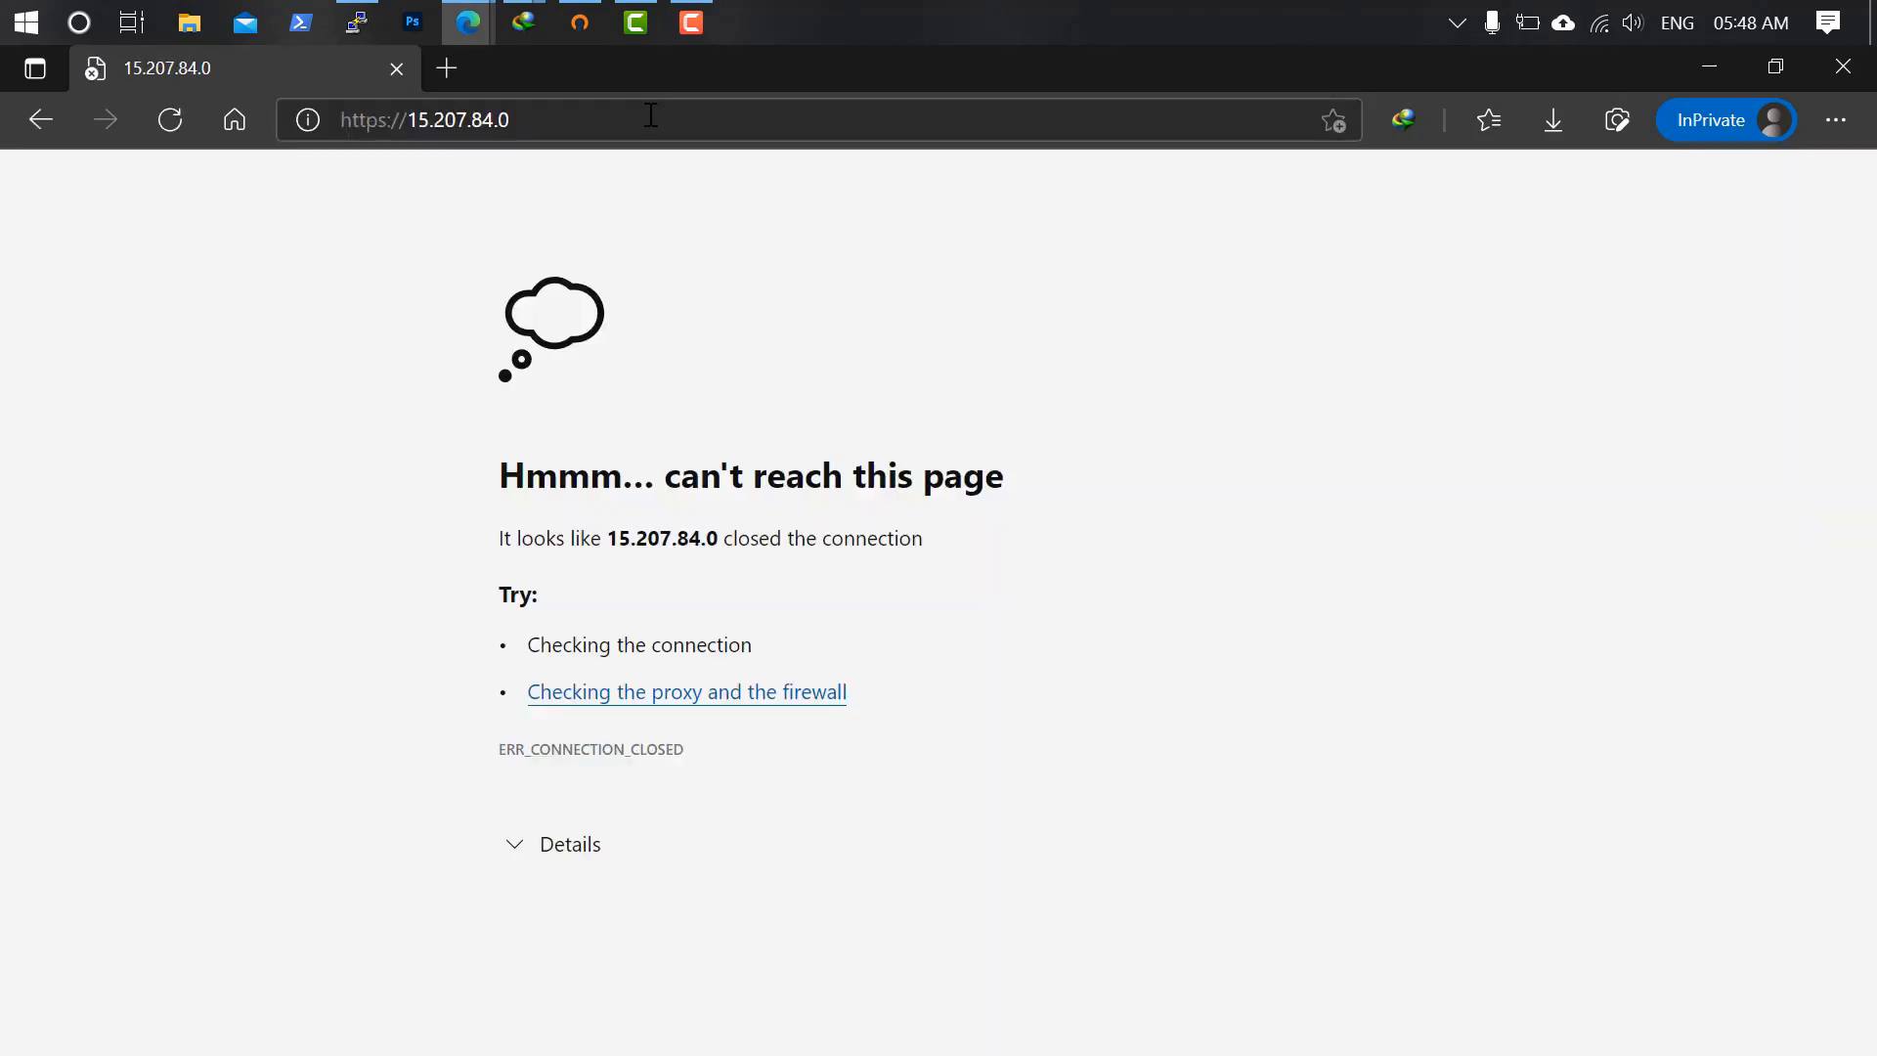
click(645, 122)
key(Return)
click(645, 121)
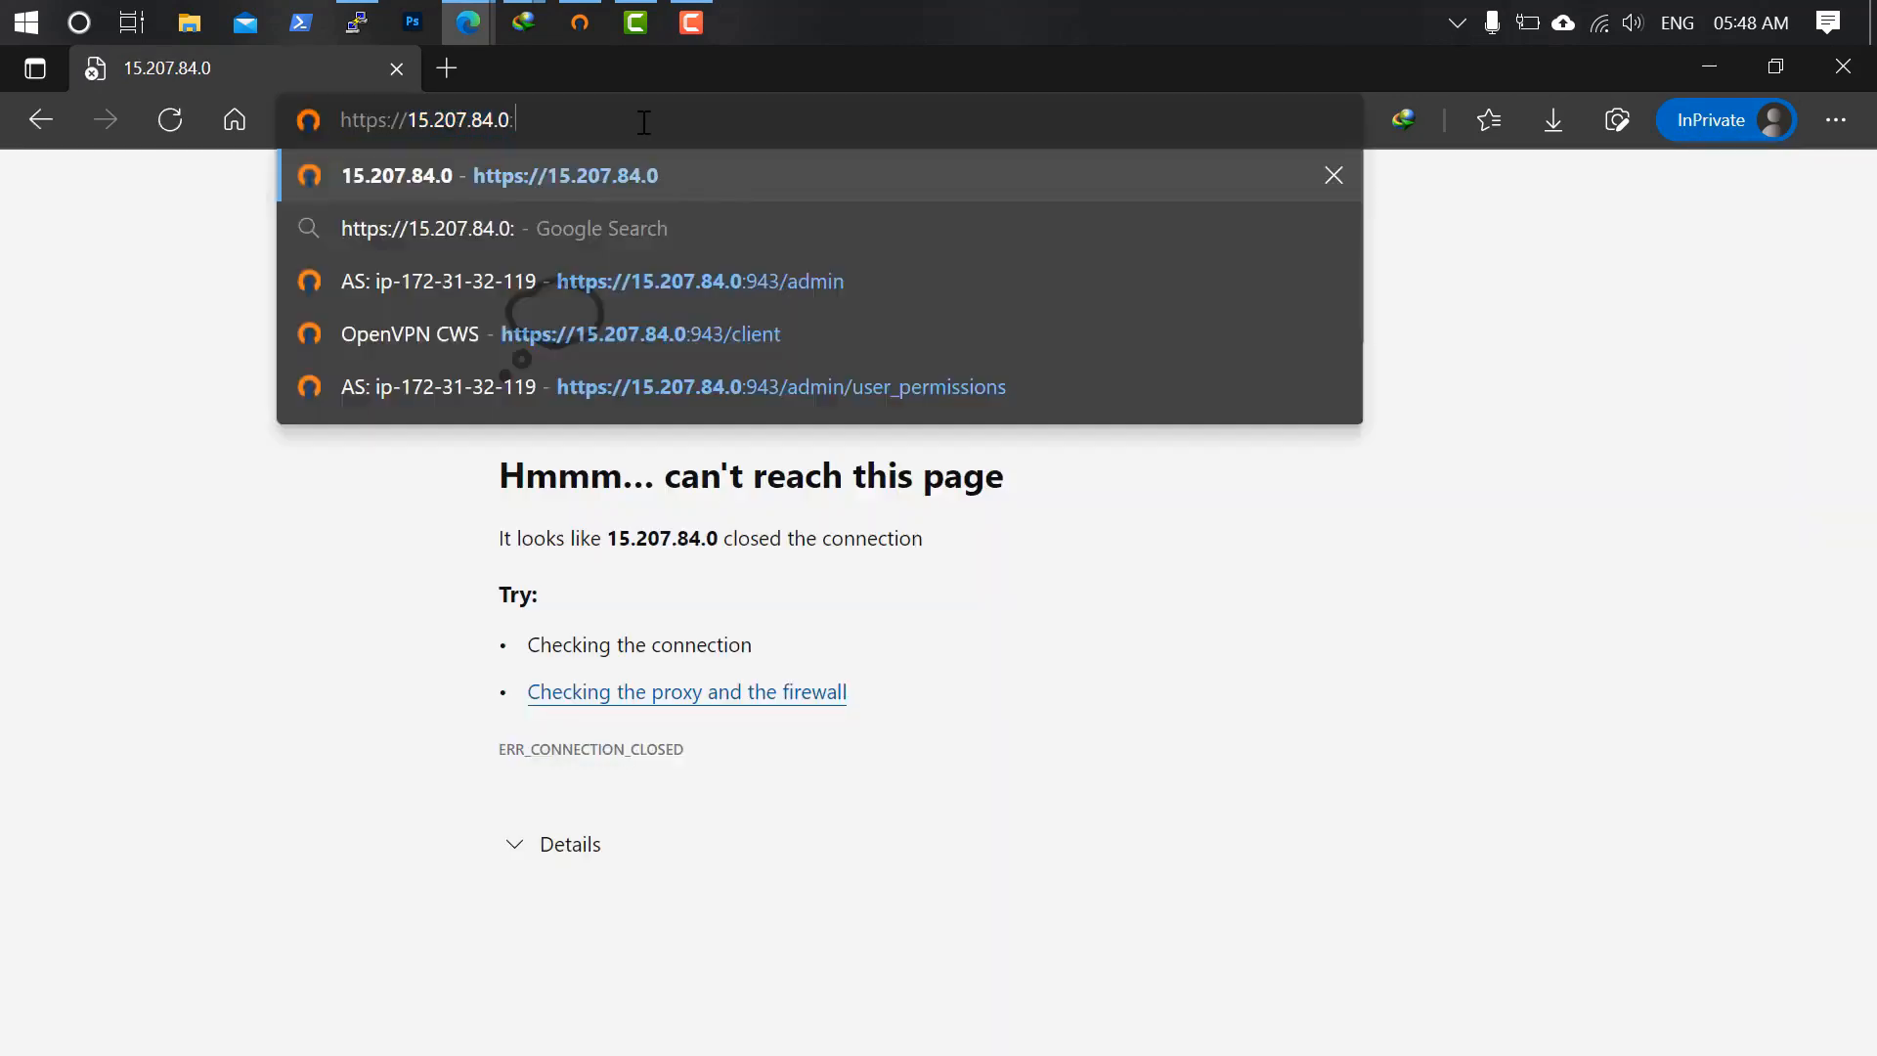
text(:943)
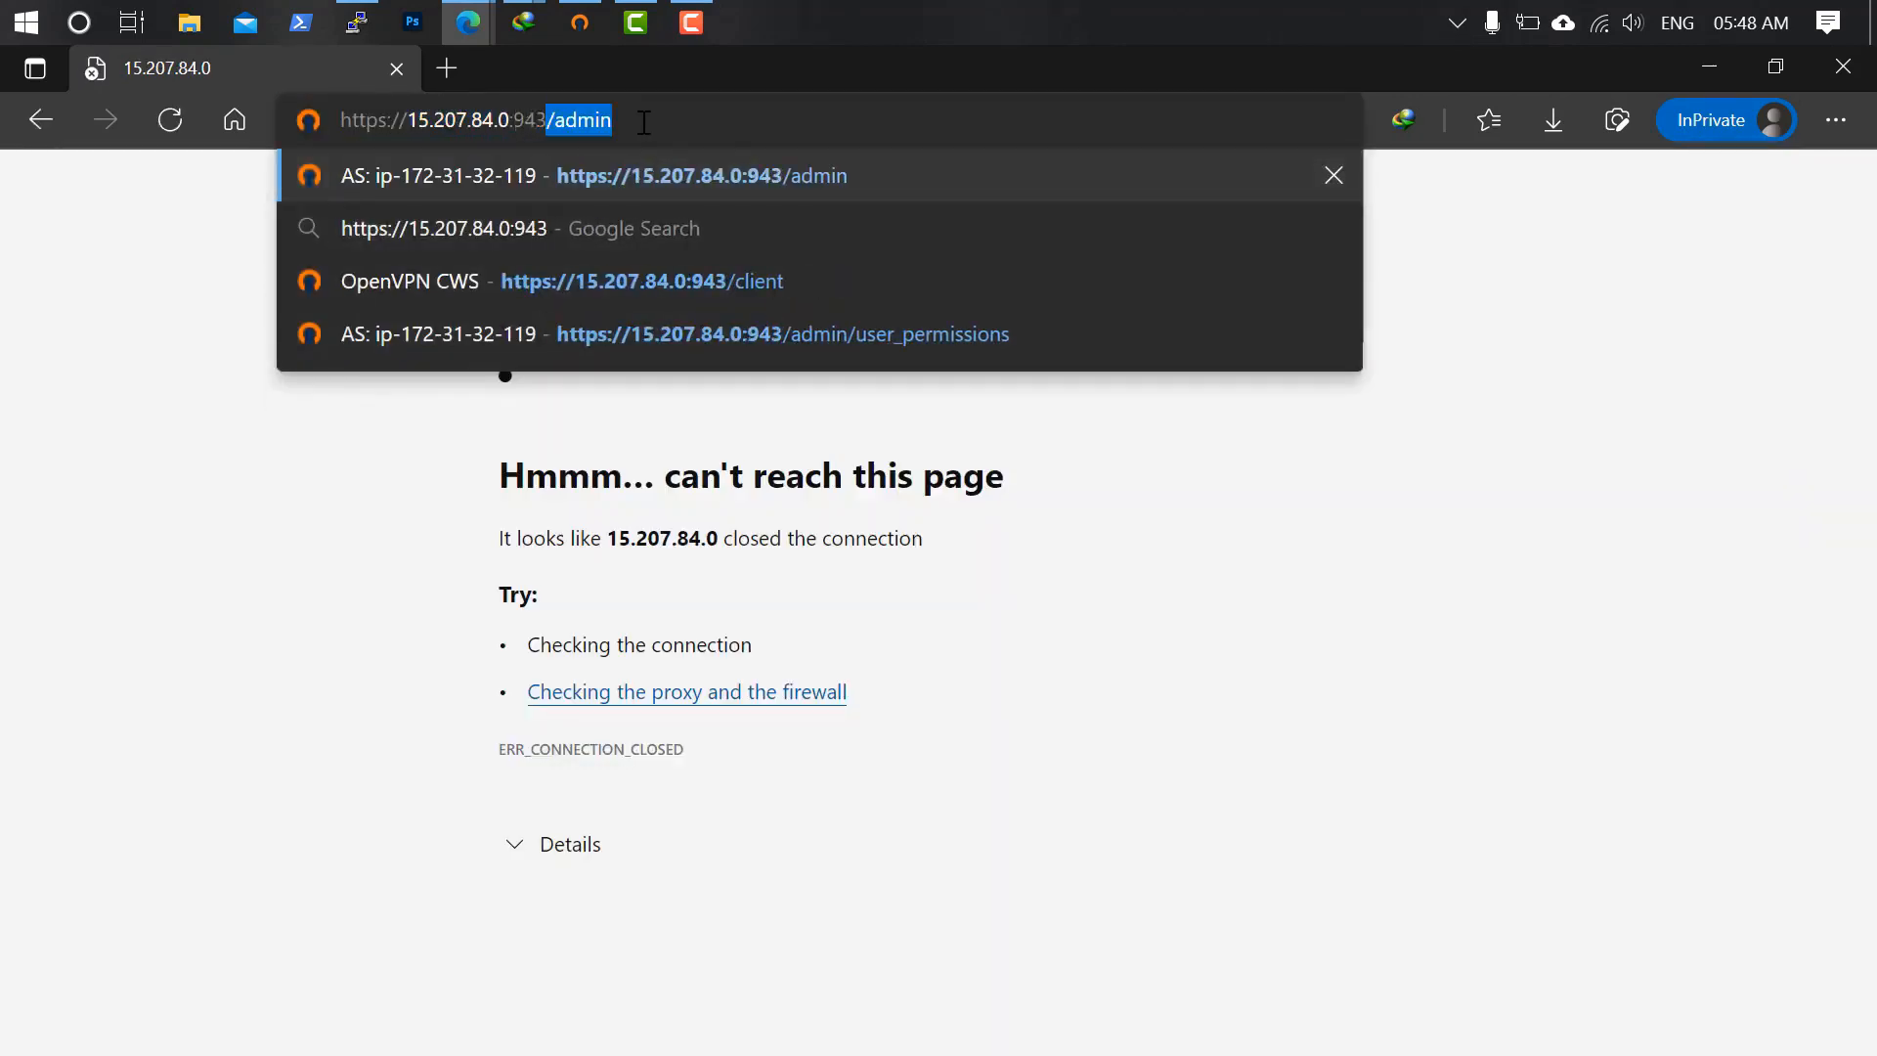
key(End)
key(BackSpace)
key(BackSpace)
key(BackSpace)
key(BackSpace)
key(BackSpace)
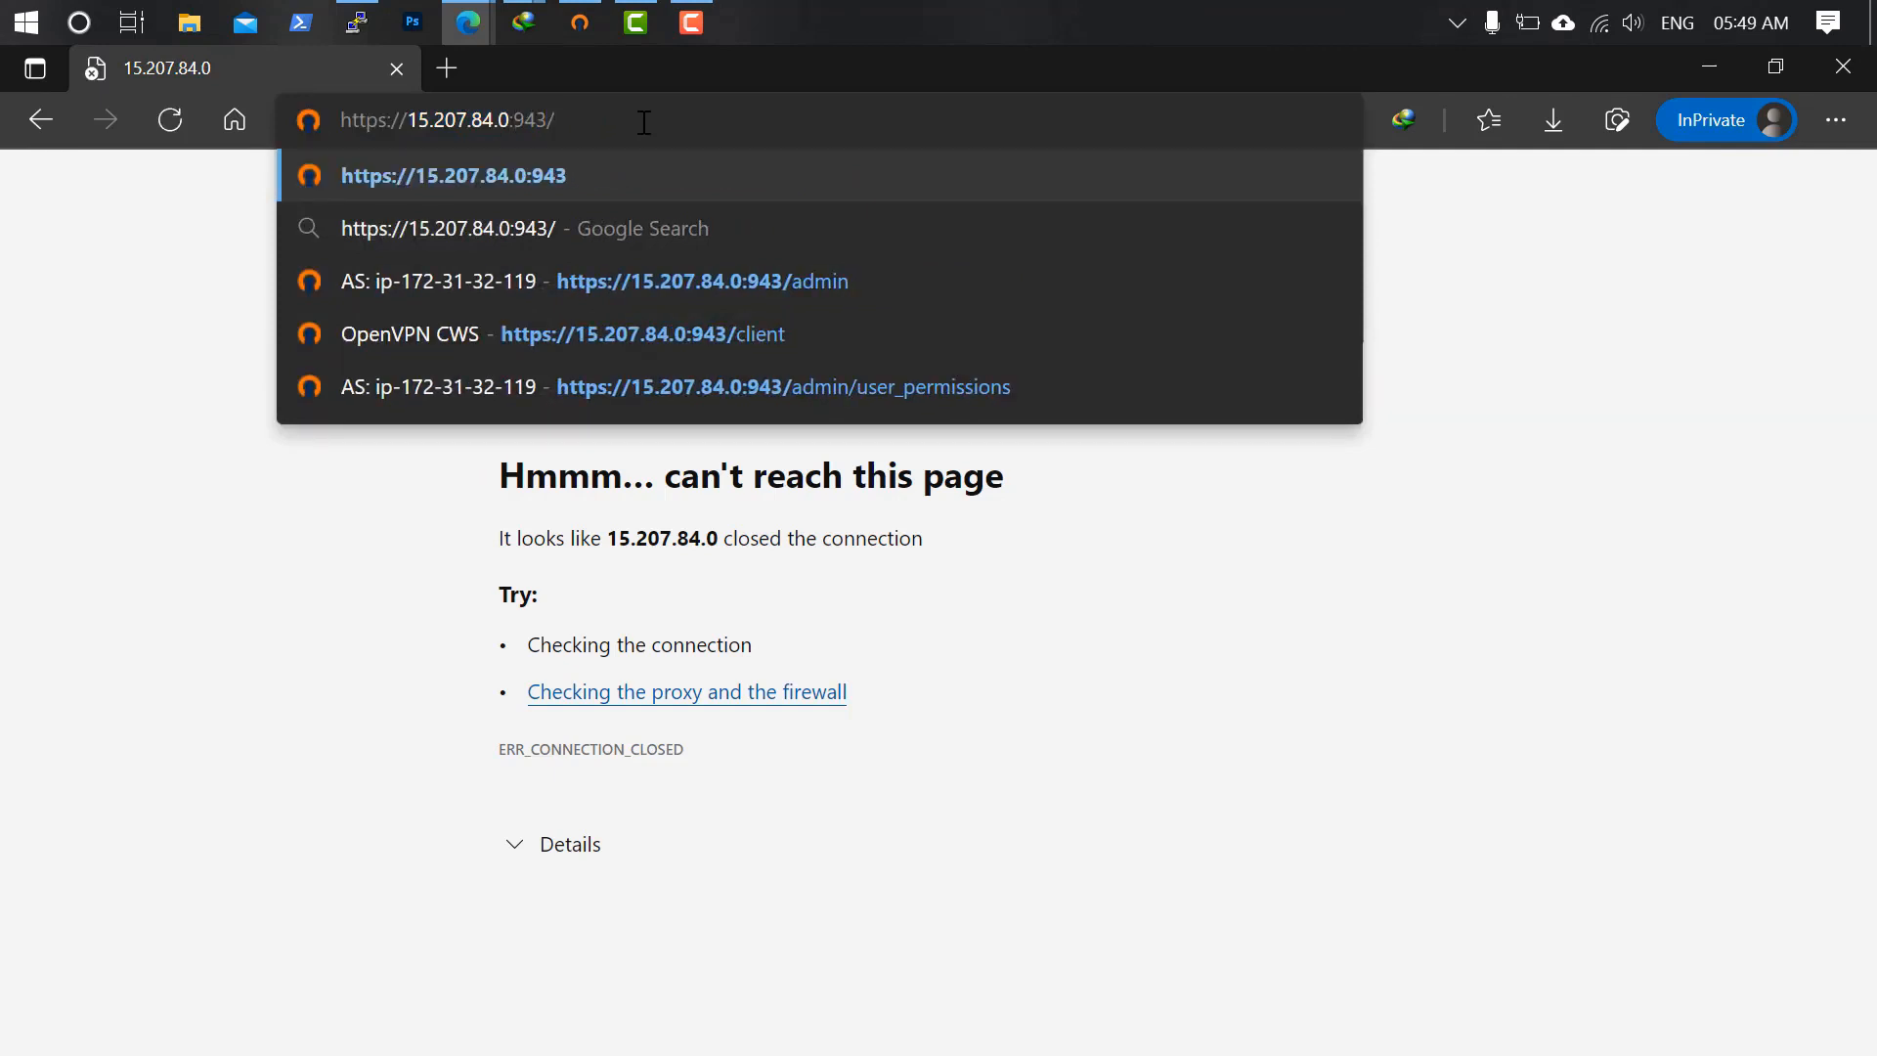
text(client)
key(Return)
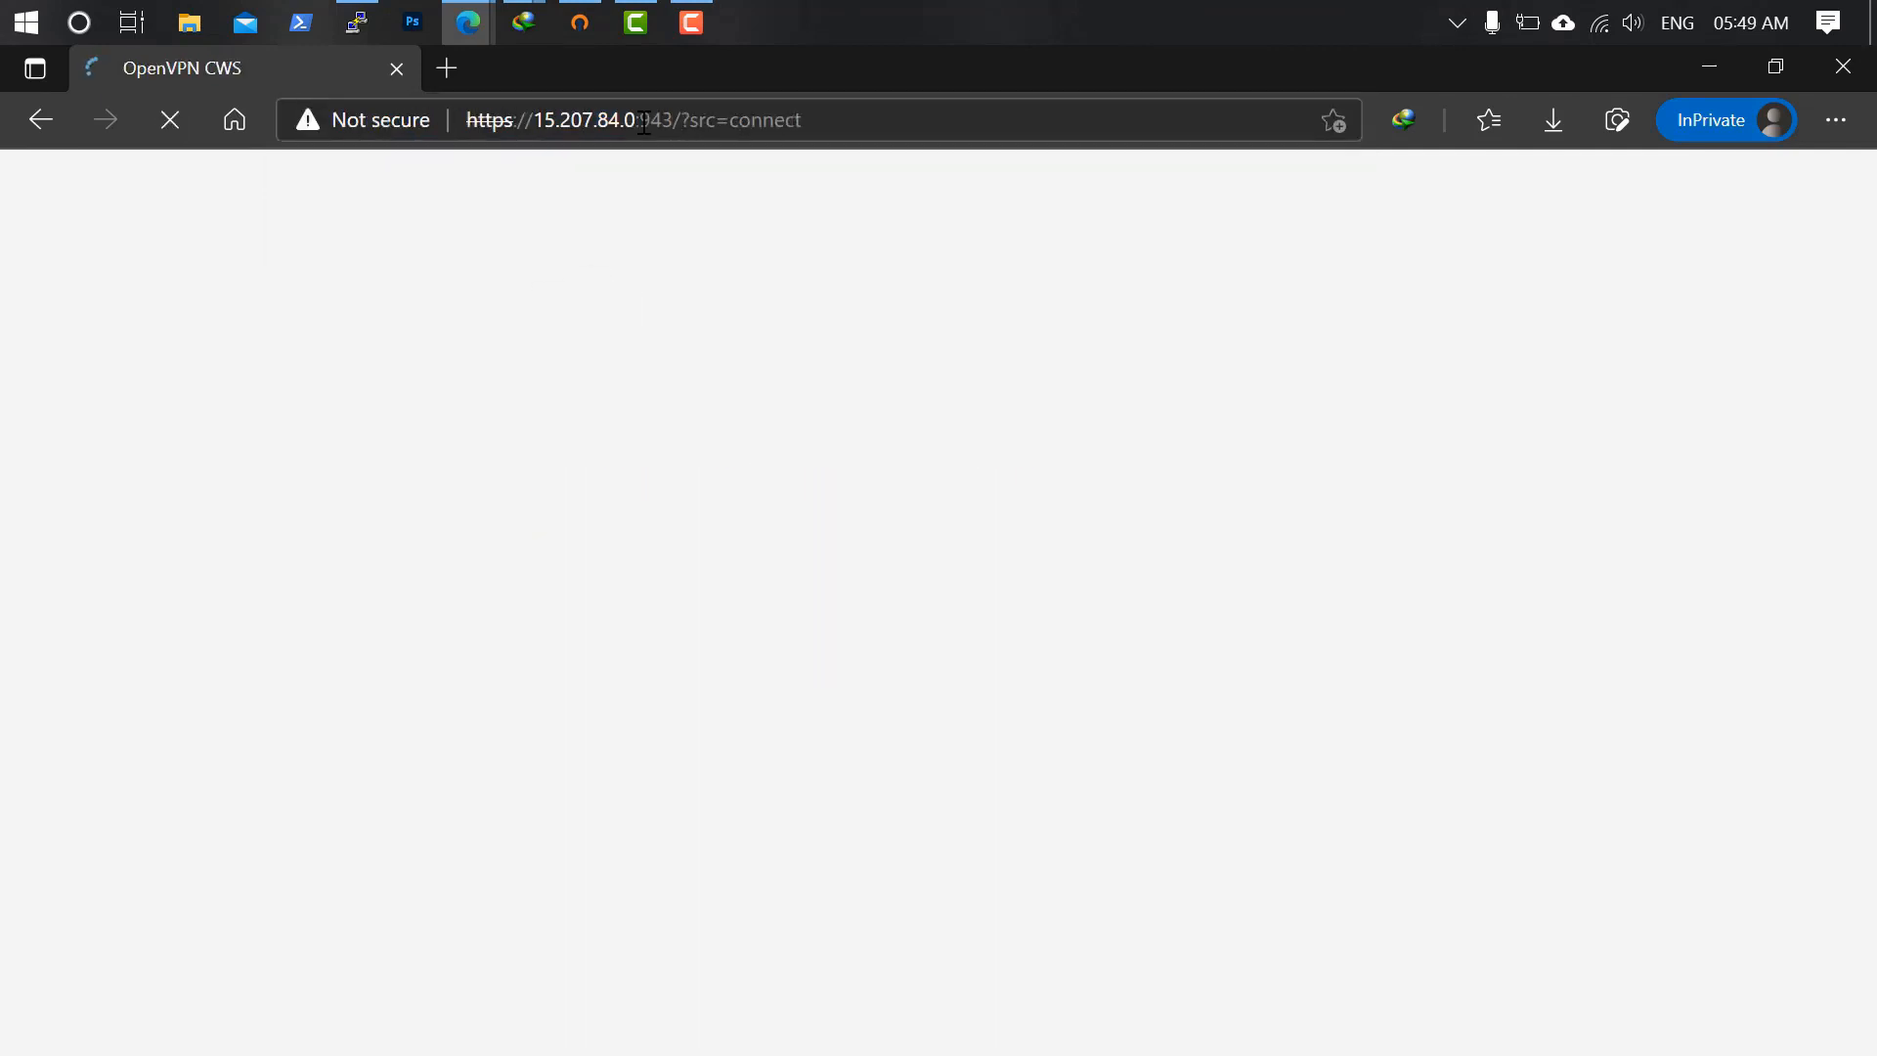
Sign in with the new user's username and password and scroll to Available Connection Profiles.
text(kulwinderk)
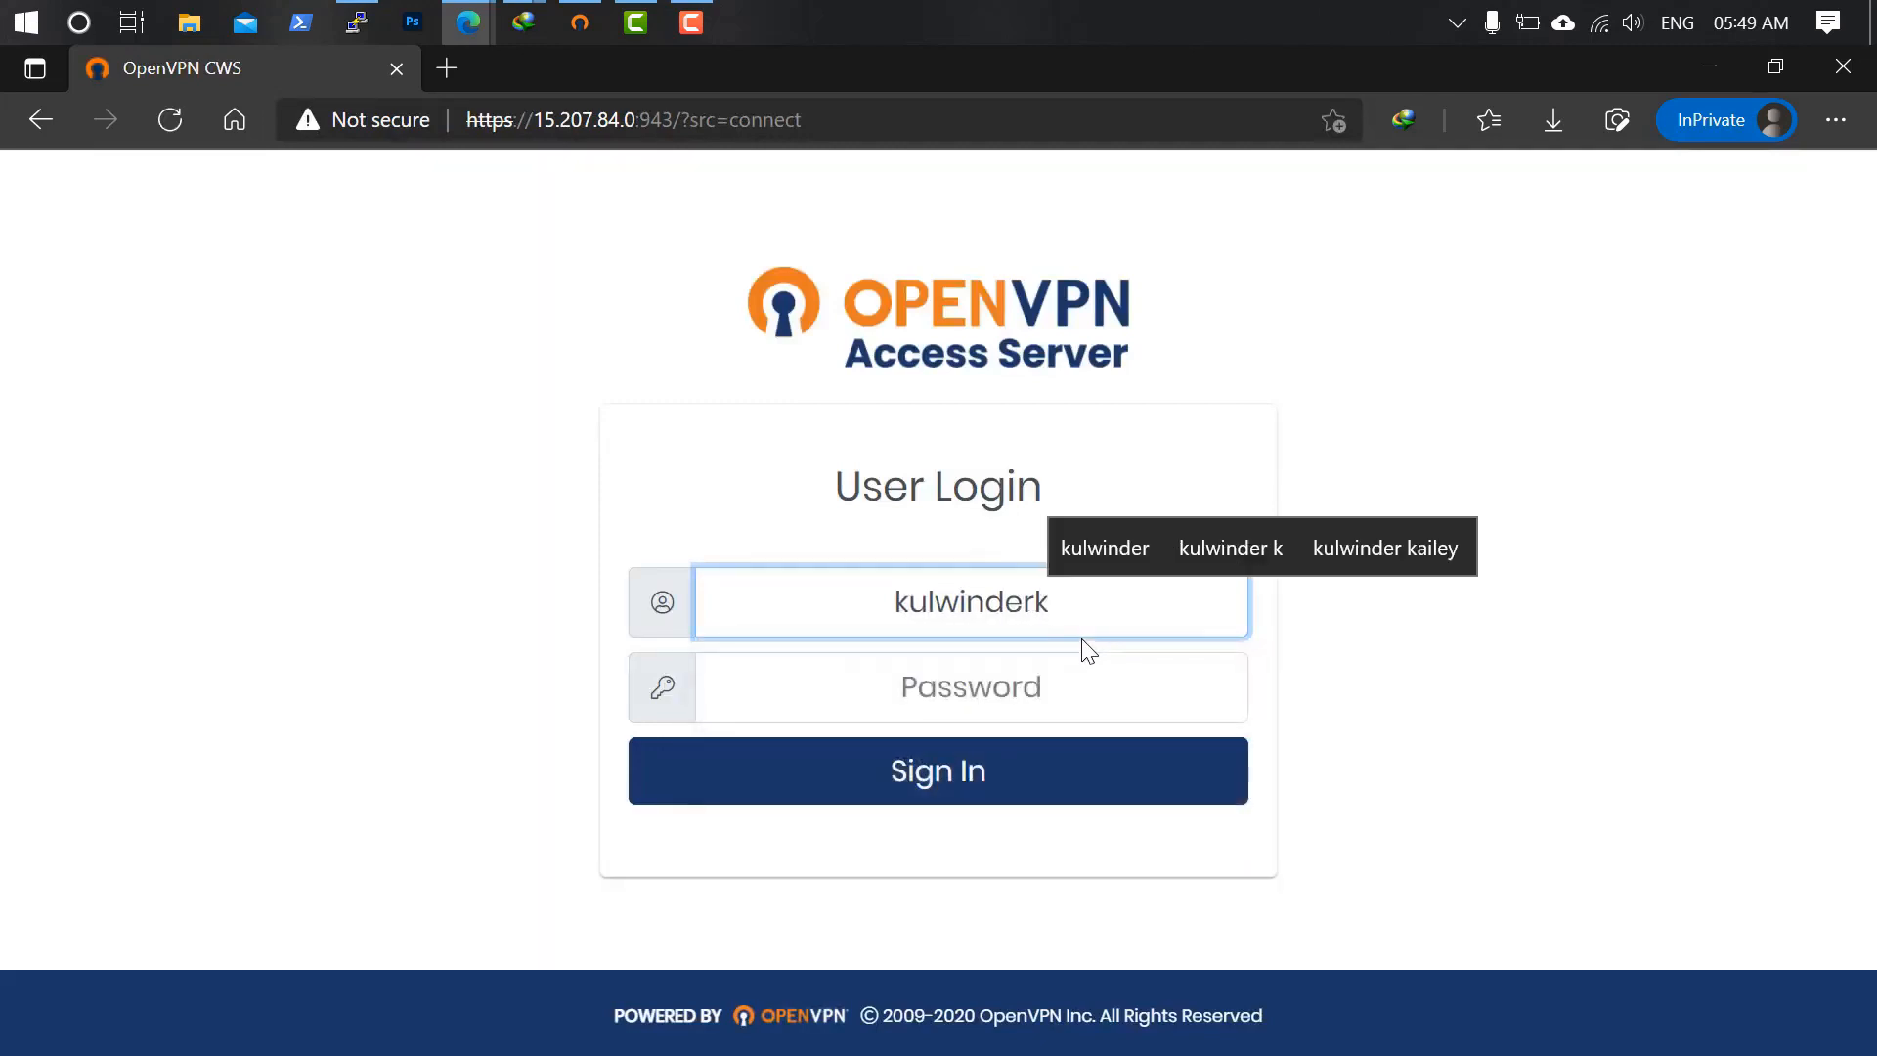
key(Tab)
text(*********)
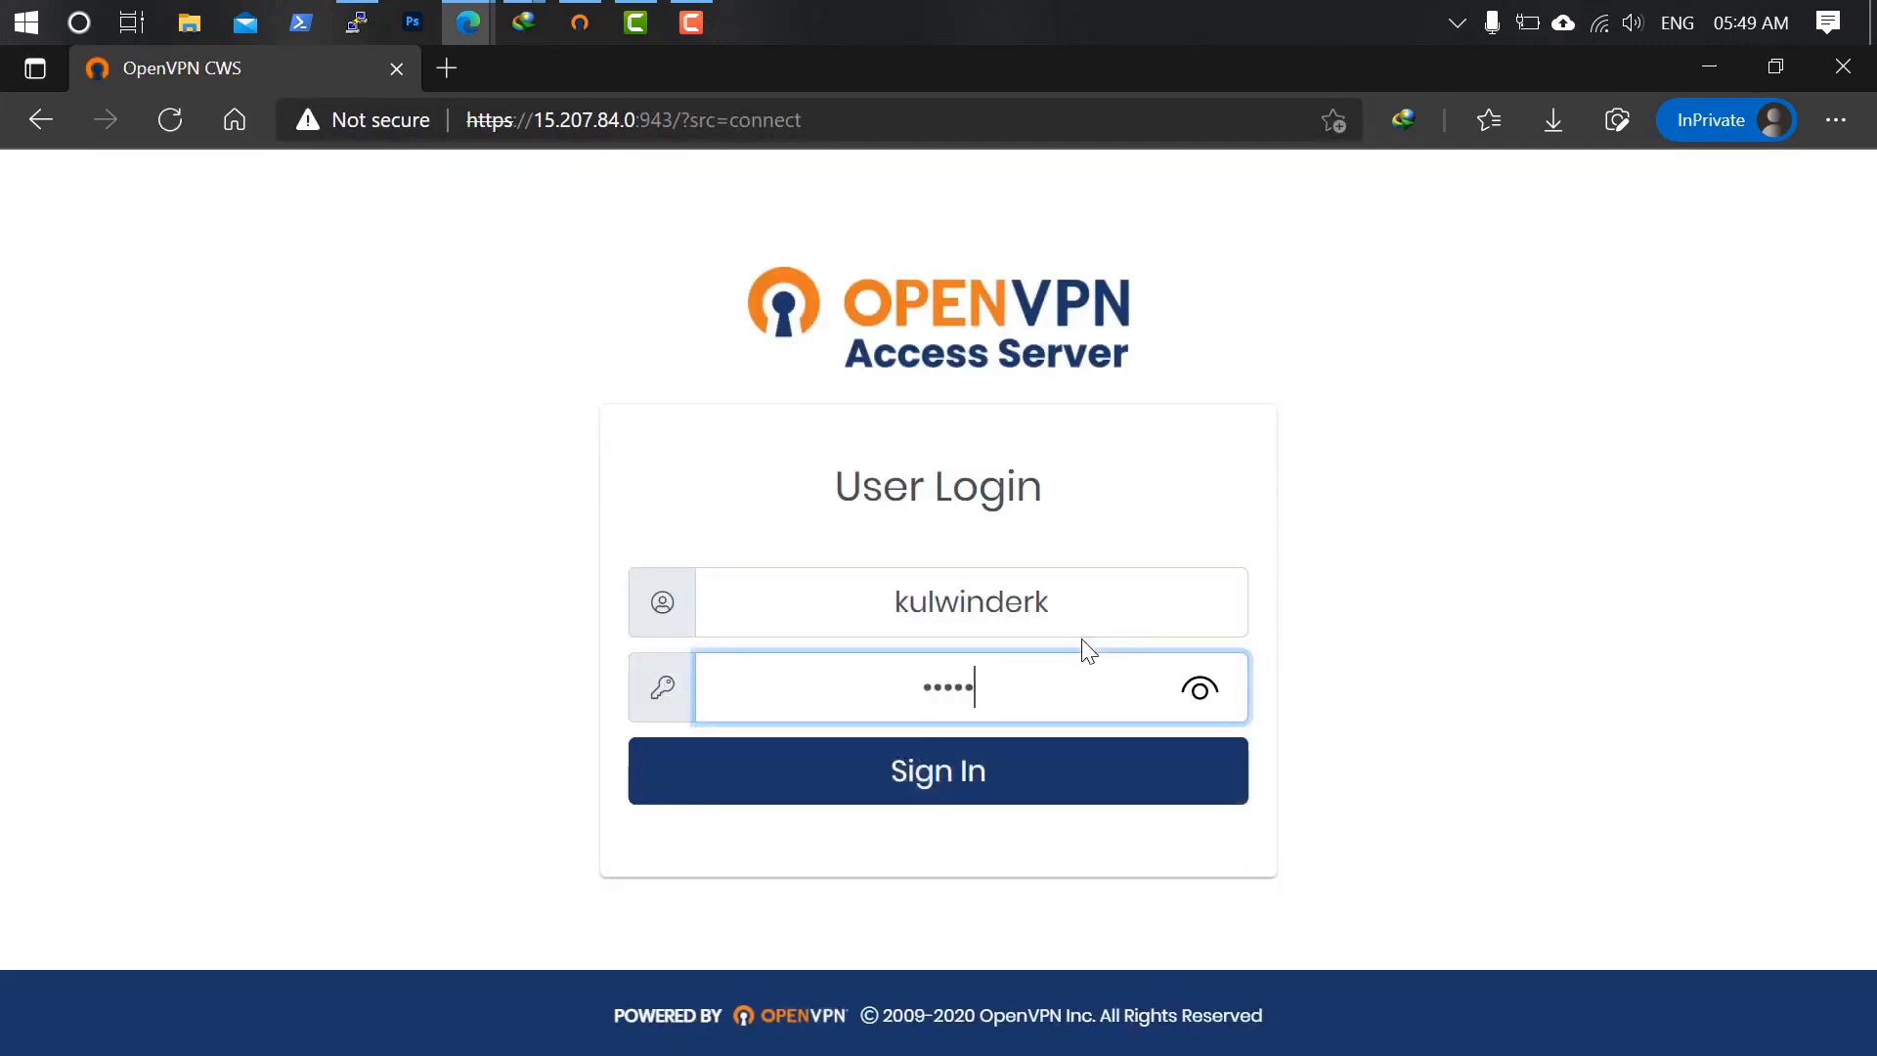
key(Return)
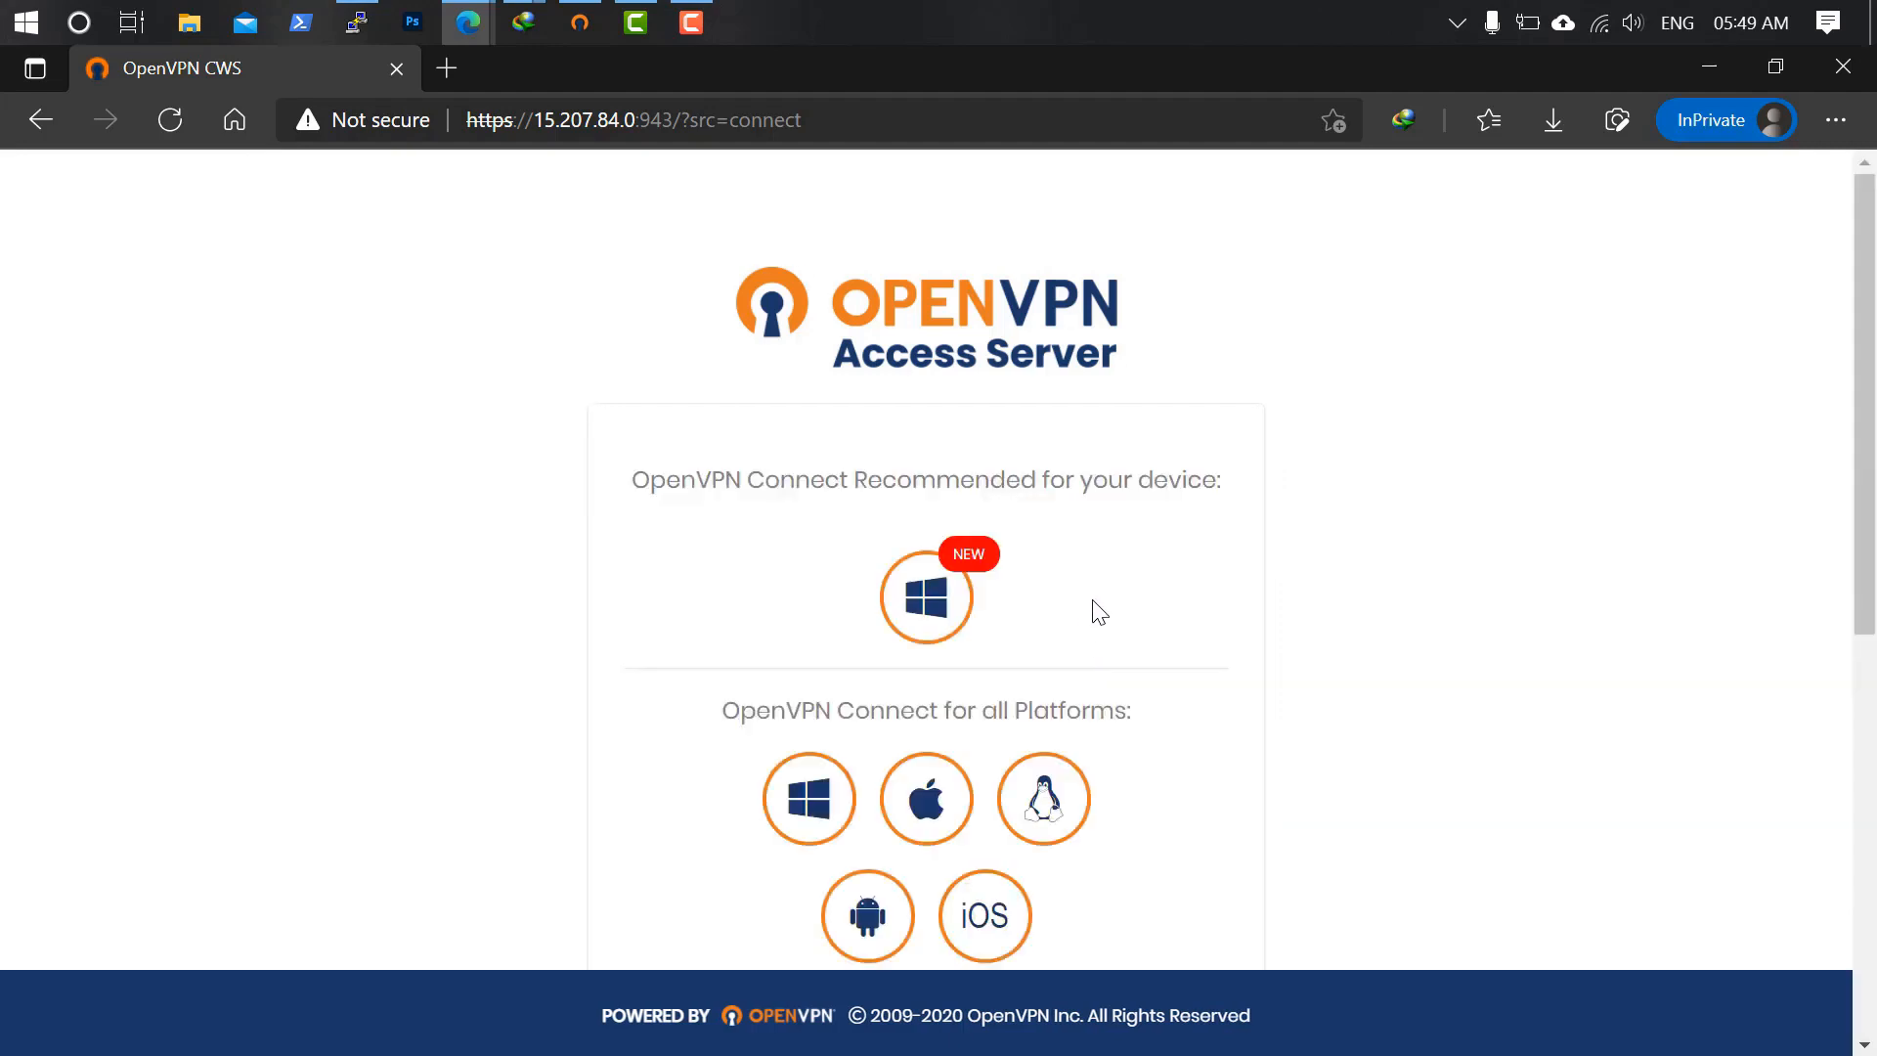
scroll(1102, 603, down, 4)
scroll(1076, 611, up, 3)
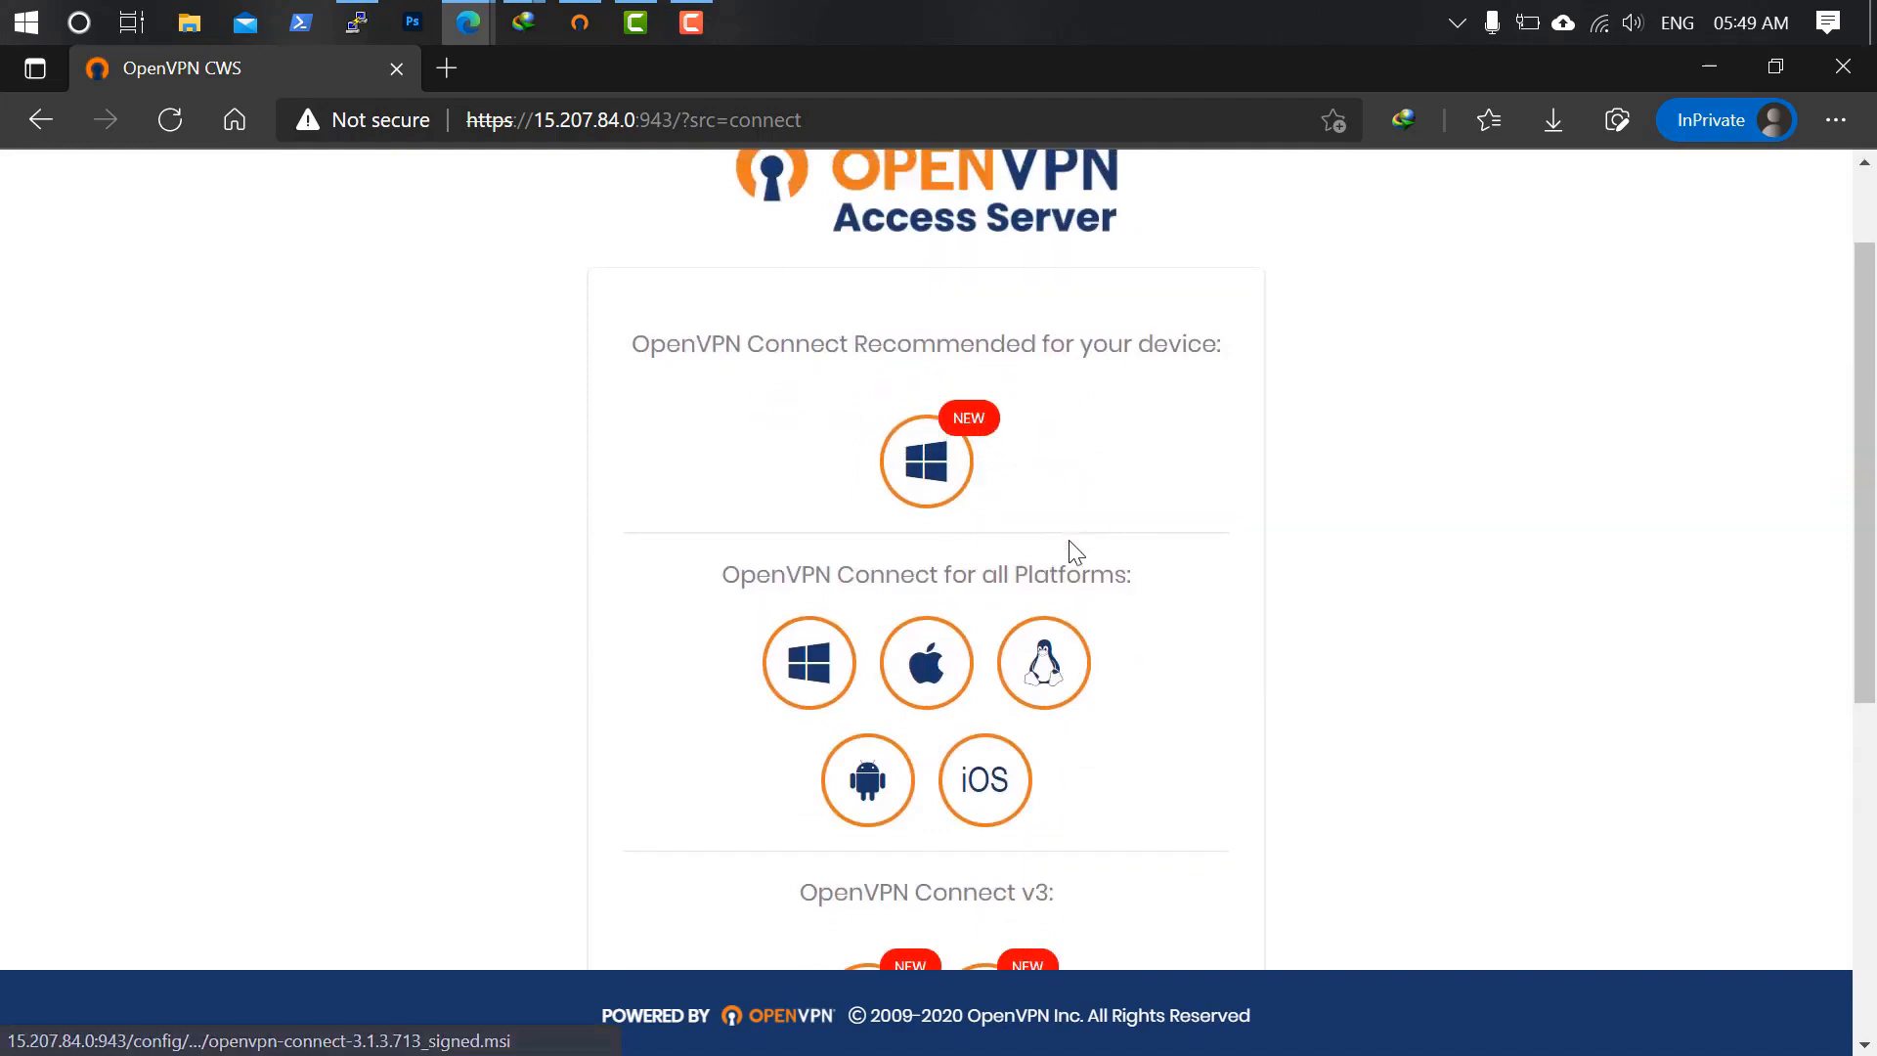
scroll(1114, 545, down, 3)
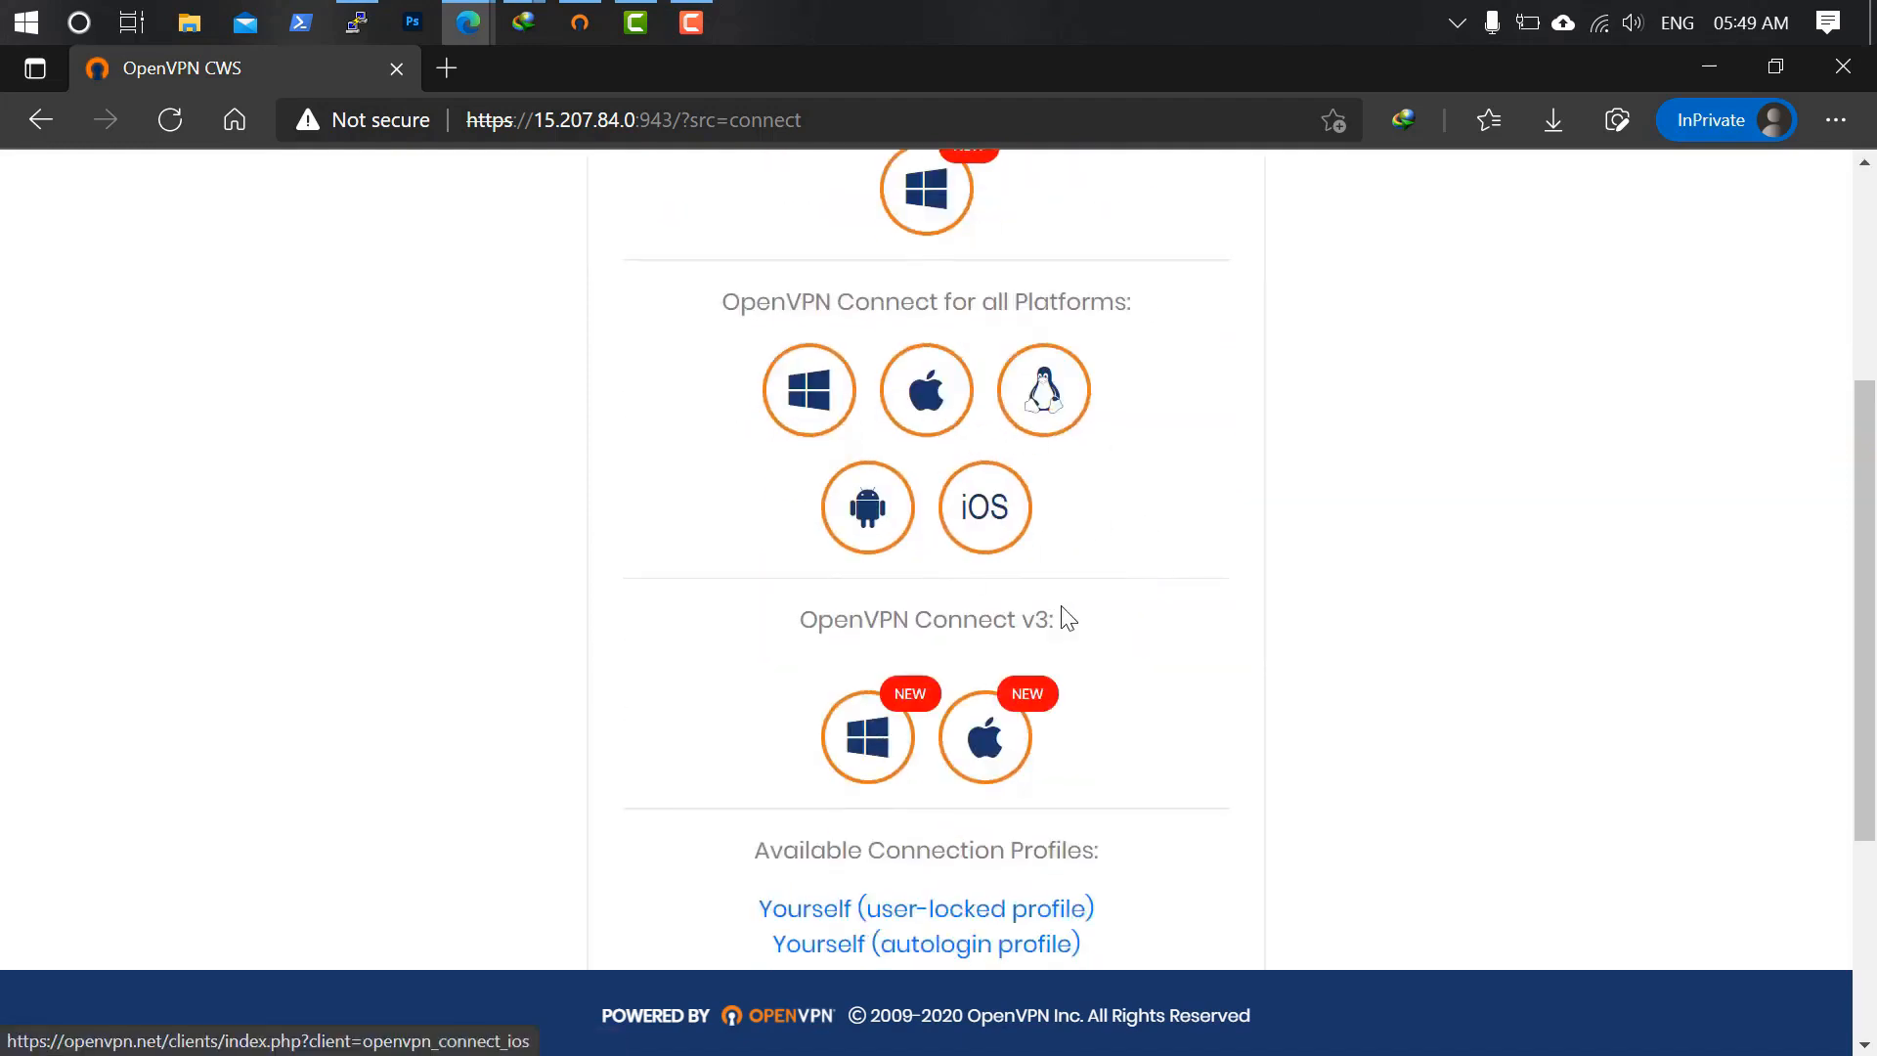
scroll(1109, 622, down, 3)
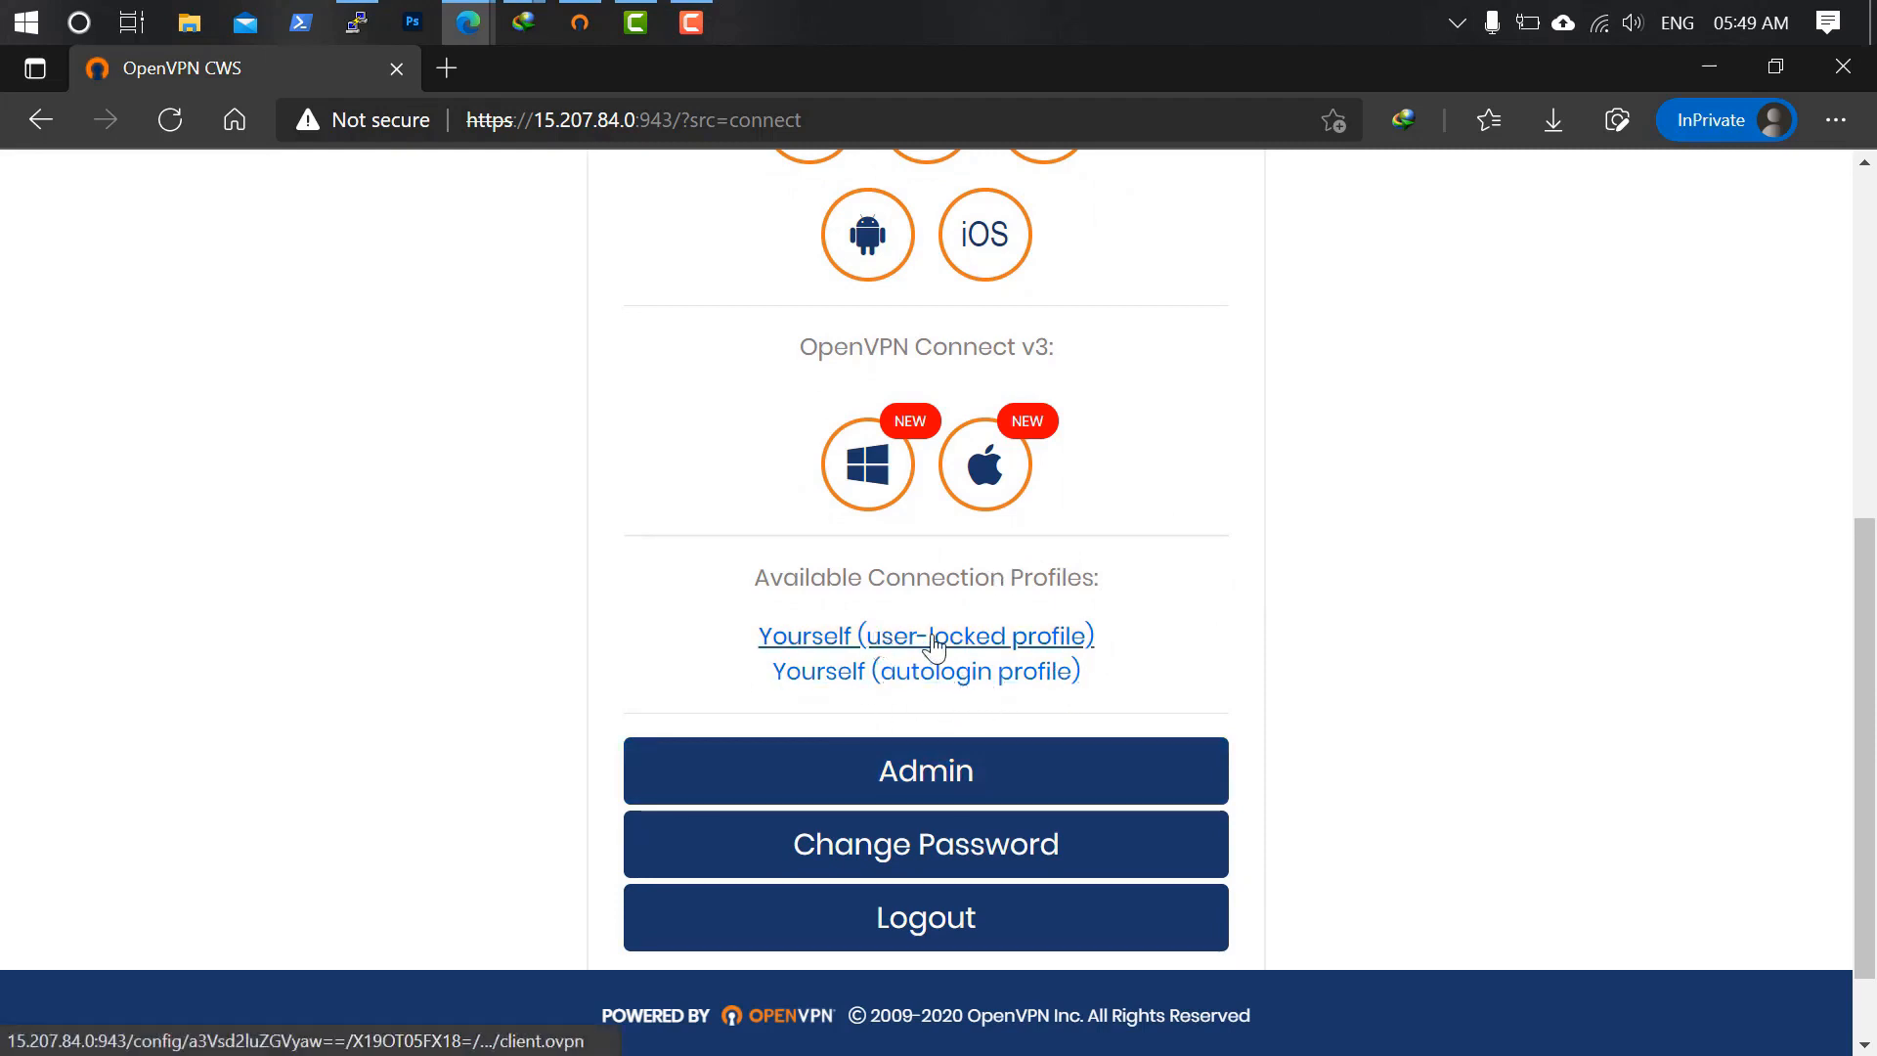
Download the autologin profile and import client (2).ovpn into OpenVPN Connect.
click(969, 688)
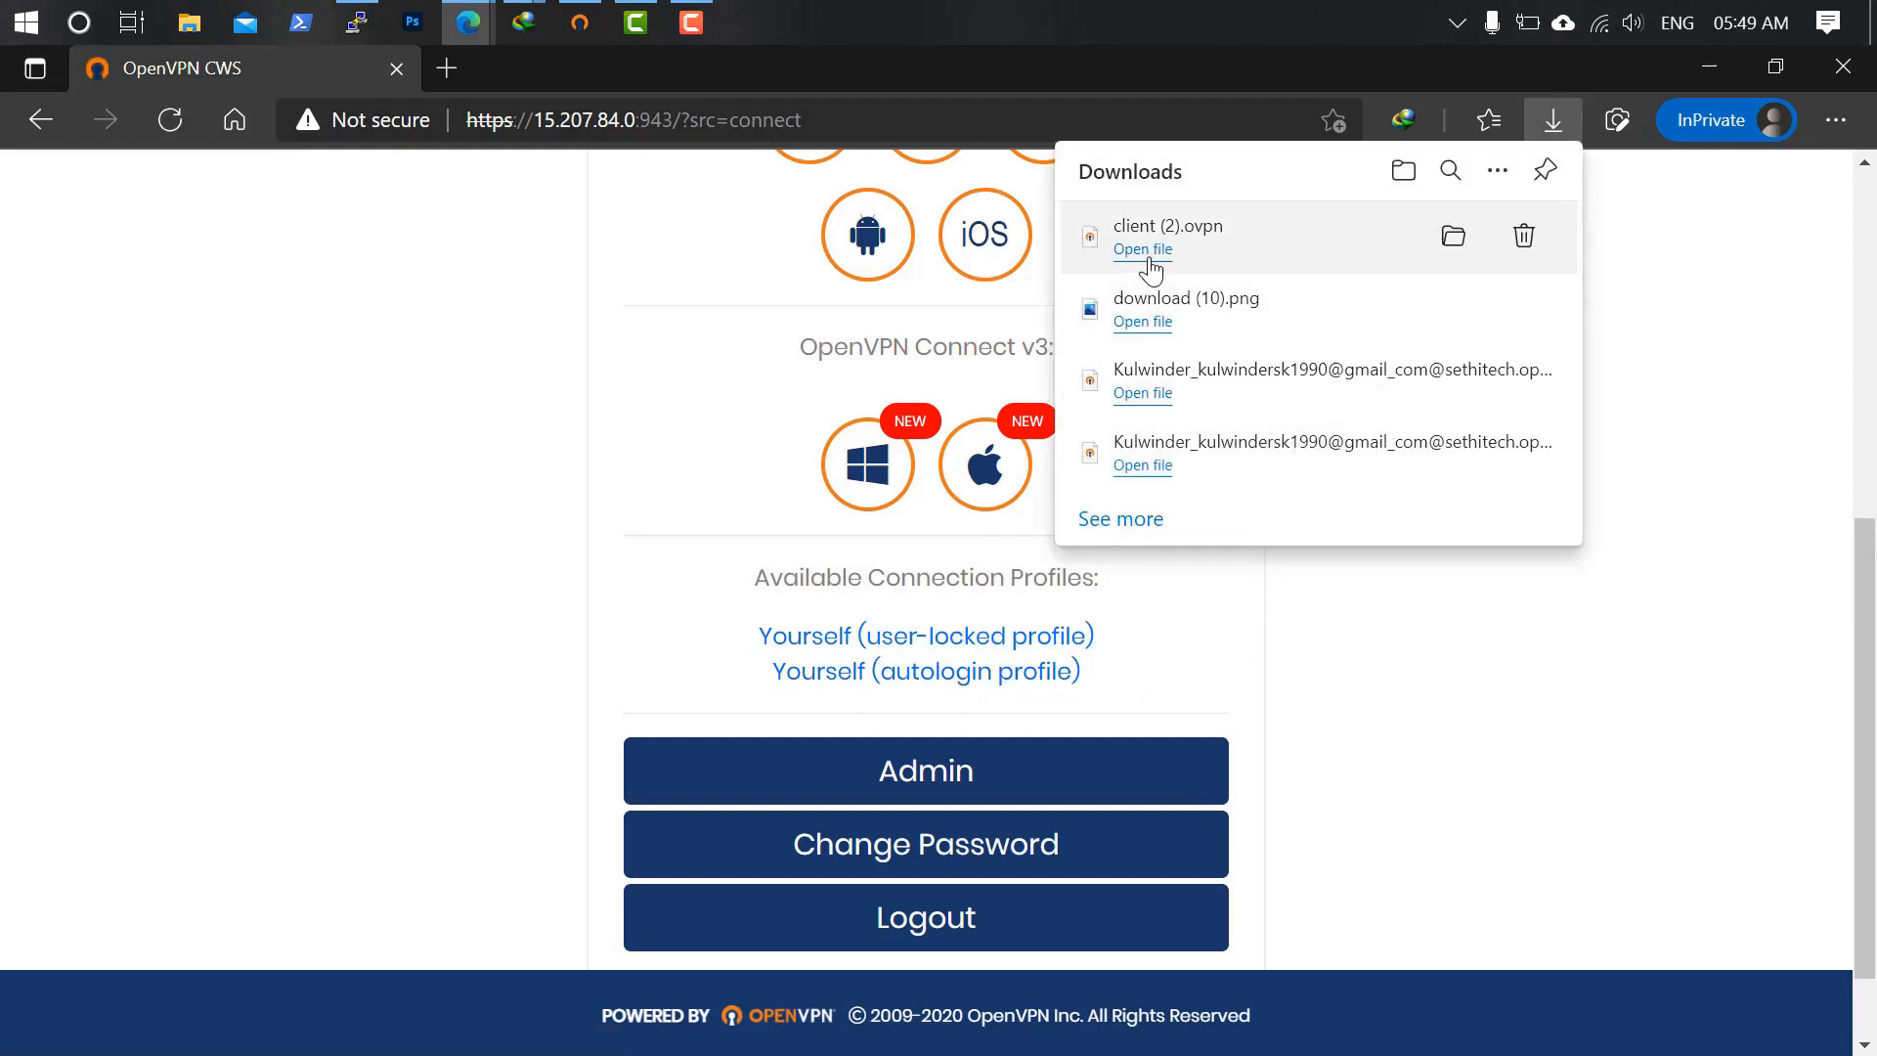
click(1150, 258)
click(1660, 665)
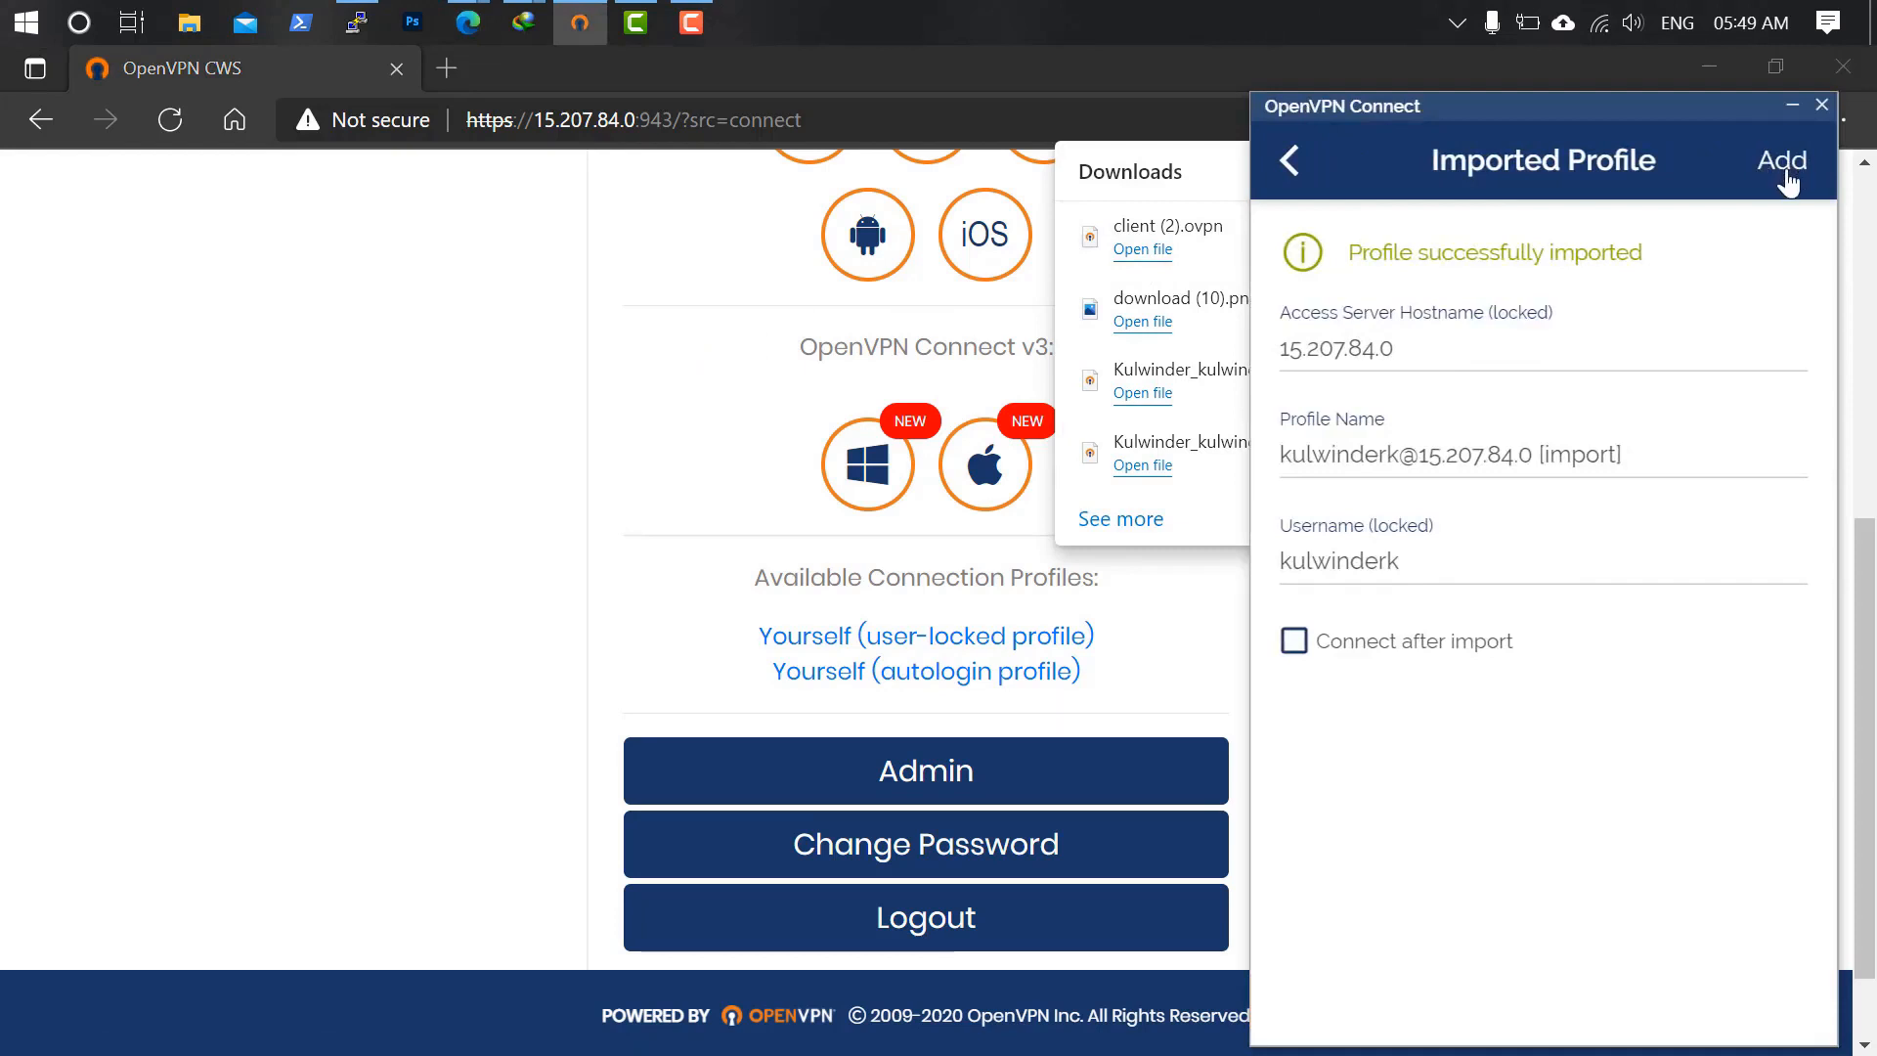
click(1783, 163)
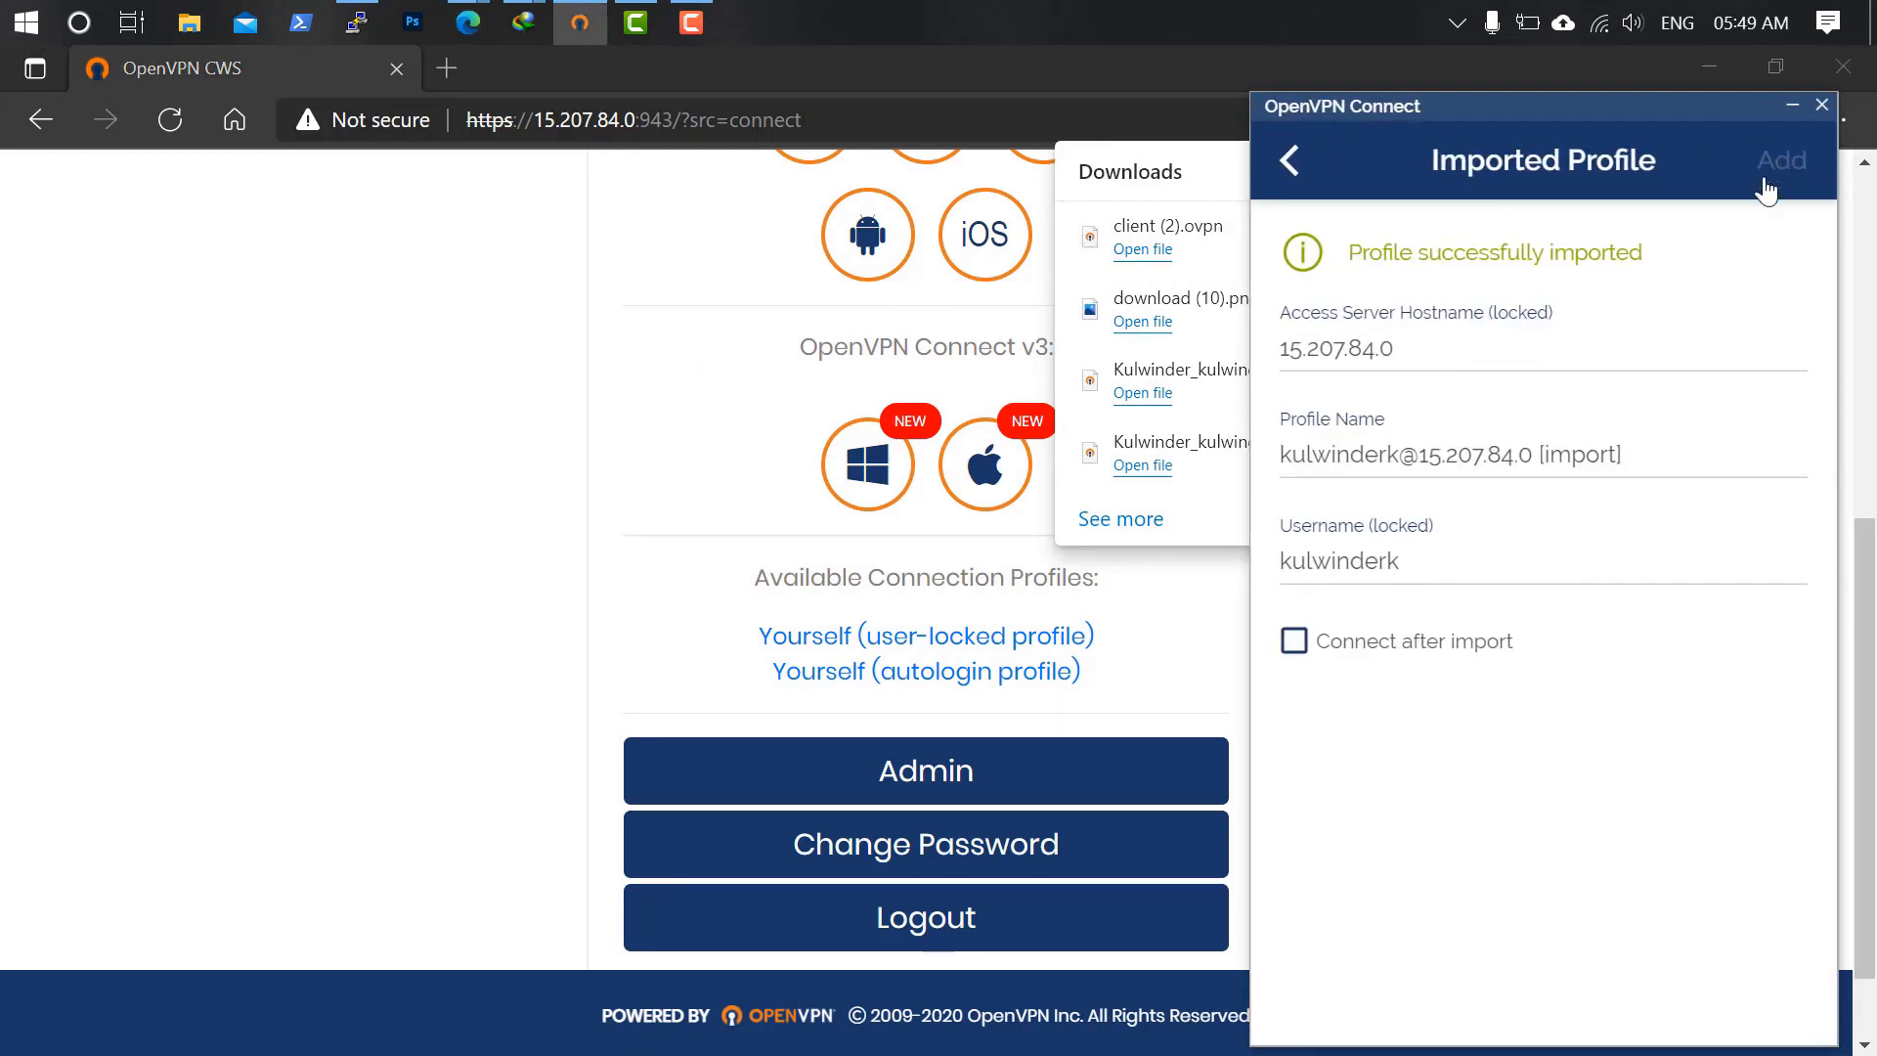
click(634, 330)
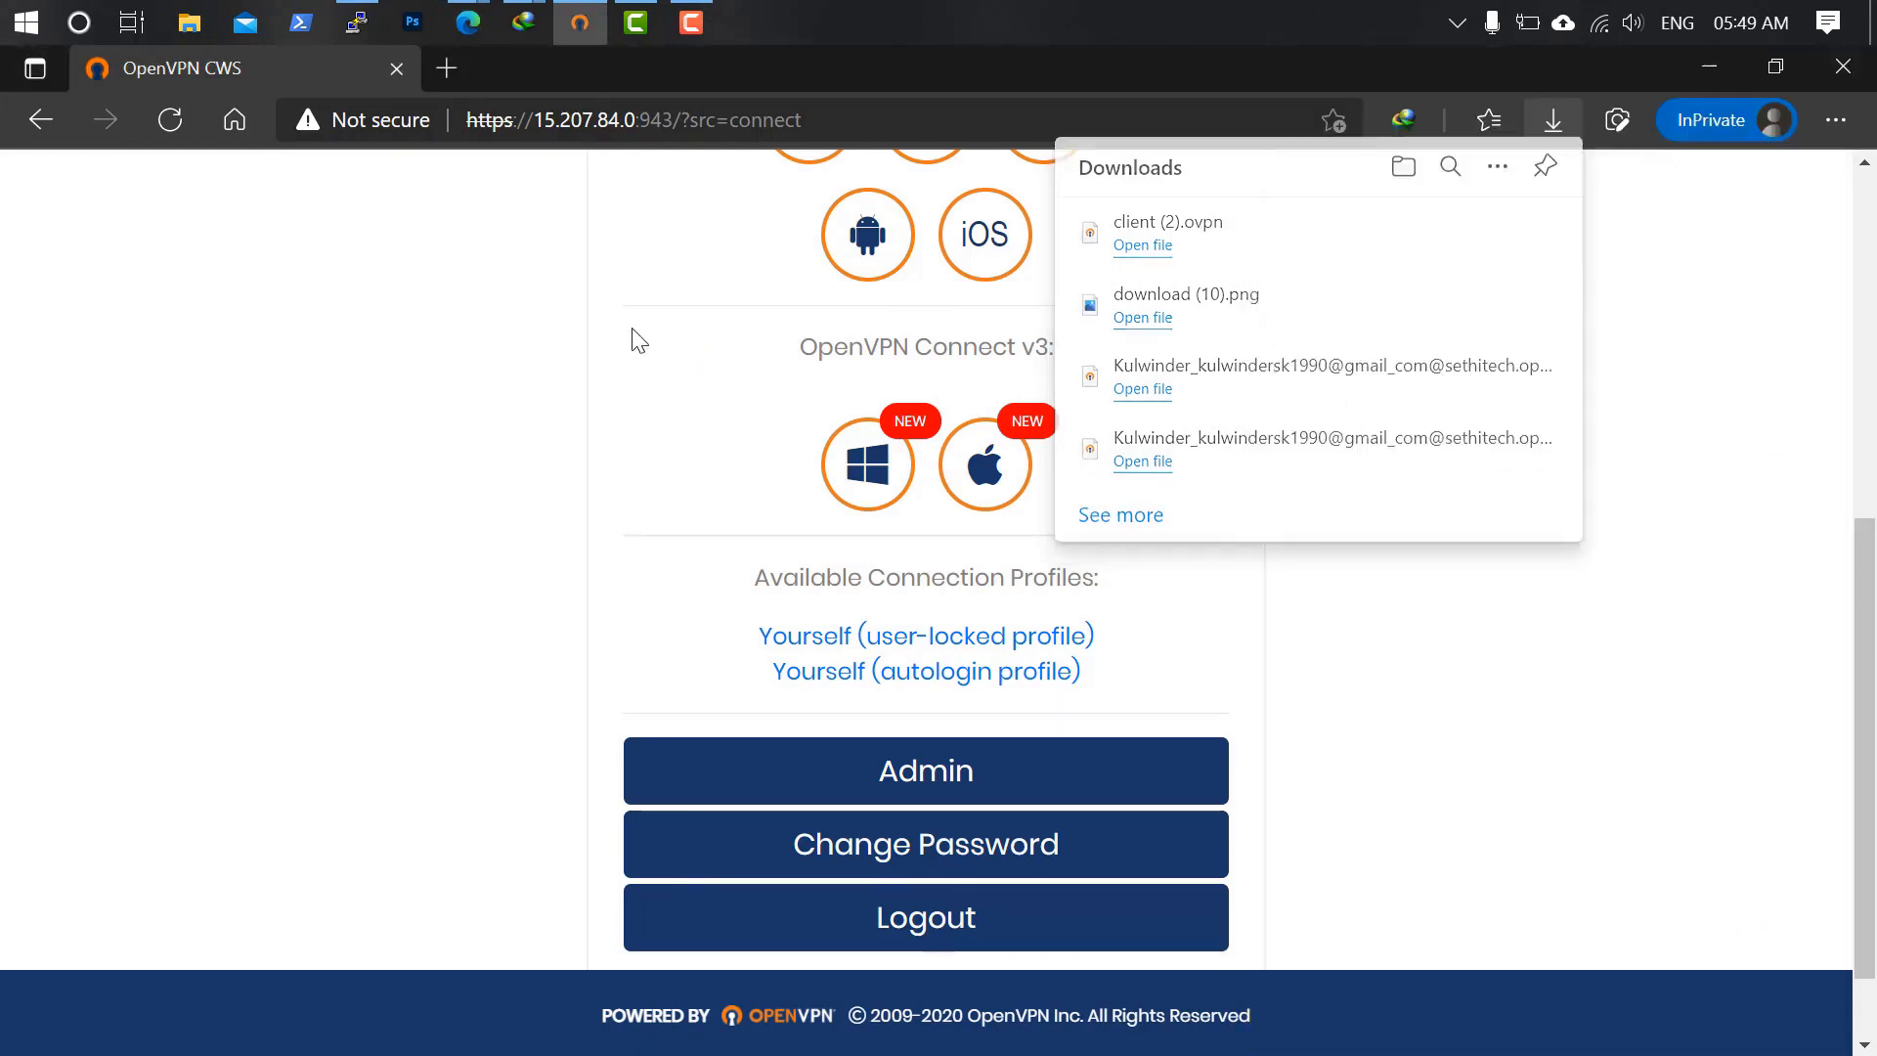
Connect with the new profile (private IP 172.27.232.3), then return to the client portal window.
click(1697, 49)
click(1705, 70)
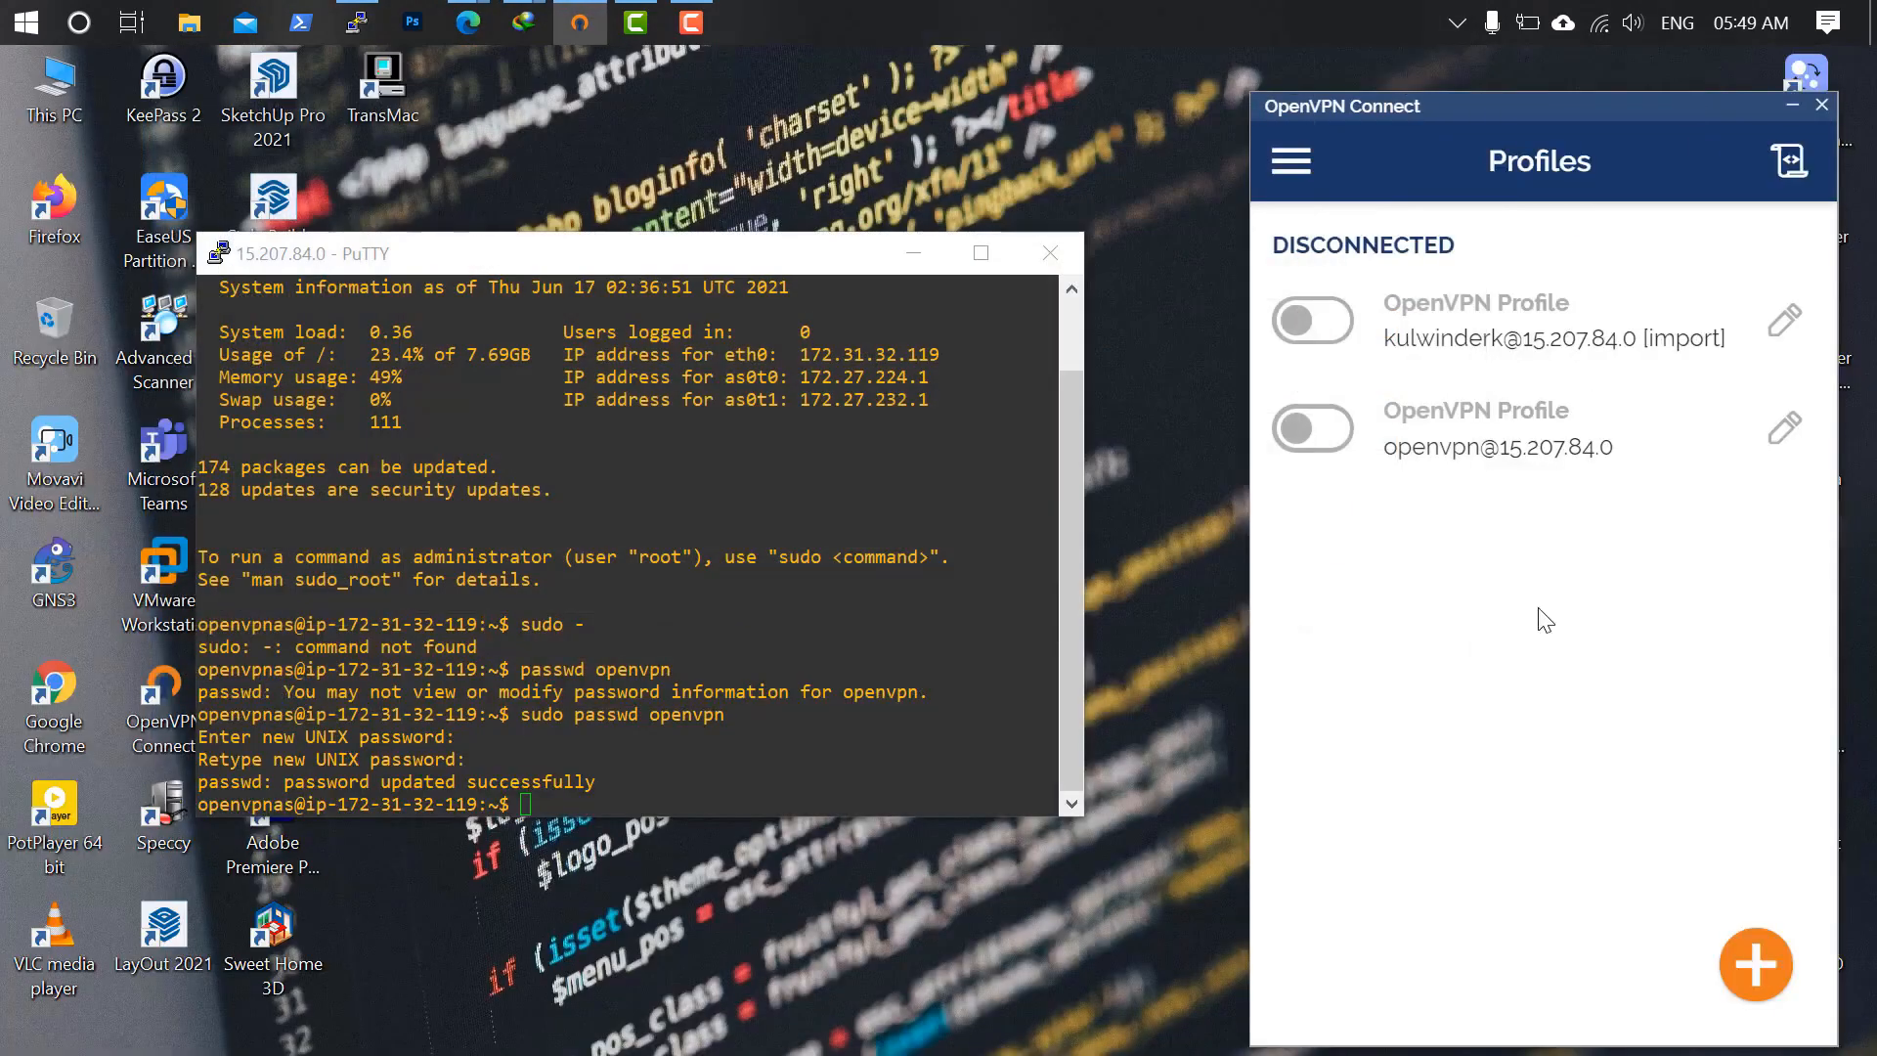
click(1339, 332)
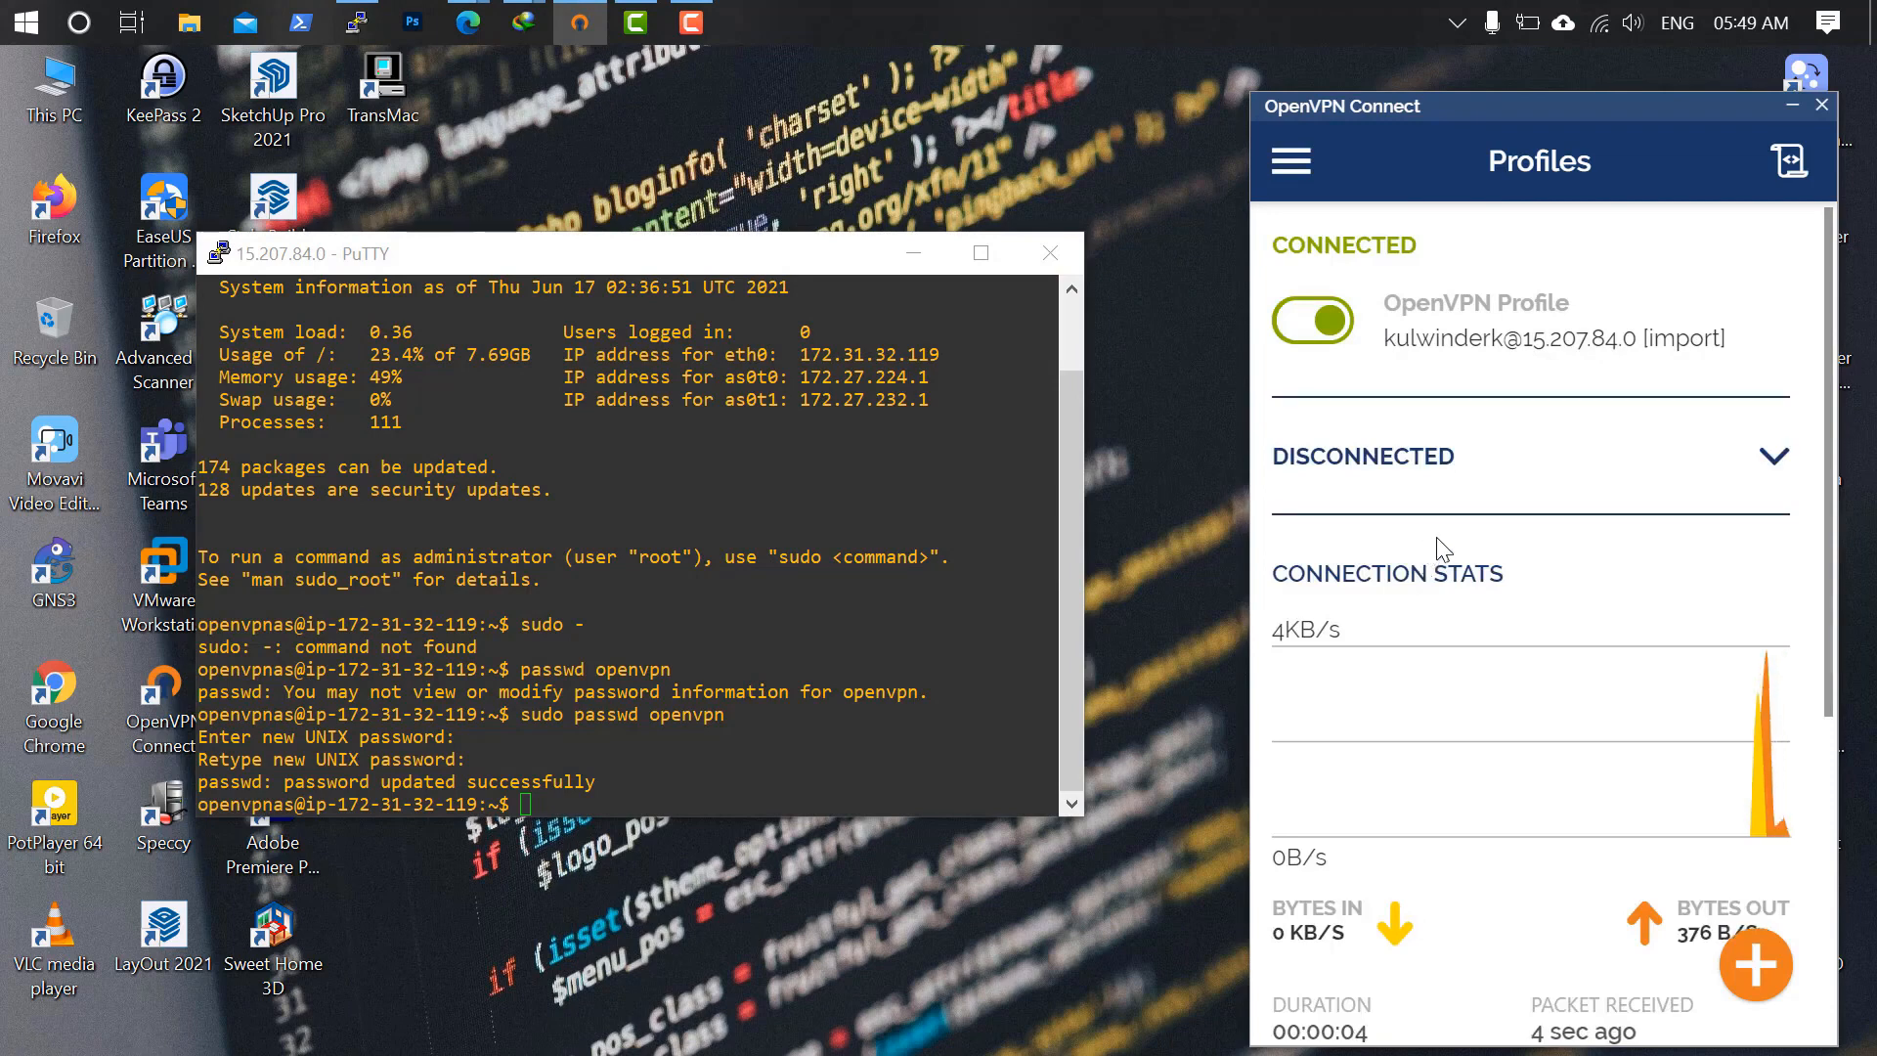
scroll(1417, 635, down, 5)
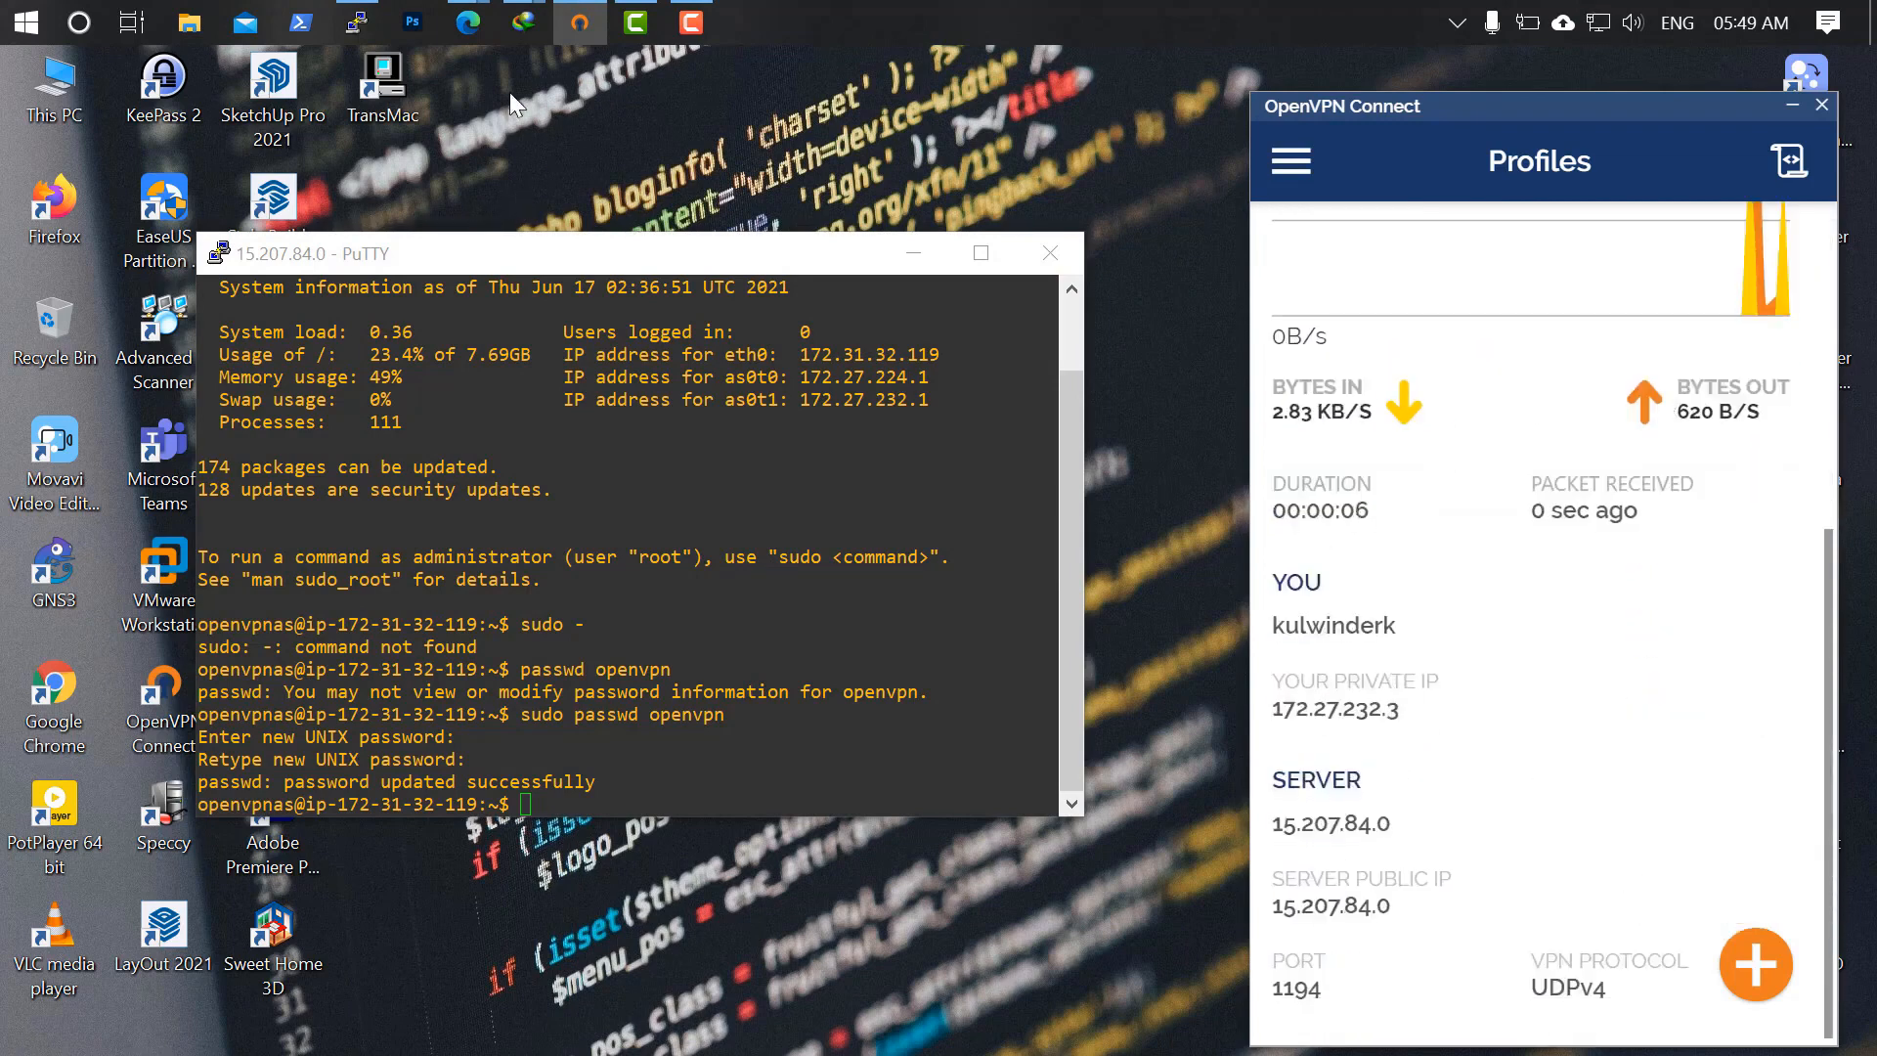
click(471, 17)
click(562, 164)
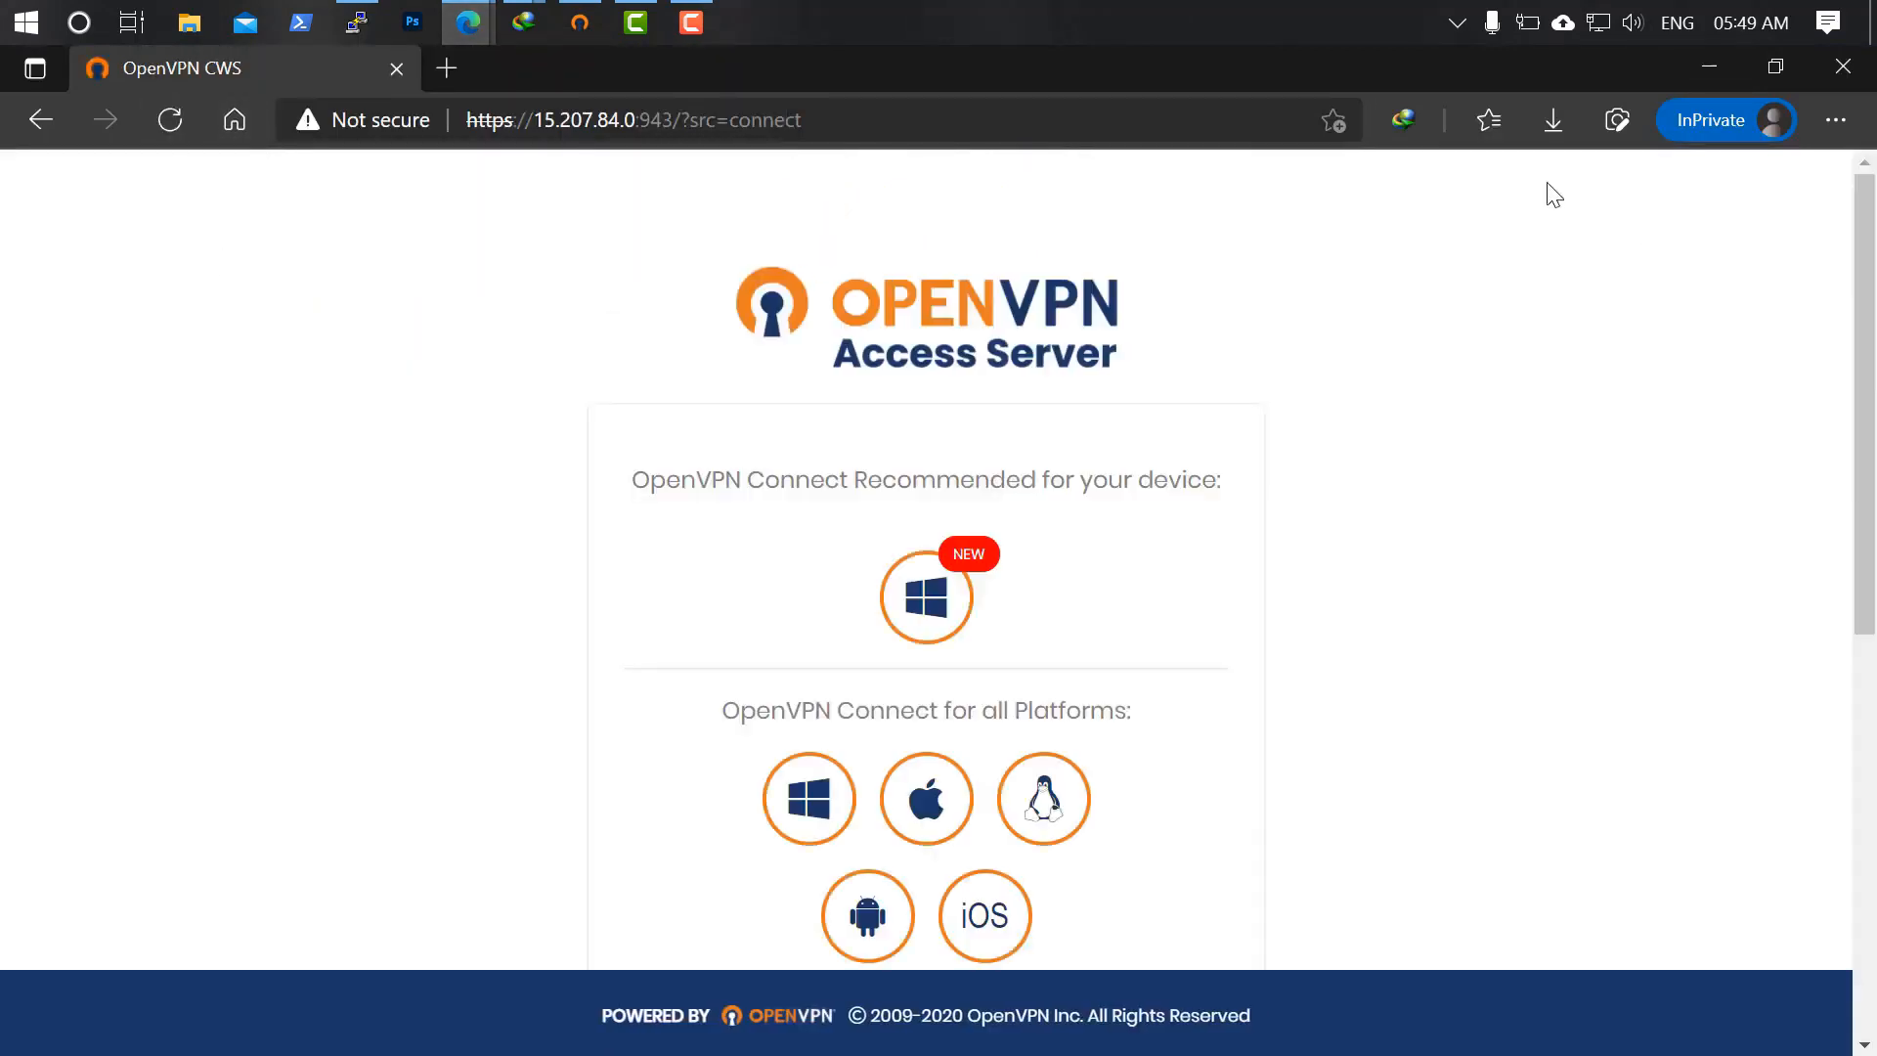
Google 'what is my ip' in a new tab, confirming public IP 15.207.84.0.
click(449, 69)
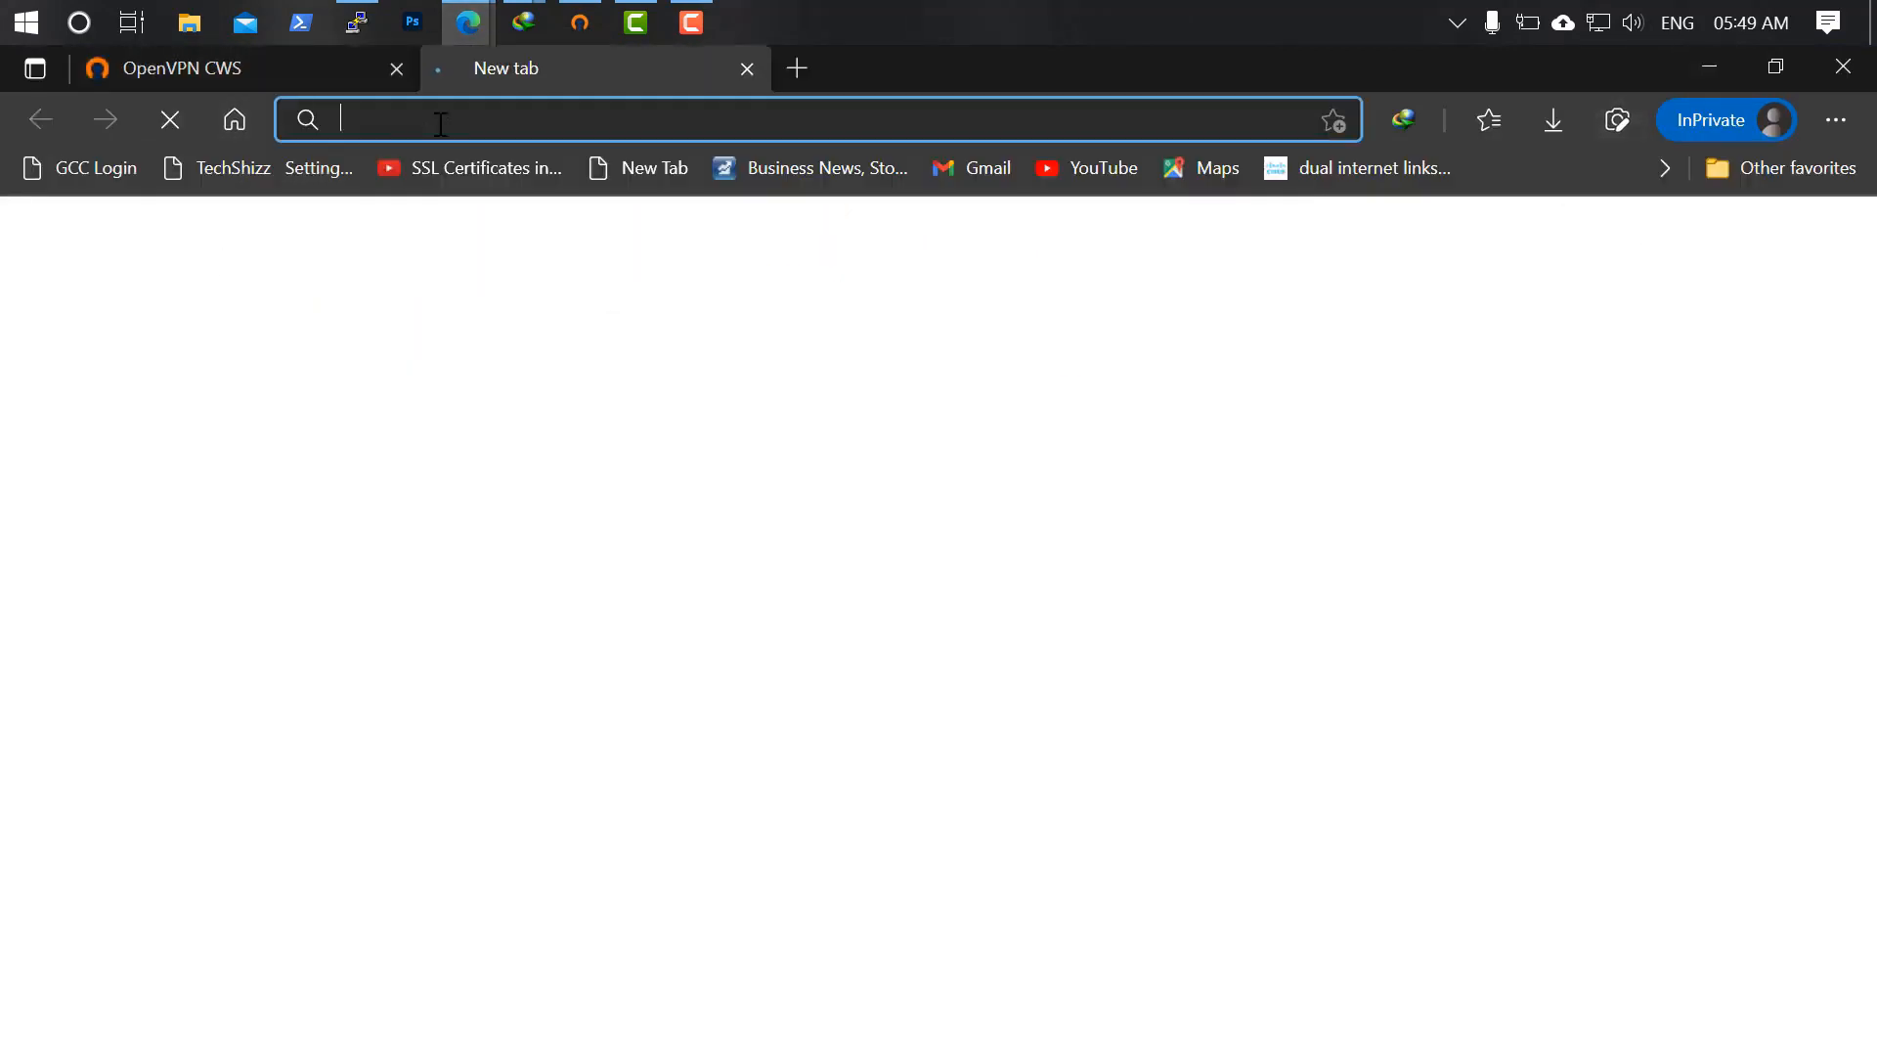
text(what)
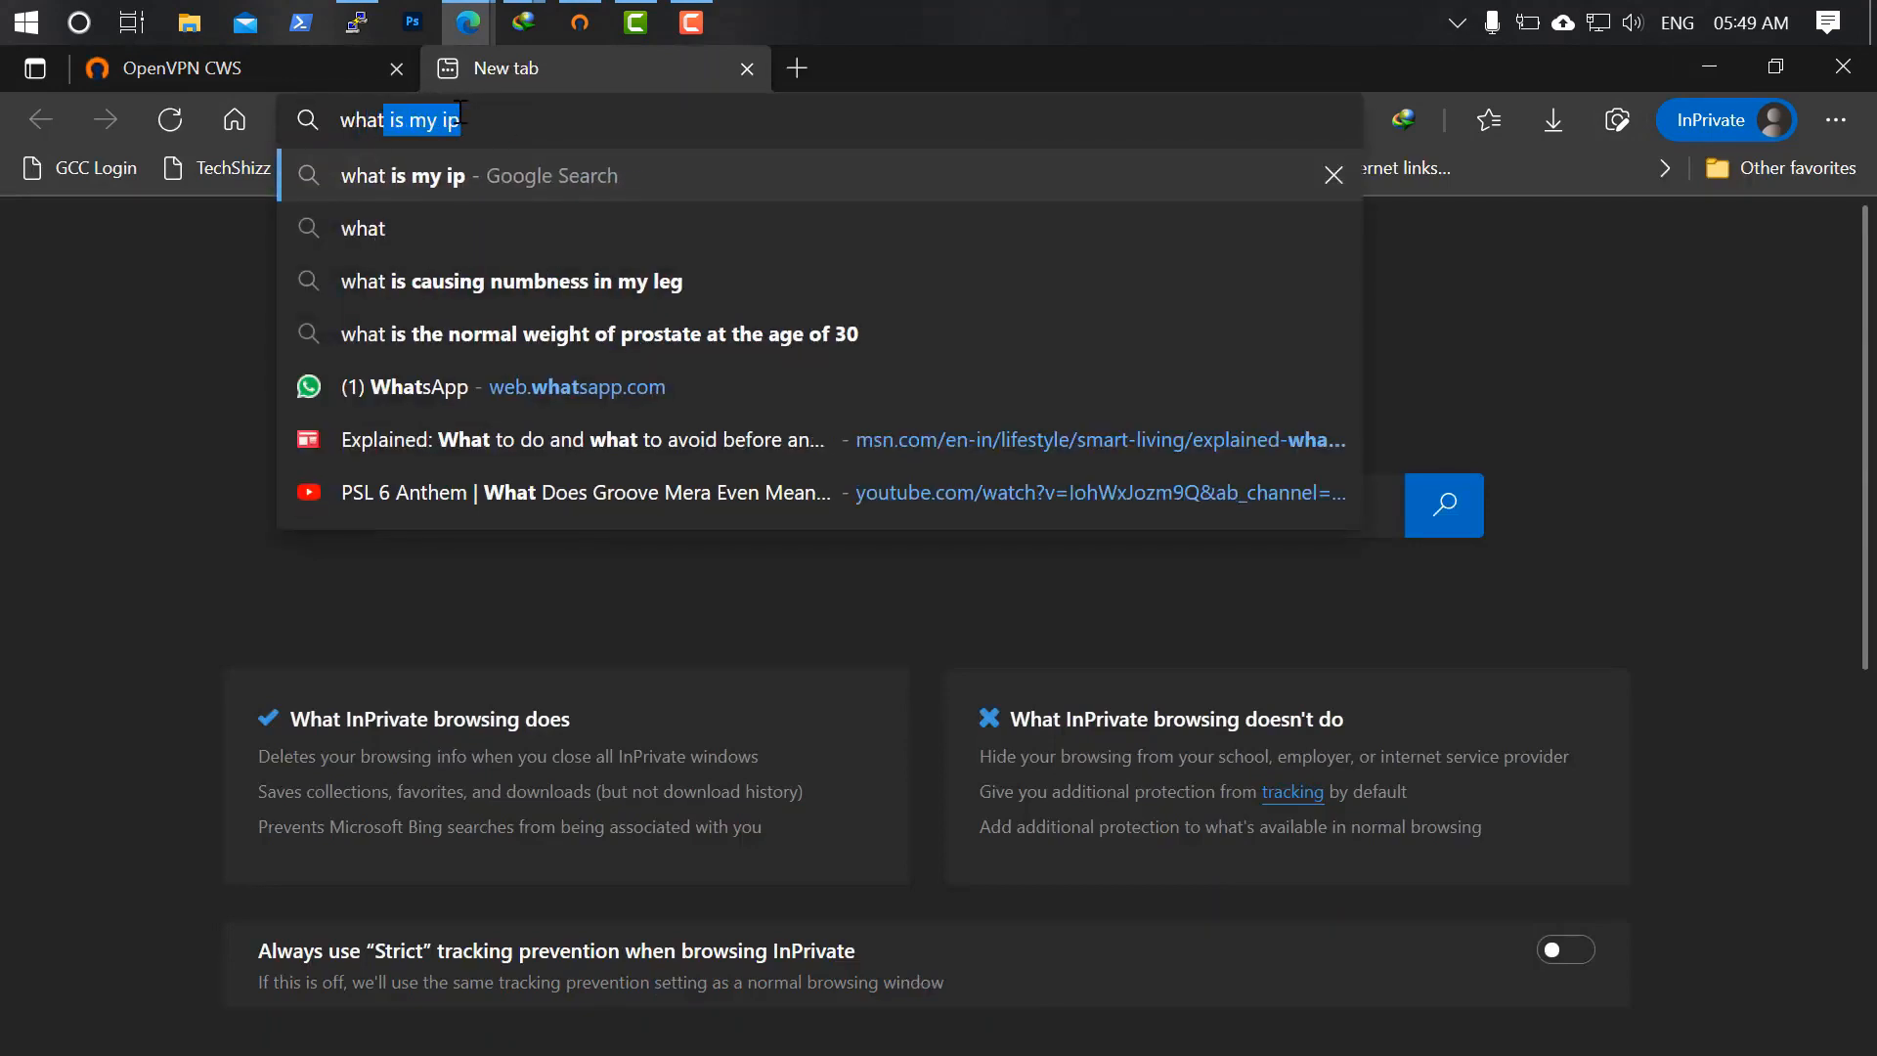
click(534, 174)
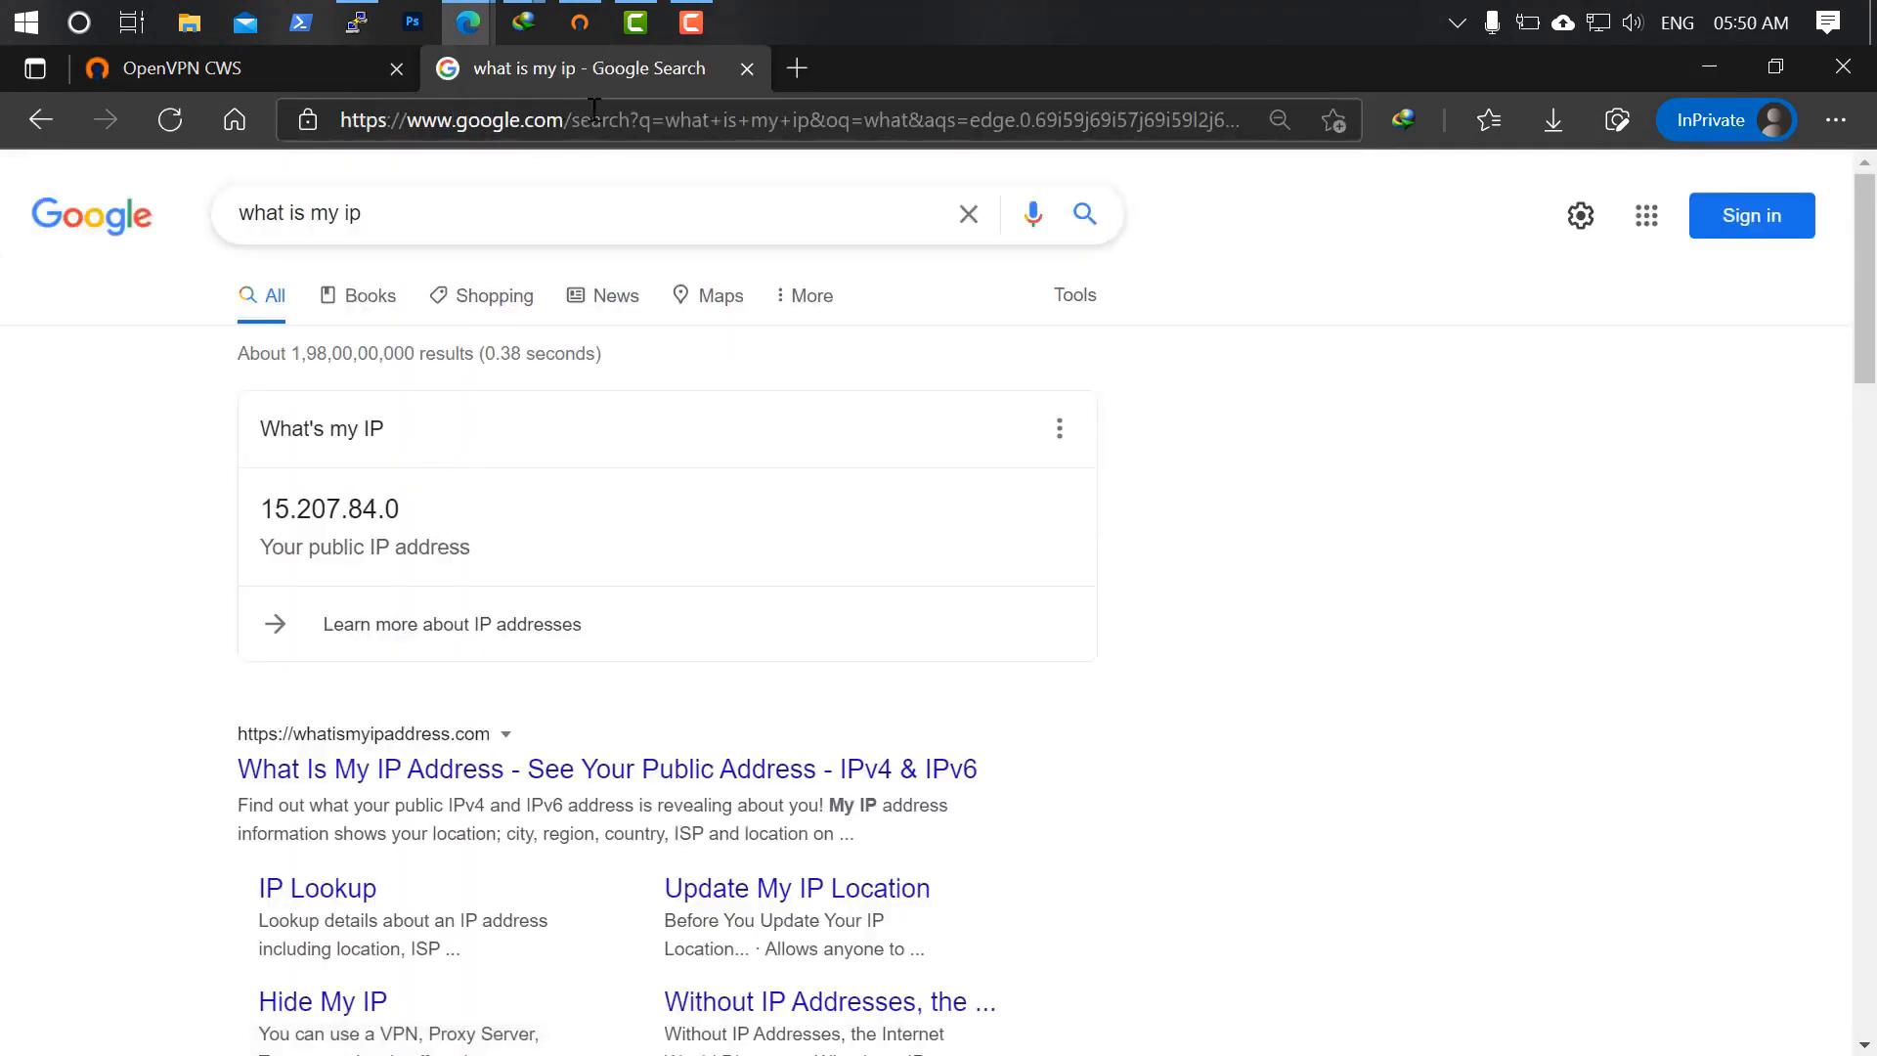
click(1709, 67)
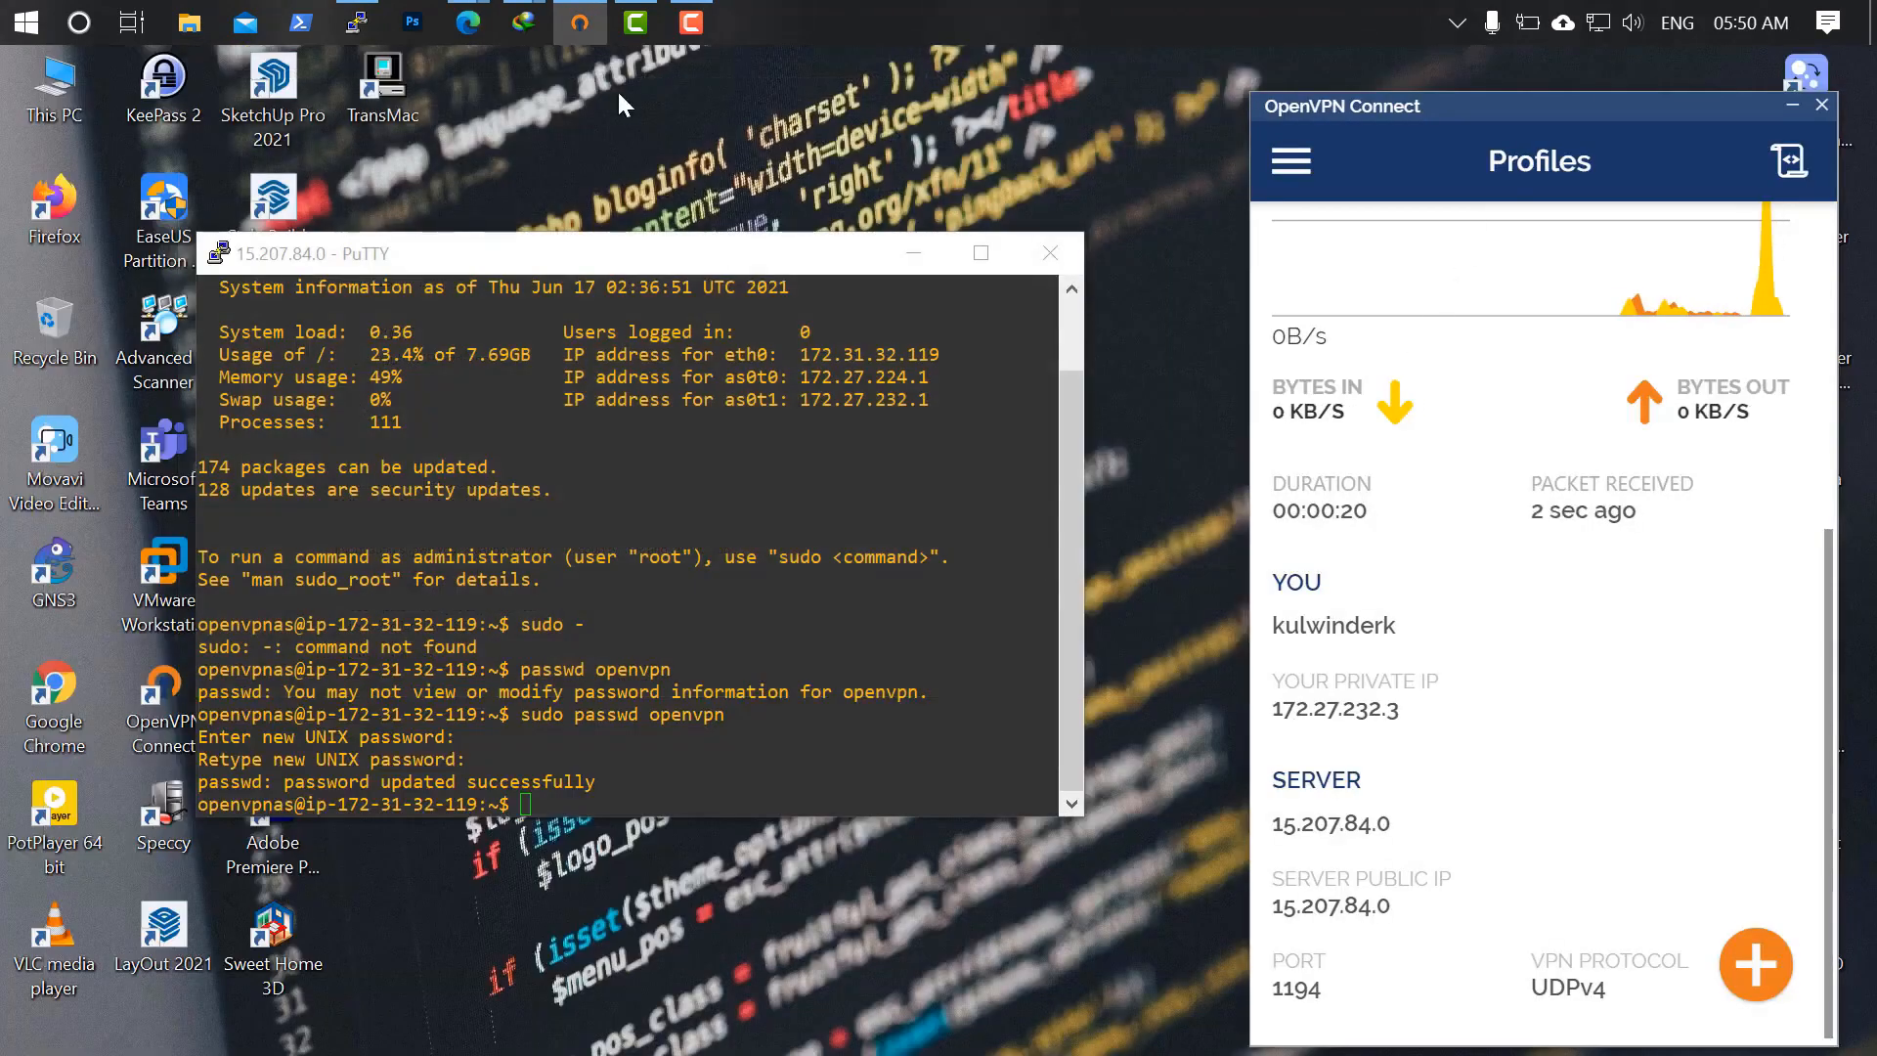
Open Configuration > Network Settings and review it: Both protocols, TCP 443 and UDP 1194.
mouse_move(467, 22)
click(330, 152)
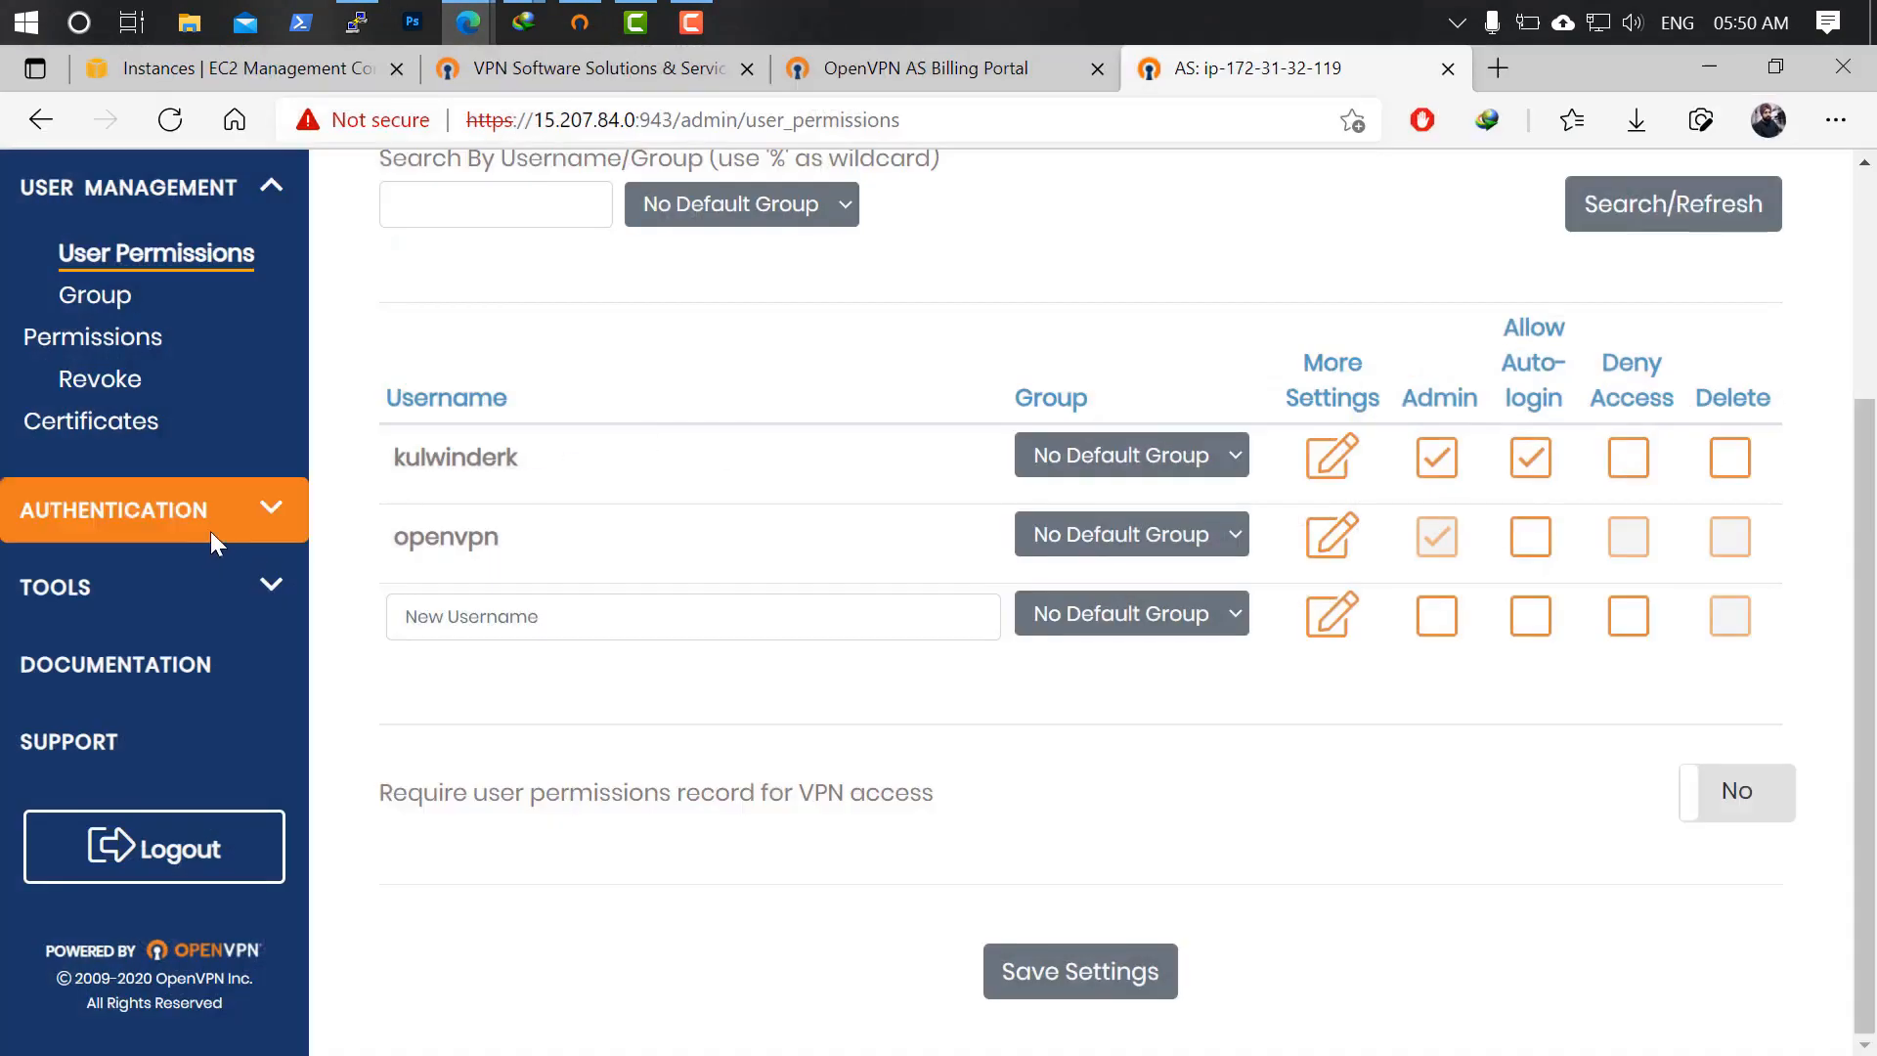
scroll(232, 453, up, 4)
scroll(237, 503, down, 3)
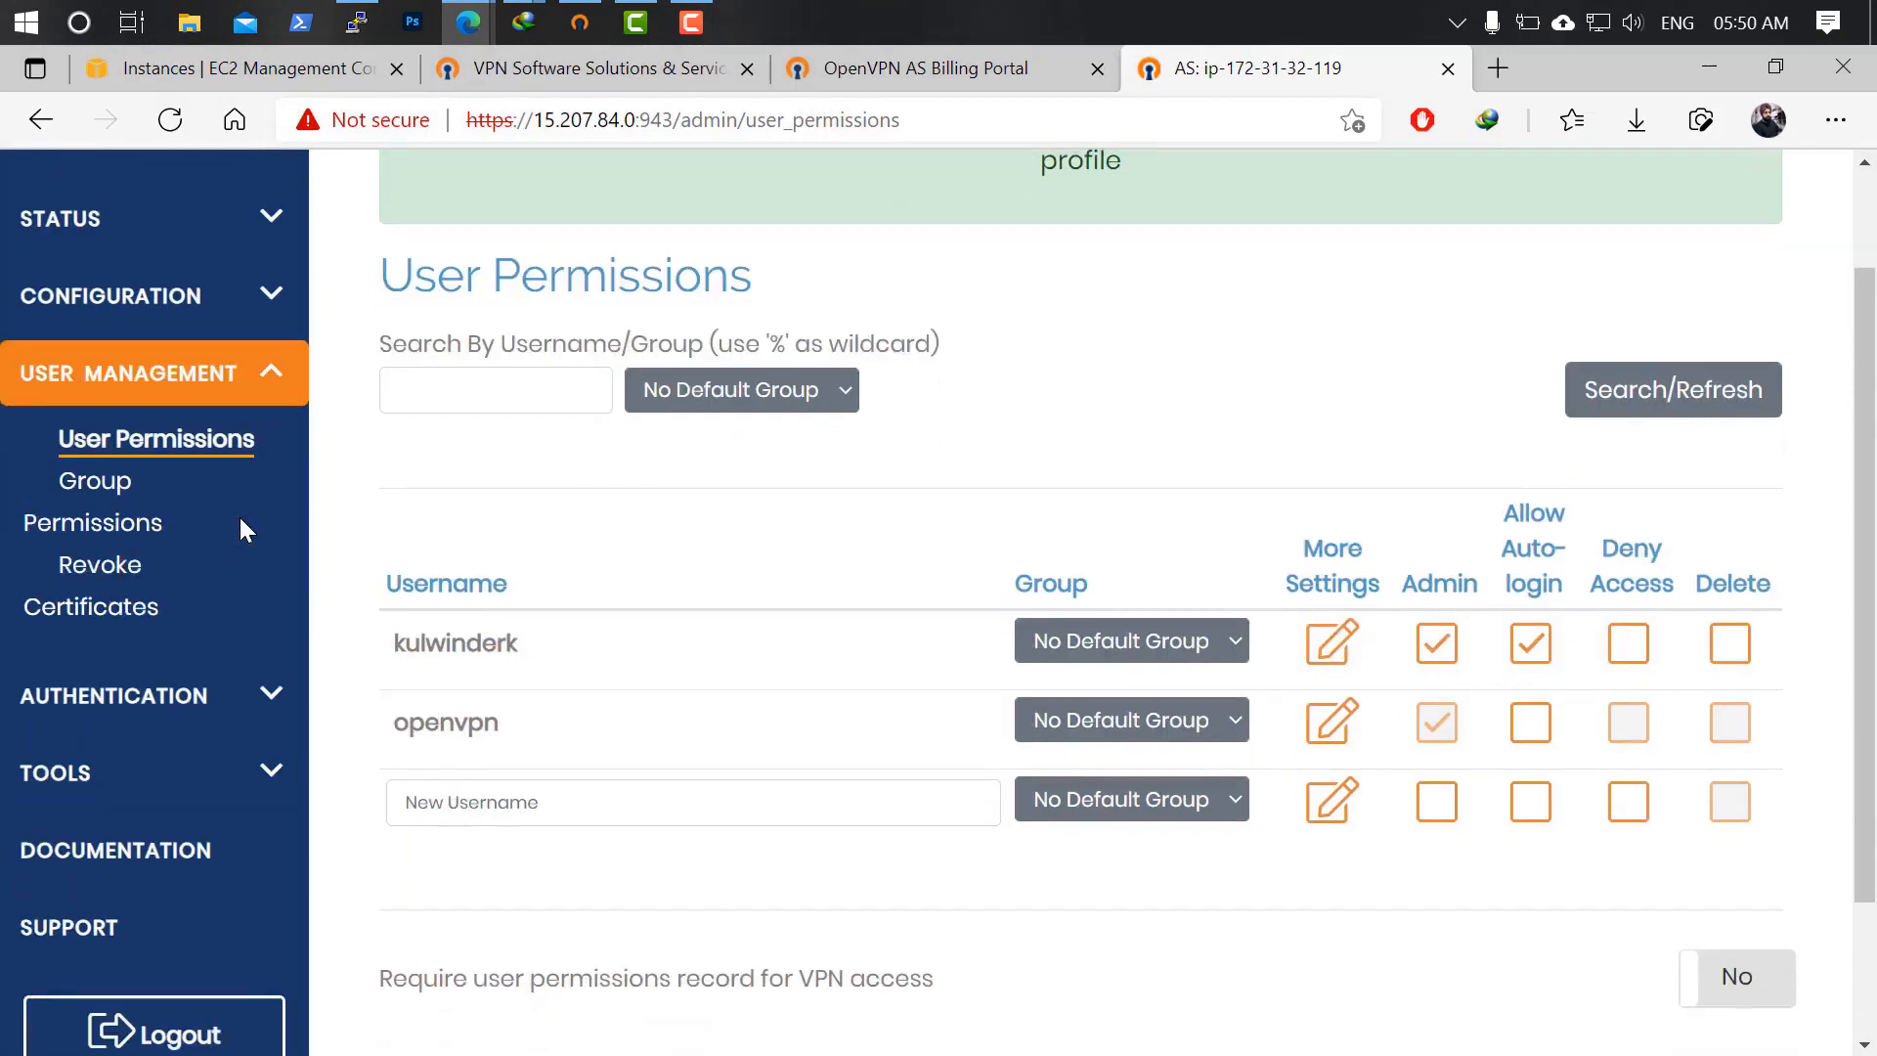
scroll(240, 520, up, 3)
click(272, 438)
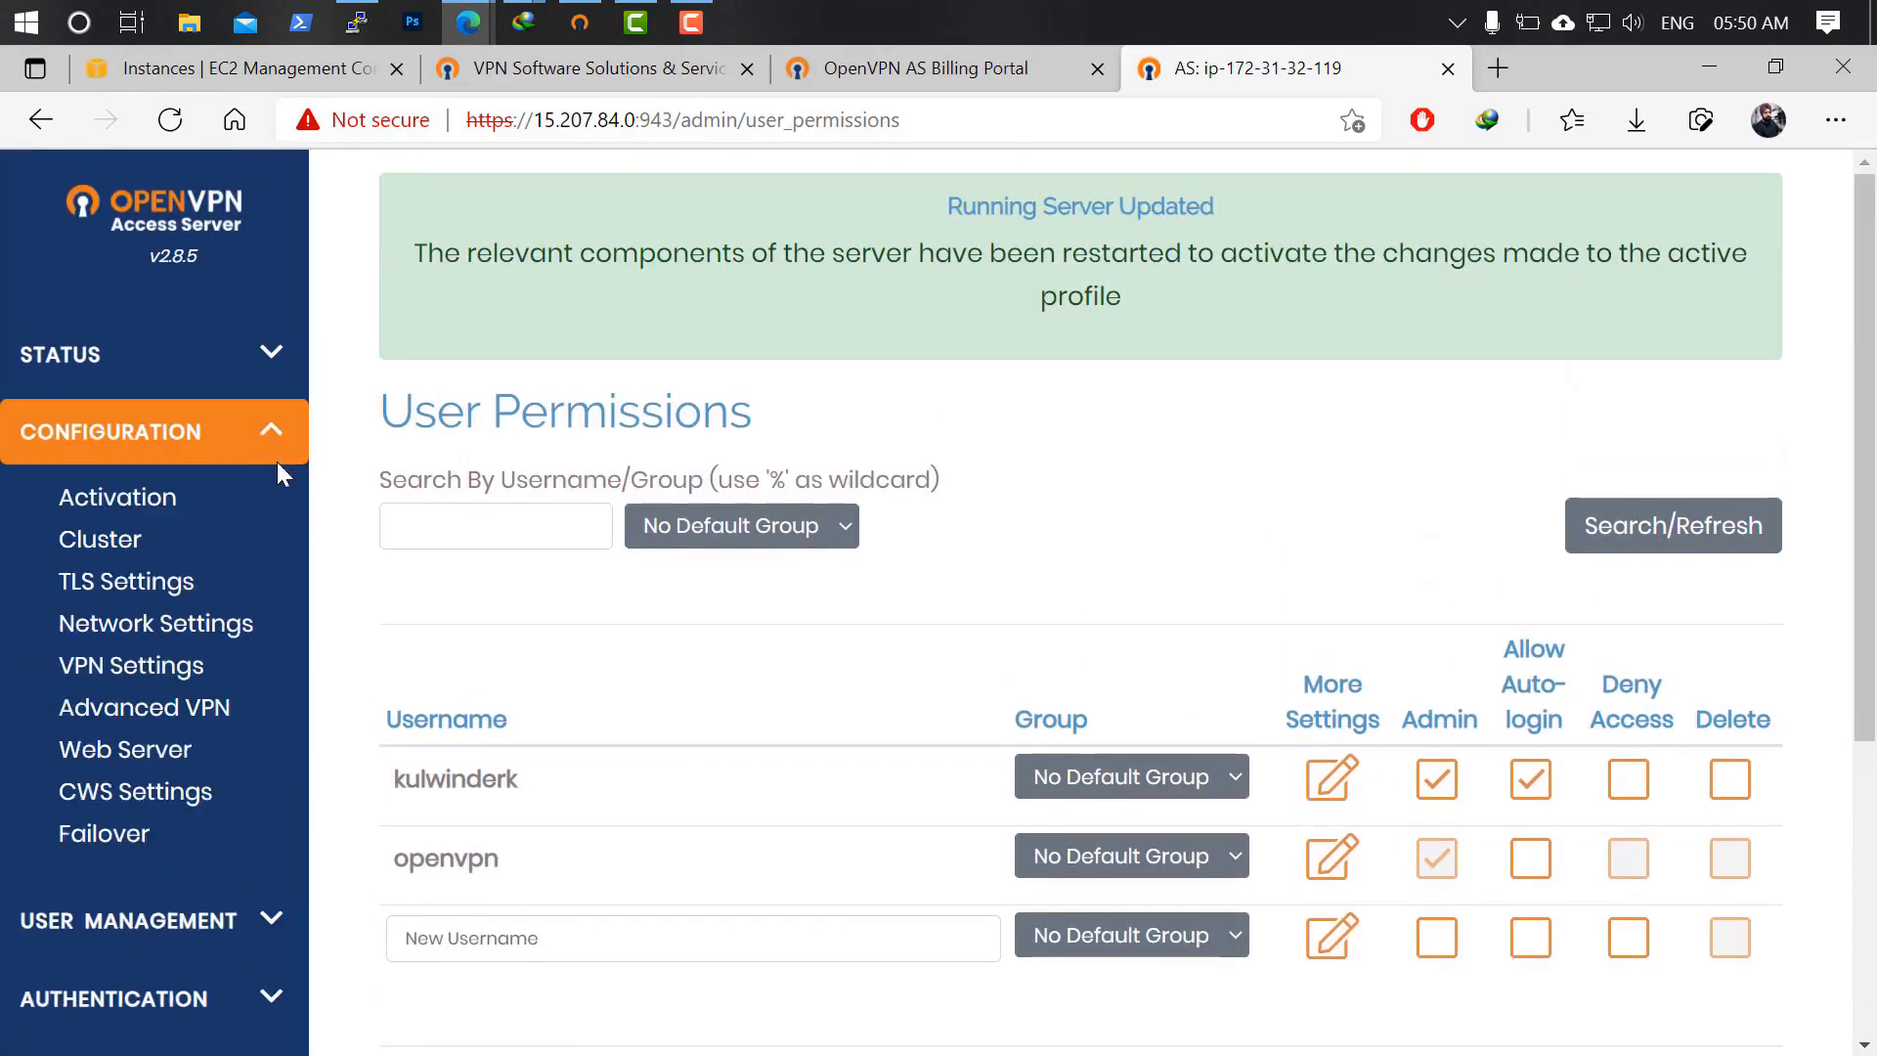
click(181, 635)
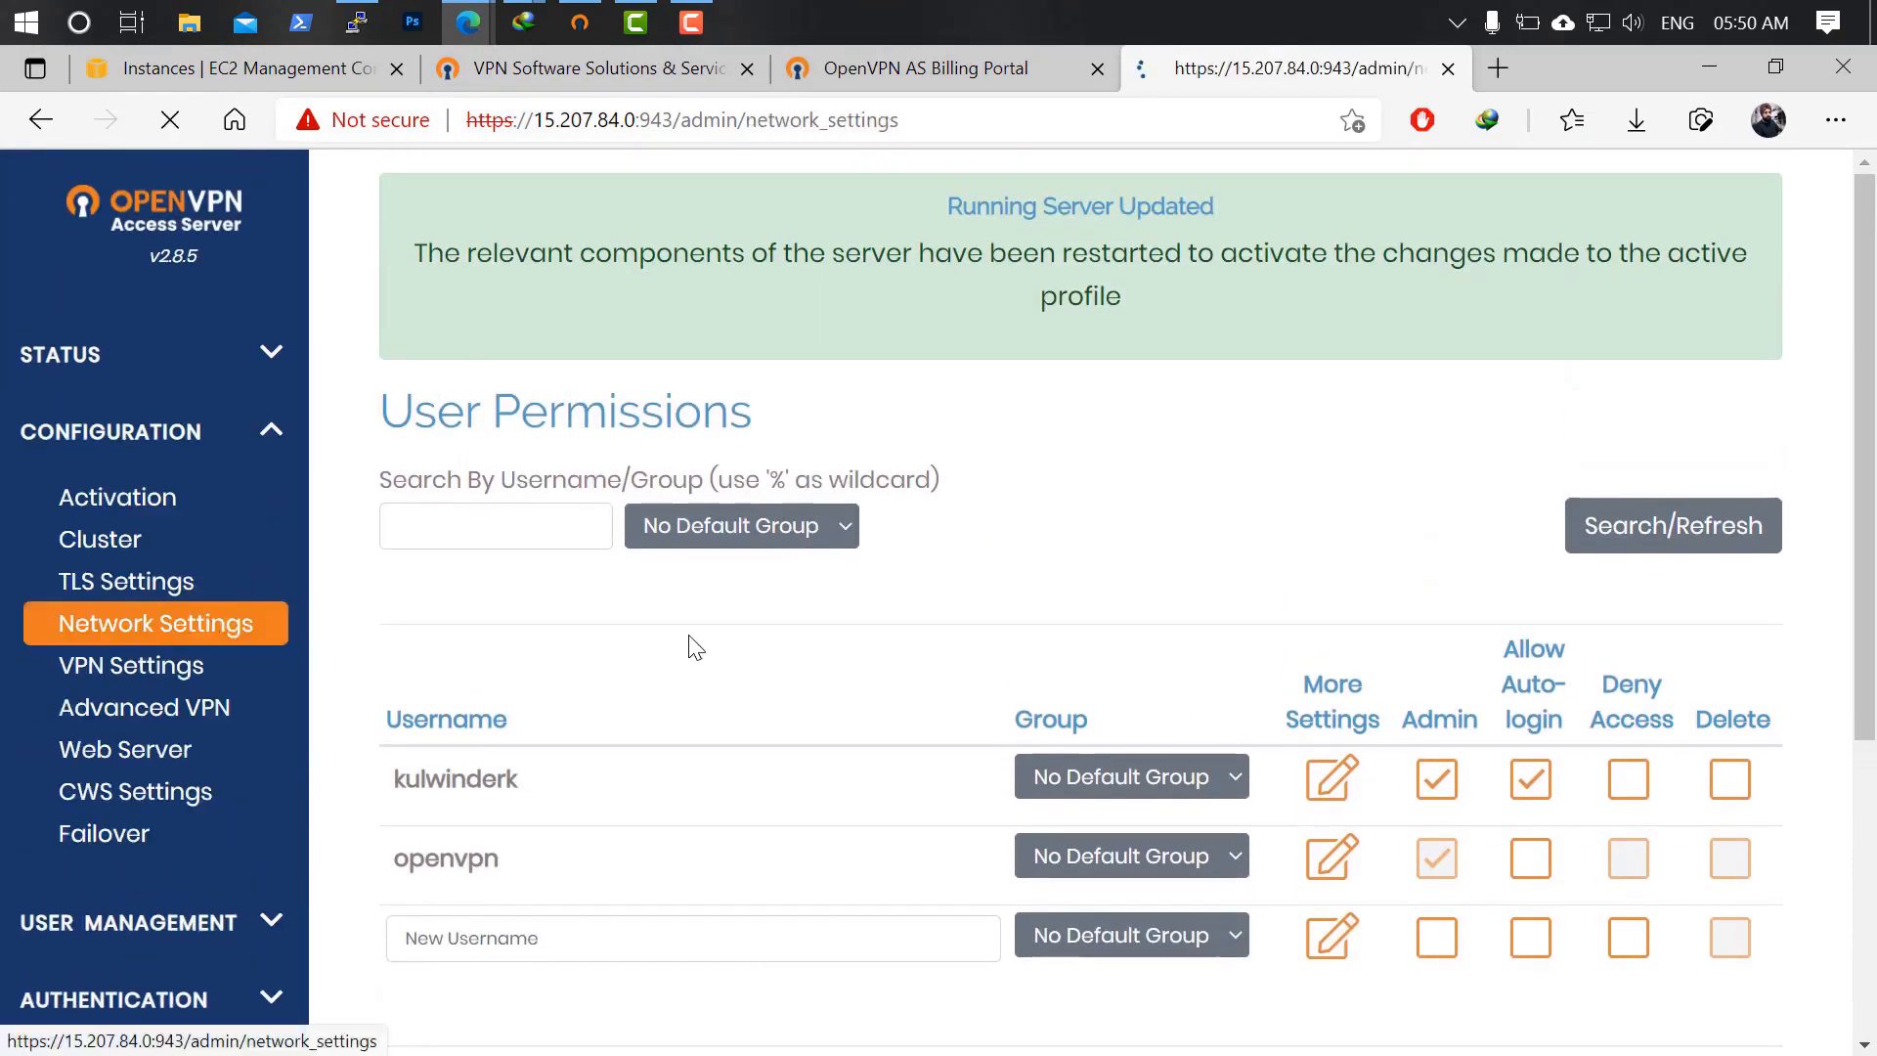
scroll(763, 620, down, 4)
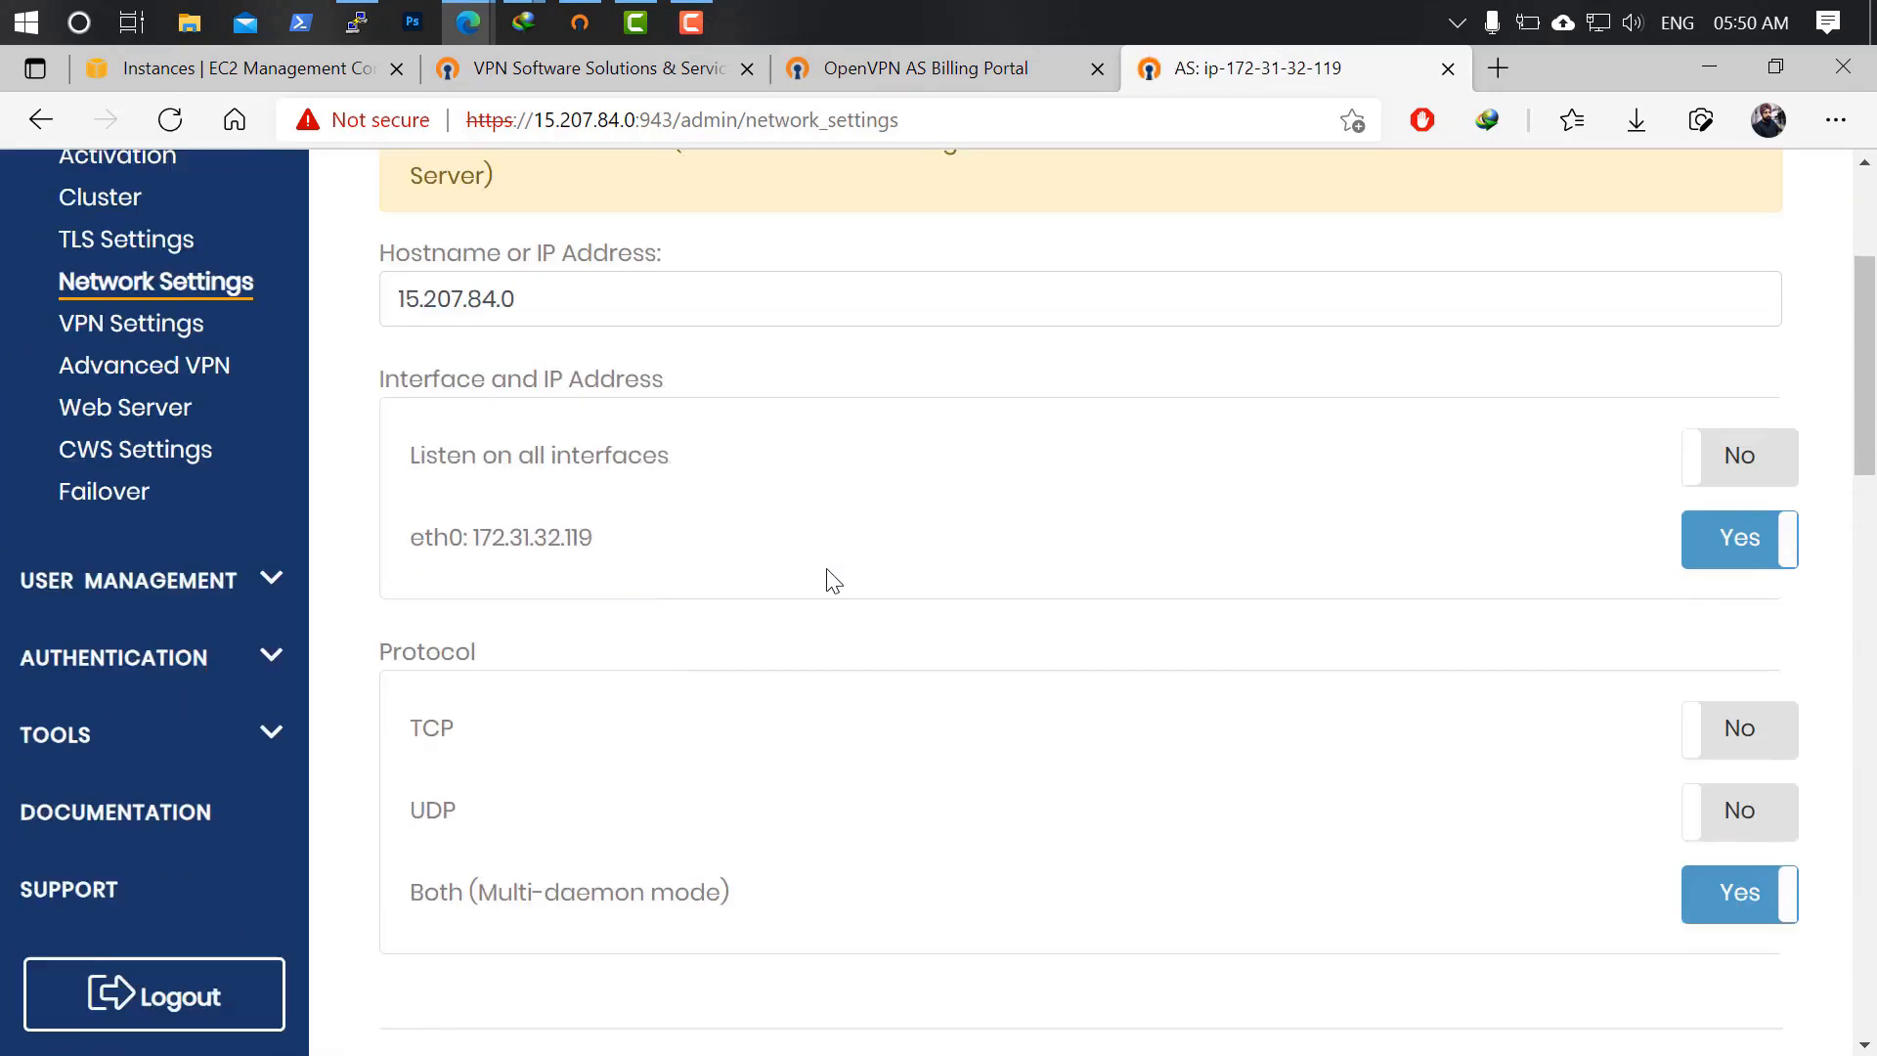
scroll(833, 581, down, 10)
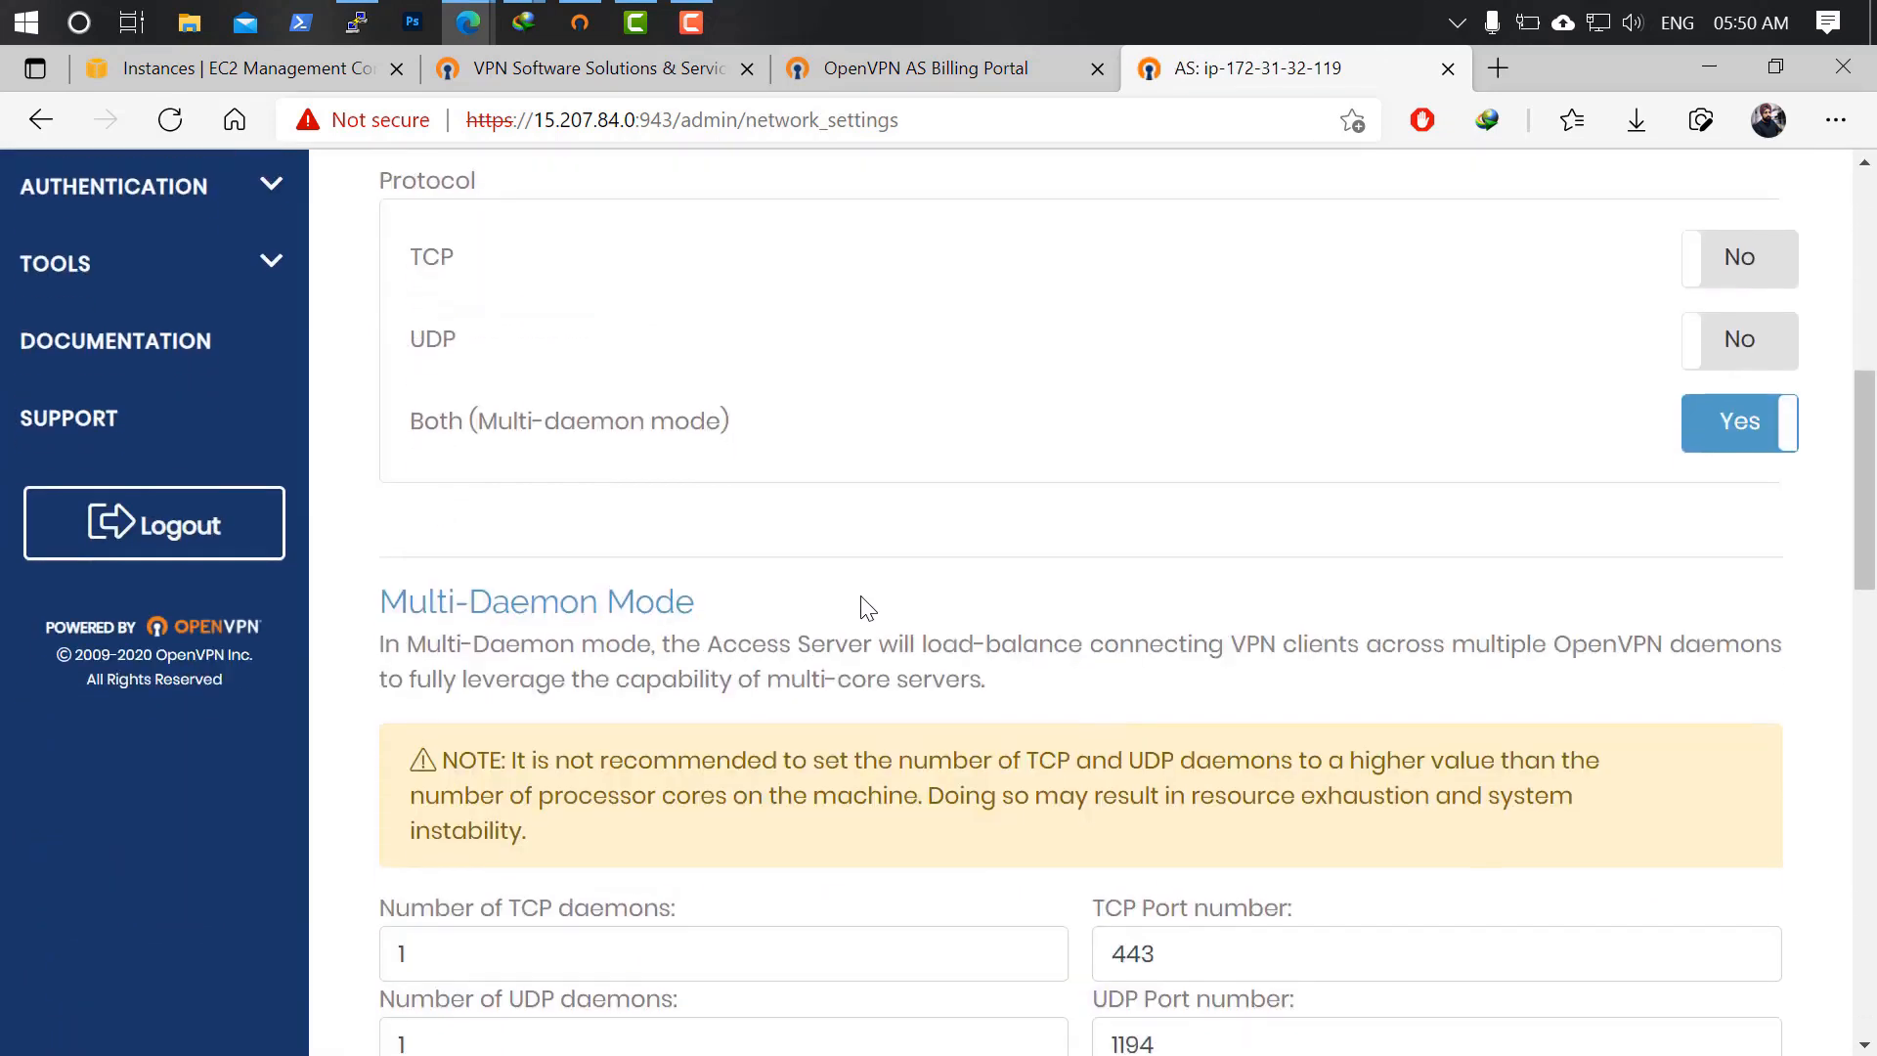
scroll(865, 606, down, 12)
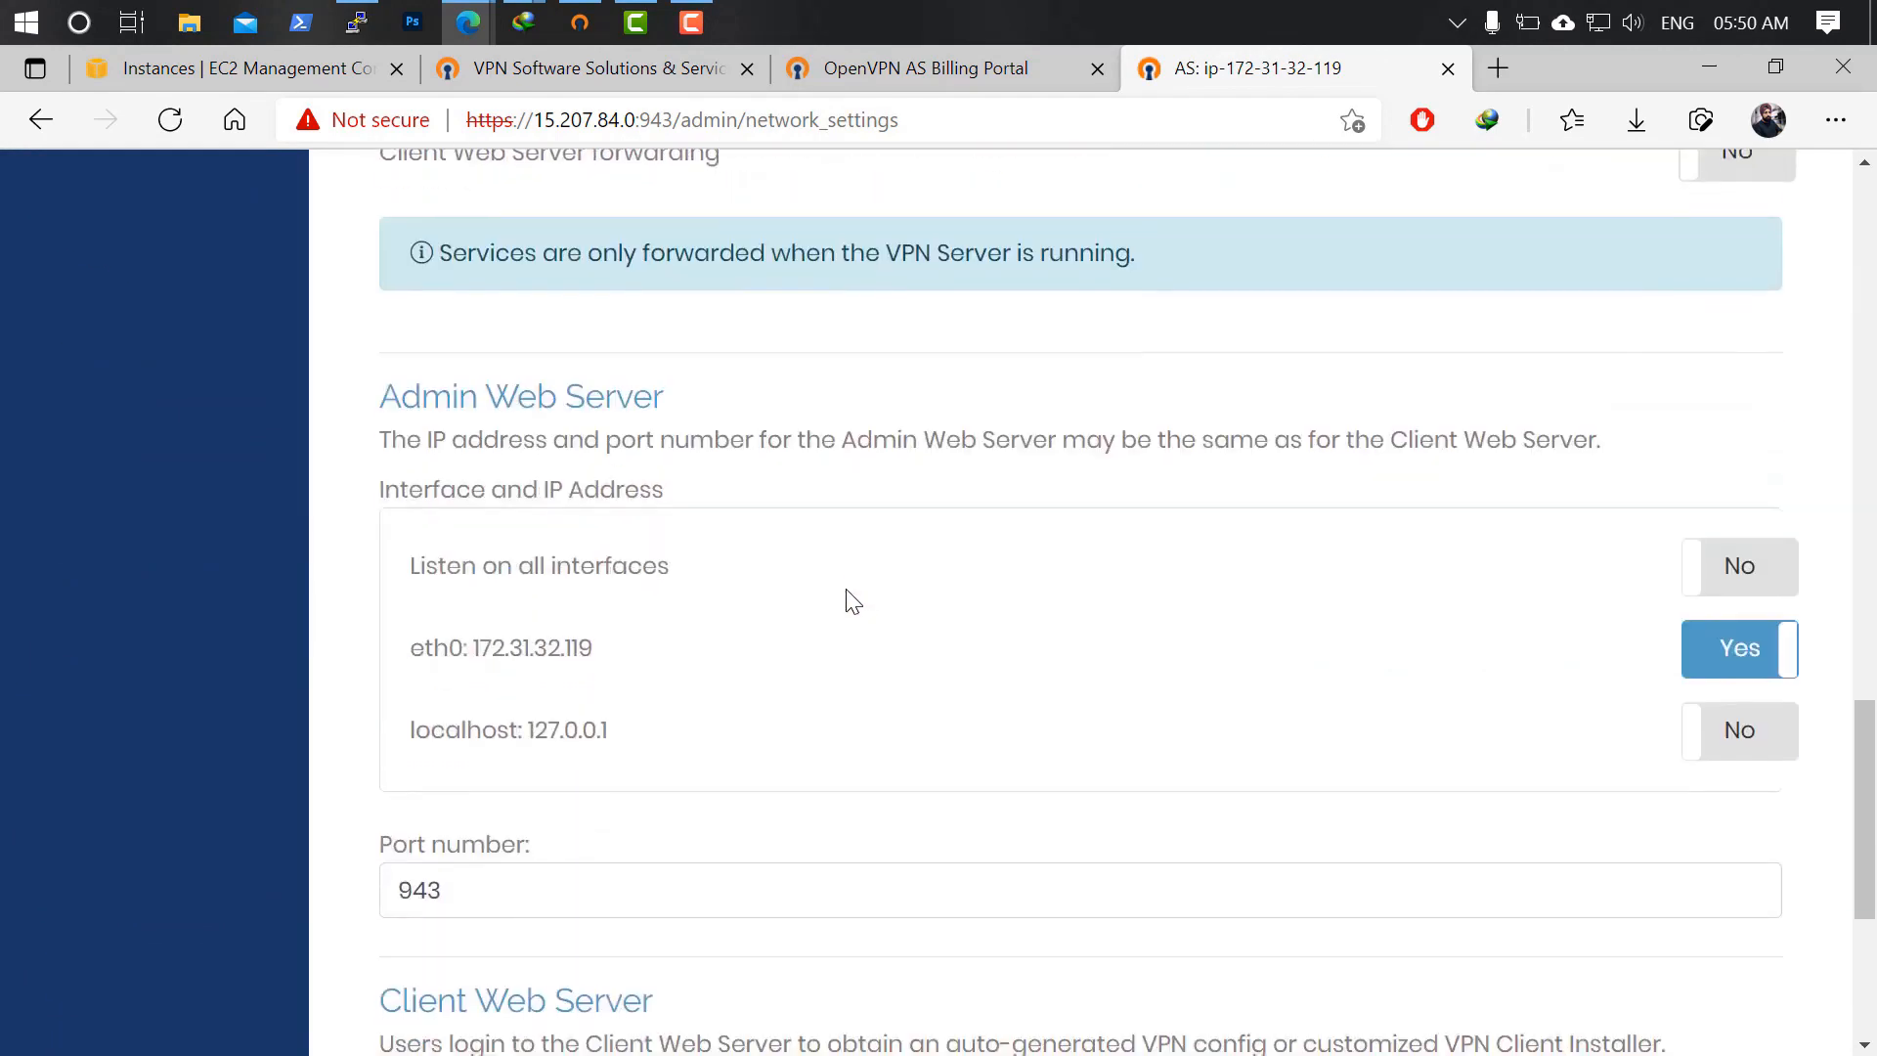
scroll(853, 595, up, 20)
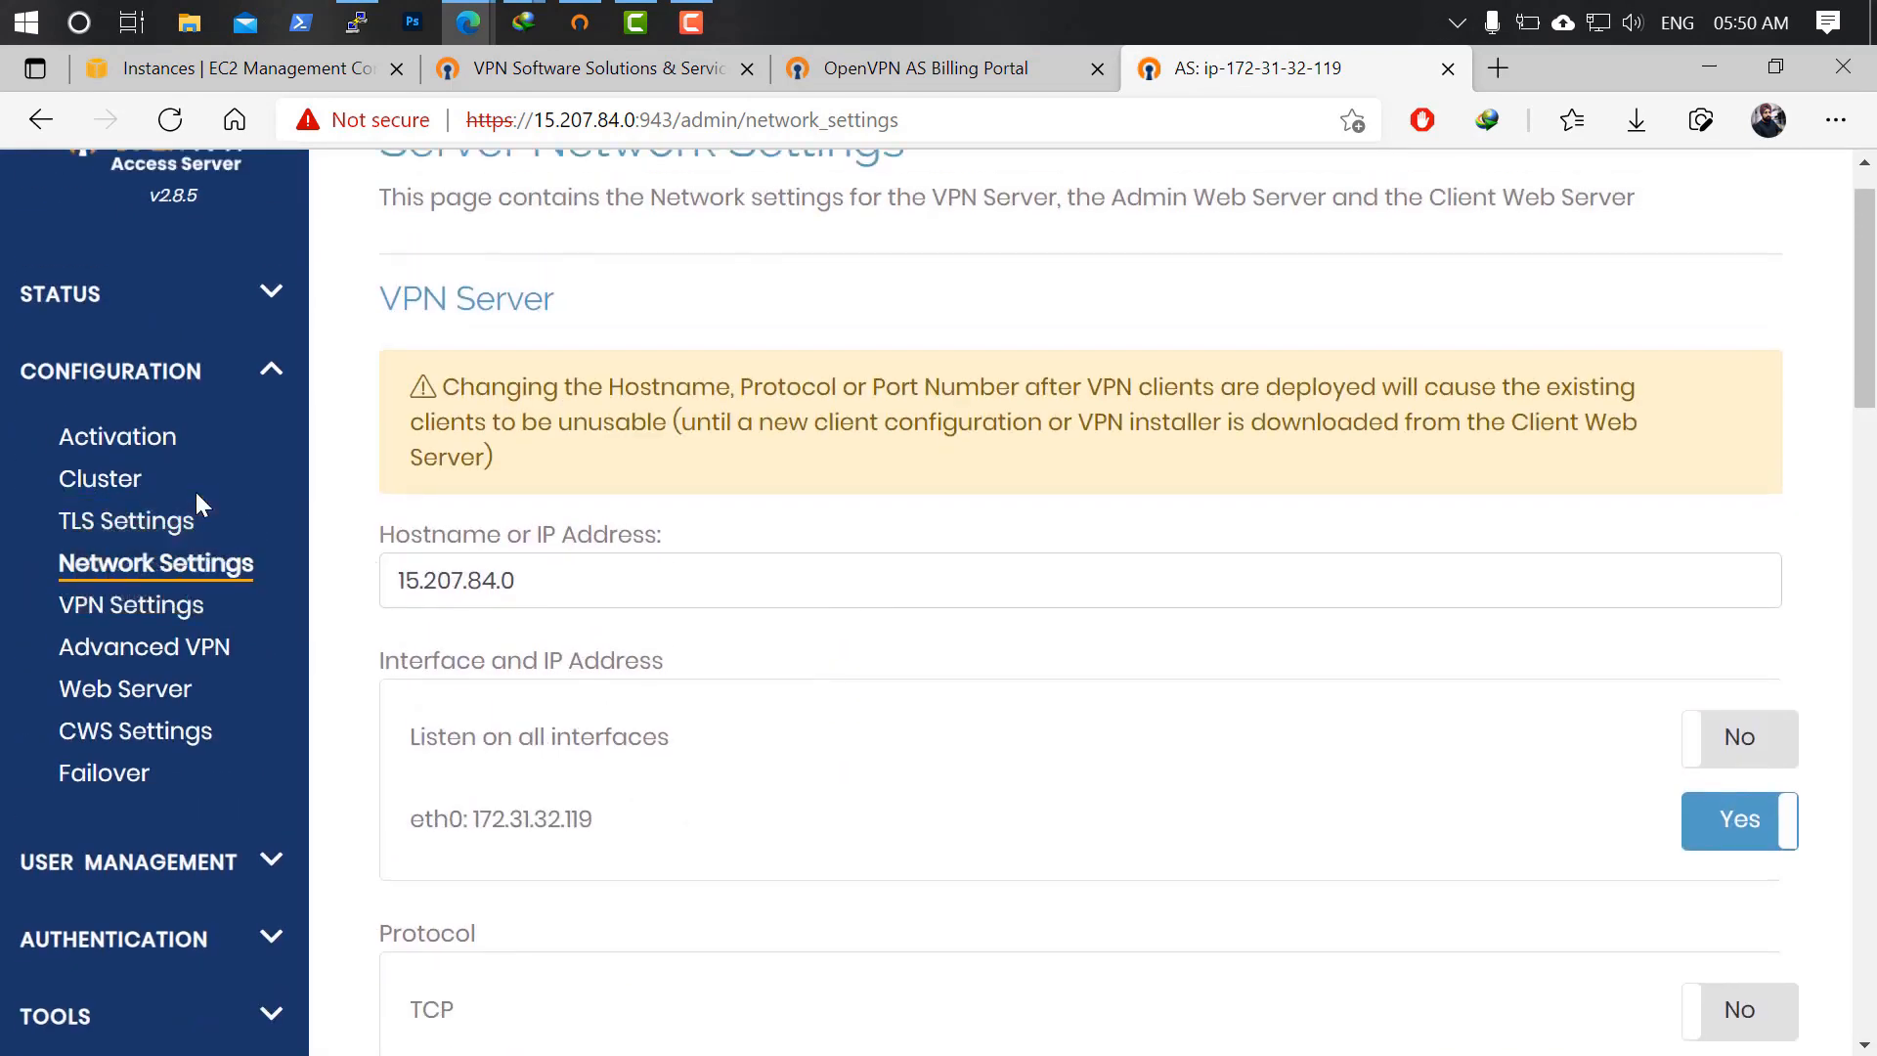
In VPN Settings, set routing client Internet traffic and gateway service access to No.
click(176, 610)
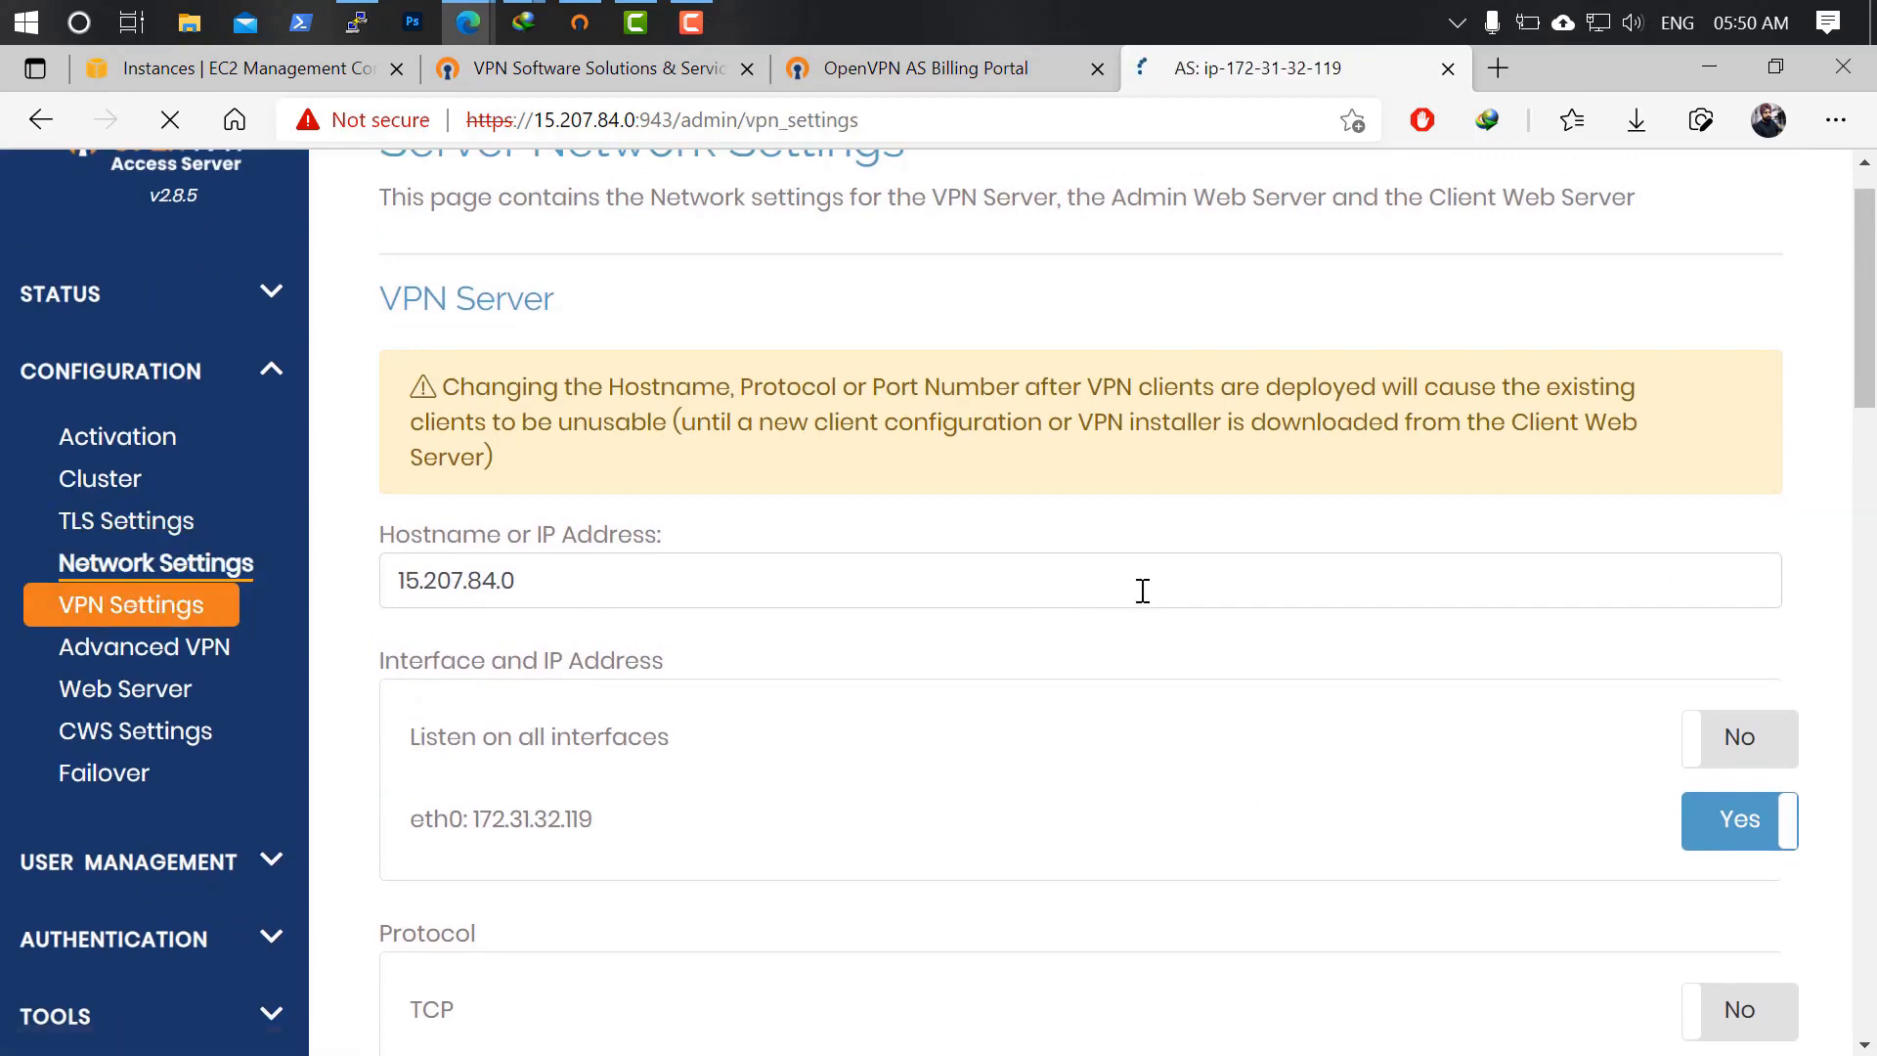
scroll(1420, 653, down, 7)
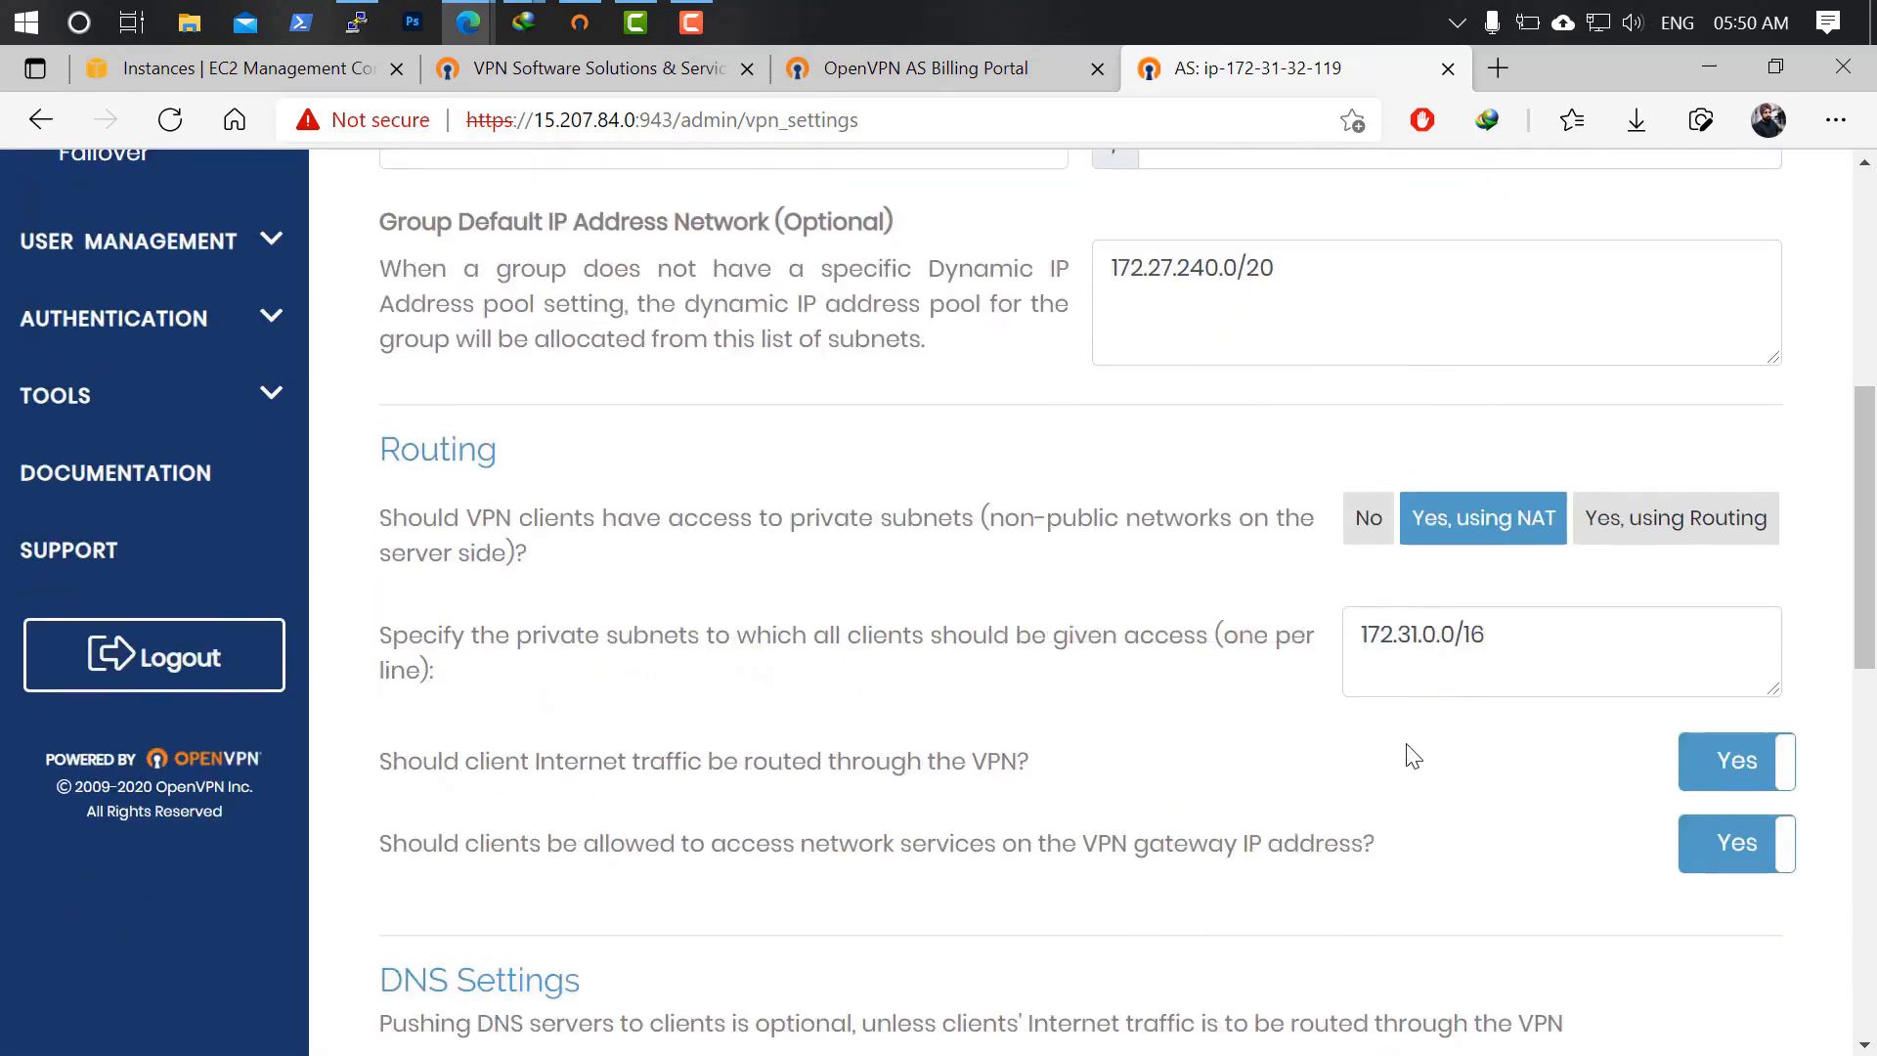
scroll(1407, 754, down, 4)
scroll(1403, 743, up, 2)
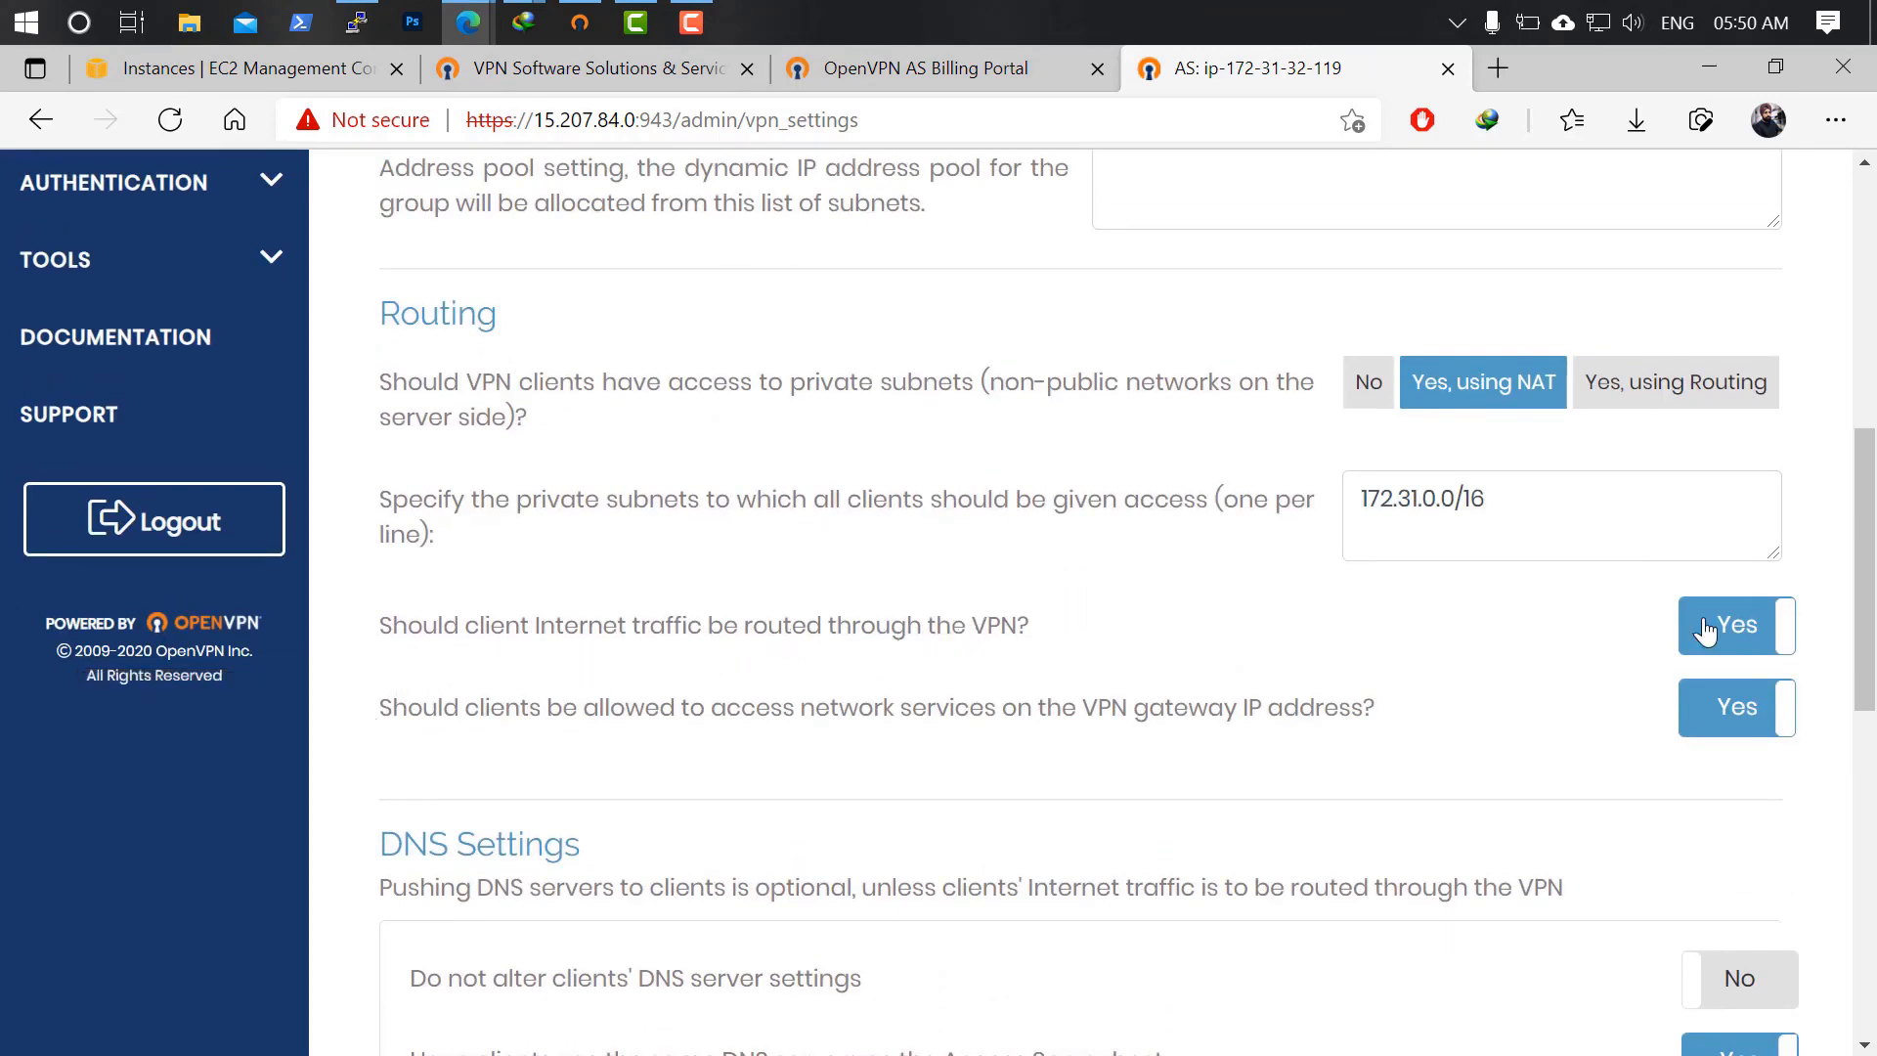
click(1731, 647)
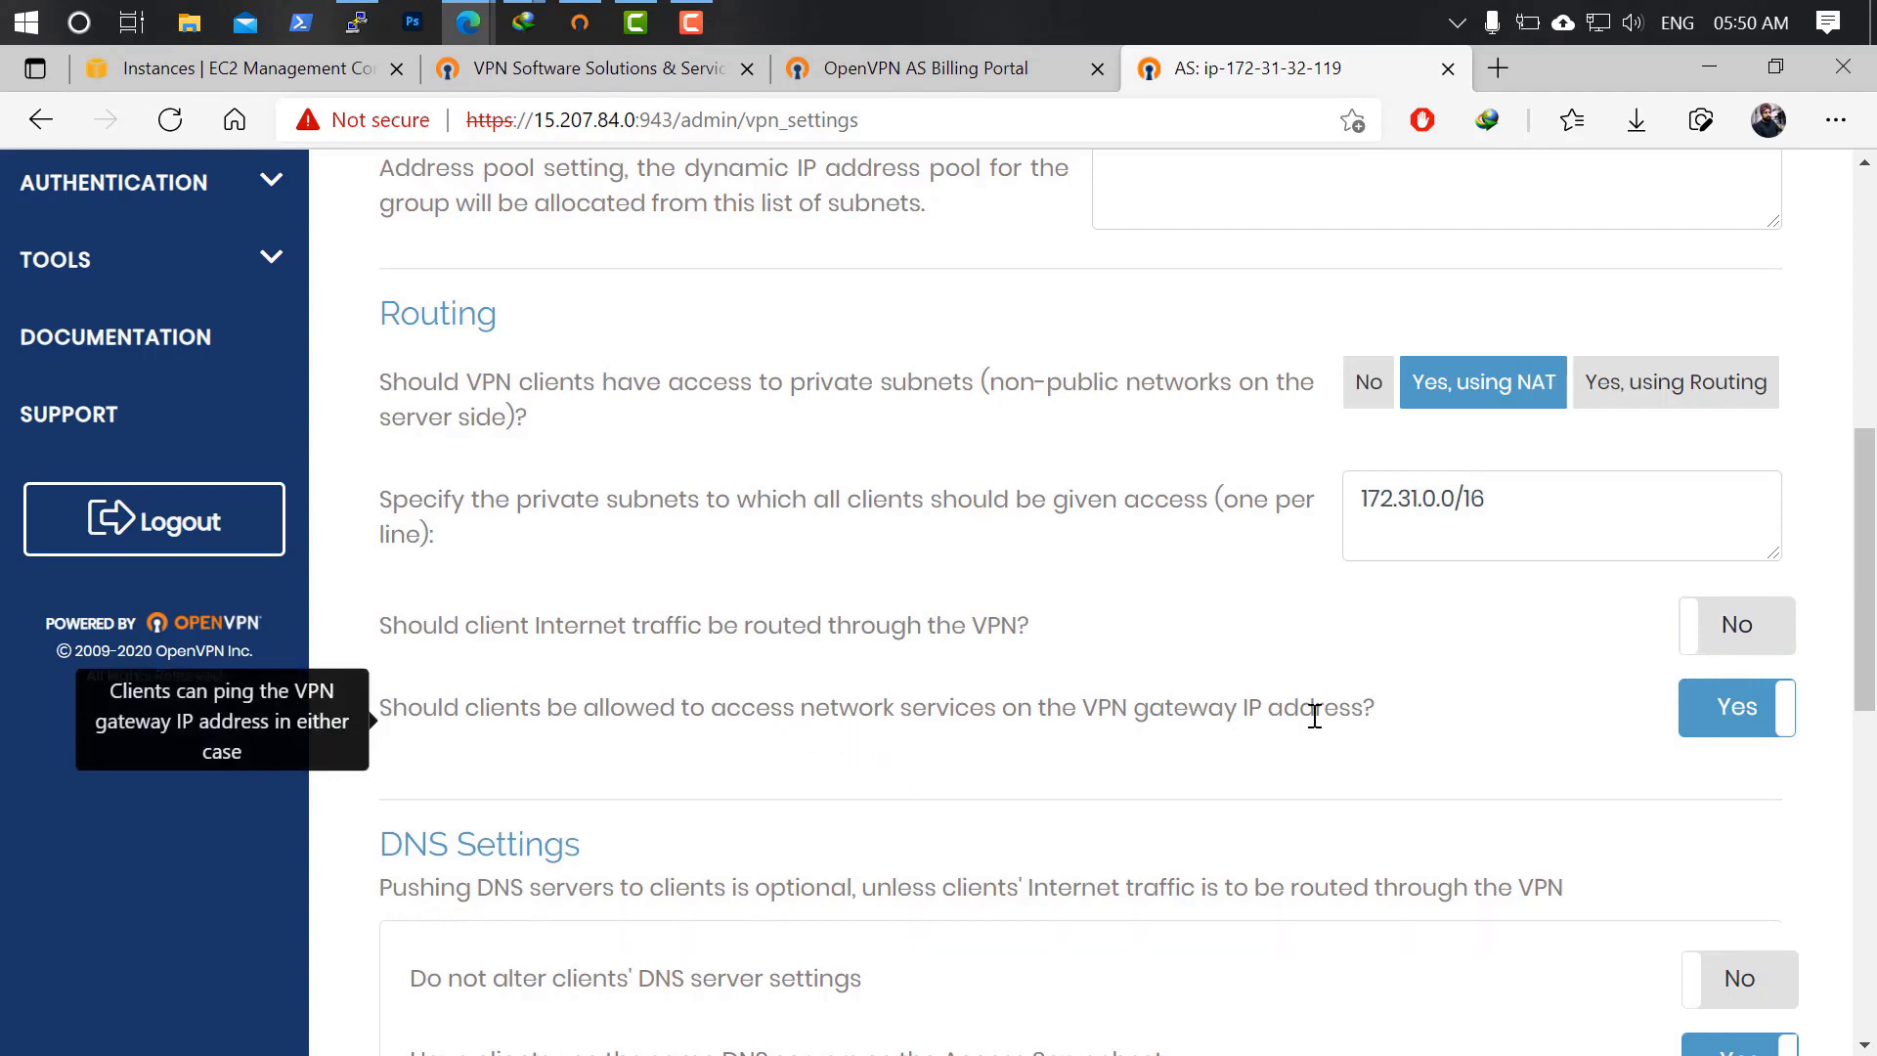
click(1682, 707)
Save the VPN settings and update the running server.
scroll(1227, 691, down, 12)
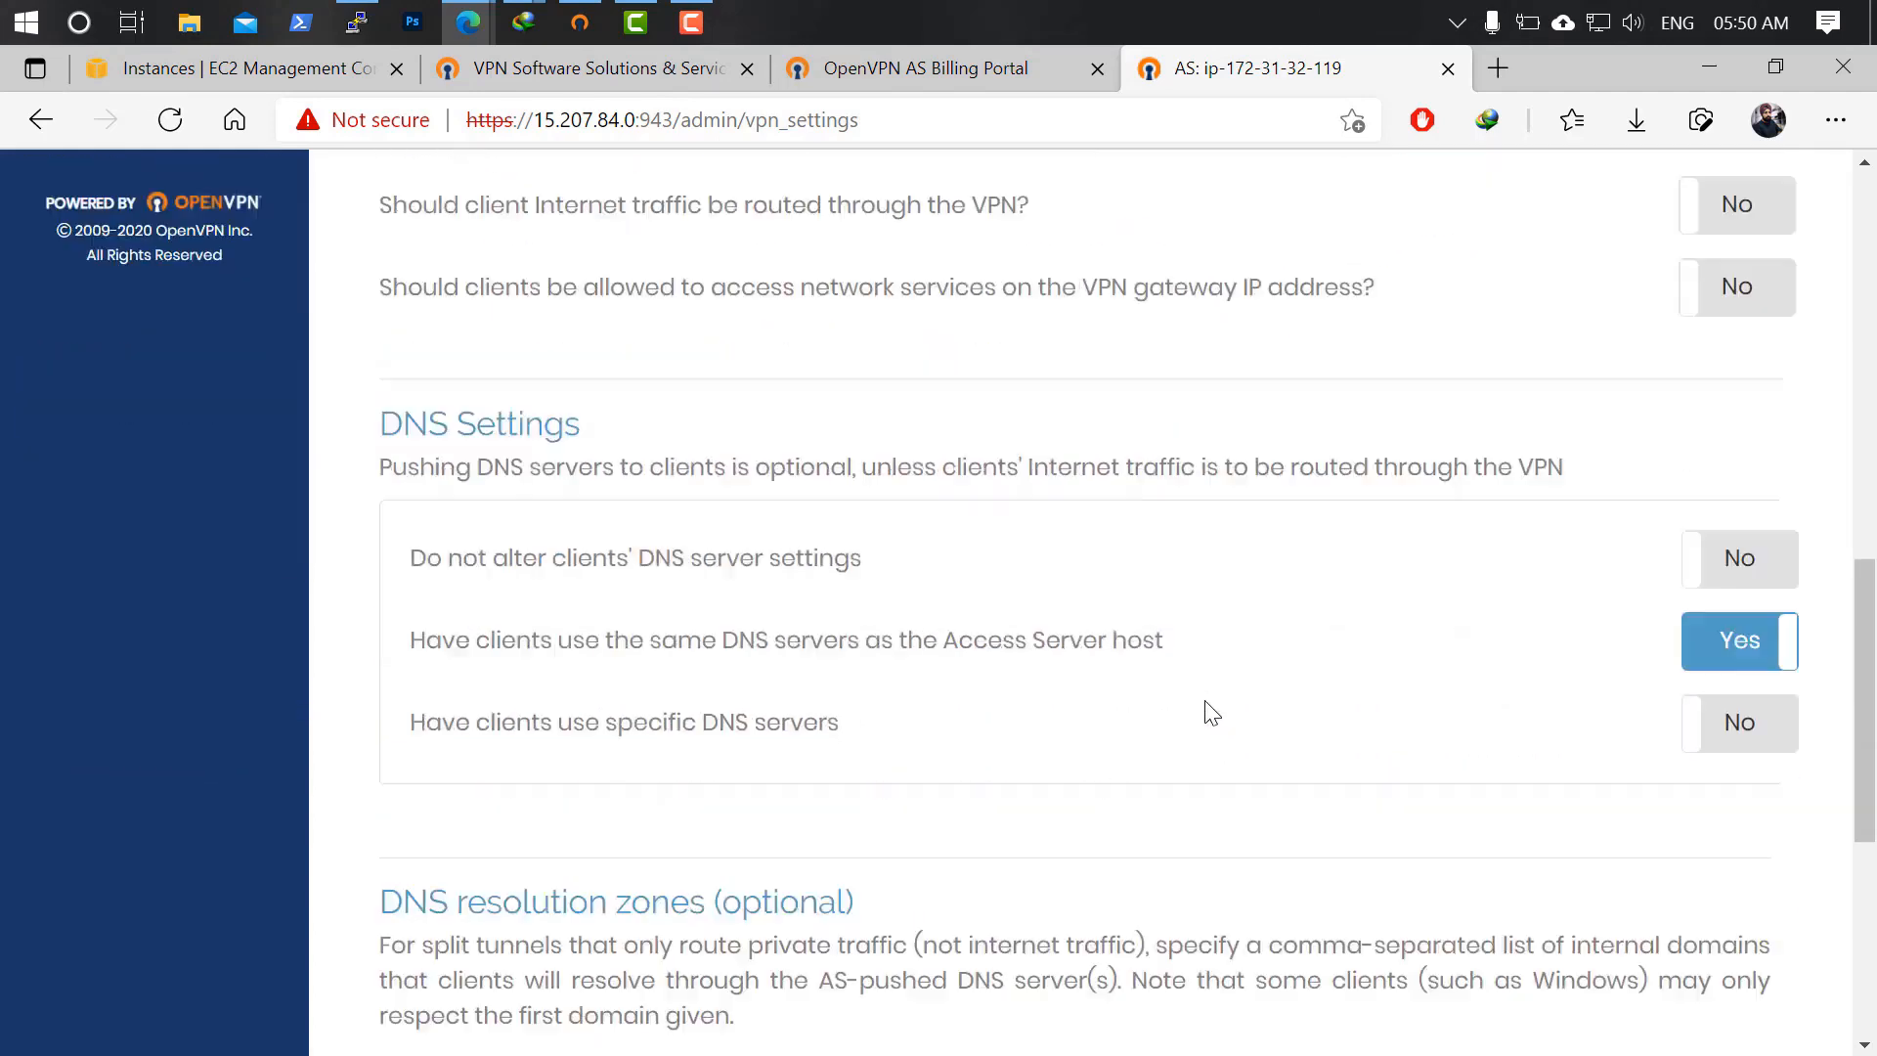
click(1111, 990)
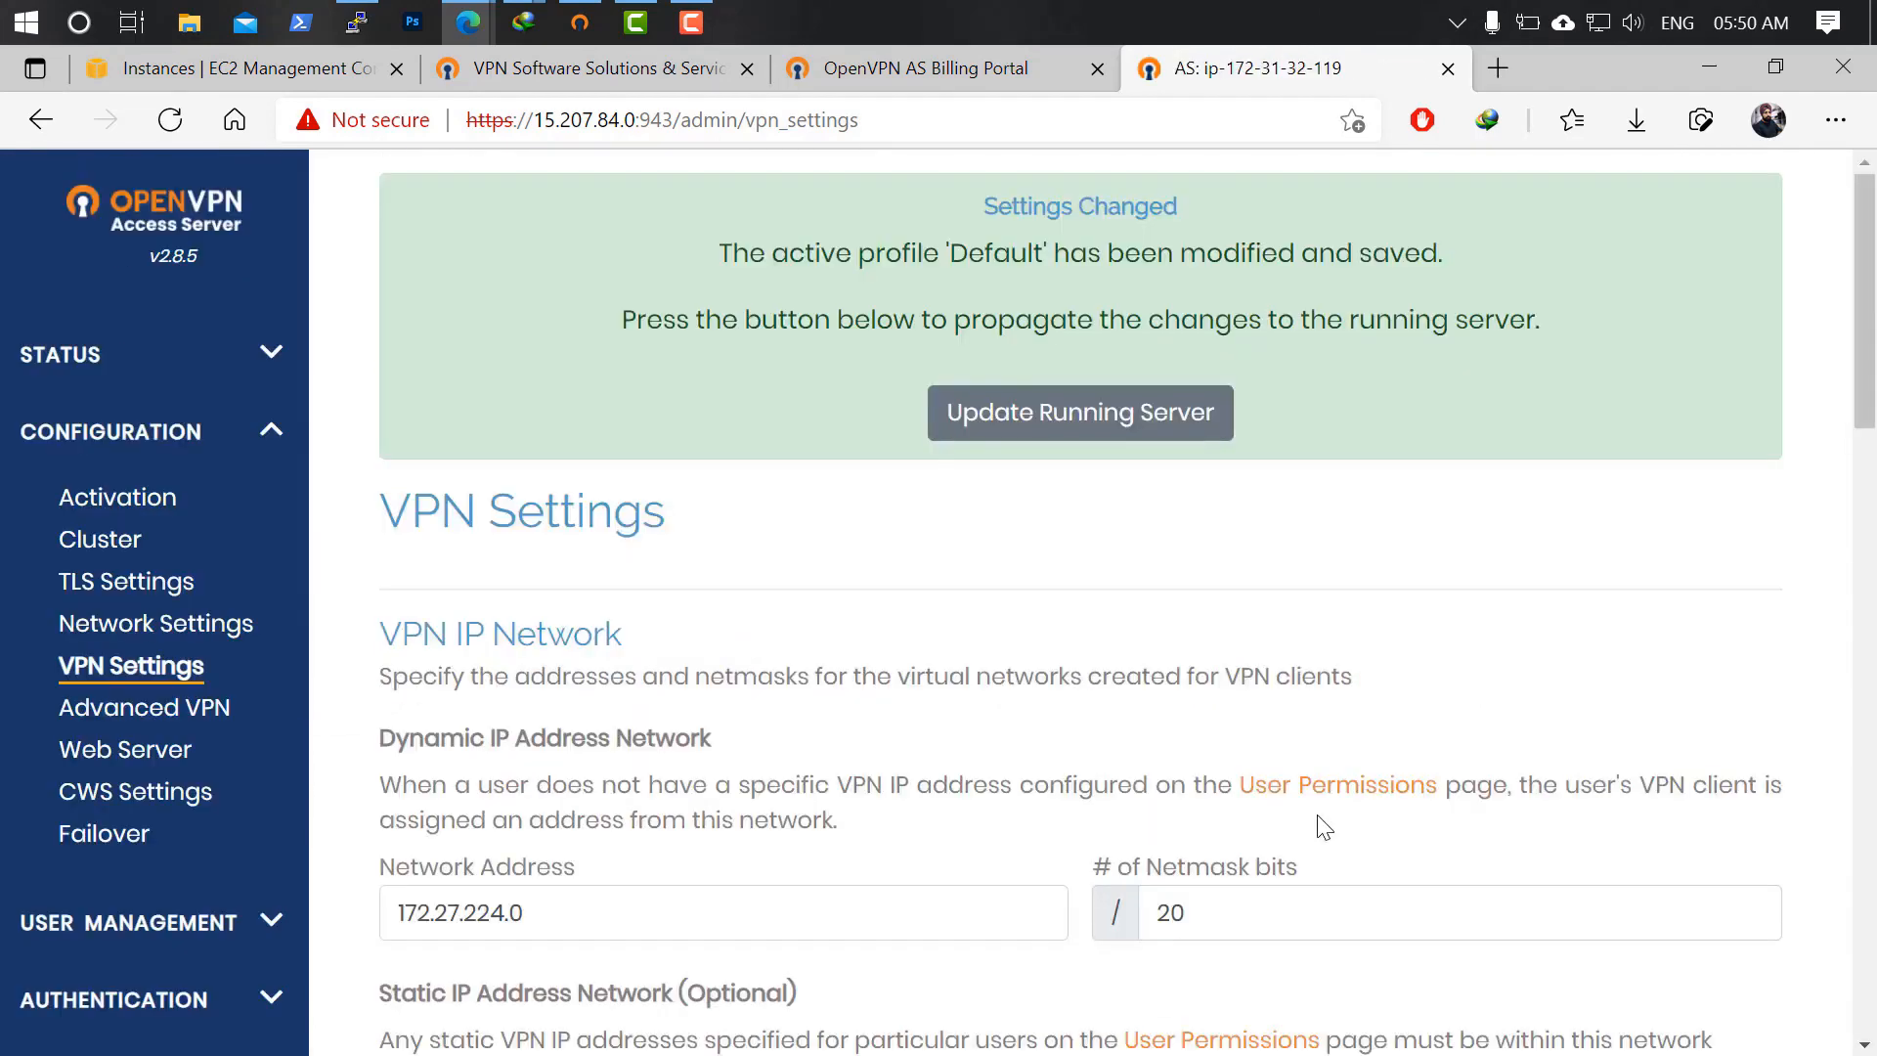
click(1098, 423)
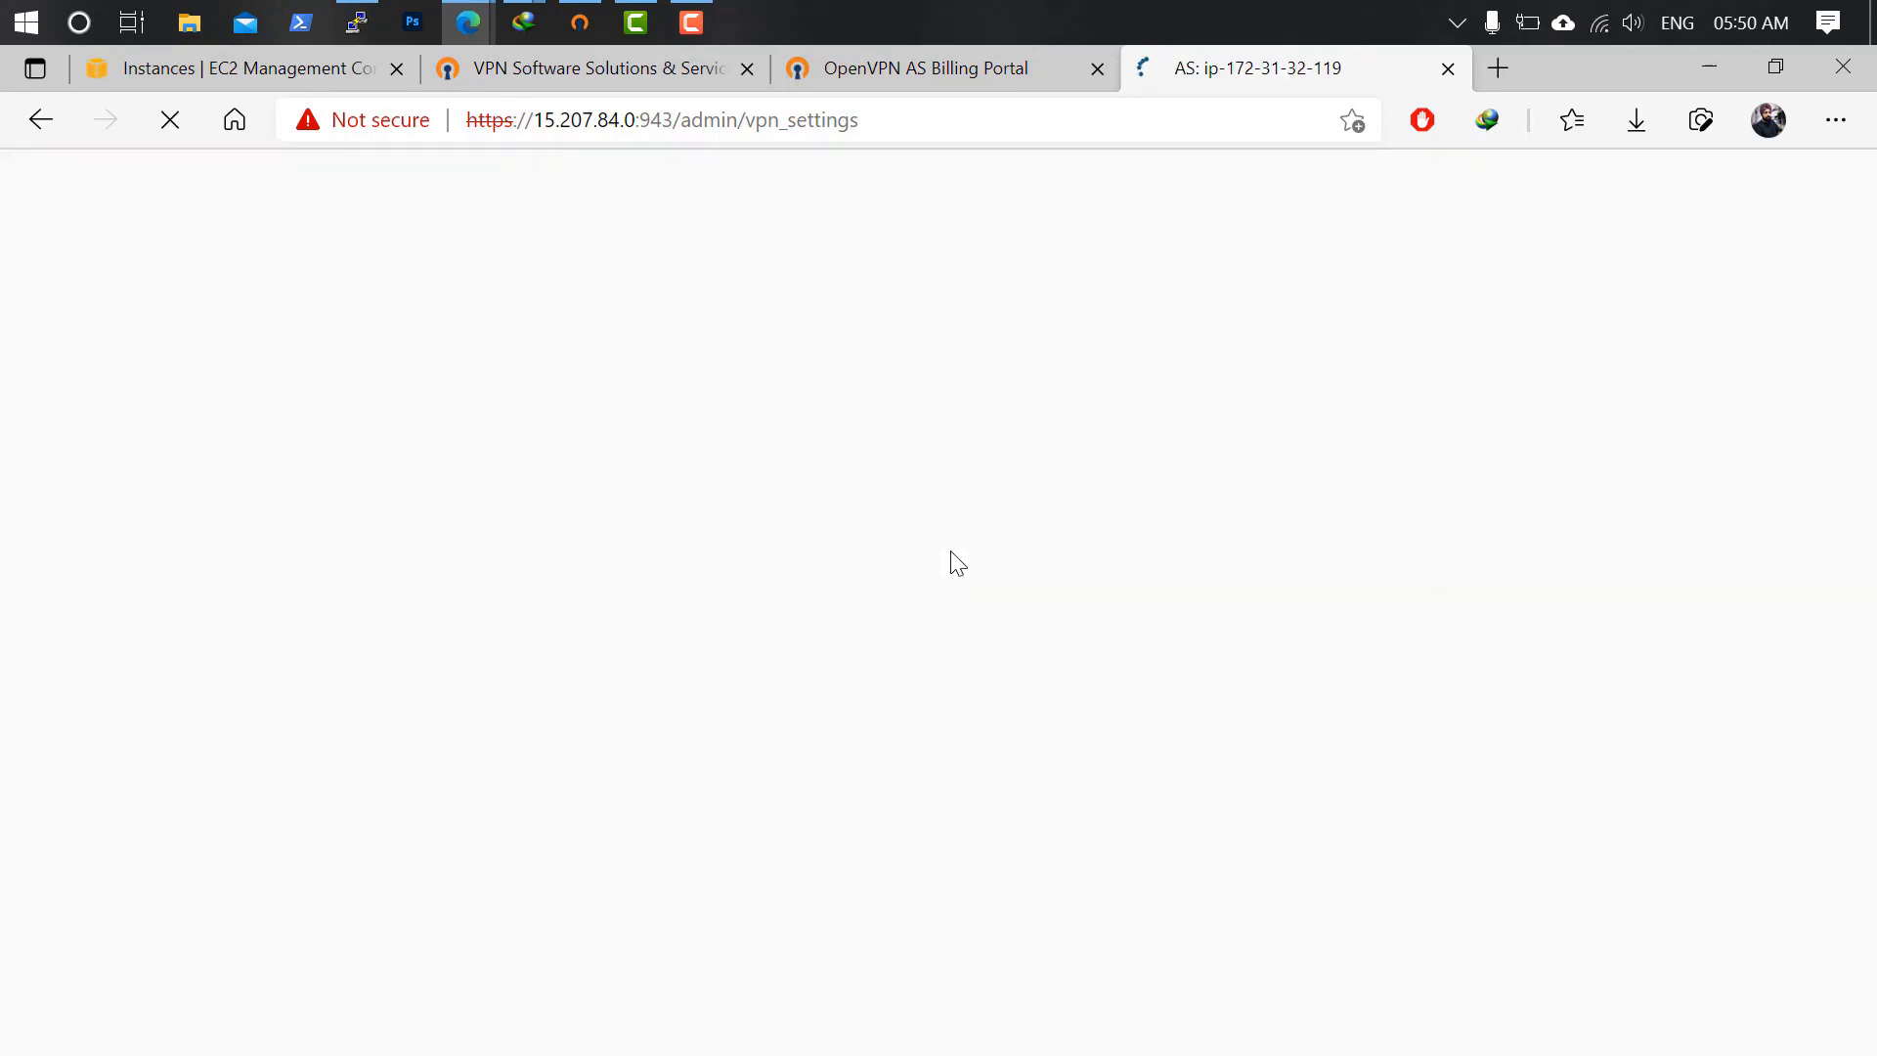
click(580, 21)
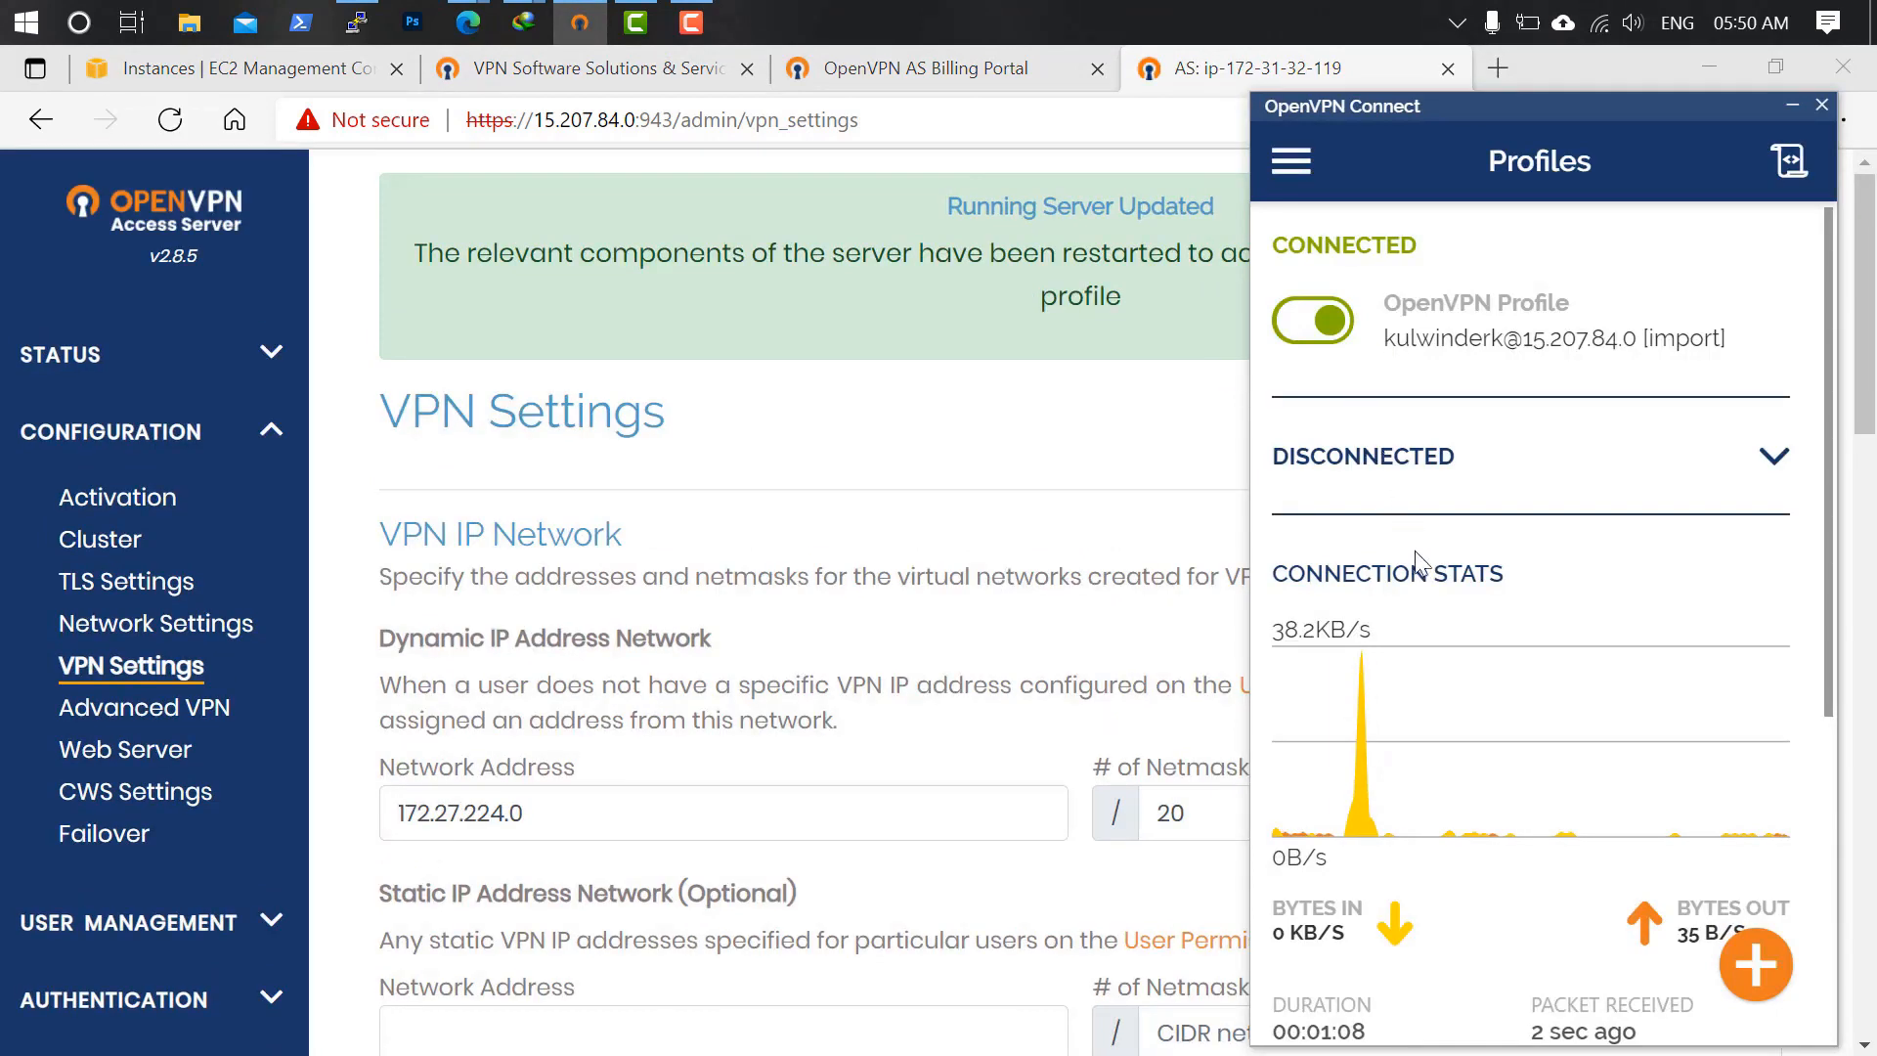
scroll(1414, 564, down, 5)
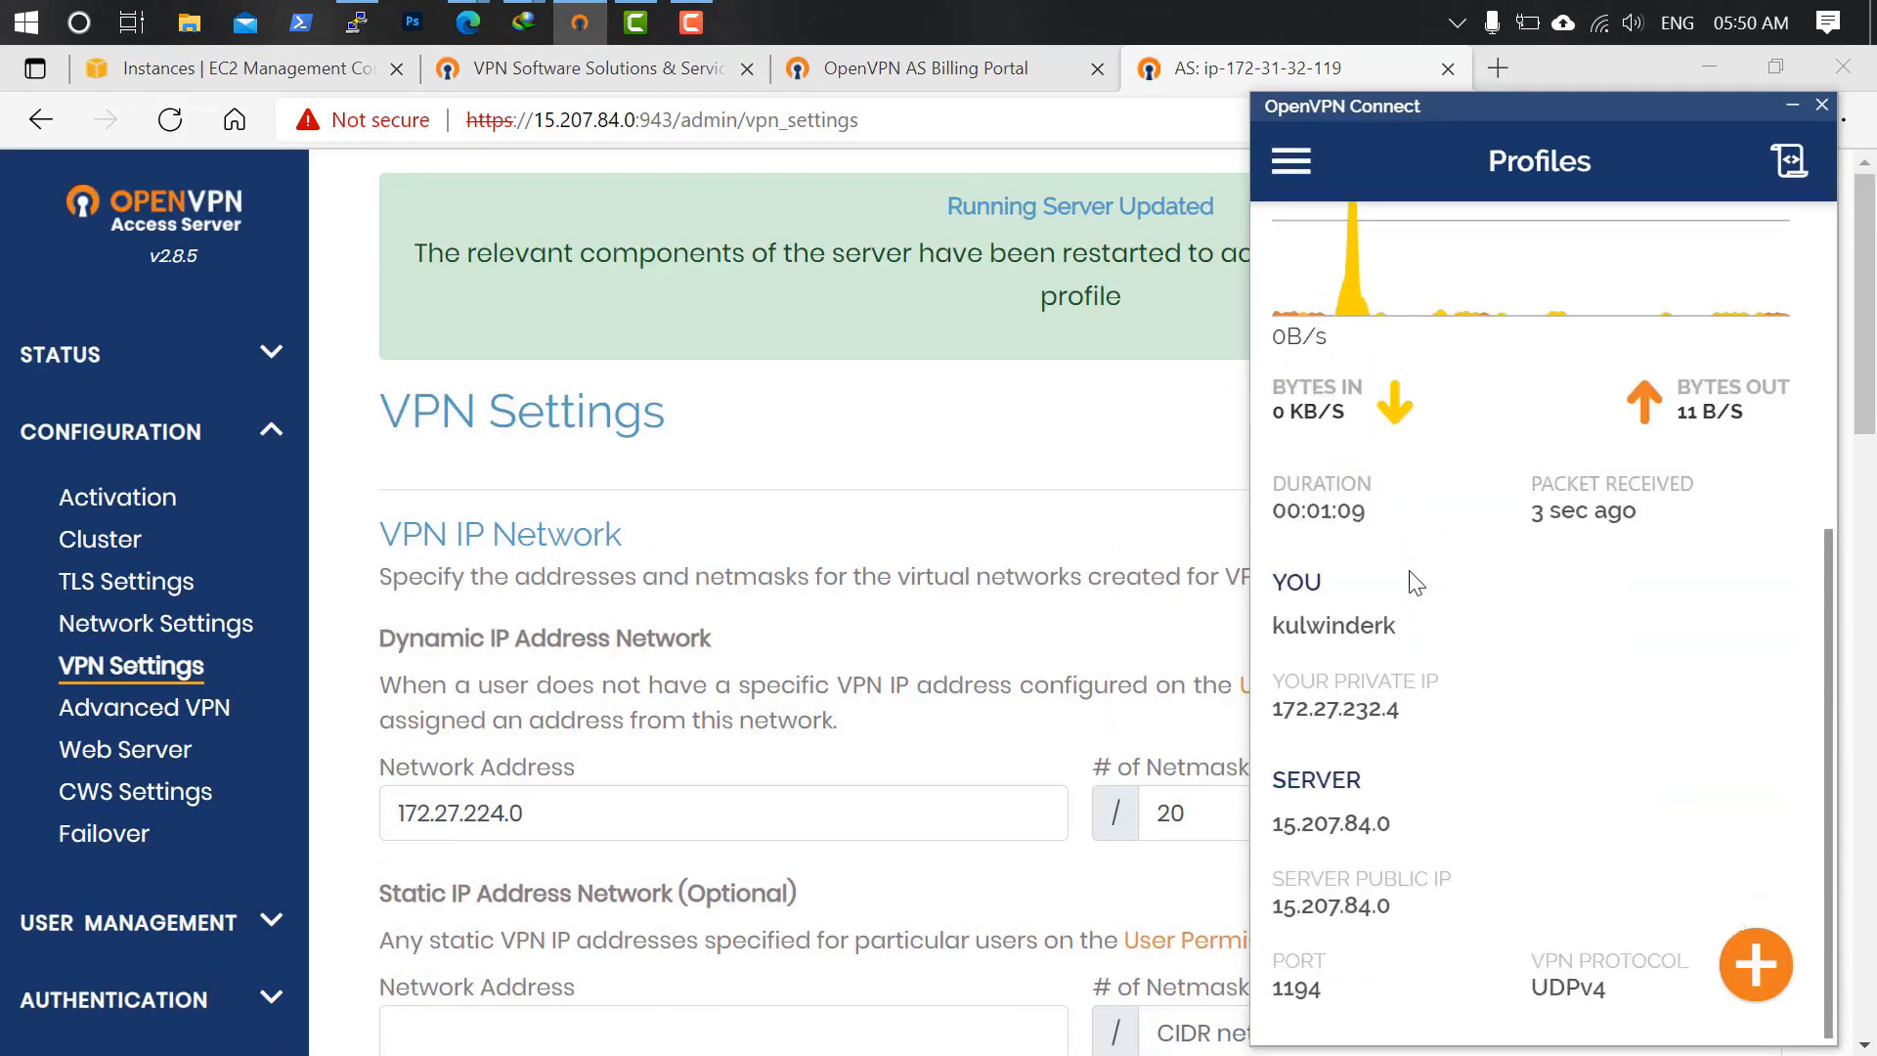
click(1267, 71)
click(1498, 68)
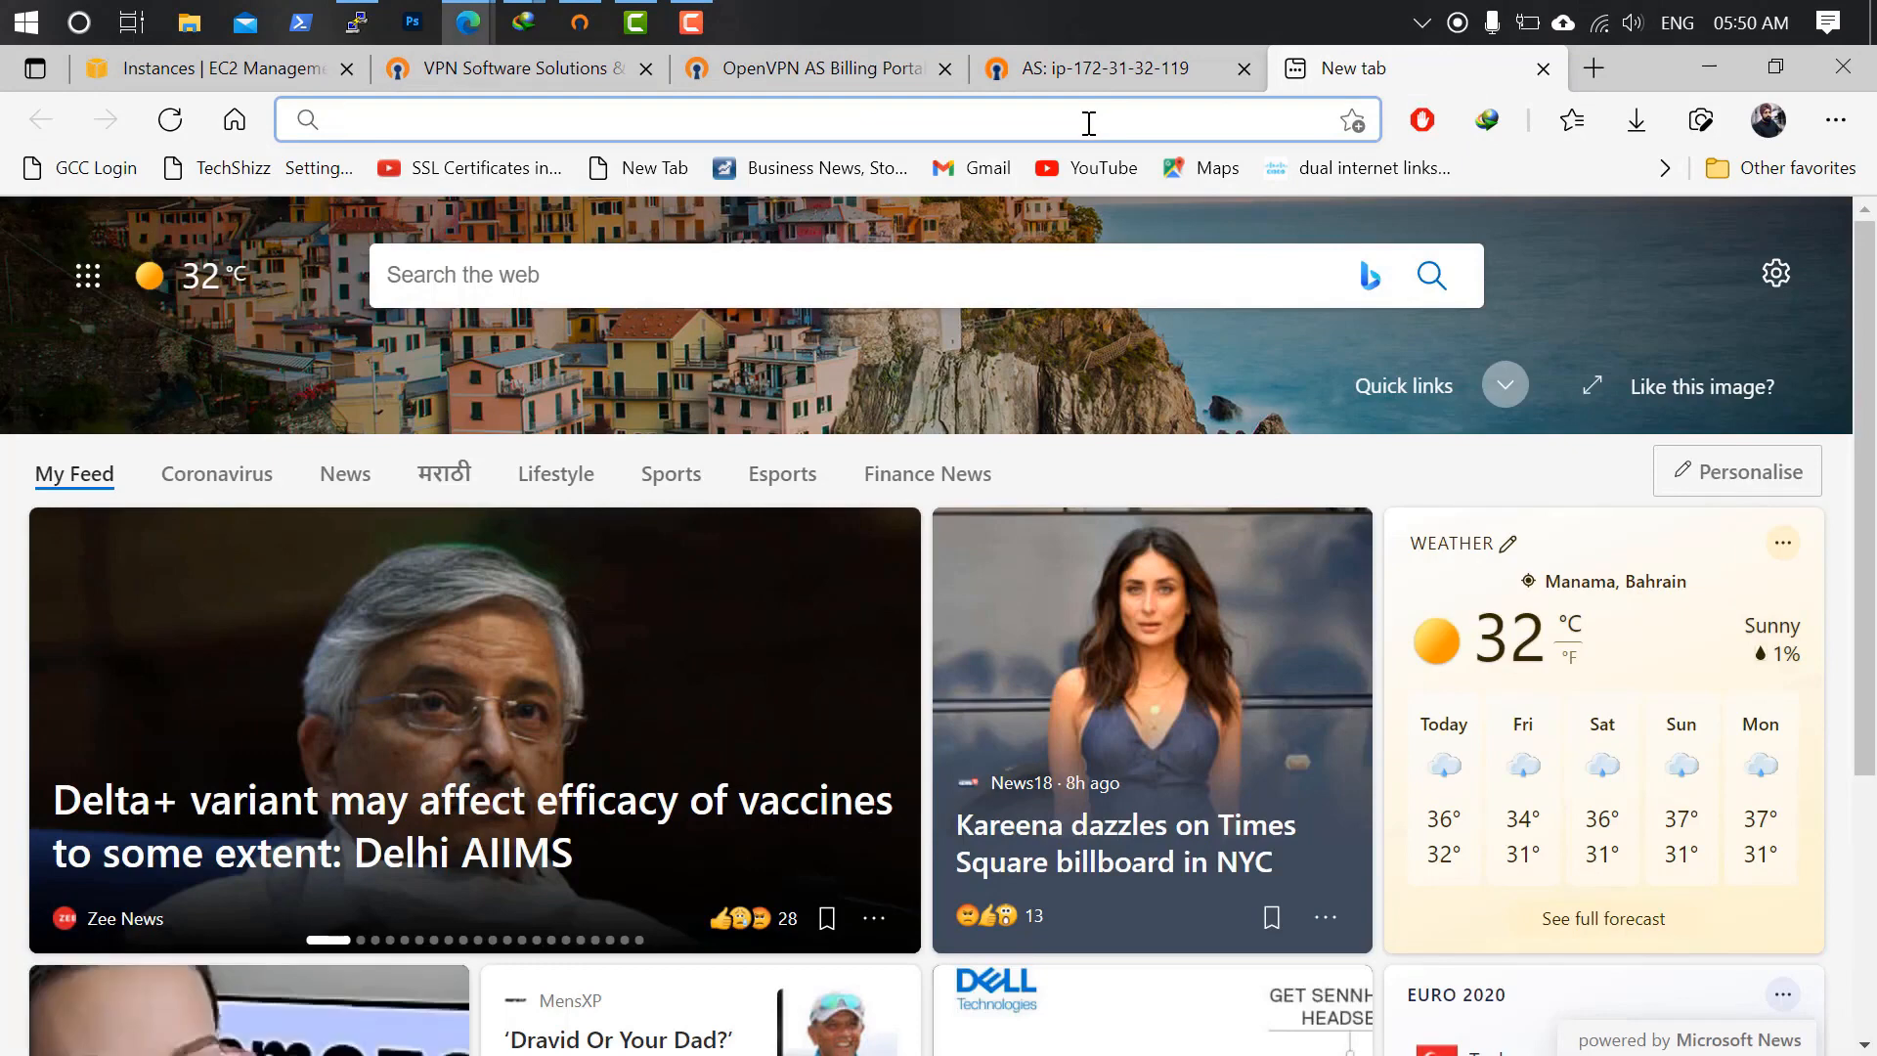
text(what)
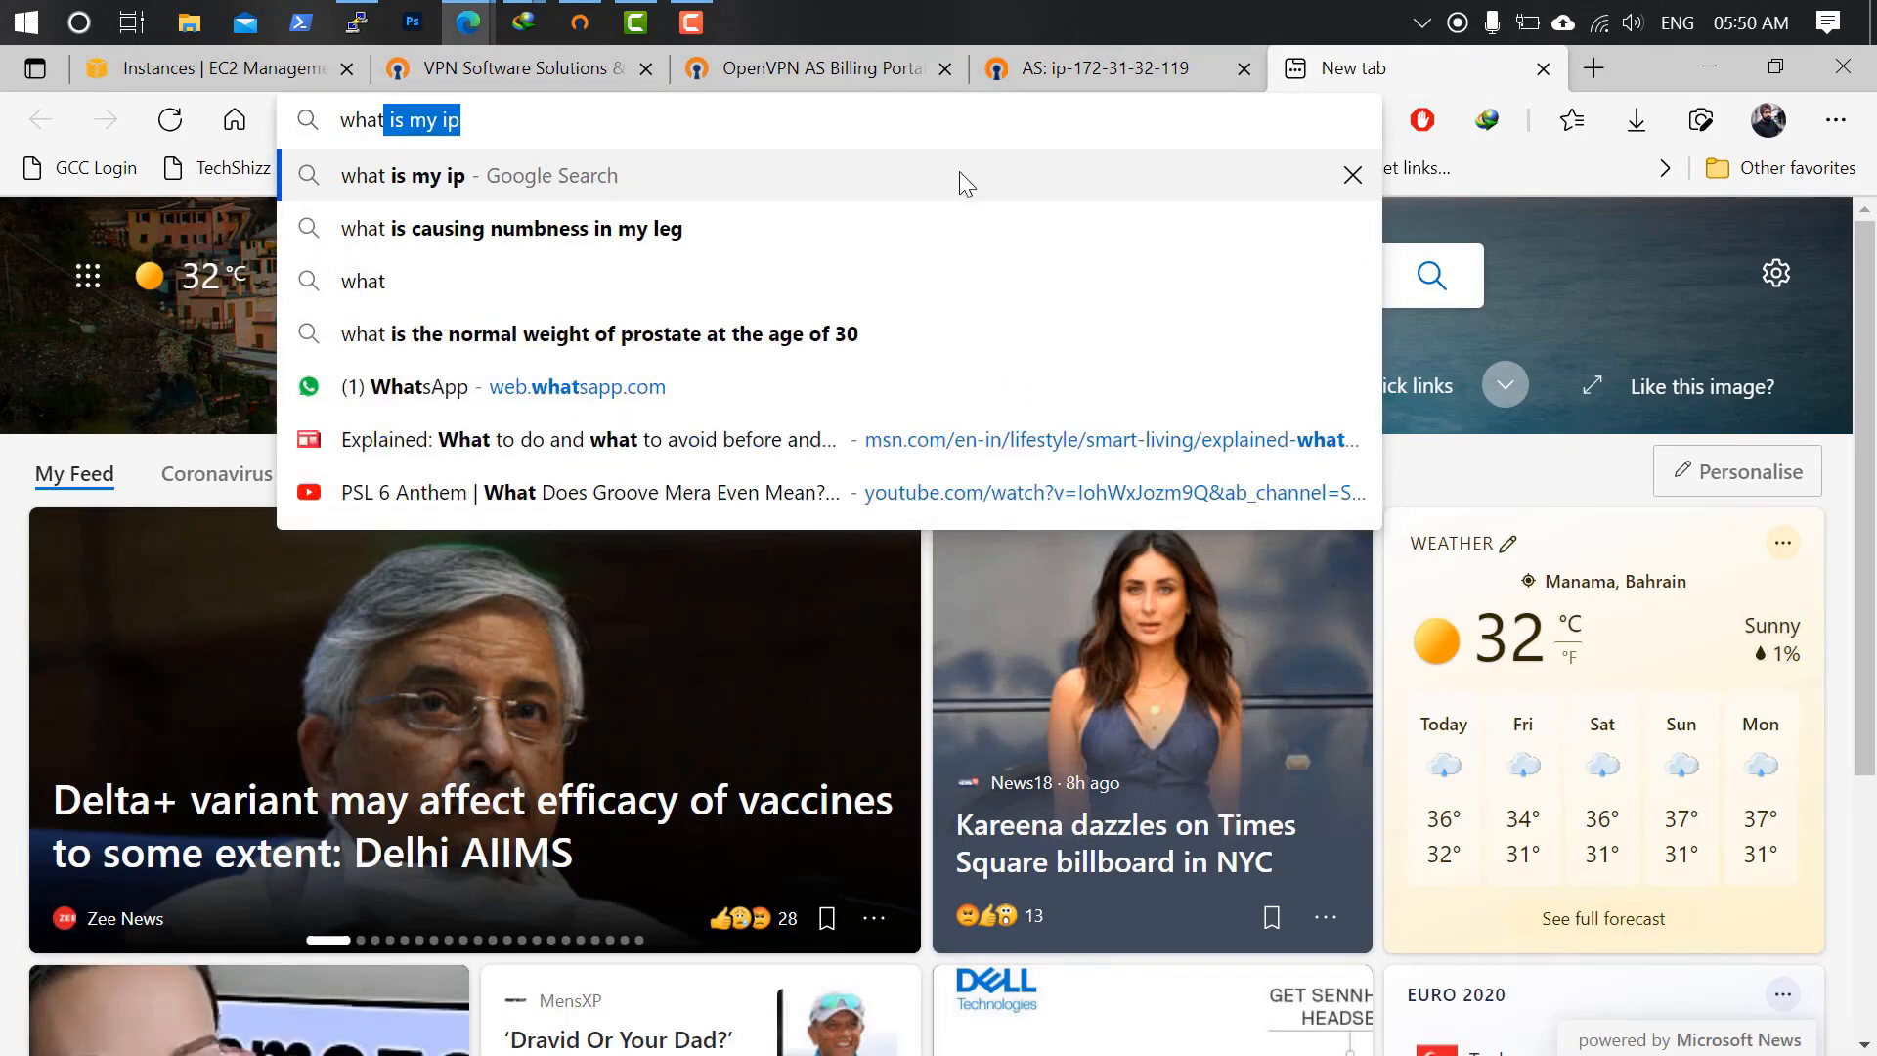
click(960, 175)
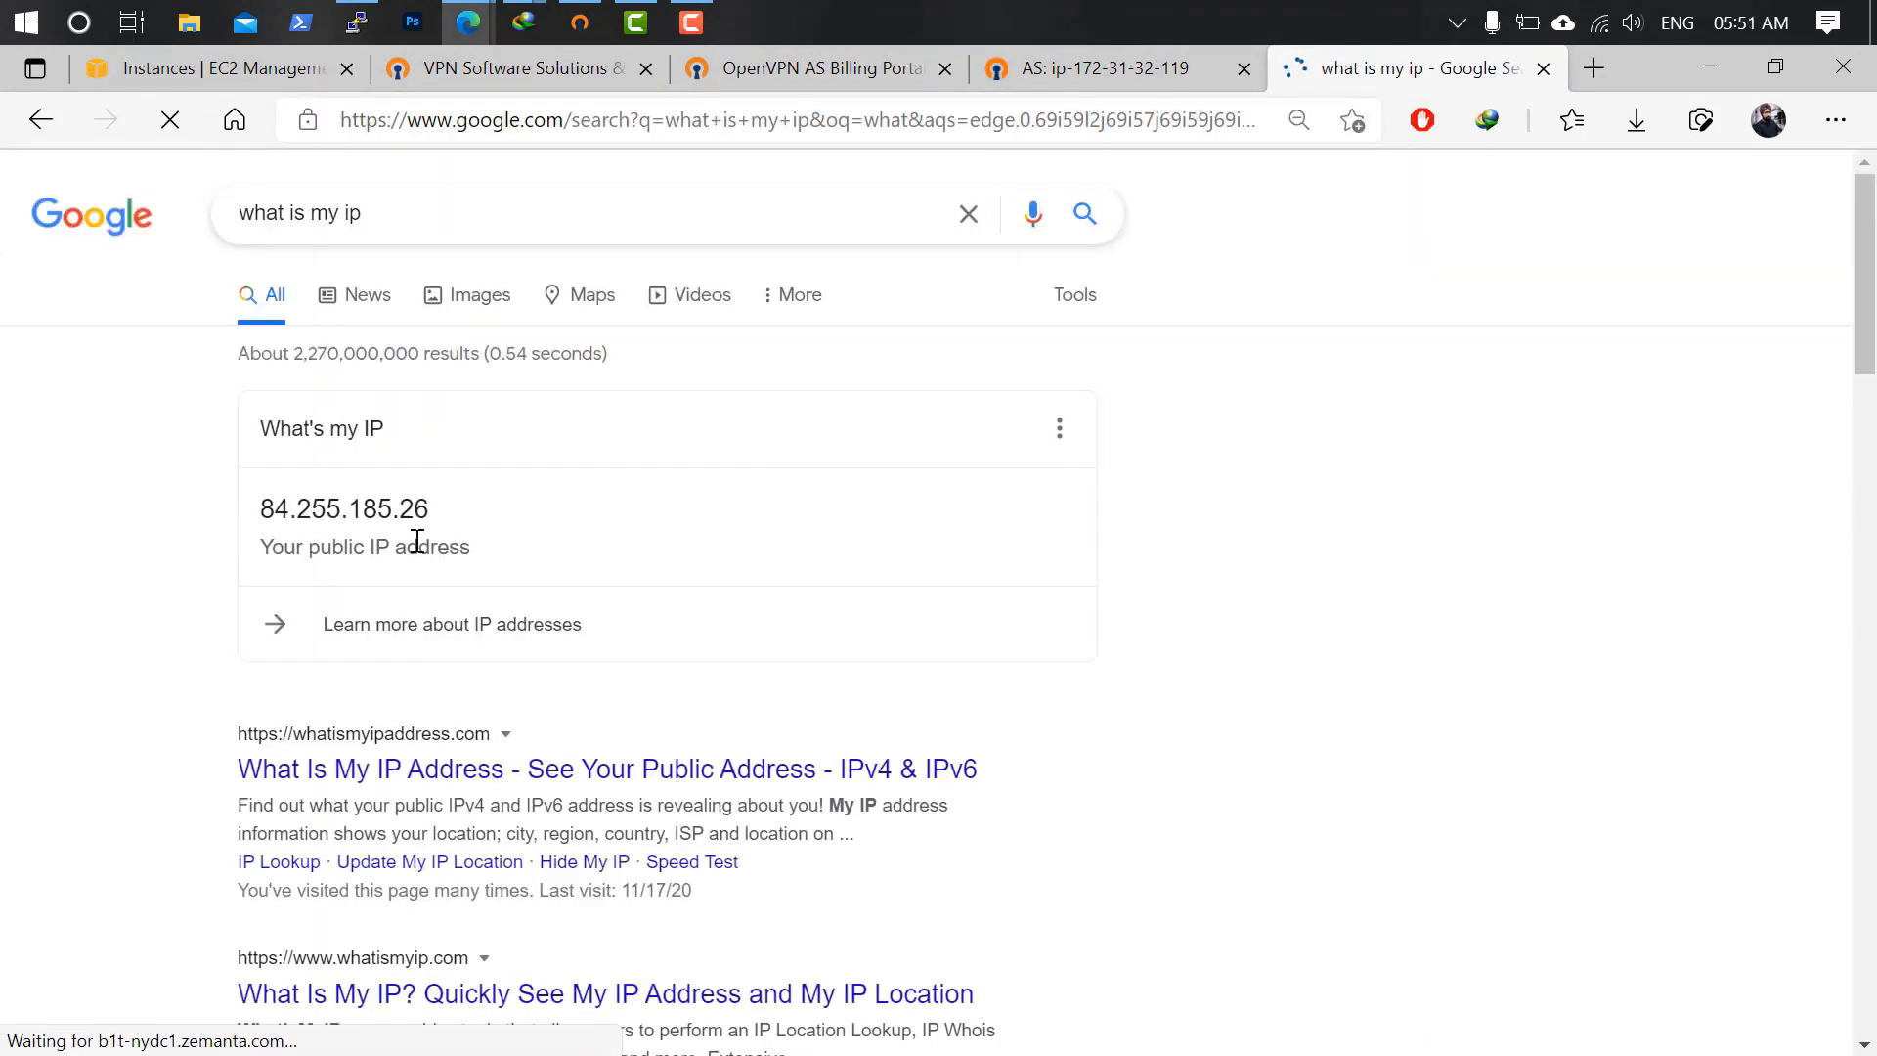
drag(428, 512, 246, 510)
click(580, 22)
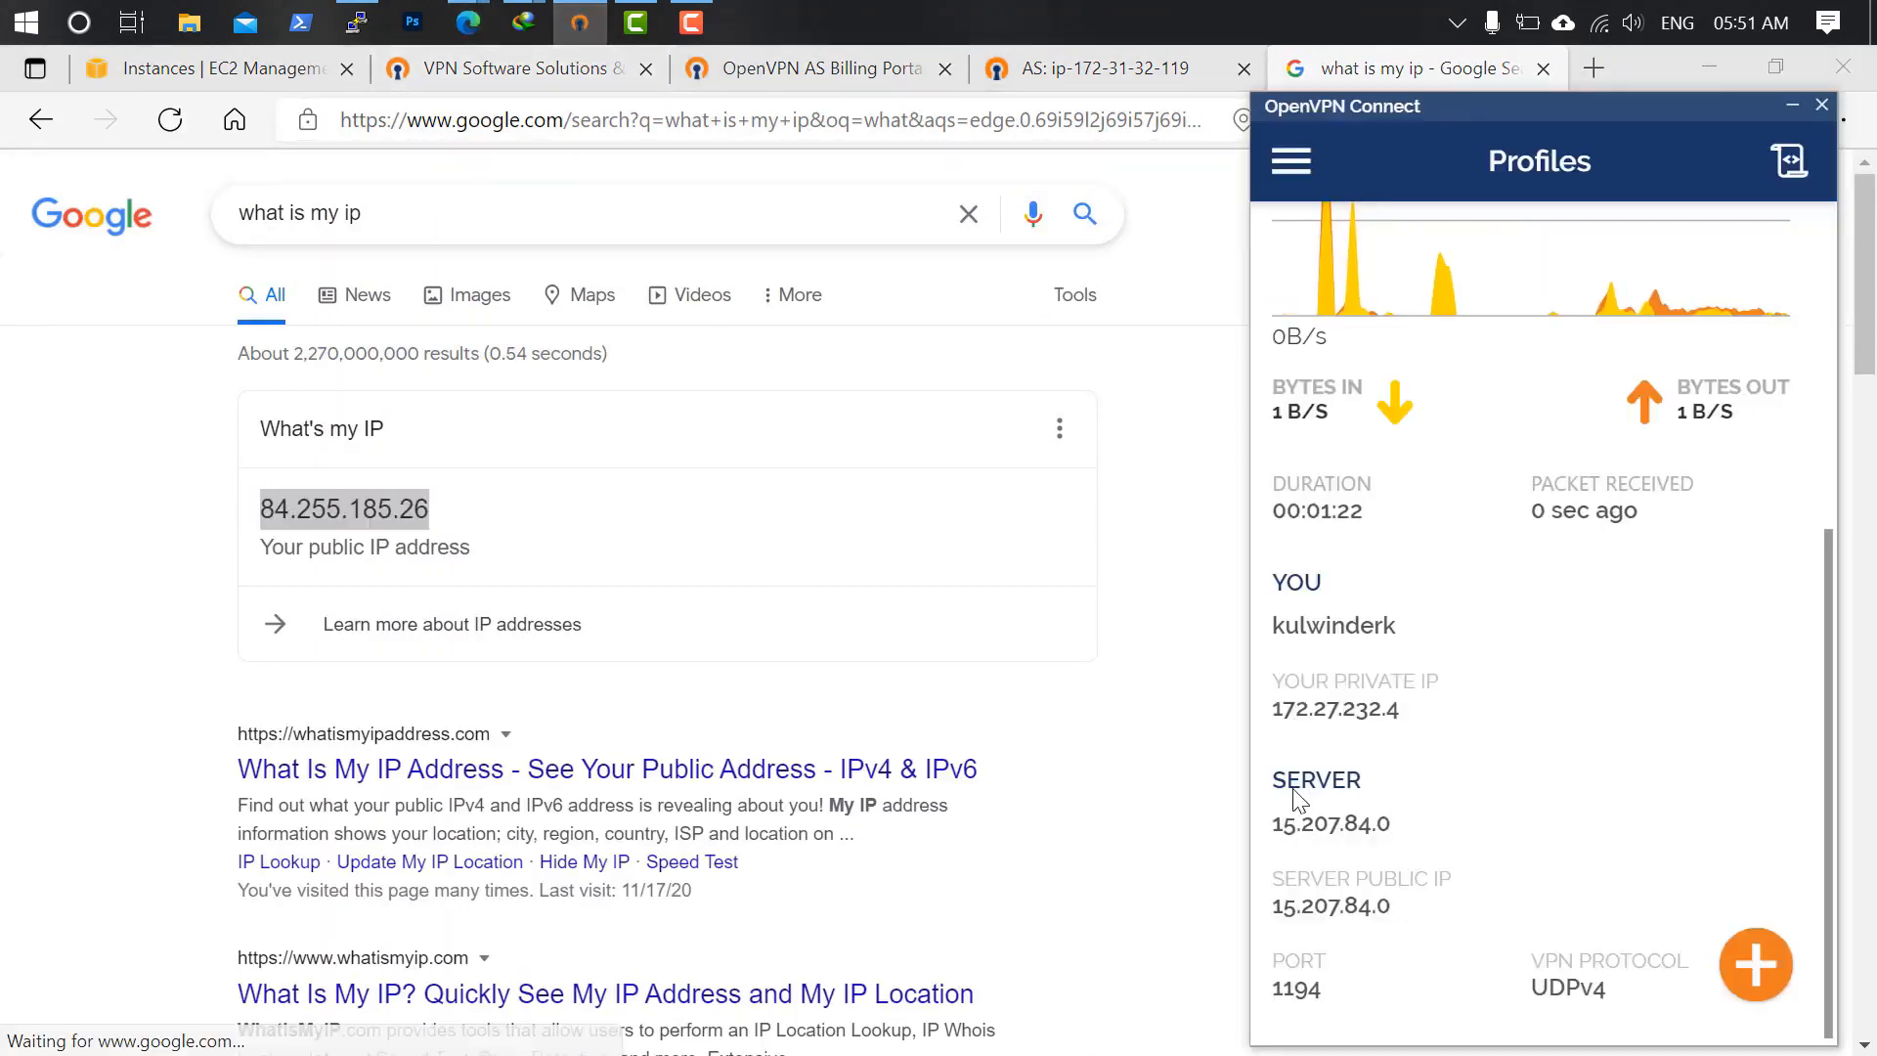
scroll(1612, 537, up, 5)
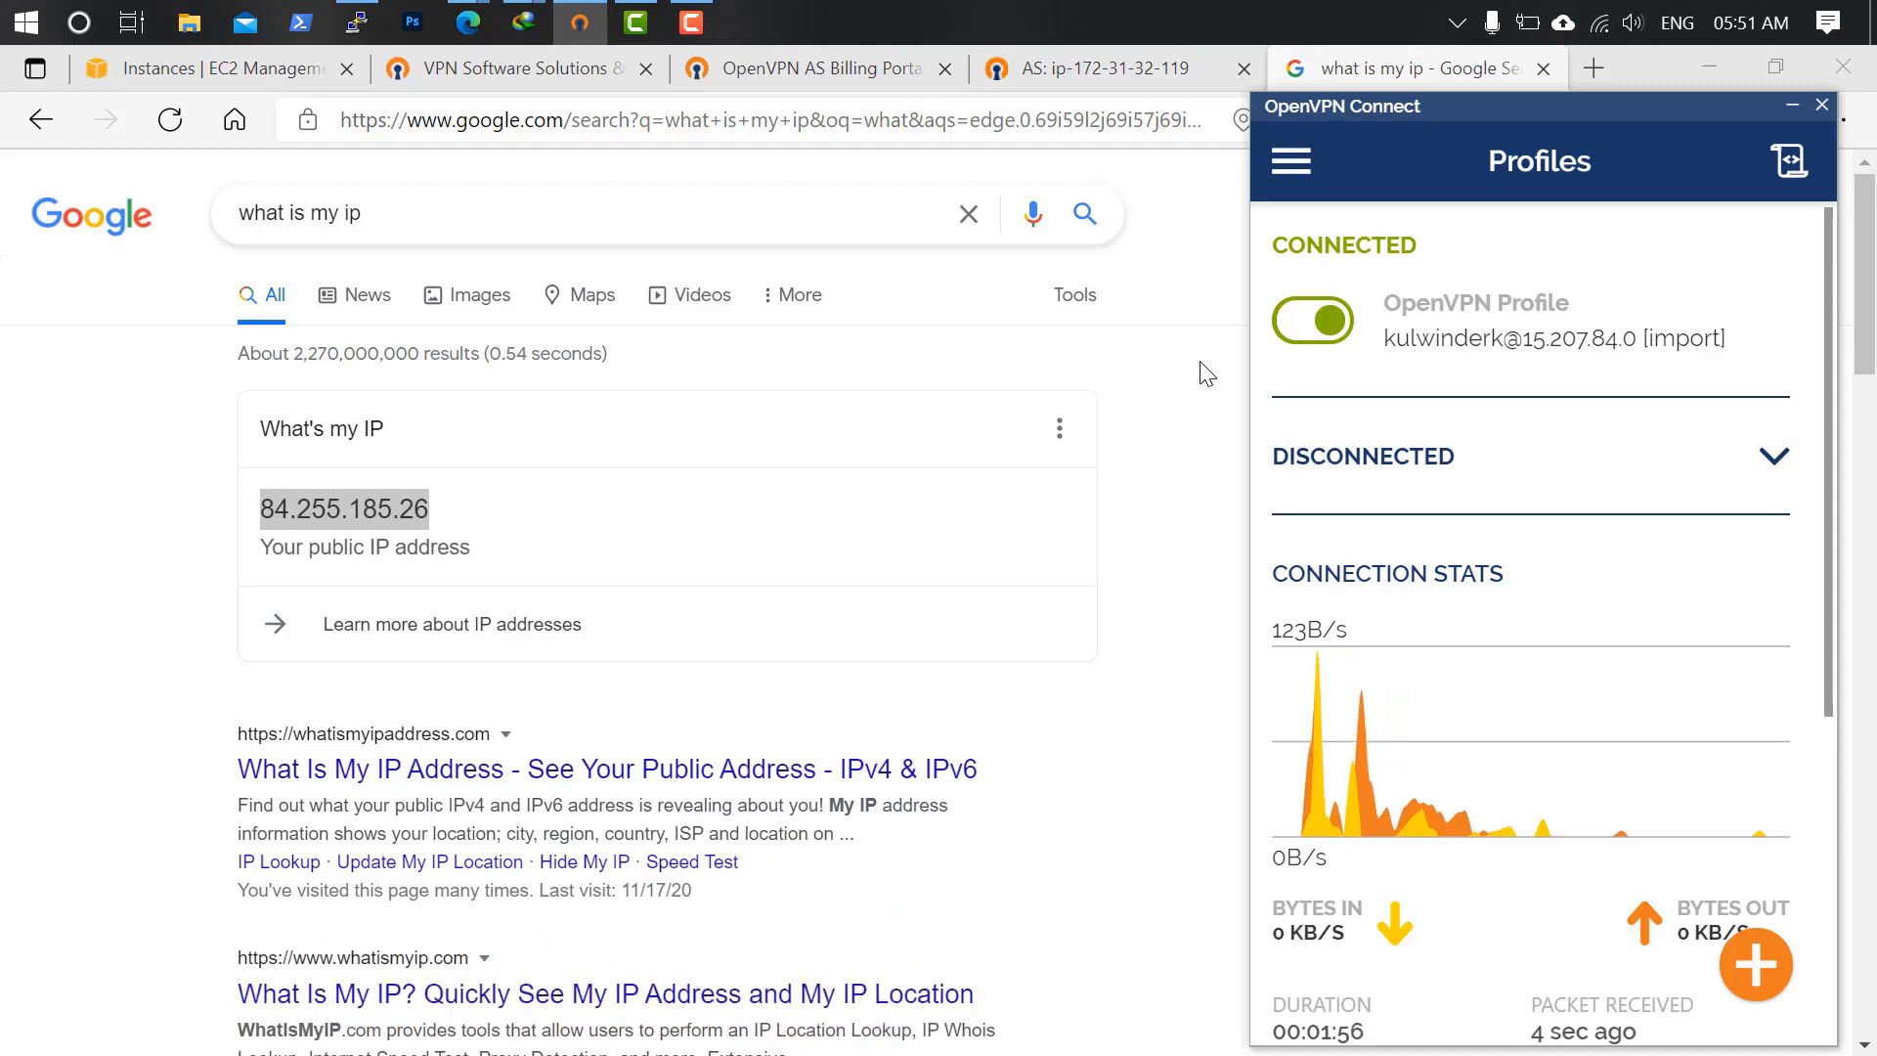
click(573, 72)
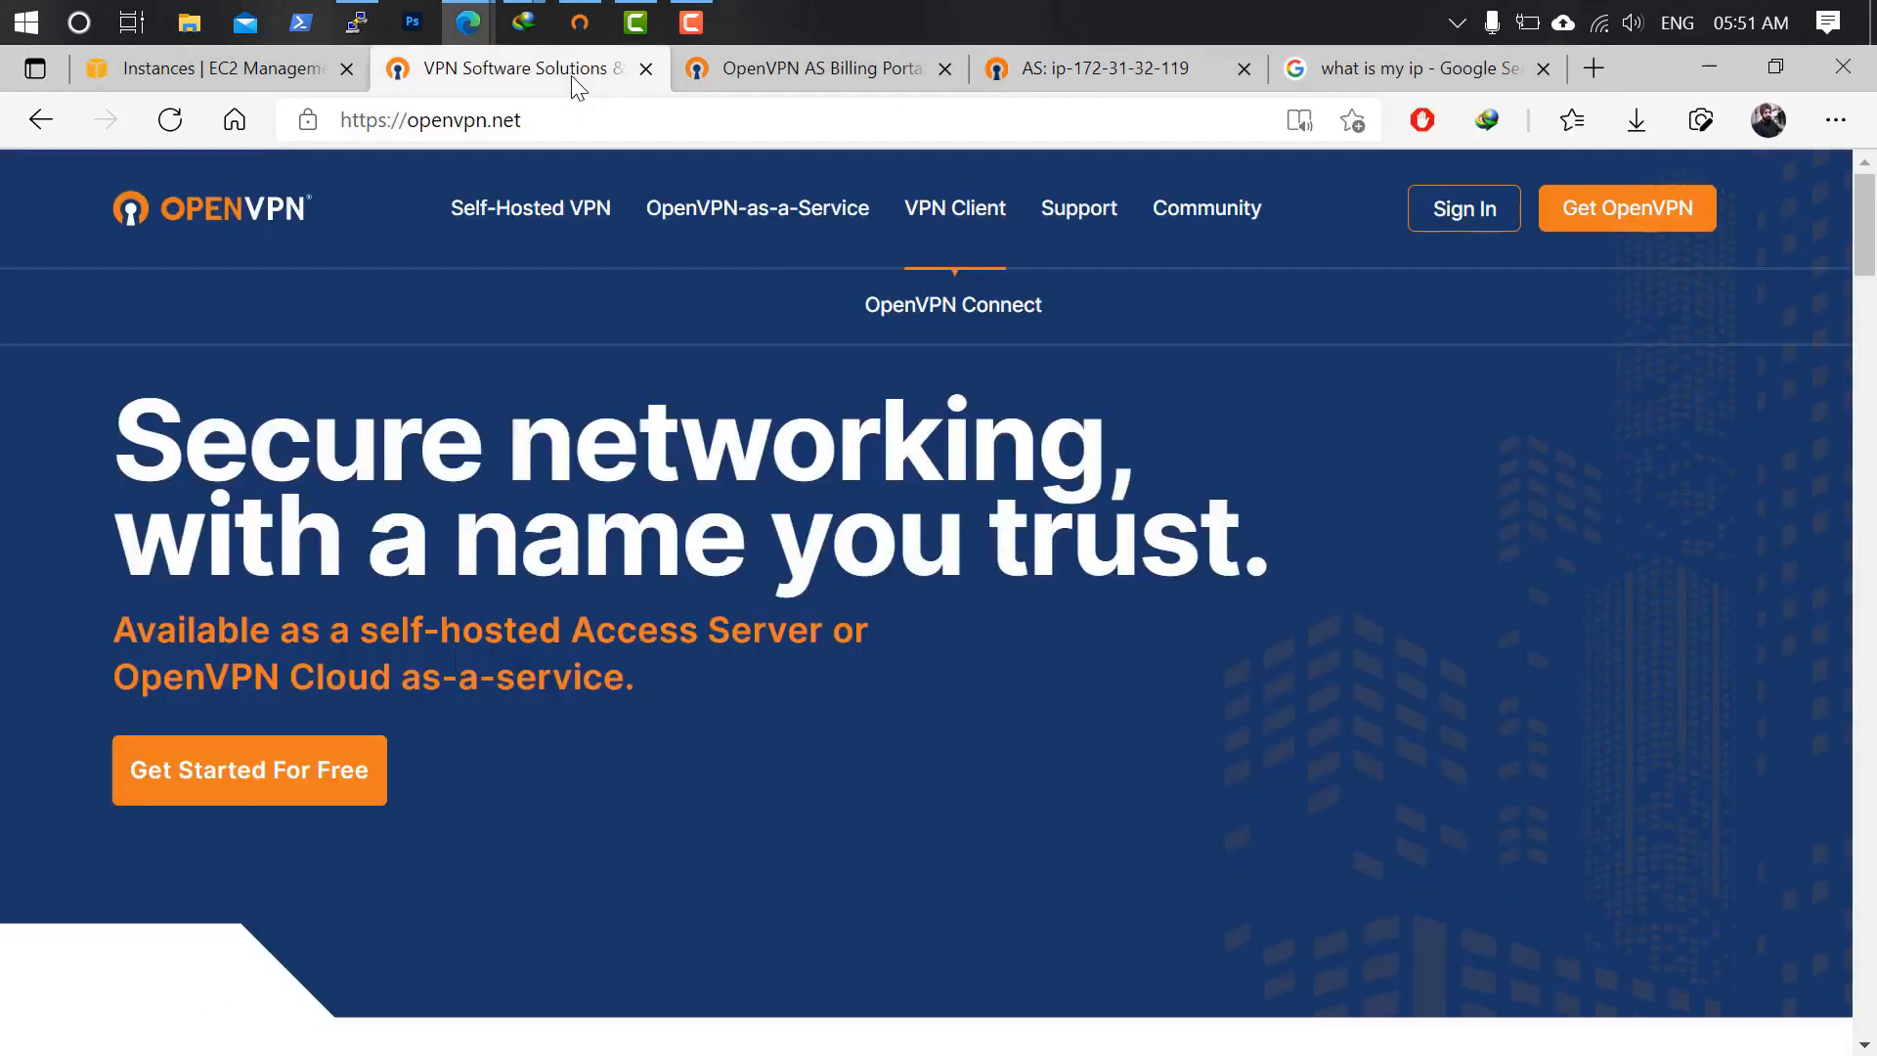
click(811, 75)
click(1065, 72)
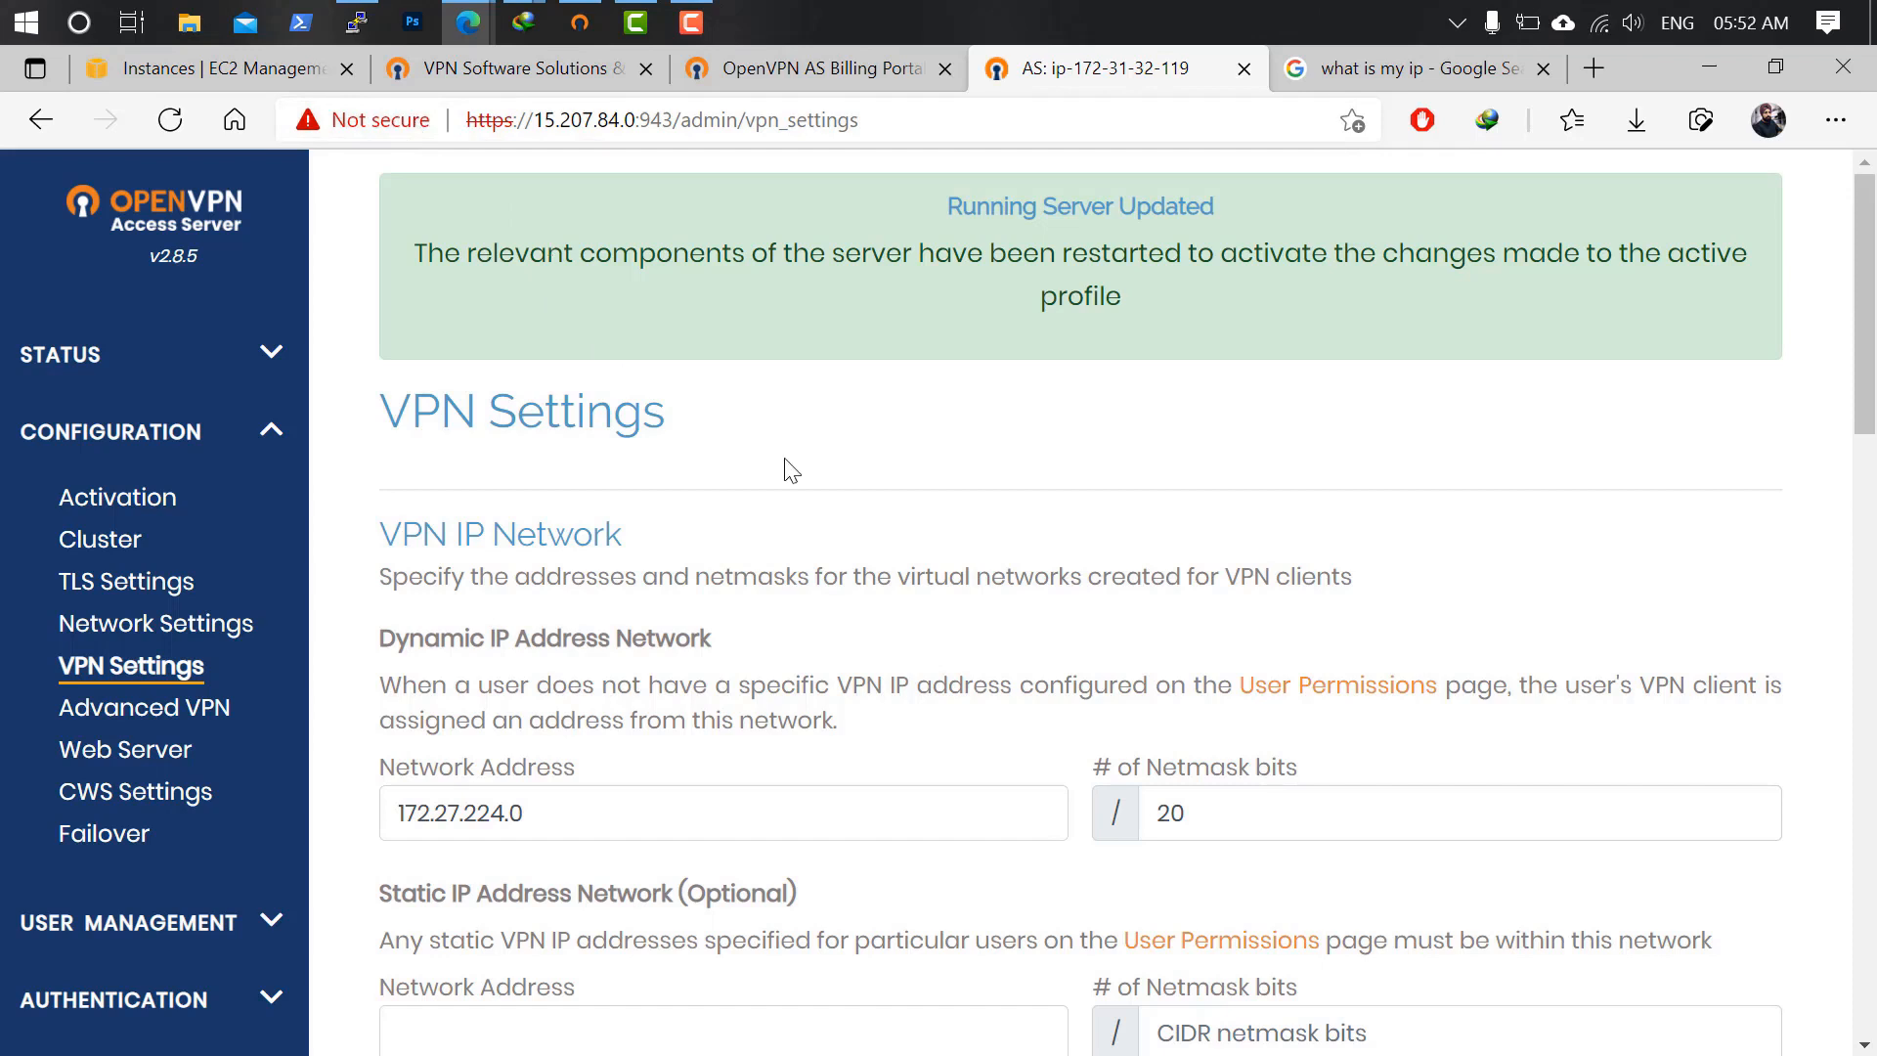
click(691, 21)
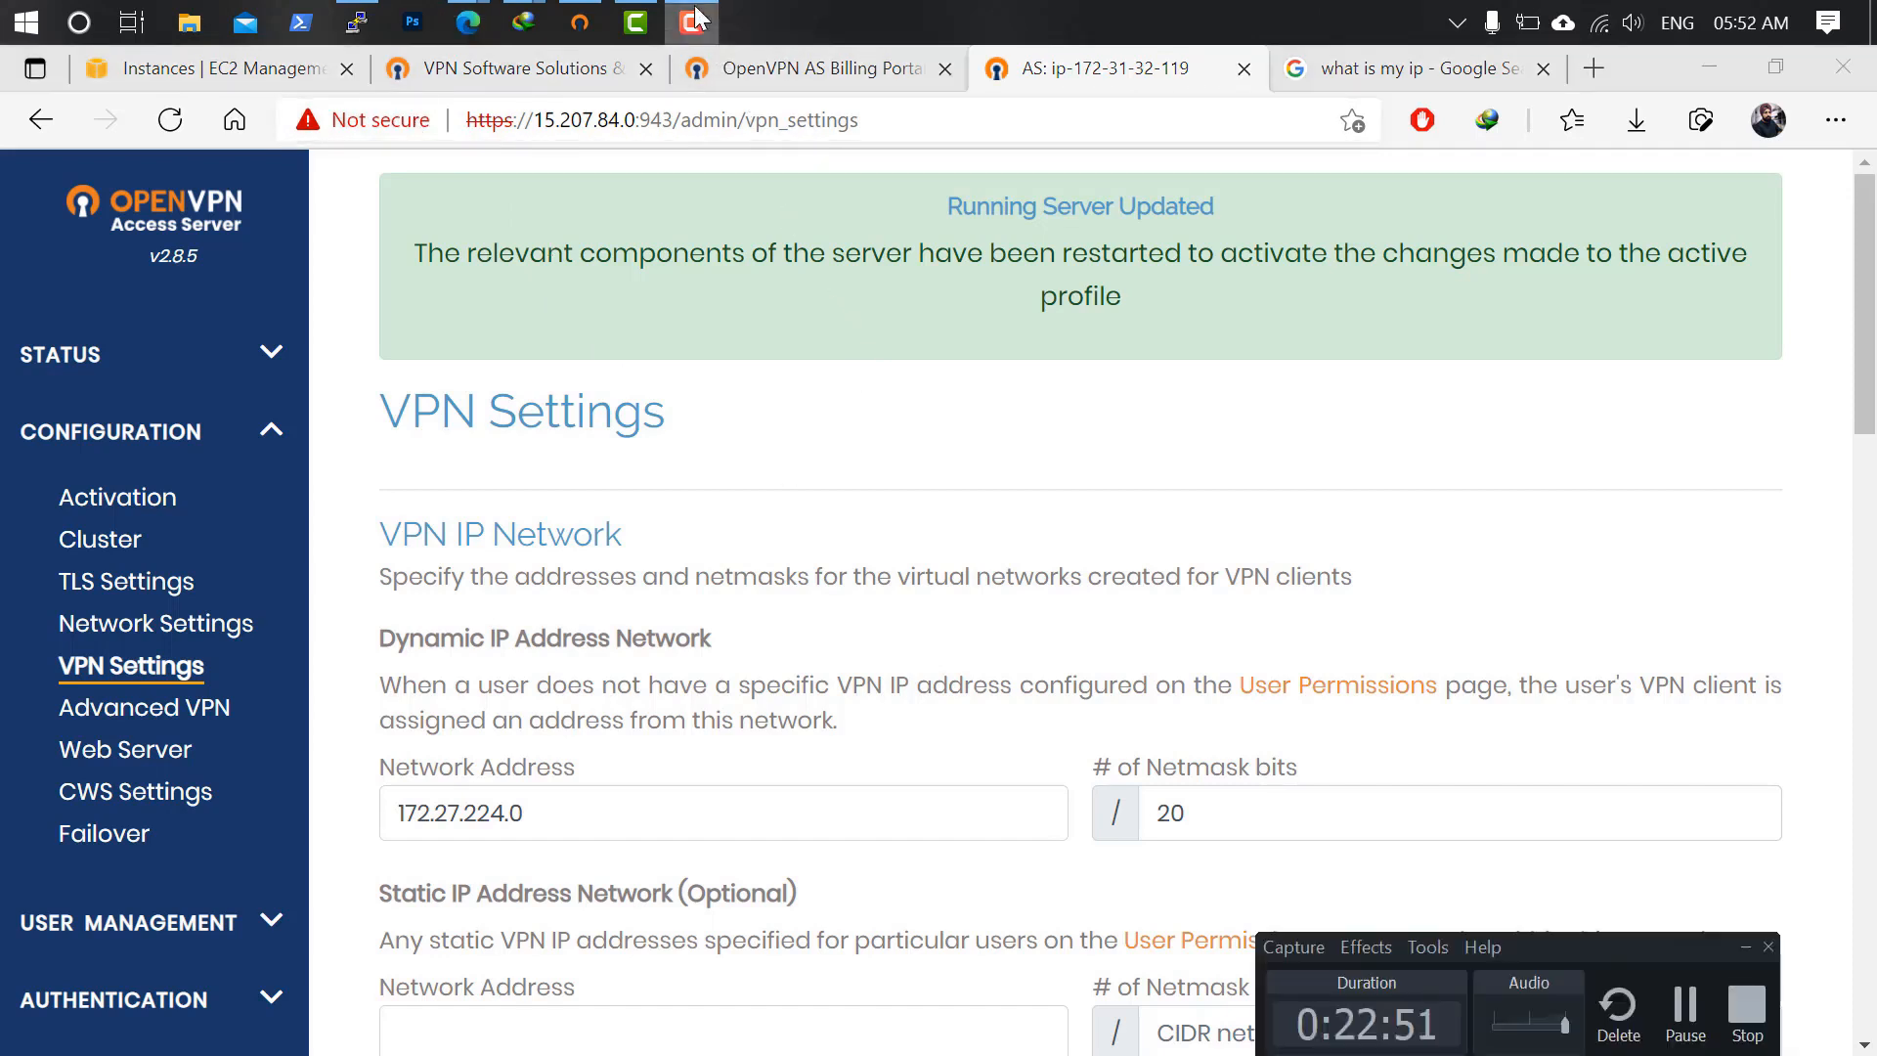